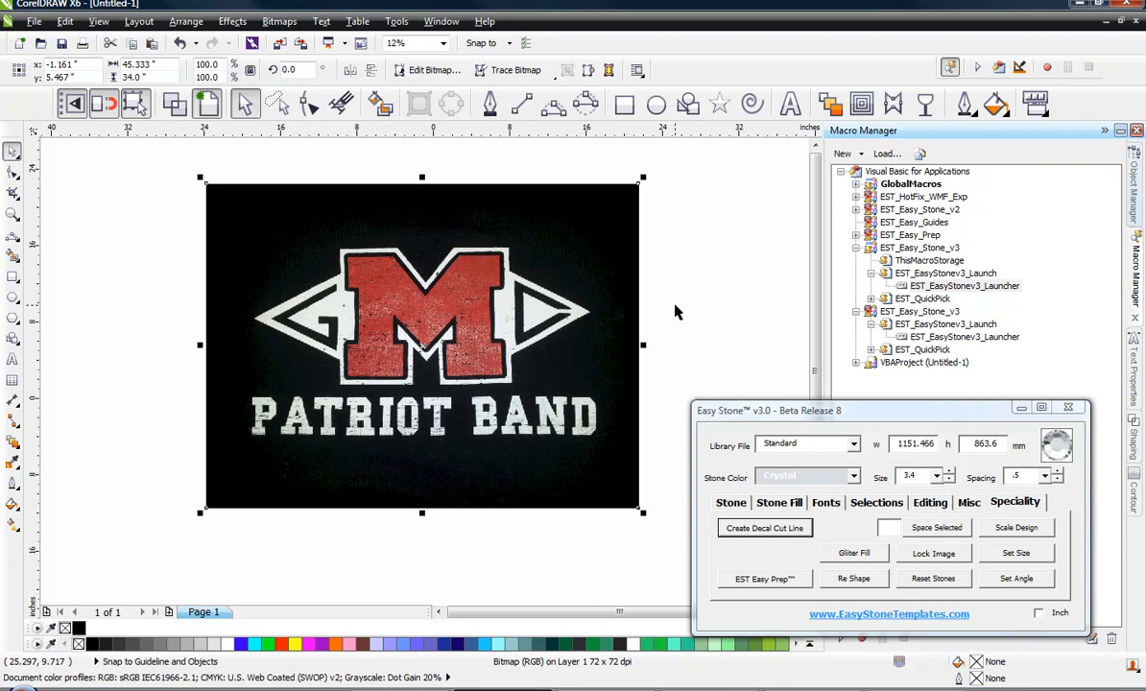
Examine the distressed M emblem and the PATRIOT BAND lettering in the imported logo image
{"action": "left_click", "coordinate": [702, 315]}
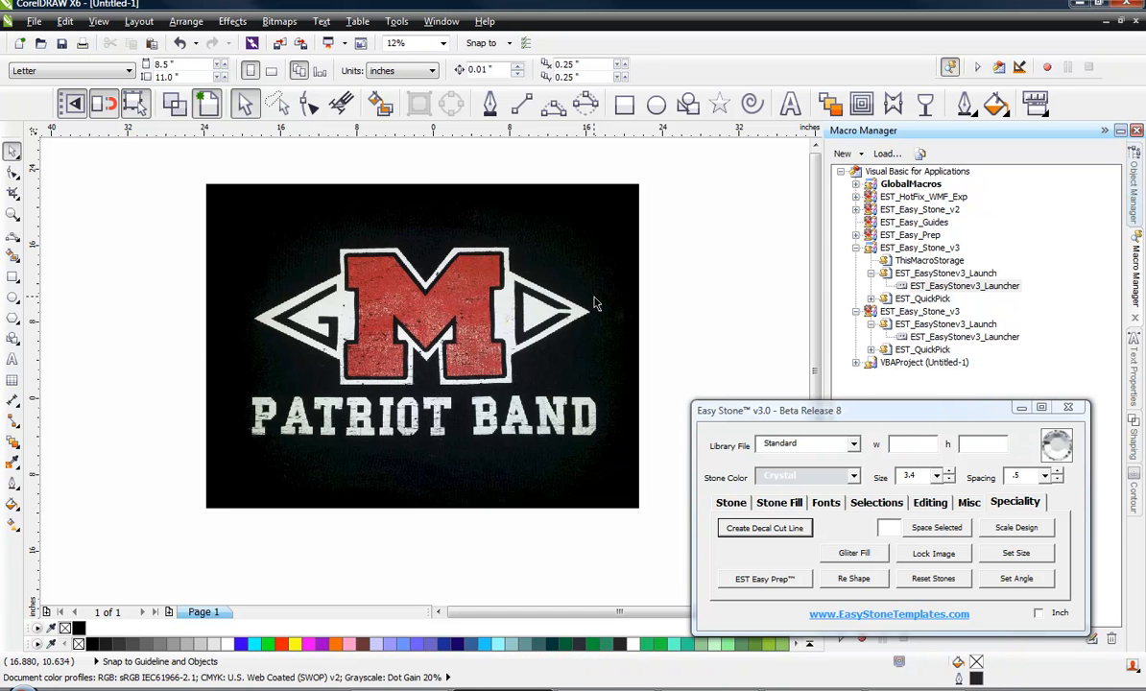
{"action": "left_click", "coordinate": [488, 292]}
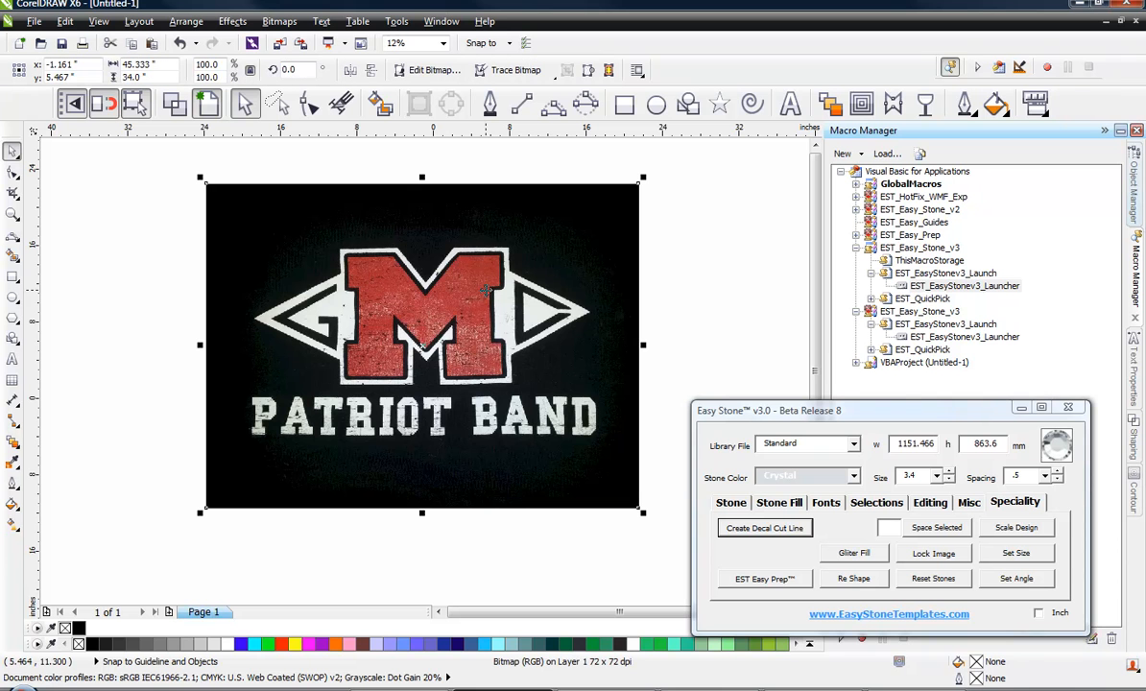
{"action": "left_click", "coordinate": [735, 309]}
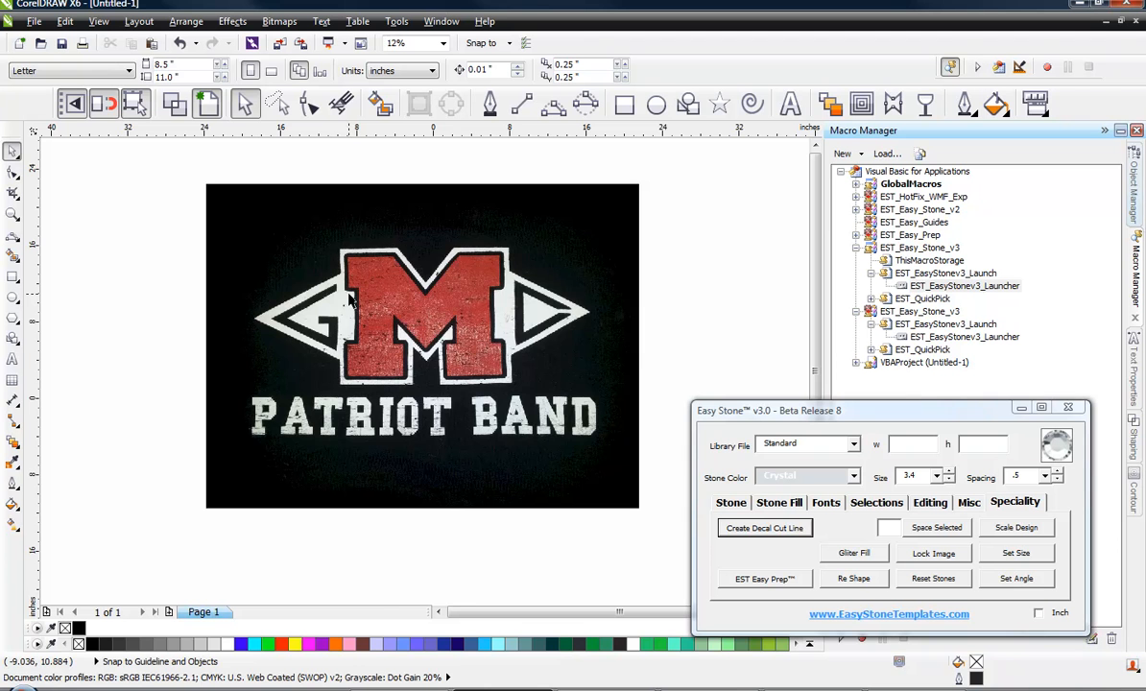
{"action": "scroll", "coordinate": [181, 313], "scroll_direction": "up", "scroll_amount": 1}
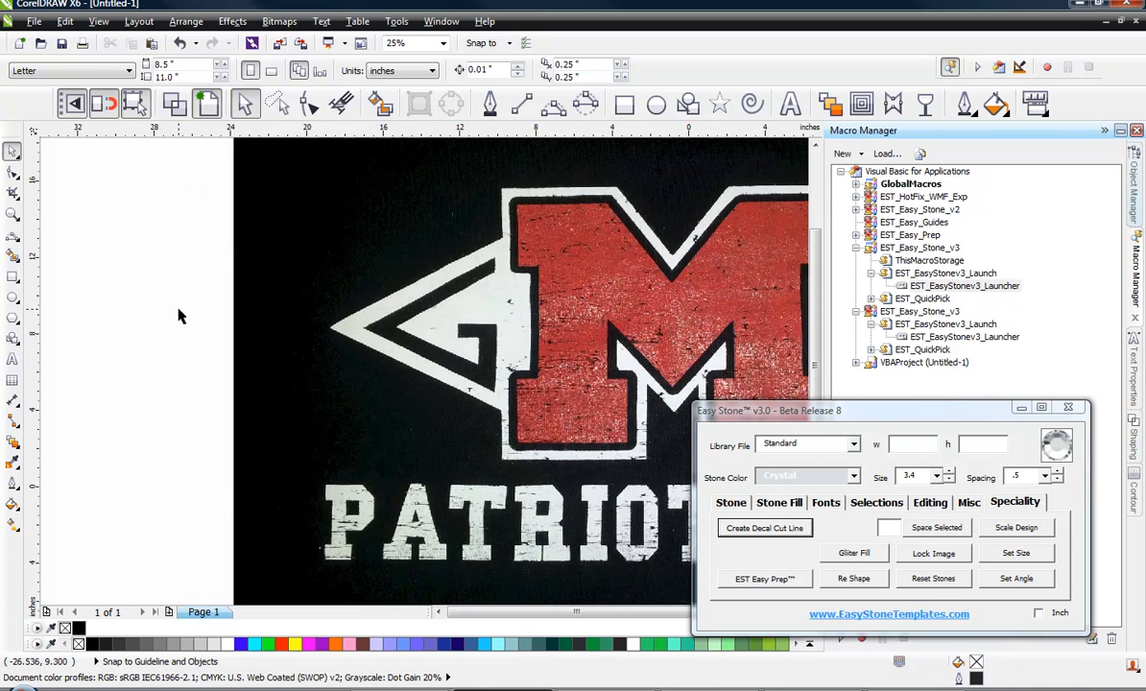
{"action": "scroll", "coordinate": [179, 316], "scroll_direction": "down", "scroll_amount": 1}
{"action": "scroll", "coordinate": [407, 309], "scroll_direction": "up", "scroll_amount": 1}
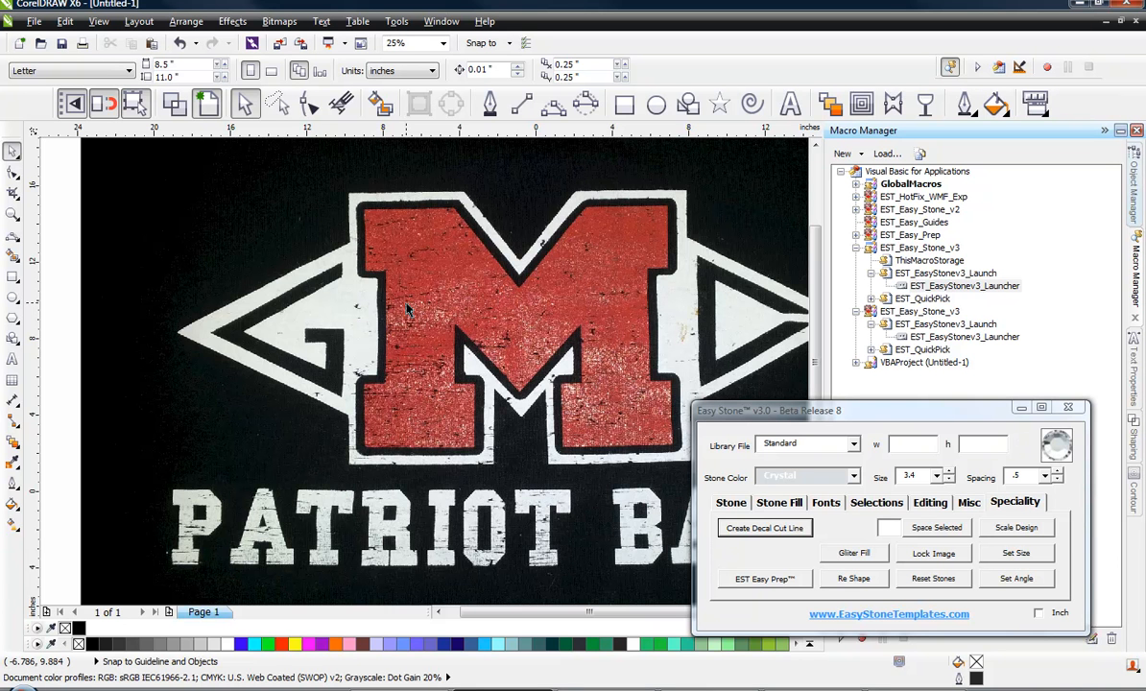
{"action": "scroll", "coordinate": [407, 309], "scroll_direction": "up", "scroll_amount": 1}
{"action": "scroll", "coordinate": [407, 309], "scroll_direction": "down", "scroll_amount": 1}
{"action": "scroll", "coordinate": [407, 309], "scroll_direction": "down", "scroll_amount": 1}
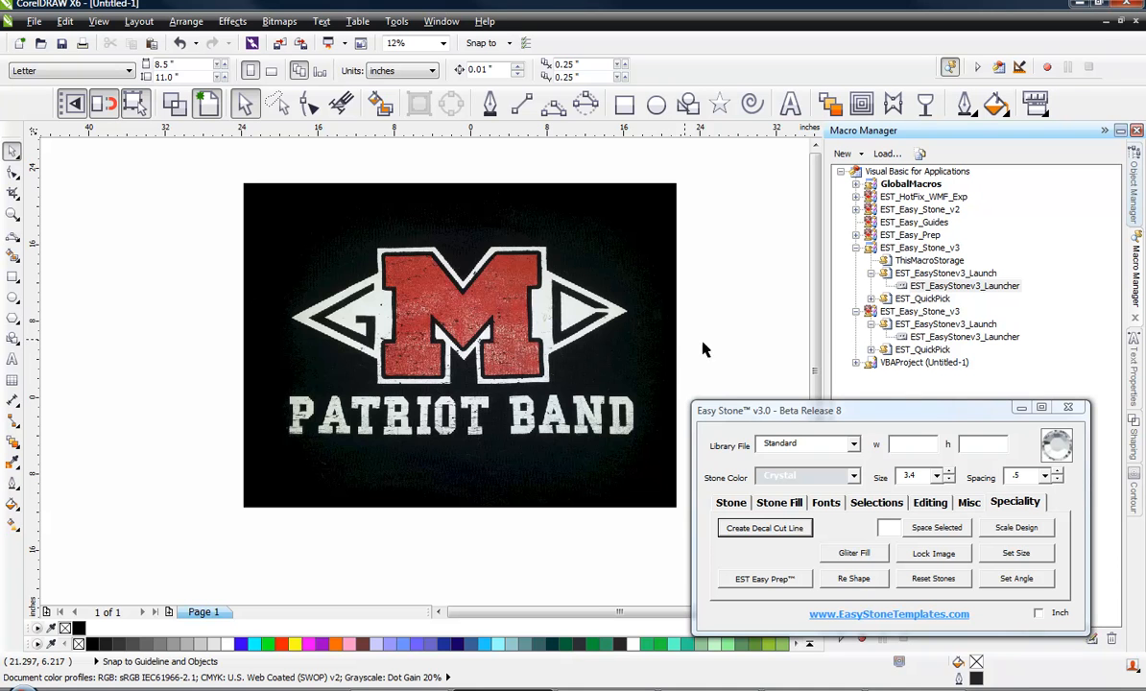
Move the logo image about 6 inches to the left and deselect it
{"action": "left_click", "coordinate": [613, 351]}
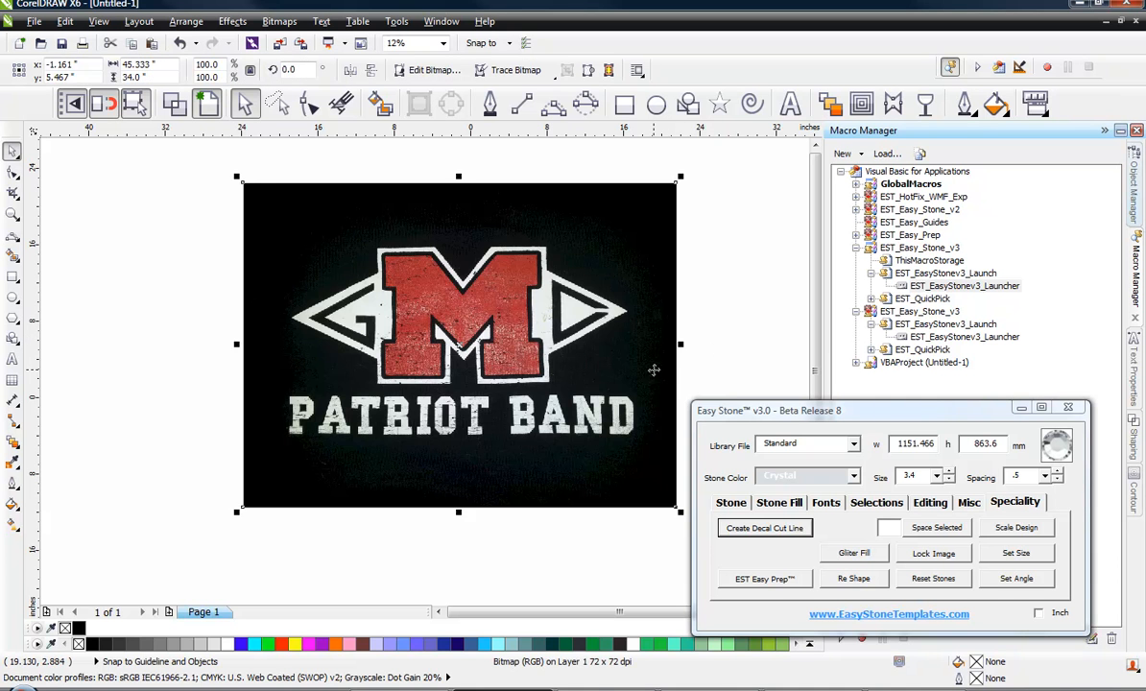
{"action": "left_click_drag", "start_coordinate": [652, 357], "coordinate": [596, 352]}
{"action": "left_click", "coordinate": [726, 332]}
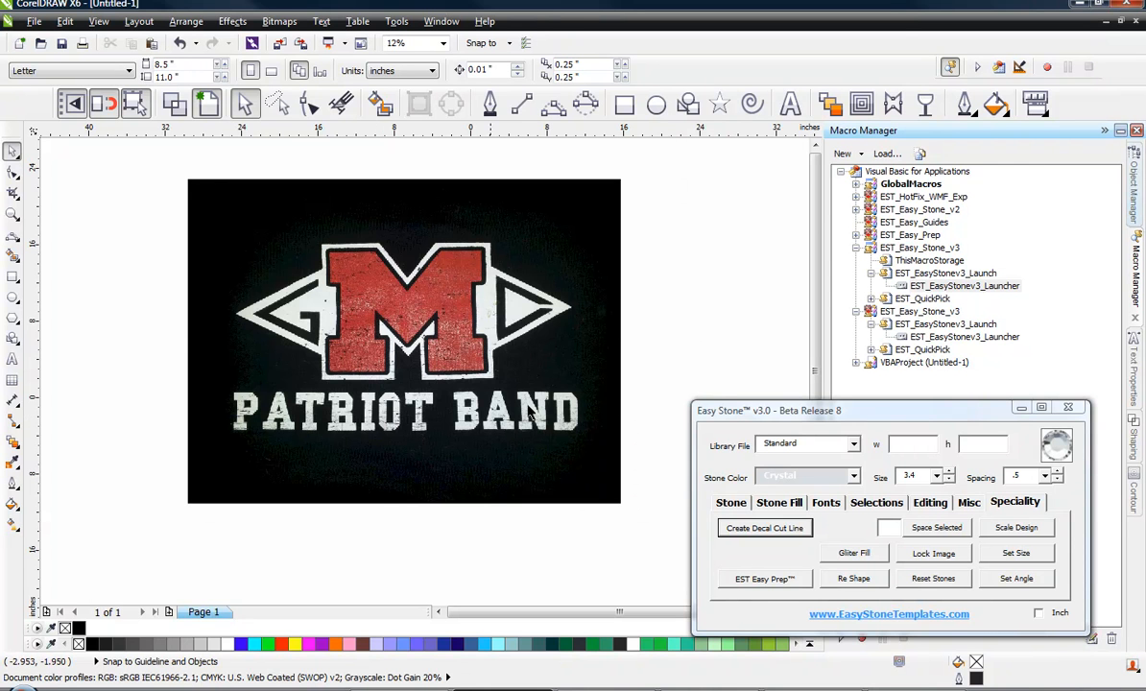
Add the artistic text PATRIOT BAND below the logo image, enlarge it to about 24 inches wide and centre it roughly beneath the image
{"action": "left_click", "coordinate": [790, 105]}
{"action": "scroll", "coordinate": [525, 230], "scroll_direction": "down", "scroll_amount": 2}
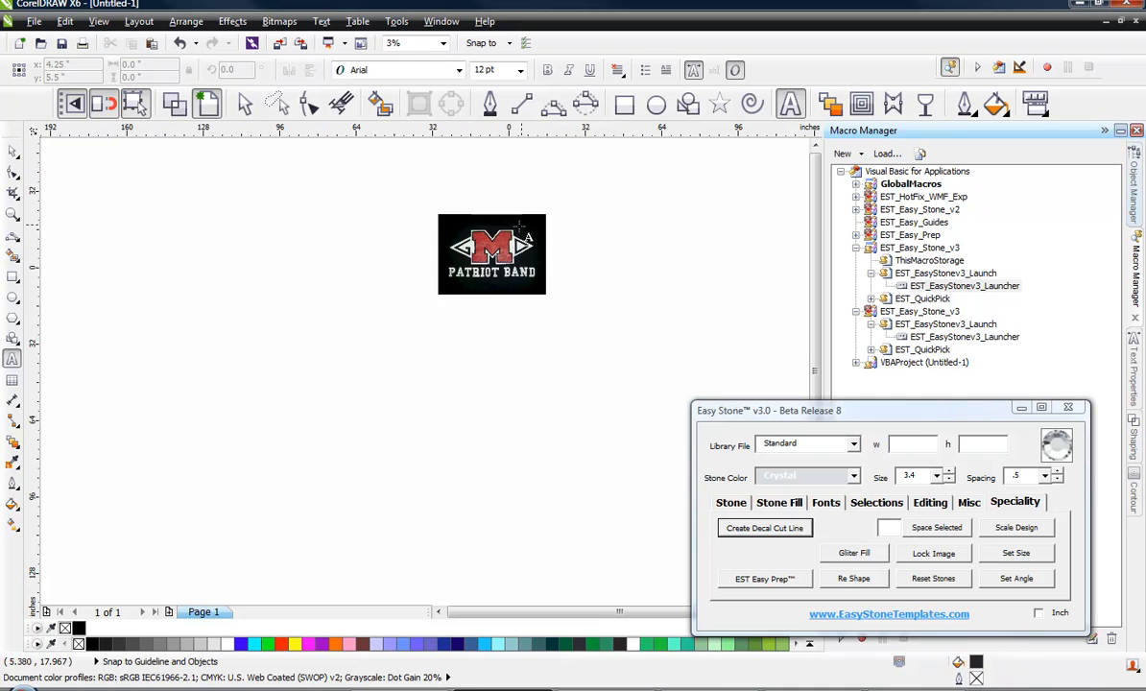
{"action": "scroll", "coordinate": [487, 320], "scroll_direction": "up", "scroll_amount": 2}
{"action": "left_click", "coordinate": [489, 350]}
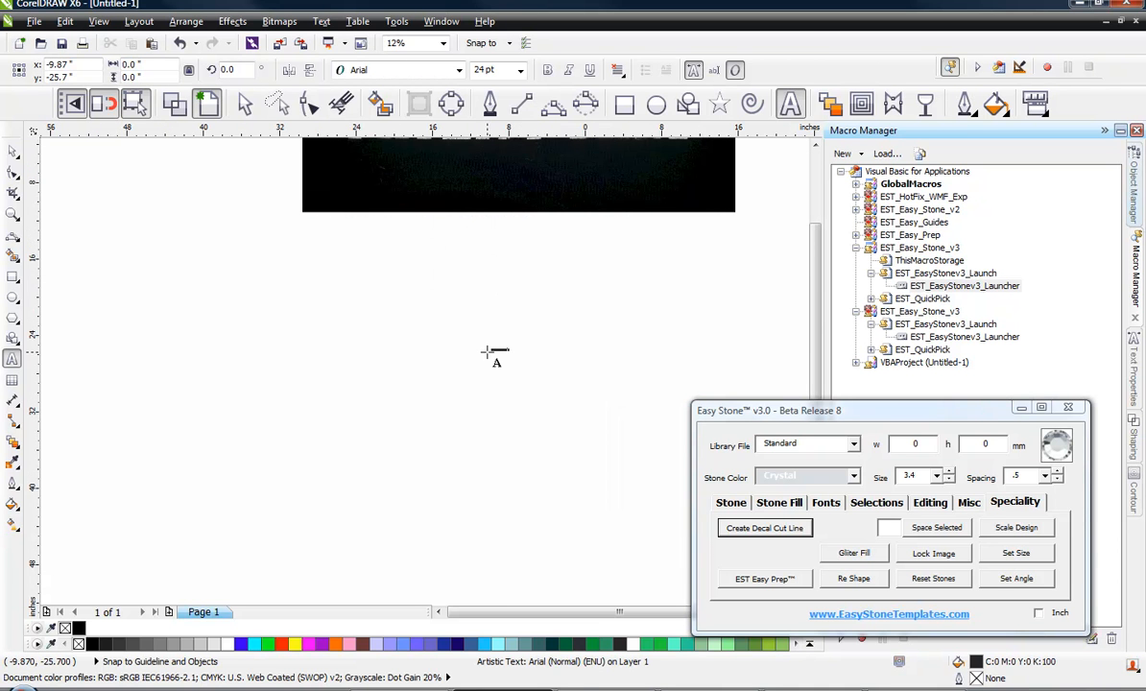
{"action": "left_click", "coordinate": [12, 152]}
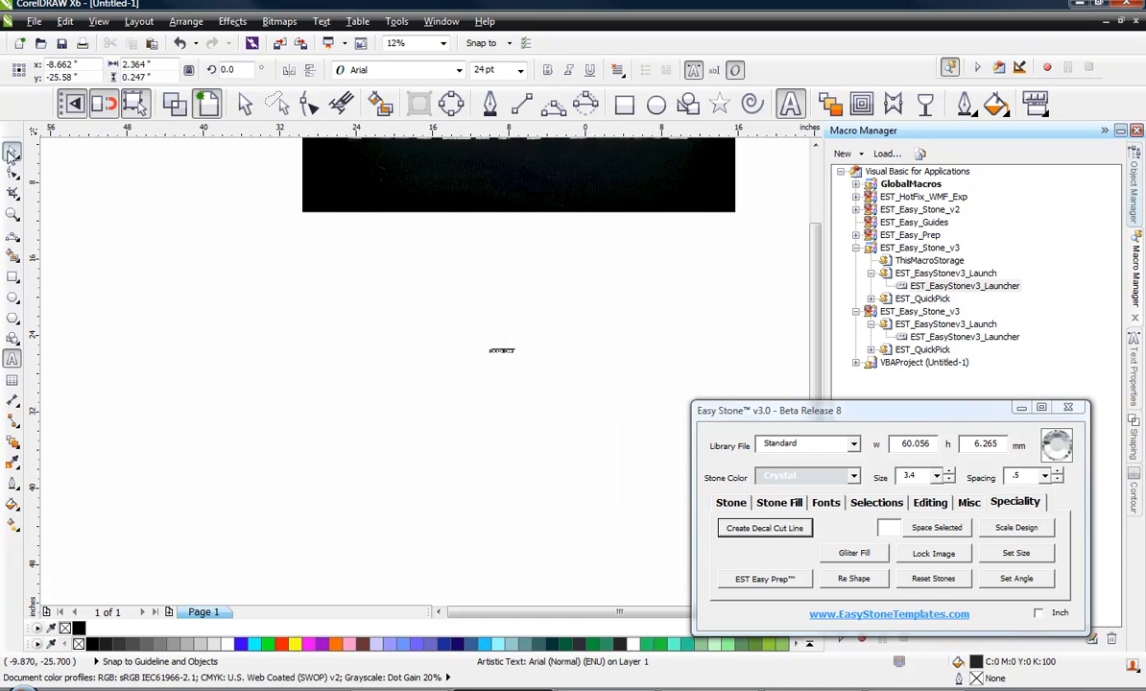
{"action": "left_click_drag", "start_coordinate": [522, 341], "coordinate": [732, 323]}
{"action": "left_click_drag", "start_coordinate": [650, 336], "coordinate": [537, 333]}
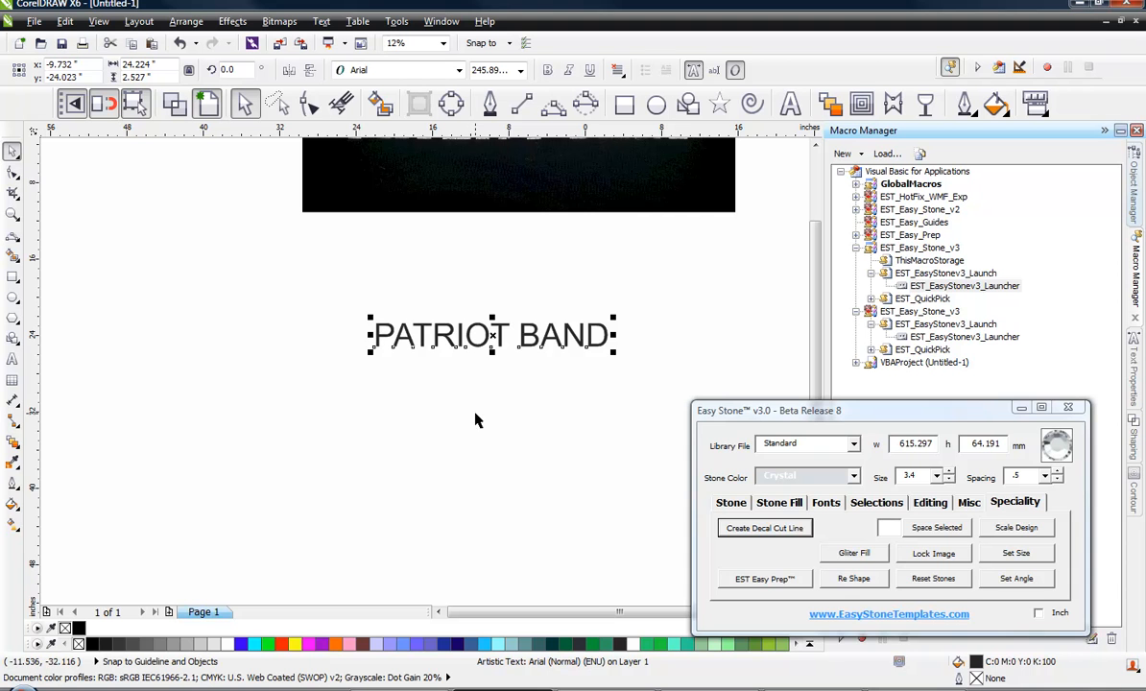
Apply the rhinestone font EST - Athletic Condensed to the PATRIOT BAND text with the Easy Stone Font Manager
{"action": "left_click", "coordinate": [825, 502]}
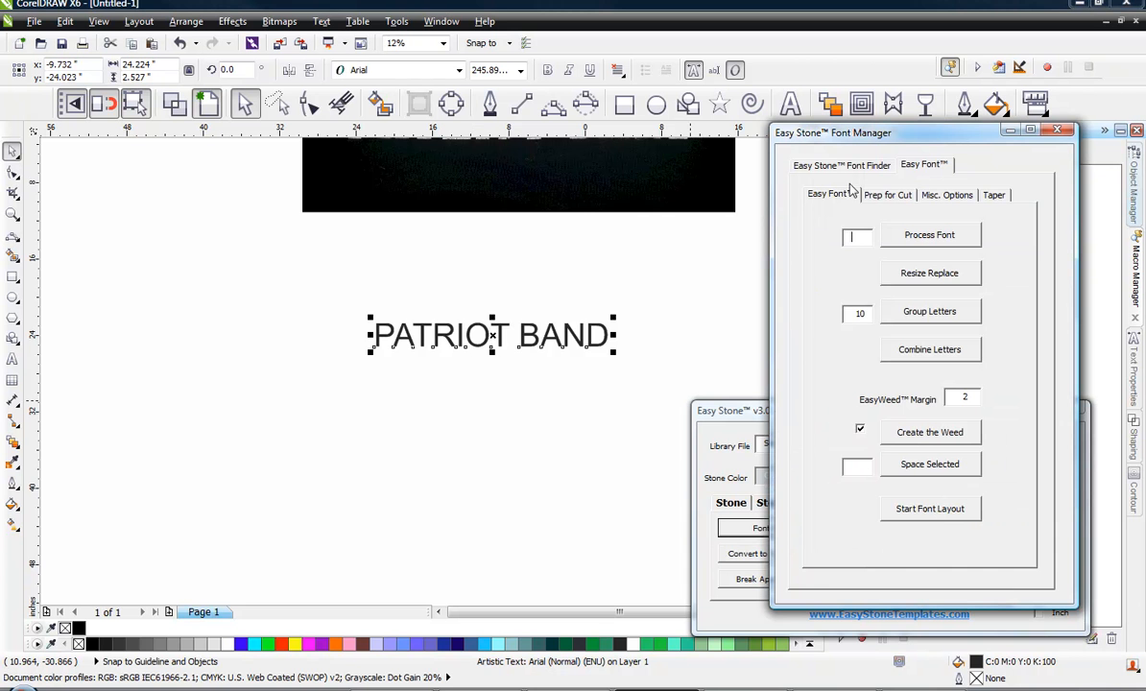
{"action": "left_click", "coordinate": [838, 168]}
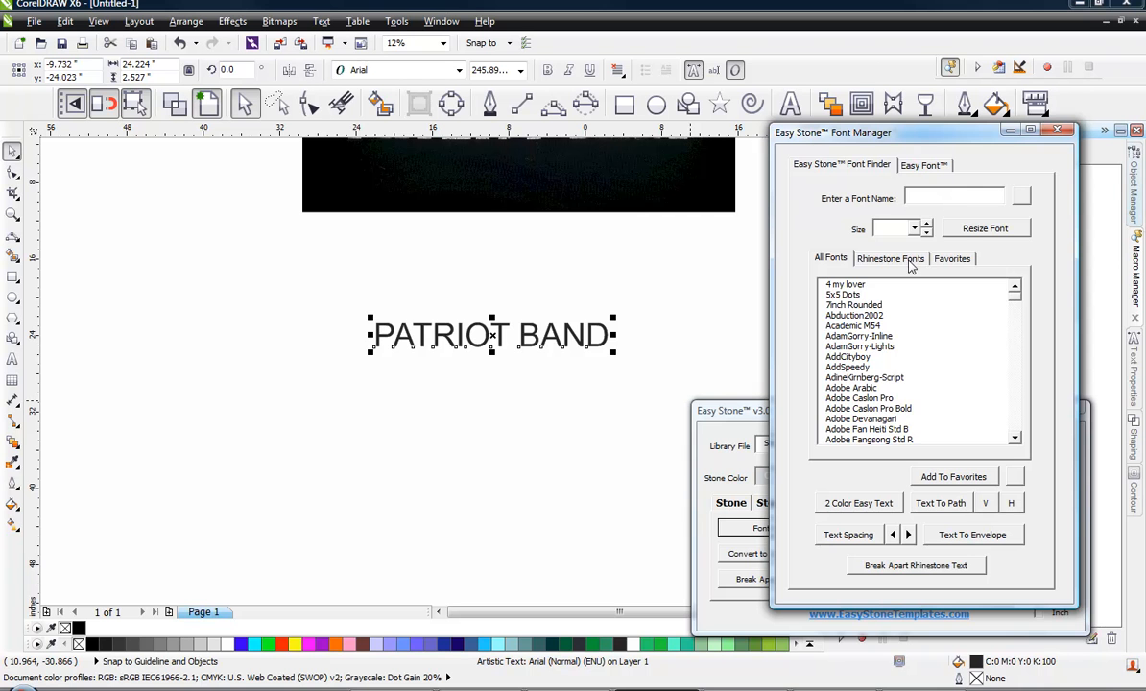
{"action": "left_click", "coordinate": [860, 258]}
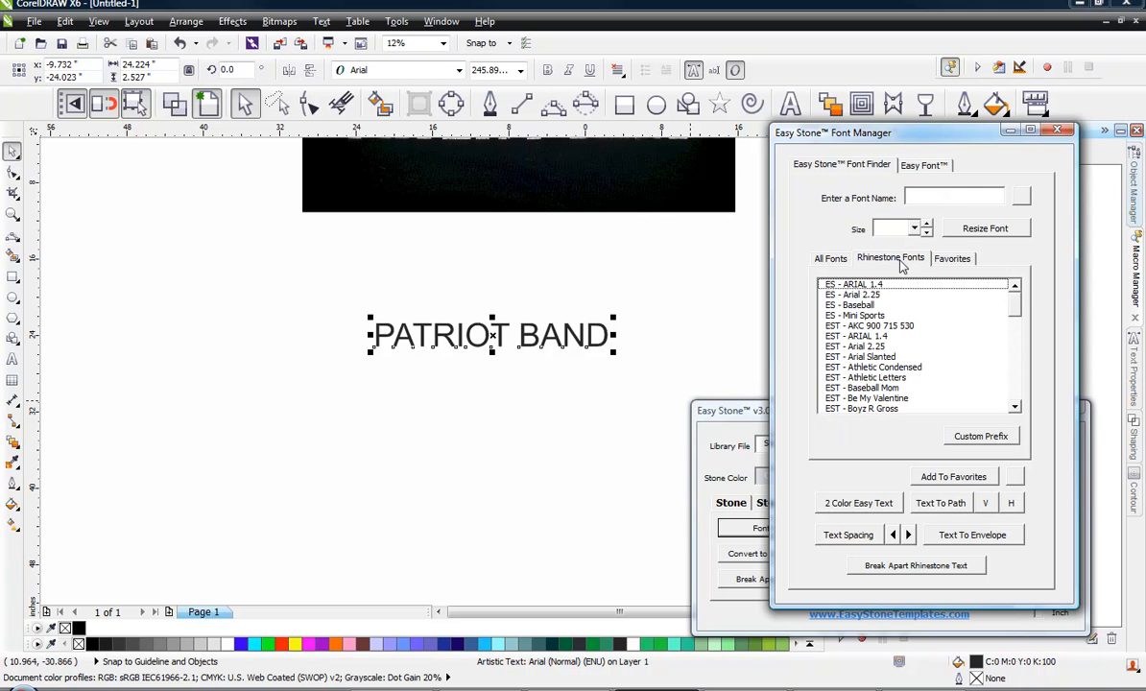
{"action": "left_click", "coordinate": [867, 369]}
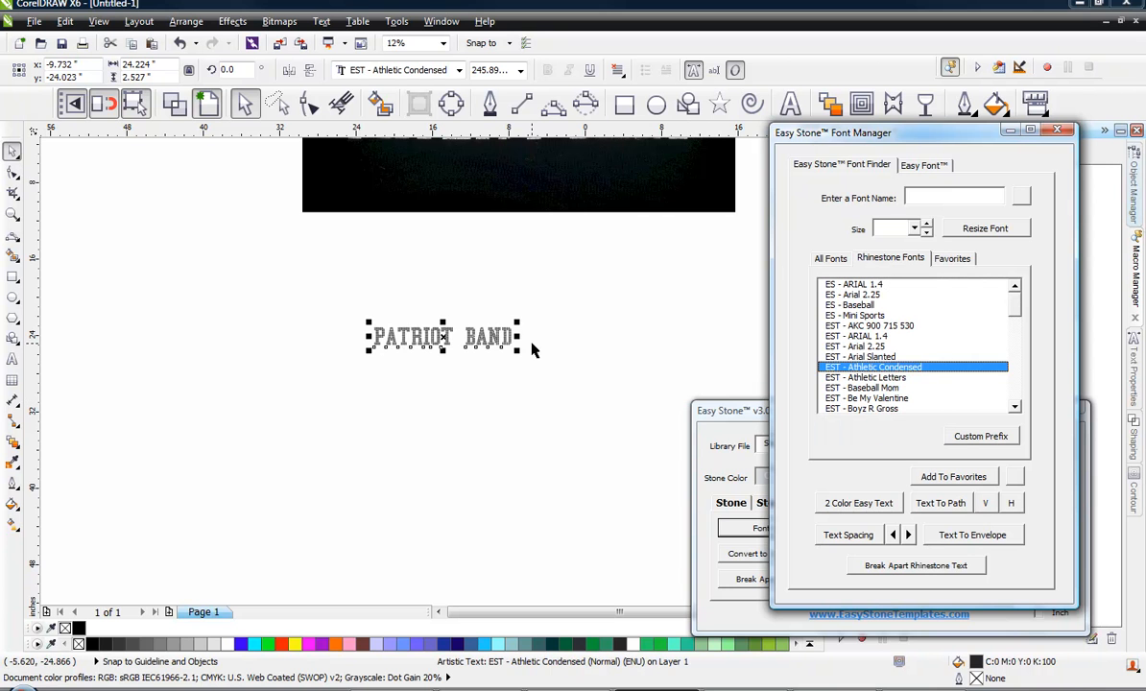
Resize the PATRIOT BAND rhinestone text to stone size 3.4 and deselect it
{"action": "left_click", "coordinate": [912, 231]}
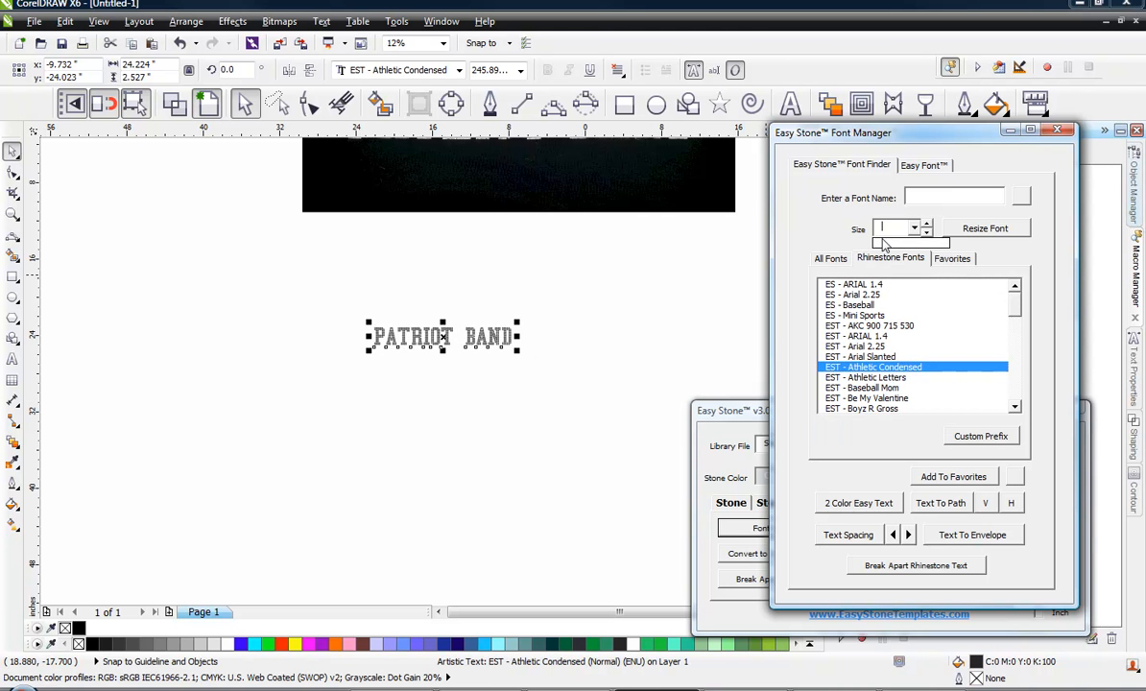
{"action": "type", "text": "3.4"}
{"action": "left_click", "coordinate": [988, 232]}
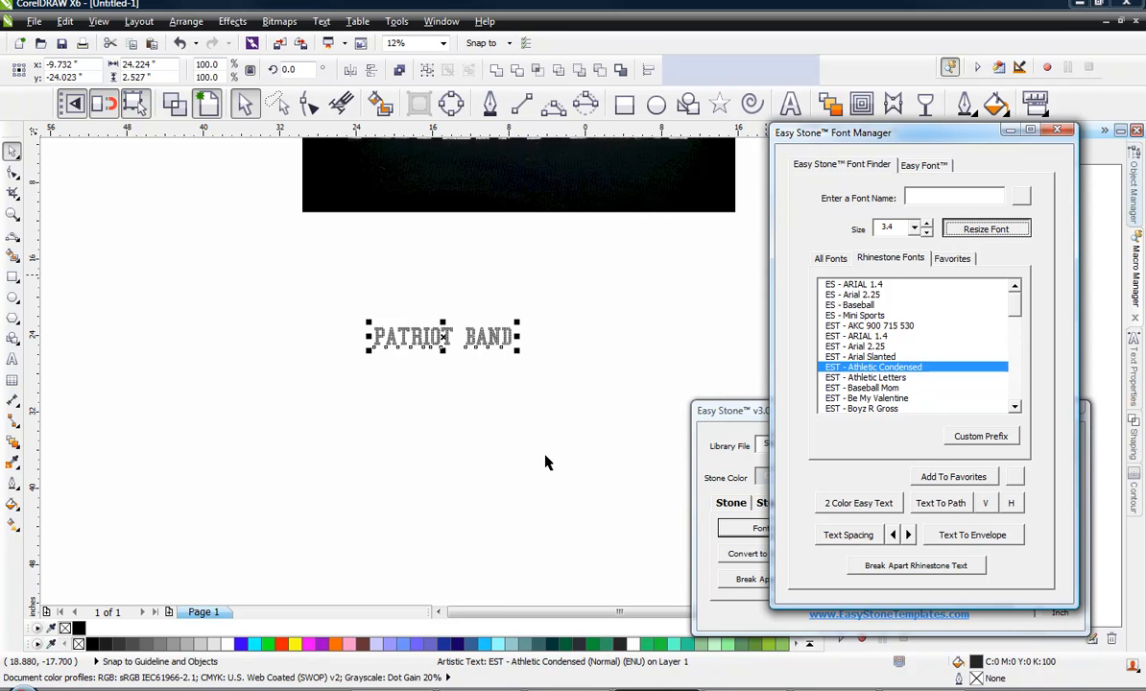
{"action": "left_click", "coordinate": [497, 432]}
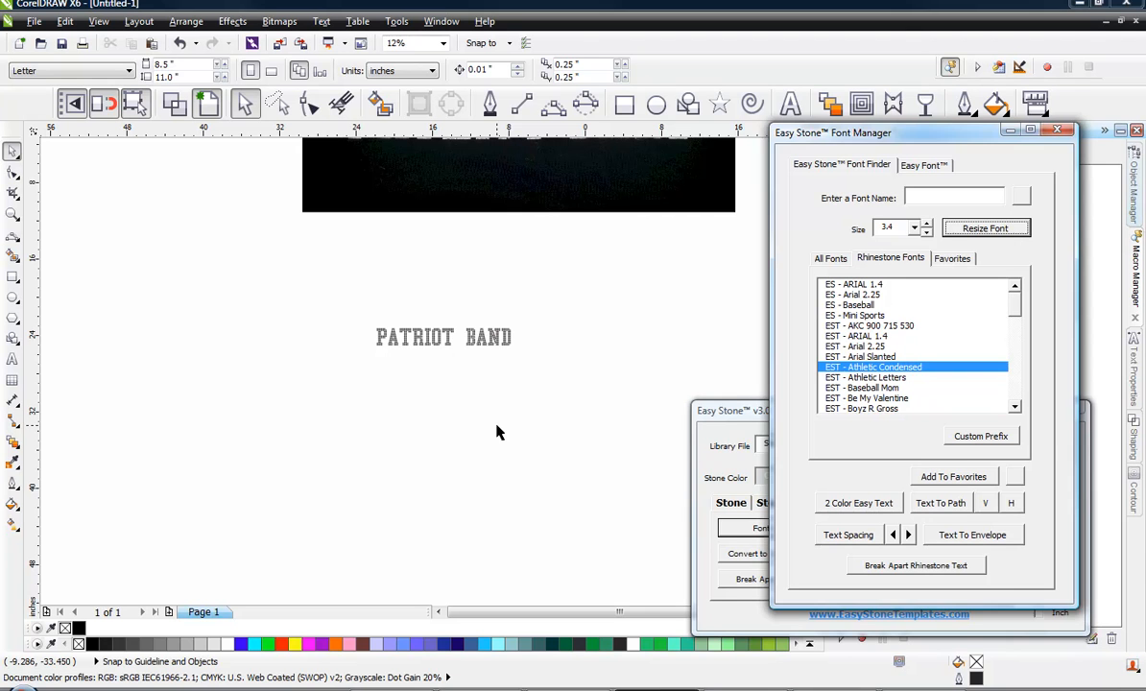
Nudge all letters from the first T onward 0.25 inches left to tighten the gap after PA
{"action": "left_click_drag", "start_coordinate": [351, 295], "coordinate": [570, 382]}
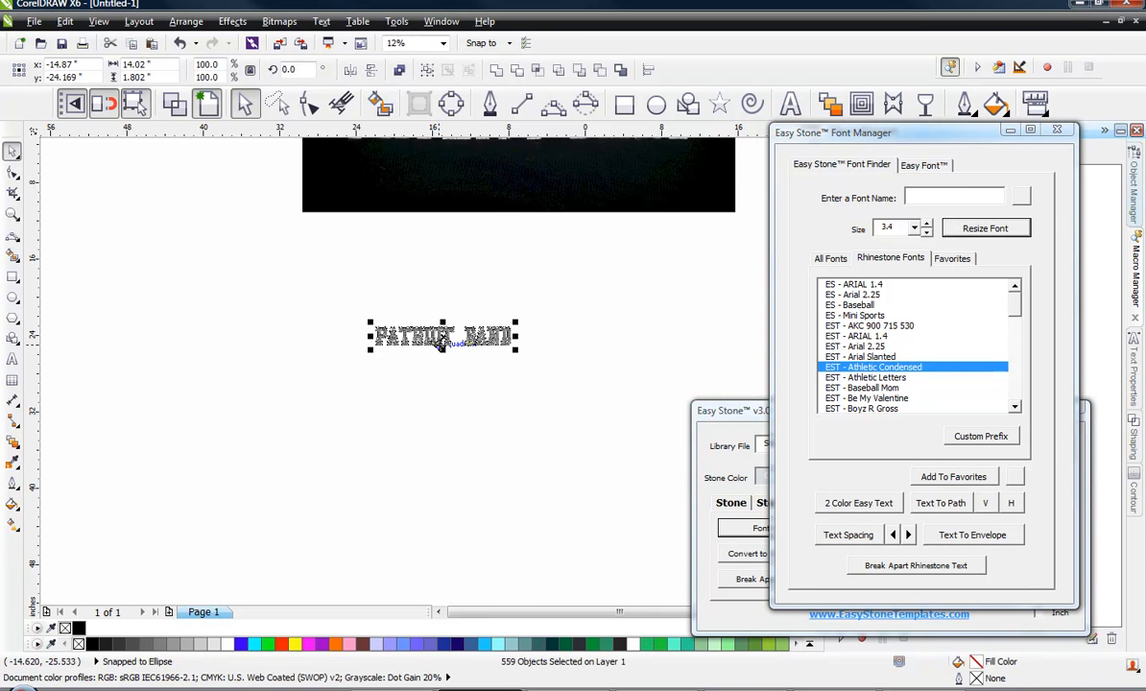
{"action": "key", "text": "shift+F2"}
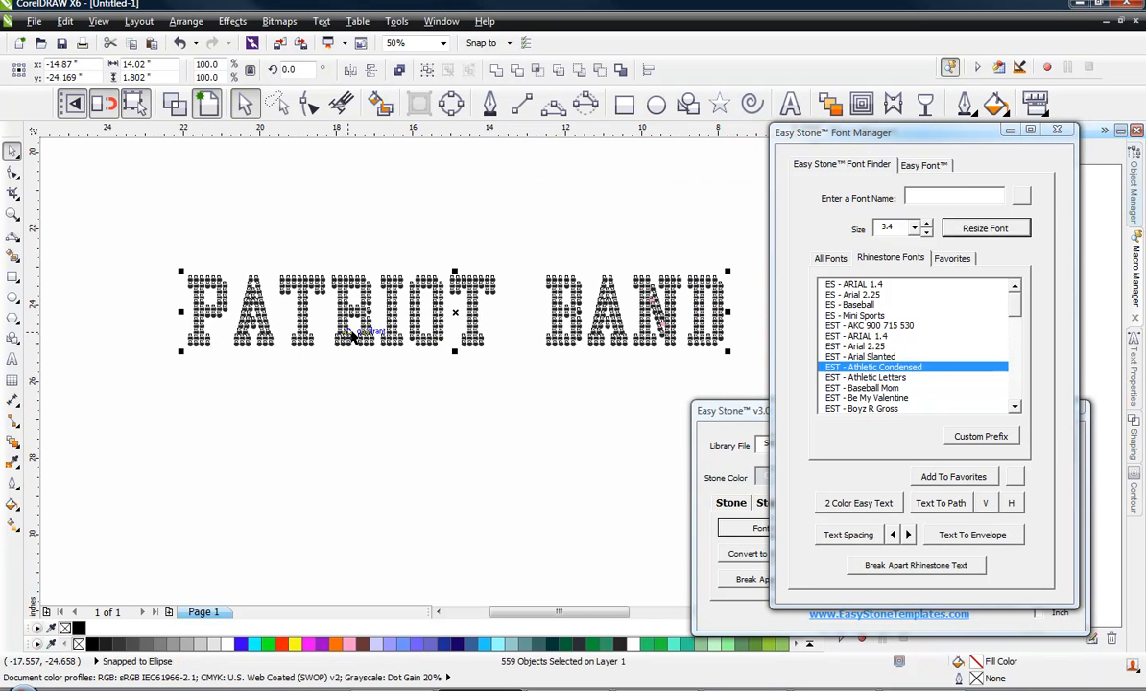
{"action": "left_click", "coordinate": [200, 215]}
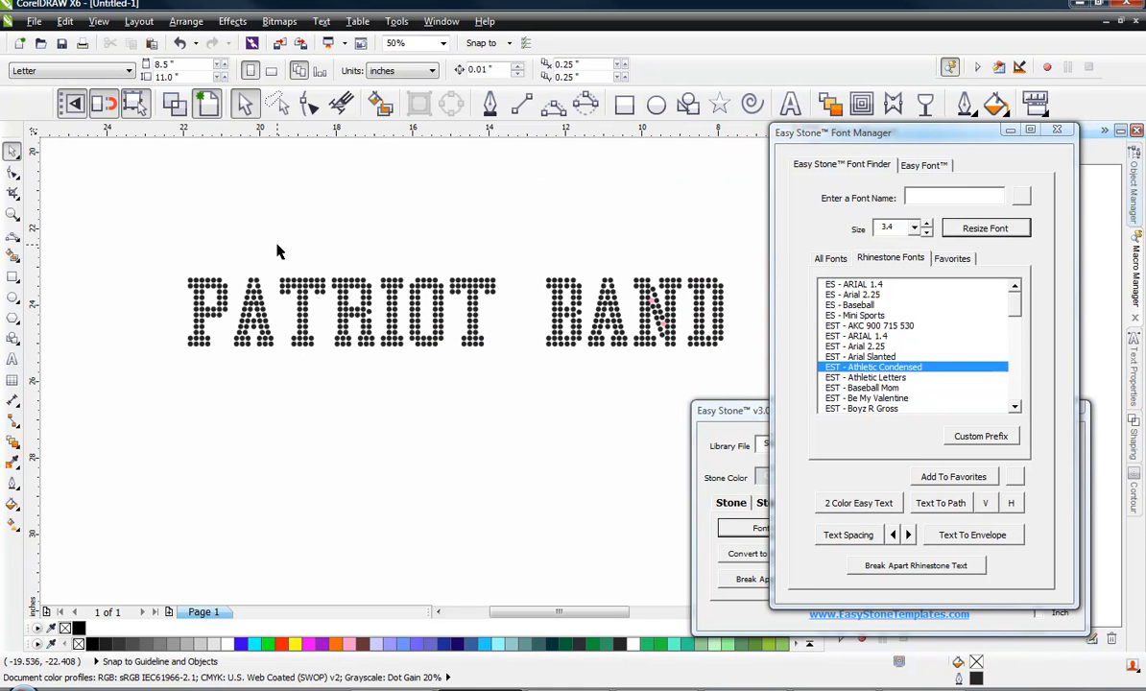
{"action": "left_click_drag", "start_coordinate": [741, 247], "coordinate": [277, 390]}
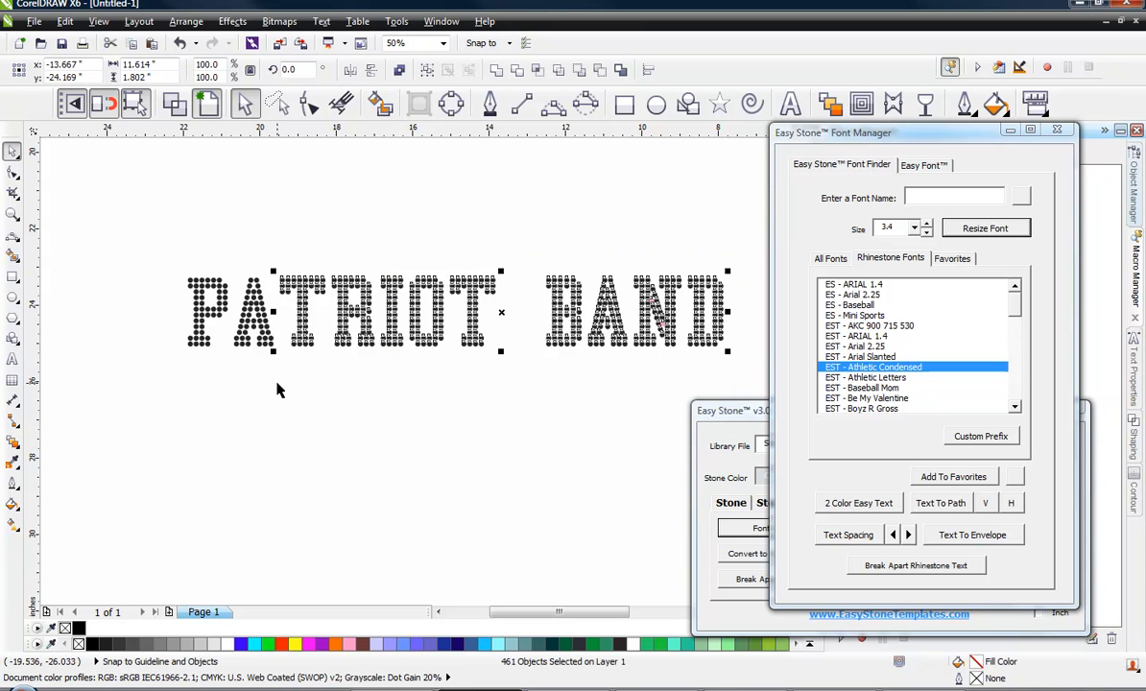
{"action": "key", "text": "Left"}
{"action": "key", "text": "Left"}
{"action": "key", "text": "Left"}
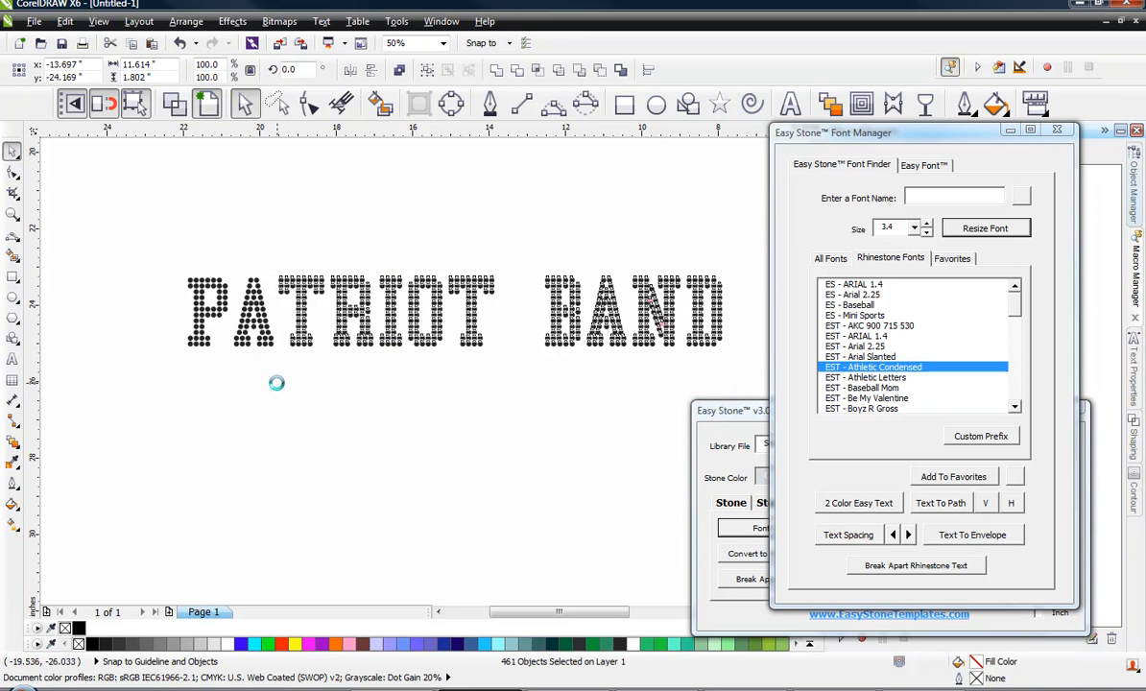
{"action": "key", "text": "Left"}
{"action": "key", "text": "Left"}
{"action": "key", "text": "Left"}
{"action": "key", "text": "Left"}
{"action": "key", "text": "Left"}
{"action": "key", "text": "Left"}
{"action": "key", "text": "Left"}
{"action": "key", "text": "Left"}
{"action": "key", "text": "Left"}
{"action": "key", "text": "Left"}
{"action": "key", "text": "Left"}
{"action": "key", "text": "Left"}
{"action": "key", "text": "Left"}
{"action": "key", "text": "Left"}
{"action": "key", "text": "Left"}
{"action": "key", "text": "Left"}
{"action": "key", "text": "Left"}
{"action": "key", "text": "Left"}
{"action": "key", "text": "Left"}
{"action": "key", "text": "Left"}
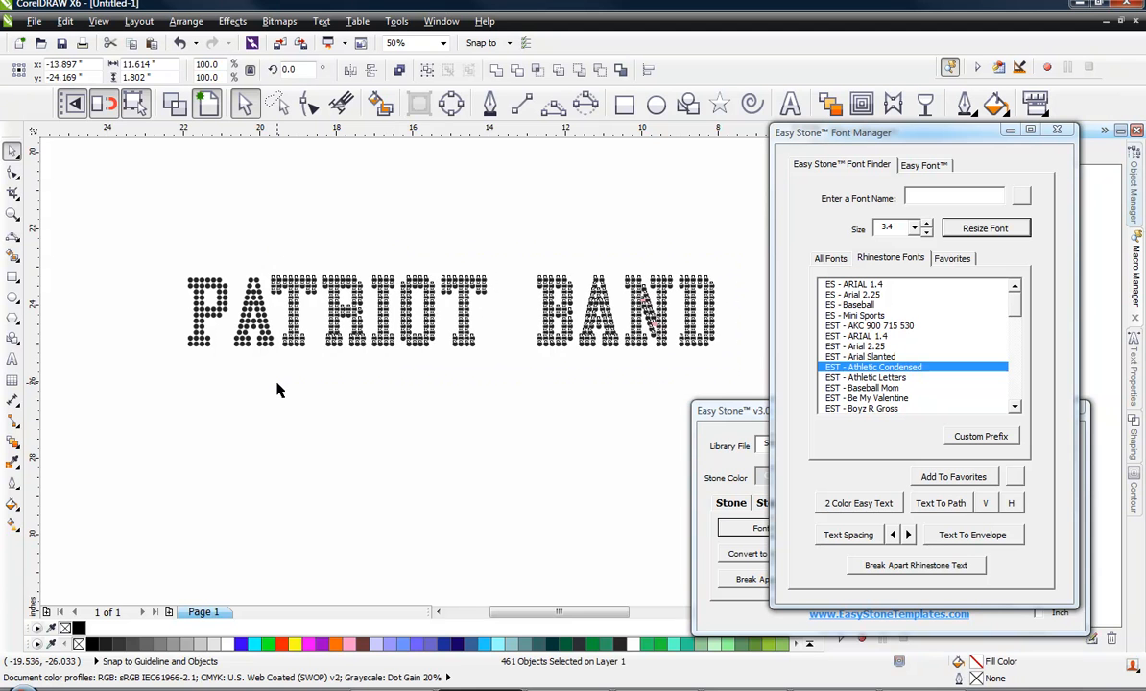
{"action": "key", "text": "Left"}
{"action": "key", "text": "Left"}
{"action": "left_click", "coordinate": [276, 389]}
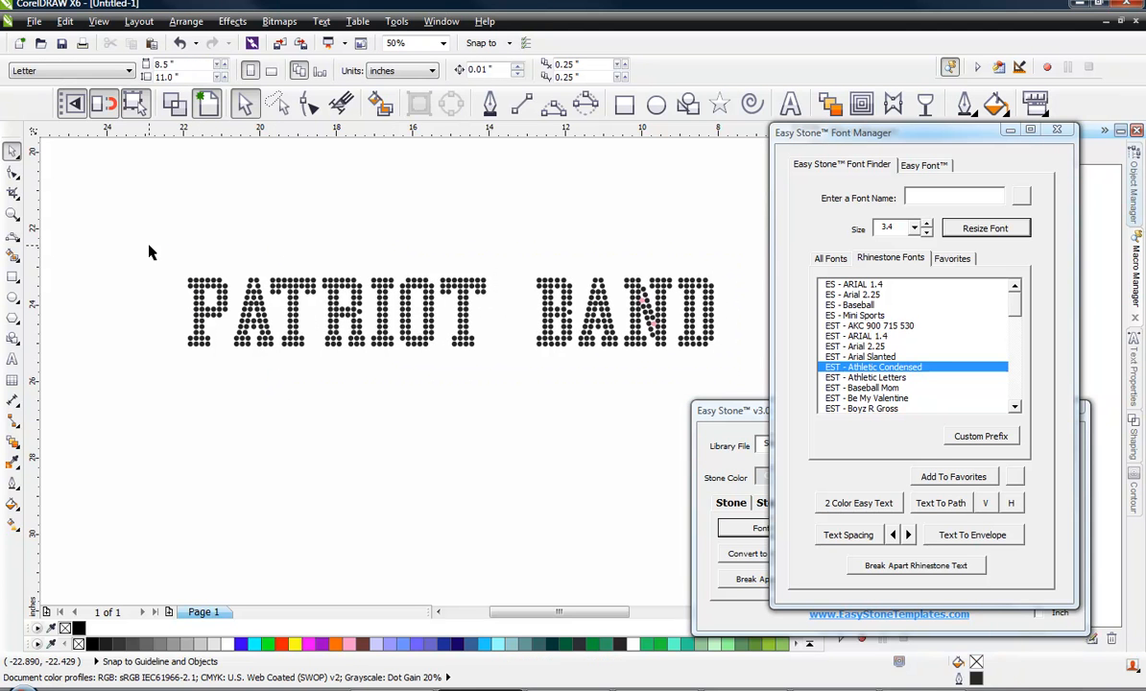
Nudge the stones of the letter P 0.18 inches right, closer to the A
{"action": "left_click_drag", "start_coordinate": [148, 245], "coordinate": [232, 407]}
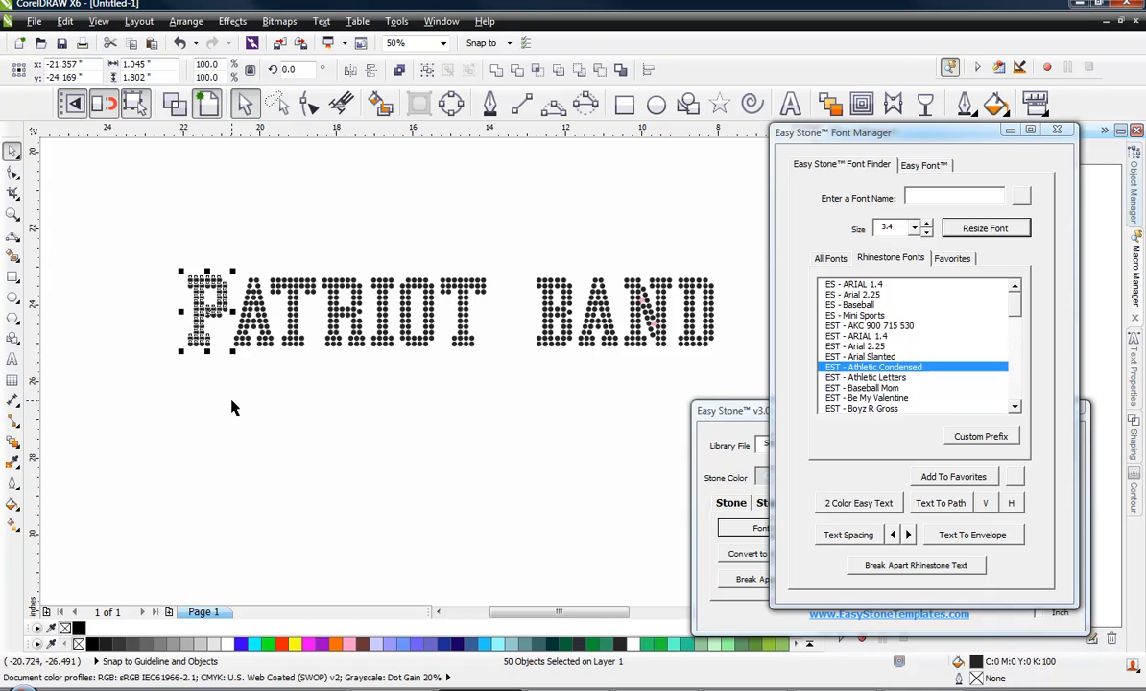
{"action": "key", "text": "Right"}
{"action": "key", "text": "Right"}
{"action": "key", "text": "Right"}
{"action": "key", "text": "Right"}
{"action": "key", "text": "Right"}
{"action": "key", "text": "Right"}
{"action": "key", "text": "Right"}
{"action": "key", "text": "Right"}
{"action": "key", "text": "Right"}
{"action": "key", "text": "Right"}
{"action": "key", "text": "Right"}
{"action": "key", "text": "Right"}
{"action": "key", "text": "Right"}
{"action": "key", "text": "Right"}
{"action": "key", "text": "Right"}
{"action": "key", "text": "Right"}
{"action": "key", "text": "Right"}
{"action": "key", "text": "Right"}
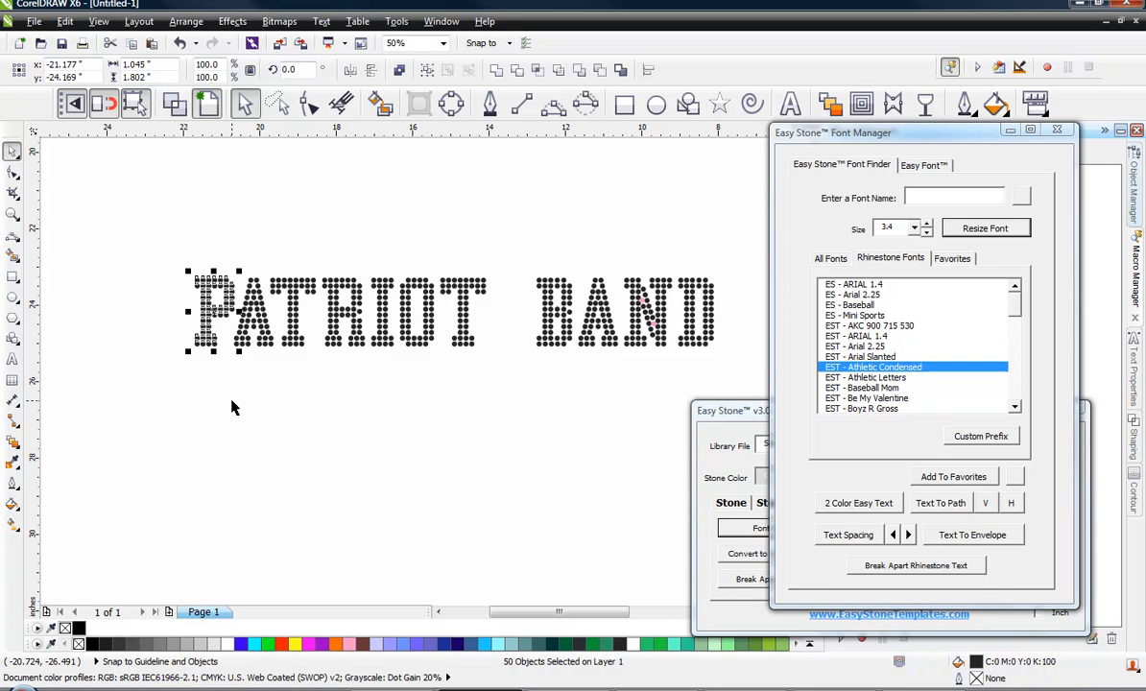
{"action": "scroll", "coordinate": [232, 407], "scroll_direction": "up", "scroll_amount": 2}
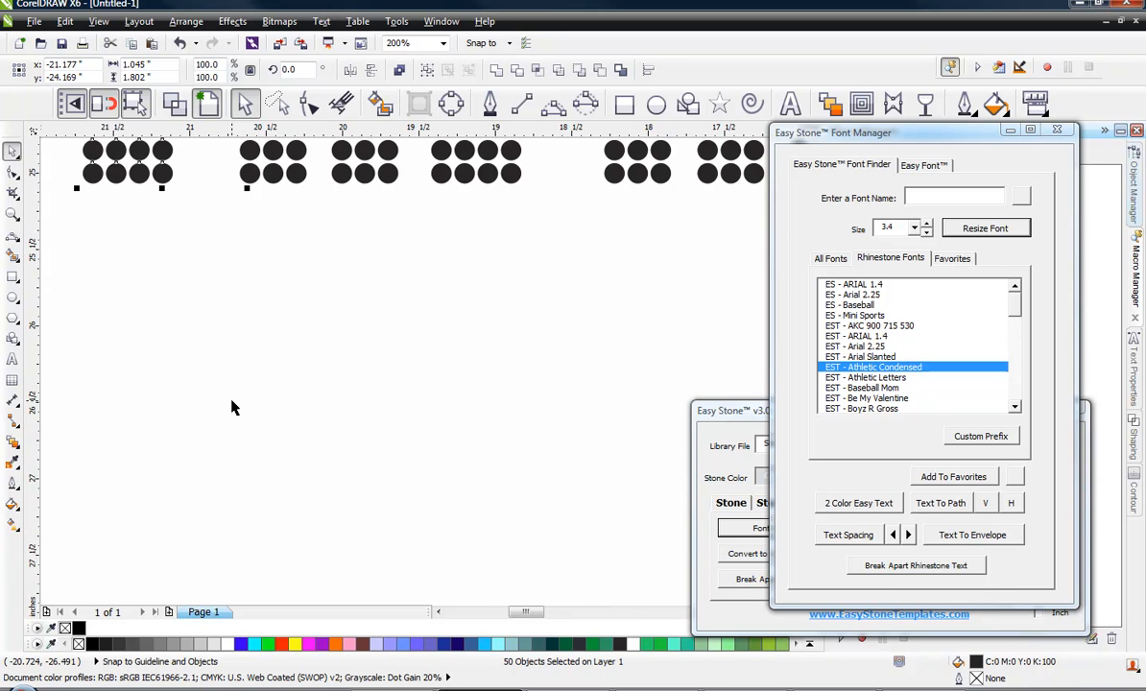
{"action": "scroll", "coordinate": [232, 407], "scroll_direction": "down", "scroll_amount": 2}
{"action": "left_click", "coordinate": [230, 402]}
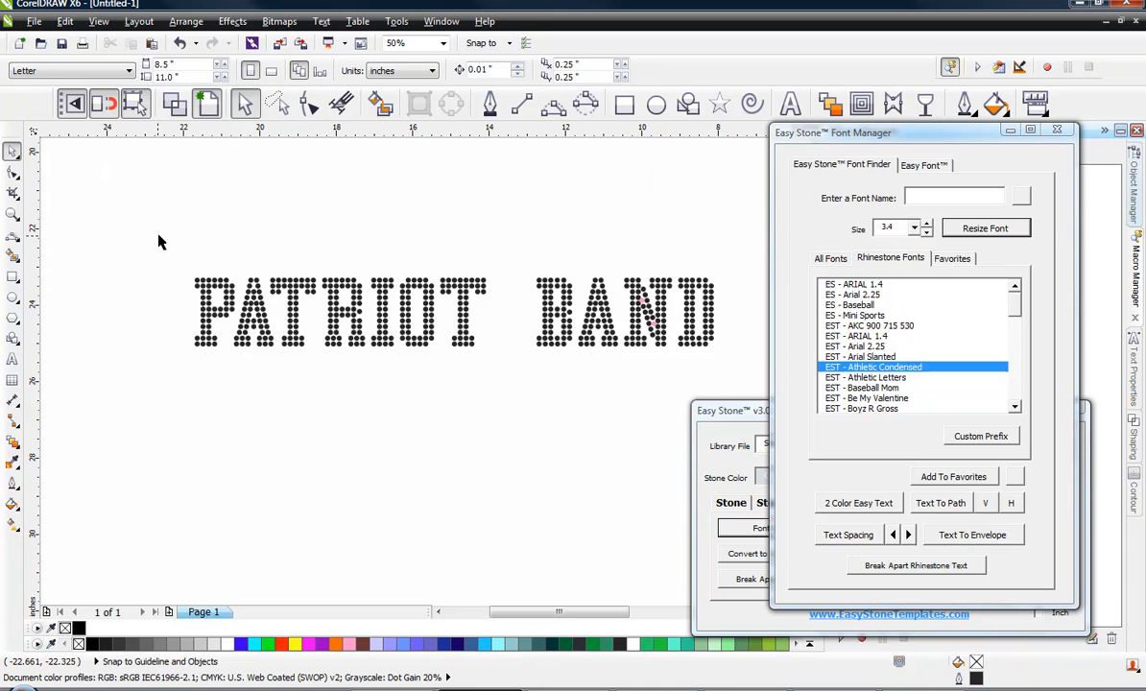
Resize all the stones of the PATRIOT BAND lettering to stone size 2.6 and deselect them
{"action": "left_click_drag", "start_coordinate": [159, 242], "coordinate": [768, 363]}
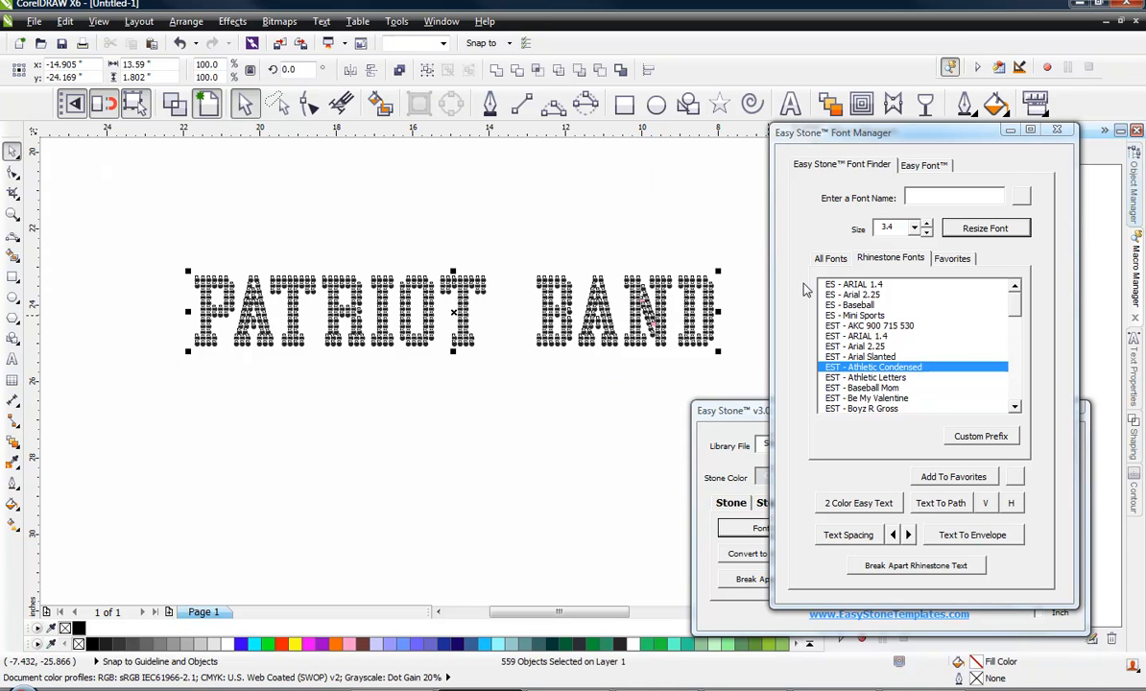
{"action": "left_click_drag", "start_coordinate": [894, 228], "coordinate": [860, 232]}
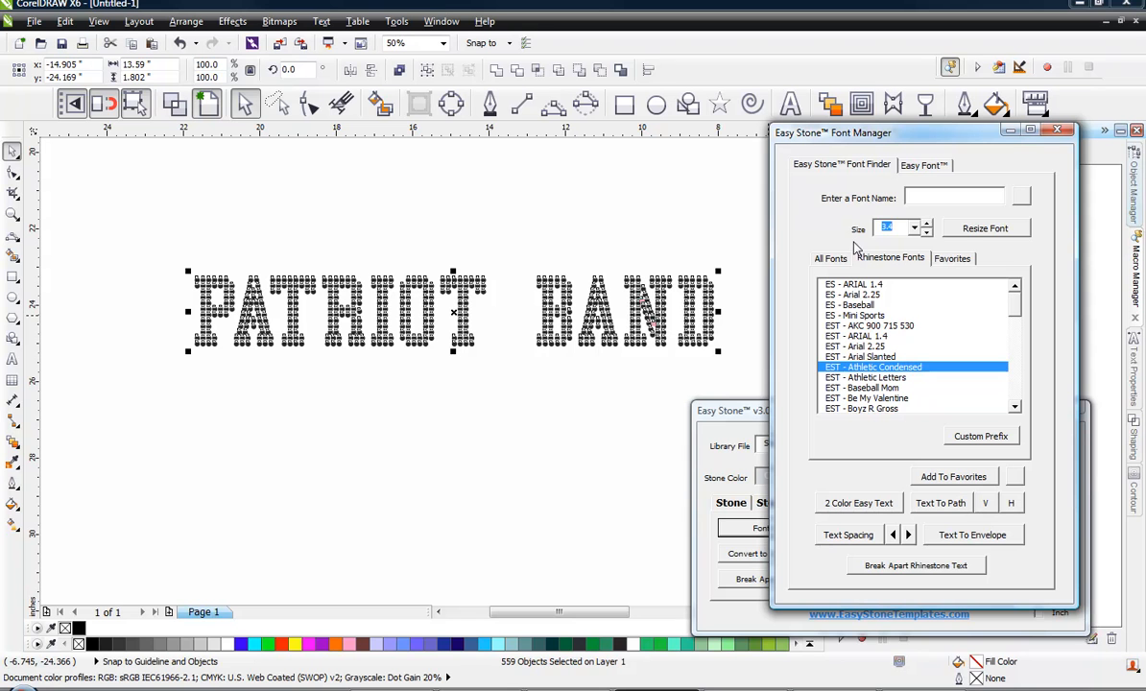
{"action": "type", "text": "2.6"}
{"action": "left_click", "coordinate": [985, 228]}
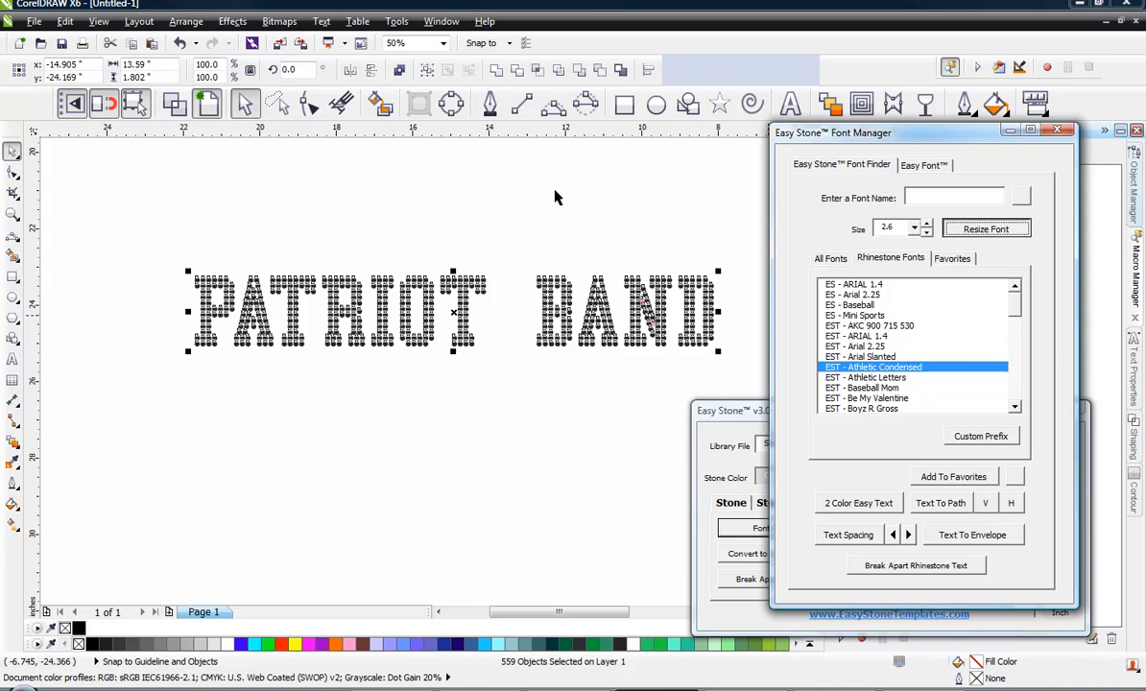
{"action": "left_click_drag", "start_coordinate": [677, 233], "coordinate": [198, 382]}
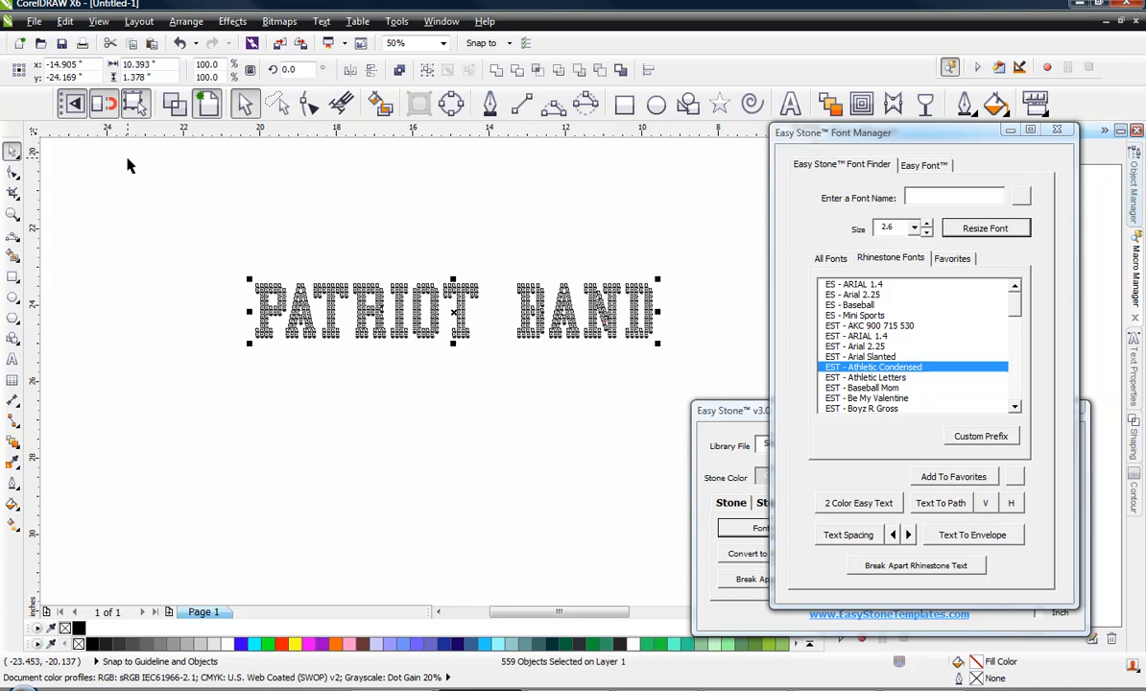
{"action": "left_click", "coordinate": [252, 198]}
{"action": "scroll", "coordinate": [370, 340], "scroll_direction": "down", "scroll_amount": 1}
{"action": "scroll", "coordinate": [341, 406], "scroll_direction": "down", "scroll_amount": 1}
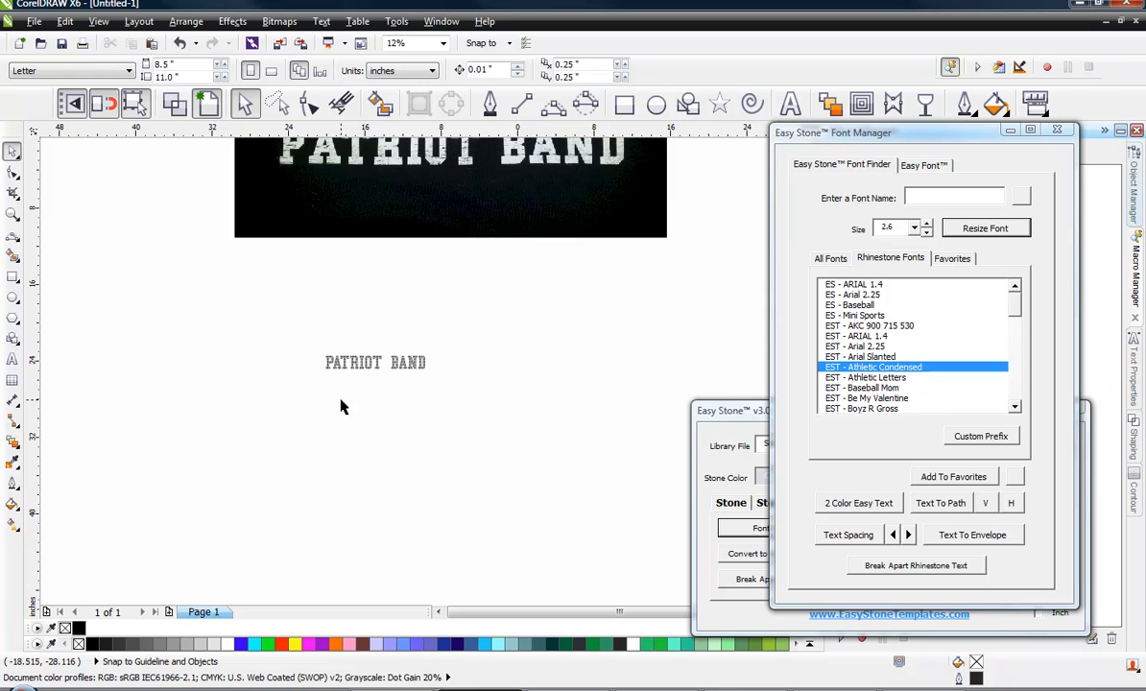
Move the Font Manager window off the drawing area to uncover the Easy Stone dialog beside the logo image
{"action": "scroll", "coordinate": [341, 384], "scroll_direction": "down", "scroll_amount": 1}
{"action": "scroll", "coordinate": [360, 322], "scroll_direction": "up", "scroll_amount": 1}
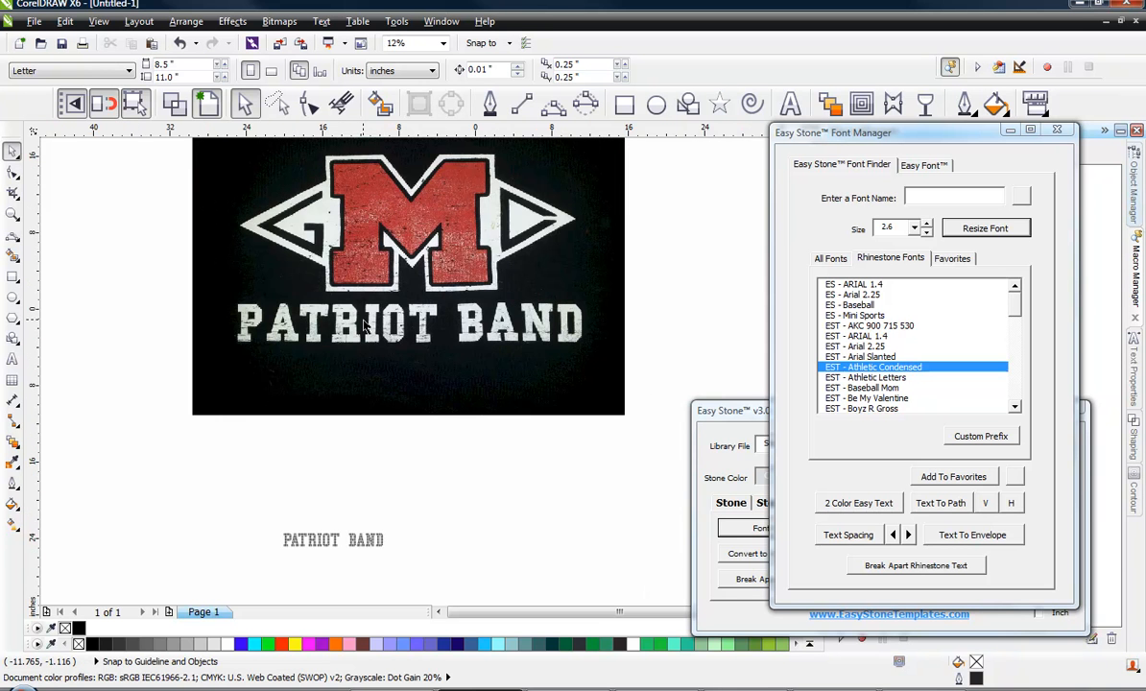
{"action": "scroll", "coordinate": [364, 326], "scroll_direction": "down", "scroll_amount": 1}
{"action": "scroll", "coordinate": [371, 305], "scroll_direction": "up", "scroll_amount": 1}
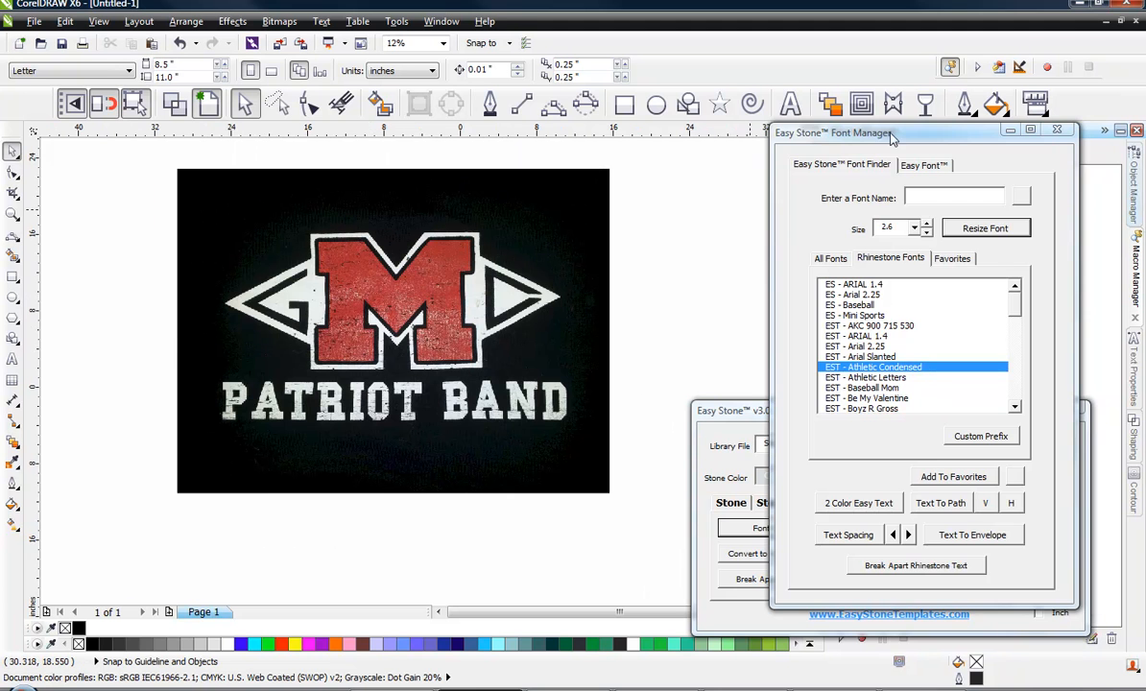
{"action": "left_click_drag", "start_coordinate": [893, 133], "coordinate": [1145, 135]}
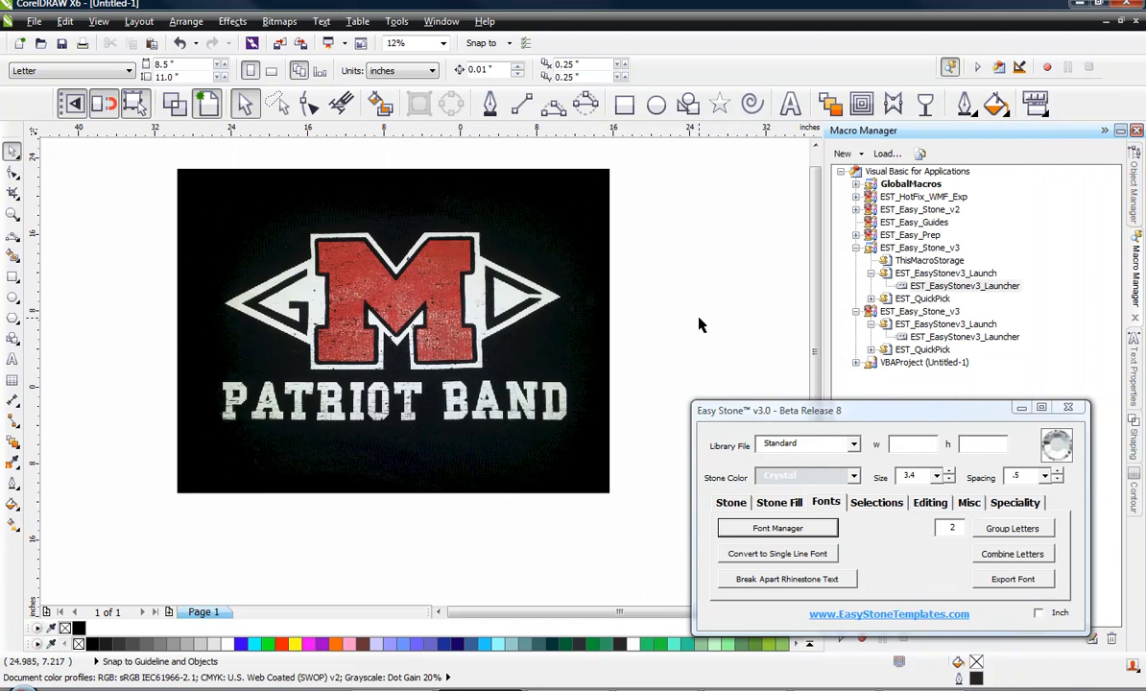
Scale the logo bitmap with Set Size so the emblem spans 11 inches from tip to tip, and place the bitmap over the page
{"action": "left_click", "coordinate": [530, 281]}
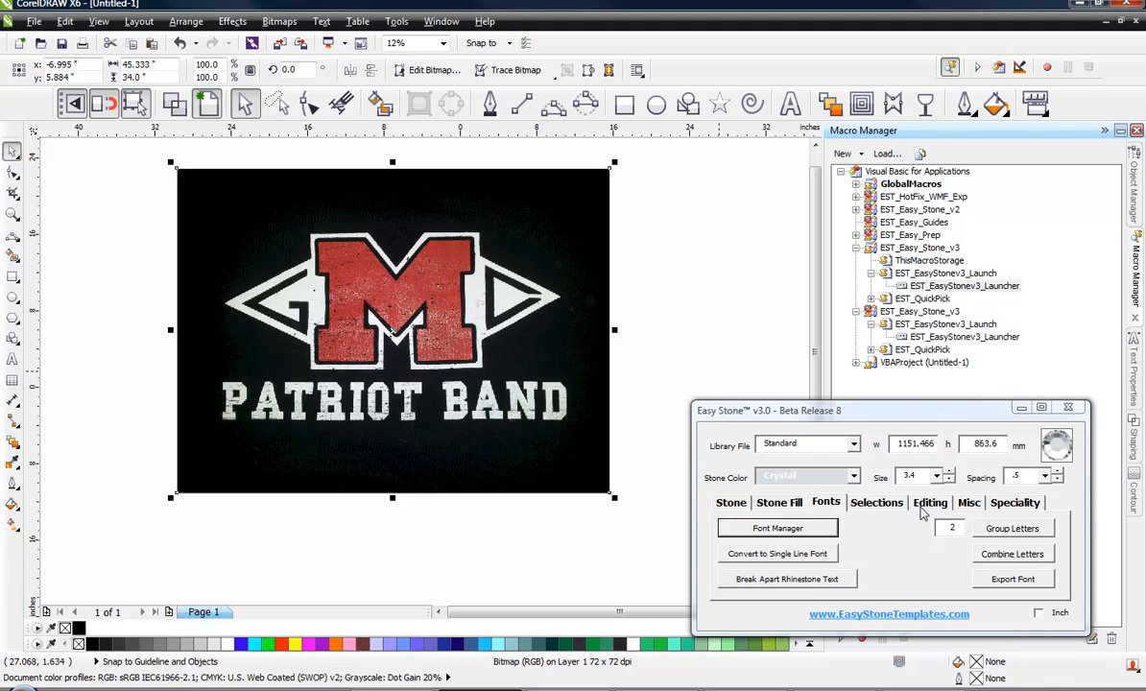
{"action": "left_click", "coordinate": [1002, 506]}
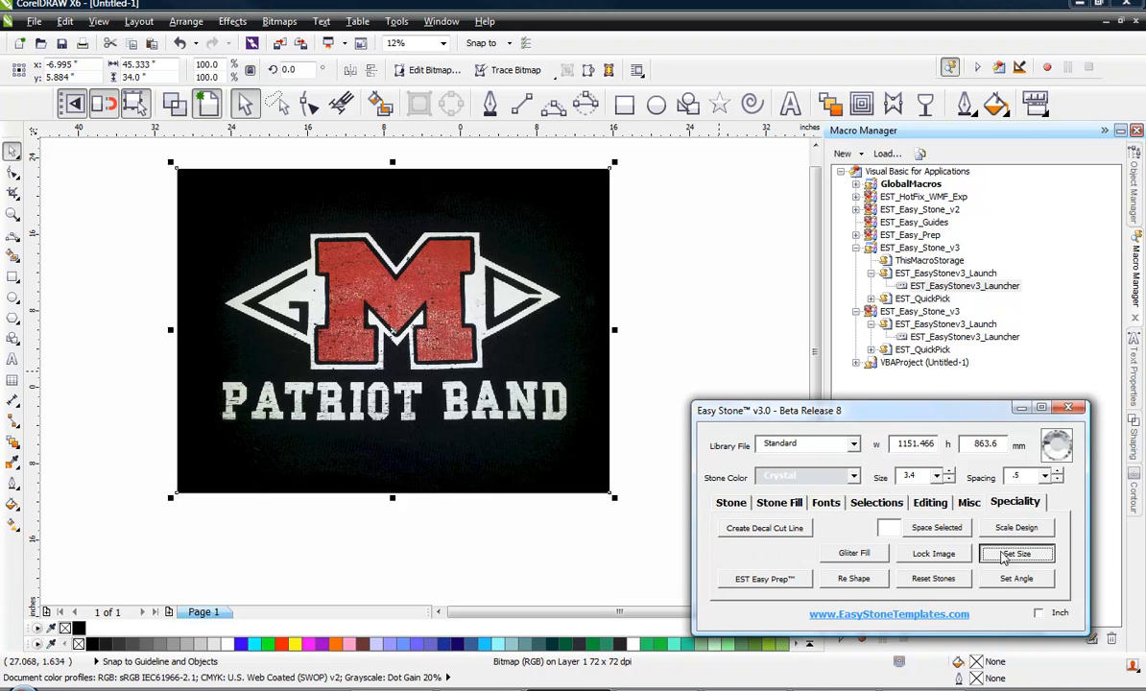
{"action": "left_click", "coordinate": [1016, 553]}
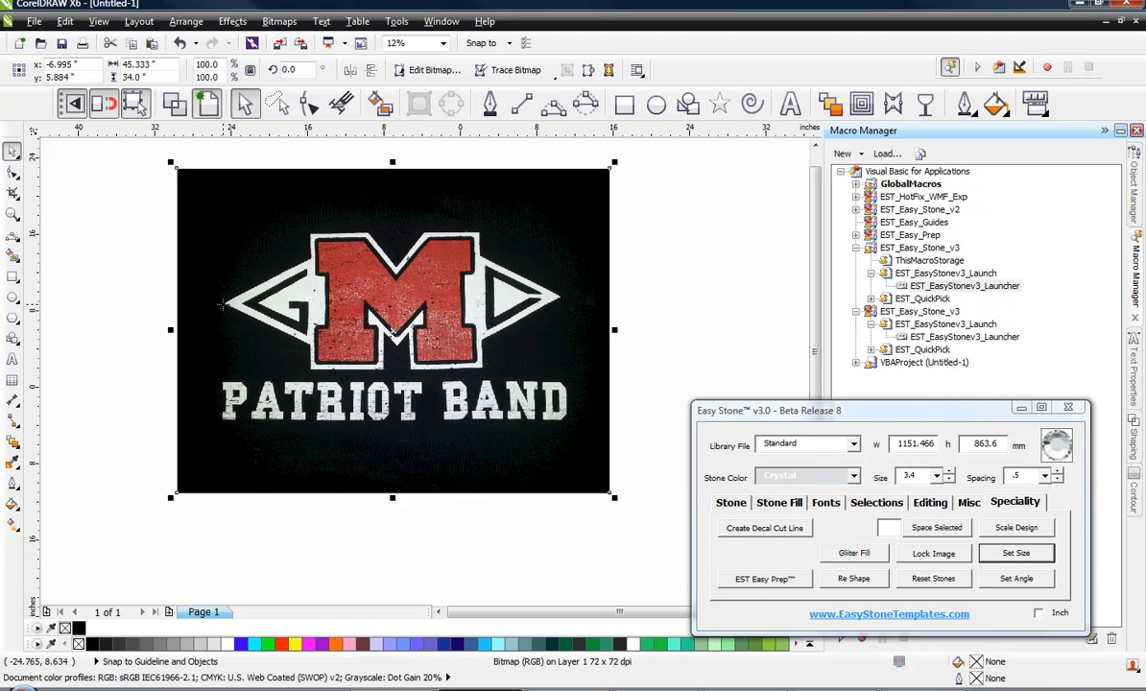
{"action": "left_click", "coordinate": [223, 304]}
{"action": "left_click", "coordinate": [564, 297]}
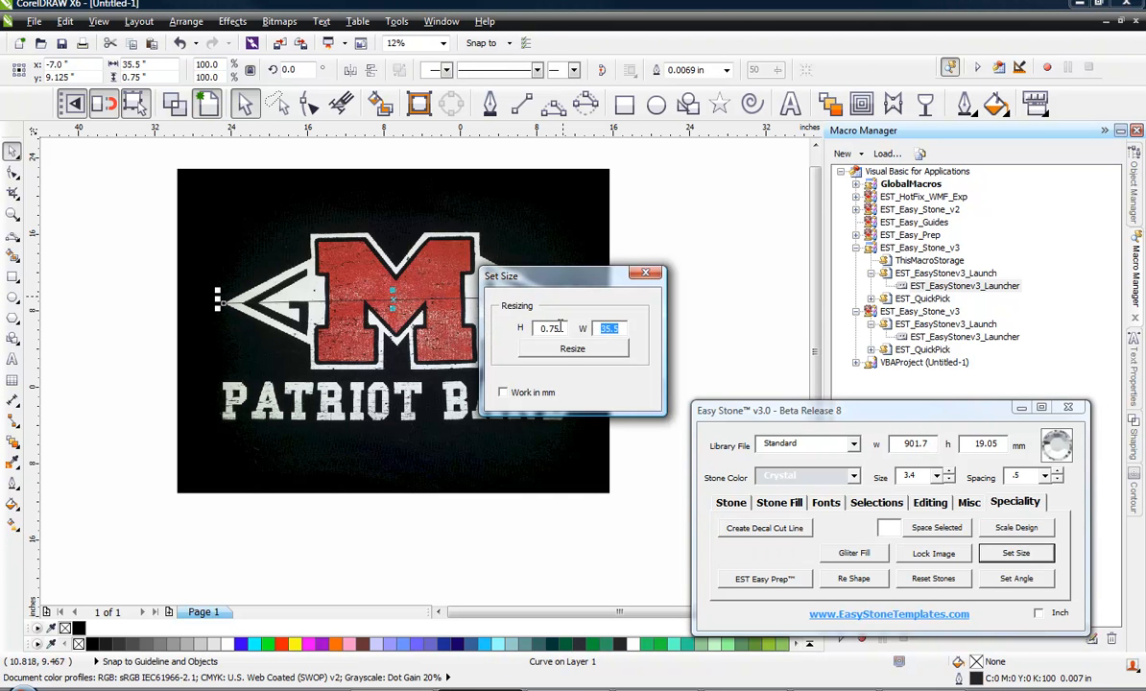
{"action": "type", "text": "11"}
{"action": "left_click", "coordinate": [571, 352]}
{"action": "left_click_drag", "start_coordinate": [392, 353], "coordinate": [488, 352]}
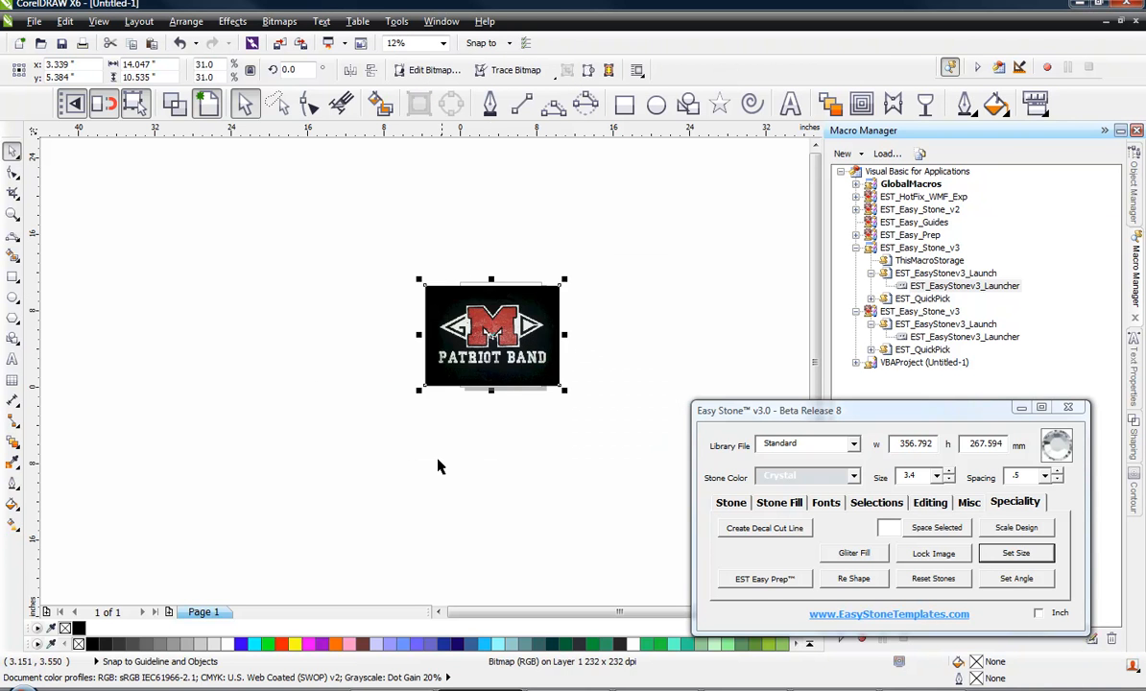
Select all the PATRIOT BAND rhinestone lettering and move it directly below the resized logo bitmap
{"action": "left_click", "coordinate": [346, 376]}
{"action": "scroll", "coordinate": [339, 374], "scroll_direction": "down", "scroll_amount": 2}
{"action": "left_click_drag", "start_coordinate": [310, 406], "coordinate": [388, 459]}
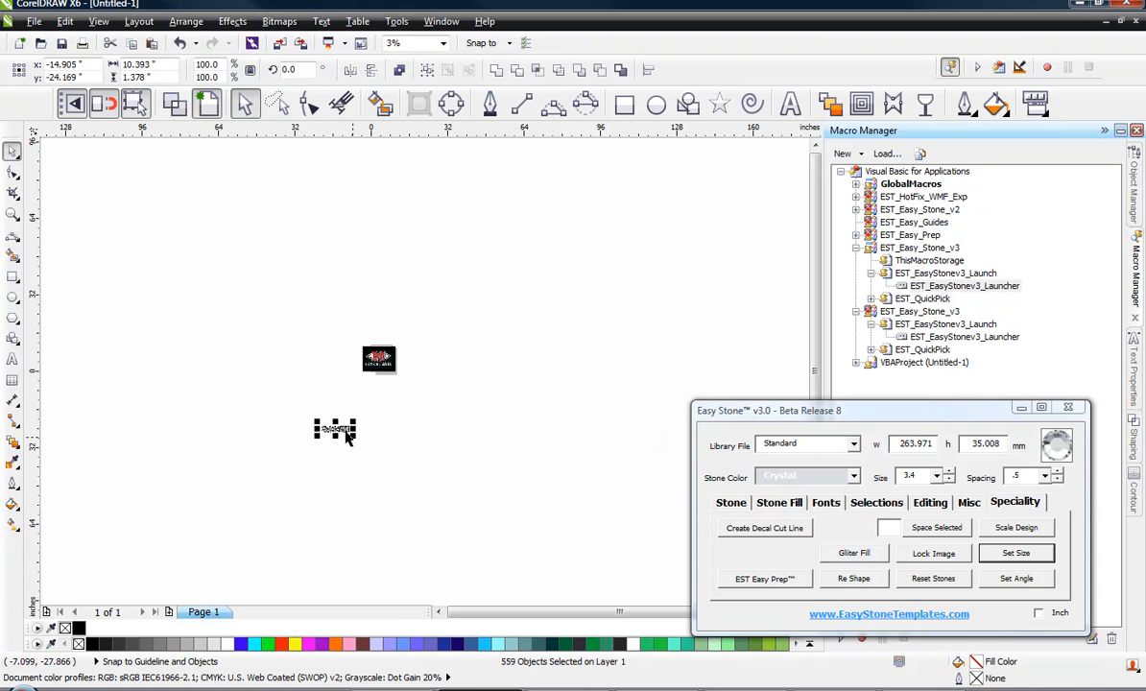
{"action": "scroll", "coordinate": [345, 432], "scroll_direction": "up", "scroll_amount": 2}
{"action": "left_click_drag", "start_coordinate": [344, 420], "coordinate": [505, 219]}
{"action": "scroll", "coordinate": [503, 219], "scroll_direction": "up", "scroll_amount": 3}
{"action": "scroll", "coordinate": [505, 219], "scroll_direction": "down", "scroll_amount": 1}
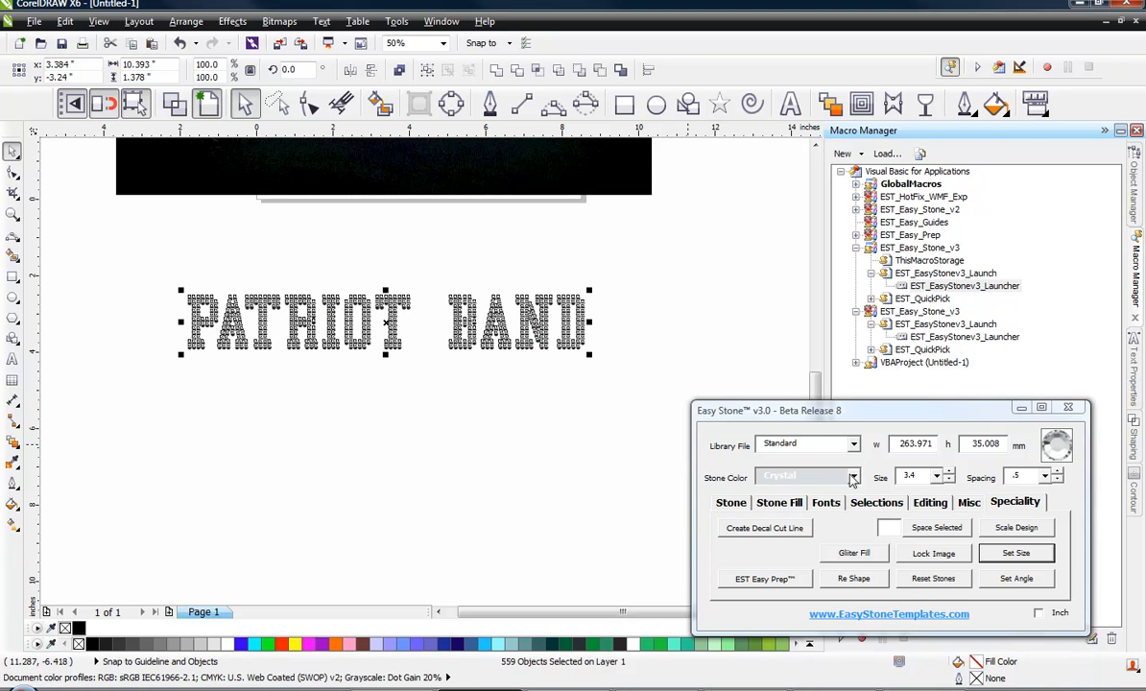
Rename and fill the PATRIOT BAND stones as Crystal, group them and deselect the group
{"action": "left_click", "coordinate": [735, 505]}
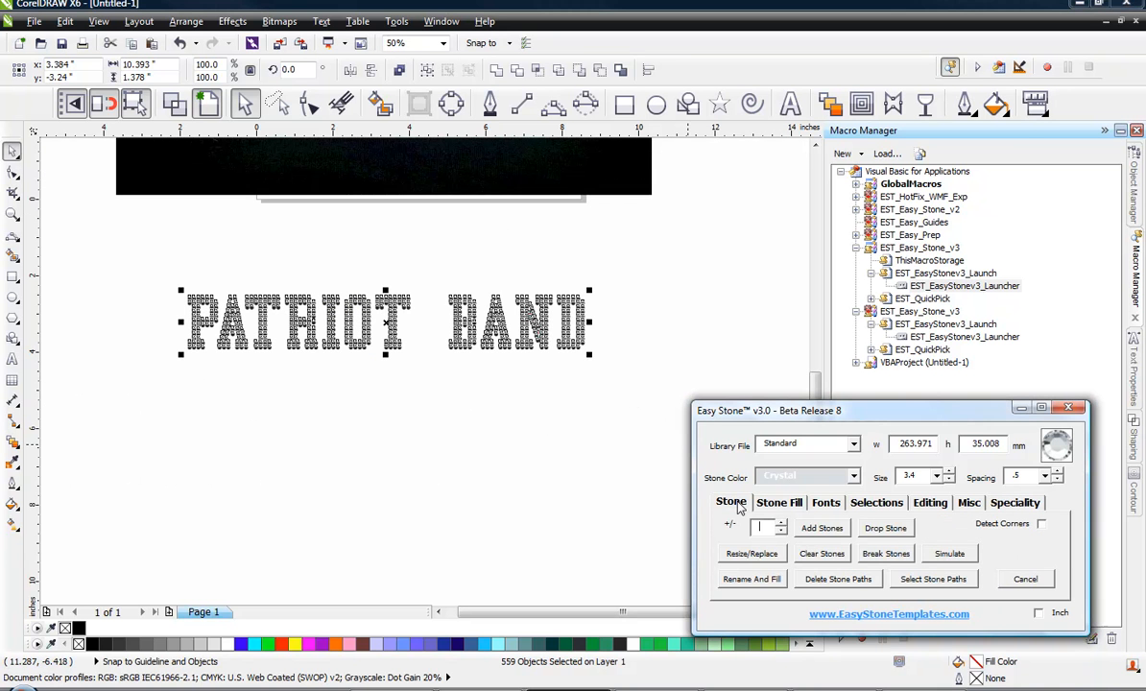
{"action": "left_click", "coordinate": [751, 579]}
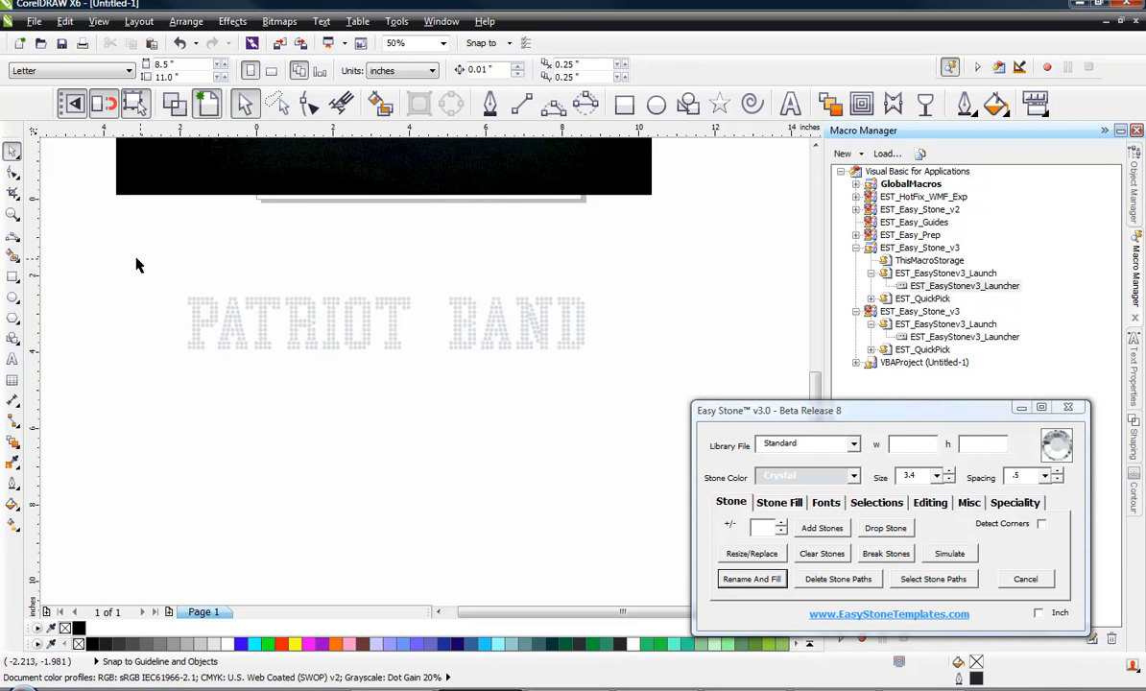
{"action": "left_click_drag", "start_coordinate": [128, 244], "coordinate": [642, 394]}
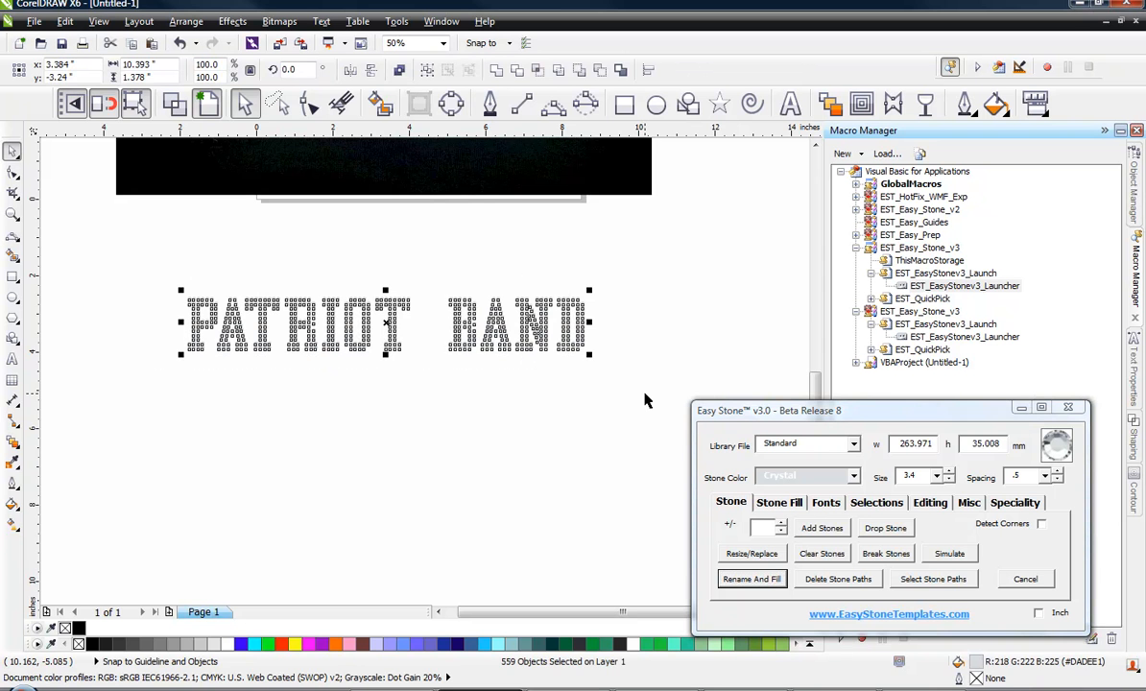
{"action": "key", "text": "ctrl+g"}
{"action": "left_click", "coordinate": [580, 431]}
Examine the red M of the logo image up close, including the edges of its lower-left foot
{"action": "scroll", "coordinate": [578, 431], "scroll_direction": "down", "scroll_amount": 2}
{"action": "scroll", "coordinate": [522, 314], "scroll_direction": "up", "scroll_amount": 1}
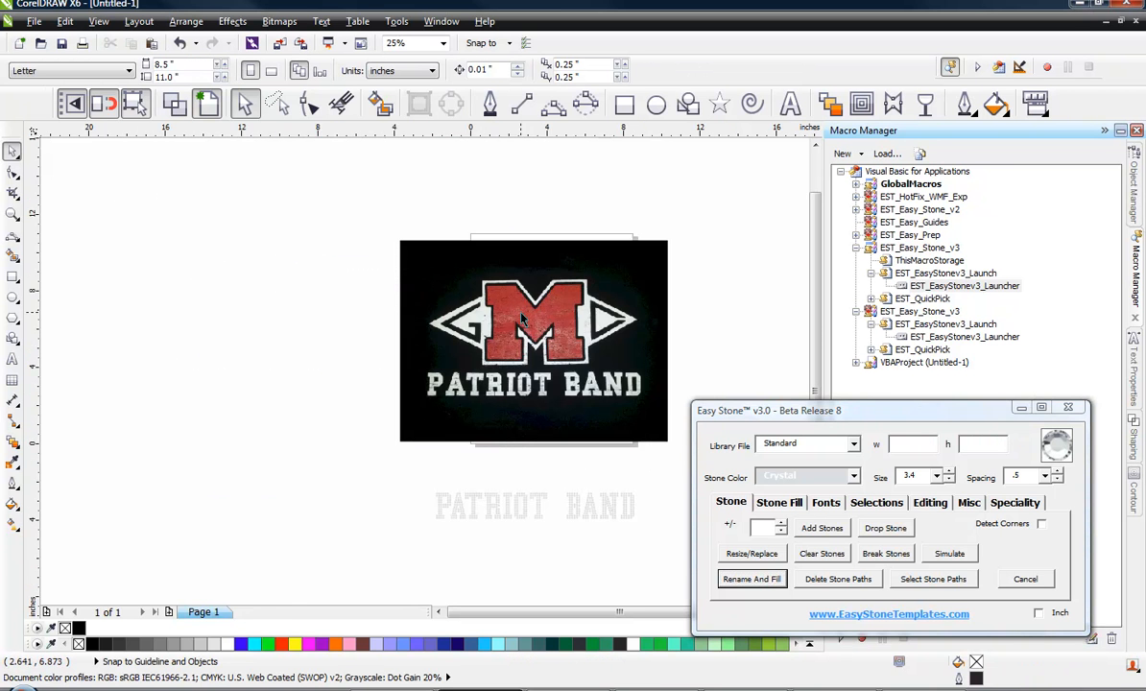
{"action": "scroll", "coordinate": [492, 303], "scroll_direction": "up", "scroll_amount": 1}
{"action": "scroll", "coordinate": [512, 310], "scroll_direction": "up", "scroll_amount": 1}
{"action": "scroll", "coordinate": [507, 320], "scroll_direction": "down", "scroll_amount": 1}
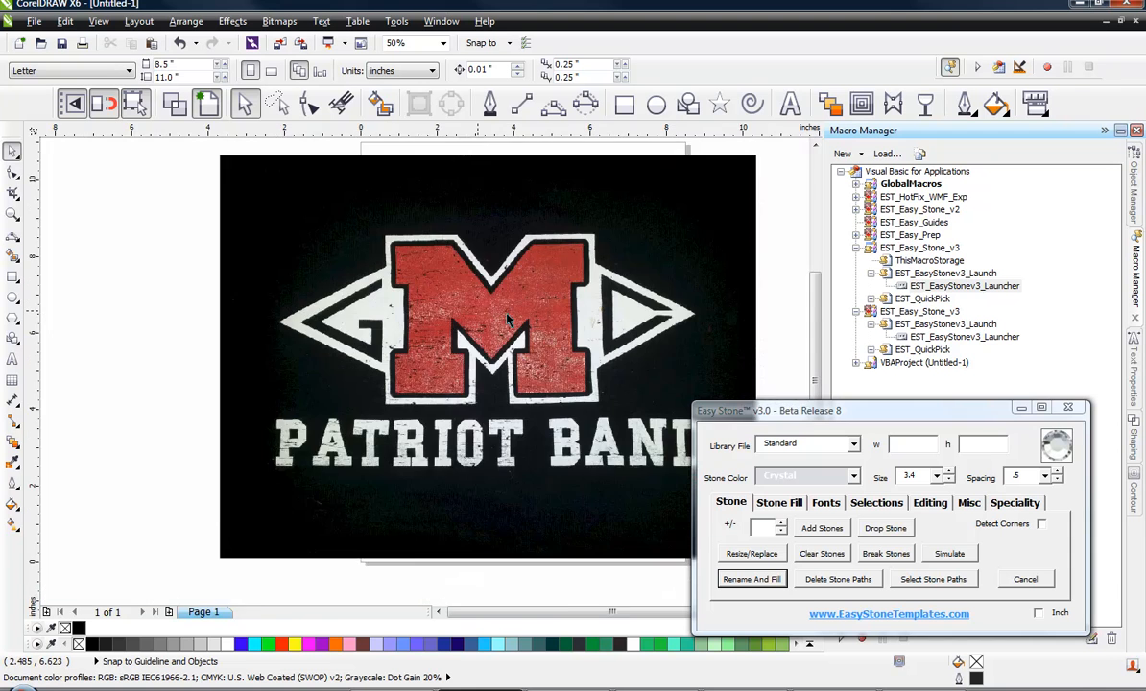
{"action": "scroll", "coordinate": [509, 319], "scroll_direction": "up", "scroll_amount": 1}
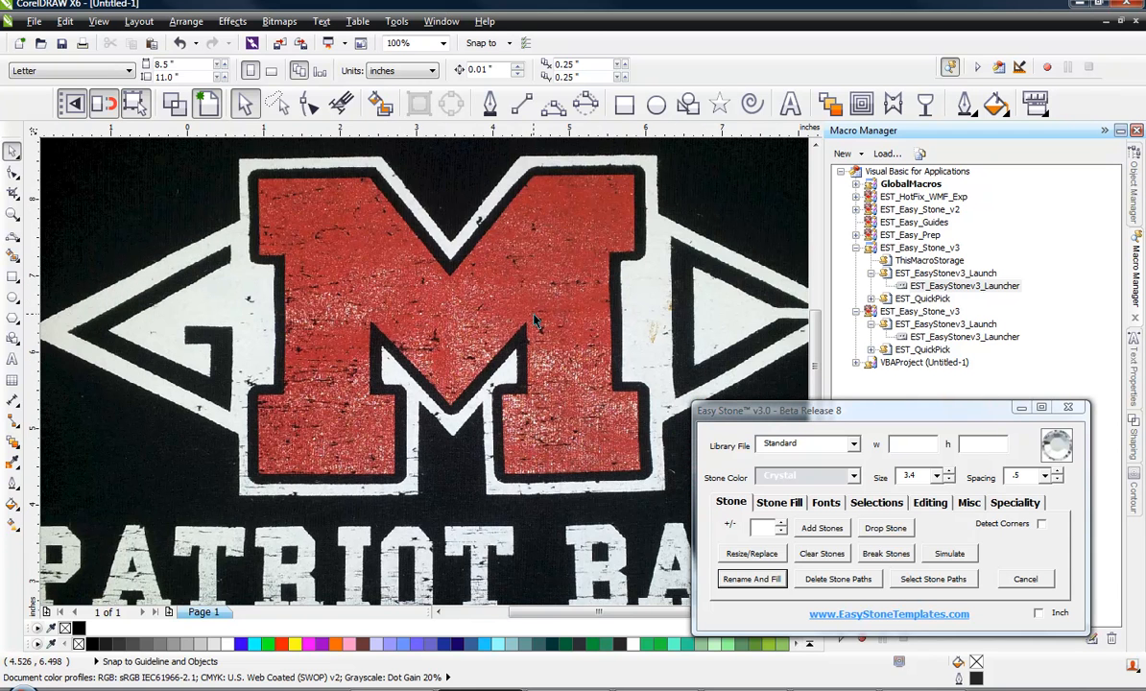
{"action": "scroll", "coordinate": [278, 489], "scroll_direction": "up", "scroll_amount": 2}
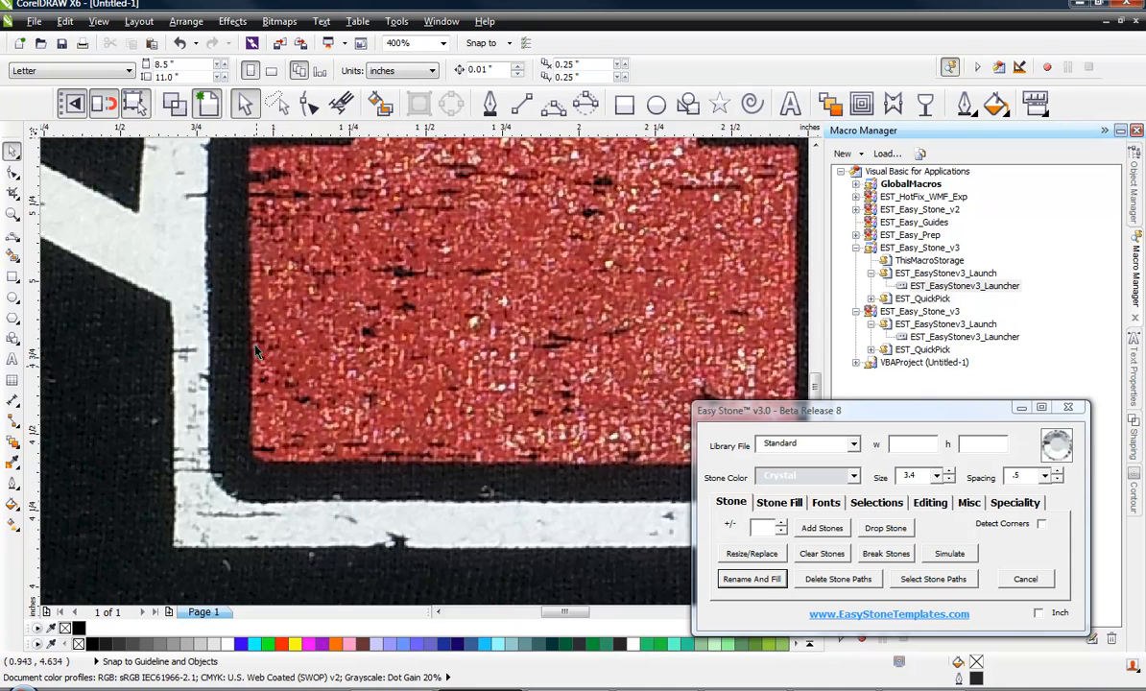
{"action": "scroll", "coordinate": [305, 336], "scroll_direction": "down", "scroll_amount": 3}
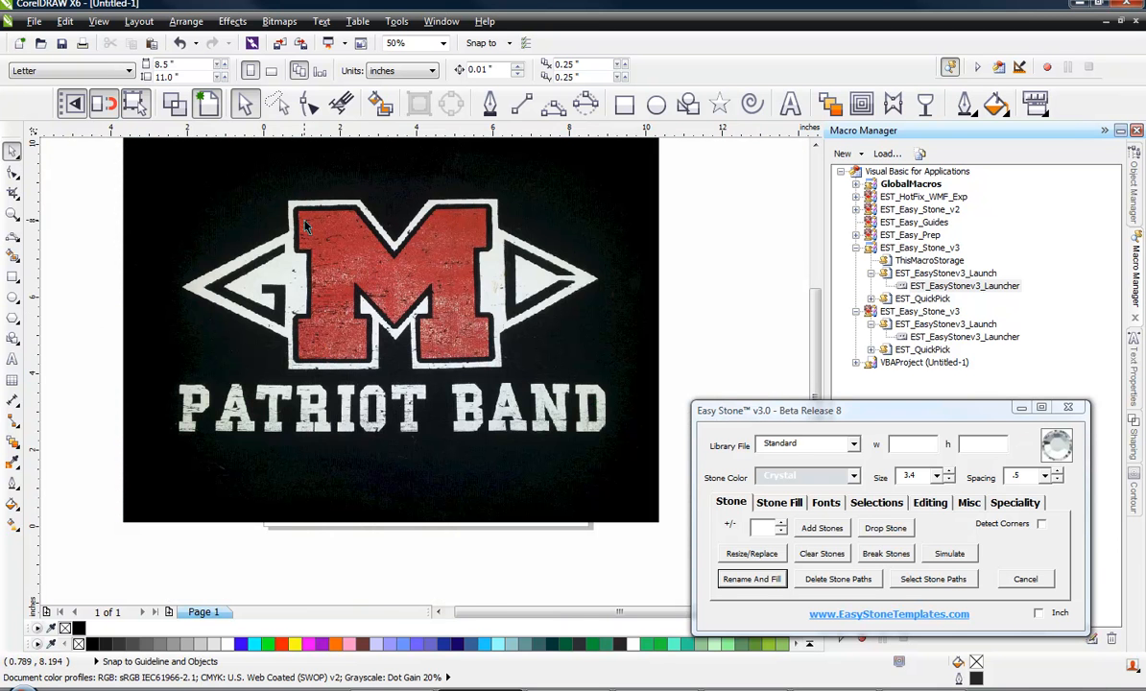
{"action": "scroll", "coordinate": [315, 239], "scroll_direction": "up", "scroll_amount": 1}
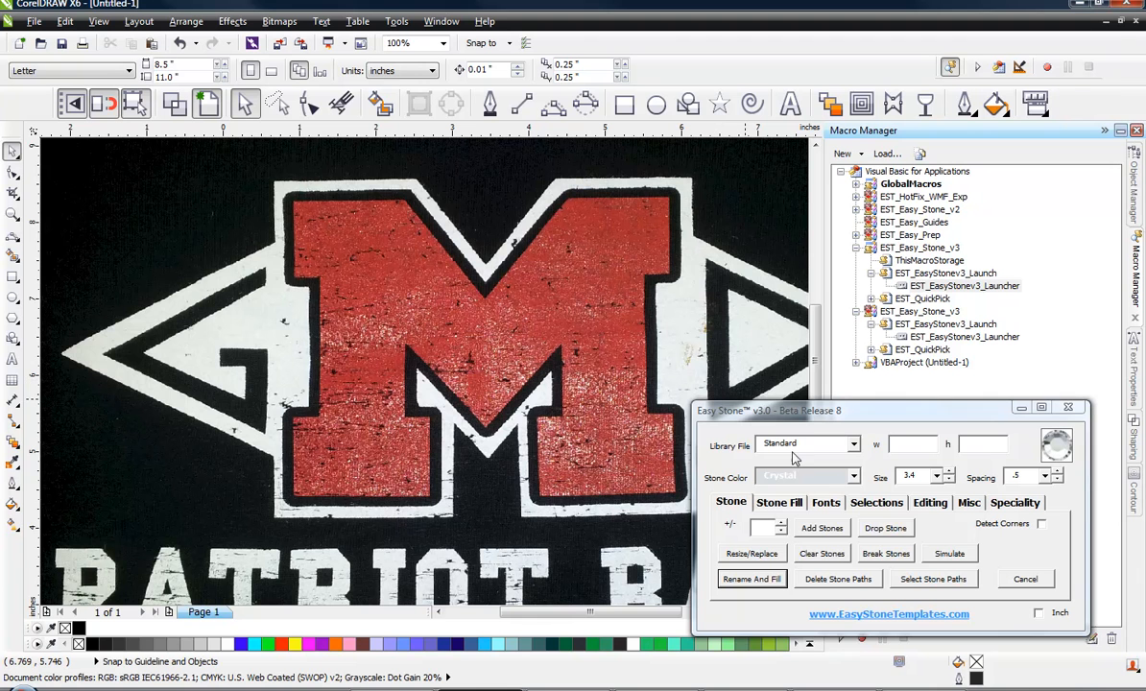
Set the stone color to Light Siam
{"action": "left_click", "coordinate": [849, 476]}
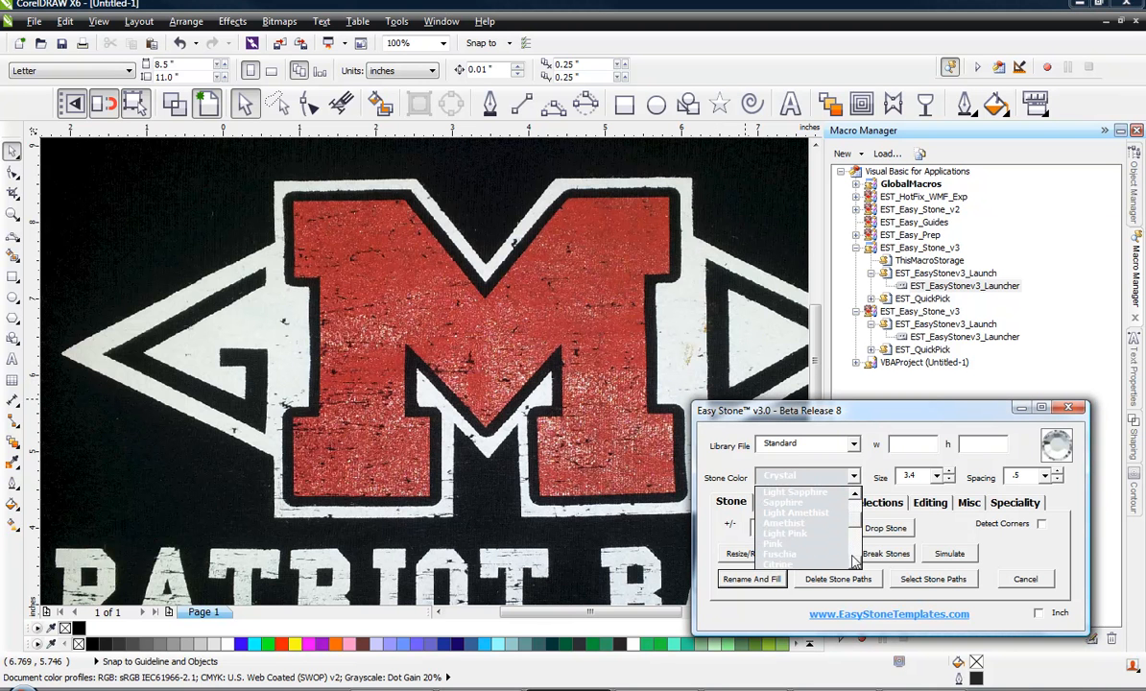
{"action": "left_click", "coordinate": [856, 560]}
{"action": "left_click", "coordinate": [856, 560]}
{"action": "left_click", "coordinate": [856, 561]}
{"action": "left_click", "coordinate": [856, 561]}
{"action": "left_click", "coordinate": [857, 561]}
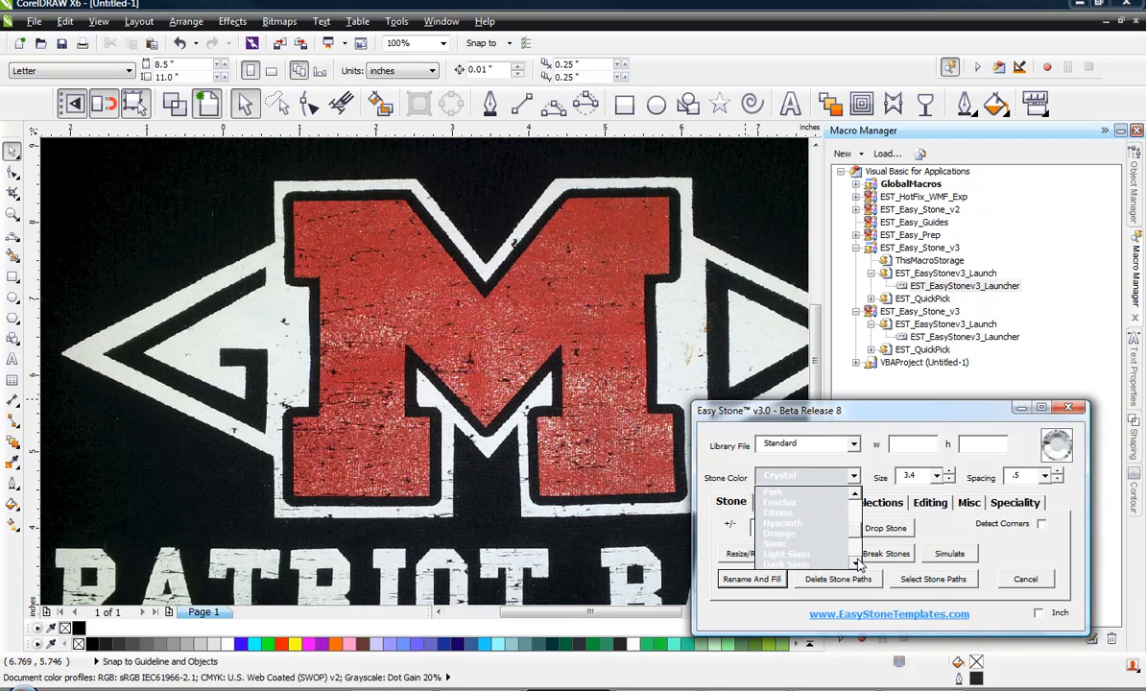
{"action": "left_click", "coordinate": [856, 559]}
{"action": "left_click", "coordinate": [856, 560]}
{"action": "left_click", "coordinate": [800, 535]}
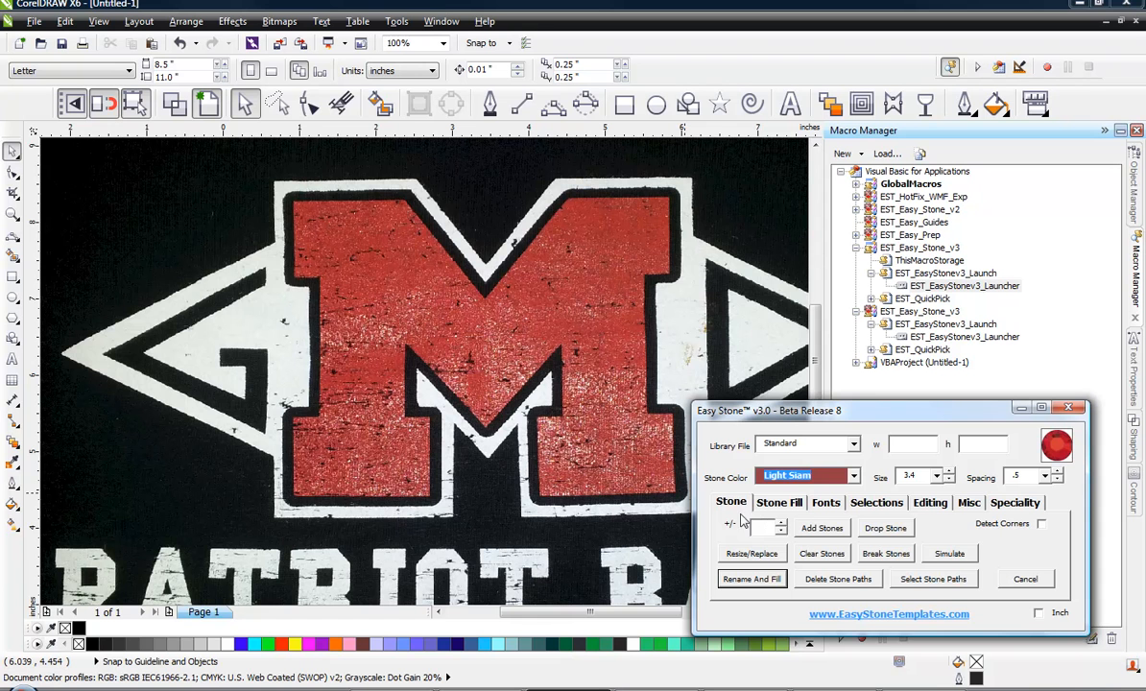
Drop a size 3.4 Light Siam stone on the red M and fit it into the lower-left corner of its left foot
{"action": "left_click_drag", "start_coordinate": [912, 479], "coordinate": [893, 479]}
{"action": "key", "text": "Tab"}
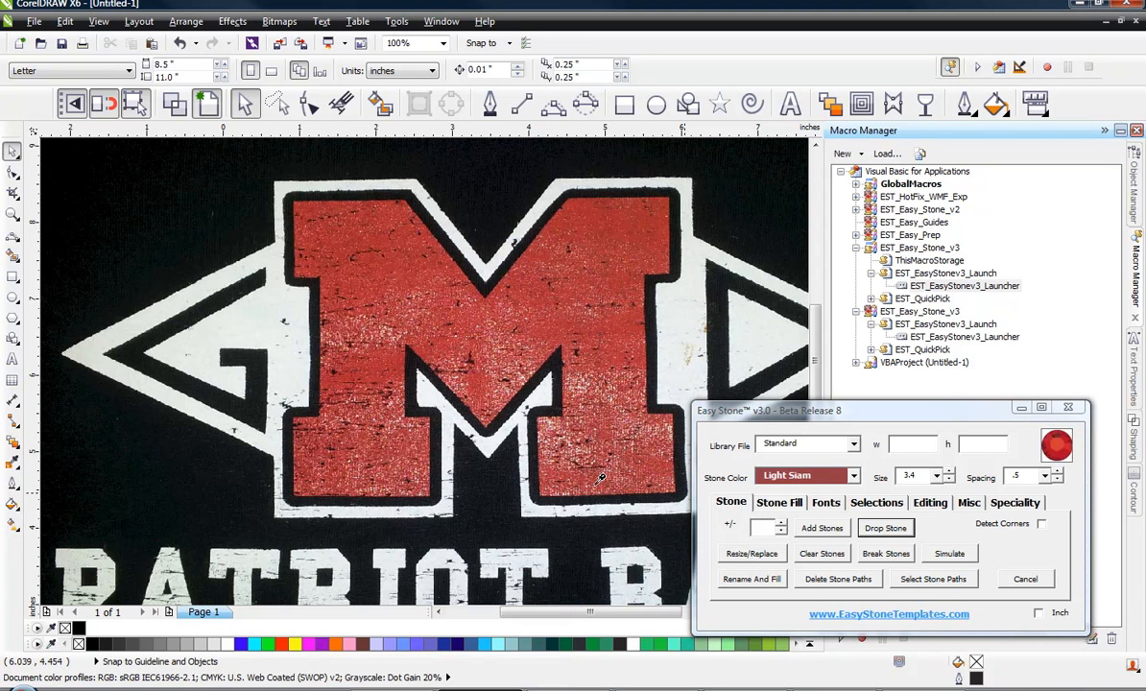
{"action": "left_click", "coordinate": [303, 483]}
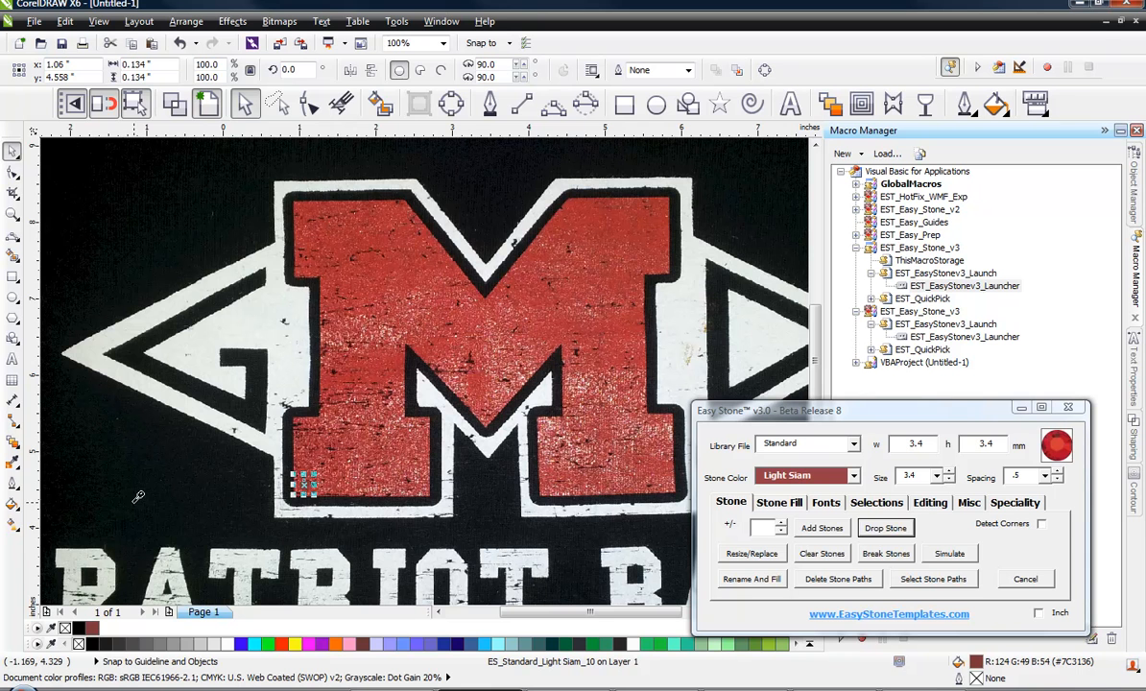
{"action": "left_click", "coordinate": [885, 529]}
{"action": "scroll", "coordinate": [326, 468], "scroll_direction": "up", "scroll_amount": 3}
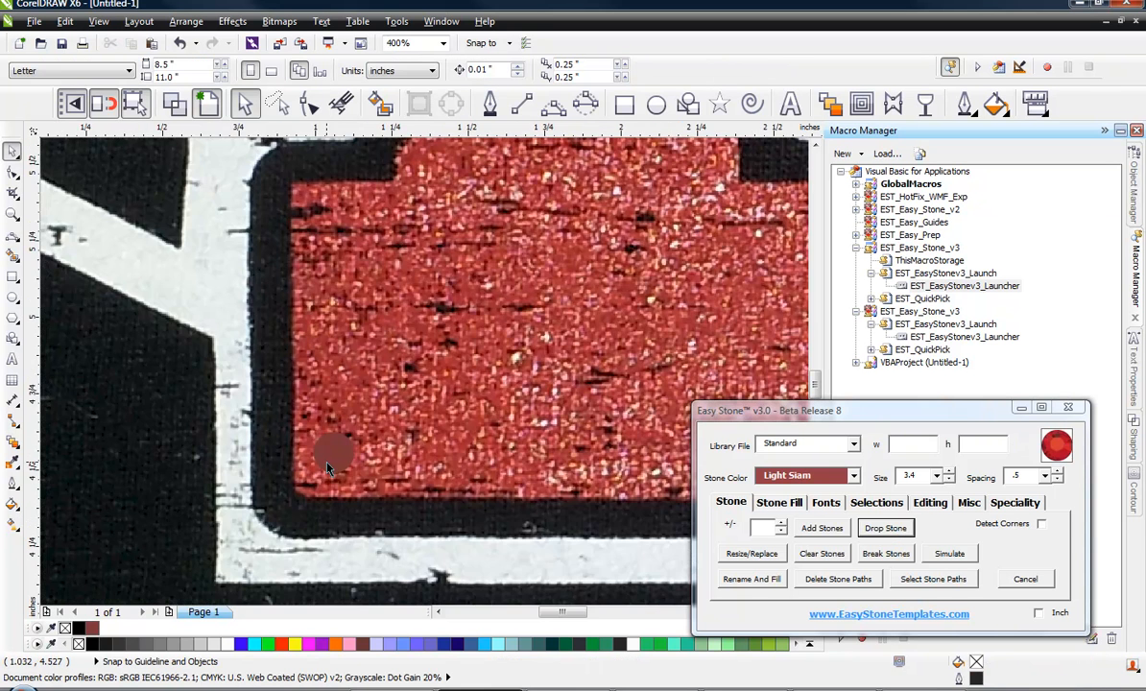
{"action": "left_click", "coordinate": [327, 468]}
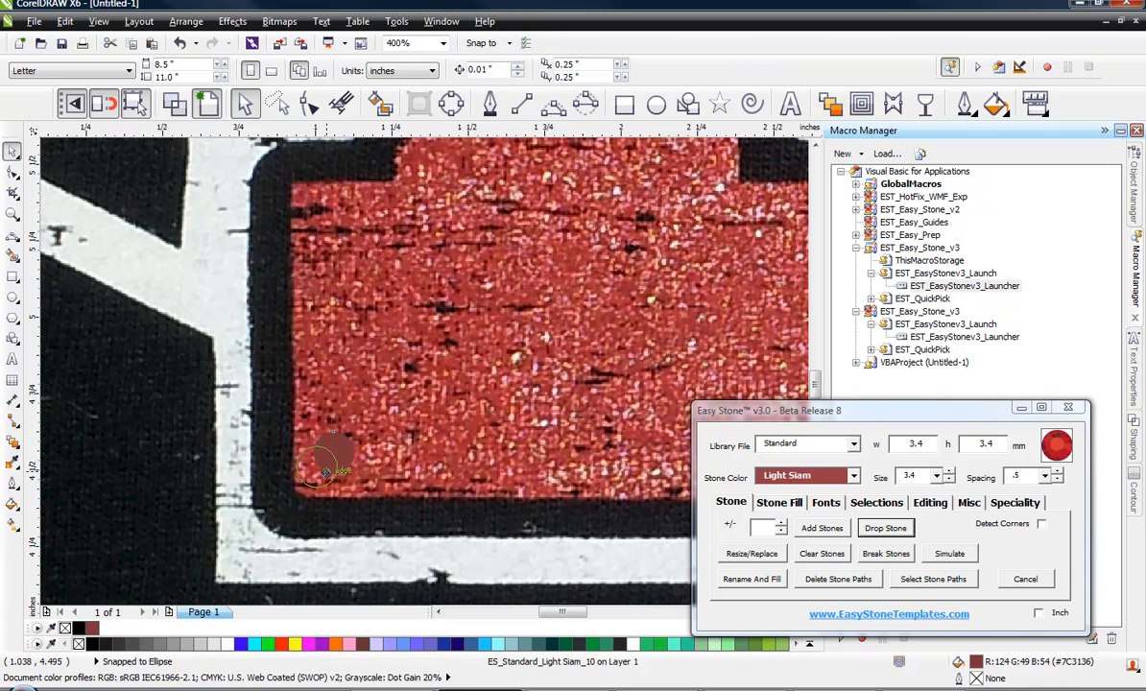
{"action": "left_click_drag", "start_coordinate": [322, 478], "coordinate": [317, 476]}
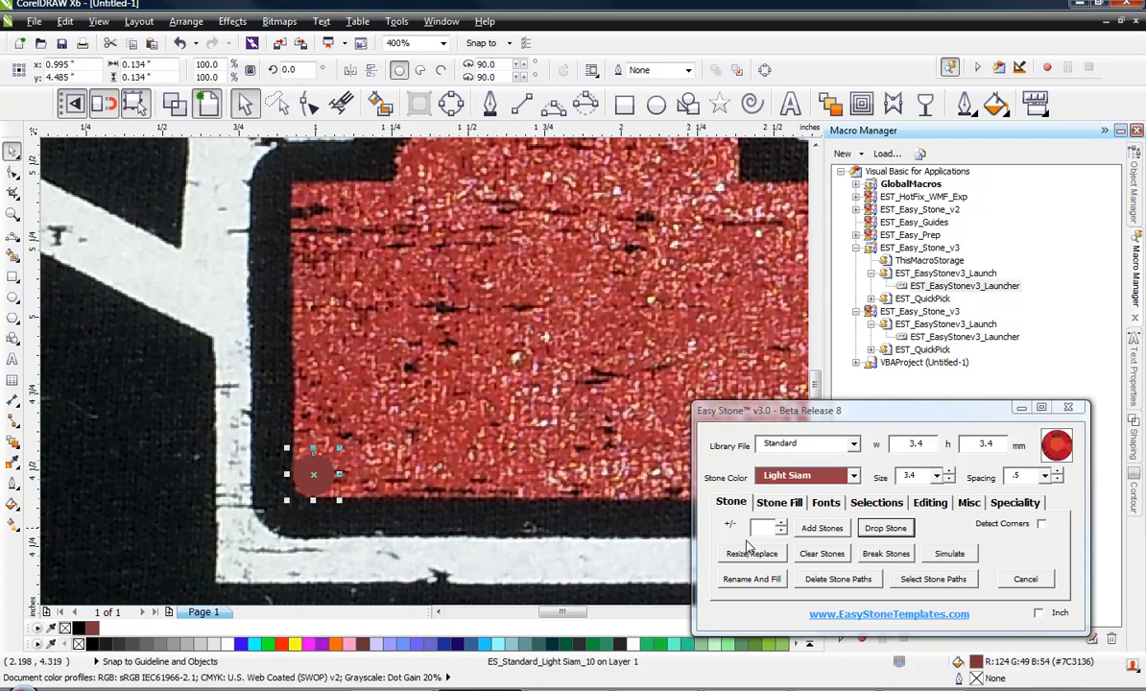
Duplicate the corner stone upward six times at offset 3.9 to form a column along the outer edge of the M's left foot
{"action": "left_click", "coordinate": [794, 506]}
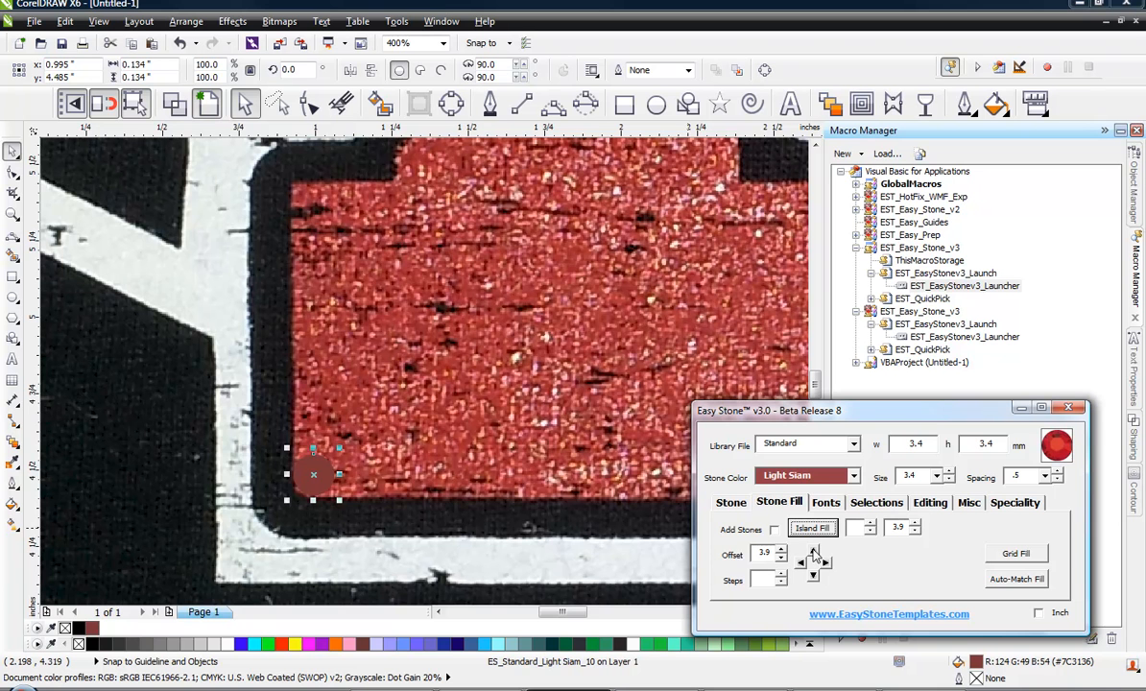
{"action": "left_click", "coordinate": [813, 553]}
{"action": "left_click", "coordinate": [813, 553]}
{"action": "left_click", "coordinate": [813, 553]}
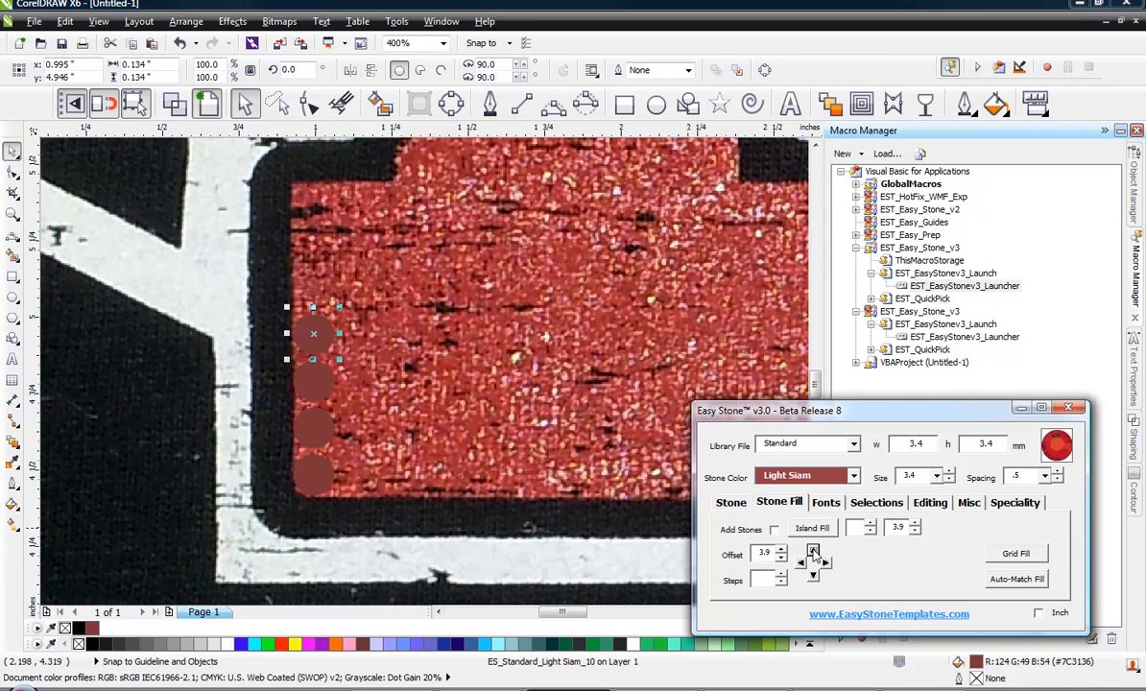
{"action": "left_click", "coordinate": [813, 553]}
{"action": "left_click", "coordinate": [813, 553]}
{"action": "left_click", "coordinate": [813, 553]}
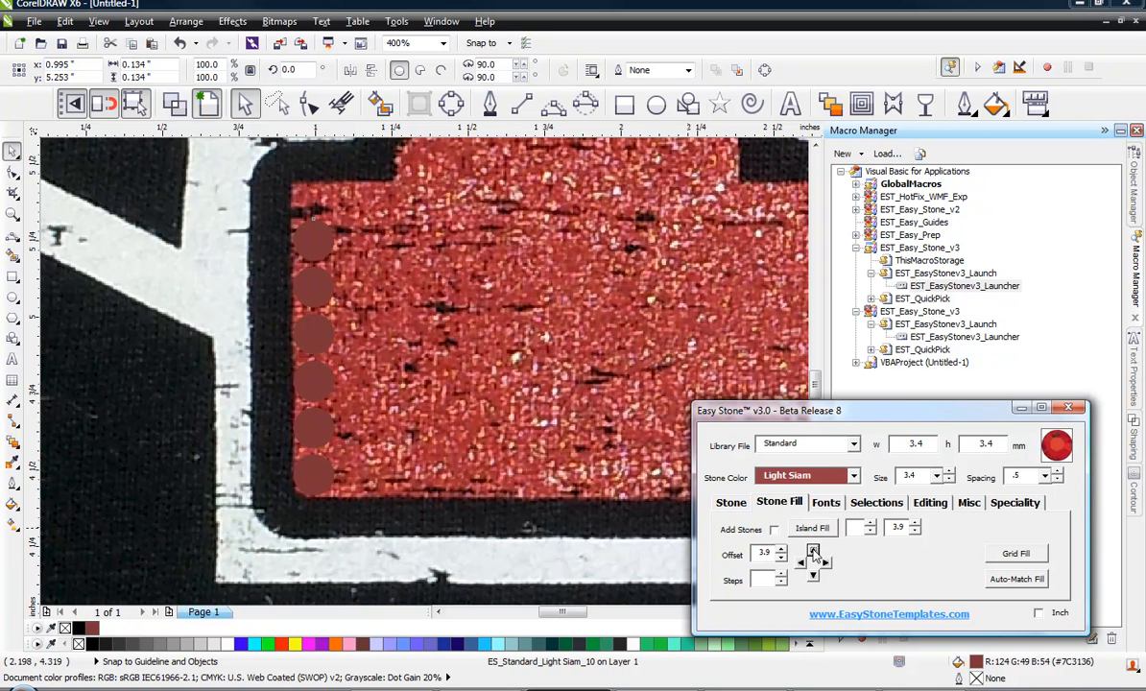
Lock the logo bitmap in place so it cannot be selected while stones are placed over it
{"action": "left_click", "coordinate": [348, 567]}
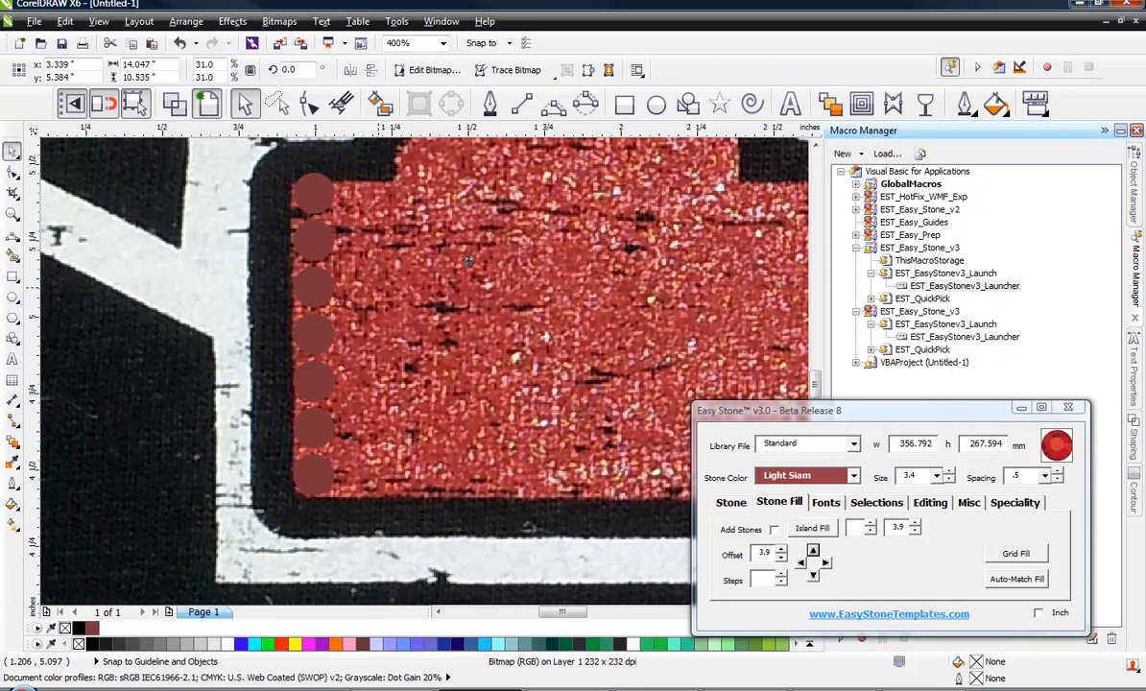
{"action": "scroll", "coordinate": [468, 261], "scroll_direction": "down", "scroll_amount": 6}
{"action": "left_click", "coordinate": [436, 333]}
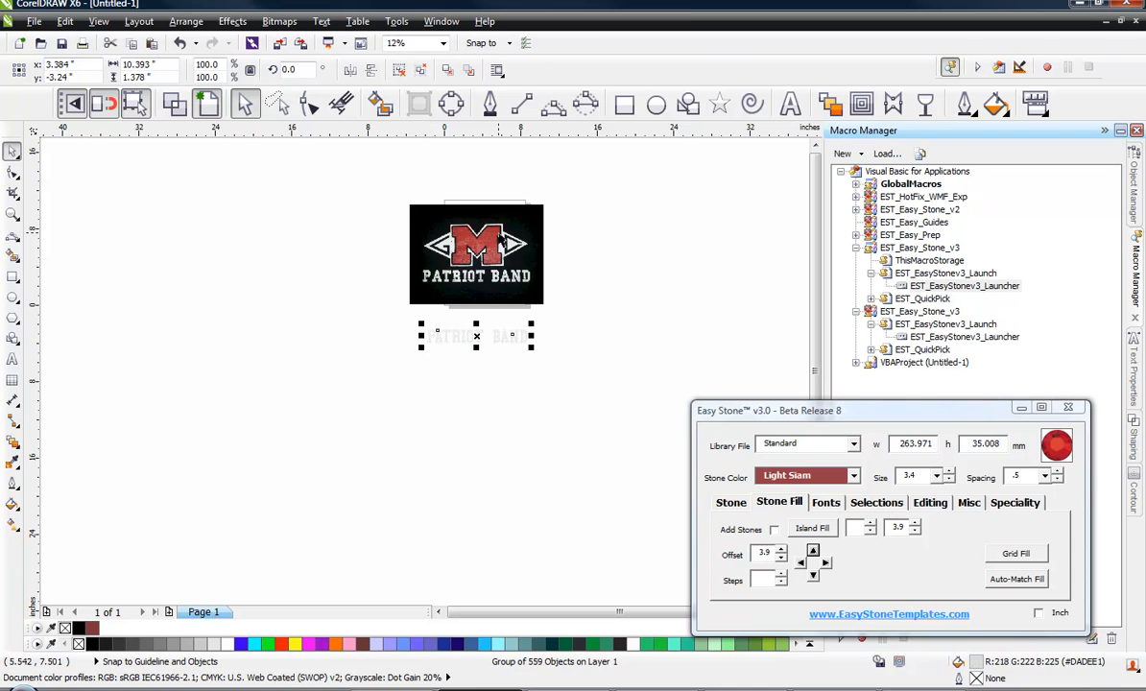
{"action": "left_click", "coordinate": [500, 240]}
{"action": "right_click", "coordinate": [500, 240]}
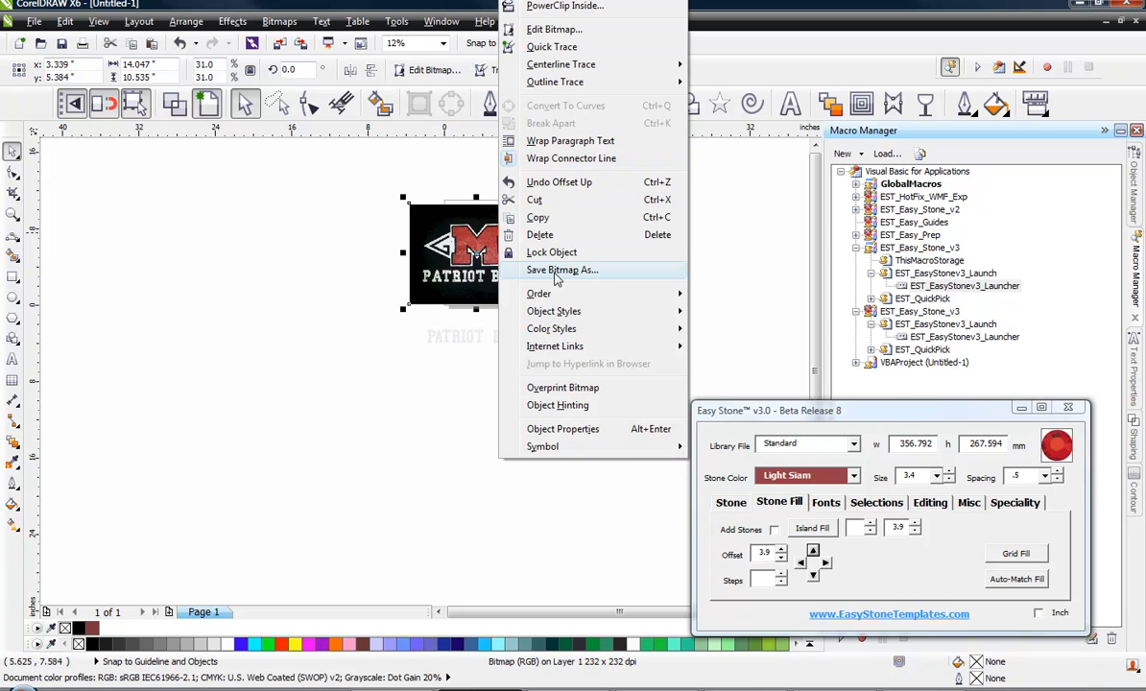
{"action": "left_click", "coordinate": [552, 251]}
{"action": "scroll", "coordinate": [468, 270], "scroll_direction": "up", "scroll_amount": 3}
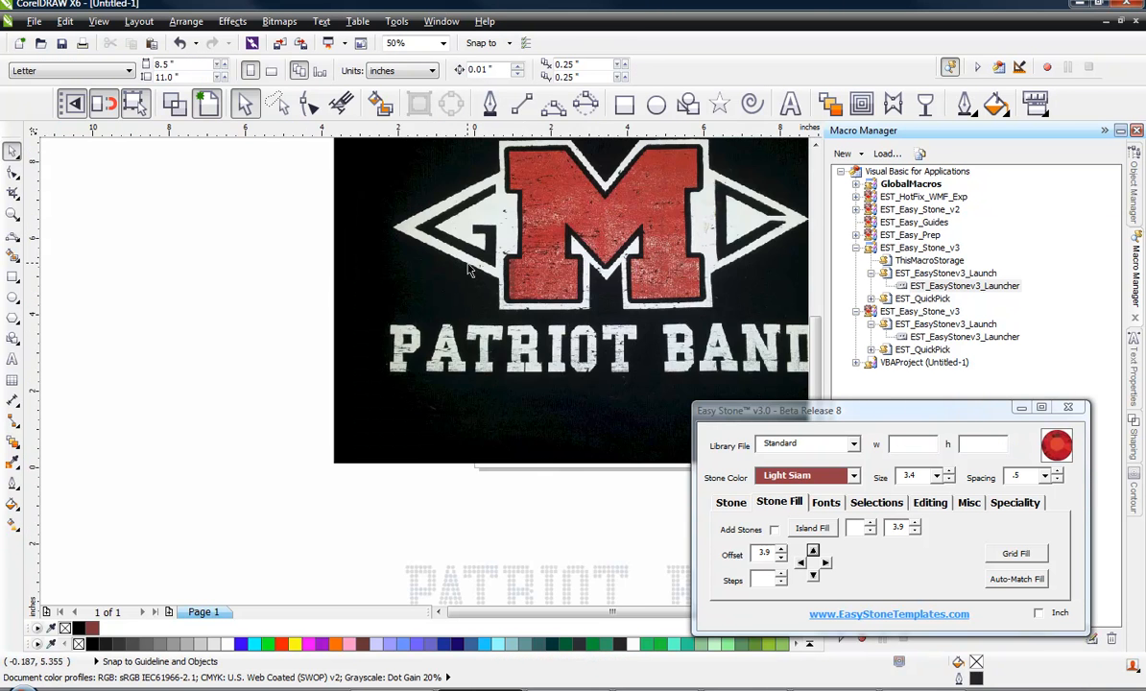
{"action": "scroll", "coordinate": [469, 271], "scroll_direction": "up", "scroll_amount": 2}
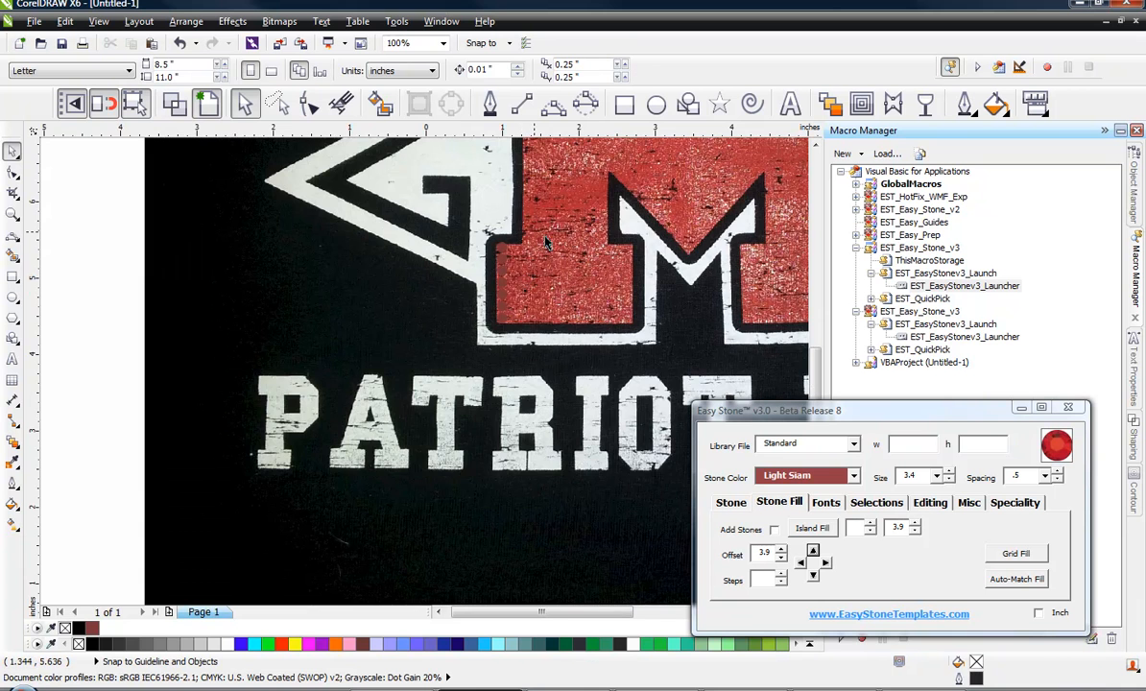
Duplicate the column of seven stones rightward eleven times at offset 3.9 to fill the M's left foot
{"action": "scroll", "coordinate": [280, 338], "scroll_direction": "up", "scroll_amount": 1}
{"action": "scroll", "coordinate": [281, 343], "scroll_direction": "up", "scroll_amount": 1}
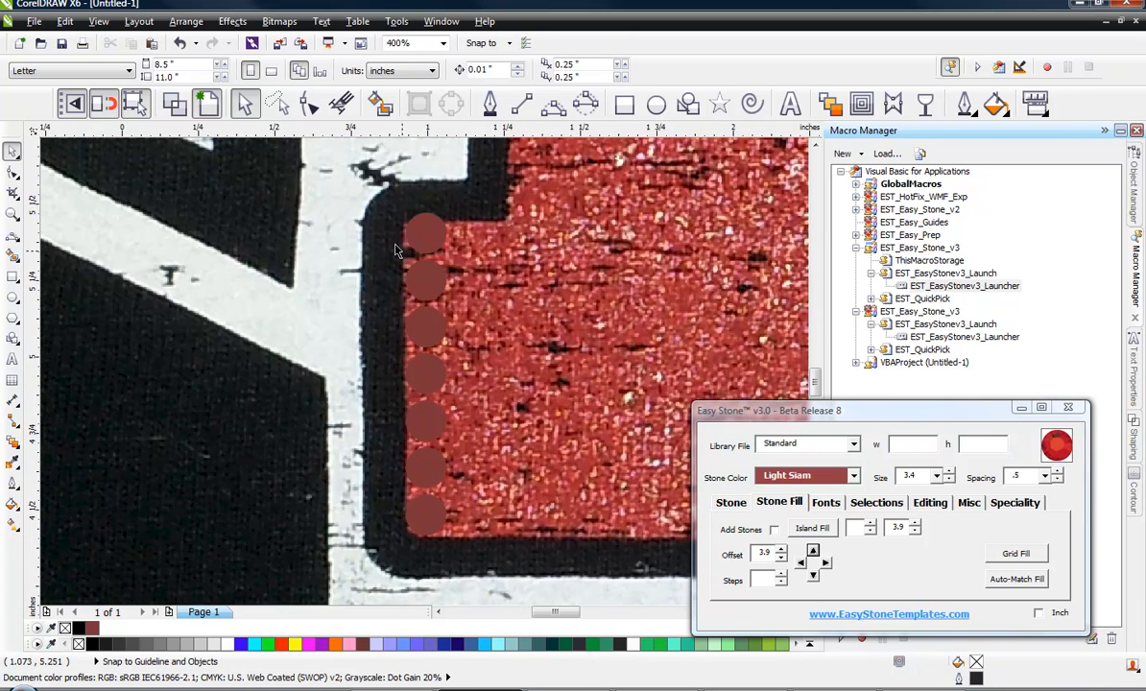
{"action": "scroll", "coordinate": [281, 344], "scroll_direction": "down", "scroll_amount": 1}
{"action": "left_click_drag", "start_coordinate": [255, 255], "coordinate": [379, 441]}
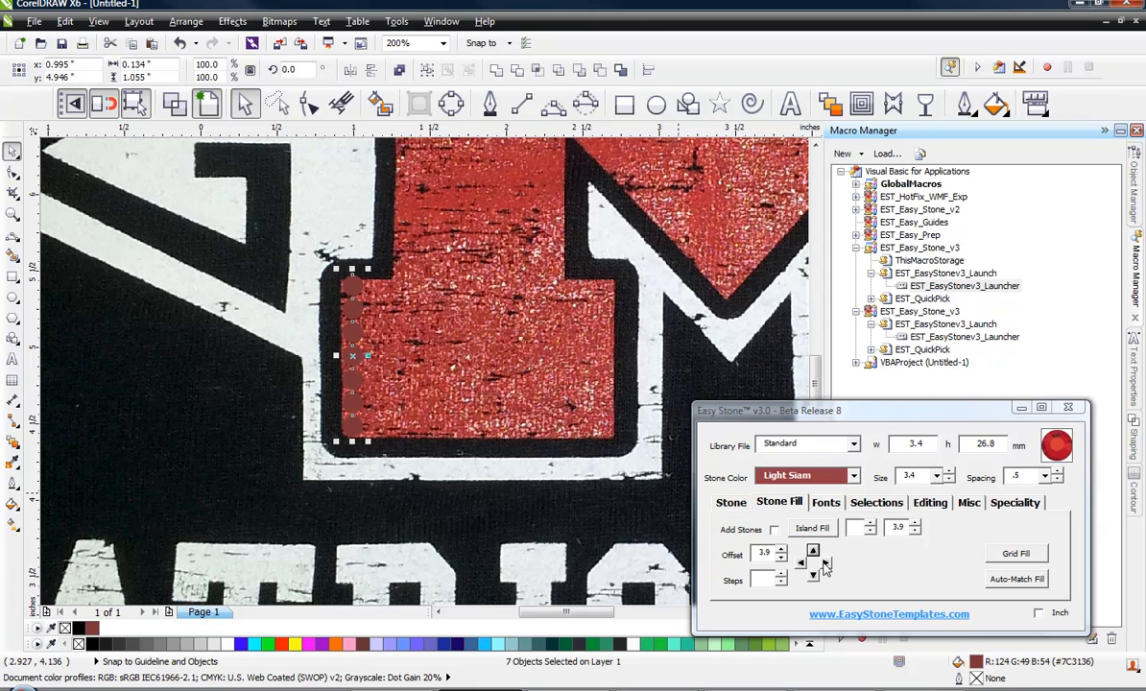
{"action": "left_click", "coordinate": [826, 564]}
{"action": "left_click", "coordinate": [825, 565]}
{"action": "left_click", "coordinate": [826, 564]}
{"action": "left_click", "coordinate": [826, 564]}
{"action": "left_click", "coordinate": [825, 564]}
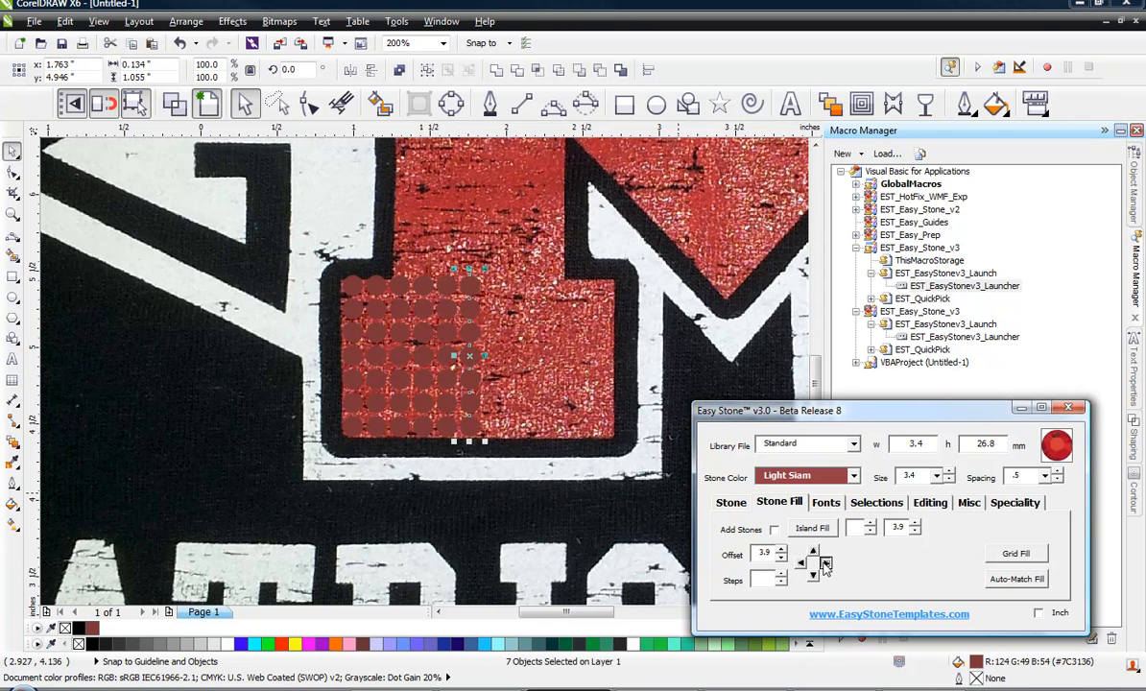
{"action": "left_click", "coordinate": [826, 564]}
{"action": "left_click", "coordinate": [825, 564]}
{"action": "left_click", "coordinate": [825, 565]}
{"action": "left_click", "coordinate": [825, 564]}
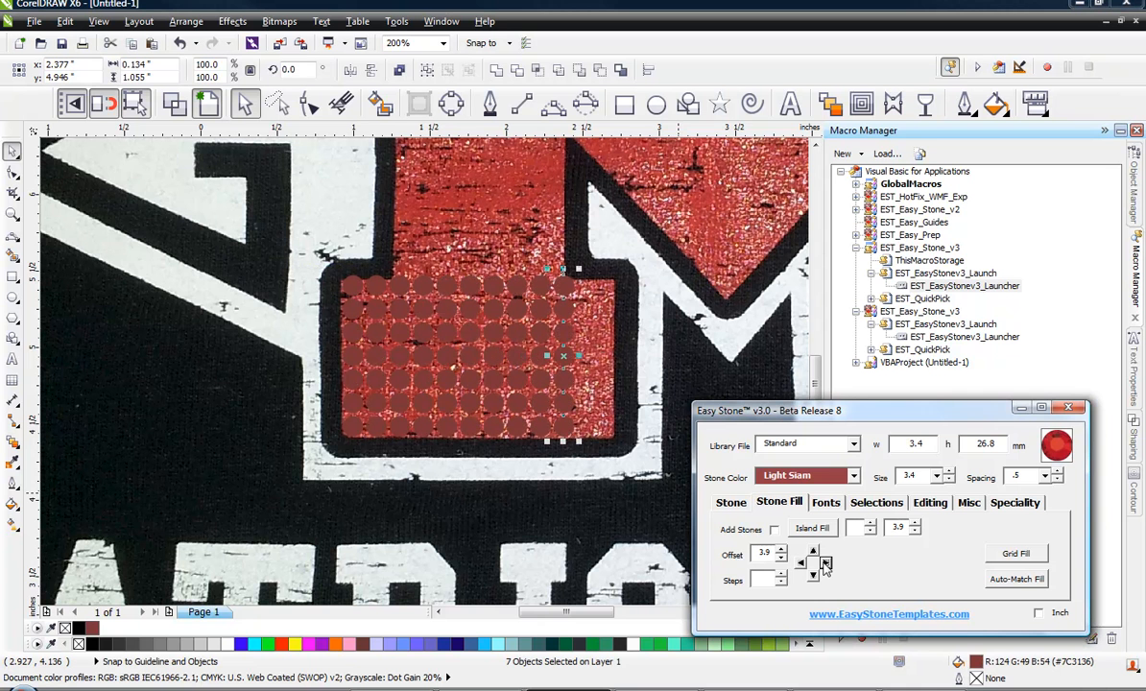
{"action": "left_click", "coordinate": [825, 564]}
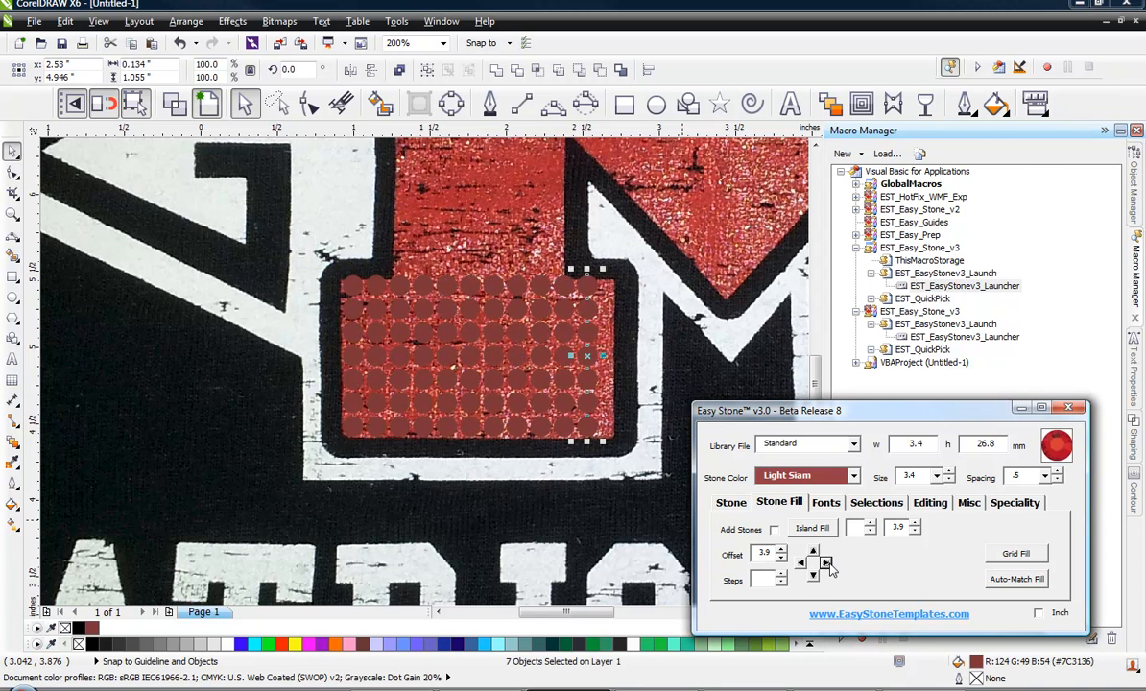
{"action": "left_click", "coordinate": [528, 520]}
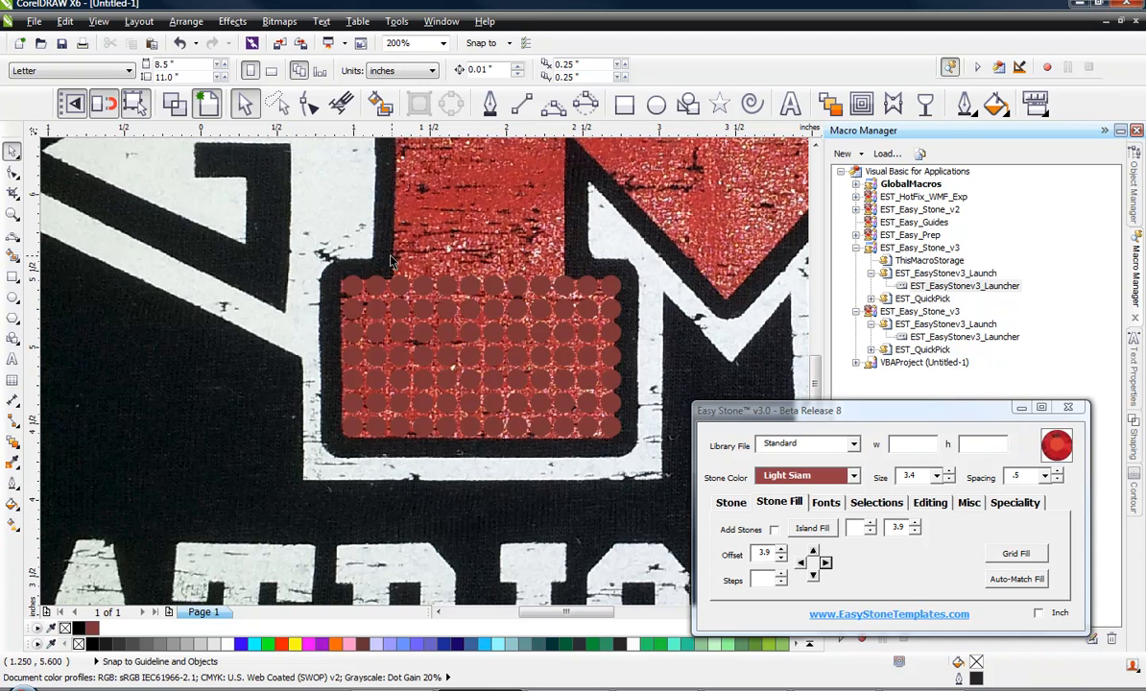
Duplicate the eight stones in the foot's top row beneath the leg upward seven times at offset 3.9 to start filling the left leg
{"action": "left_click_drag", "start_coordinate": [369, 242], "coordinate": [584, 305]}
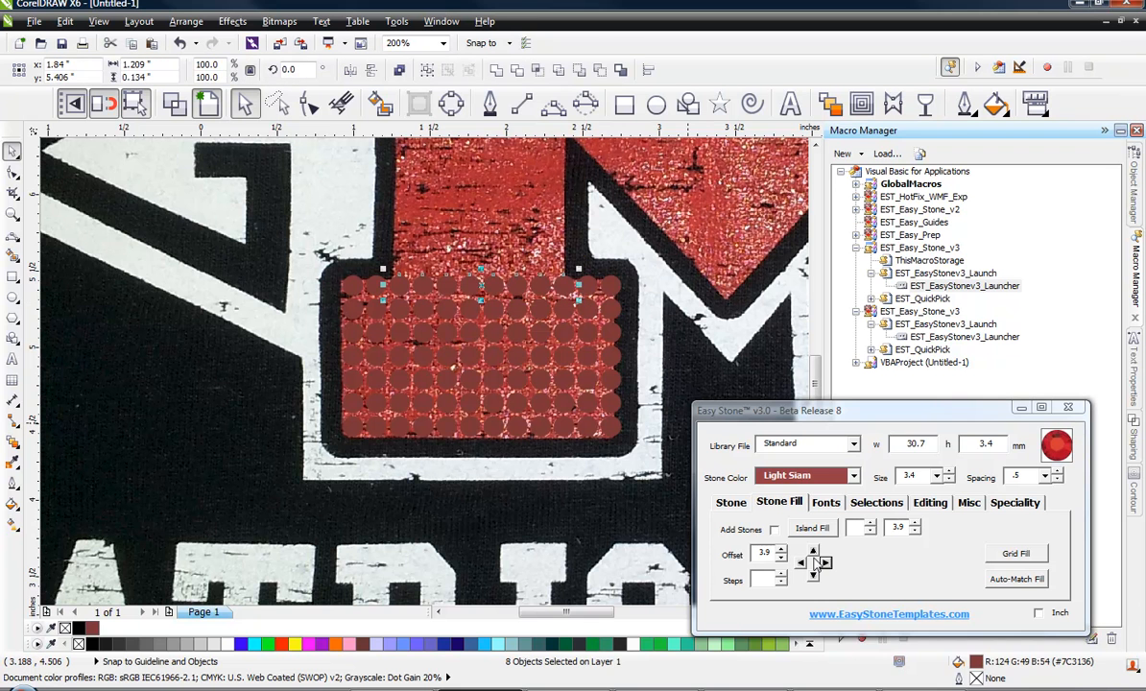
{"action": "left_click", "coordinate": [813, 553]}
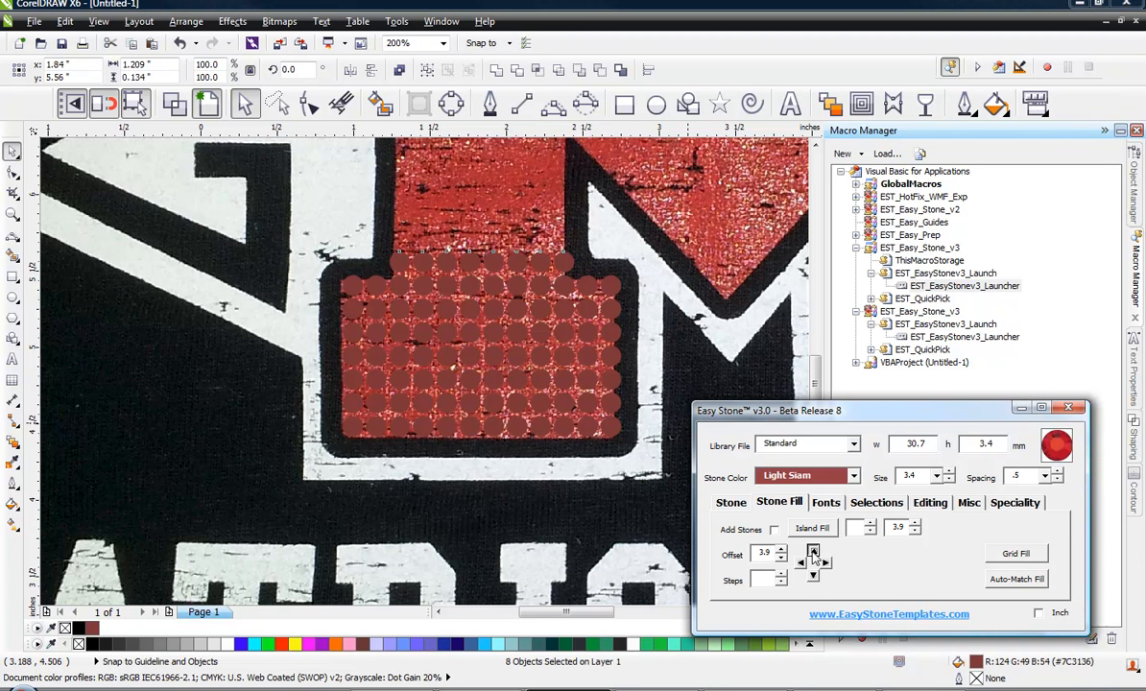
{"action": "left_click", "coordinate": [813, 553]}
{"action": "left_click", "coordinate": [813, 553]}
{"action": "left_click", "coordinate": [813, 553]}
{"action": "left_click", "coordinate": [813, 553]}
{"action": "left_click", "coordinate": [813, 553]}
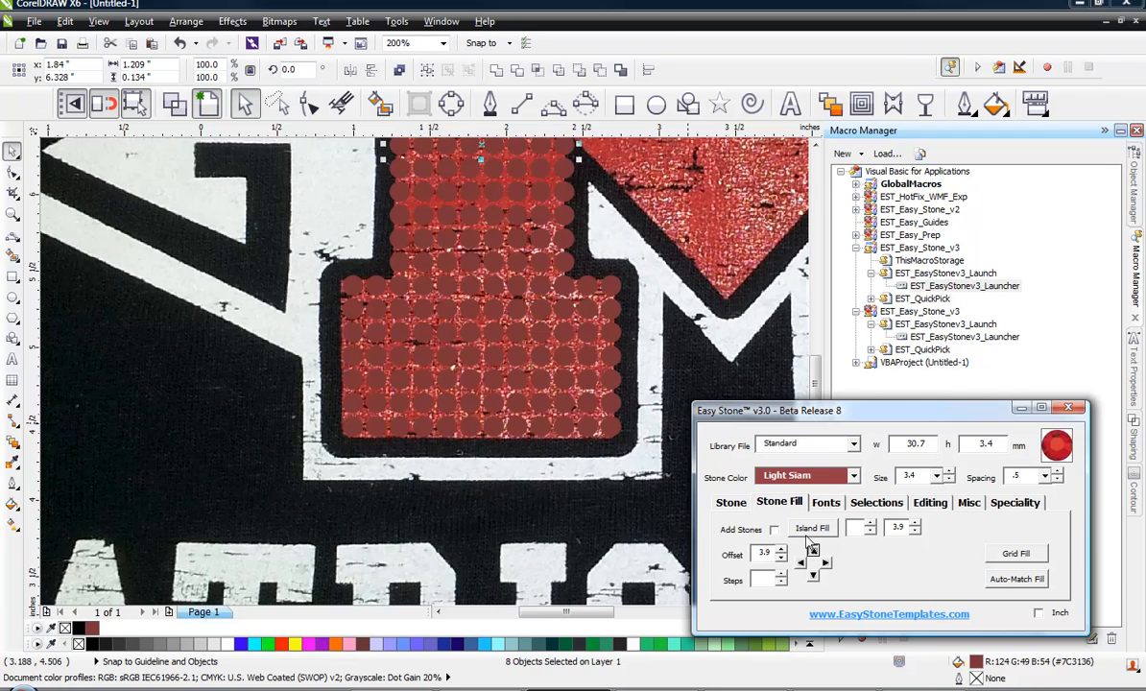
Duplicate the upper five rows of leg stones upward three times and delete the four rows extending beyond the M's top edge
{"action": "key", "text": "Escape"}
{"action": "scroll", "coordinate": [406, 326], "scroll_direction": "down", "scroll_amount": 2}
{"action": "scroll", "coordinate": [406, 326], "scroll_direction": "up", "scroll_amount": 1}
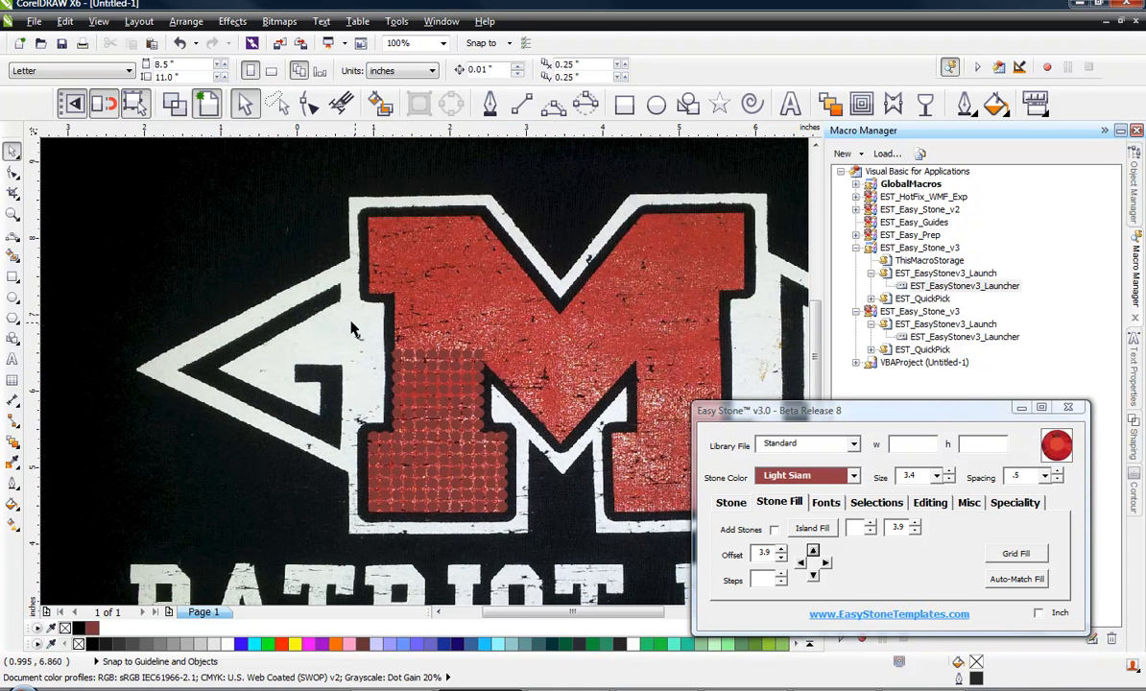
{"action": "left_click_drag", "start_coordinate": [351, 323], "coordinate": [530, 415]}
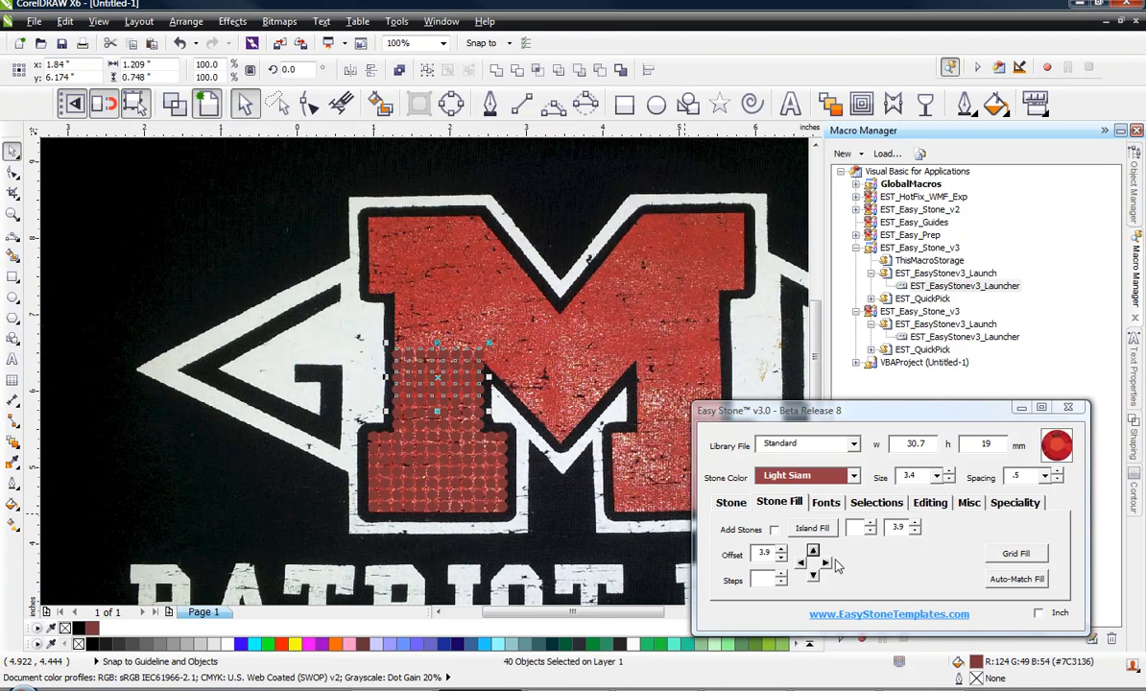
{"action": "left_click", "coordinate": [813, 552]}
{"action": "left_click", "coordinate": [813, 552]}
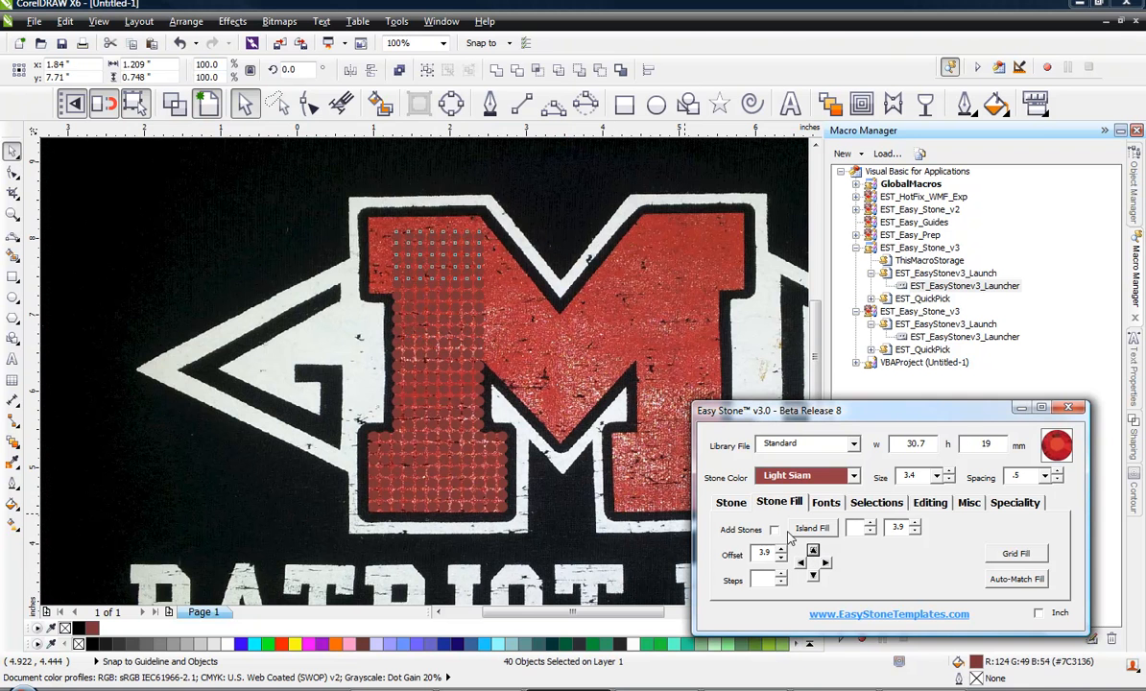
{"action": "left_click", "coordinate": [410, 212]}
{"action": "left_click_drag", "start_coordinate": [358, 158], "coordinate": [523, 229]}
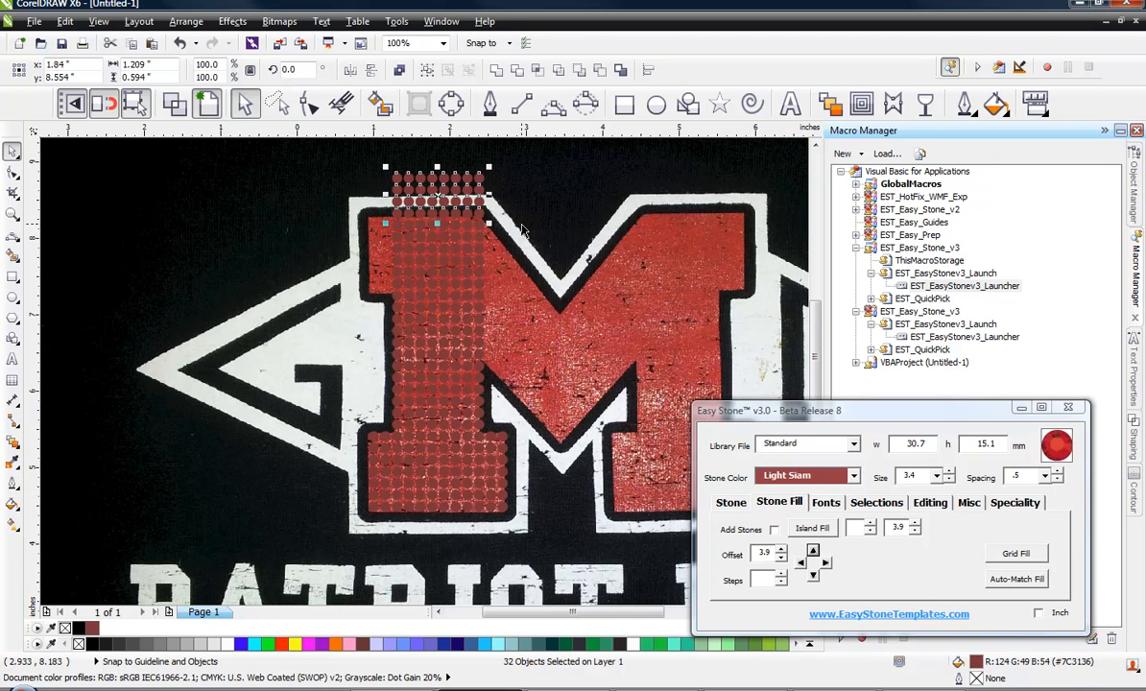
{"action": "key", "text": "Delete"}
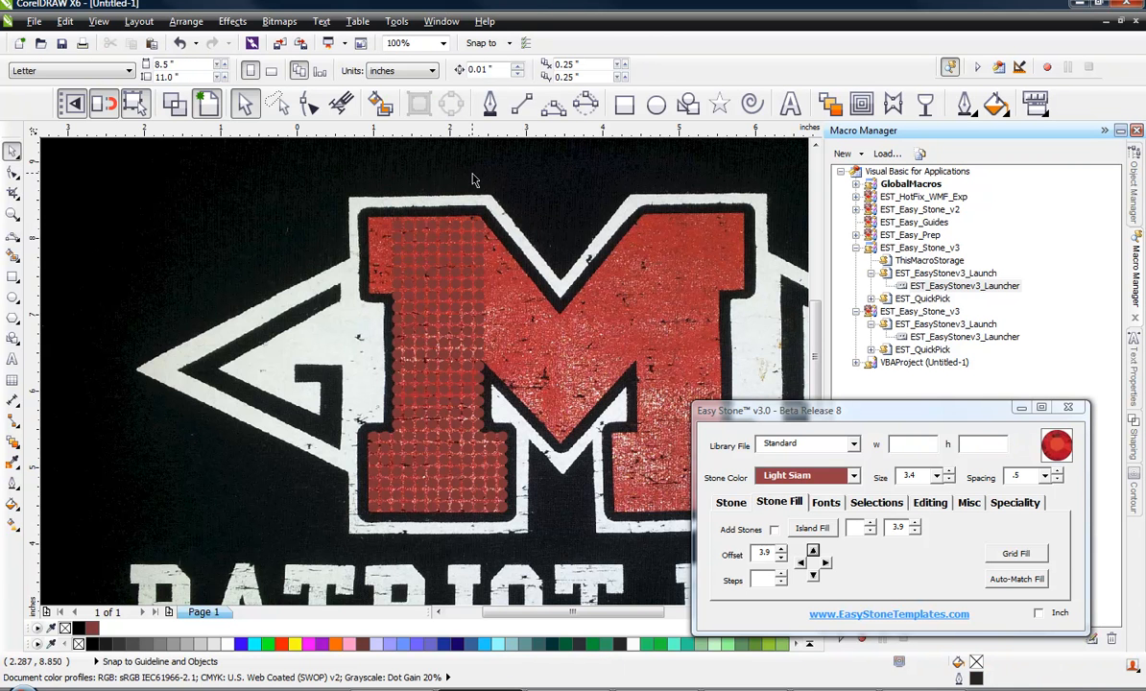
Duplicate the top seven stones of the left leg's outer column leftward twice to fill the M's upper-left serif
{"action": "scroll", "coordinate": [357, 226], "scroll_direction": "up", "scroll_amount": 2}
{"action": "scroll", "coordinate": [373, 235], "scroll_direction": "down", "scroll_amount": 2}
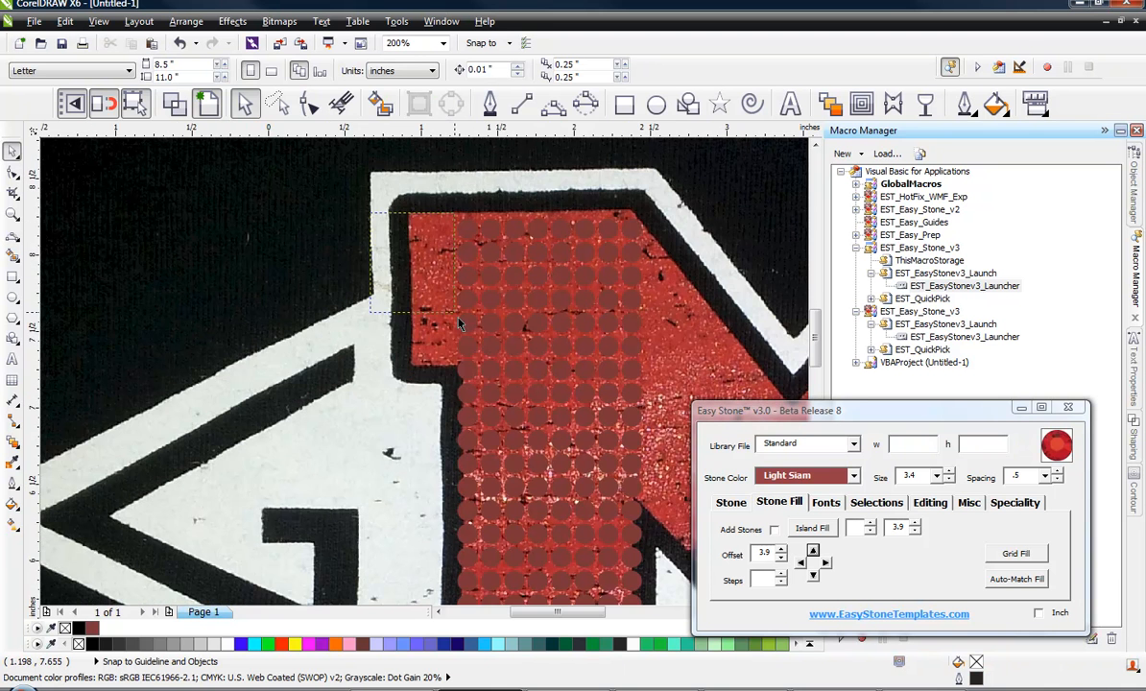
{"action": "scroll", "coordinate": [374, 231], "scroll_direction": "up", "scroll_amount": 1}
{"action": "left_click_drag", "start_coordinate": [371, 212], "coordinate": [485, 386]}
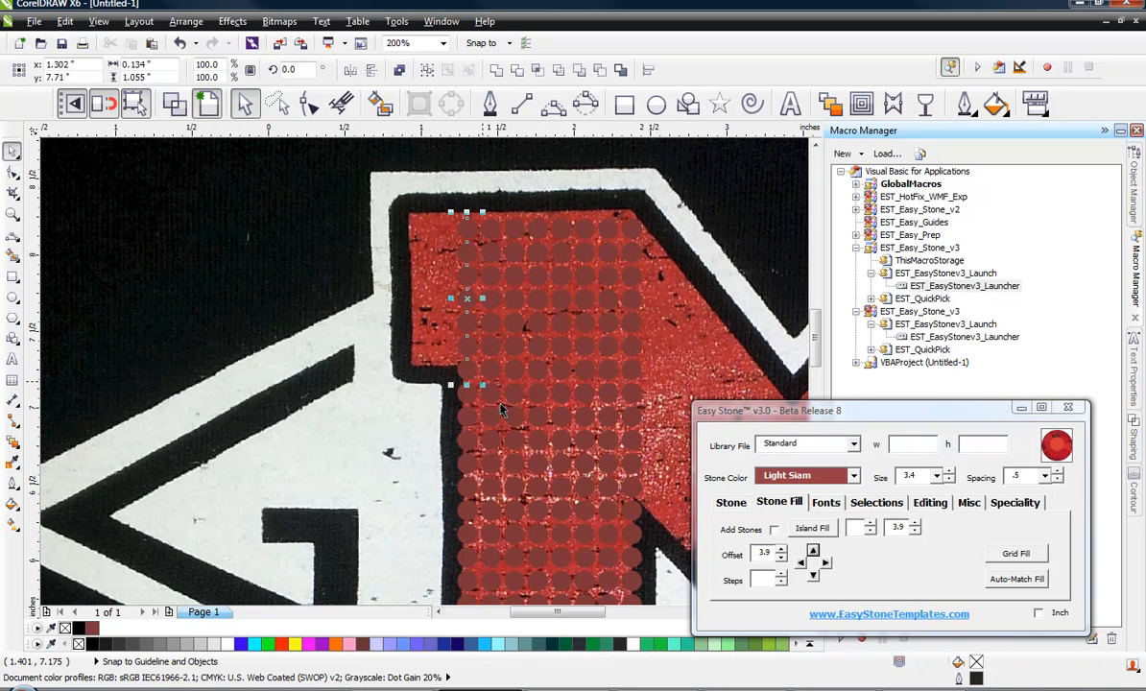
{"action": "left_click", "coordinate": [801, 563]}
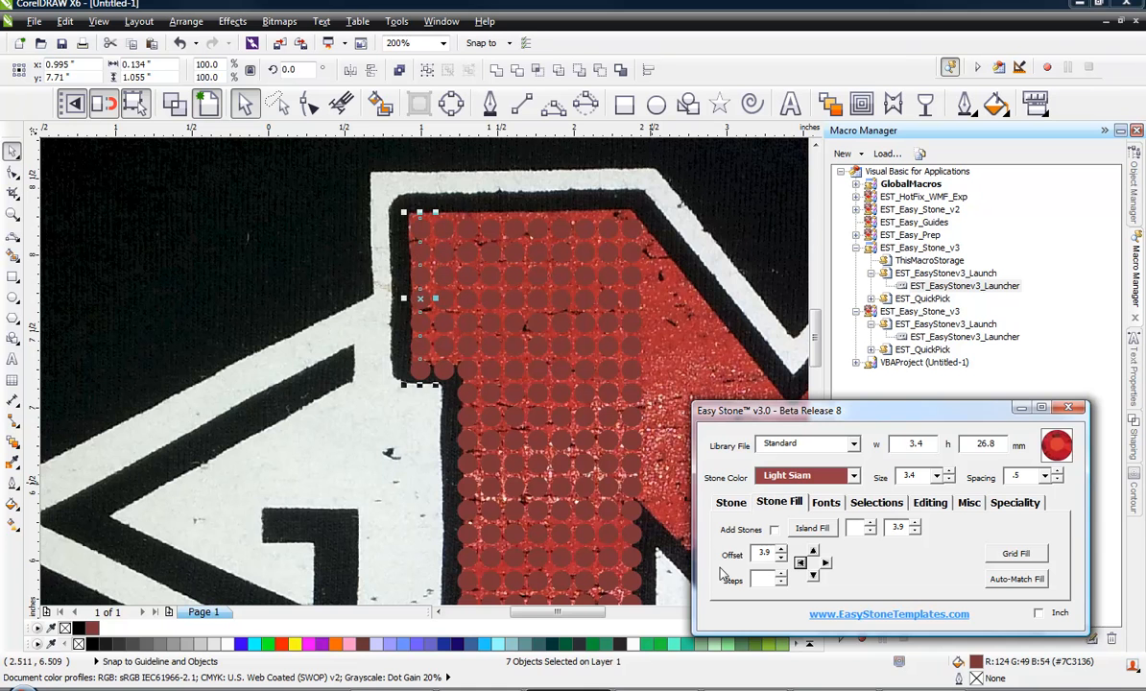
{"action": "left_click", "coordinate": [365, 499]}
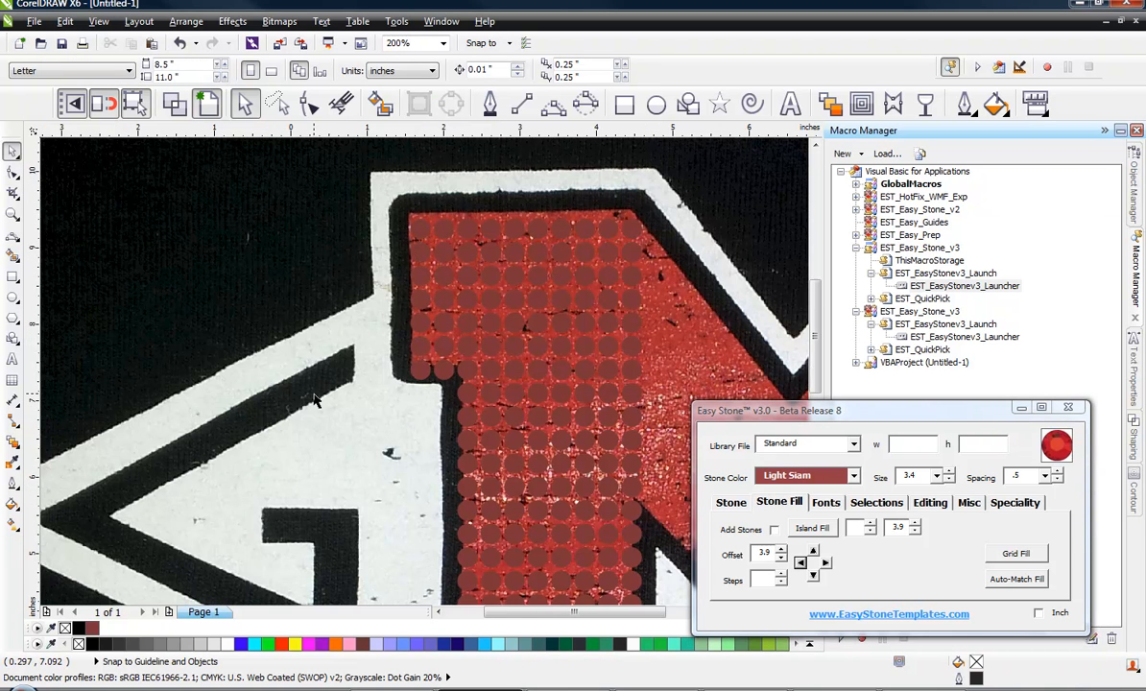
Duplicate the left leg's inner-edge stone level with the V notch's tip rightward seven times, and check the last stone's fit there
{"action": "scroll", "coordinate": [514, 388], "scroll_direction": "down", "scroll_amount": 1}
{"action": "scroll", "coordinate": [513, 388], "scroll_direction": "up", "scroll_amount": 1}
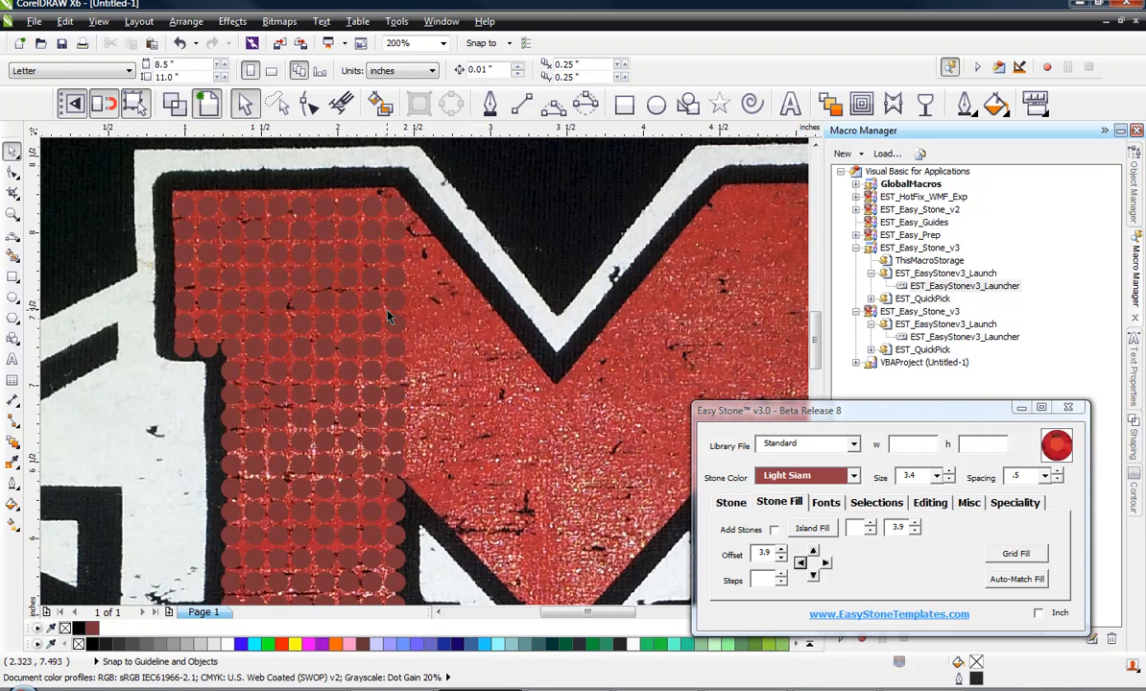
{"action": "left_click", "coordinate": [393, 369]}
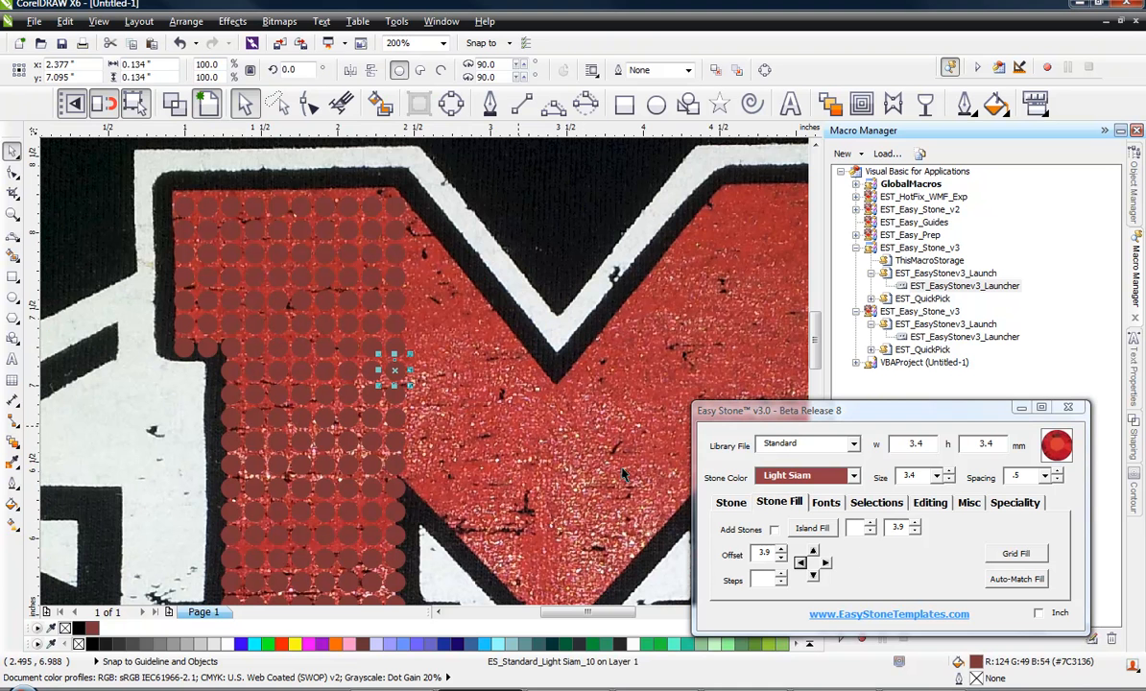
{"action": "left_click", "coordinate": [826, 563]}
{"action": "left_click", "coordinate": [826, 564]}
{"action": "left_click", "coordinate": [825, 563]}
{"action": "left_click", "coordinate": [826, 563]}
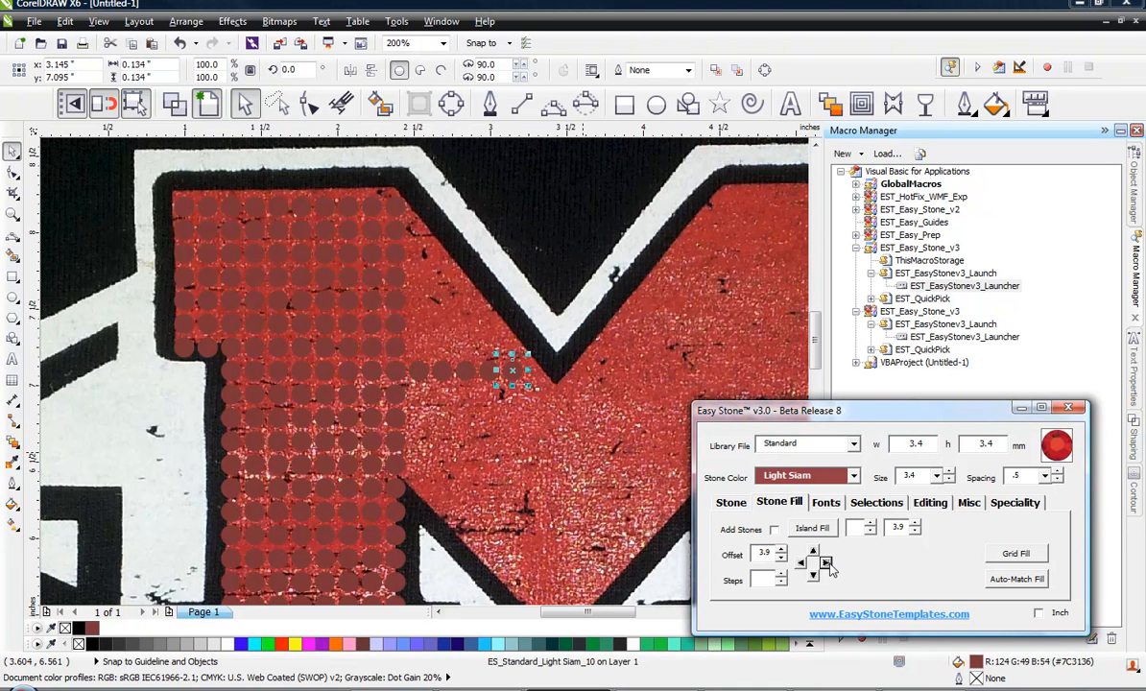
{"action": "left_click", "coordinate": [826, 564]}
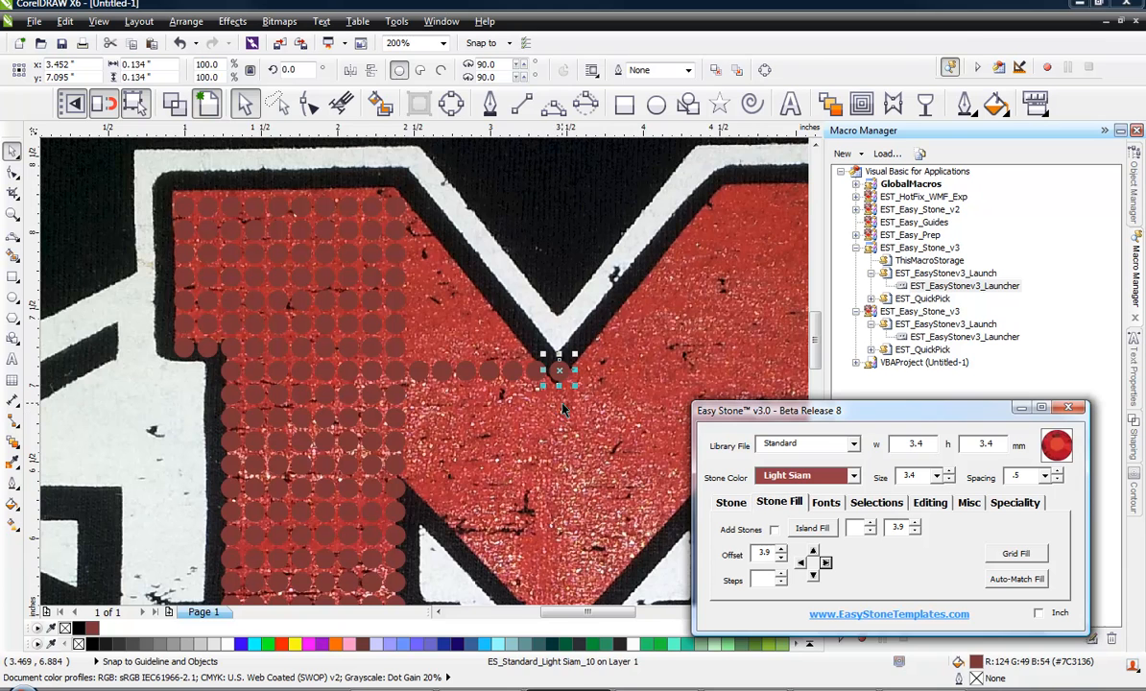
{"action": "left_click", "coordinate": [560, 384]}
{"action": "scroll", "coordinate": [558, 384], "scroll_direction": "up", "scroll_amount": 2}
{"action": "scroll", "coordinate": [560, 384], "scroll_direction": "up", "scroll_amount": 2}
{"action": "left_click", "coordinate": [562, 380]}
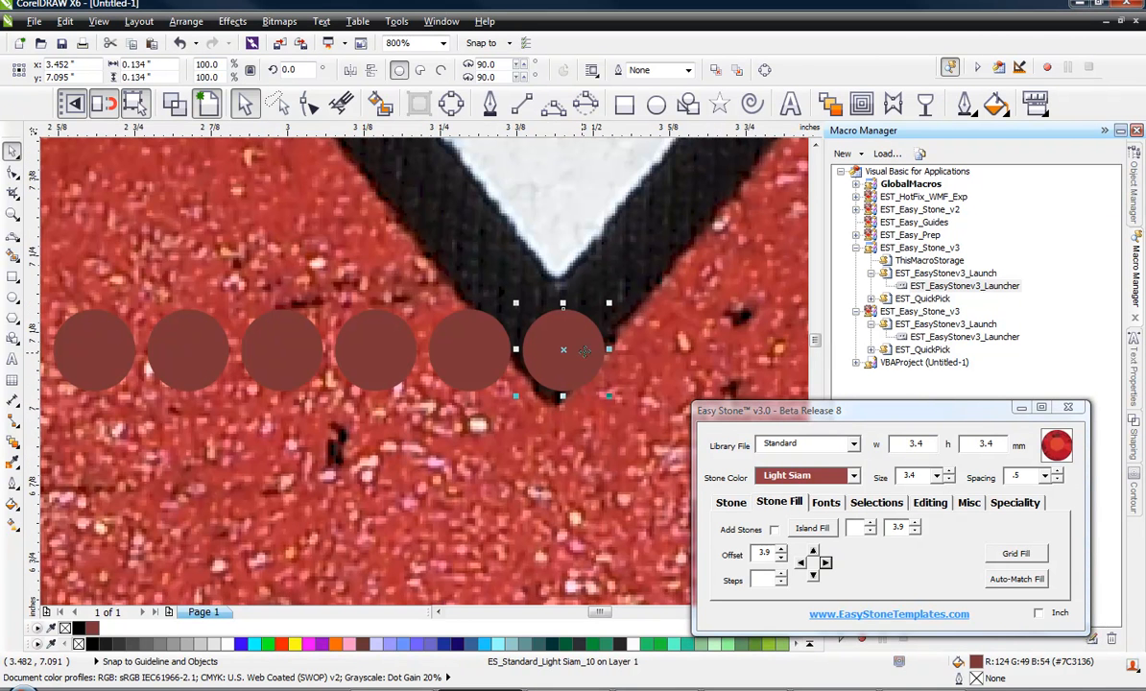
{"action": "left_click", "coordinate": [600, 286]}
Duplicate the inner-edge stone one row above the V notch's tip row rightward six times to the diagonal edge
{"action": "scroll", "coordinate": [545, 310], "scroll_direction": "down", "scroll_amount": 4}
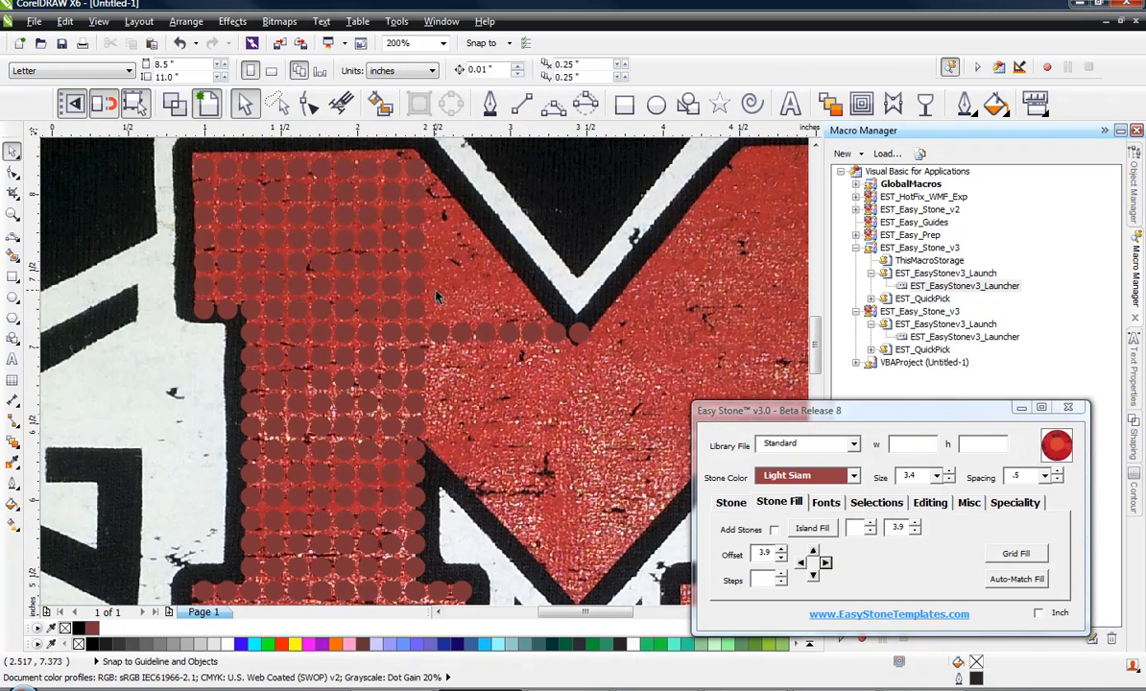
{"action": "left_click", "coordinate": [410, 317]}
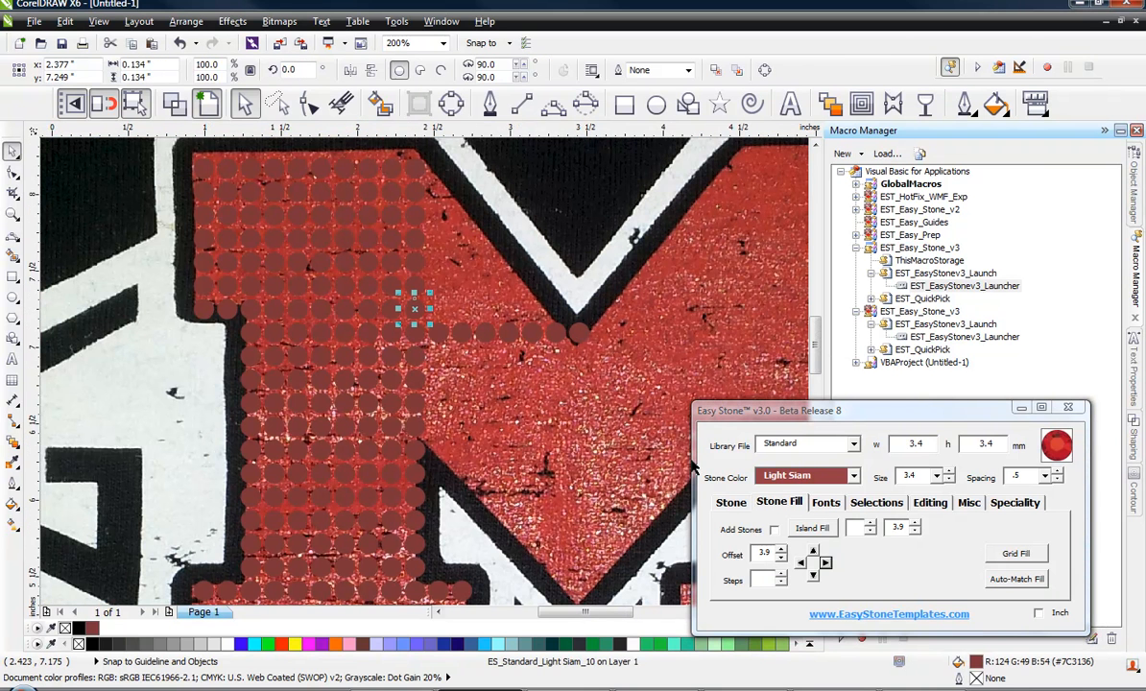
{"action": "left_click", "coordinate": [825, 564]}
{"action": "left_click", "coordinate": [825, 564]}
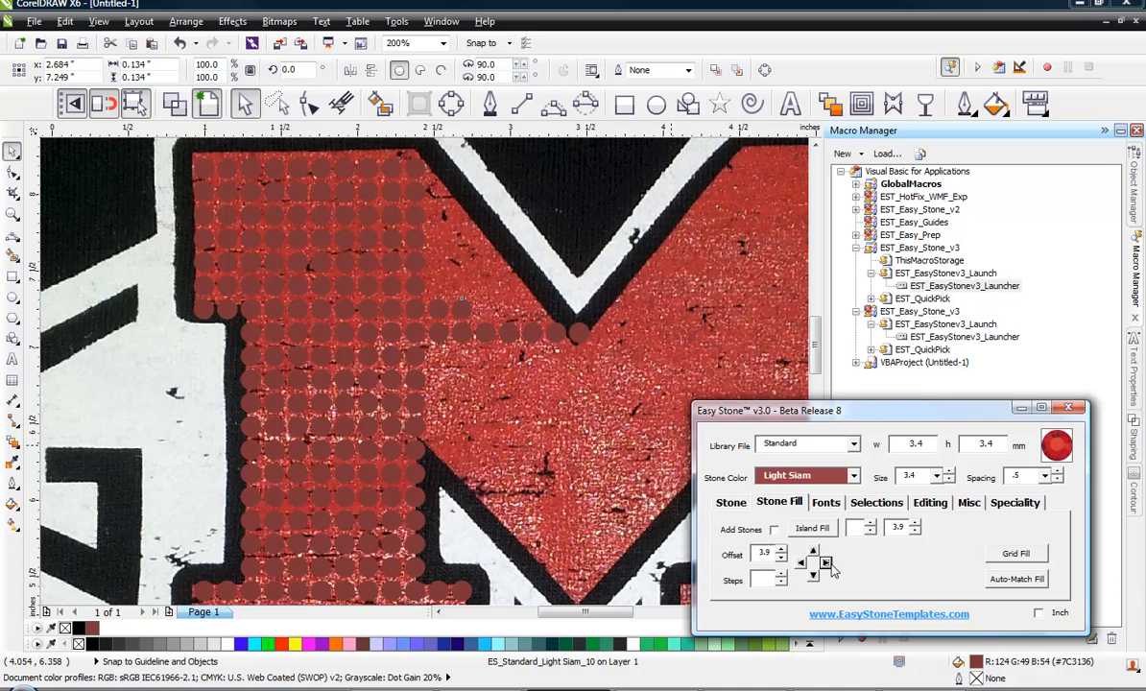
{"action": "left_click", "coordinate": [826, 564]}
{"action": "left_click", "coordinate": [826, 564]}
{"action": "left_click", "coordinate": [825, 564]}
{"action": "left_click", "coordinate": [826, 564]}
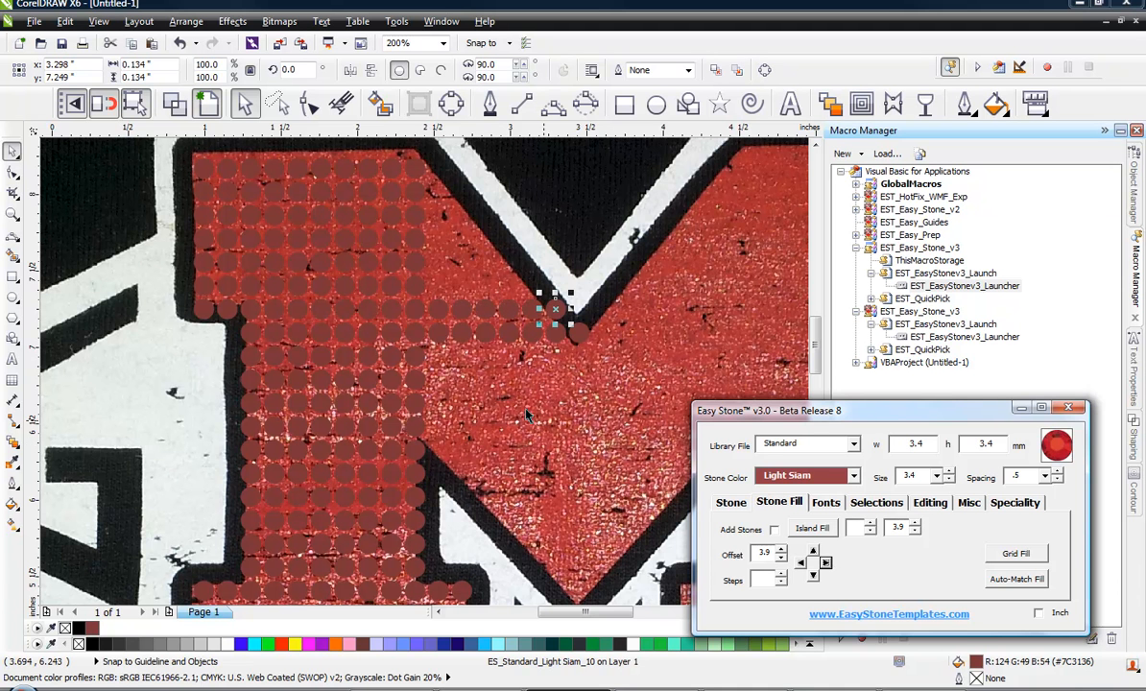
Duplicate the inner-edge stone two rows above the V notch's tip row rightward five times to the diagonal edge
{"action": "left_click", "coordinate": [418, 283]}
{"action": "left_click", "coordinate": [826, 563]}
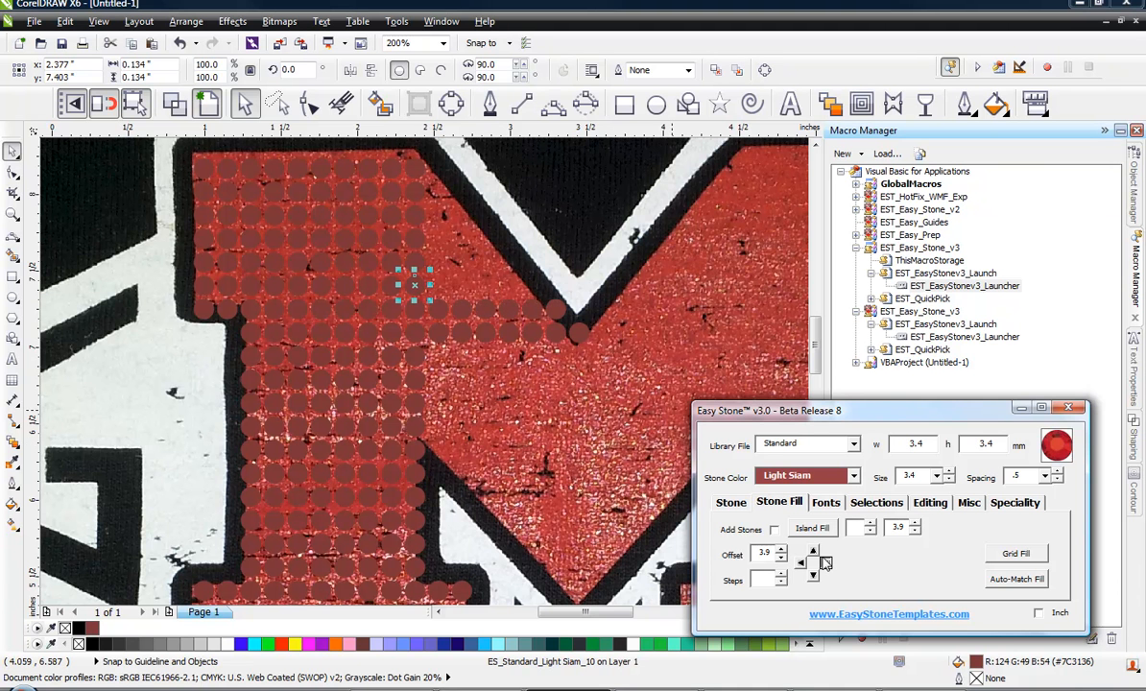
{"action": "left_click", "coordinate": [826, 563]}
{"action": "left_click", "coordinate": [825, 564]}
{"action": "left_click", "coordinate": [826, 564]}
{"action": "left_click", "coordinate": [825, 563]}
{"action": "left_click", "coordinate": [825, 563]}
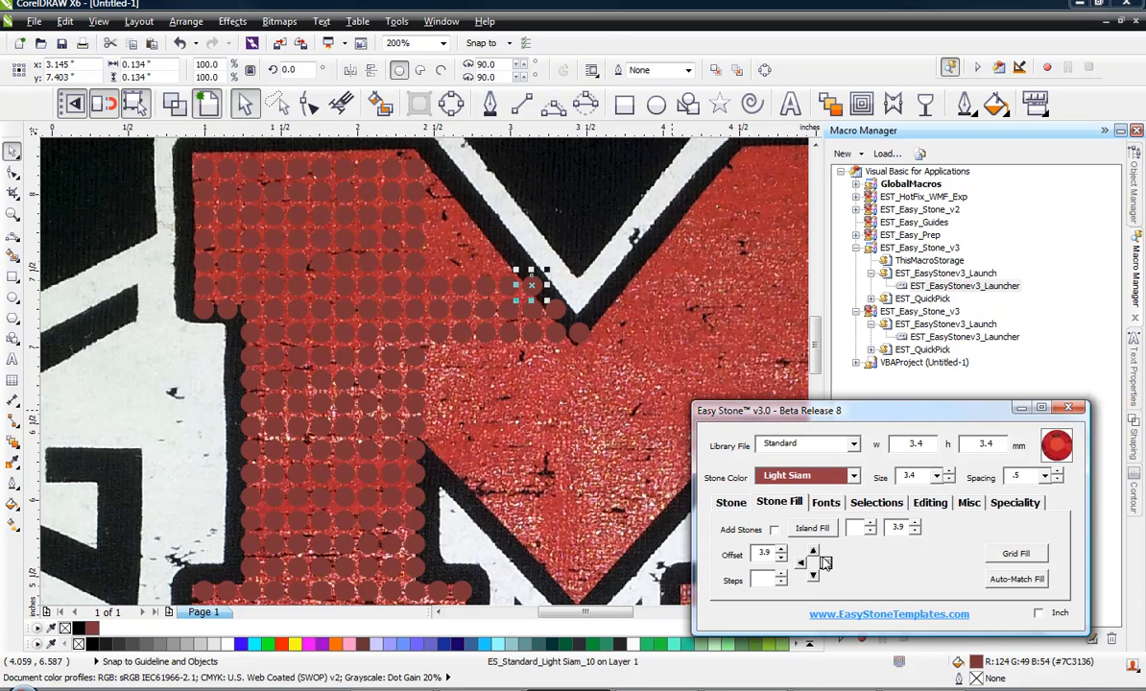
Duplicate the inner-edge stone three rows above the V notch's tip row rightward four times to the diagonal edge
{"action": "left_click", "coordinate": [418, 262]}
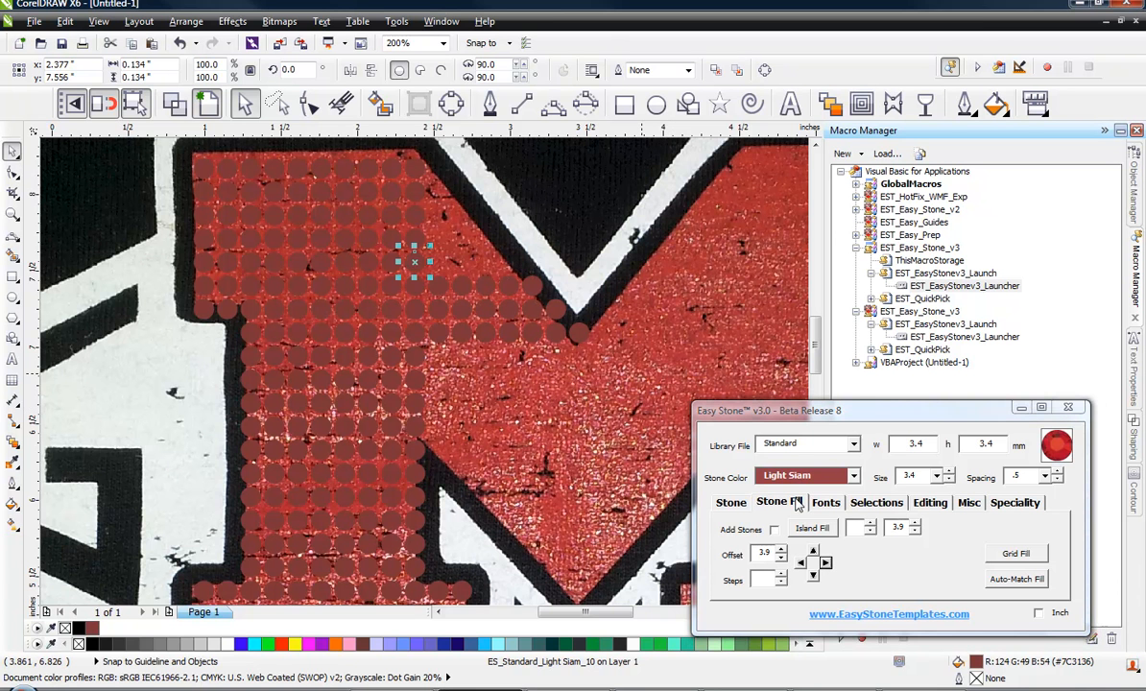
{"action": "left_click", "coordinate": [824, 564]}
{"action": "left_click", "coordinate": [824, 563]}
{"action": "left_click", "coordinate": [825, 564]}
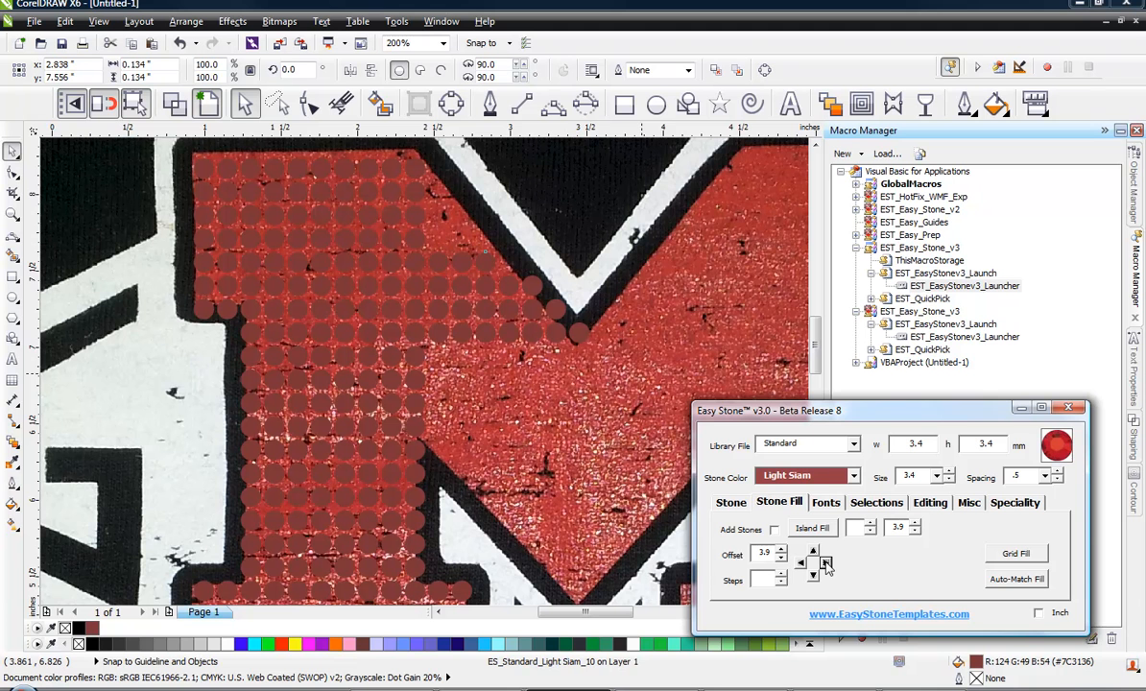
{"action": "left_click", "coordinate": [826, 565]}
Extend the next two rows up to the diagonal edge, duplicating their inner-edge stones rightward three times and twice respectively
{"action": "left_click", "coordinate": [408, 232]}
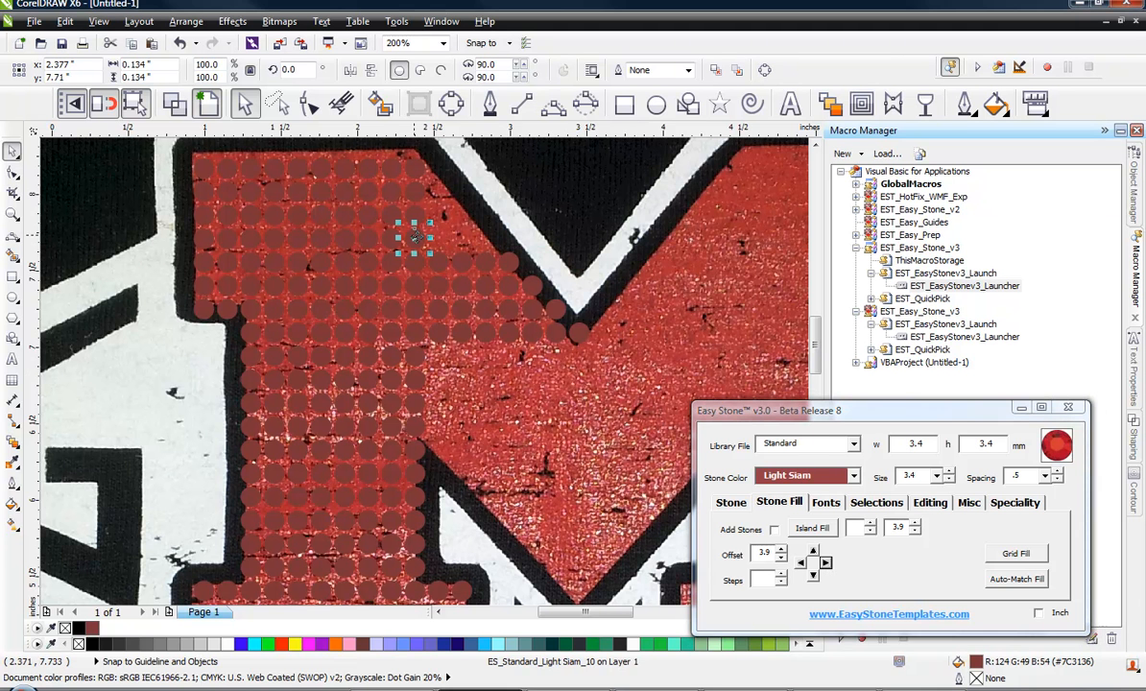
{"action": "left_click", "coordinate": [825, 564]}
{"action": "left_click", "coordinate": [825, 565]}
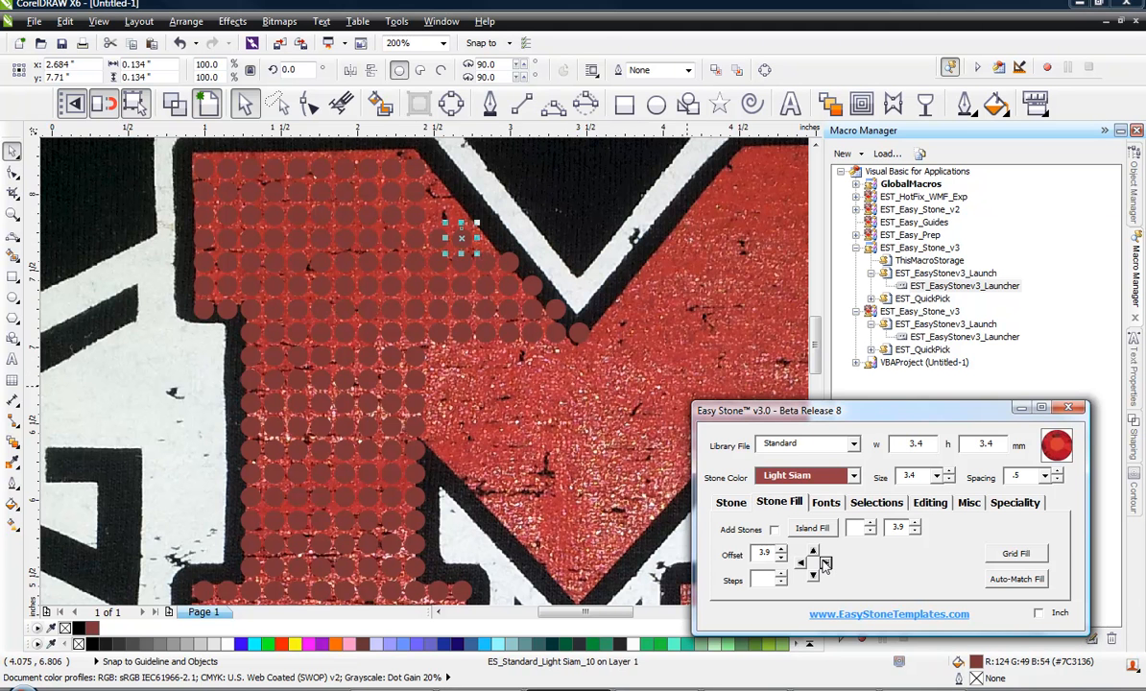
{"action": "left_click", "coordinate": [825, 564]}
{"action": "left_click", "coordinate": [413, 213]}
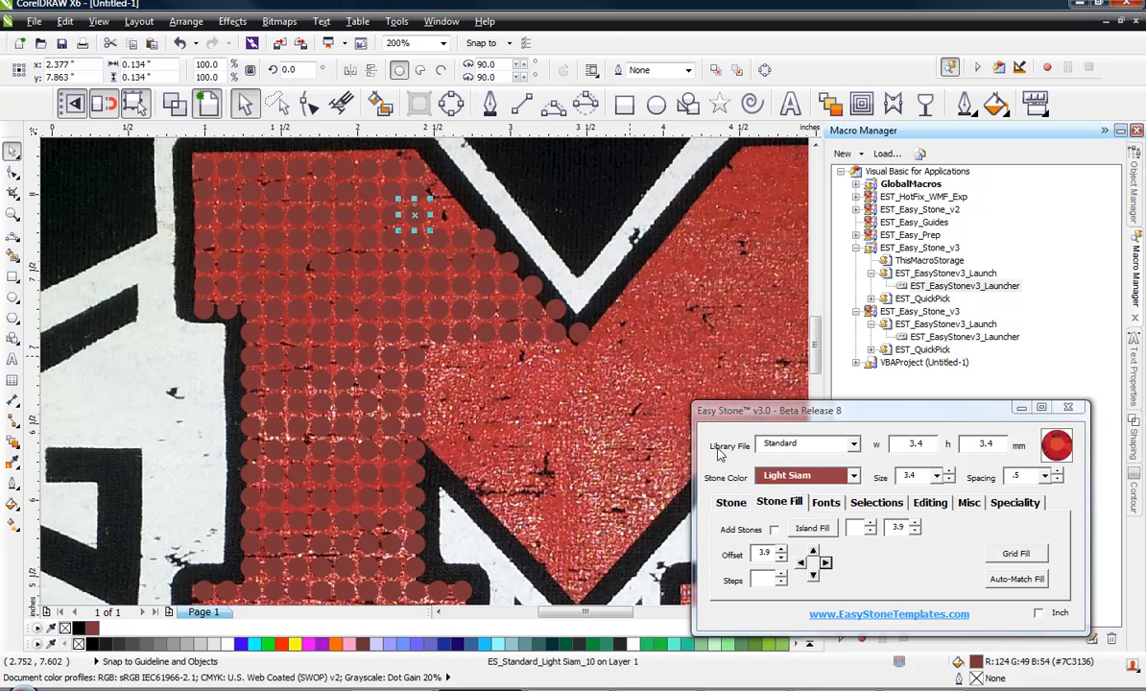
{"action": "left_click", "coordinate": [825, 564]}
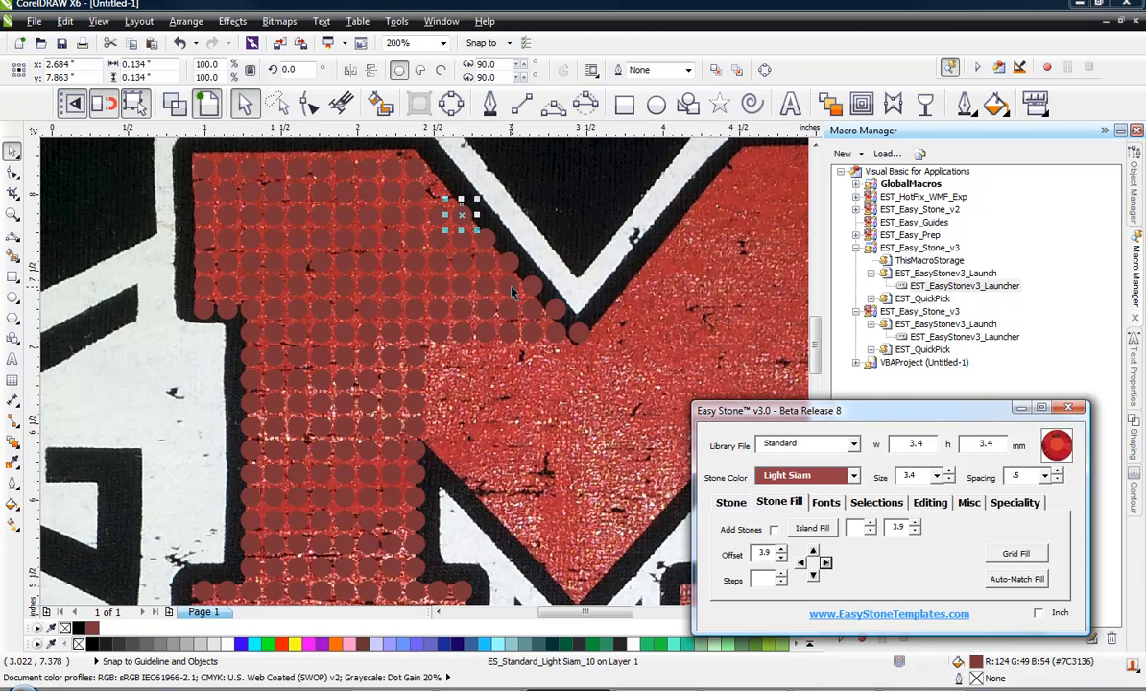
Delete the surplus stone near the diagonal edge's upper end, and duplicate the V notch's tip stone downward eleven times to the M's lower centre point
{"action": "left_click", "coordinate": [413, 189]}
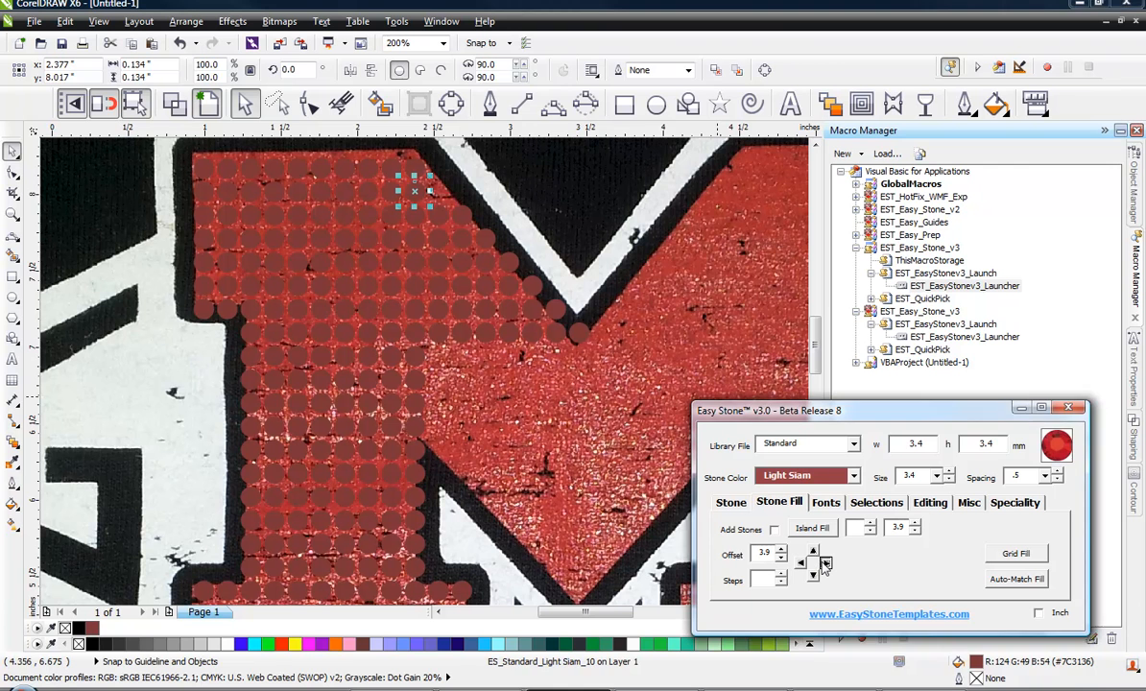
{"action": "key", "text": "Delete"}
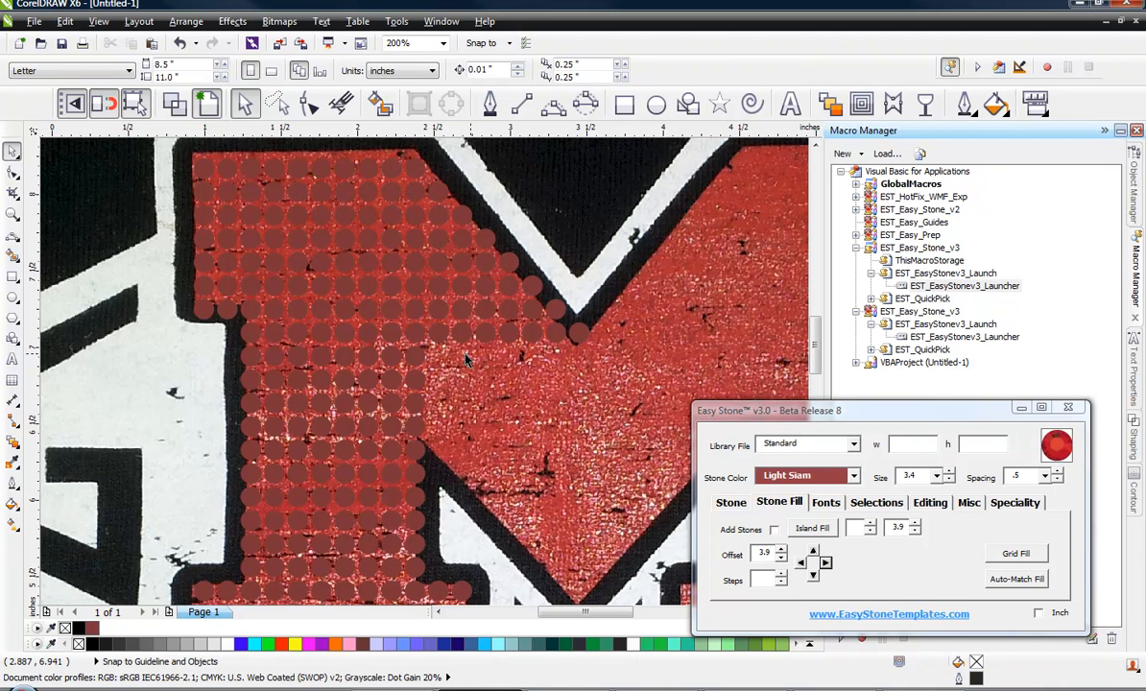
{"action": "left_click", "coordinate": [576, 331]}
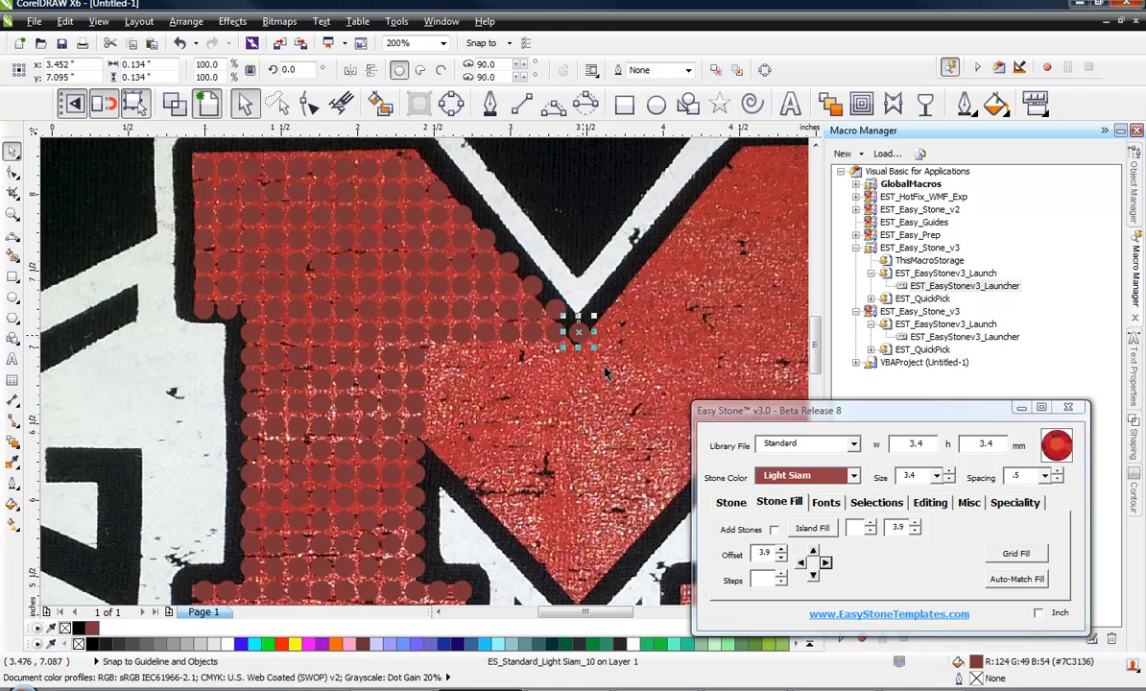
{"action": "left_click", "coordinate": [813, 578]}
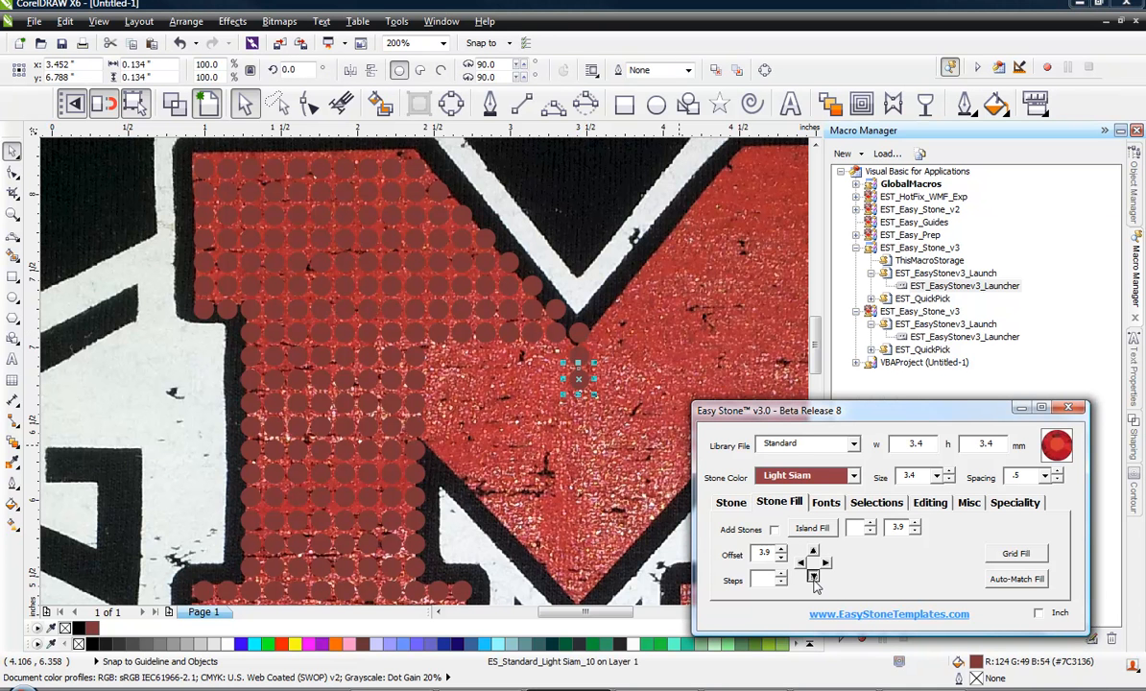
{"action": "left_click", "coordinate": [813, 577]}
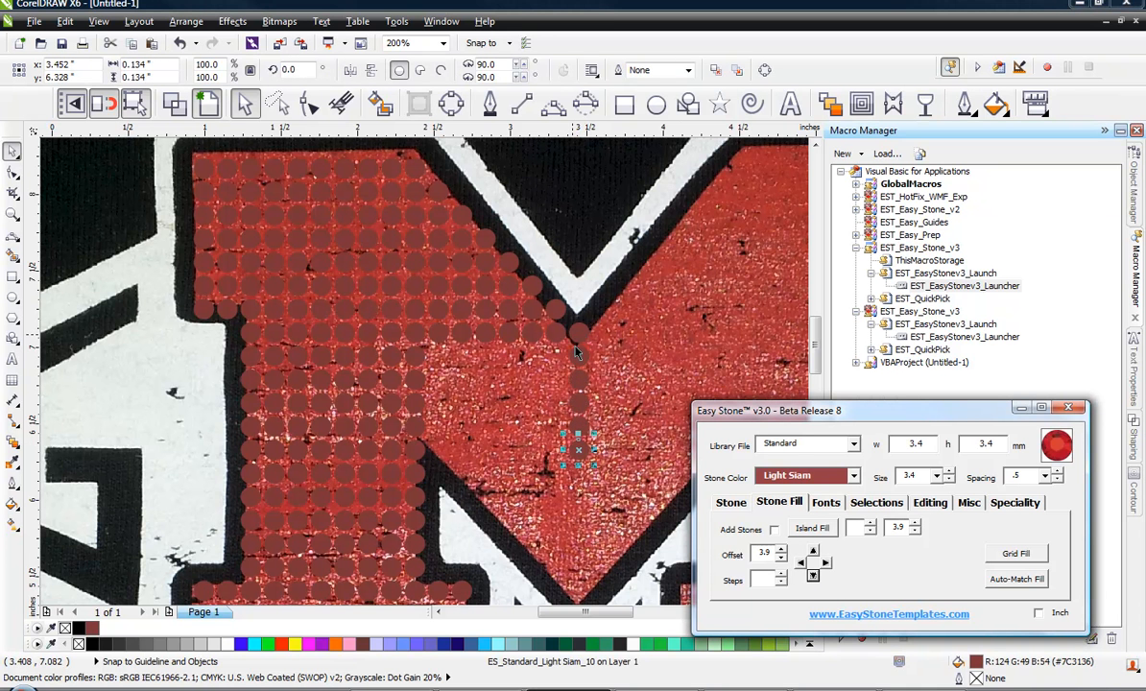
{"action": "left_click", "coordinate": [813, 577]}
{"action": "left_click", "coordinate": [813, 577]}
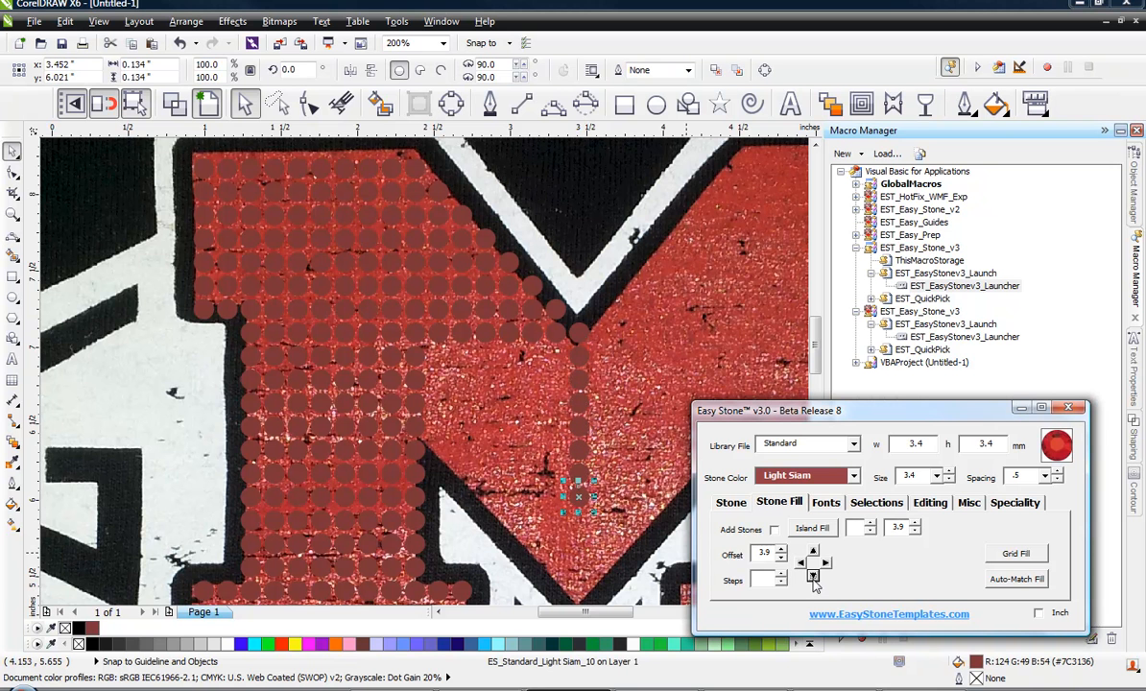
{"action": "left_click", "coordinate": [813, 577]}
{"action": "left_click", "coordinate": [813, 577]}
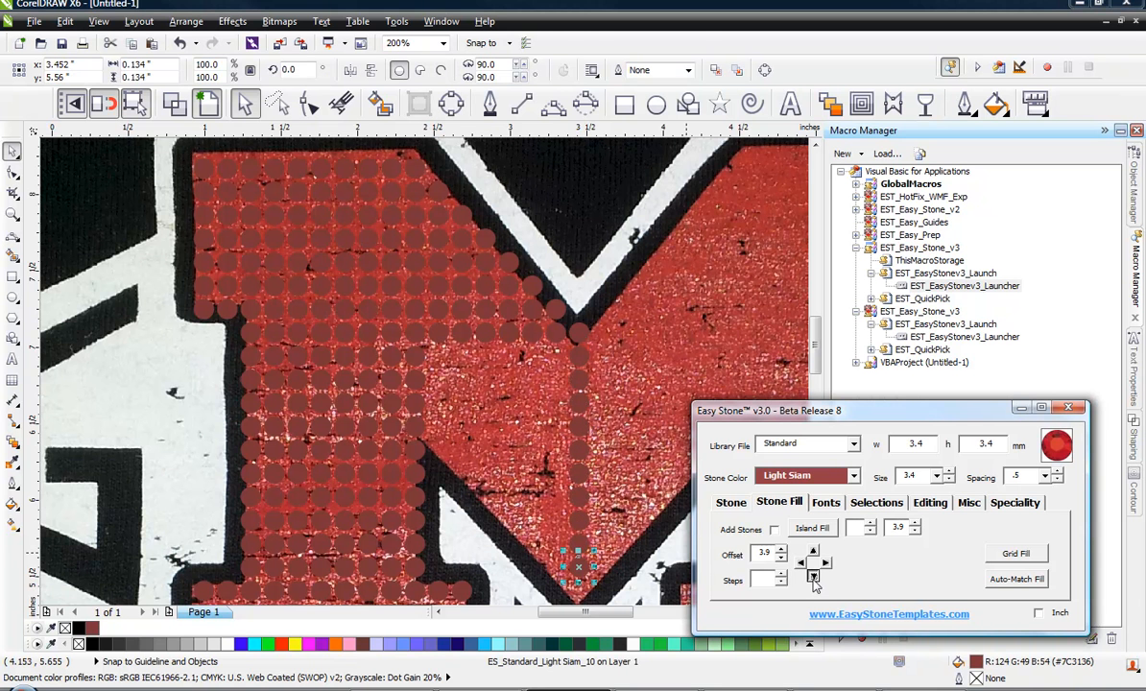
Extend the first two rows above the lower centre point leftward, duplicating their centre-column stones once and twice respectively
{"action": "left_click", "coordinate": [537, 447]}
{"action": "scroll", "coordinate": [510, 407], "scroll_direction": "down", "scroll_amount": 1}
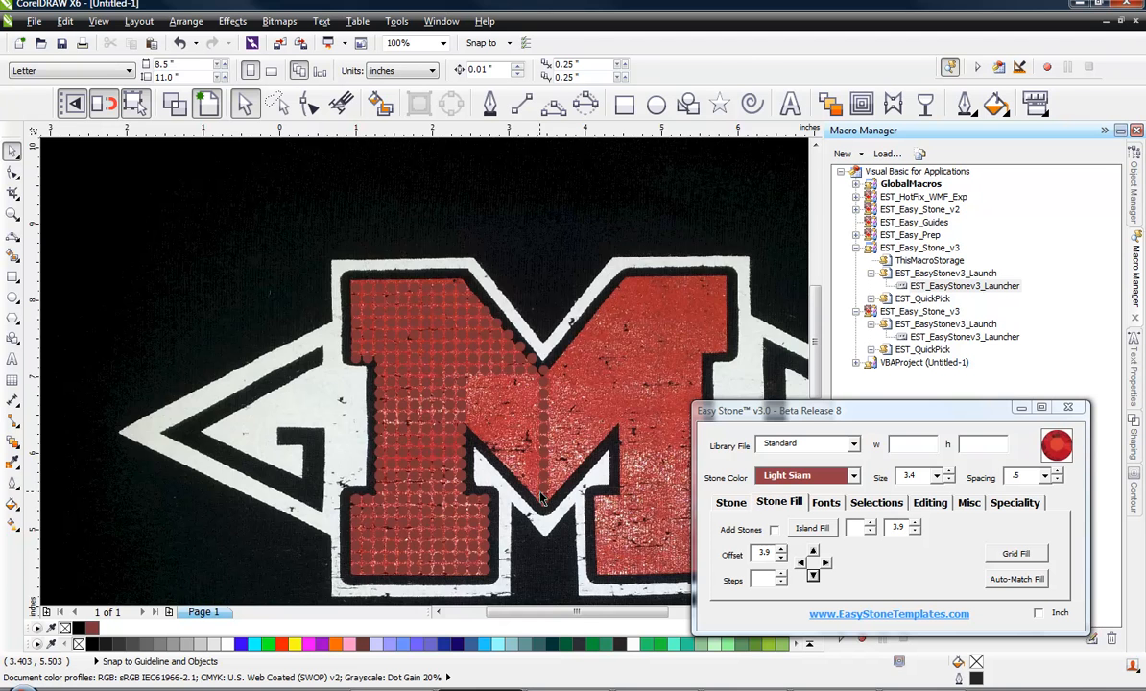
{"action": "scroll", "coordinate": [540, 499], "scroll_direction": "up", "scroll_amount": 2}
{"action": "left_click", "coordinate": [553, 460]}
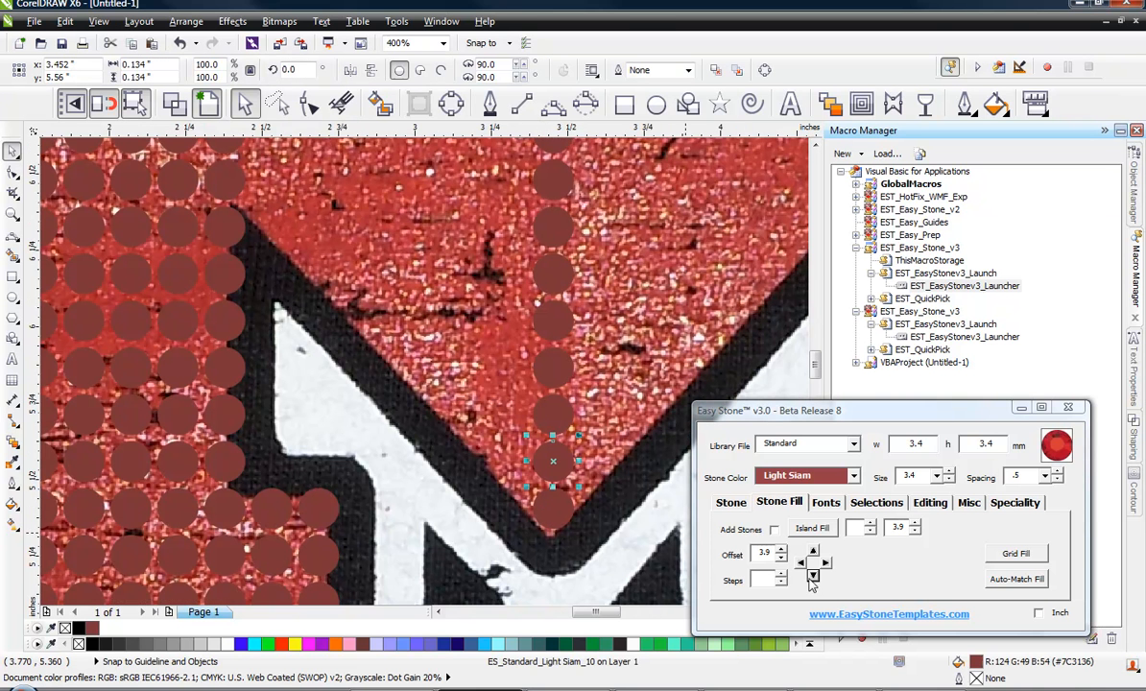
{"action": "left_click", "coordinate": [813, 553]}
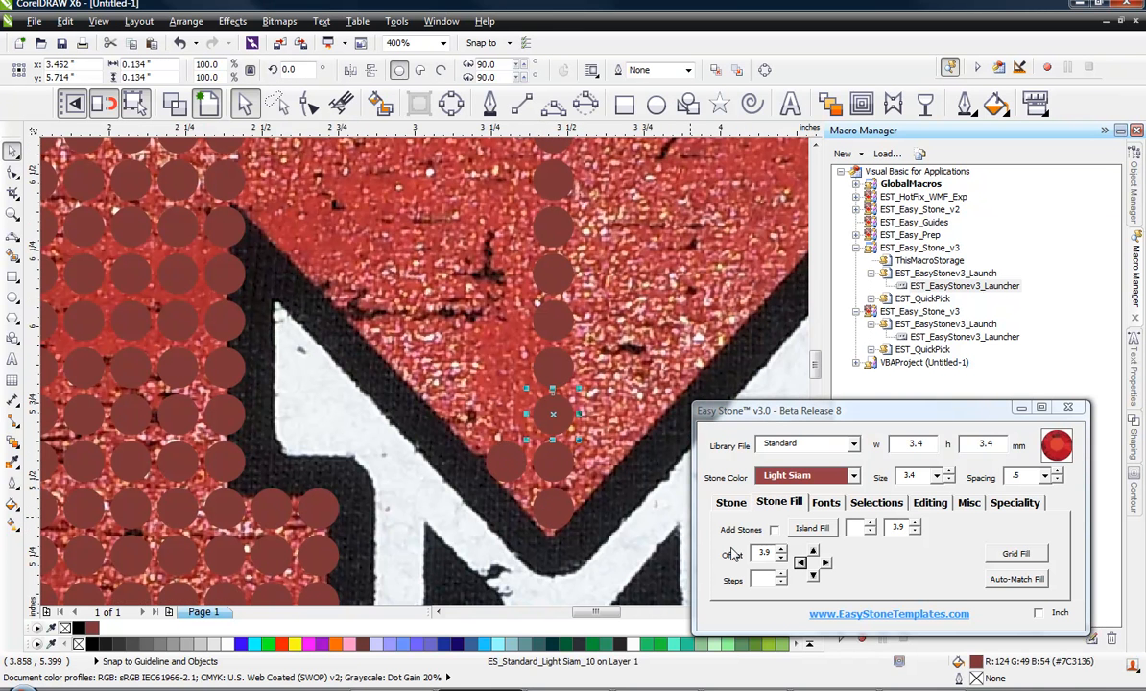
{"action": "left_click", "coordinate": [801, 564]}
{"action": "left_click", "coordinate": [801, 565]}
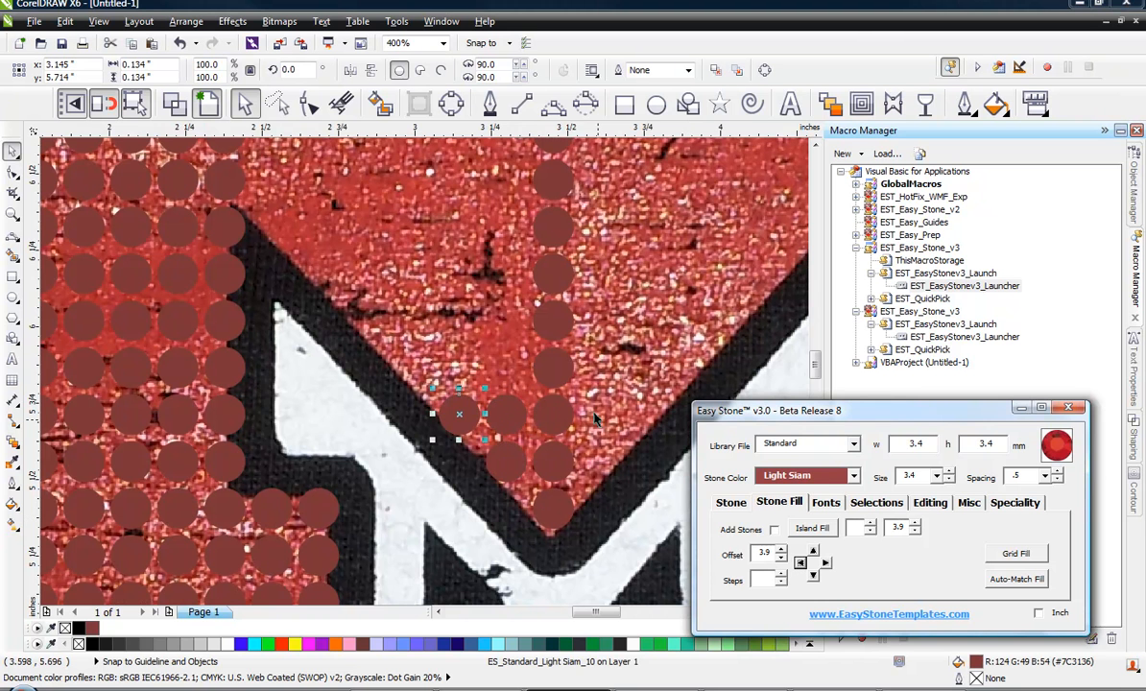
Extend the third and fourth rows above the lower centre point leftward, duplicating their centre-column stones three and four times respectively
{"action": "left_click", "coordinate": [554, 367]}
{"action": "left_click", "coordinate": [799, 564]}
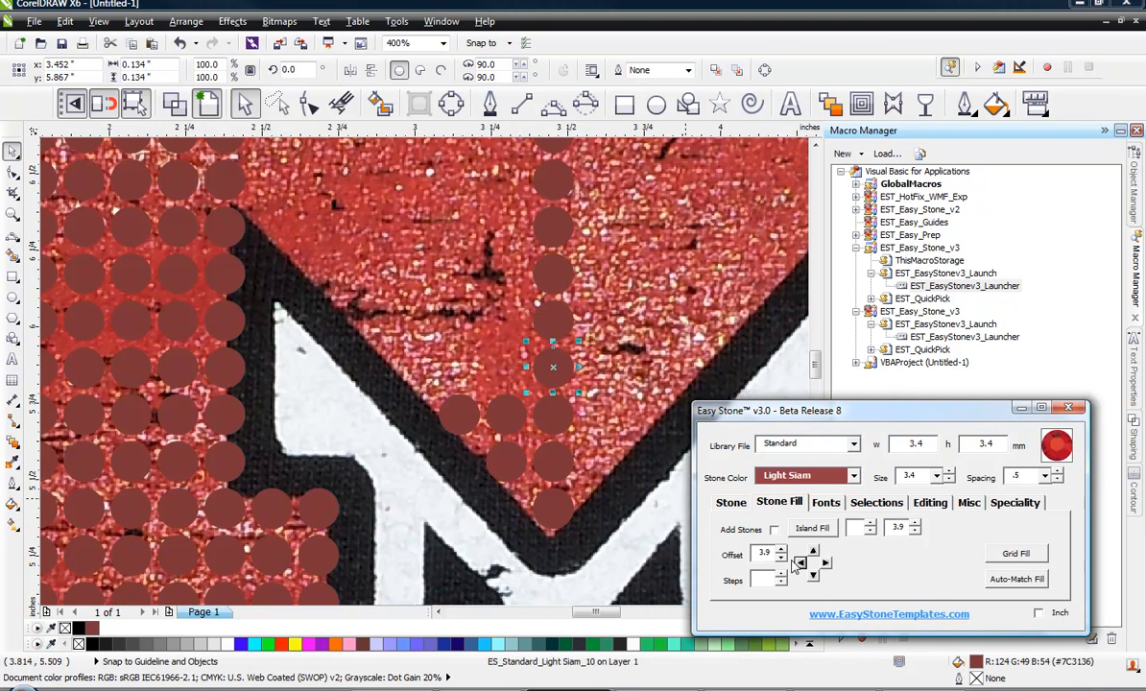
{"action": "left_click", "coordinate": [800, 565]}
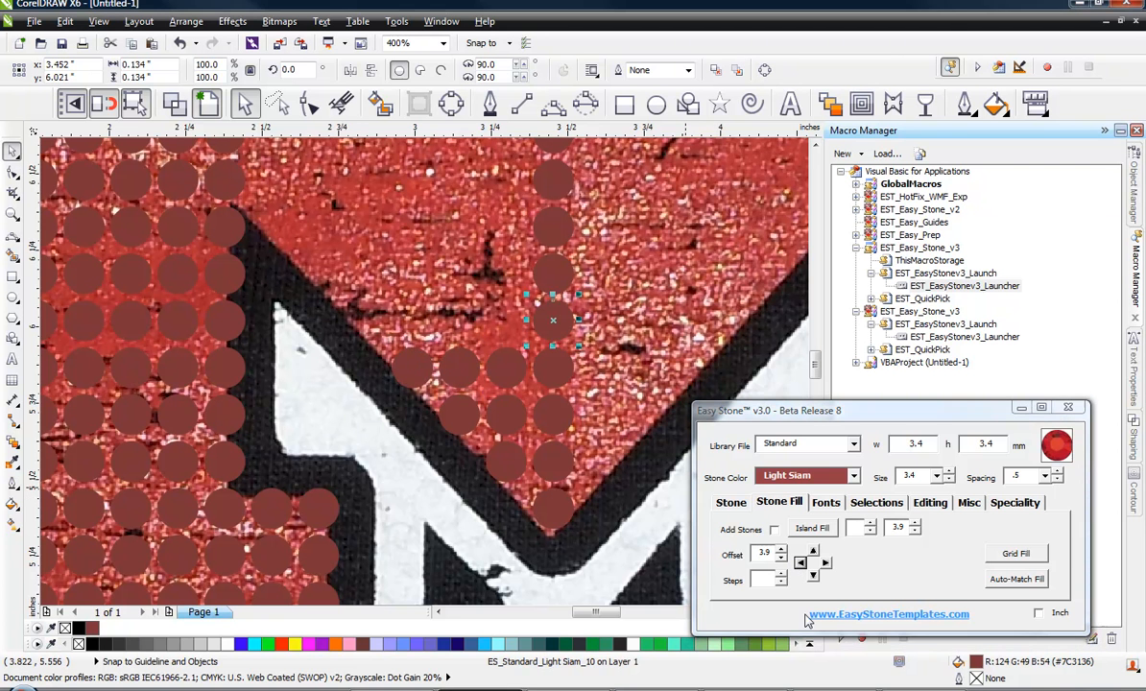
{"action": "left_click", "coordinate": [801, 565]}
{"action": "left_click", "coordinate": [801, 565]}
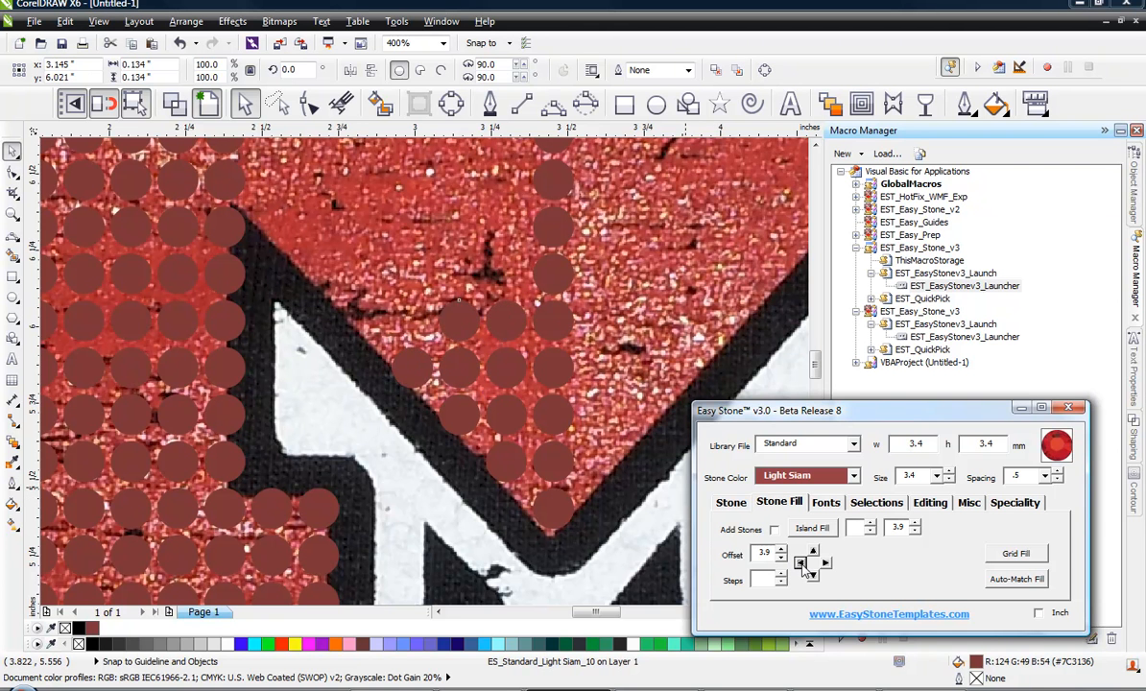
{"action": "left_click", "coordinate": [802, 565]}
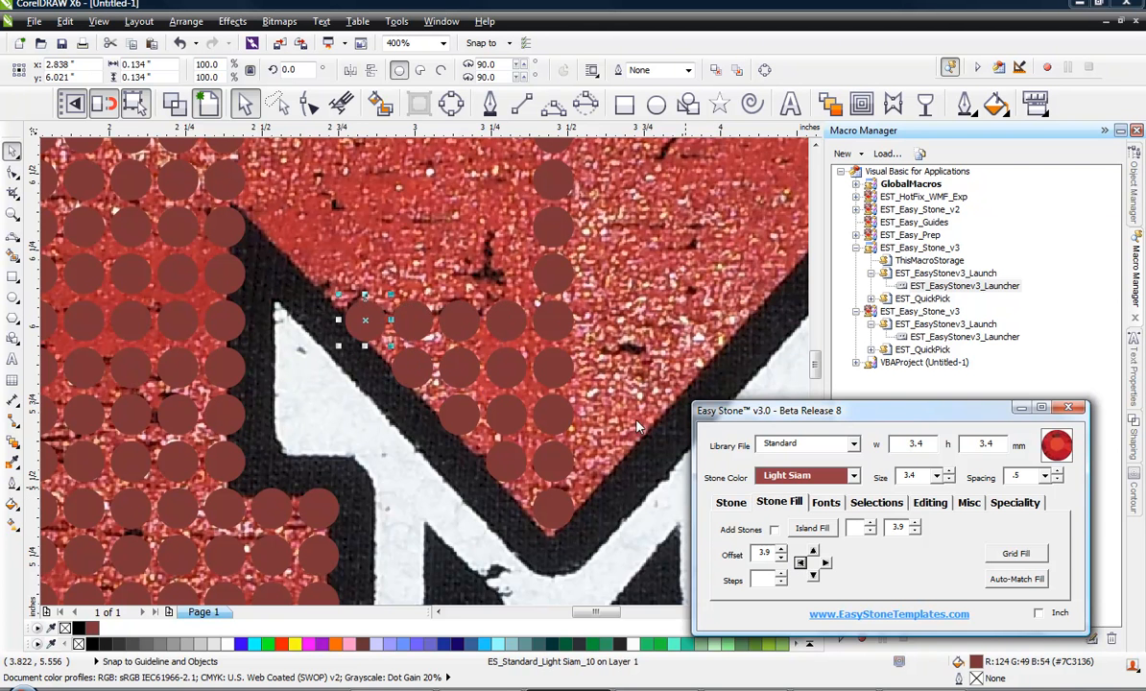
Duplicate the centre-column stone five rows above the lower centre point leftward five times to the lower diagonal edge
{"action": "left_click", "coordinate": [801, 564]}
{"action": "left_click", "coordinate": [802, 565]}
{"action": "left_click", "coordinate": [802, 564]}
{"action": "left_click", "coordinate": [801, 564]}
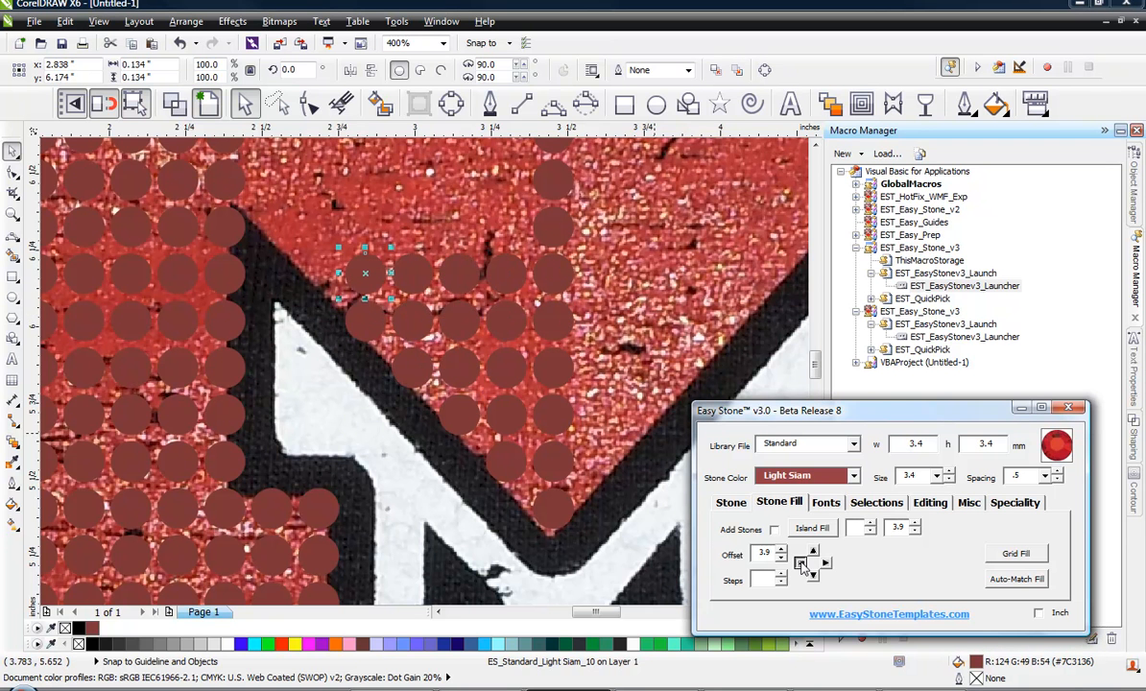
{"action": "left_click", "coordinate": [801, 564]}
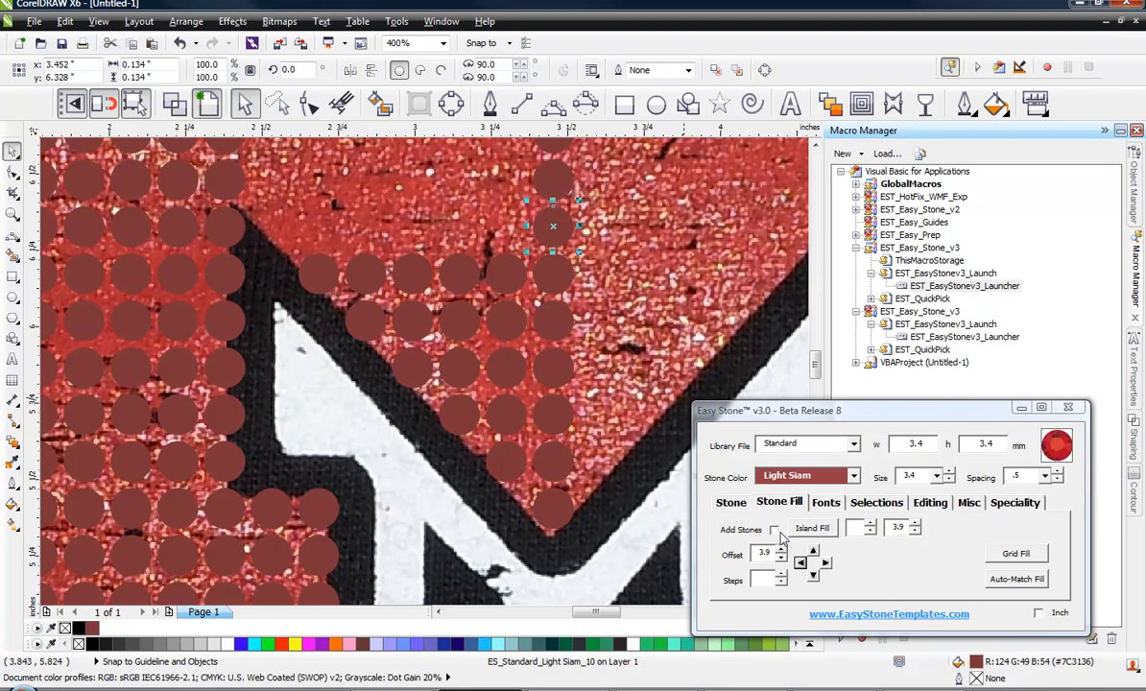
Duplicate the centre-column stone six rows above the lower centre point leftward six times to meet the filled leg
{"action": "left_click", "coordinate": [798, 562]}
{"action": "left_click", "coordinate": [800, 563]}
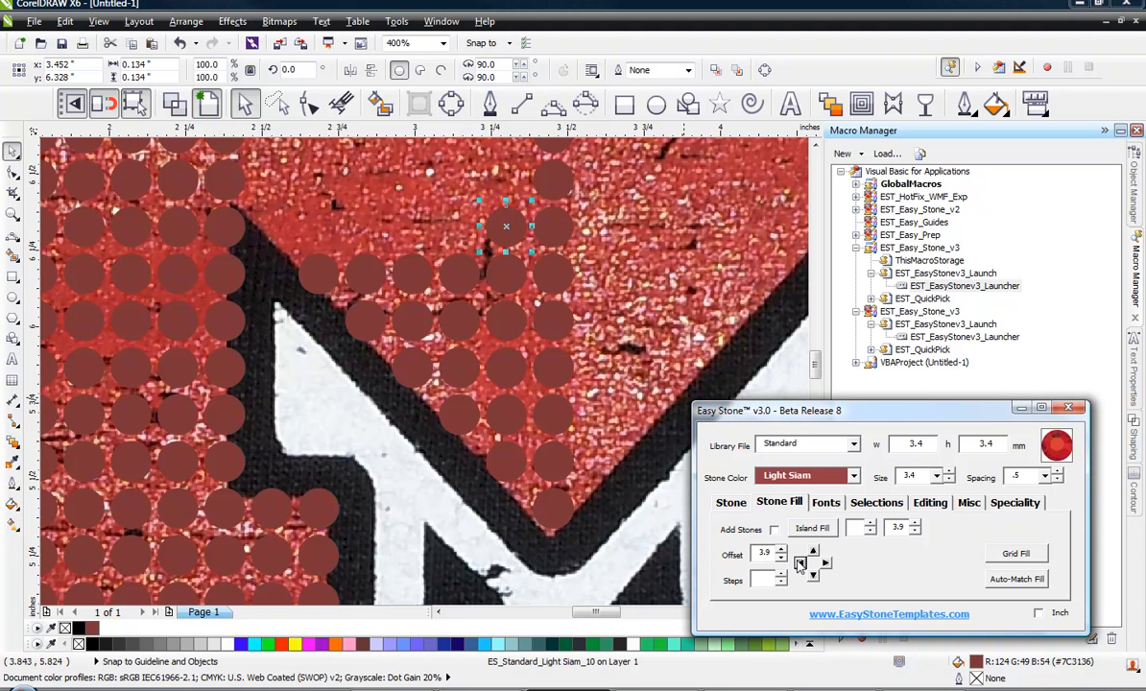
{"action": "left_click", "coordinate": [800, 564]}
{"action": "left_click", "coordinate": [799, 564]}
{"action": "left_click", "coordinate": [800, 564]}
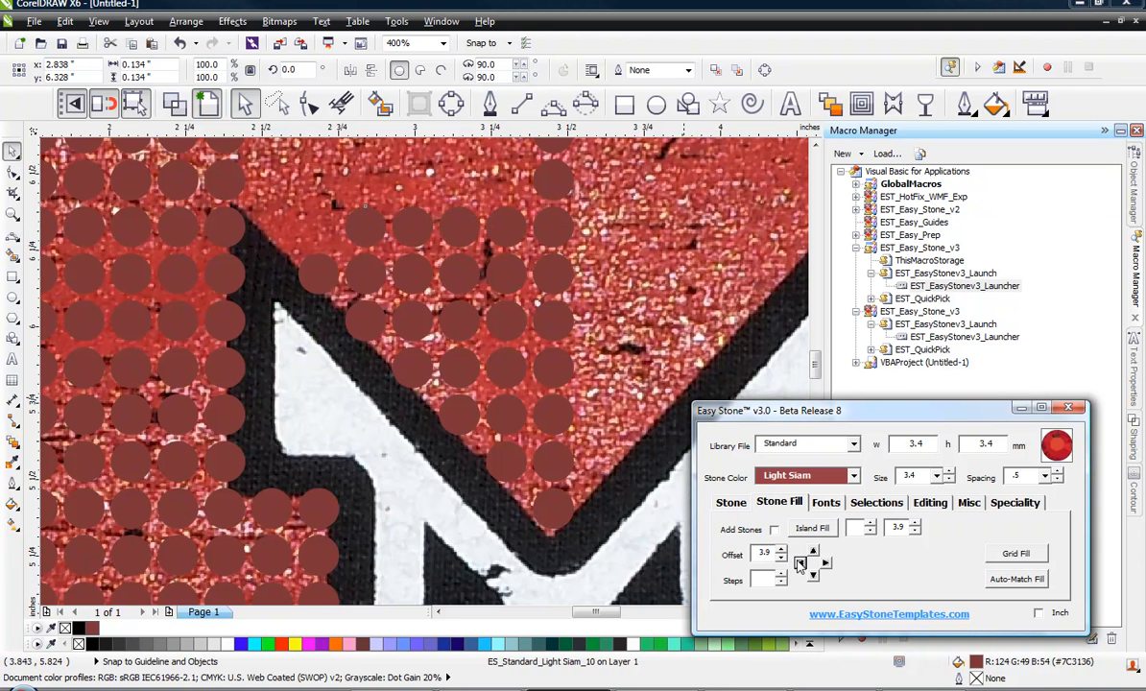
{"action": "left_click", "coordinate": [800, 564]}
{"action": "left_click", "coordinate": [800, 564]}
Duplicate the leg's four inner-edge stones beside the remaining gap rightward together six times to reach the centre column
{"action": "left_click", "coordinate": [380, 396]}
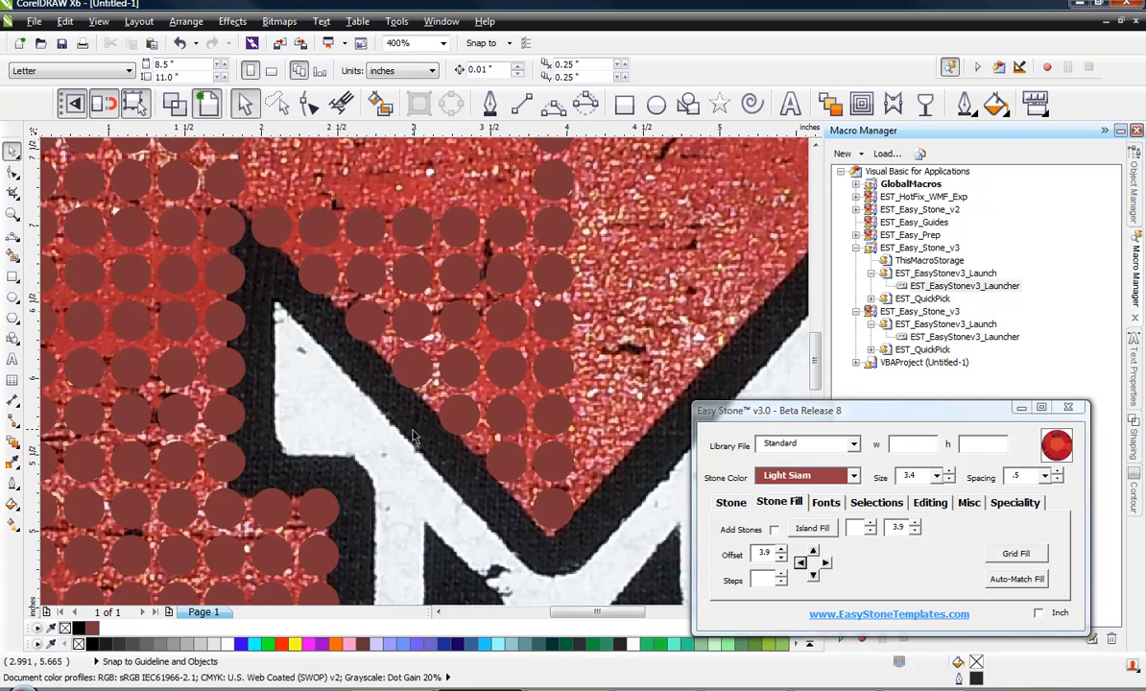
{"action": "scroll", "coordinate": [357, 365], "scroll_direction": "down", "scroll_amount": 1}
{"action": "scroll", "coordinate": [326, 237], "scroll_direction": "up", "scroll_amount": 1}
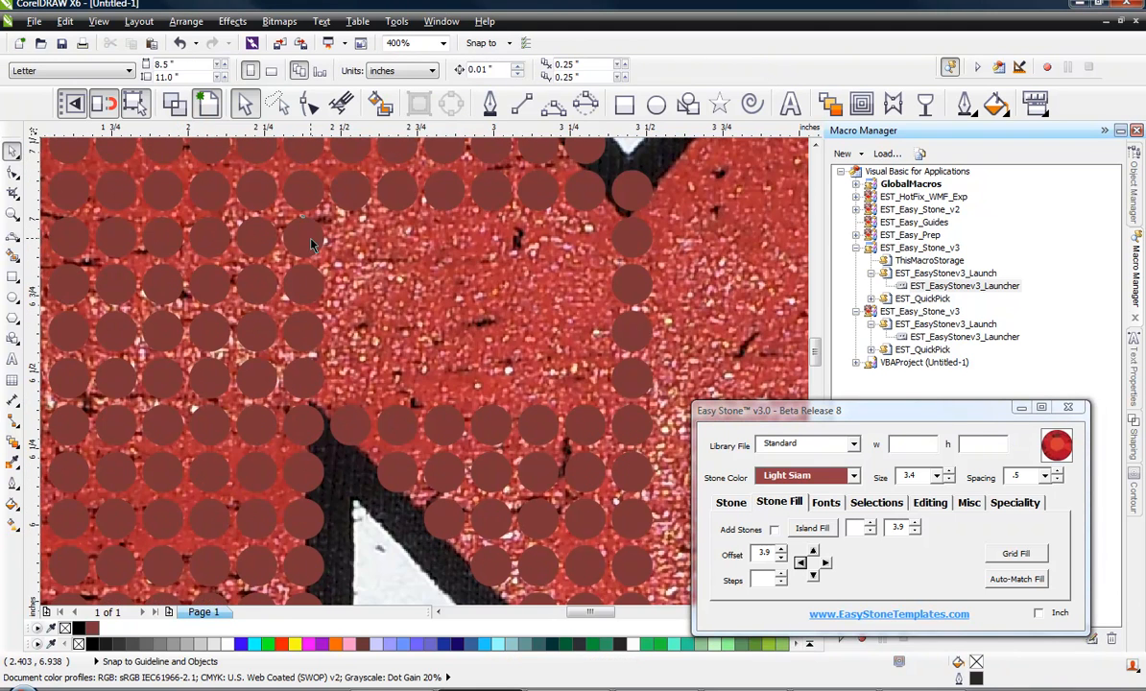
{"action": "left_click", "coordinate": [296, 231]}
{"action": "left_click", "coordinate": [293, 278], "text": "shift"}
{"action": "left_click", "coordinate": [292, 317], "text": "shift"}
{"action": "left_click", "coordinate": [293, 376], "text": "shift"}
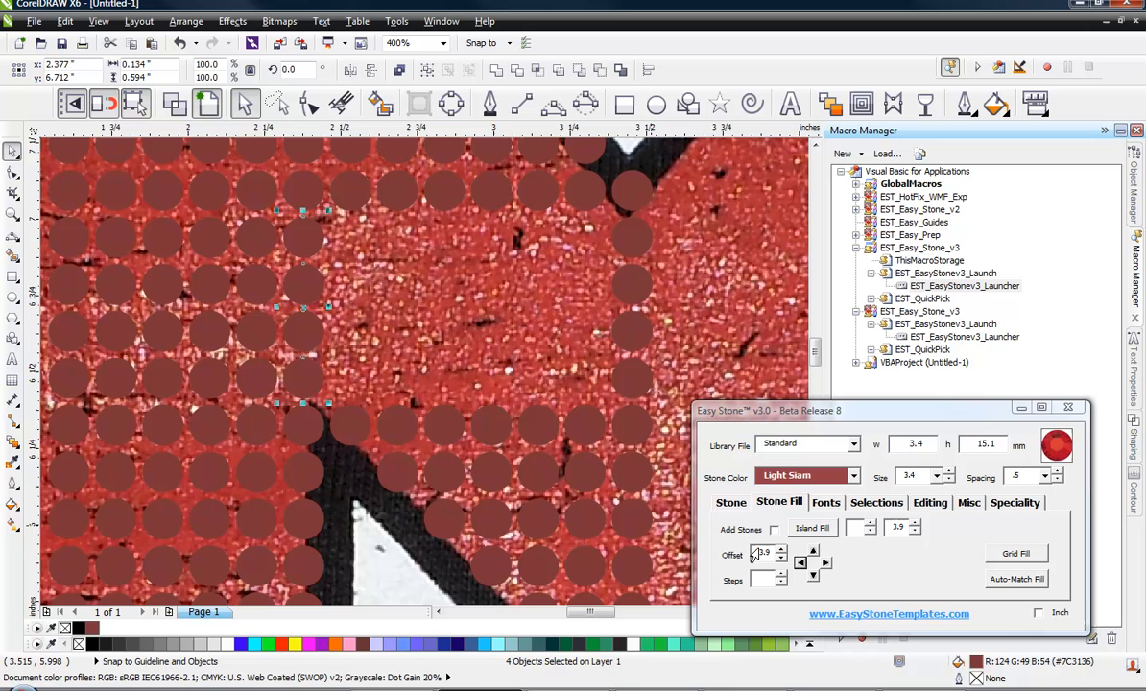
{"action": "left_click", "coordinate": [825, 563]}
{"action": "left_click", "coordinate": [825, 563]}
{"action": "left_click", "coordinate": [825, 563]}
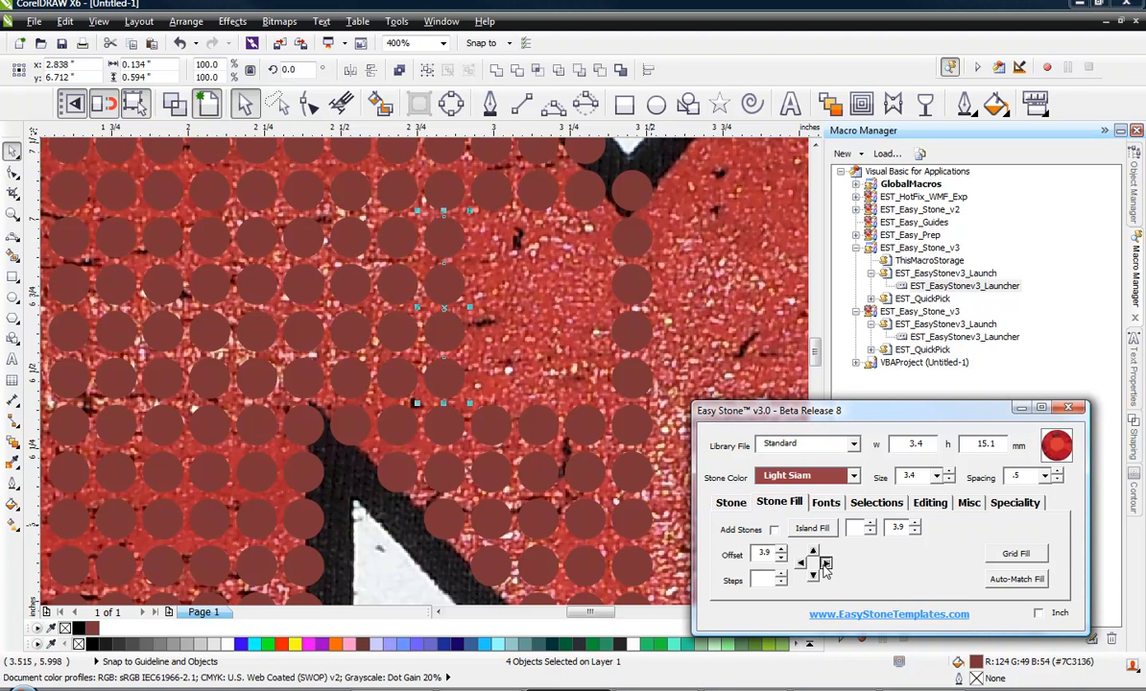
{"action": "left_click", "coordinate": [825, 566]}
{"action": "left_click", "coordinate": [825, 566]}
{"action": "left_click", "coordinate": [824, 566]}
{"action": "left_click", "coordinate": [649, 468]}
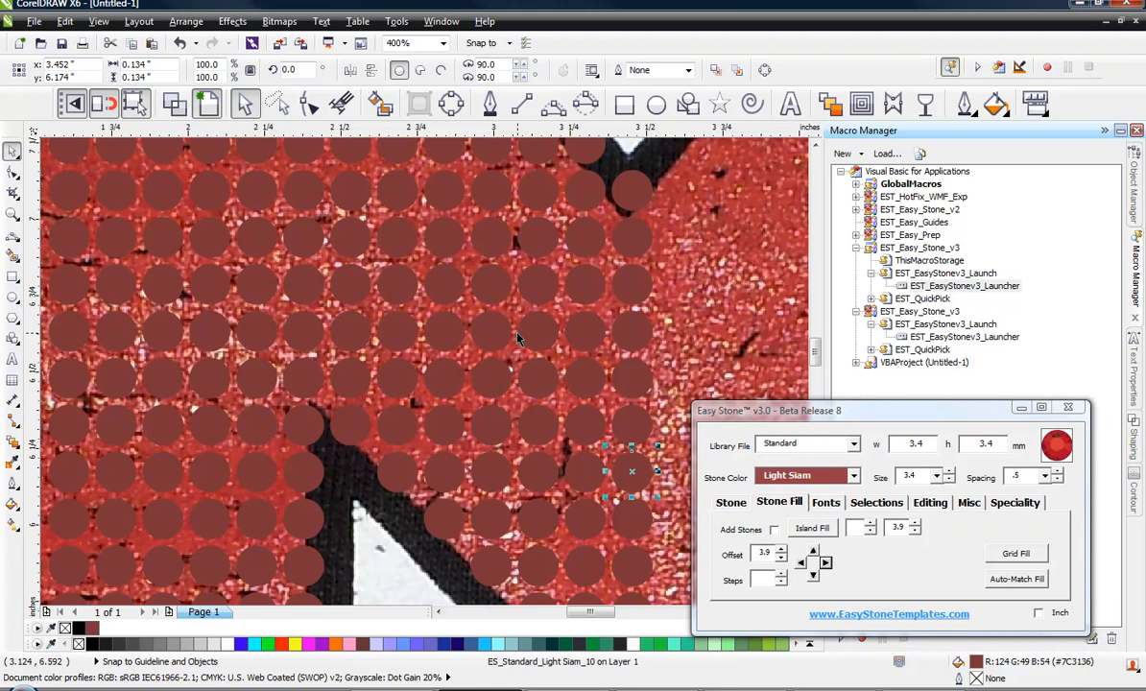
Draw a vertical line with Draw Line between the centre column's top stone at the V notch and its bottom stone
{"action": "scroll", "coordinate": [516, 338], "scroll_direction": "down", "scroll_amount": 3}
{"action": "key", "text": "Escape"}
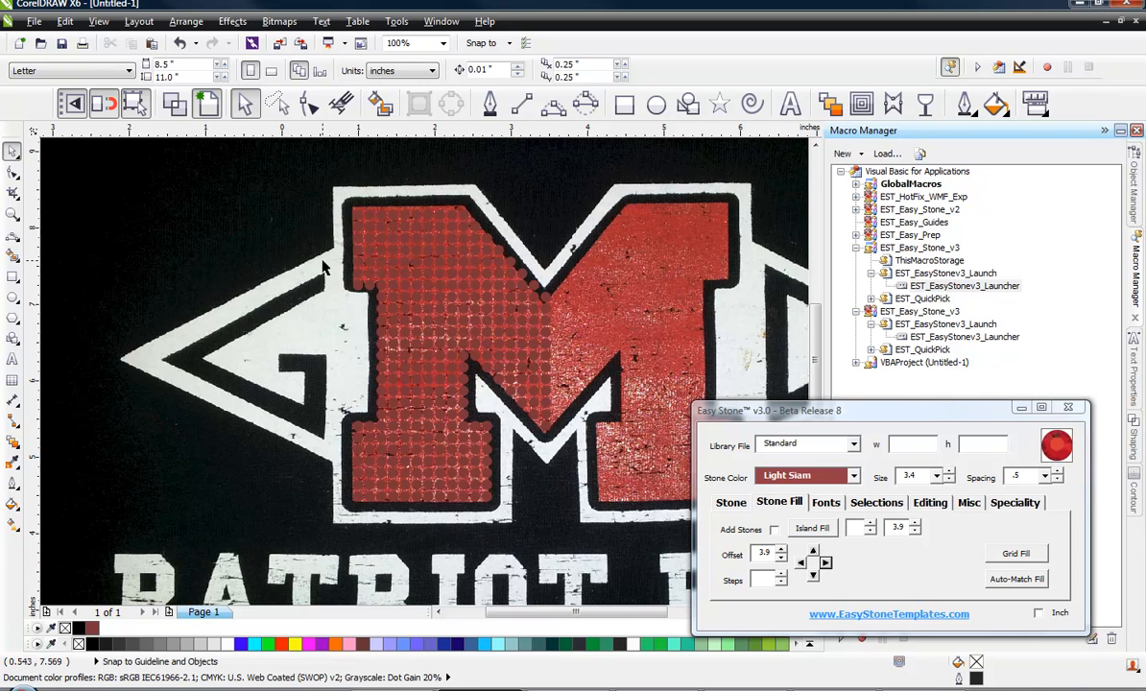
{"action": "scroll", "coordinate": [323, 269], "scroll_direction": "down", "scroll_amount": 2}
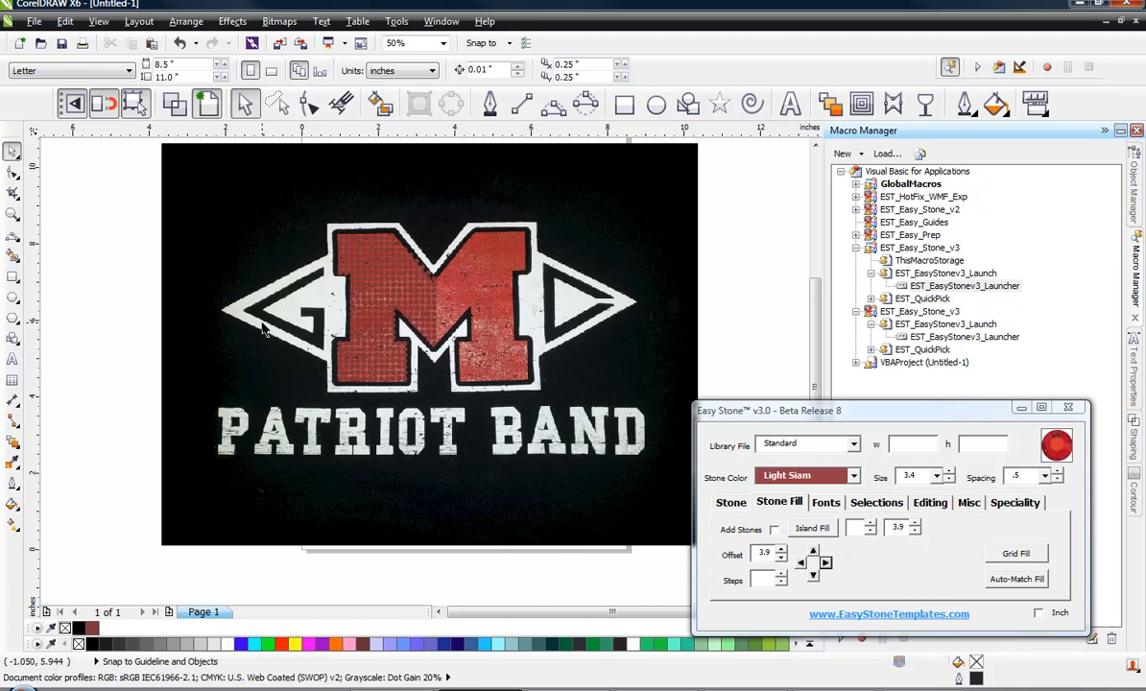
{"action": "scroll", "coordinate": [322, 259], "scroll_direction": "up", "scroll_amount": 2}
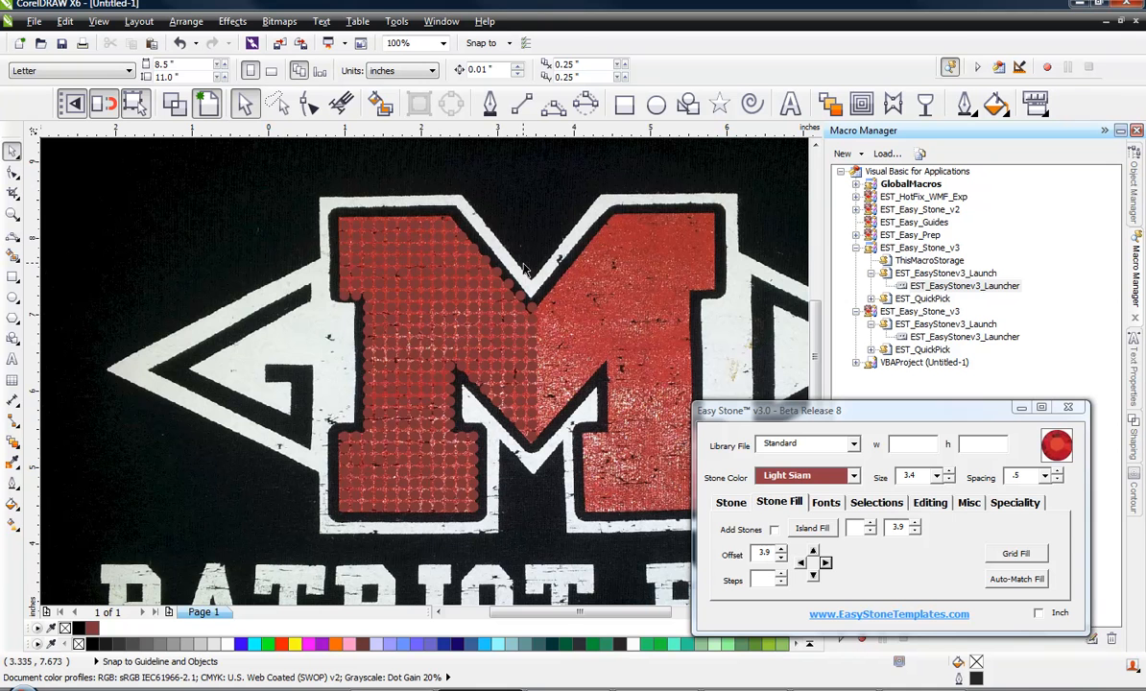
{"action": "left_click", "coordinate": [968, 504]}
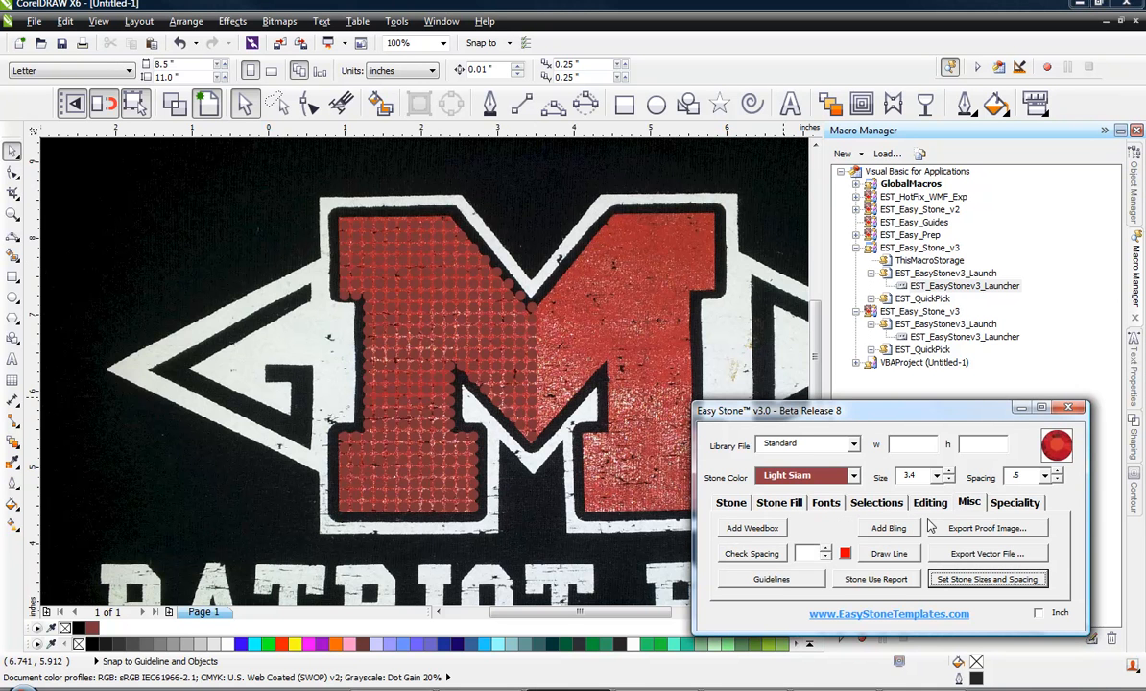
{"action": "left_click", "coordinate": [905, 554]}
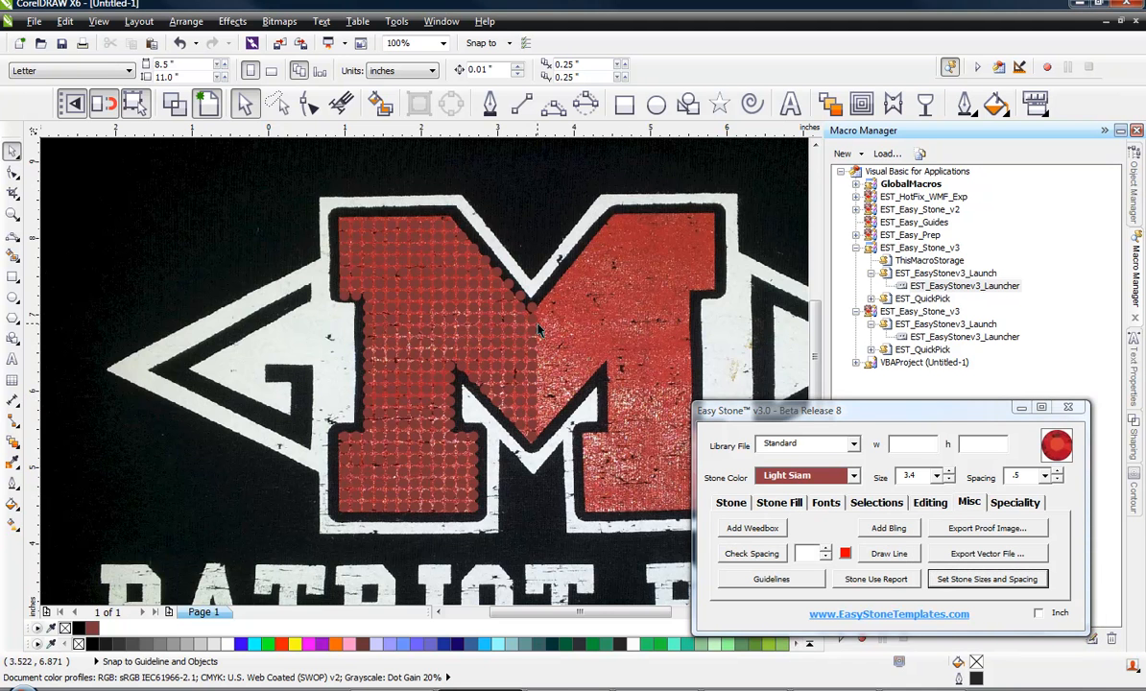
{"action": "scroll", "coordinate": [535, 317], "scroll_direction": "up", "scroll_amount": 1}
{"action": "left_click", "coordinate": [527, 298]}
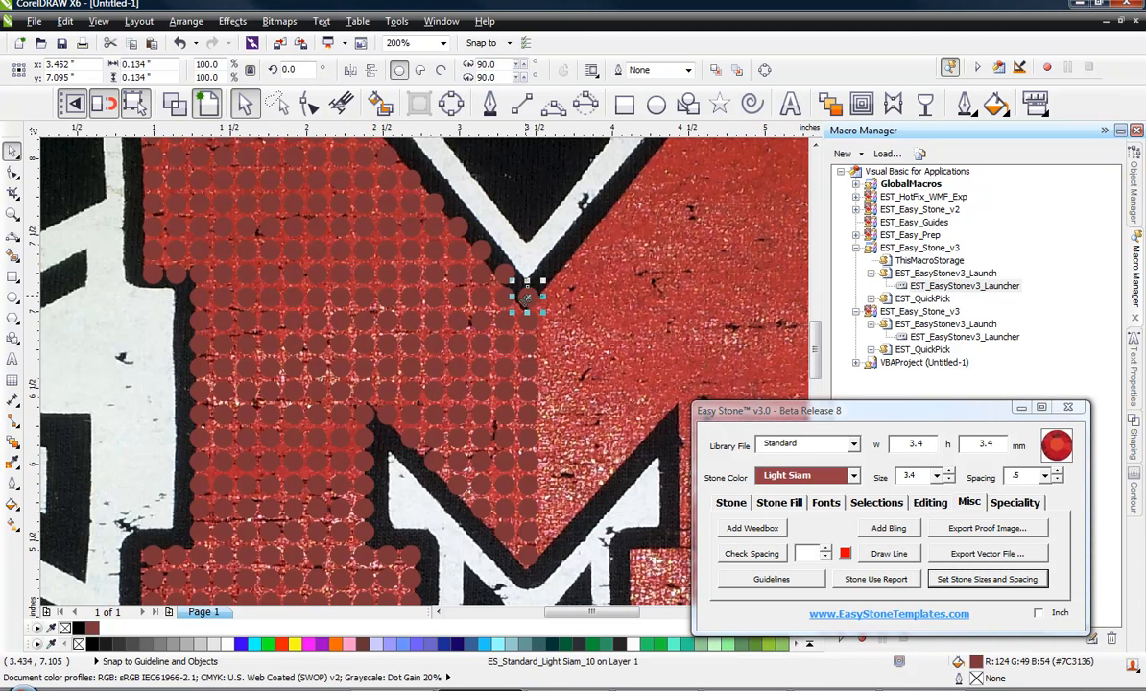
{"action": "left_click", "coordinate": [527, 561], "text": "shift"}
{"action": "left_click", "coordinate": [887, 554]}
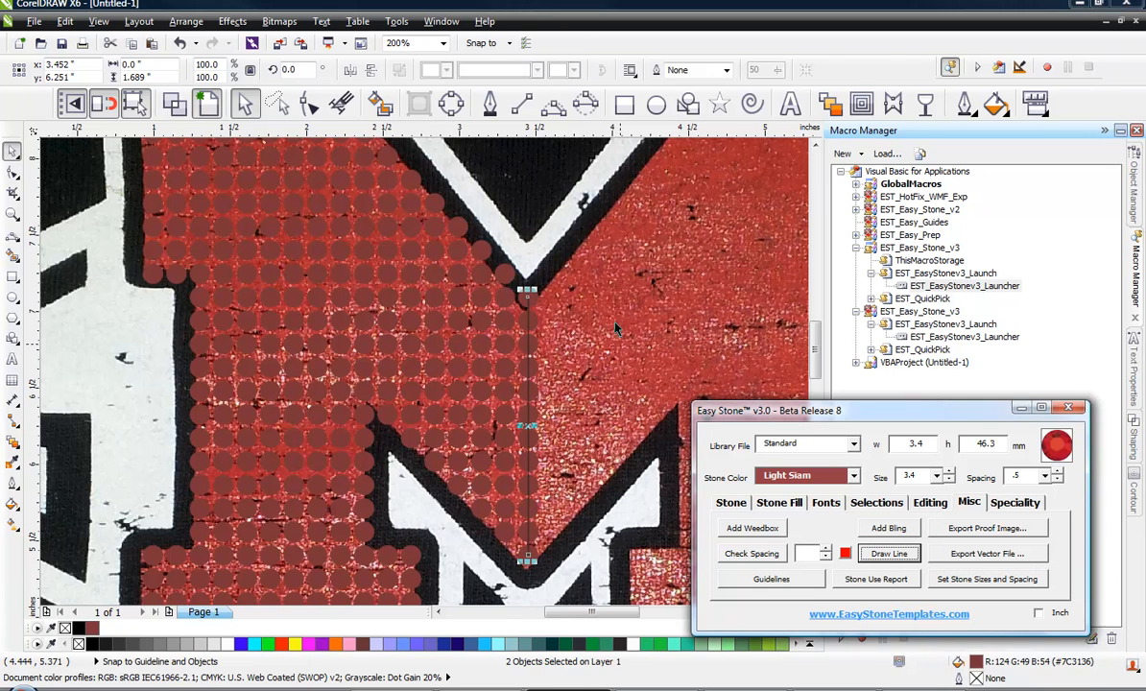
{"action": "key", "text": "Escape"}
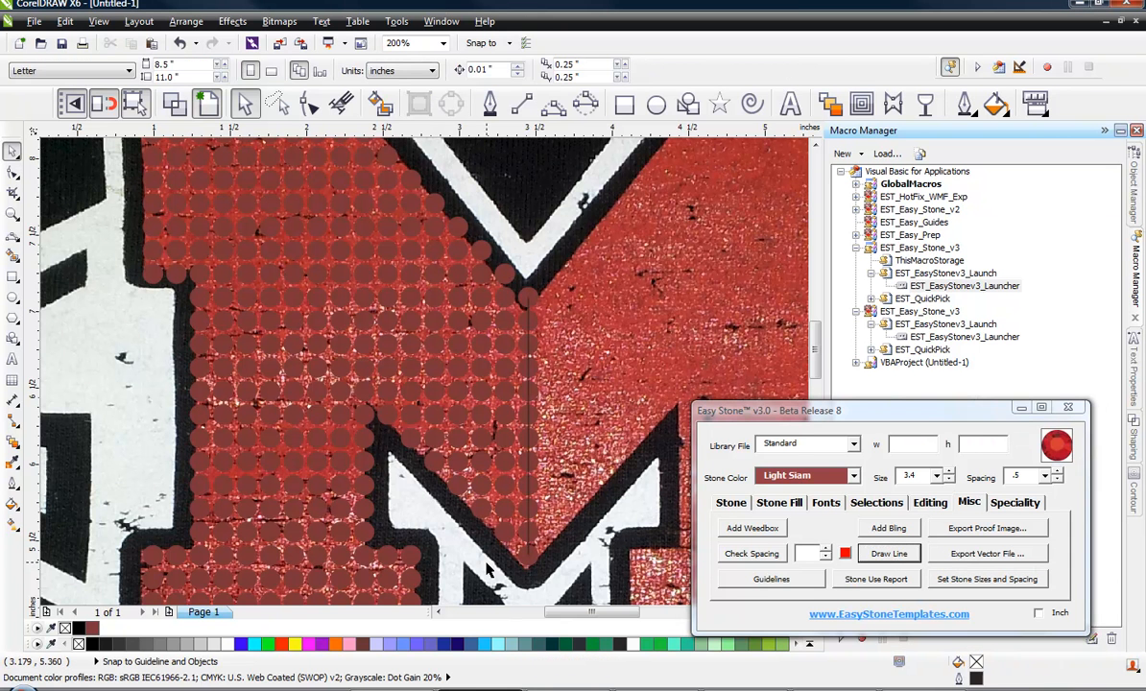
Draw a diagonal line from the centre column's bottom stone to the leg's inner-edge stone just above the lower notch's corner
{"action": "left_click", "coordinate": [529, 560]}
{"action": "left_click", "coordinate": [367, 390], "text": "shift"}
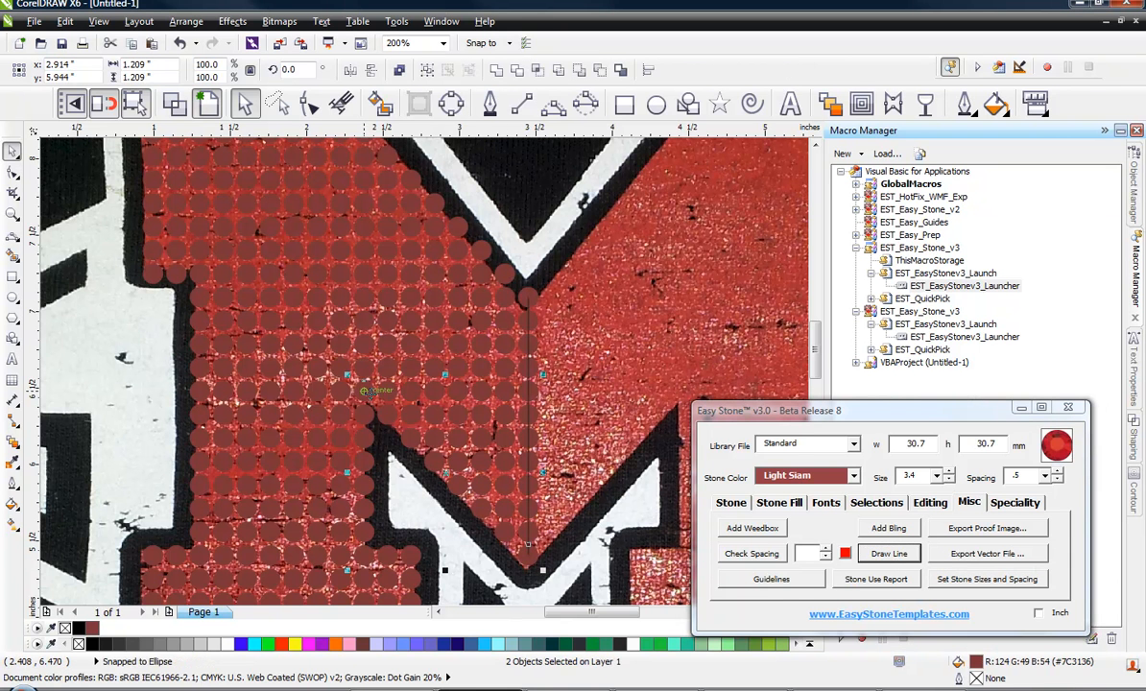
{"action": "left_click", "coordinate": [887, 554]}
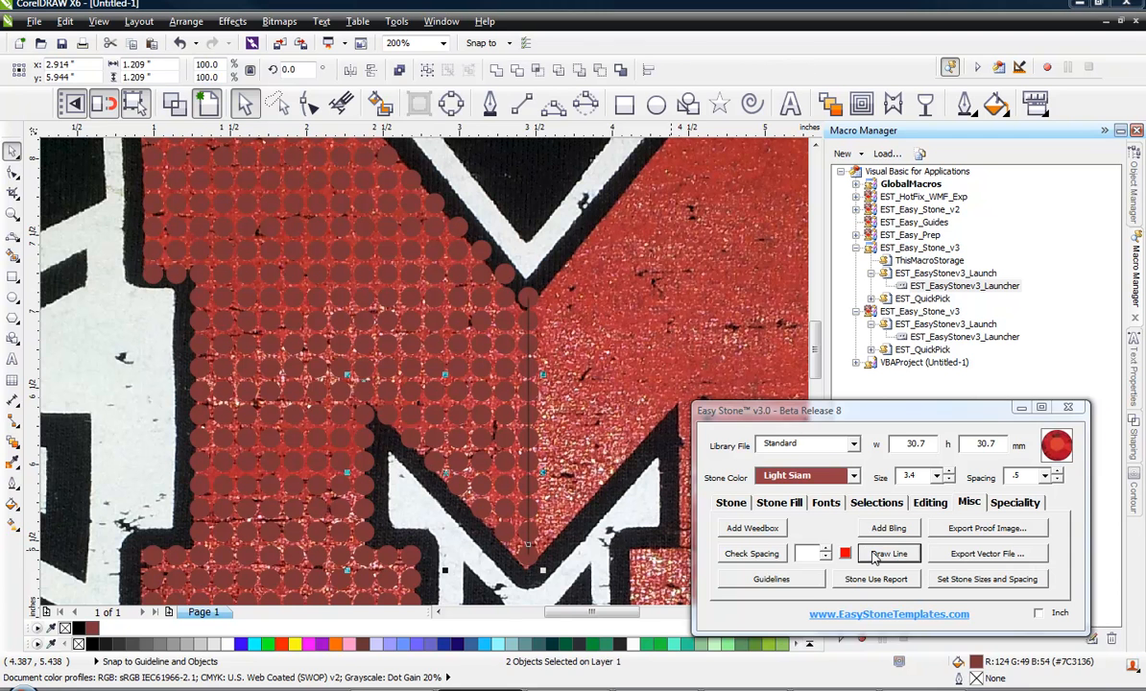
Draw lines with Draw Line down the leg's inner edge stones and across the foot's inner ledge to its corner stone
{"action": "left_click", "coordinate": [364, 391]}
{"action": "left_click", "coordinate": [364, 561], "text": "shift"}
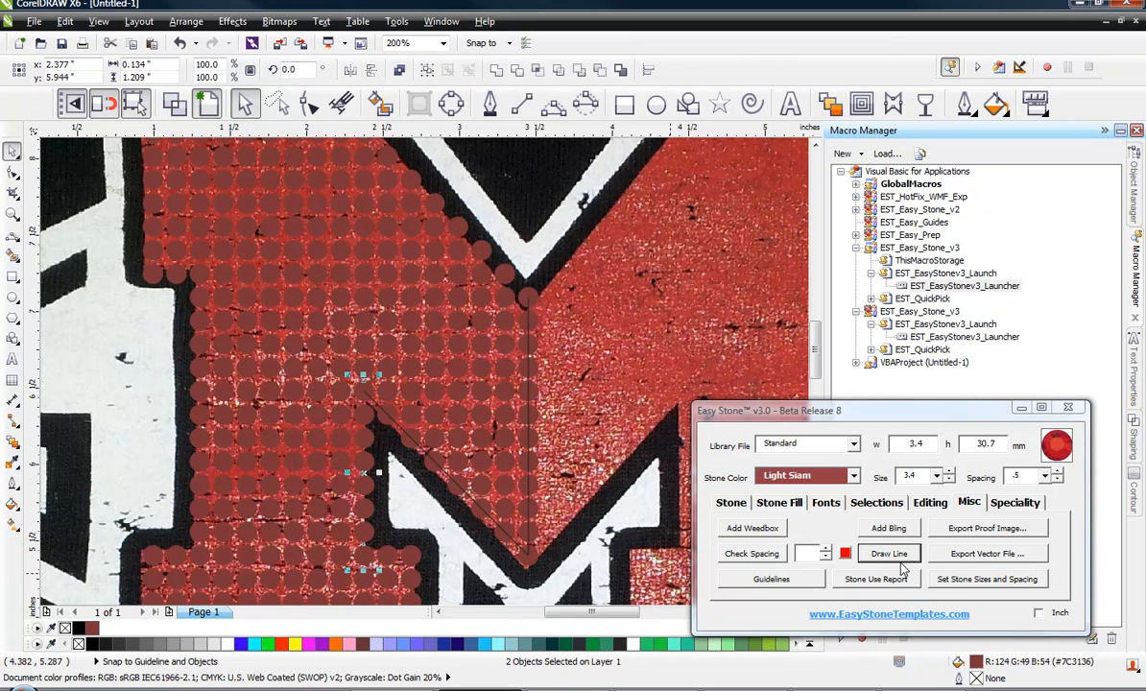
{"action": "left_click", "coordinate": [889, 554]}
{"action": "left_click", "coordinate": [472, 525]}
{"action": "scroll", "coordinate": [392, 415], "scroll_direction": "down", "scroll_amount": 1}
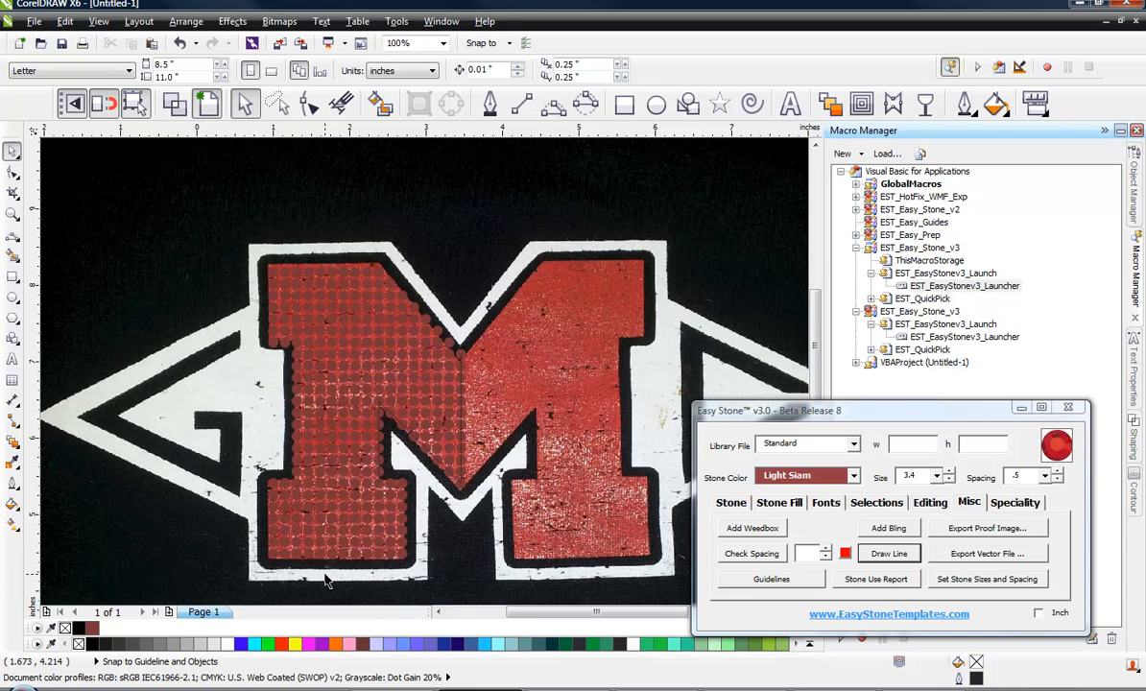
{"action": "scroll", "coordinate": [355, 577], "scroll_direction": "up", "scroll_amount": 1}
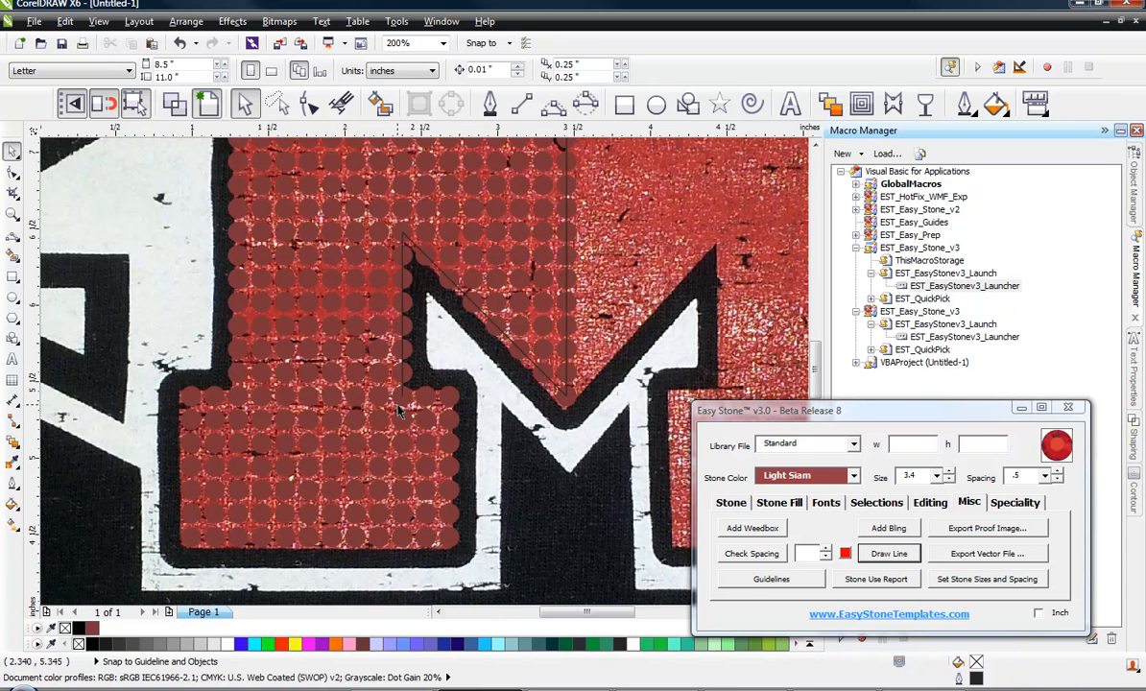
{"action": "left_click", "coordinate": [394, 393]}
{"action": "left_click", "coordinate": [453, 394], "text": "shift"}
{"action": "left_click", "coordinate": [889, 554]}
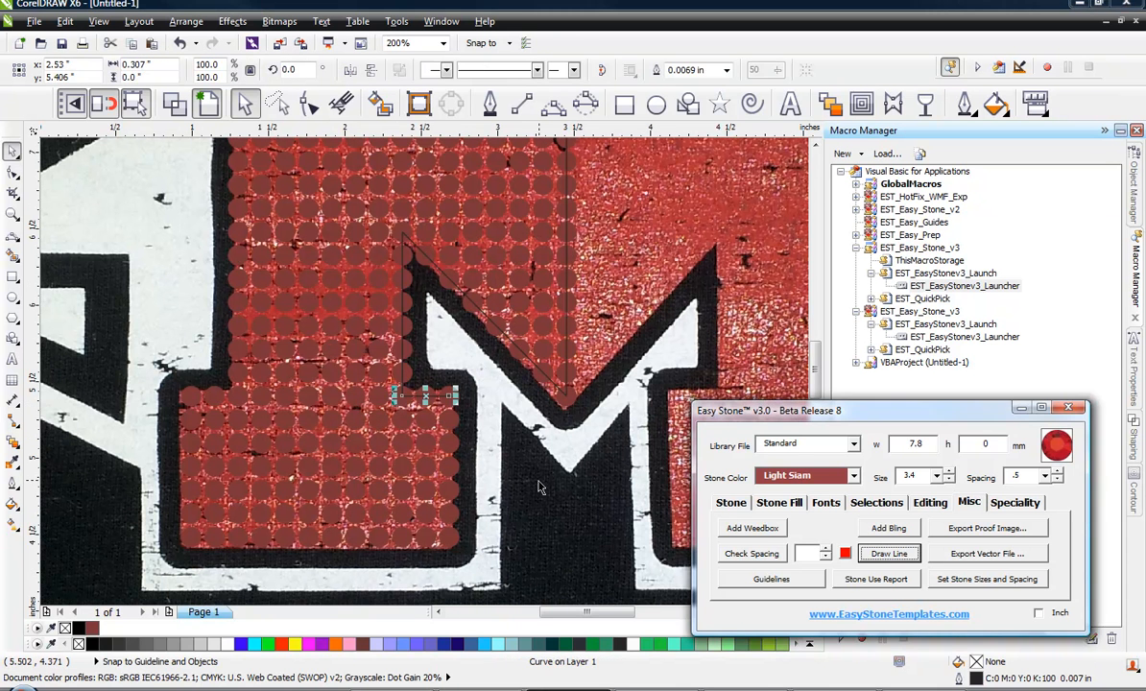
Draw lines between the corner stones along the foot's inner side and along its bottom row
{"action": "left_click", "coordinate": [434, 386]}
{"action": "left_click", "coordinate": [434, 540], "text": "shift"}
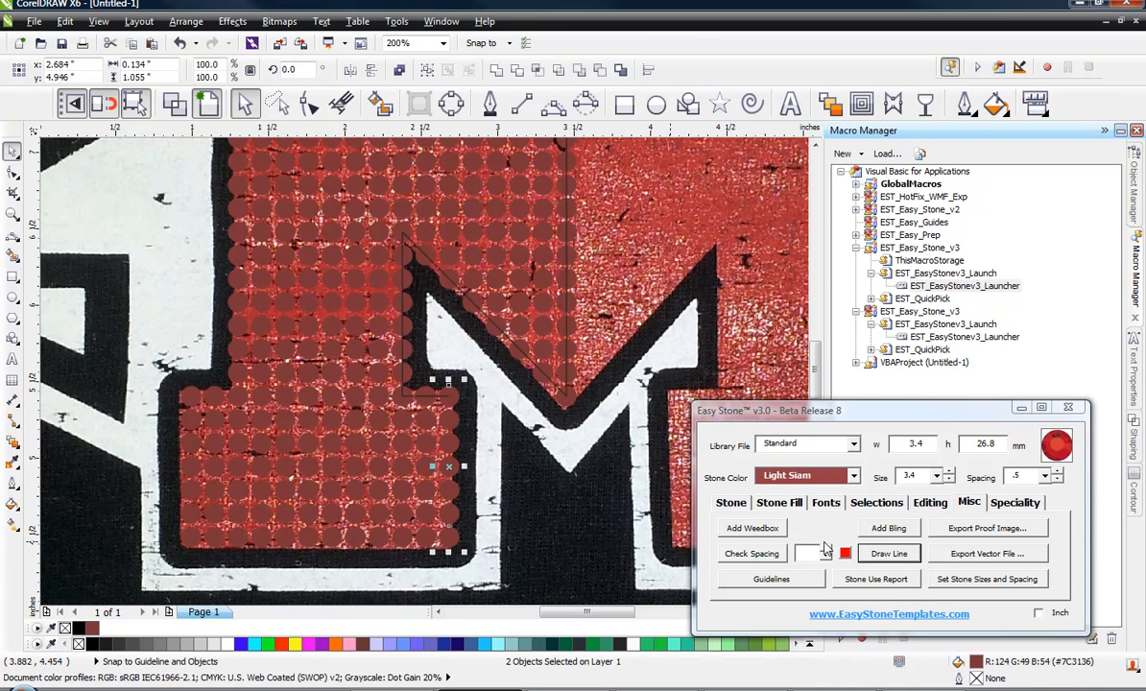
{"action": "left_click", "coordinate": [889, 554]}
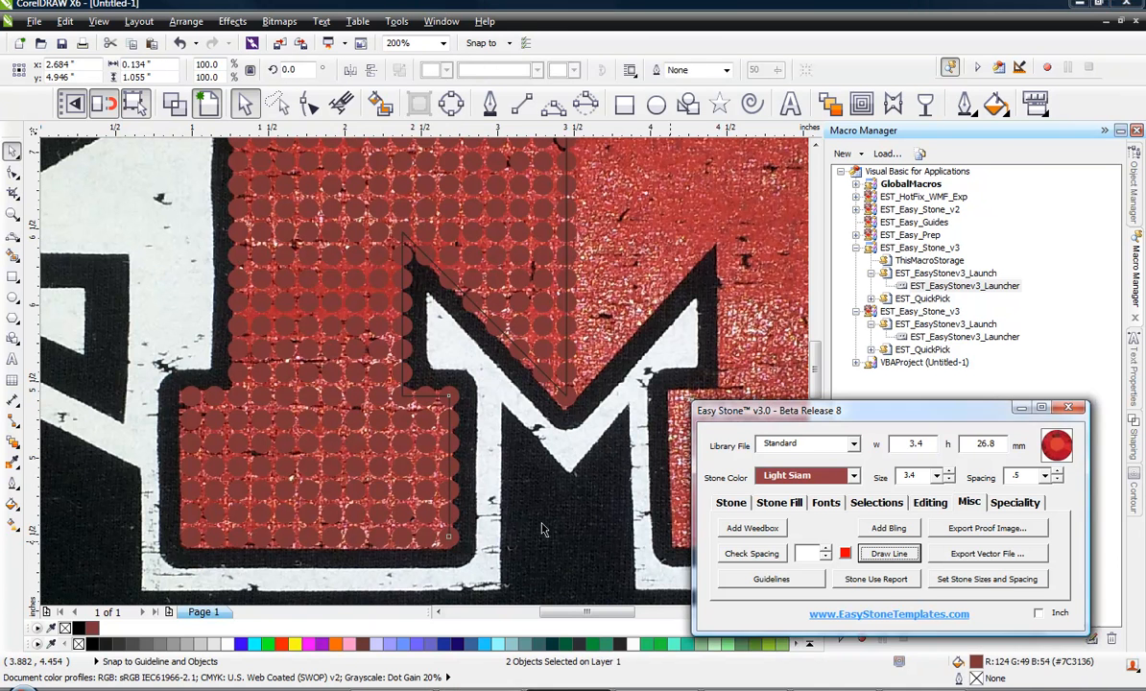
{"action": "left_click", "coordinate": [451, 540]}
{"action": "left_click", "coordinate": [188, 537], "text": "shift"}
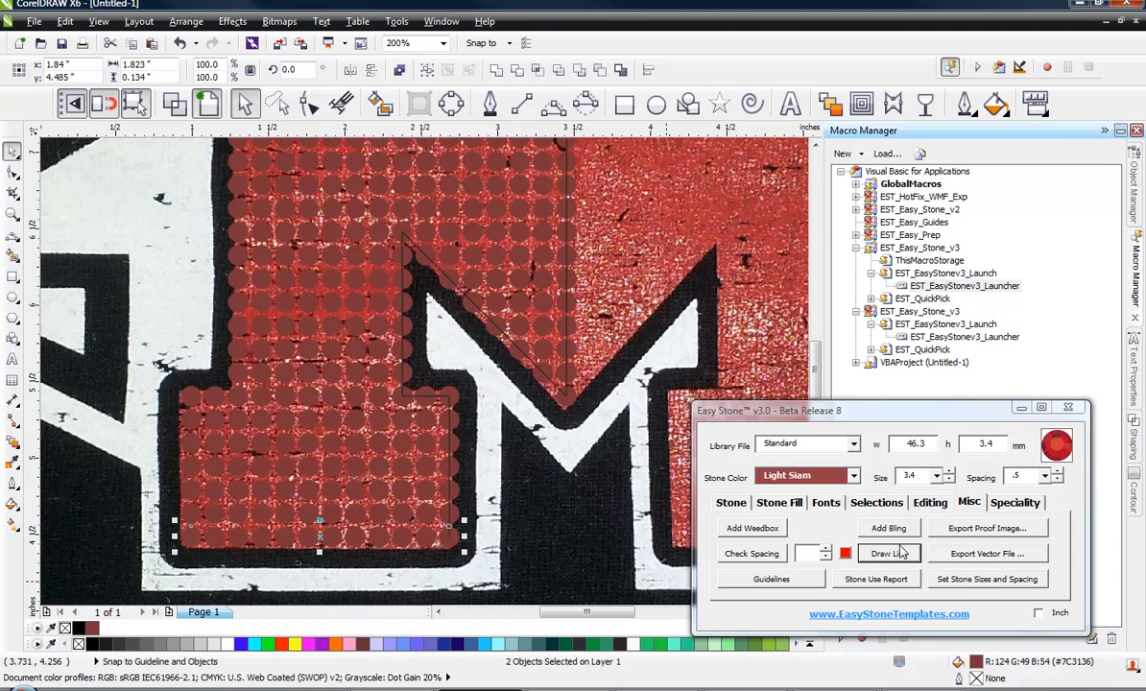
{"action": "left_click", "coordinate": [900, 554]}
Draw lines between the corner stones up the foot's outer side and across its short outer ledge to the leg
{"action": "left_click", "coordinate": [188, 543]}
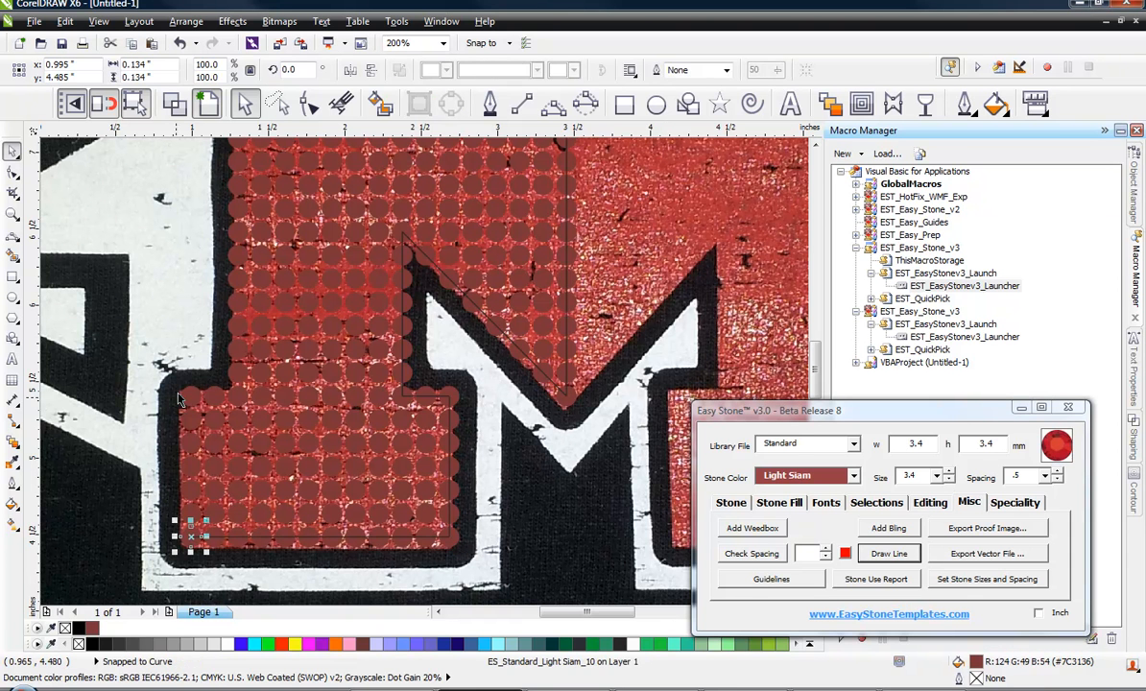
{"action": "left_click", "coordinate": [189, 393], "text": "shift"}
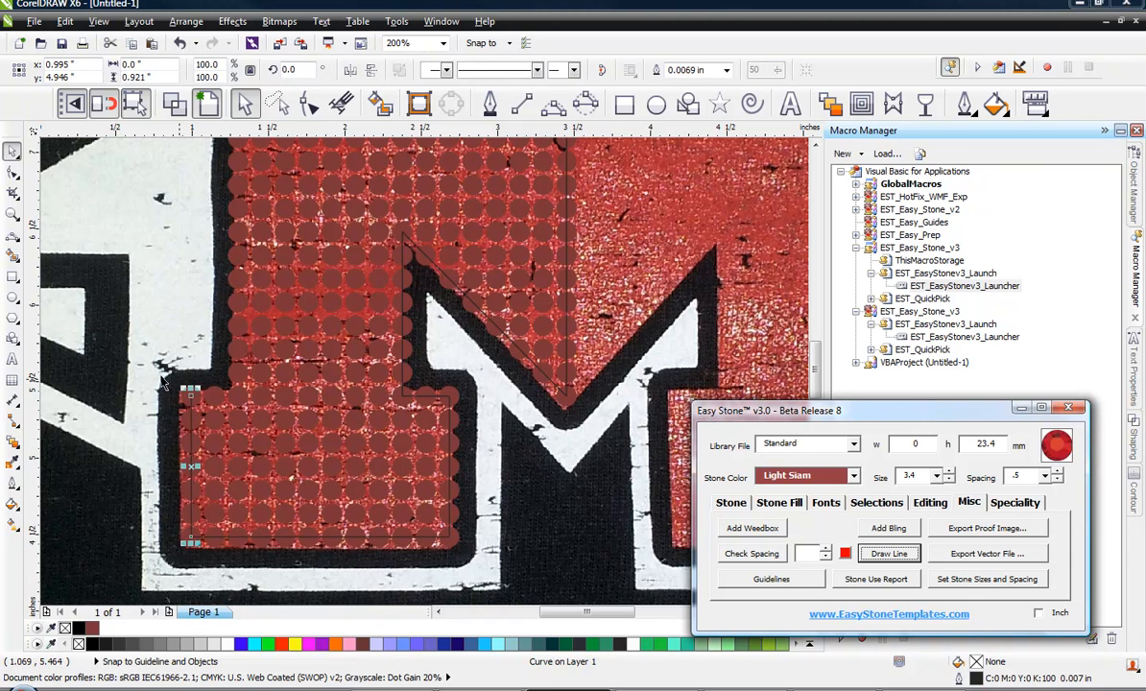
{"action": "left_click", "coordinate": [187, 393]}
{"action": "left_click", "coordinate": [187, 401]}
{"action": "left_click", "coordinate": [237, 396], "text": "shift"}
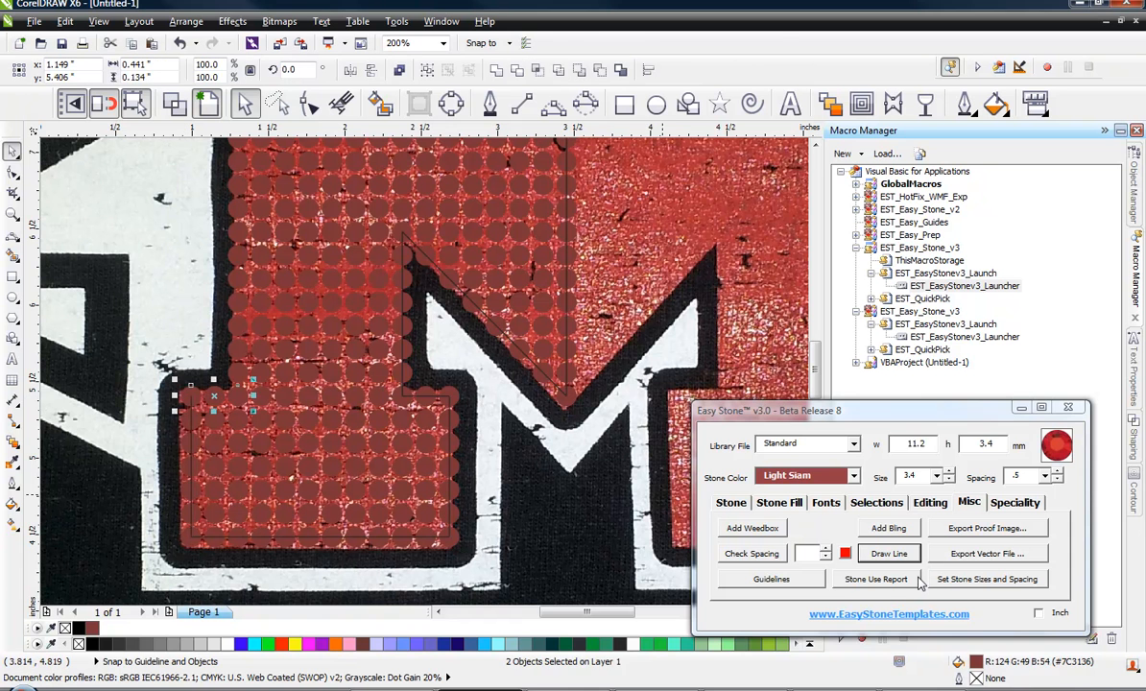
{"action": "left_click", "coordinate": [889, 554]}
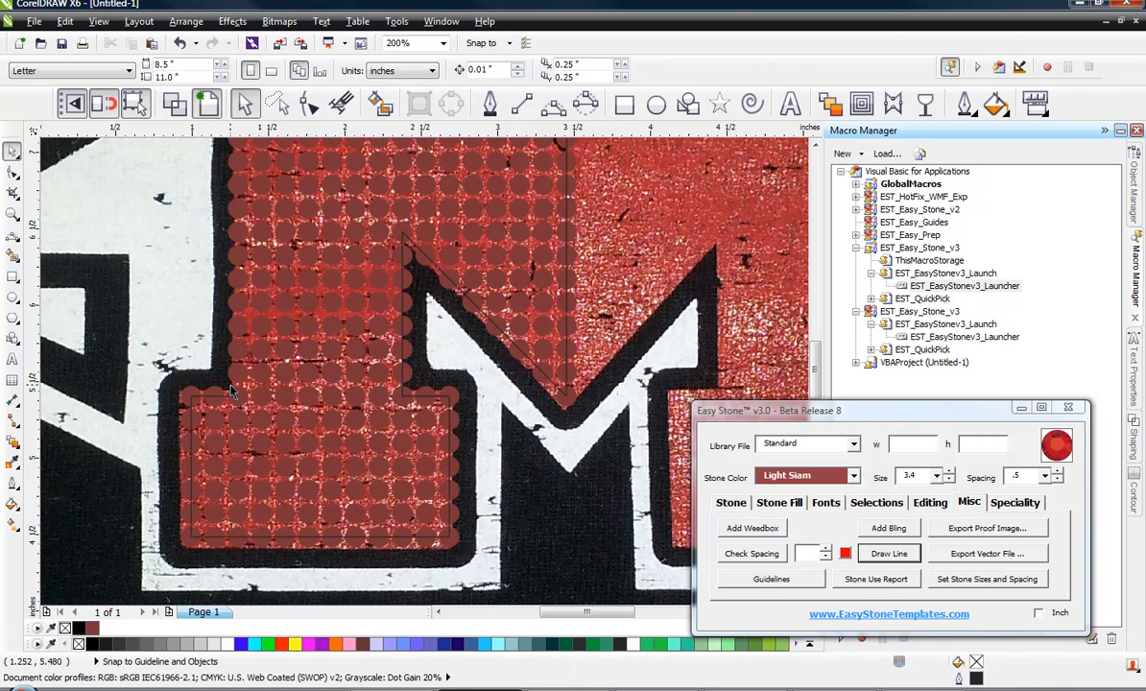
Draw a vertical line along the leg's outer edge from the foot's ledge stone to the upper serif's underside stone
{"action": "left_click", "coordinate": [232, 391]}
{"action": "scroll", "coordinate": [231, 386], "scroll_direction": "down", "scroll_amount": 1}
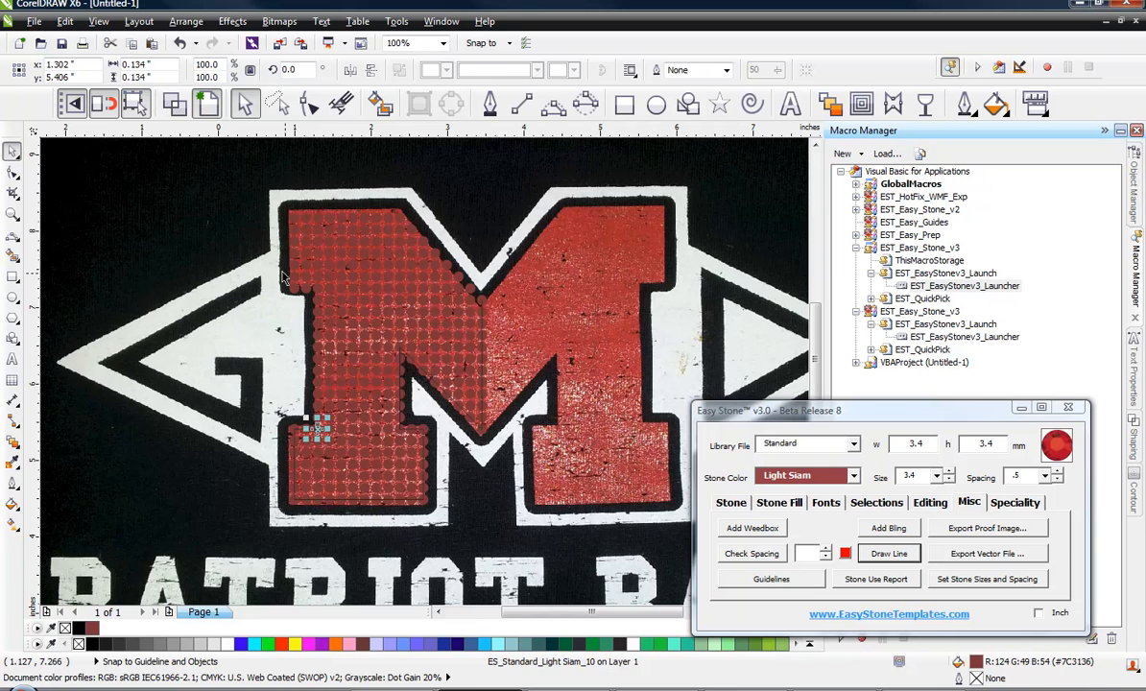
{"action": "scroll", "coordinate": [283, 278], "scroll_direction": "up", "scroll_amount": 2}
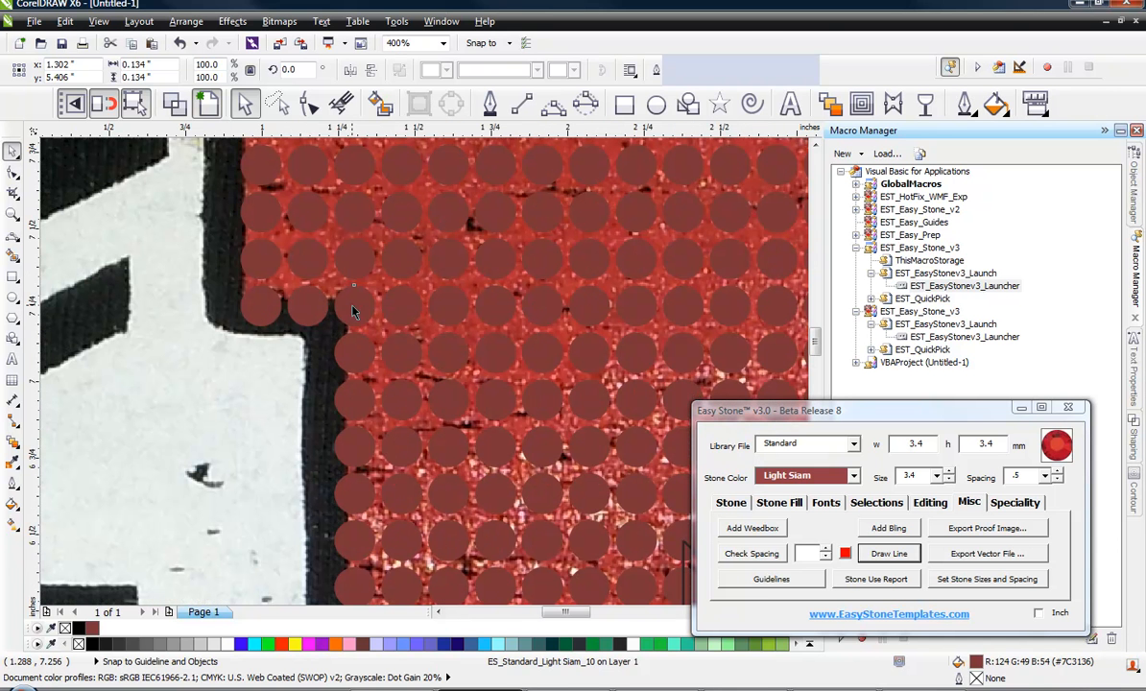
{"action": "left_click", "coordinate": [353, 311], "text": "shift"}
{"action": "left_click", "coordinate": [879, 551]}
{"action": "left_click", "coordinate": [302, 368]}
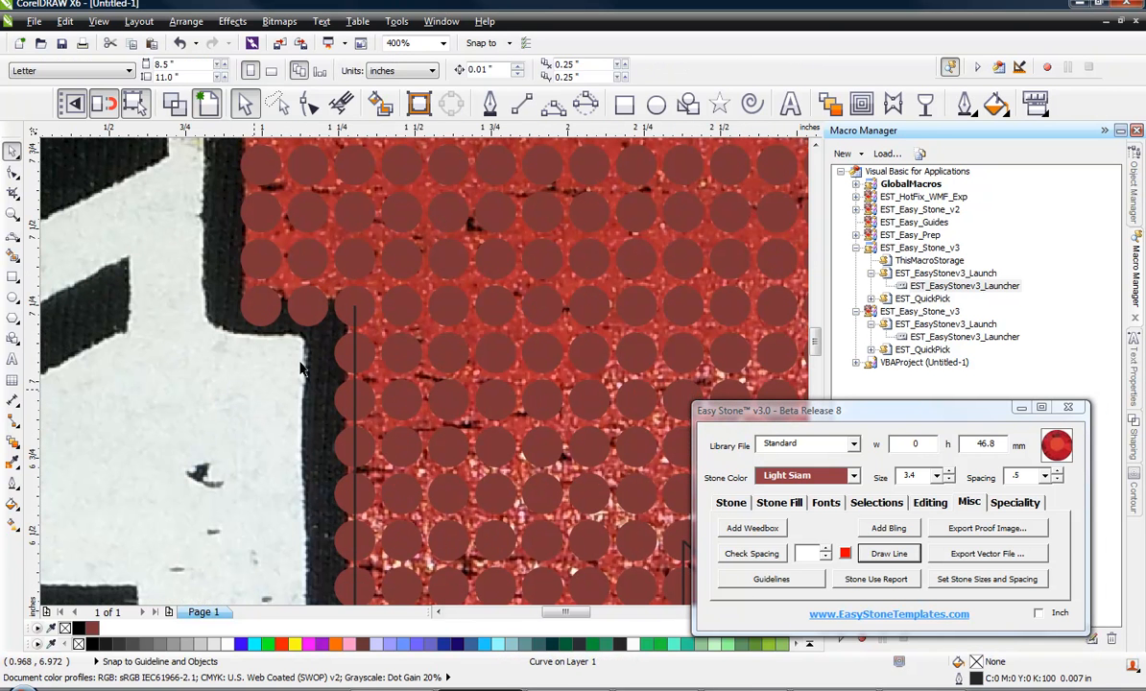
Draw lines between the corner stones along the upper serif's underside, outer side and top row
{"action": "left_click", "coordinate": [261, 308]}
{"action": "left_click", "coordinate": [353, 307], "text": "shift"}
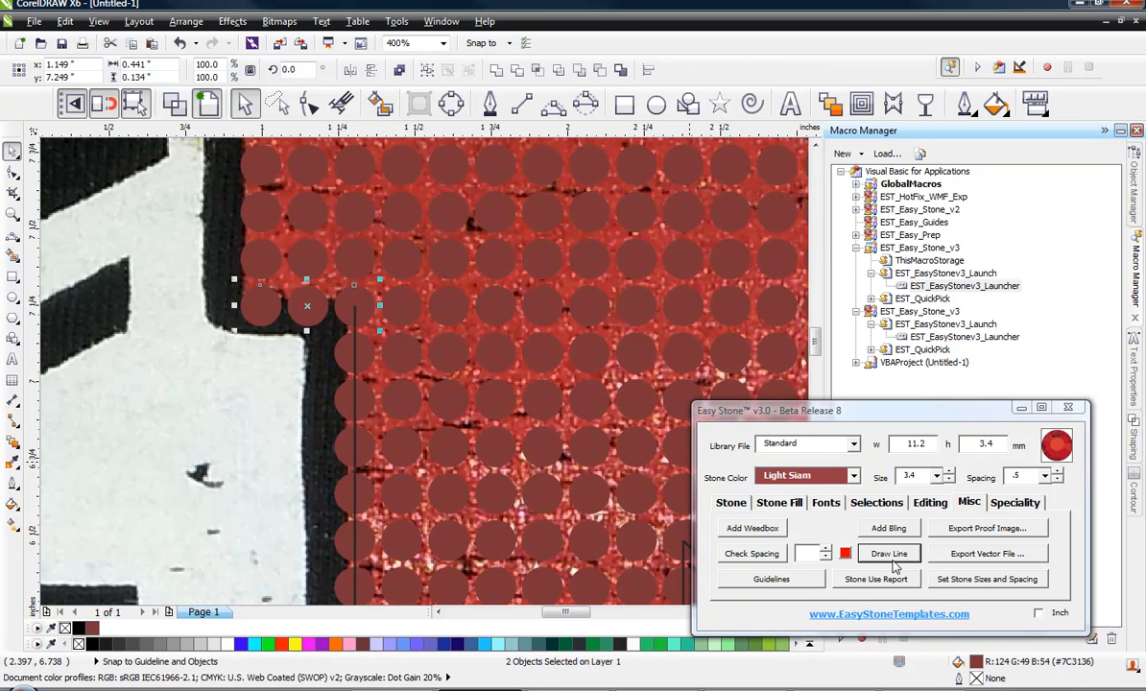
{"action": "left_click", "coordinate": [889, 554]}
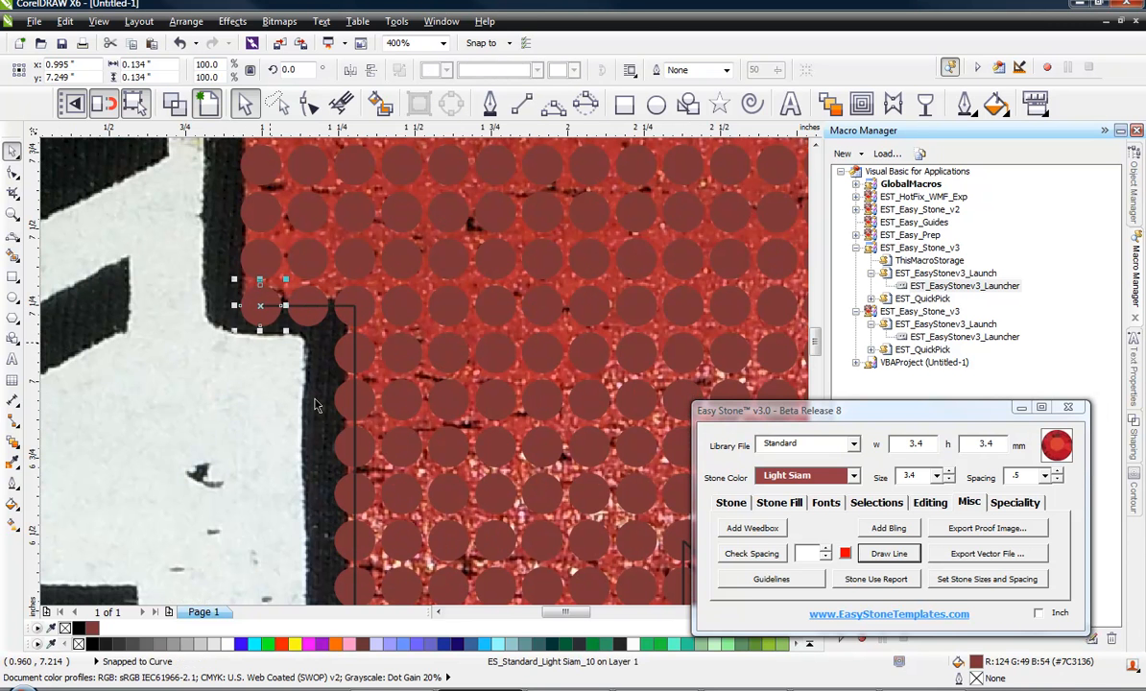
{"action": "scroll", "coordinate": [317, 405], "scroll_direction": "down", "scroll_amount": 2}
{"action": "left_click", "coordinate": [291, 227], "text": "shift"}
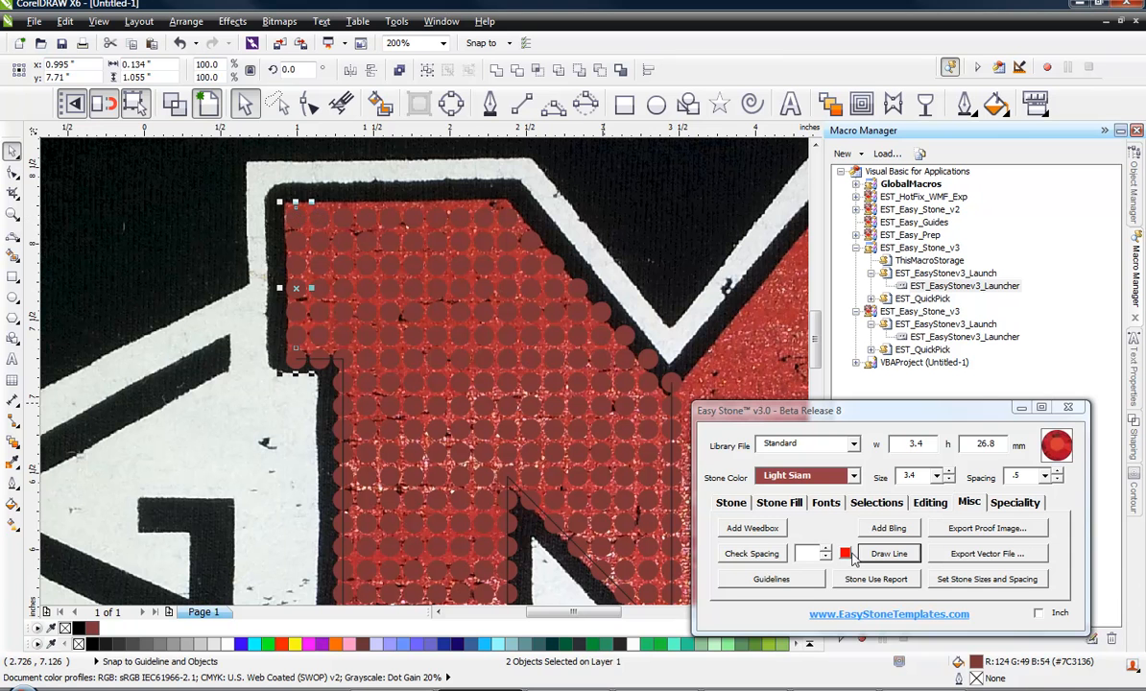
{"action": "left_click", "coordinate": [889, 554]}
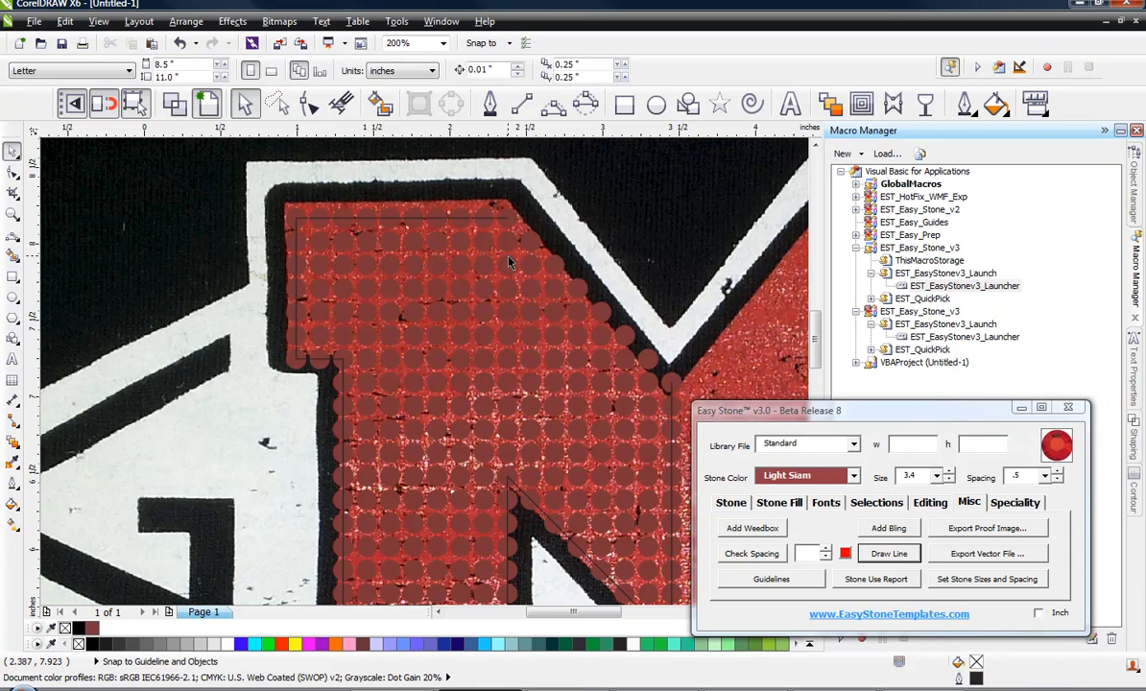
Draw a diagonal line from the top row's inner end stone to the centre column's top stone at the V notch
{"action": "left_click", "coordinate": [481, 206]}
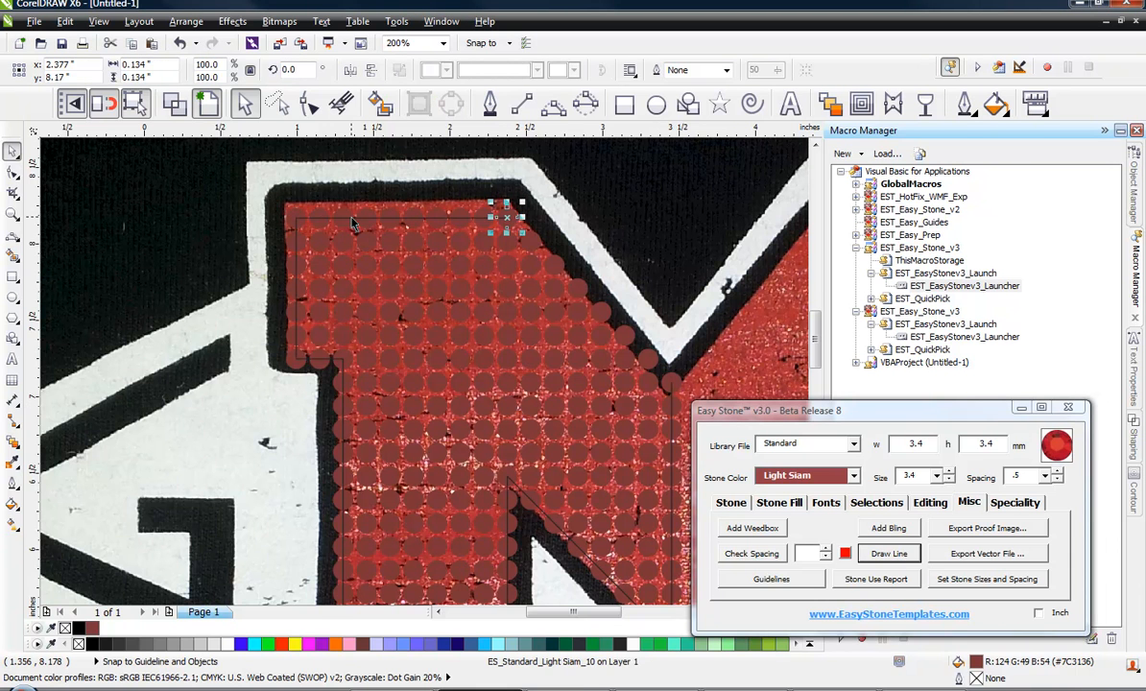
{"action": "scroll", "coordinate": [353, 223], "scroll_direction": "down", "scroll_amount": 2}
{"action": "scroll", "coordinate": [526, 335], "scroll_direction": "up", "scroll_amount": 2}
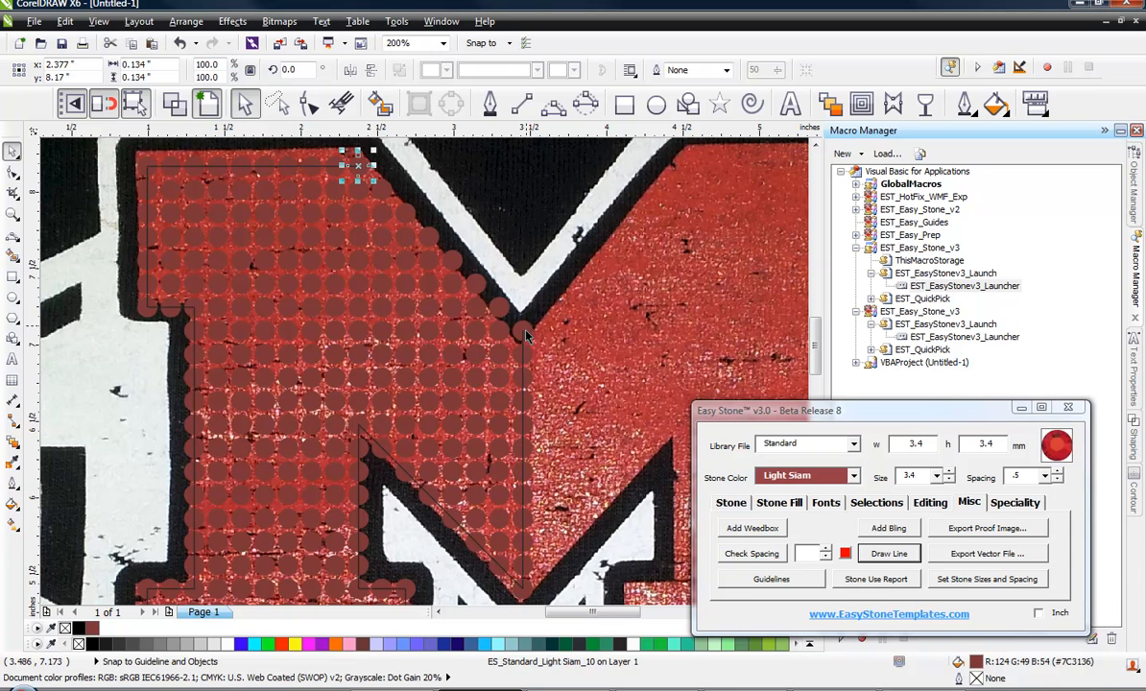
{"action": "left_click", "coordinate": [526, 334], "text": "shift"}
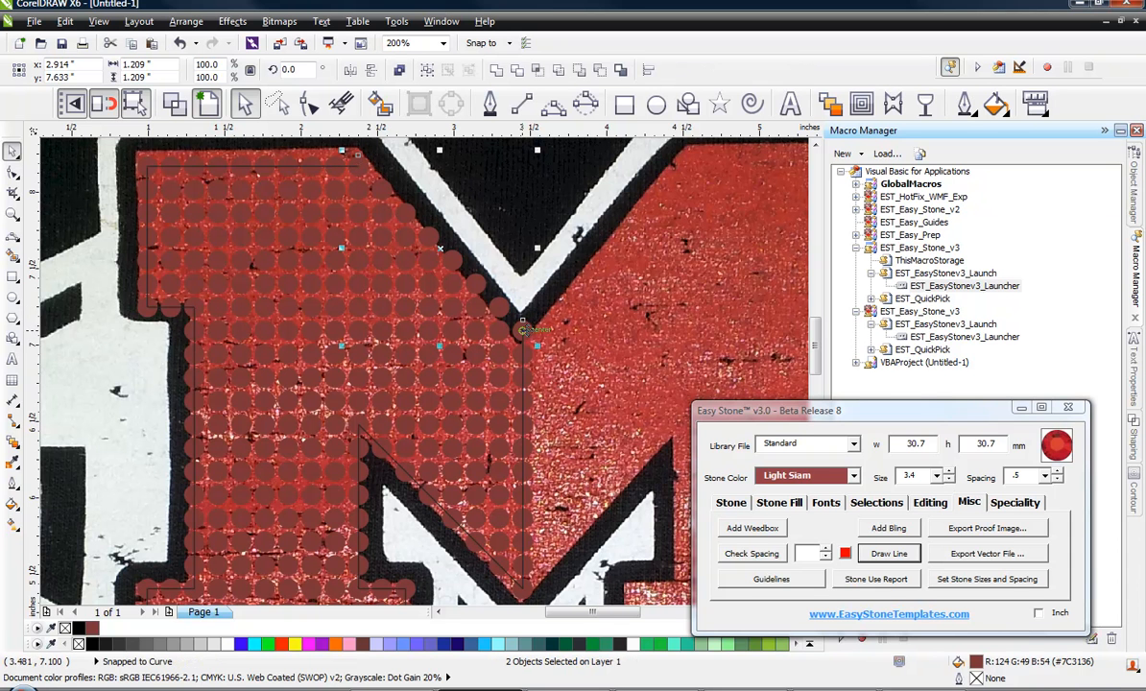
{"action": "left_click", "coordinate": [887, 529]}
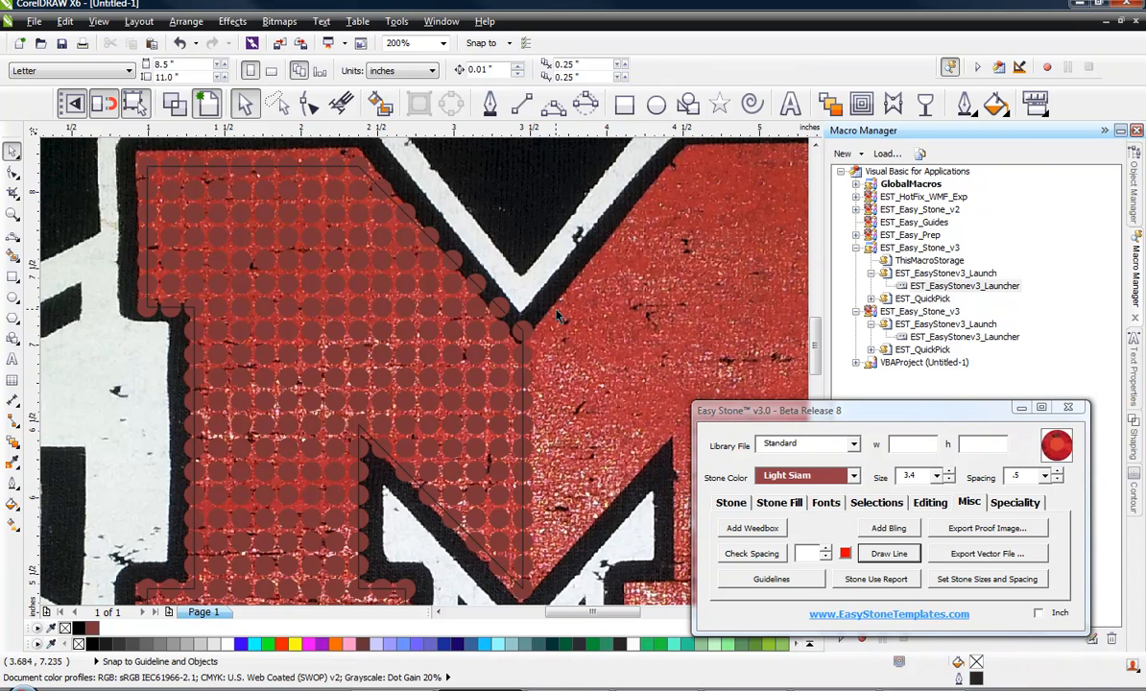
Mark the vertical centre line as the reference object for Easy Stone selections
{"action": "scroll", "coordinate": [530, 321], "scroll_direction": "down", "scroll_amount": 1}
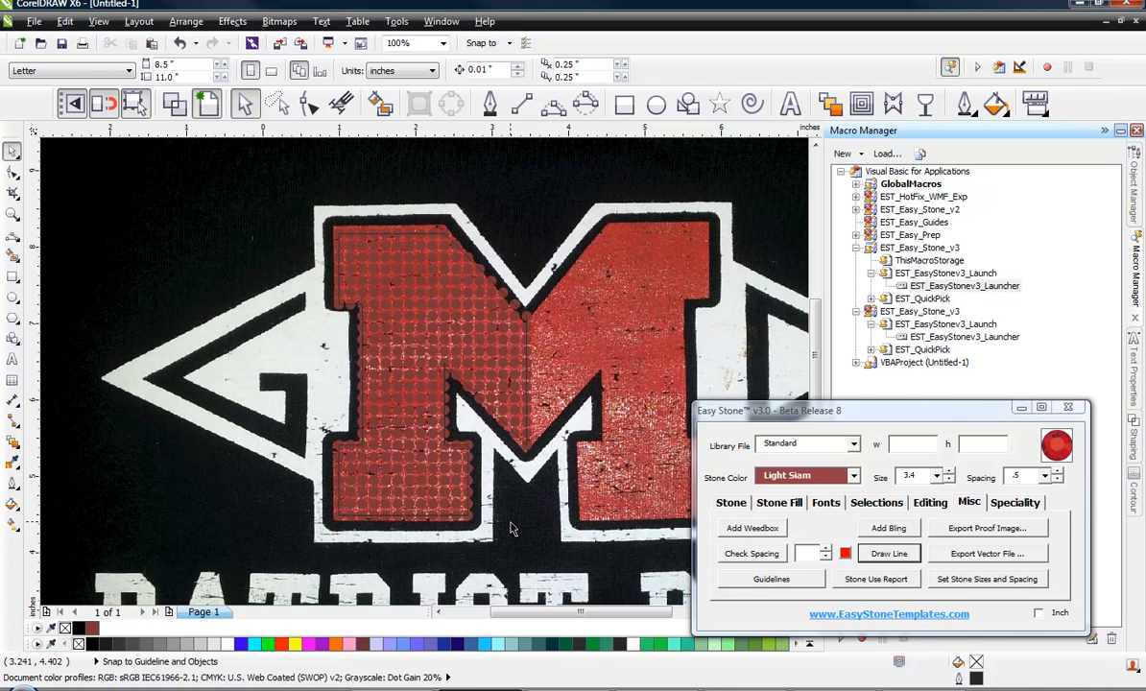
{"action": "scroll", "coordinate": [526, 347], "scroll_direction": "up", "scroll_amount": 2}
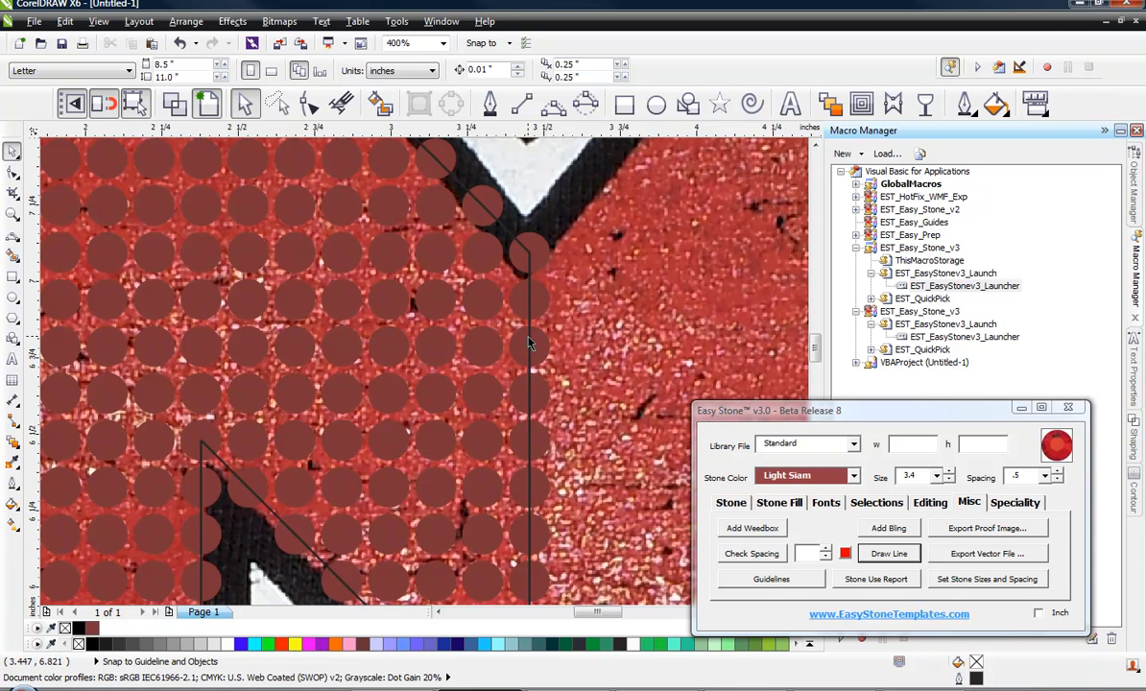
{"action": "left_click", "coordinate": [530, 336]}
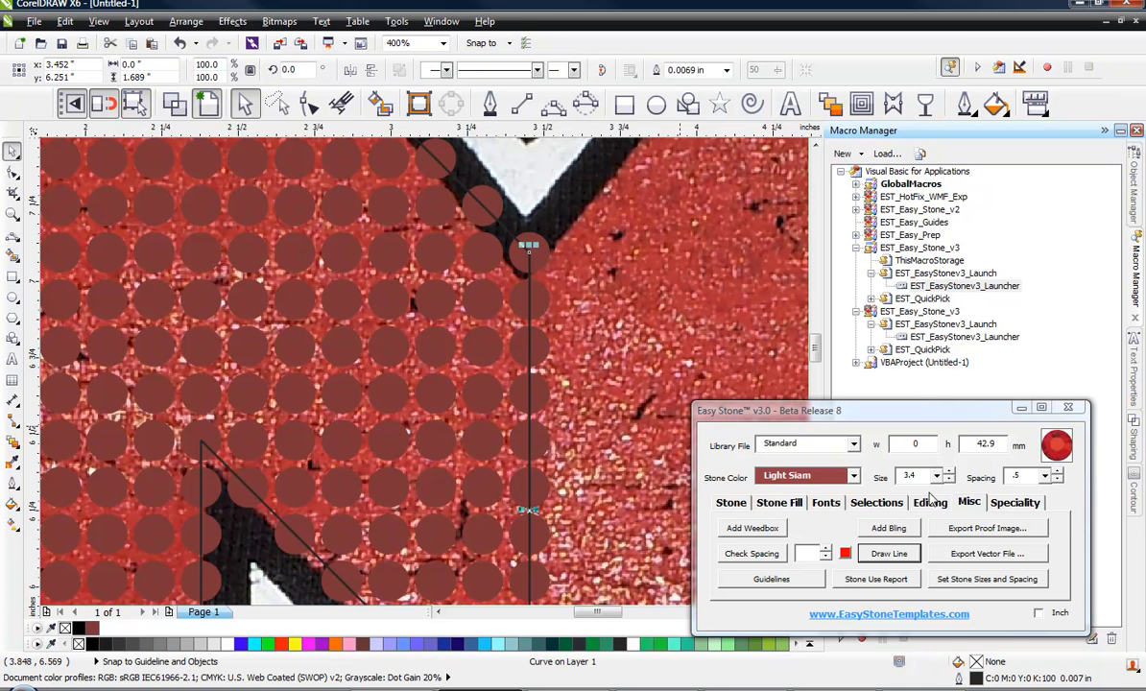
{"action": "left_click", "coordinate": [876, 502]}
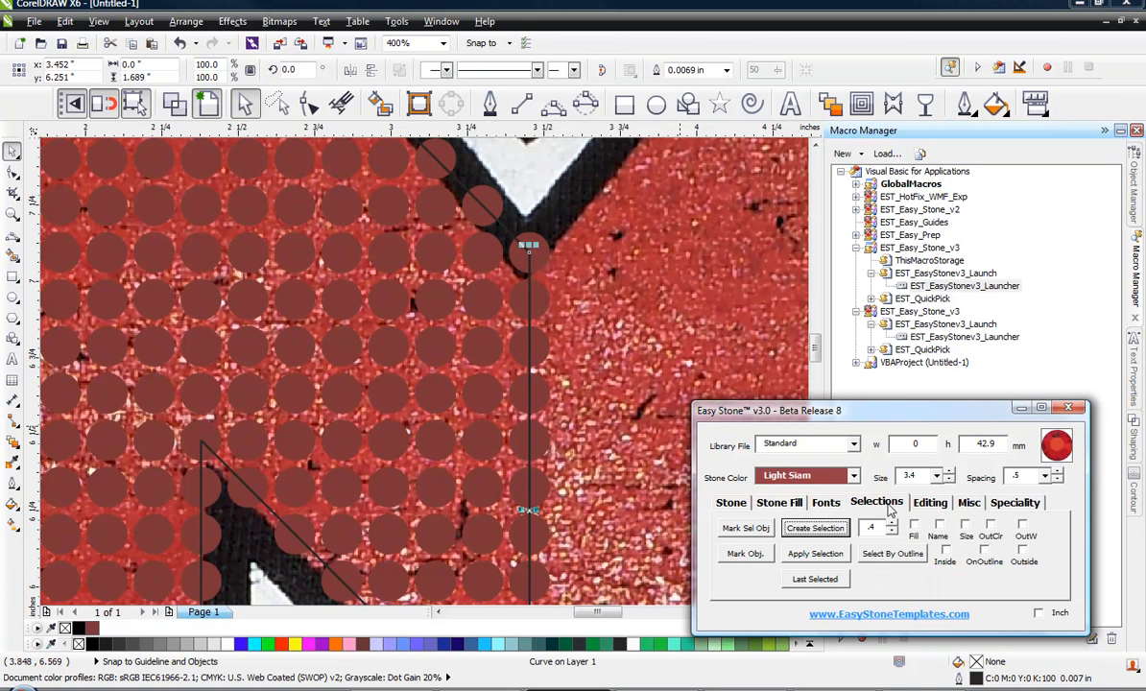
{"action": "left_click", "coordinate": [746, 528]}
Select everything in the M's filled half and create a selection of only the lines matching the marked outline colour
{"action": "scroll", "coordinate": [468, 261], "scroll_direction": "down", "scroll_amount": 4}
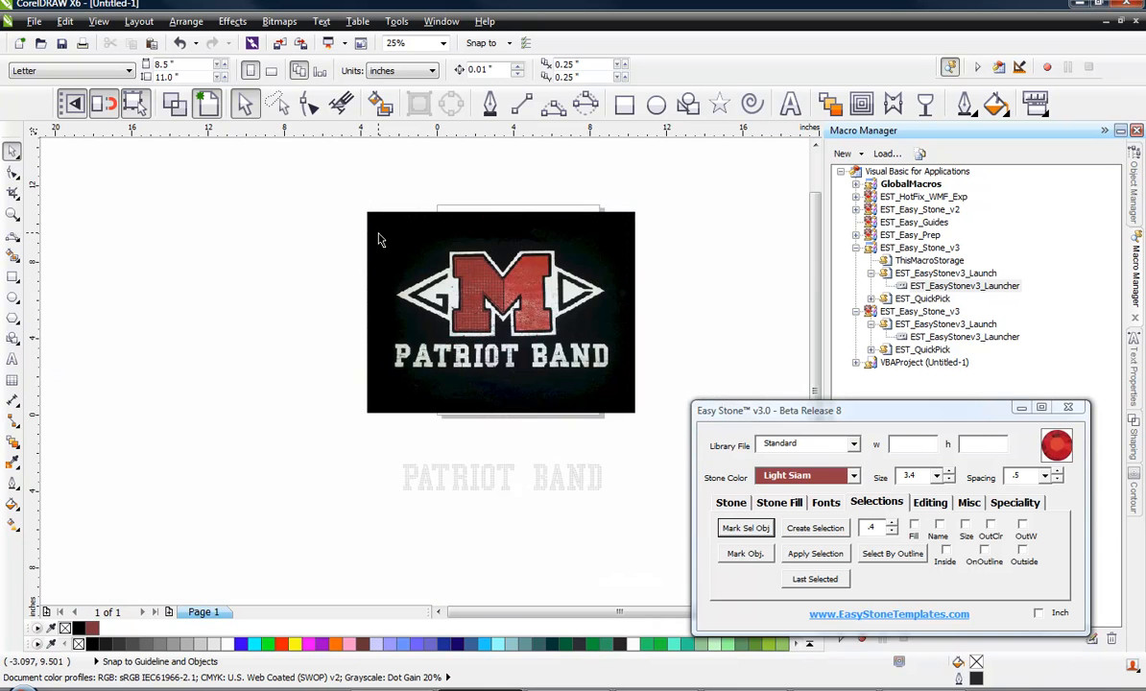
{"action": "left_click_drag", "start_coordinate": [379, 240], "coordinate": [519, 353]}
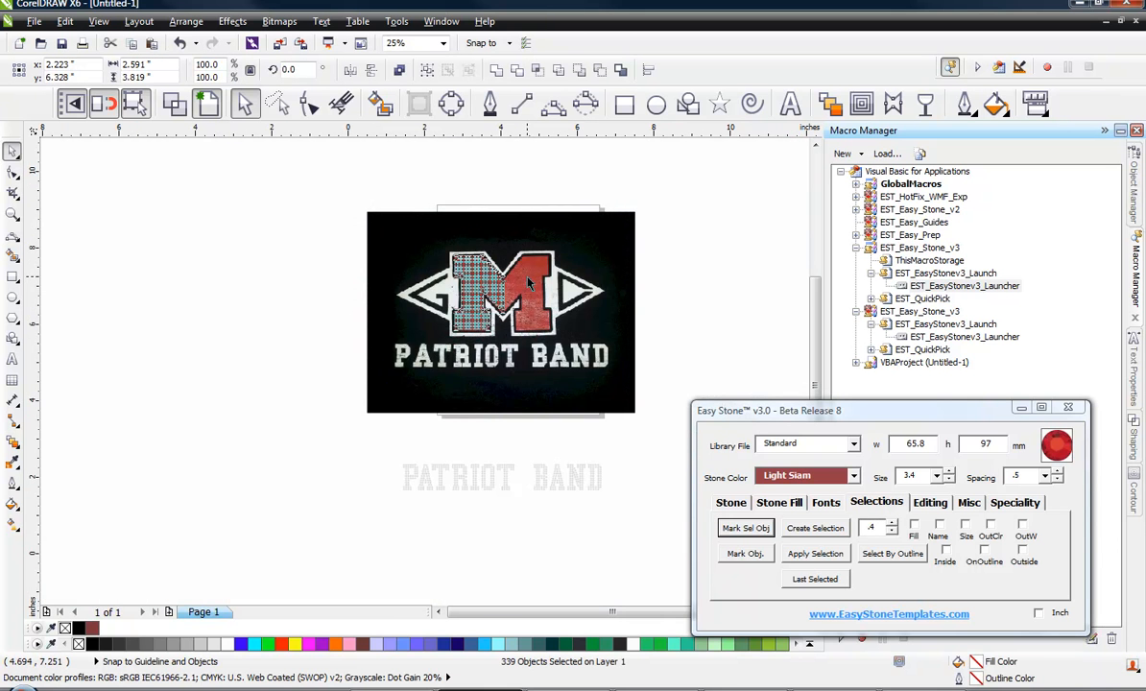
{"action": "scroll", "coordinate": [527, 282], "scroll_direction": "up", "scroll_amount": 1}
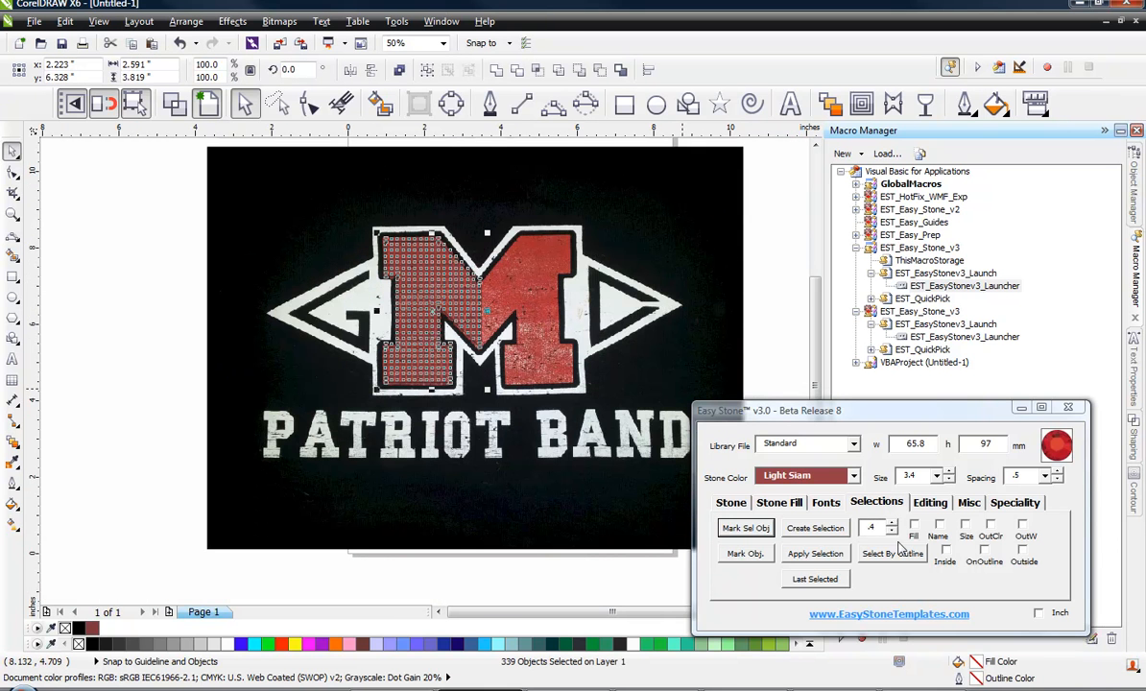
{"action": "left_click", "coordinate": [990, 525]}
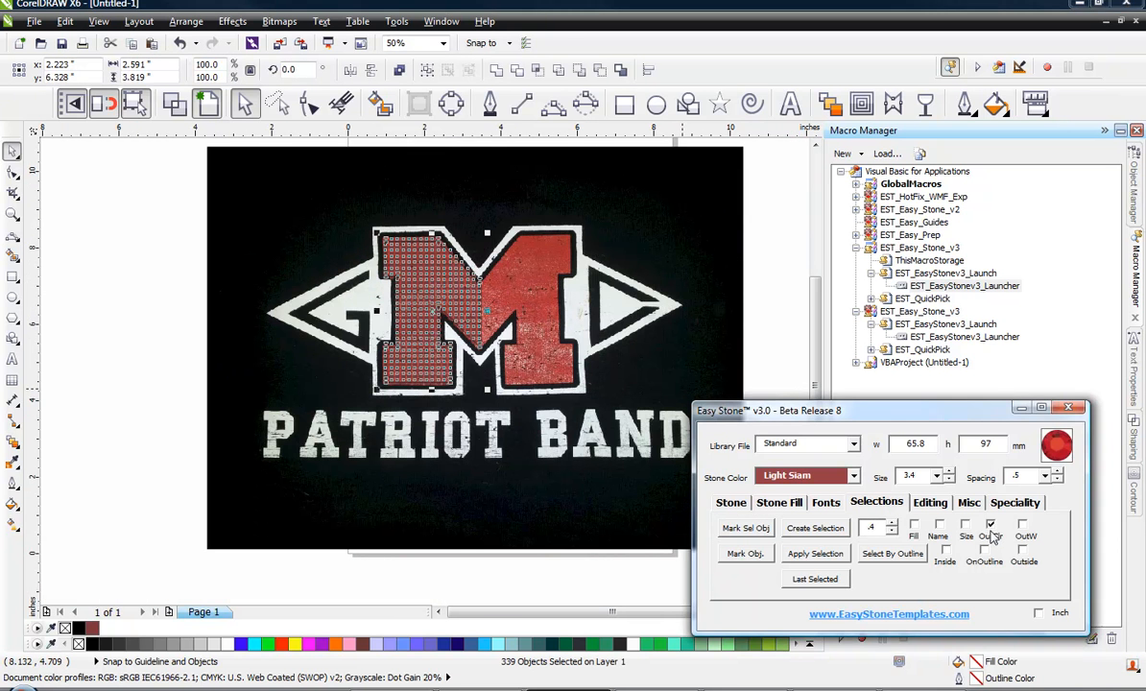
{"action": "left_click", "coordinate": [823, 530]}
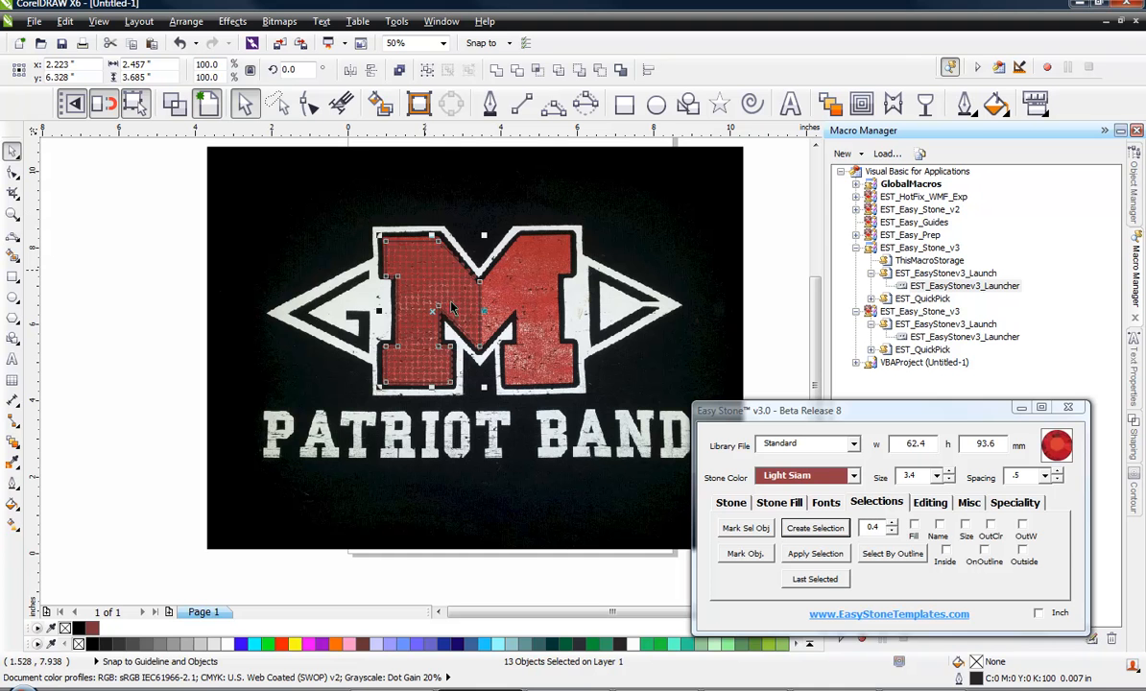
Join the selected line segments into one path with Join Paths and select the resulting outline along its top edge
{"action": "left_click", "coordinate": [929, 502]}
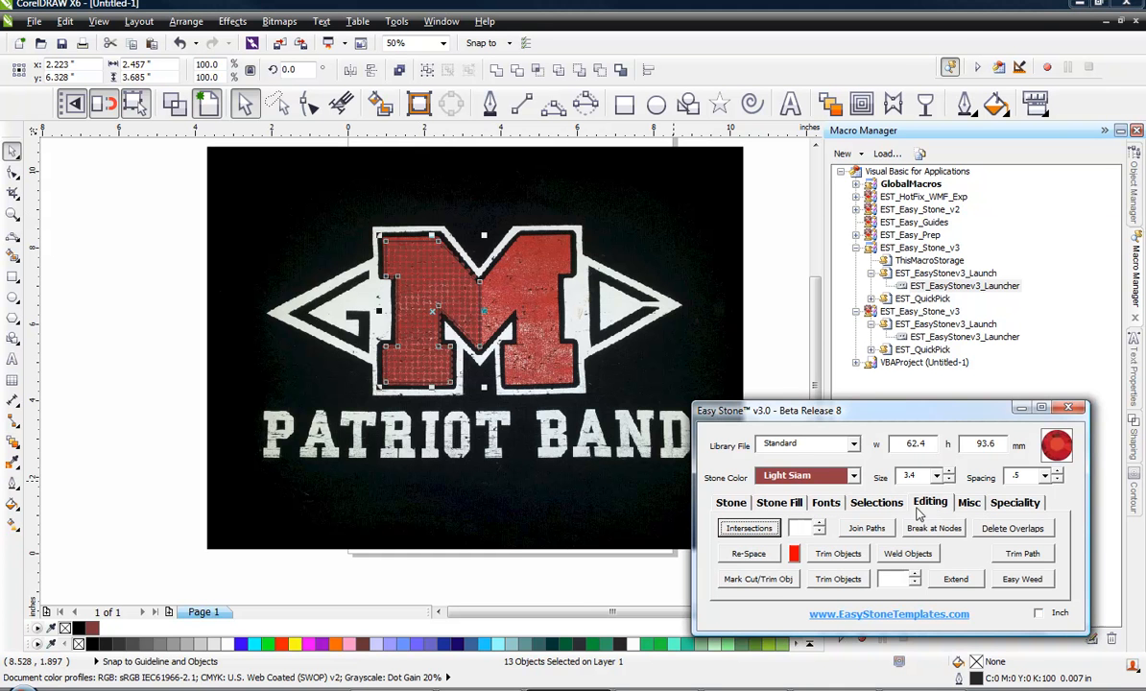
{"action": "left_click", "coordinate": [867, 529]}
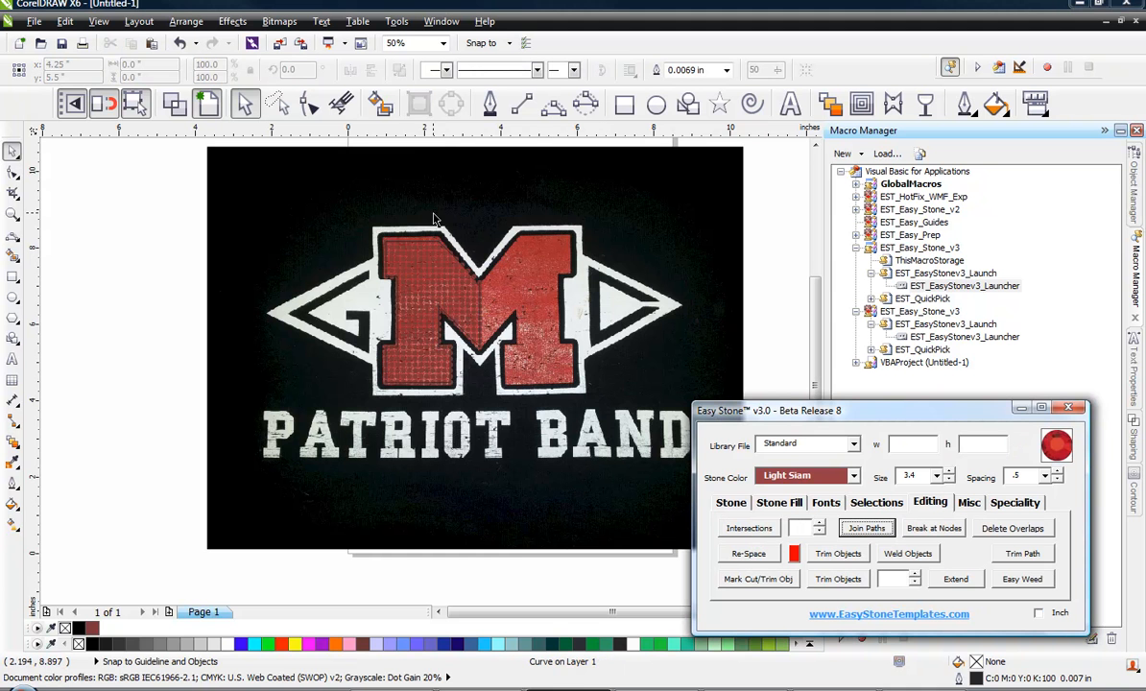
{"action": "key", "text": "Escape"}
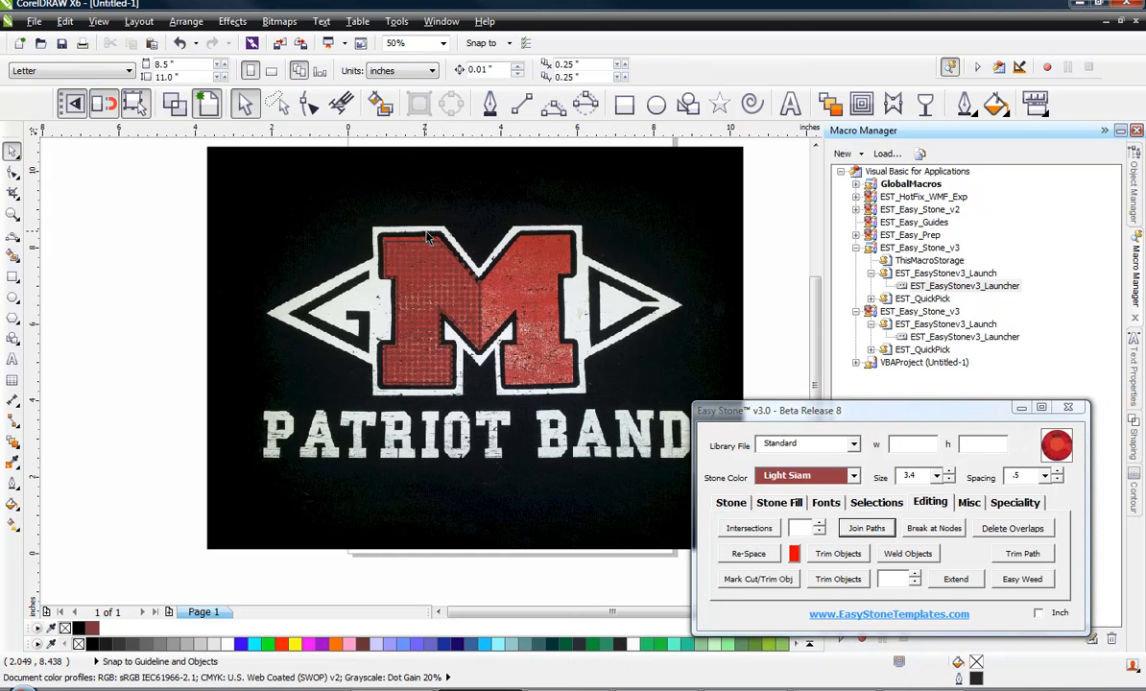
{"action": "scroll", "coordinate": [432, 251], "scroll_direction": "up", "scroll_amount": 3}
{"action": "left_click", "coordinate": [460, 316]}
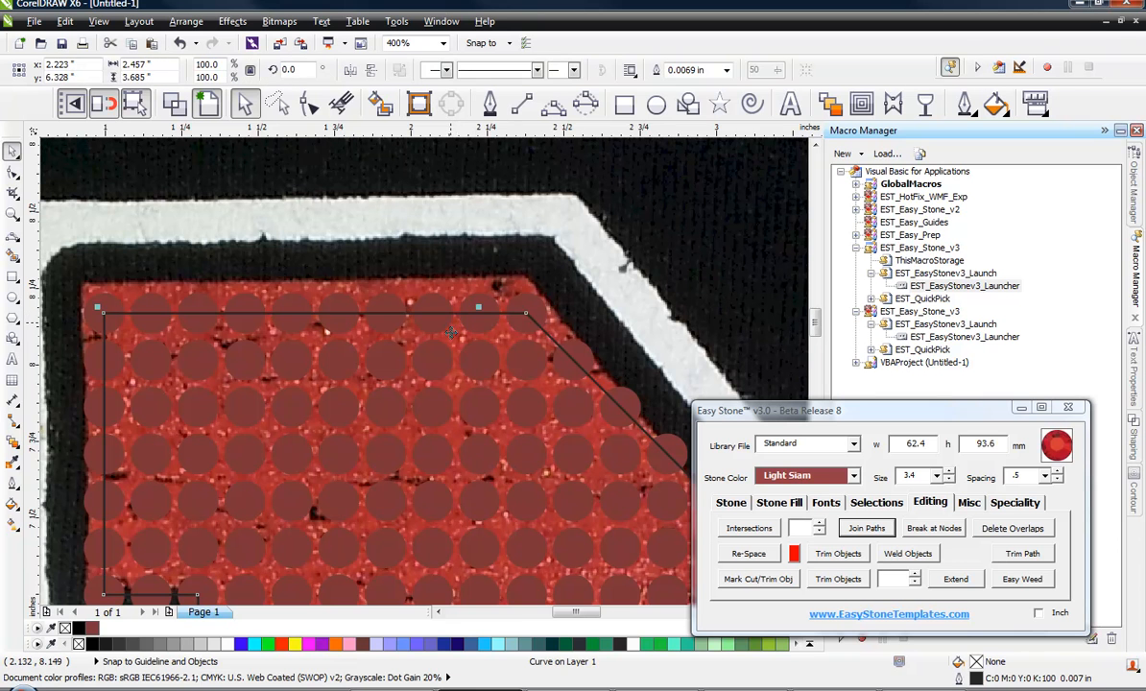
Fill the joined outline of the M's half with light cyan to test that it is closed, and undo the fill
{"action": "left_click", "coordinate": [499, 644]}
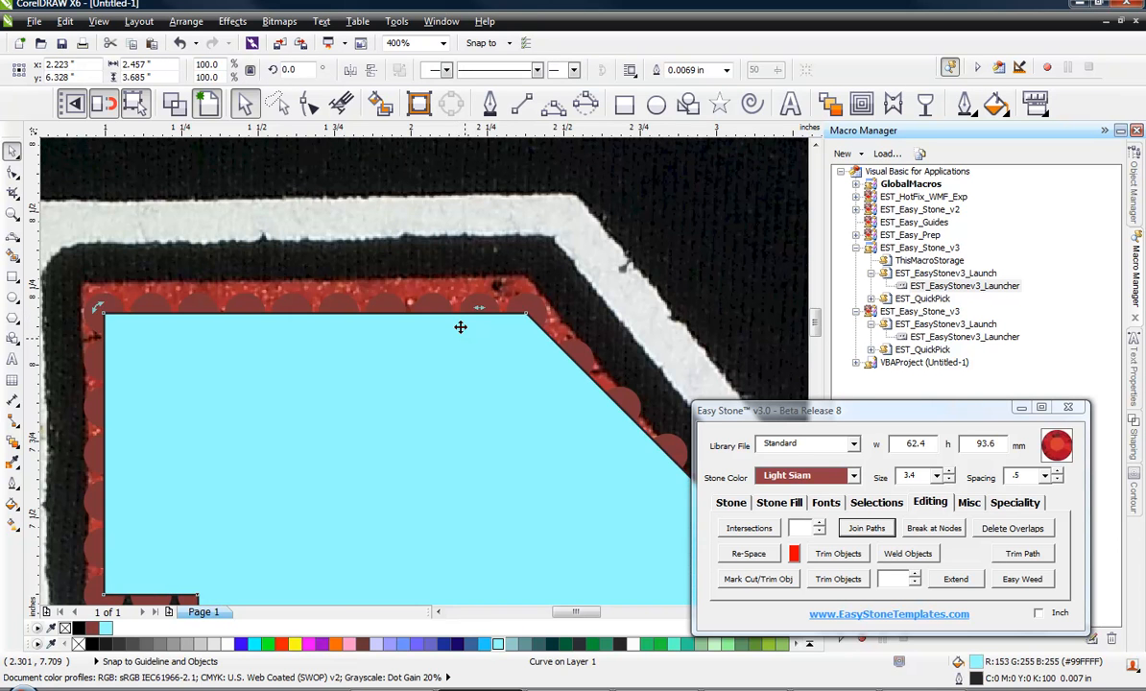
{"action": "scroll", "coordinate": [459, 324], "scroll_direction": "down", "scroll_amount": 2}
{"action": "left_click", "coordinate": [451, 384]}
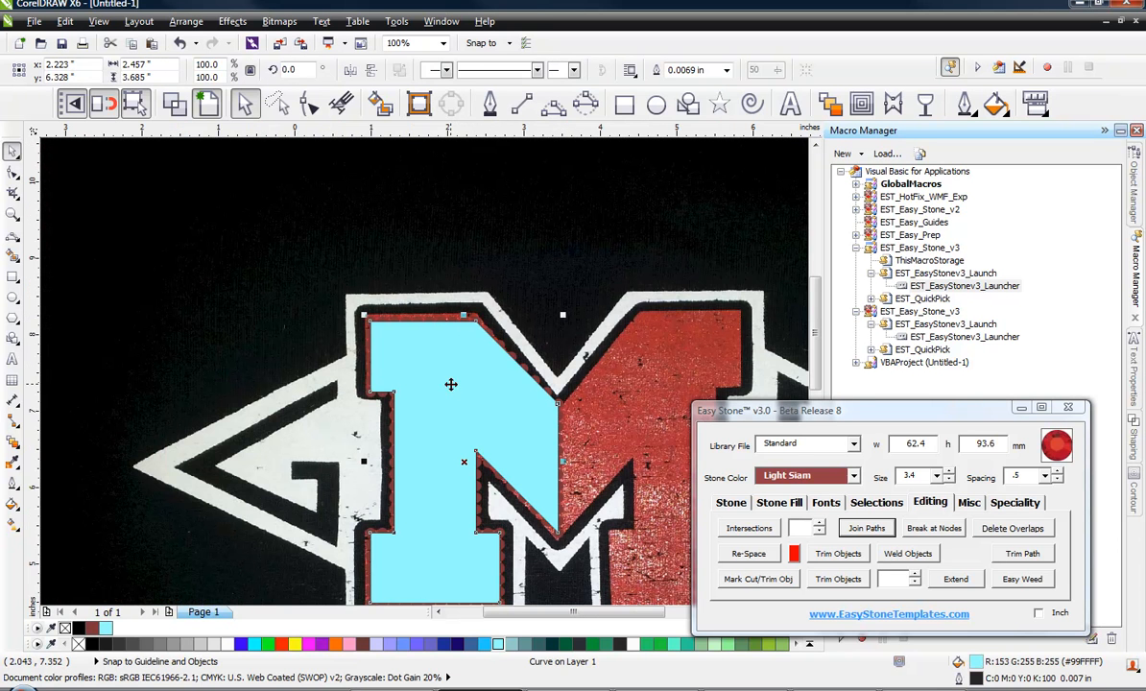
{"action": "key", "text": "ctrl+z"}
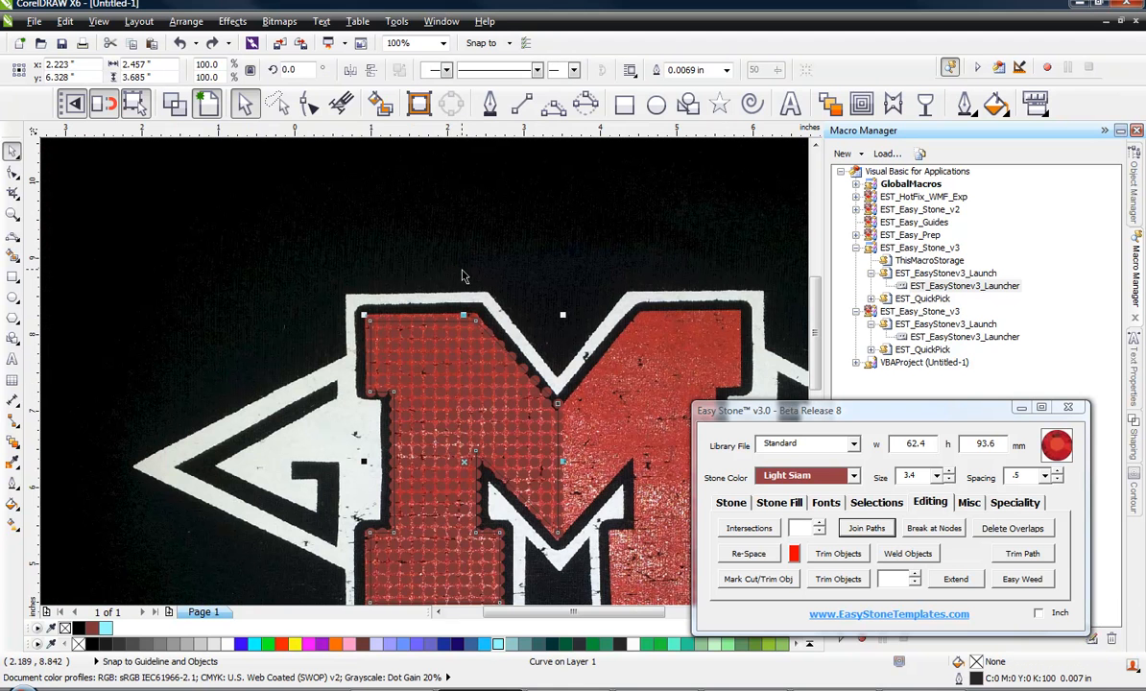
Create one offset outline around the M's half with Island Fill, using a distance of 4.4
{"action": "left_click", "coordinate": [781, 503]}
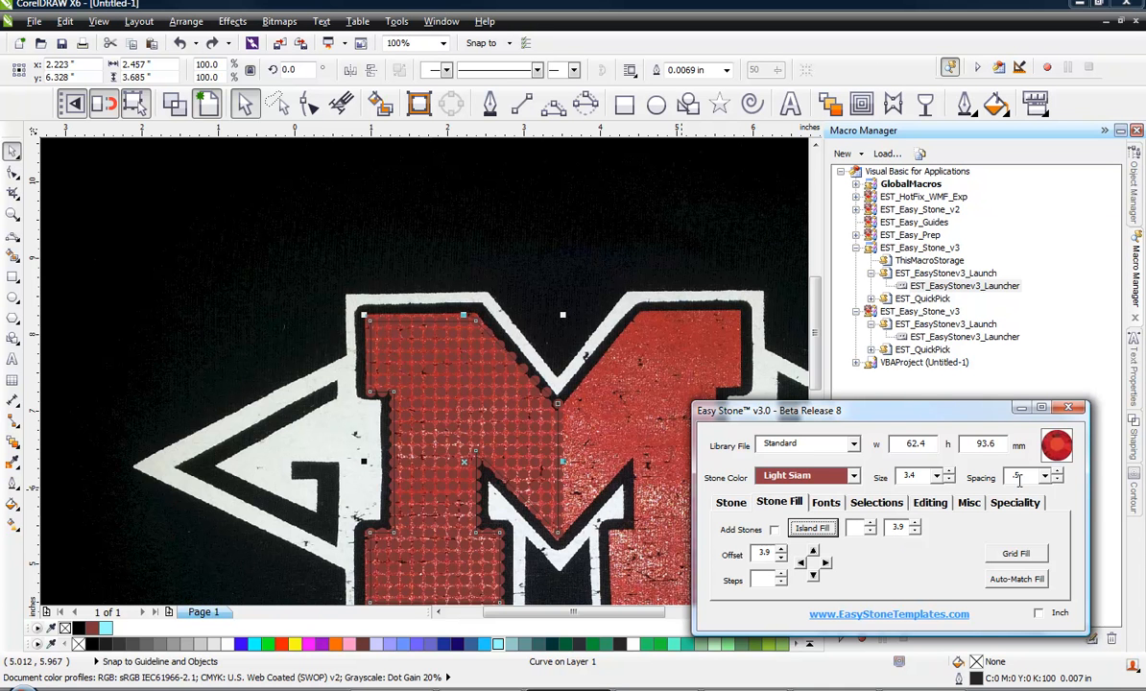
{"action": "left_click", "coordinate": [888, 531]}
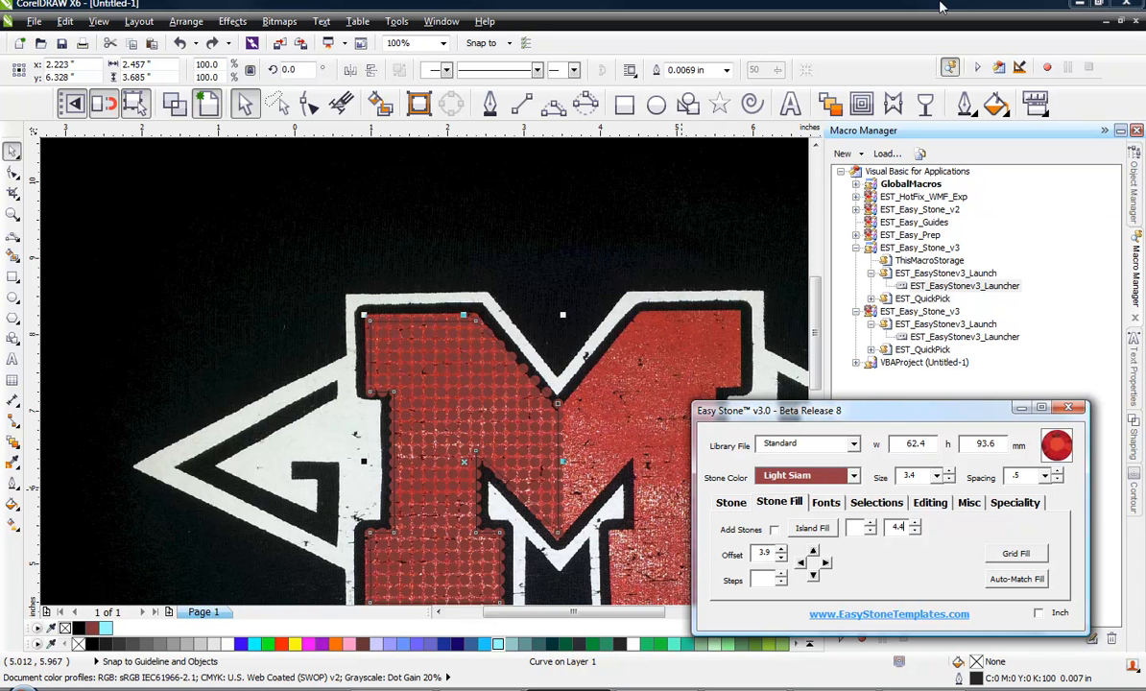
{"action": "left_click", "coordinate": [869, 525]}
{"action": "left_click", "coordinate": [813, 531]}
{"action": "left_click", "coordinate": [576, 279]}
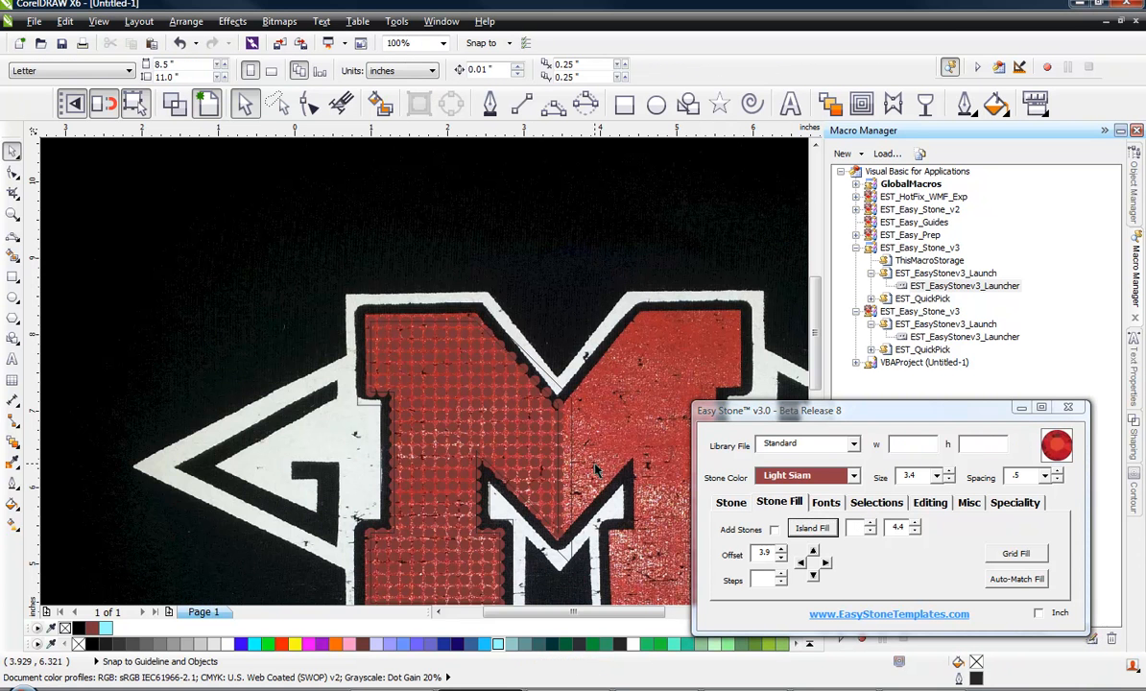
Give the new offset outline a green outline colour and a width of 0.015625 in
{"action": "scroll", "coordinate": [589, 466], "scroll_direction": "up", "scroll_amount": 2}
{"action": "left_click", "coordinate": [520, 450]}
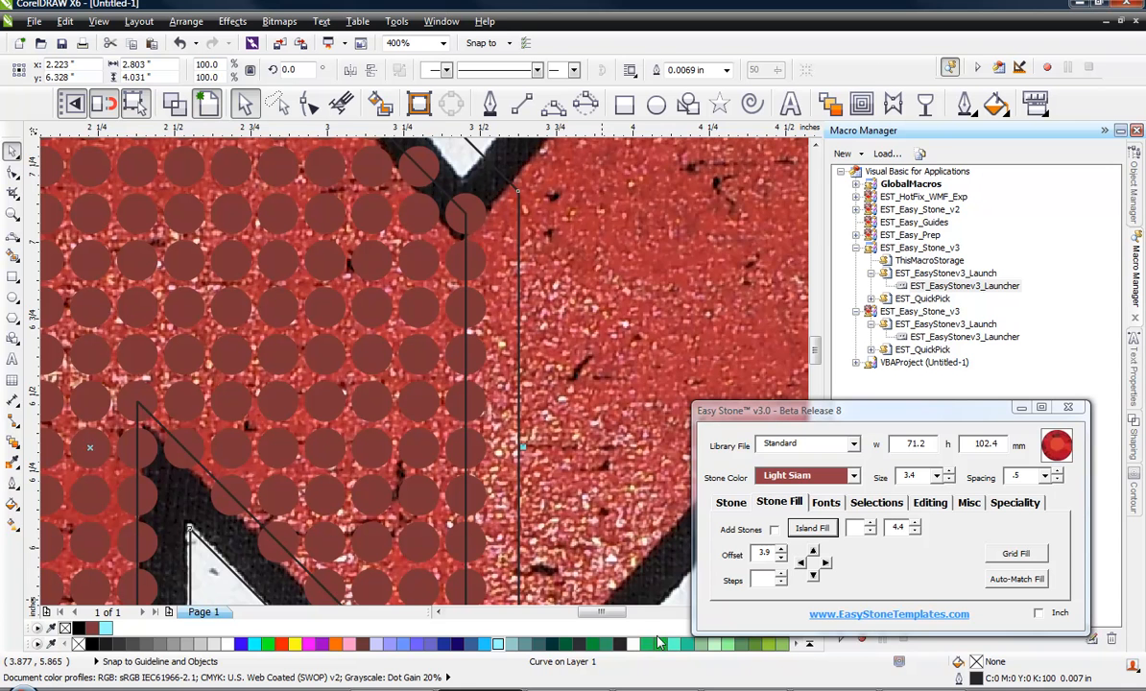
{"action": "right_click", "coordinate": [660, 647]}
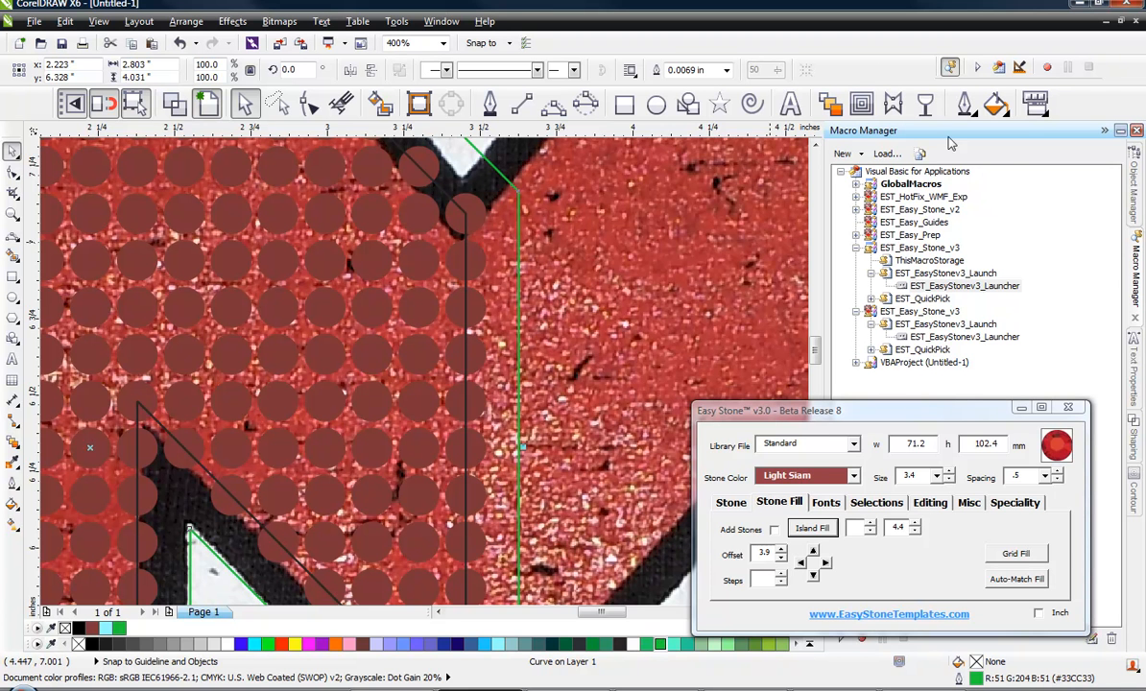
{"action": "left_click", "coordinate": [965, 104]}
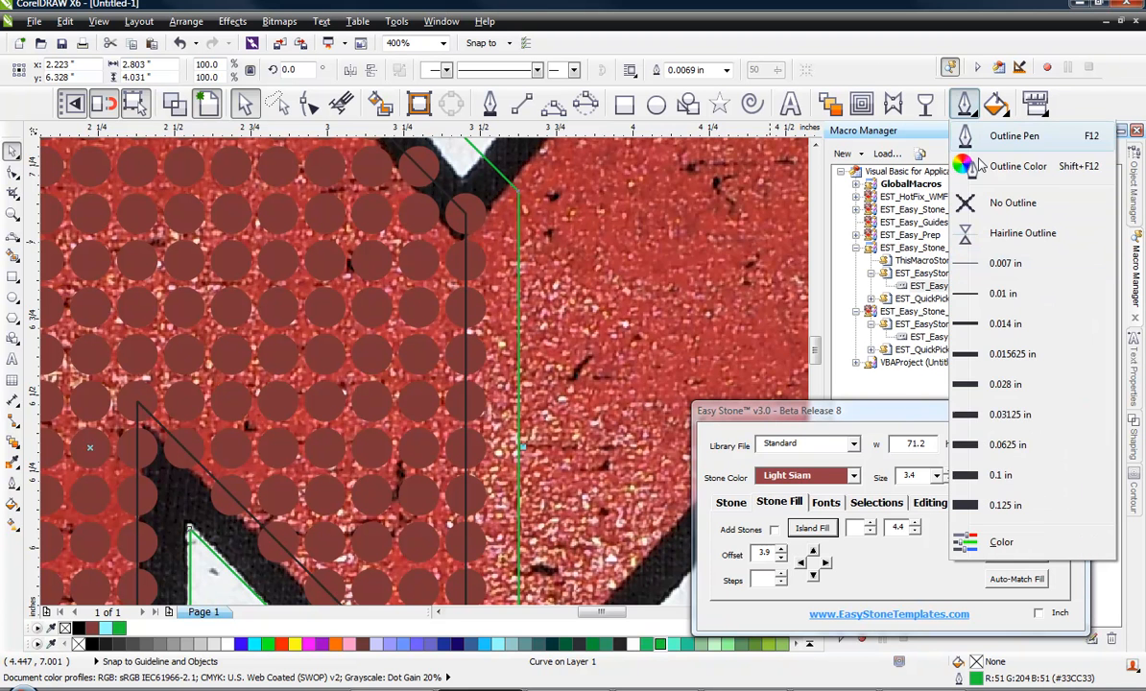
{"action": "left_click", "coordinate": [1008, 504]}
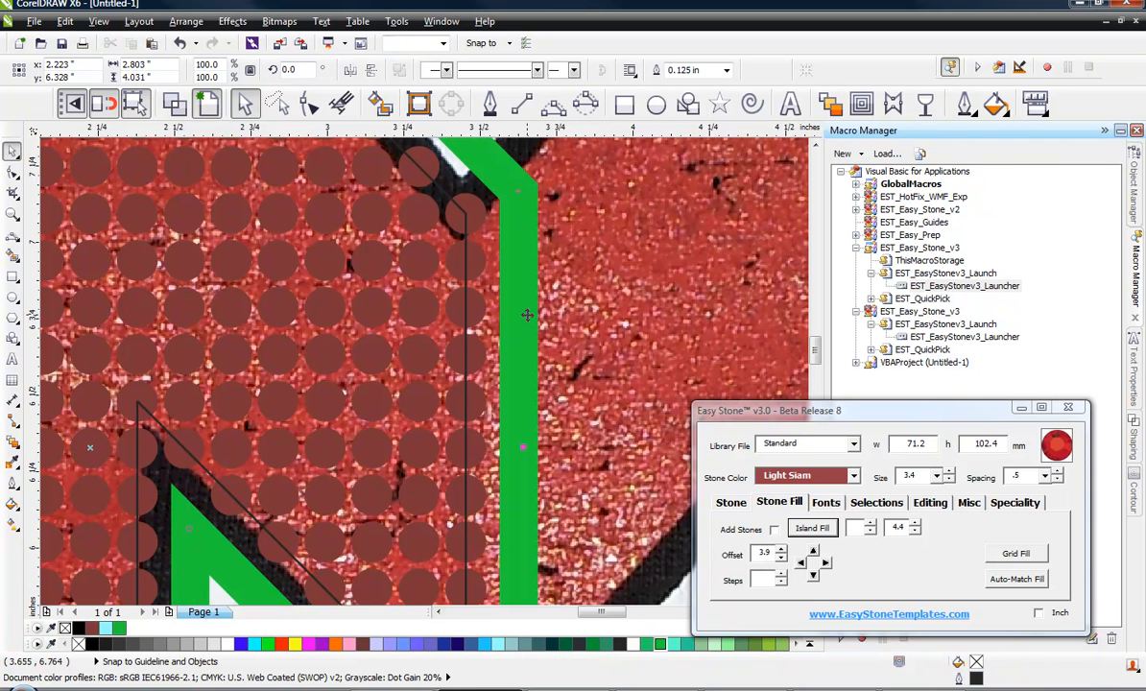
{"action": "left_click", "coordinate": [974, 104]}
{"action": "left_click", "coordinate": [1003, 353]}
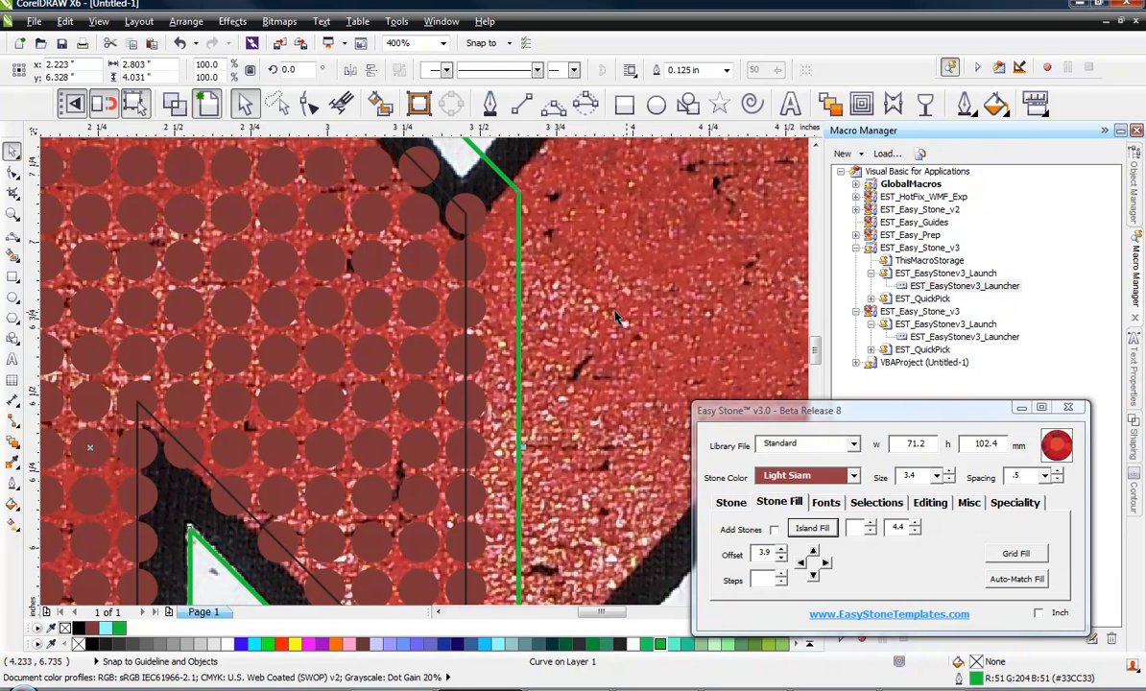
{"action": "key", "text": "Escape"}
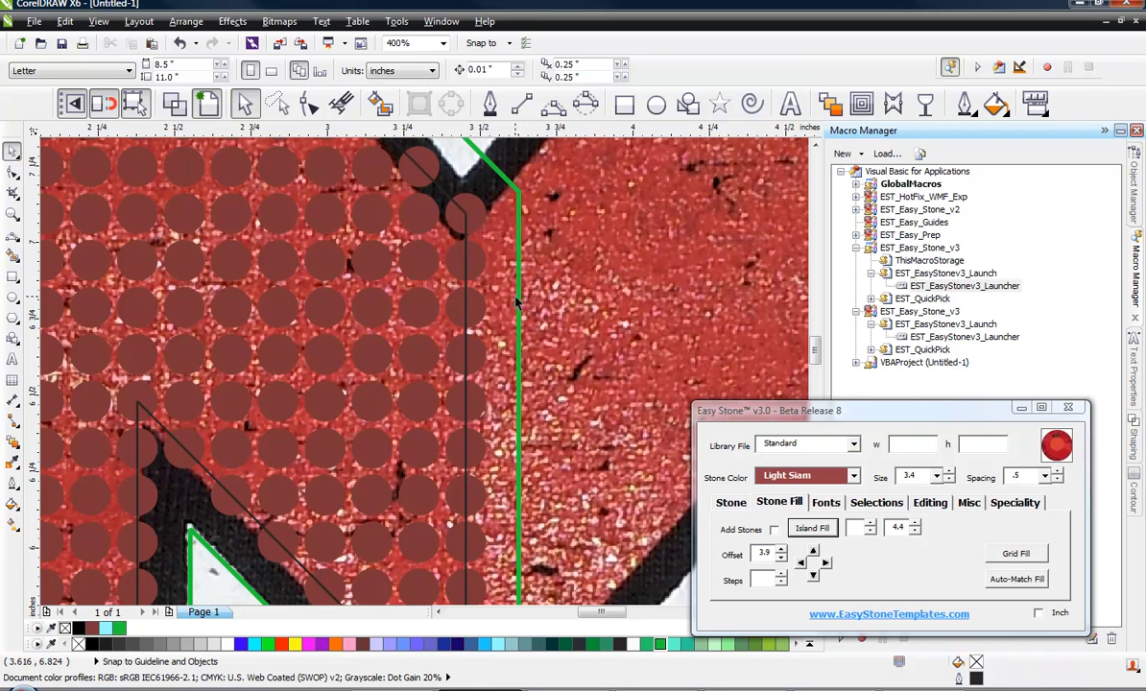
Create one further outline around the green one with Island Fill at a distance of 3.9, and colour it light blue
{"action": "left_click", "coordinate": [520, 288]}
{"action": "scroll", "coordinate": [535, 288], "scroll_direction": "down", "scroll_amount": 2}
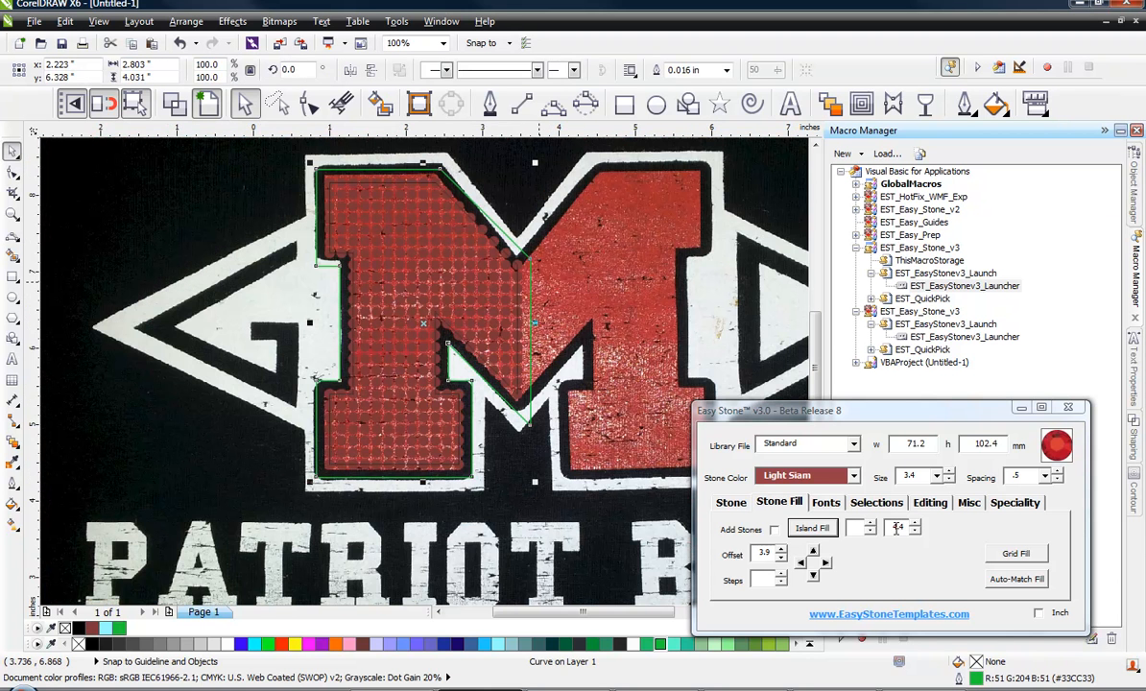
{"action": "double_click", "coordinate": [893, 529]}
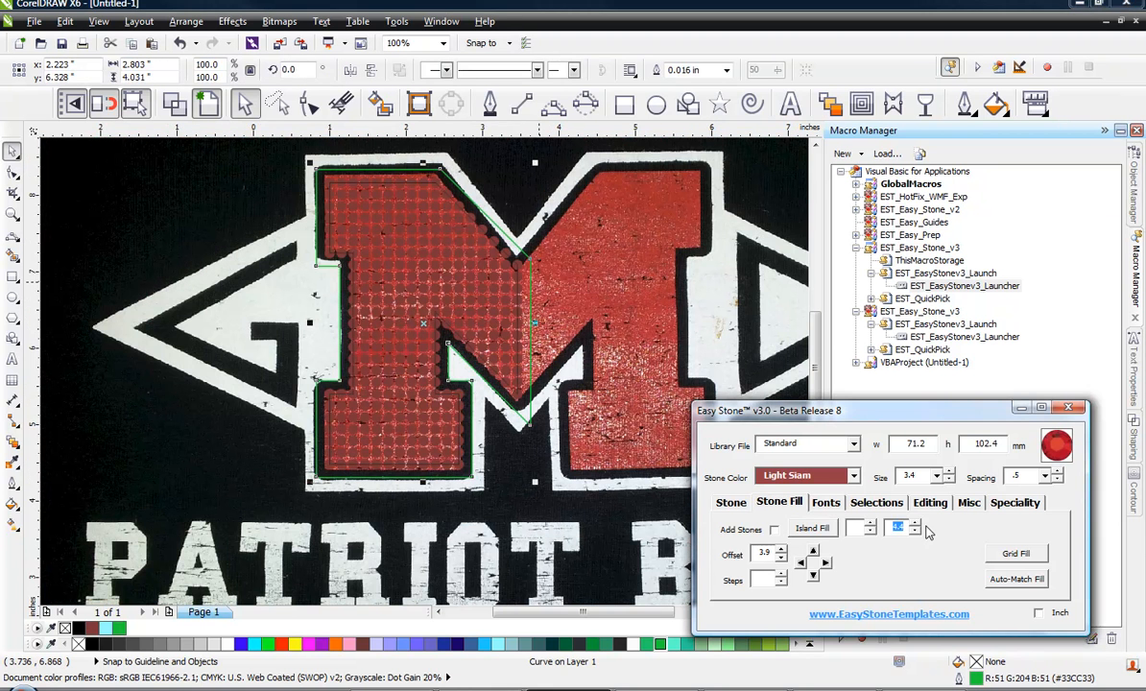
{"action": "type", "text": "3.9"}
{"action": "left_click", "coordinate": [821, 532]}
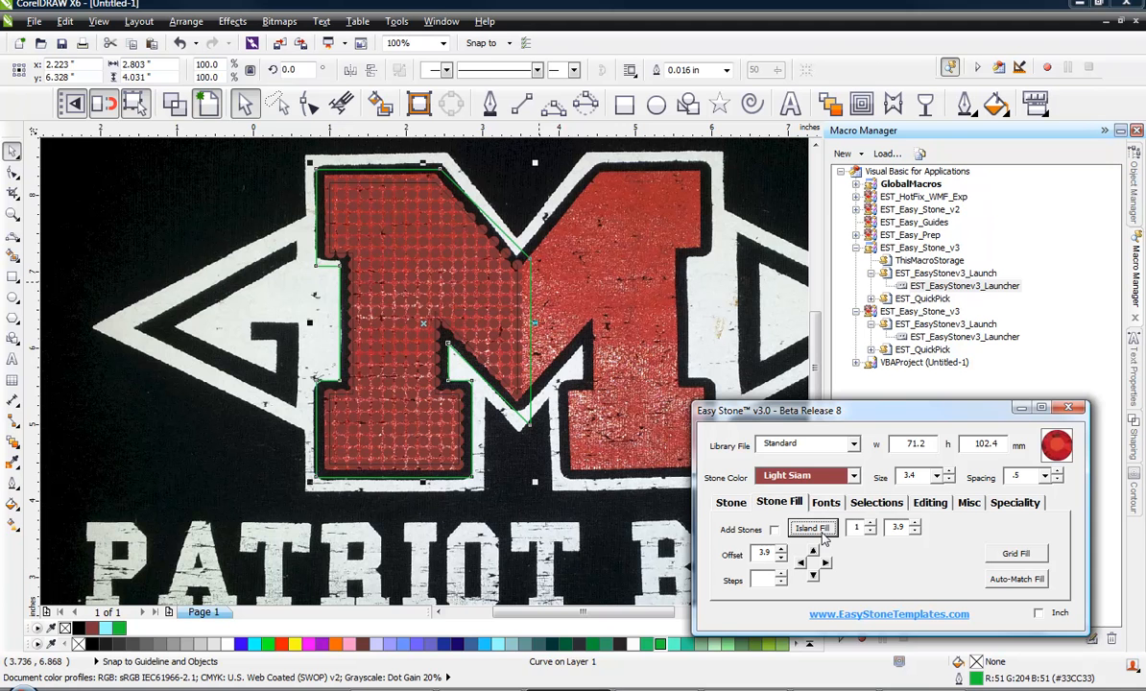
{"action": "left_click", "coordinate": [548, 344]}
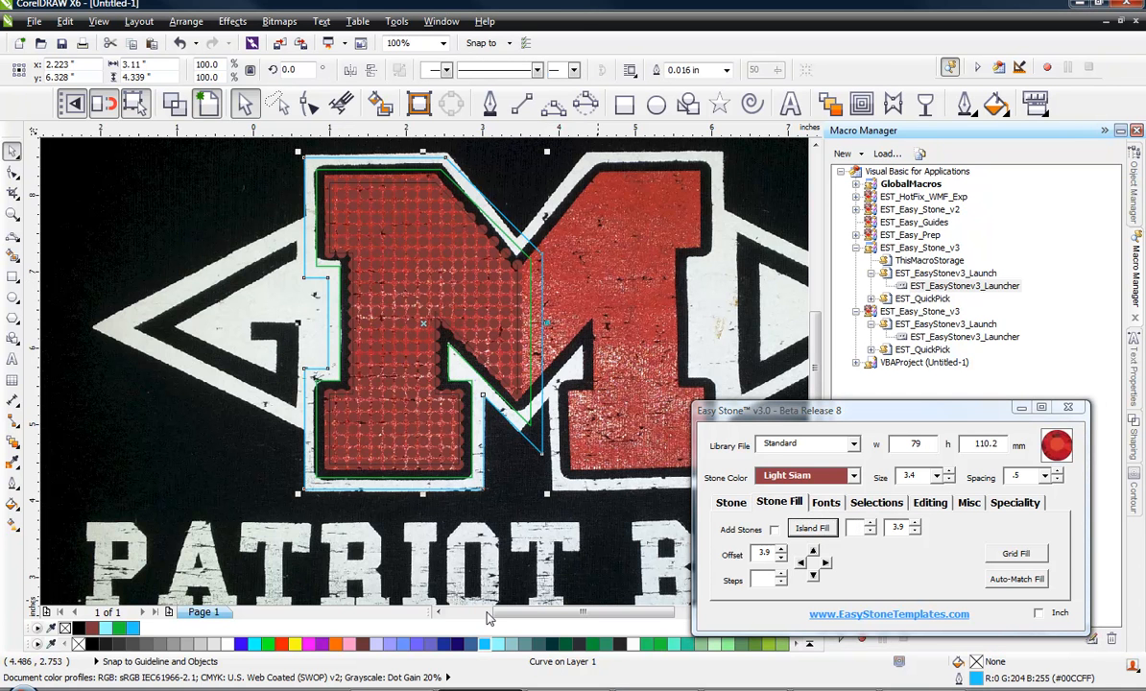
{"action": "left_click", "coordinate": [690, 141]}
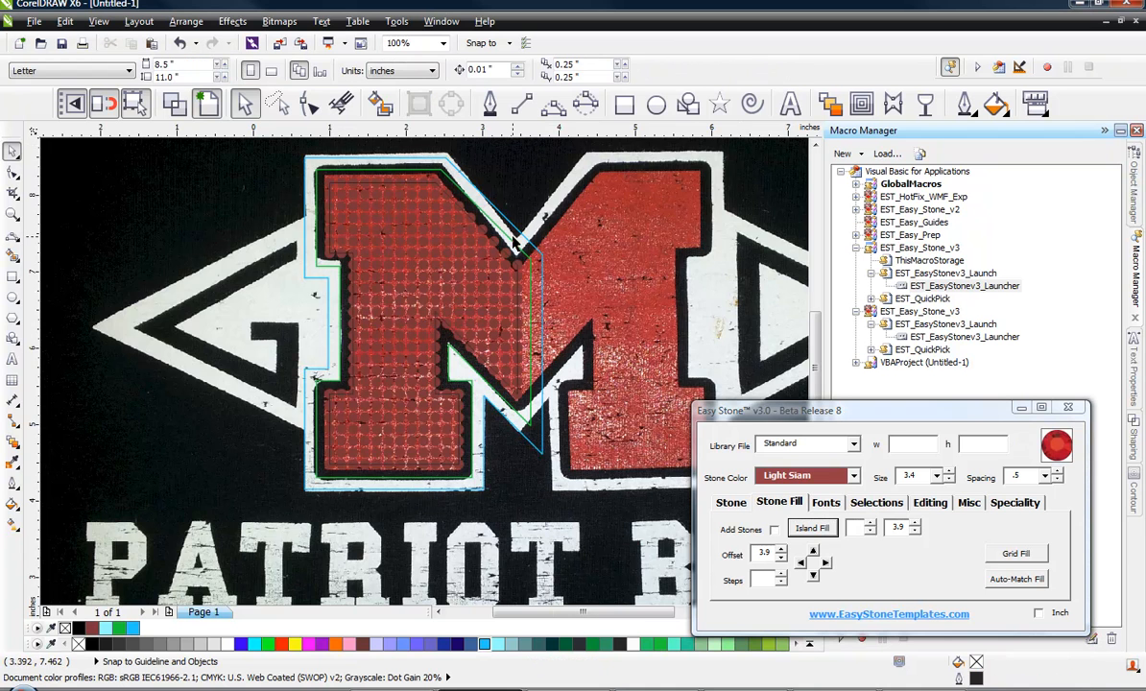
Draw a vertical line about 5.385 inches tall and move it onto the M's centre stone column, running past both outlines
{"action": "scroll", "coordinate": [561, 243], "scroll_direction": "up", "scroll_amount": 2}
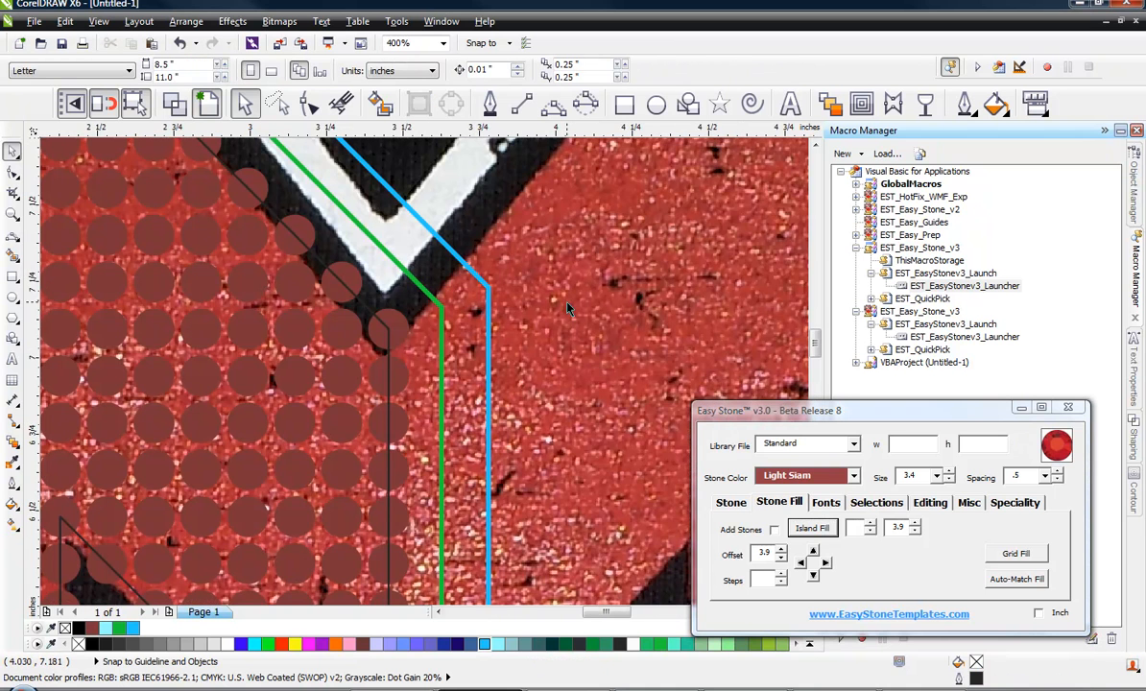
{"action": "scroll", "coordinate": [564, 299], "scroll_direction": "down", "scroll_amount": 1}
{"action": "scroll", "coordinate": [567, 308], "scroll_direction": "down", "scroll_amount": 1}
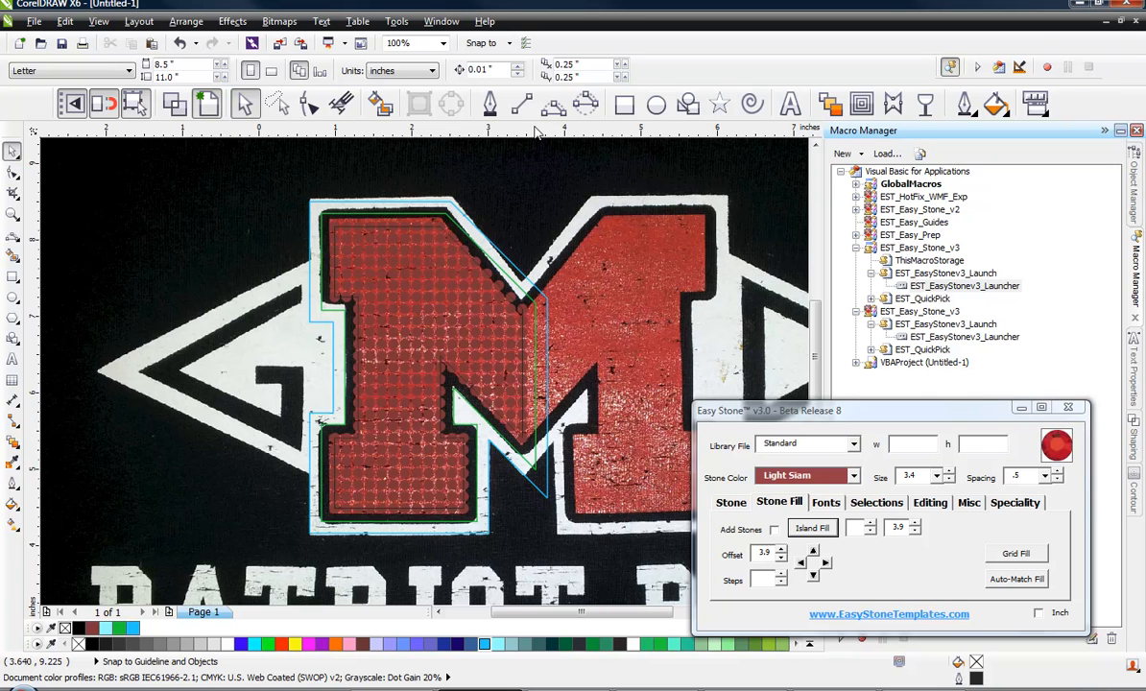
{"action": "left_click", "coordinate": [521, 104]}
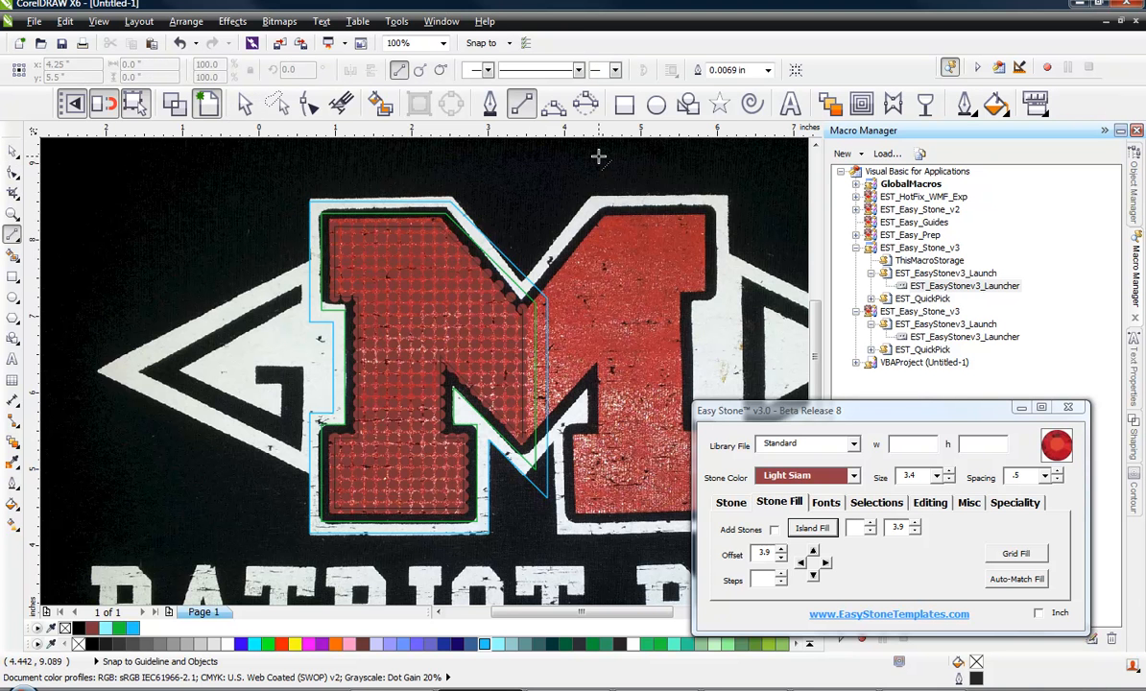
{"action": "left_click_drag", "start_coordinate": [589, 161], "coordinate": [593, 570]}
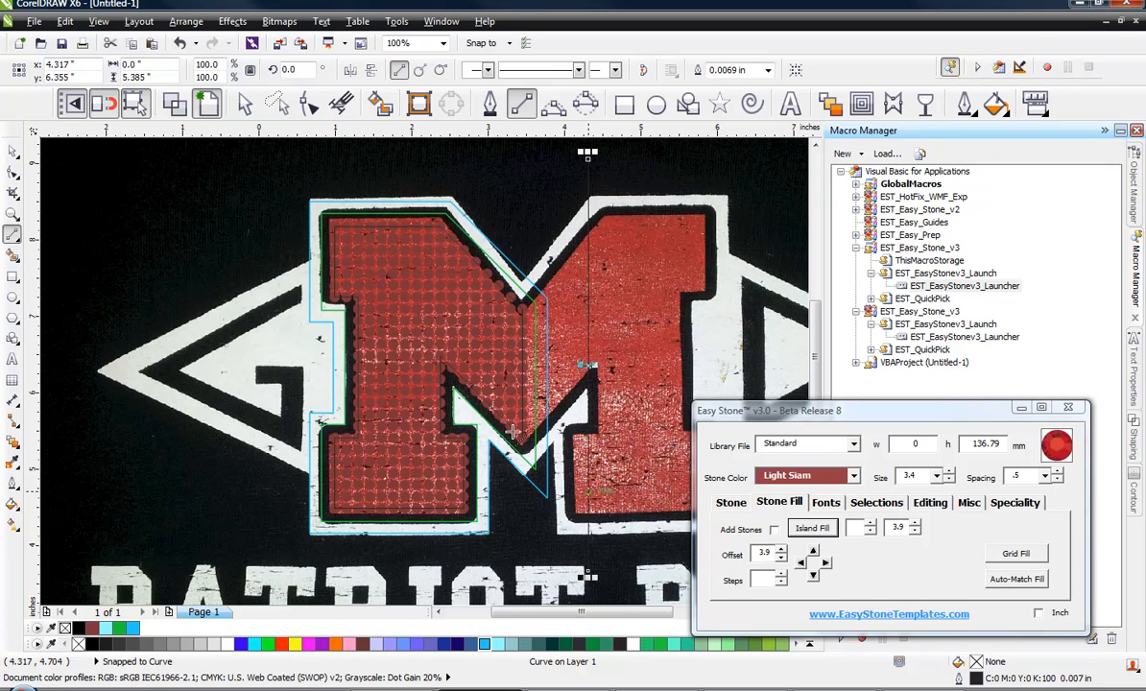
{"action": "left_click", "coordinate": [12, 151]}
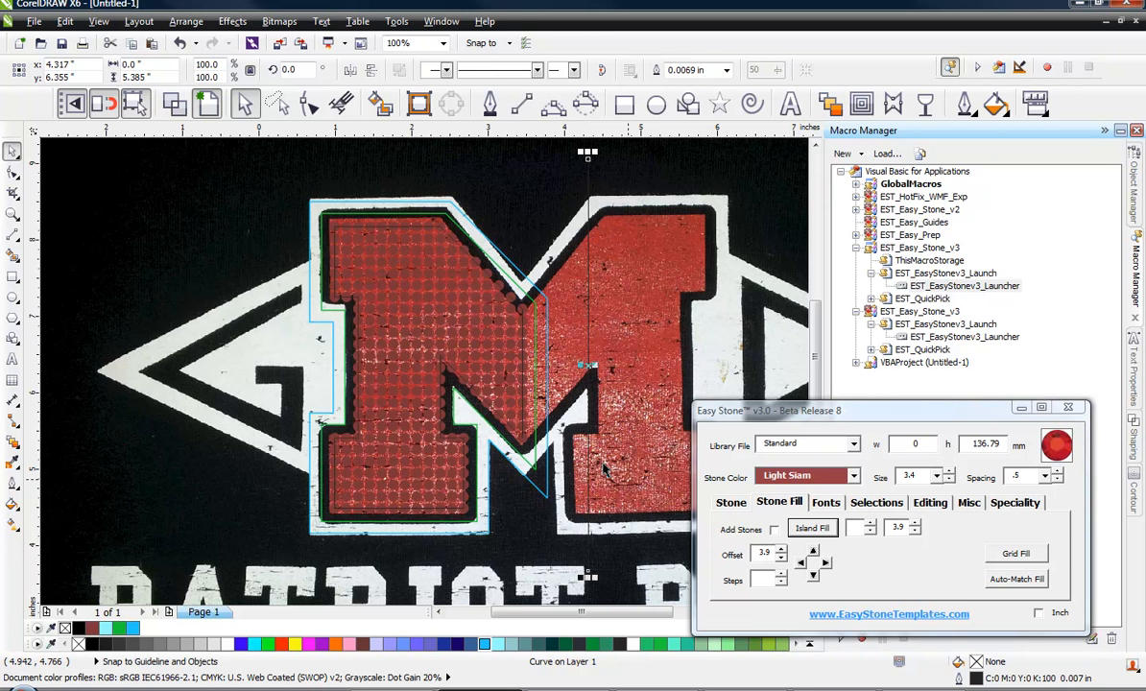
{"action": "left_click_drag", "start_coordinate": [591, 425], "coordinate": [522, 438]}
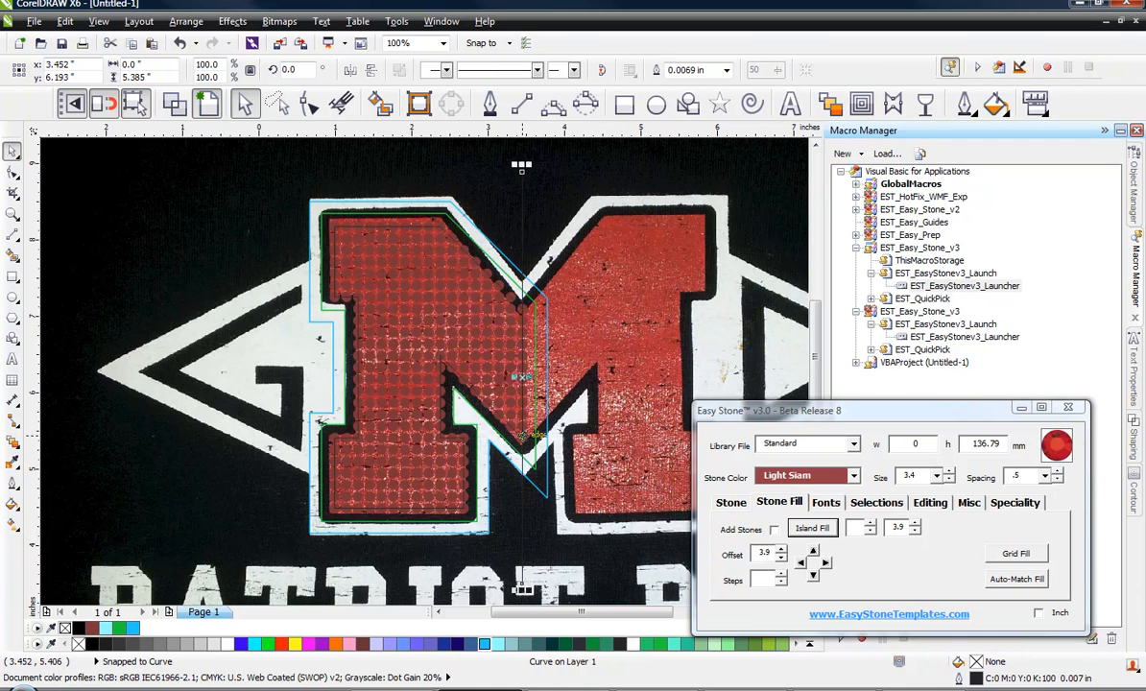
{"action": "scroll", "coordinate": [524, 427], "scroll_direction": "up", "scroll_amount": 4}
{"action": "scroll", "coordinate": [526, 414], "scroll_direction": "down", "scroll_amount": 2}
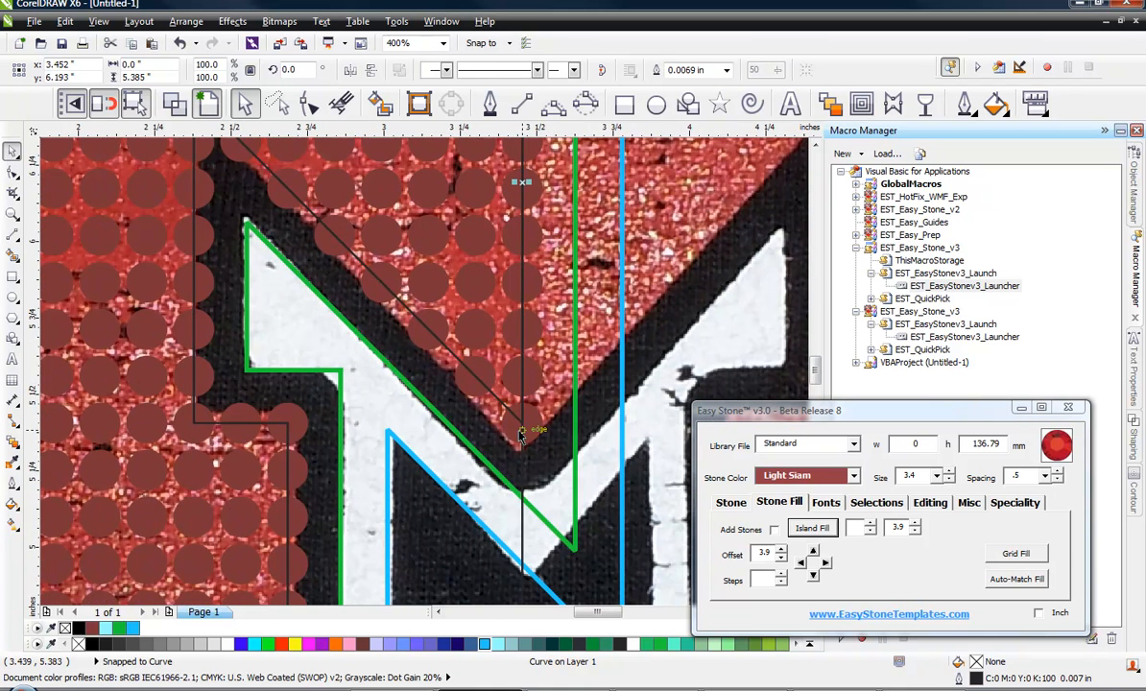
Colour the vertical centre line pink with a 0.028 in outline width
{"action": "right_click", "coordinate": [351, 644]}
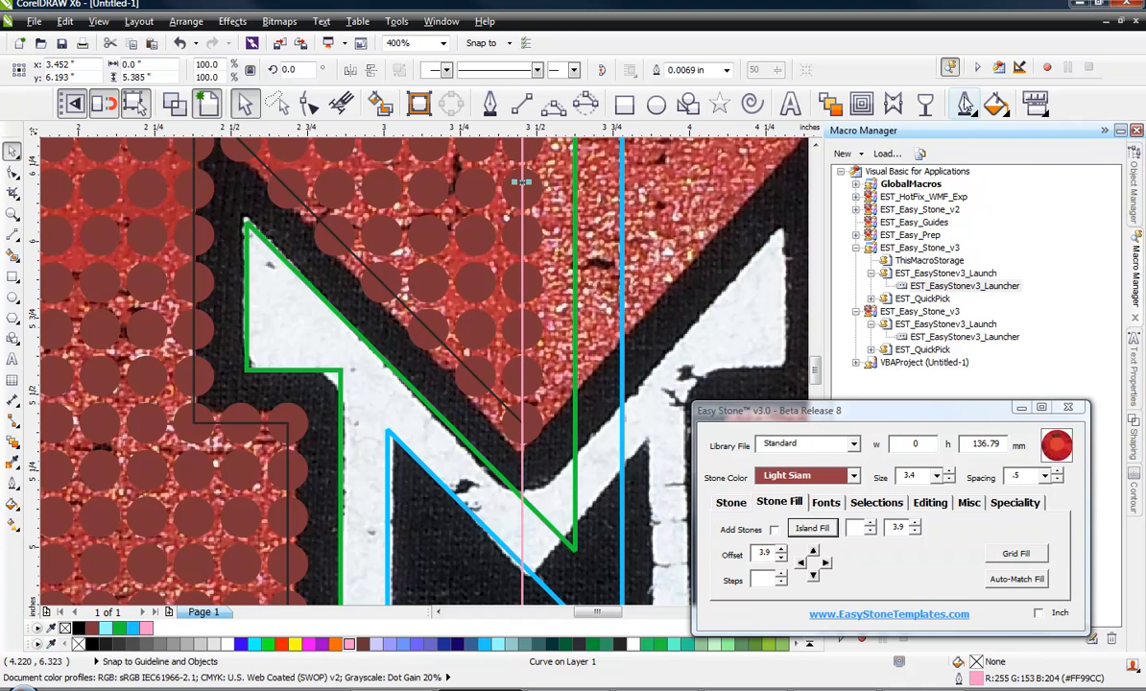
{"action": "left_click", "coordinate": [964, 103]}
{"action": "left_click", "coordinate": [1016, 385]}
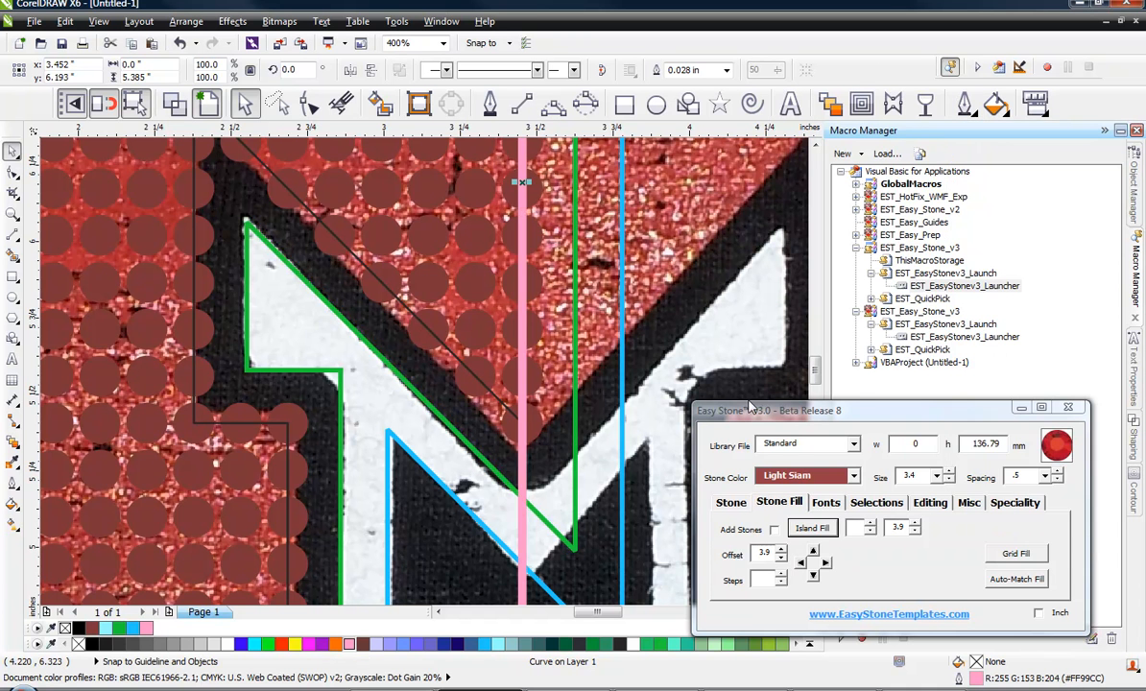
{"action": "key", "text": "Escape"}
Select the pink centre line with the green and blue outlines and break them where they cross with Intersections
{"action": "scroll", "coordinate": [523, 351], "scroll_direction": "down", "scroll_amount": 4}
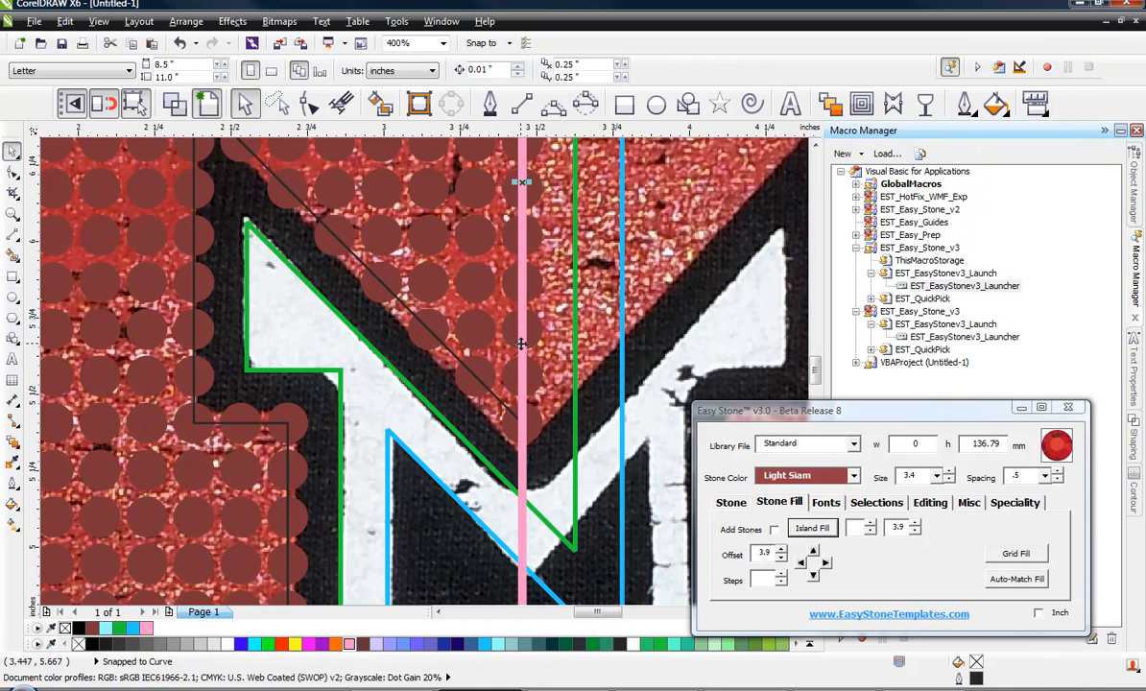
{"action": "left_click", "coordinate": [508, 344]}
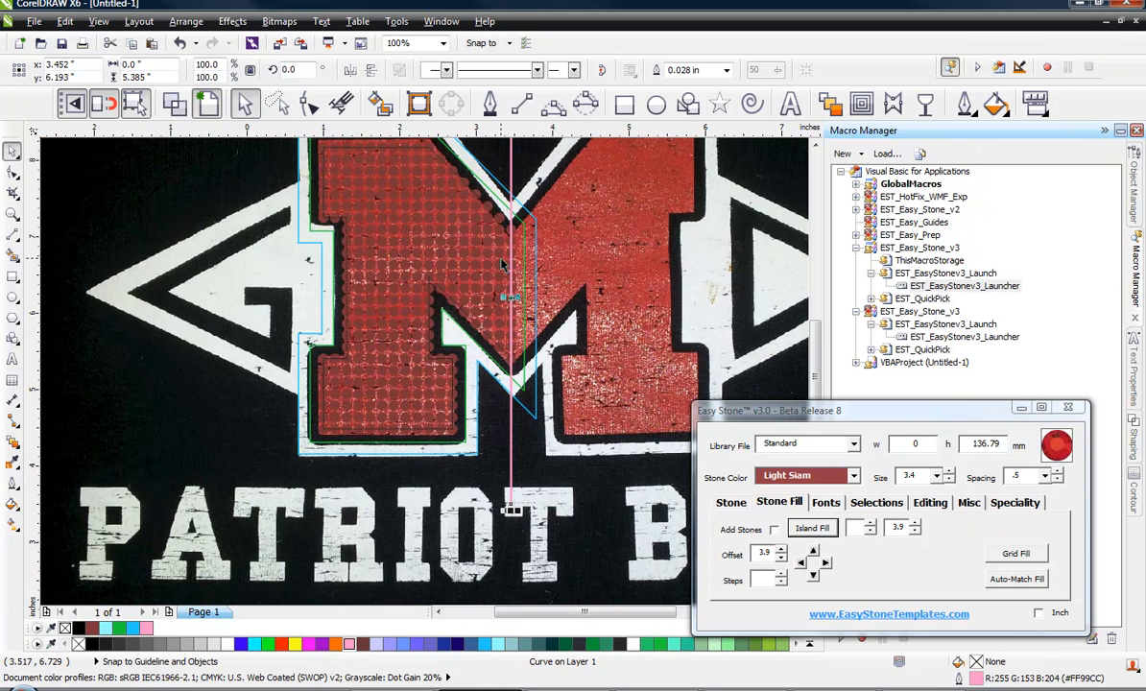
{"action": "scroll", "coordinate": [509, 267], "scroll_direction": "up", "scroll_amount": 1}
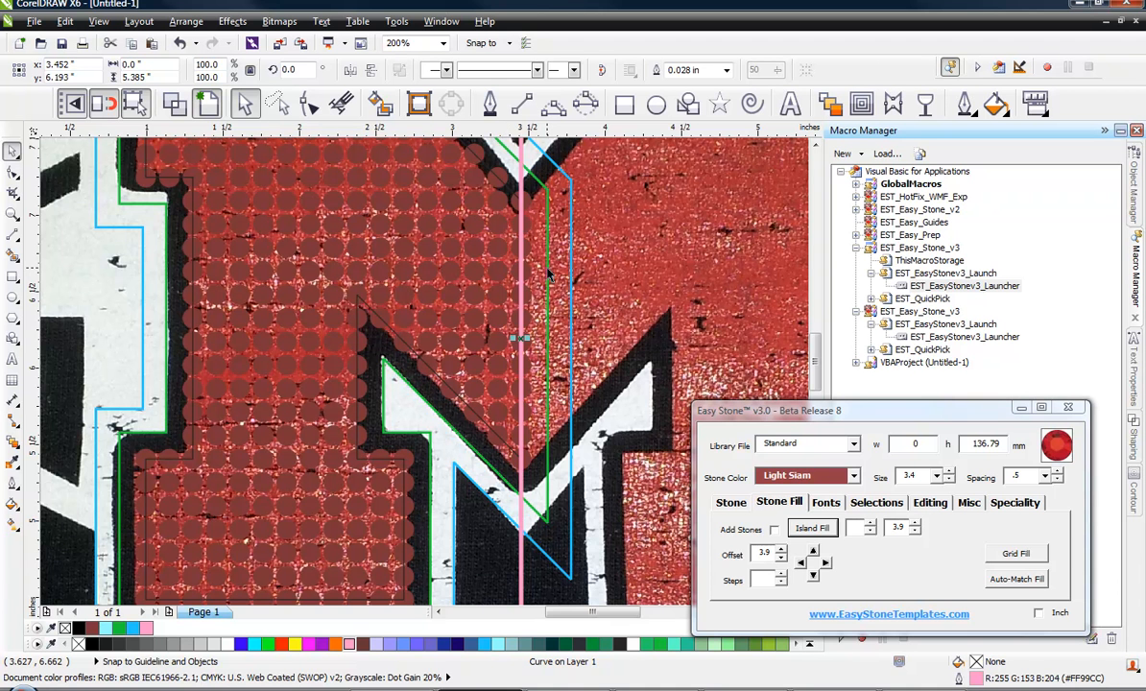
{"action": "left_click", "coordinate": [549, 275], "text": "shift"}
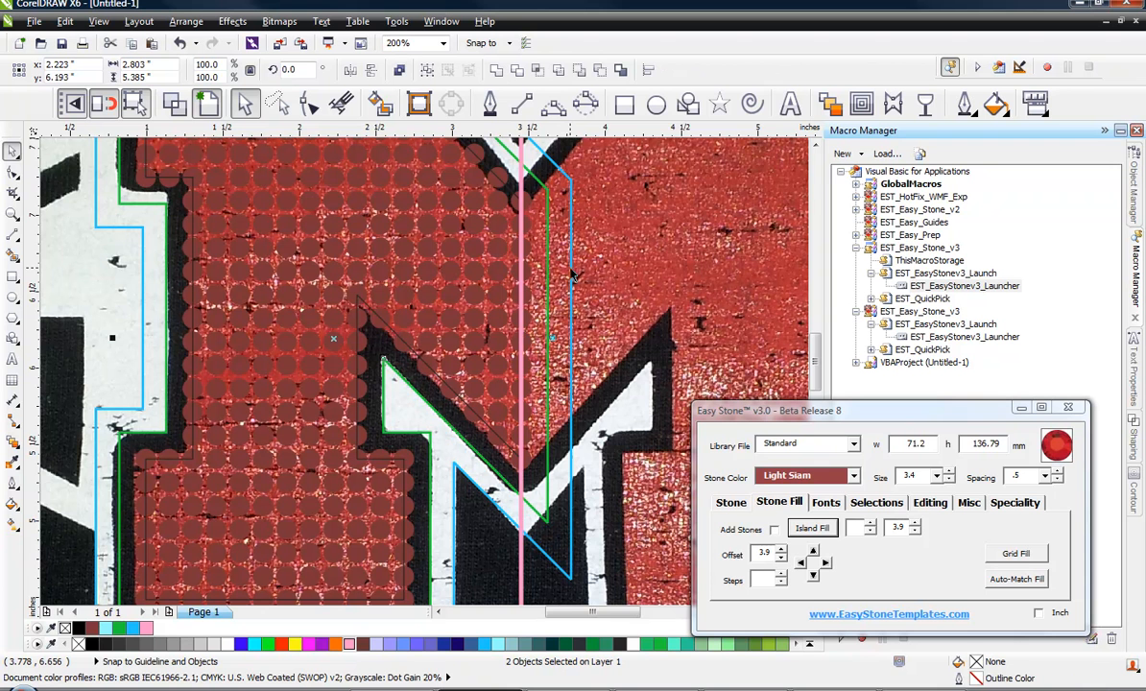
{"action": "left_click", "coordinate": [572, 276], "text": "shift"}
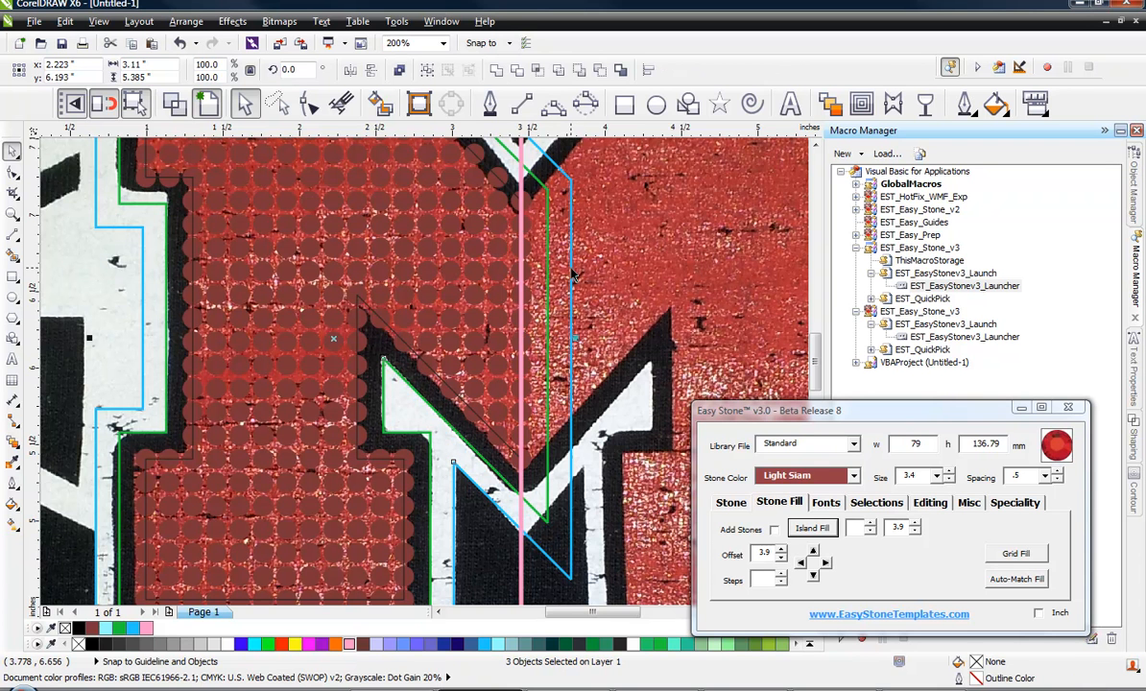
{"action": "left_click", "coordinate": [928, 503]}
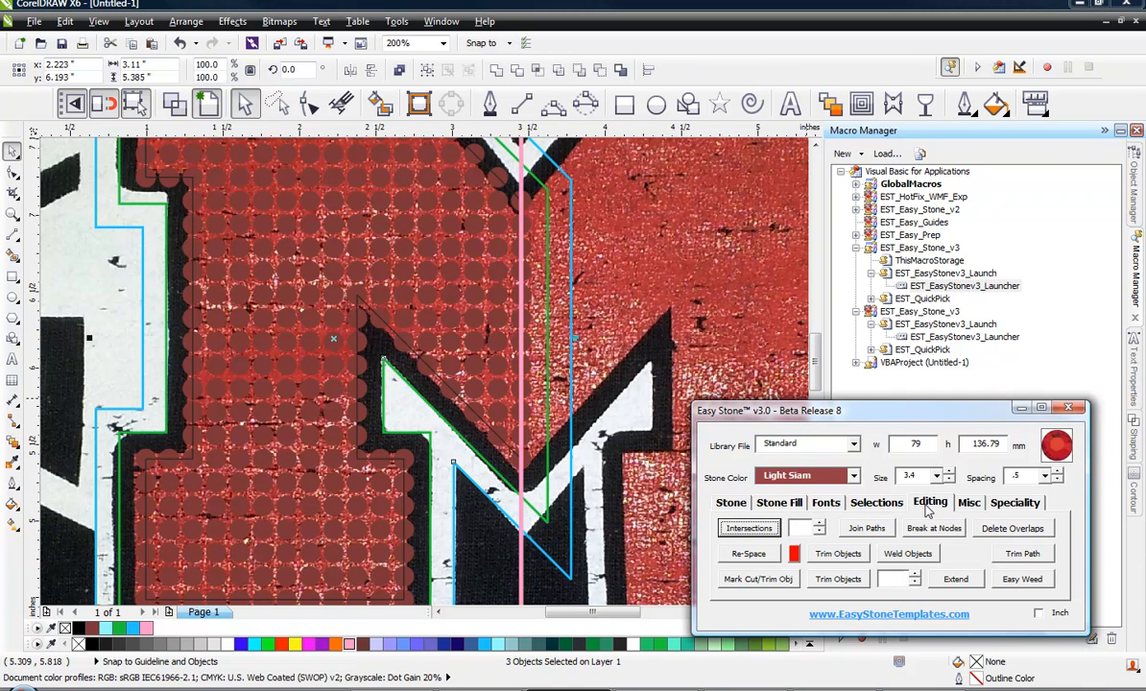
{"action": "left_click", "coordinate": [749, 528]}
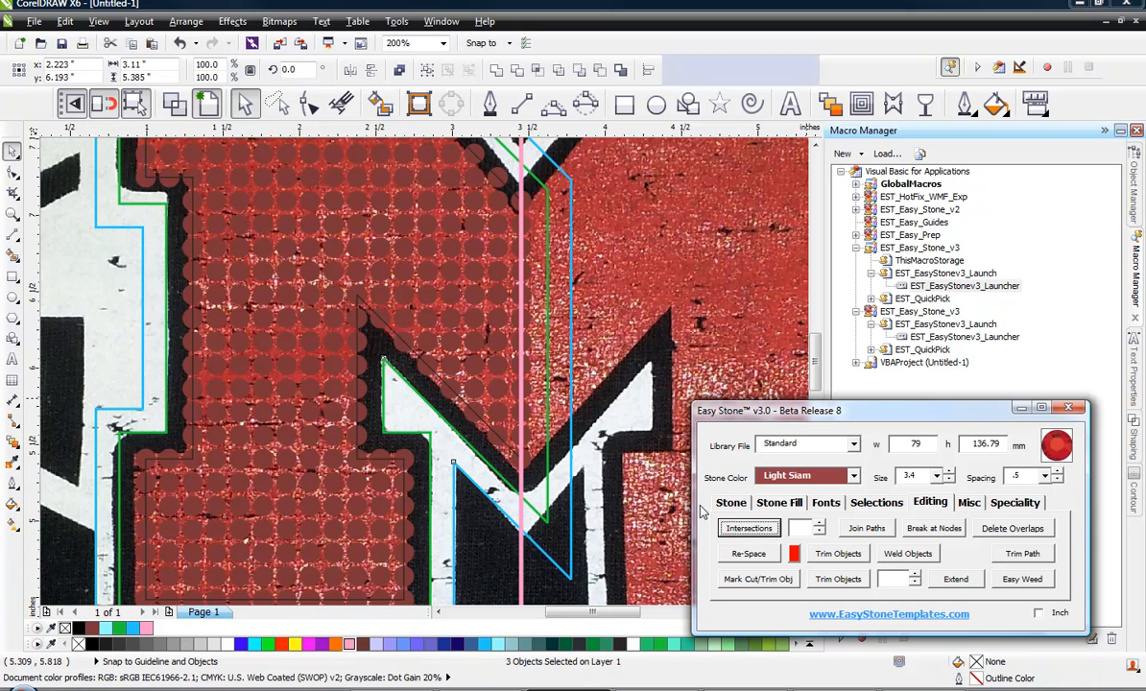
Delete the pink centre line's pieces from below the M's lower point up to its upper notch
{"action": "left_click", "coordinate": [519, 552]}
{"action": "key", "text": "Escape"}
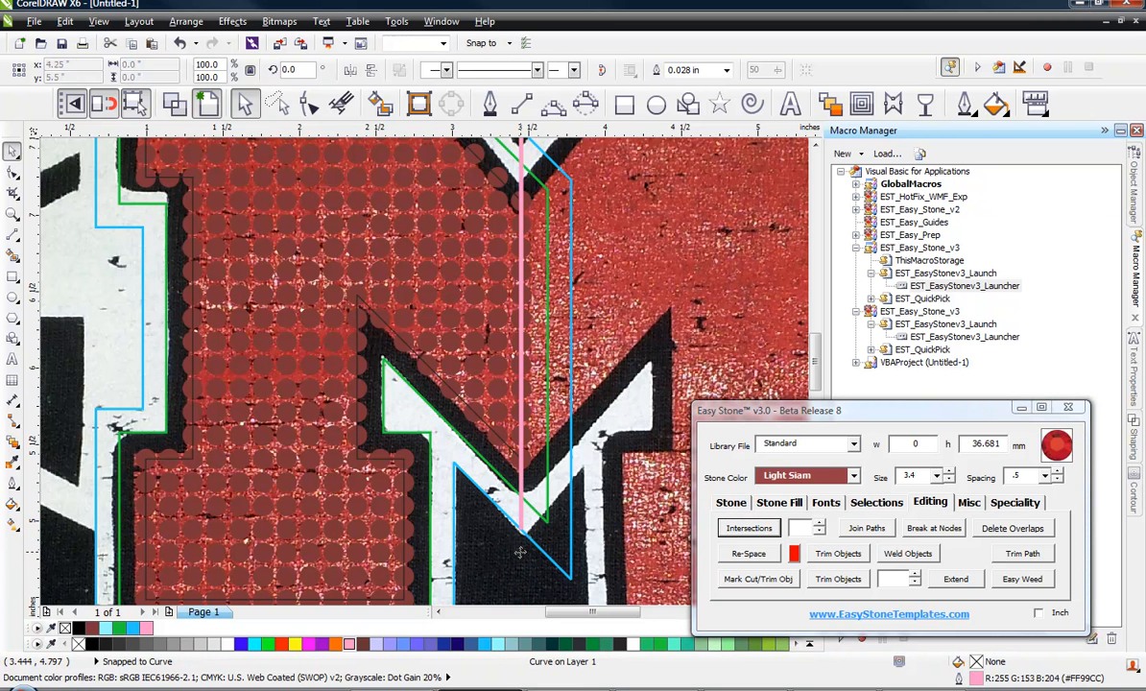
{"action": "left_click", "coordinate": [521, 512]}
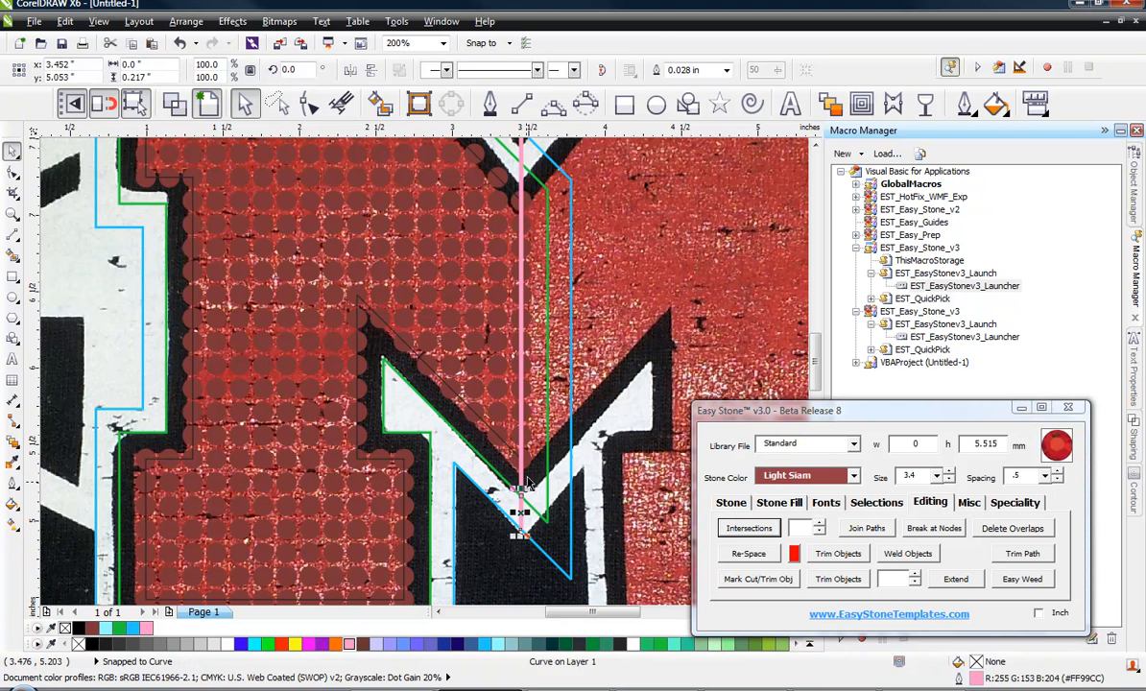
{"action": "key", "text": "Delete"}
{"action": "left_click", "coordinate": [522, 452]}
{"action": "key", "text": "Delete"}
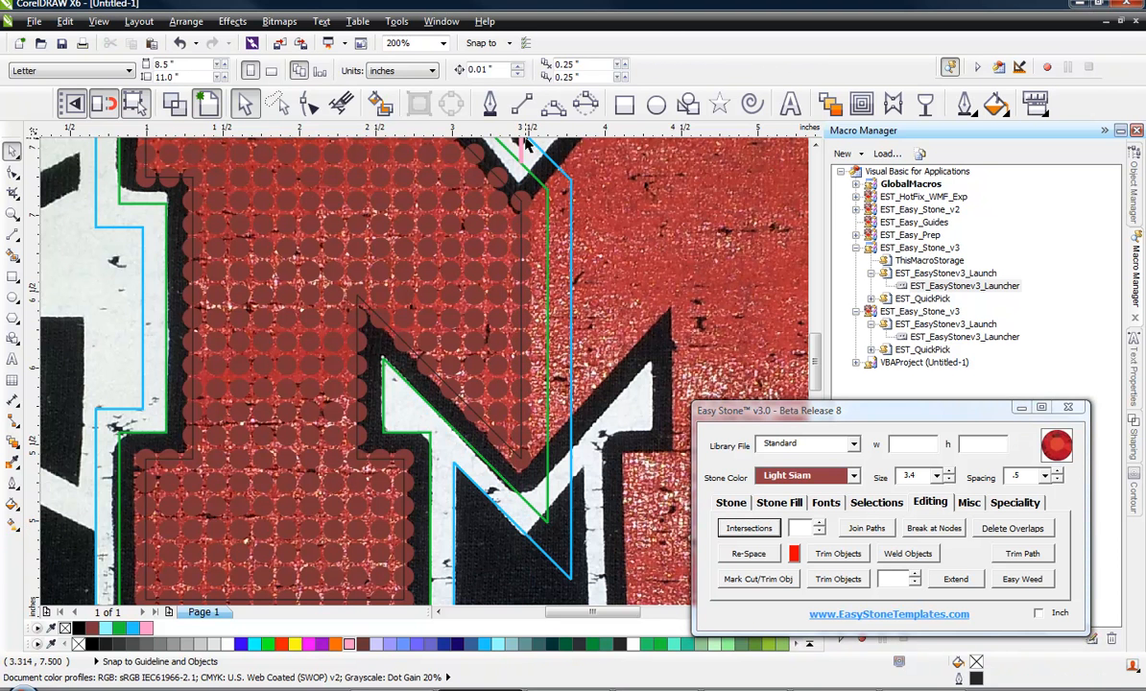
Delete the top piece of the pink line and the green and blue outline pieces beyond the M's centre
{"action": "scroll", "coordinate": [533, 372], "scroll_direction": "down", "scroll_amount": 2}
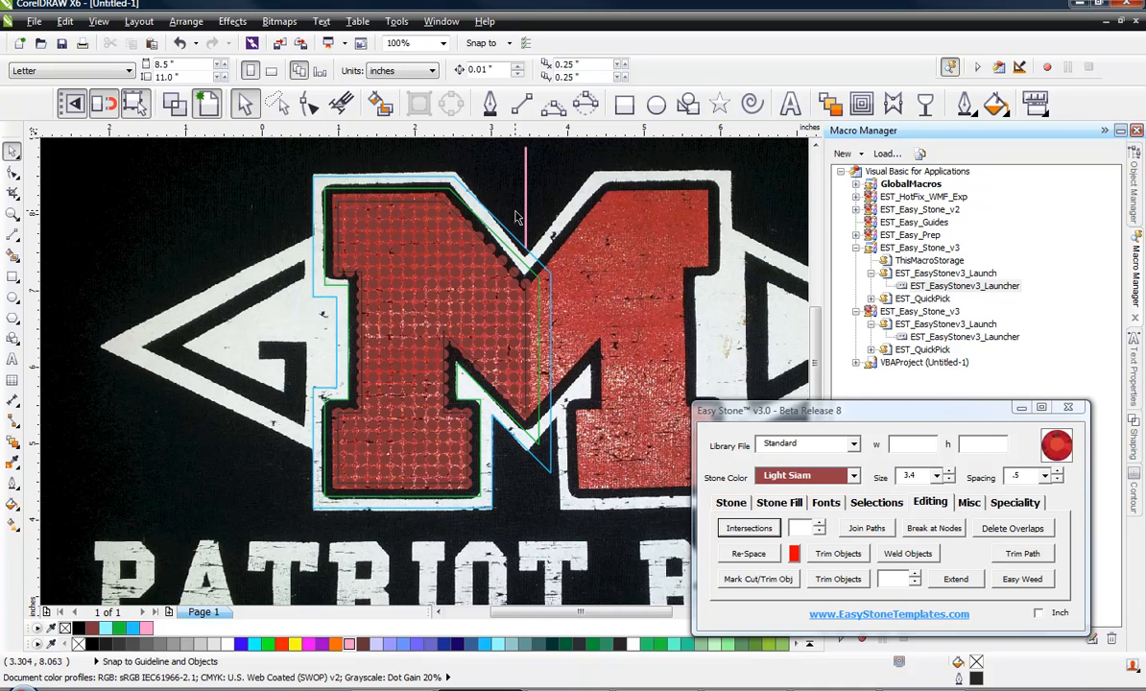
{"action": "left_click_drag", "start_coordinate": [526, 142], "coordinate": [525, 255]}
{"action": "left_click_drag", "start_coordinate": [526, 207], "coordinate": [546, 276]}
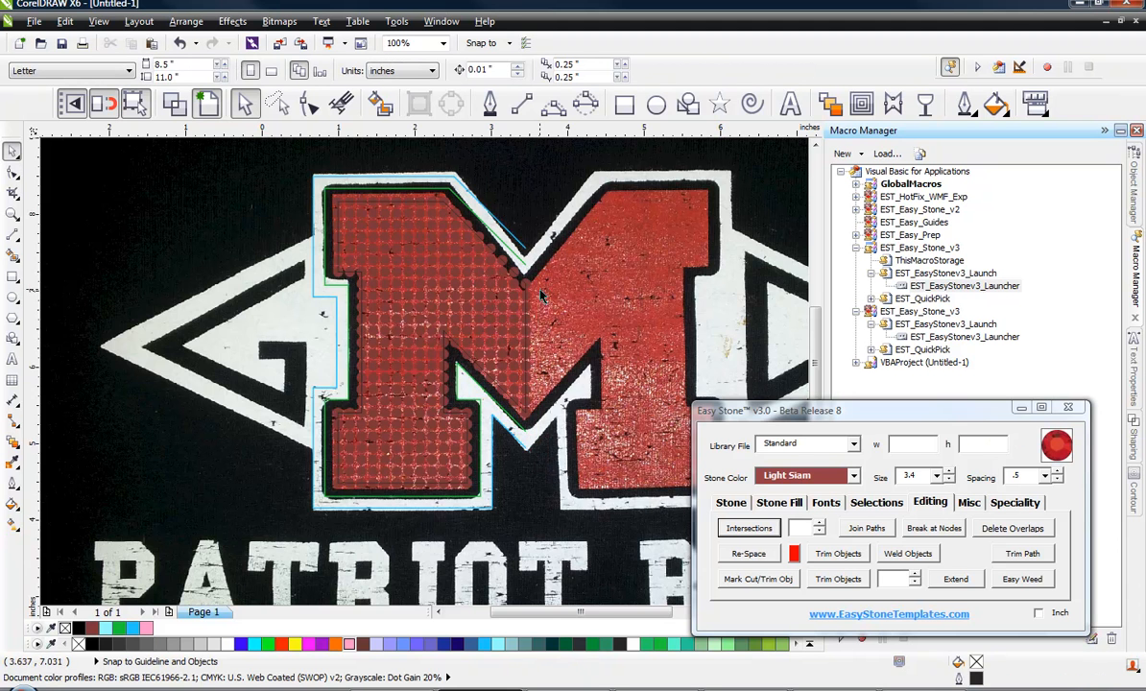
Add Jet Hemattie stones along the green outline of the half M
{"action": "scroll", "coordinate": [526, 288], "scroll_direction": "up", "scroll_amount": 1}
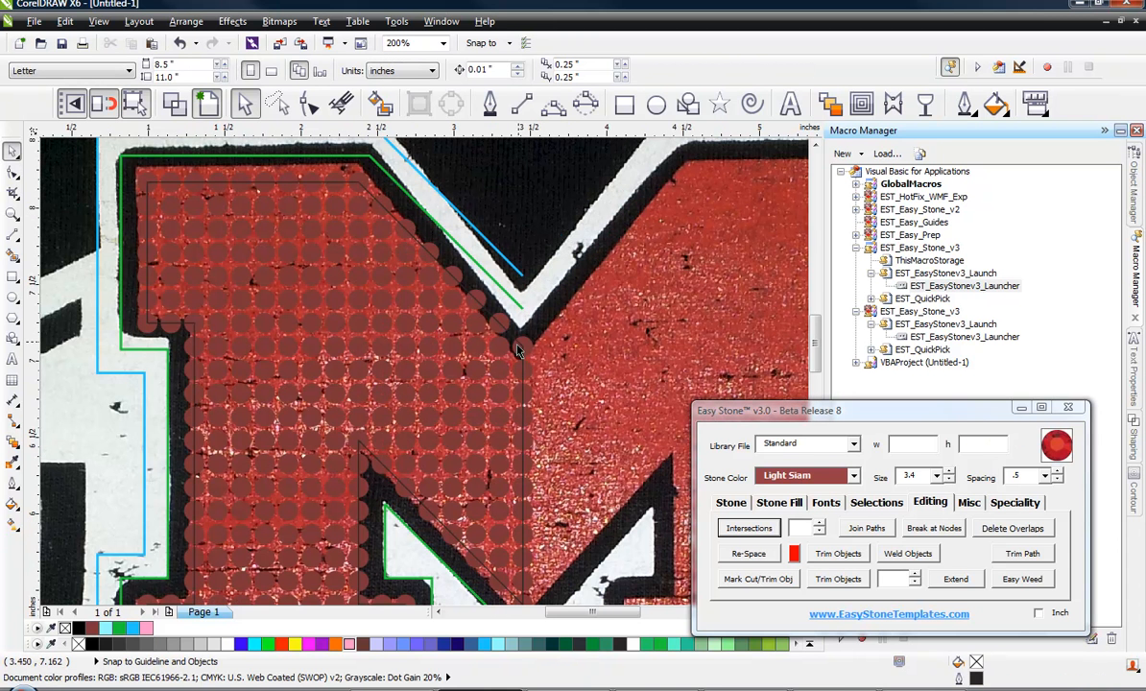
{"action": "scroll", "coordinate": [533, 278], "scroll_direction": "down", "scroll_amount": 1}
{"action": "scroll", "coordinate": [529, 273], "scroll_direction": "down", "scroll_amount": 1}
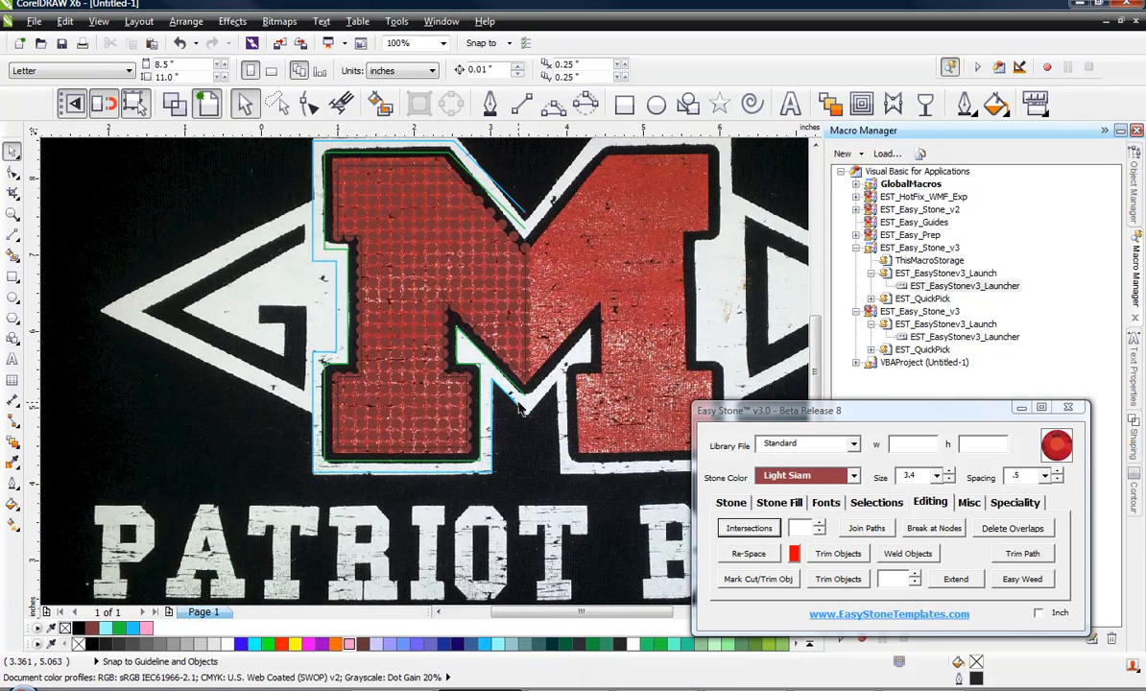
{"action": "scroll", "coordinate": [491, 371], "scroll_direction": "up", "scroll_amount": 1}
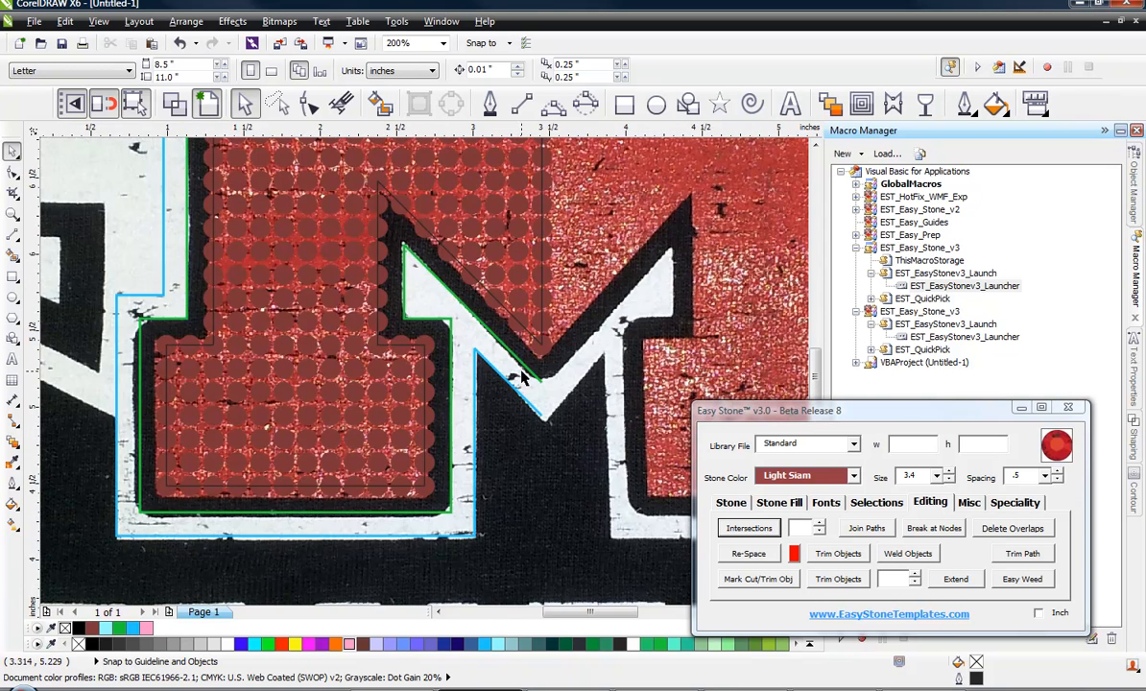
{"action": "left_click", "coordinate": [528, 374]}
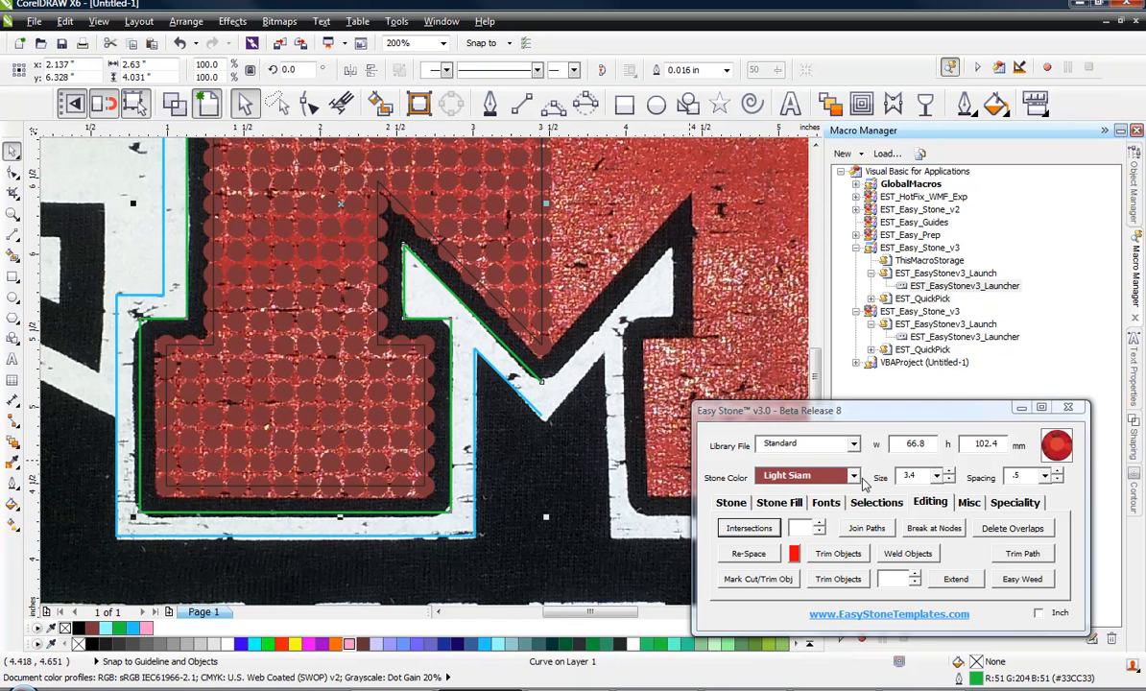
{"action": "left_click", "coordinate": [854, 476]}
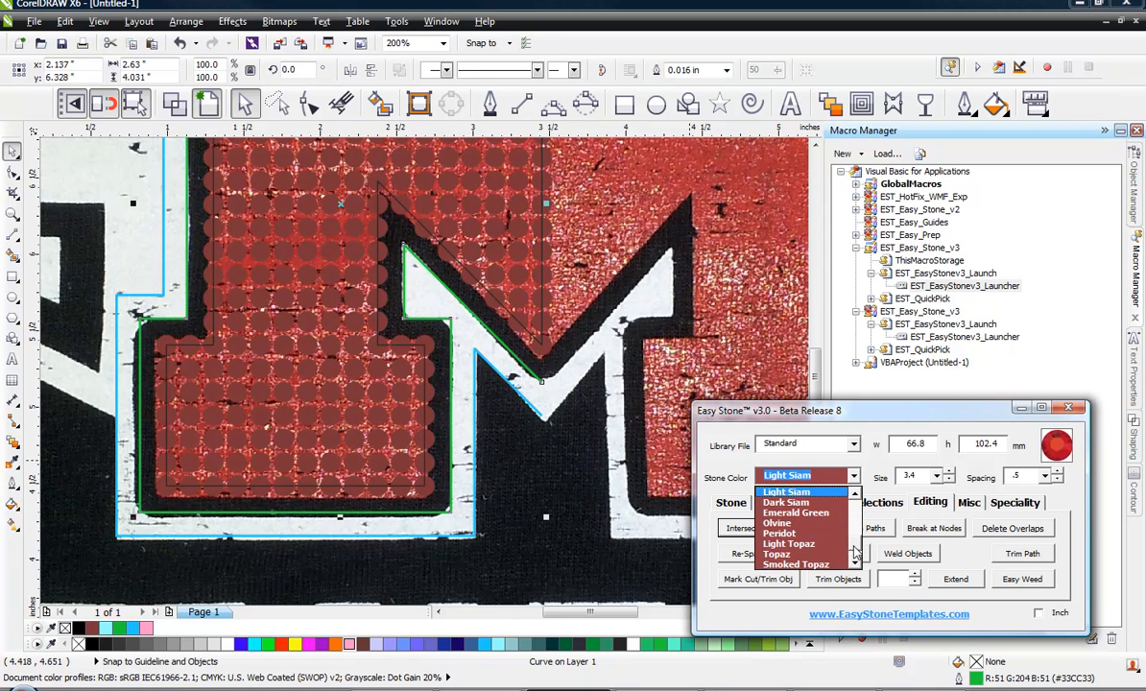
{"action": "scroll", "coordinate": [853, 552], "scroll_direction": "down", "scroll_amount": 3}
{"action": "left_click", "coordinate": [768, 528]}
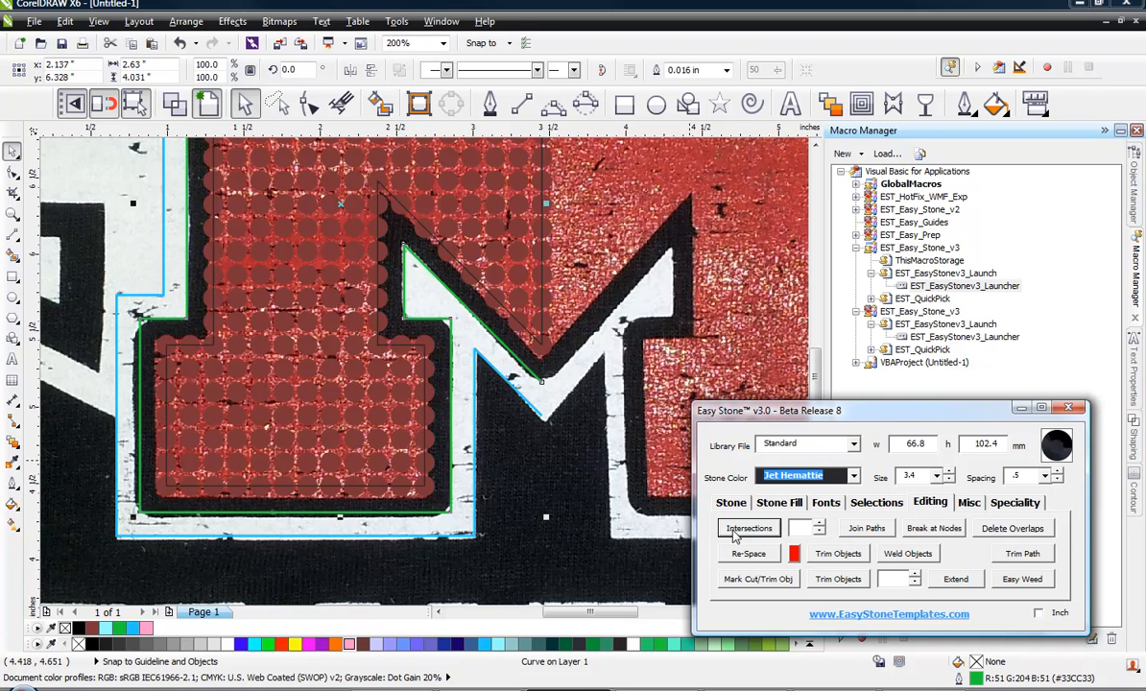
{"action": "left_click", "coordinate": [732, 503]}
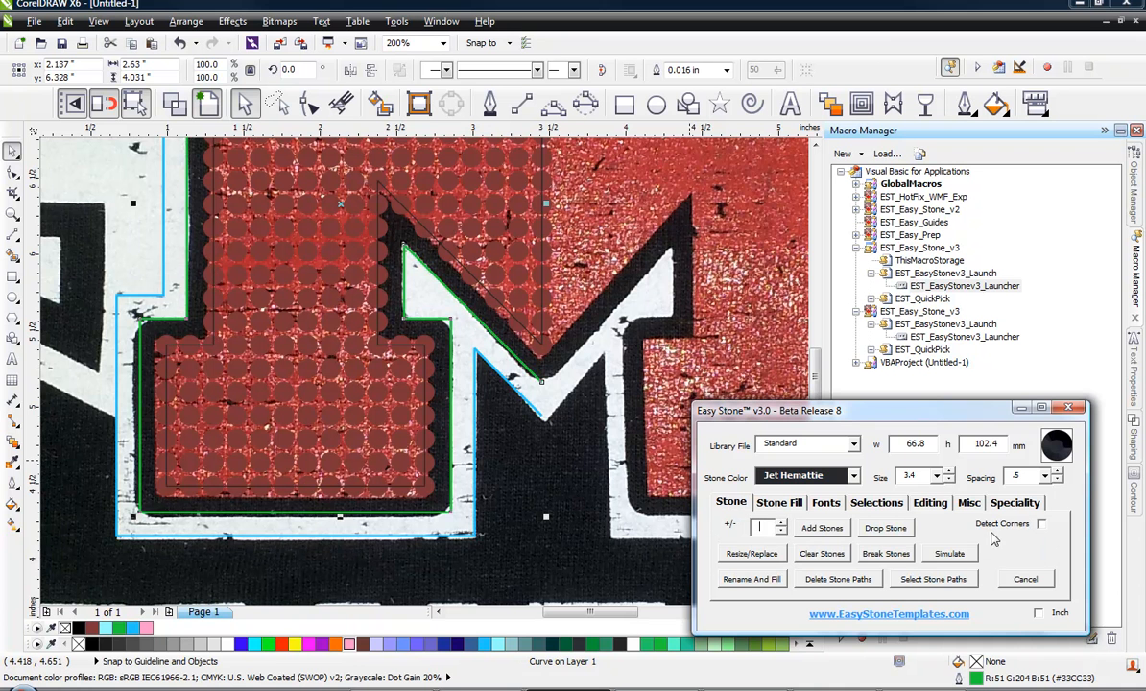
{"action": "left_click", "coordinate": [822, 528]}
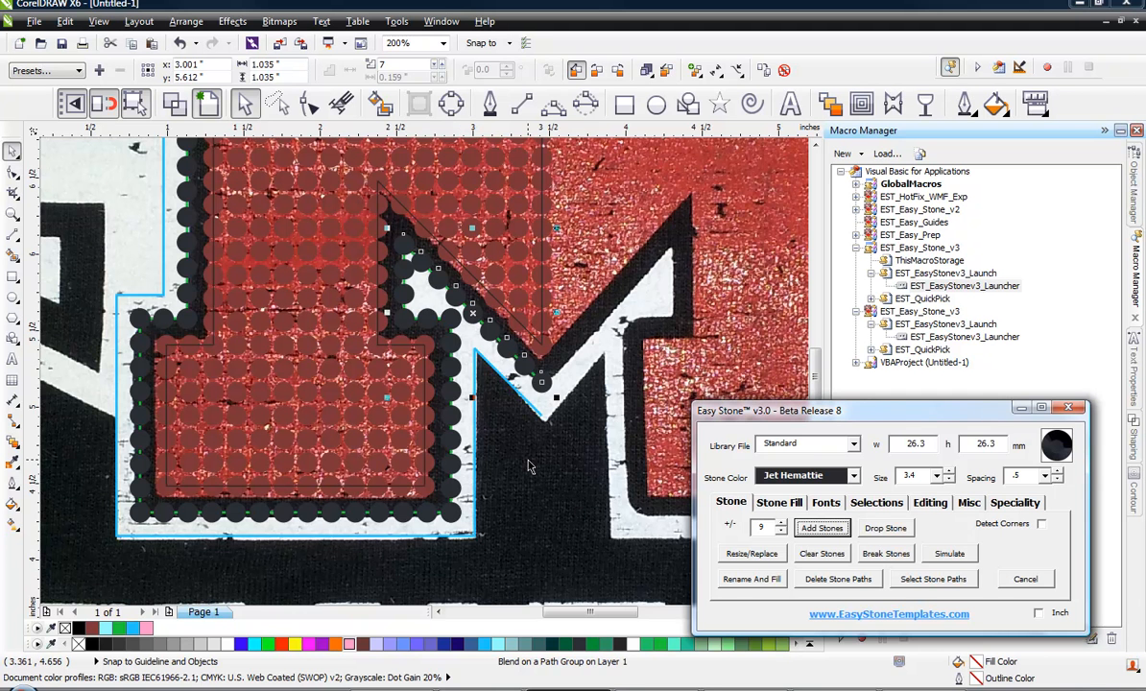
Add Crystal stones along the light blue outer outline of the half M
{"action": "left_click", "coordinate": [539, 413]}
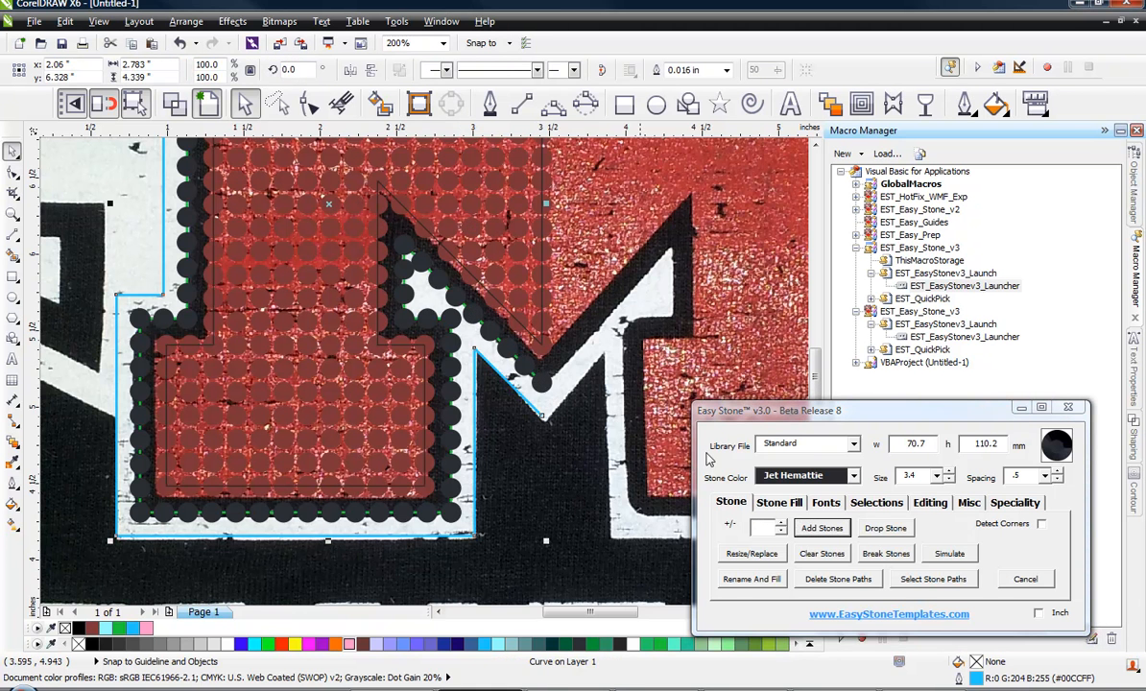
{"action": "left_click", "coordinate": [805, 475]}
{"action": "left_click_drag", "start_coordinate": [856, 557], "coordinate": [857, 500]}
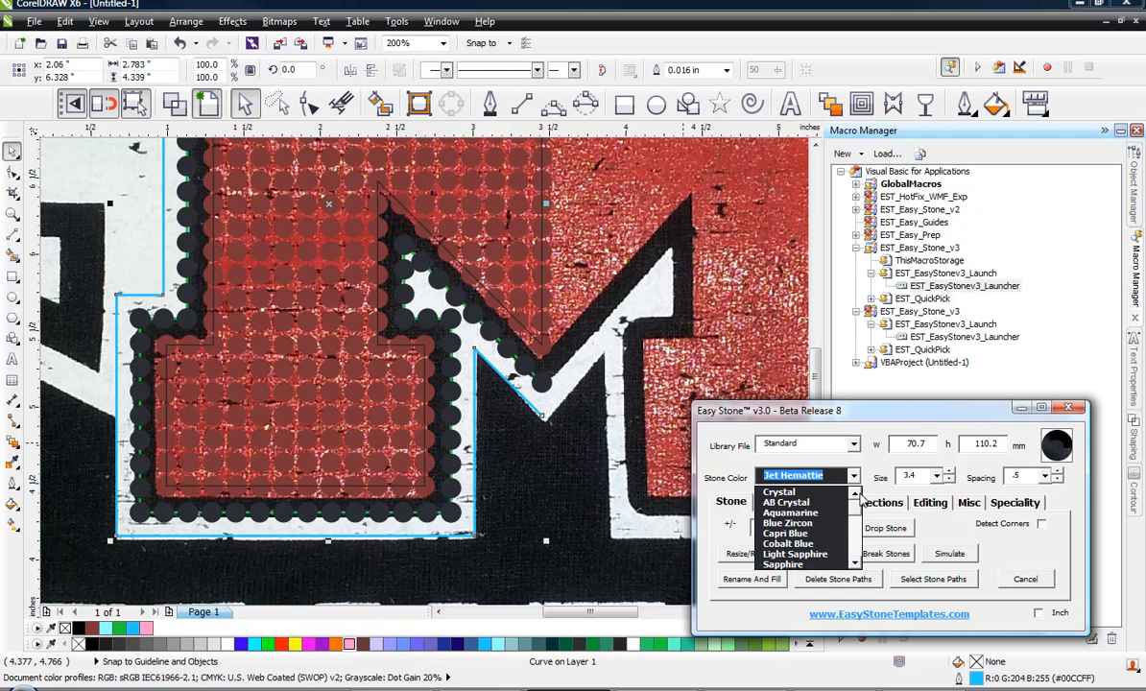
{"action": "left_click", "coordinate": [779, 492]}
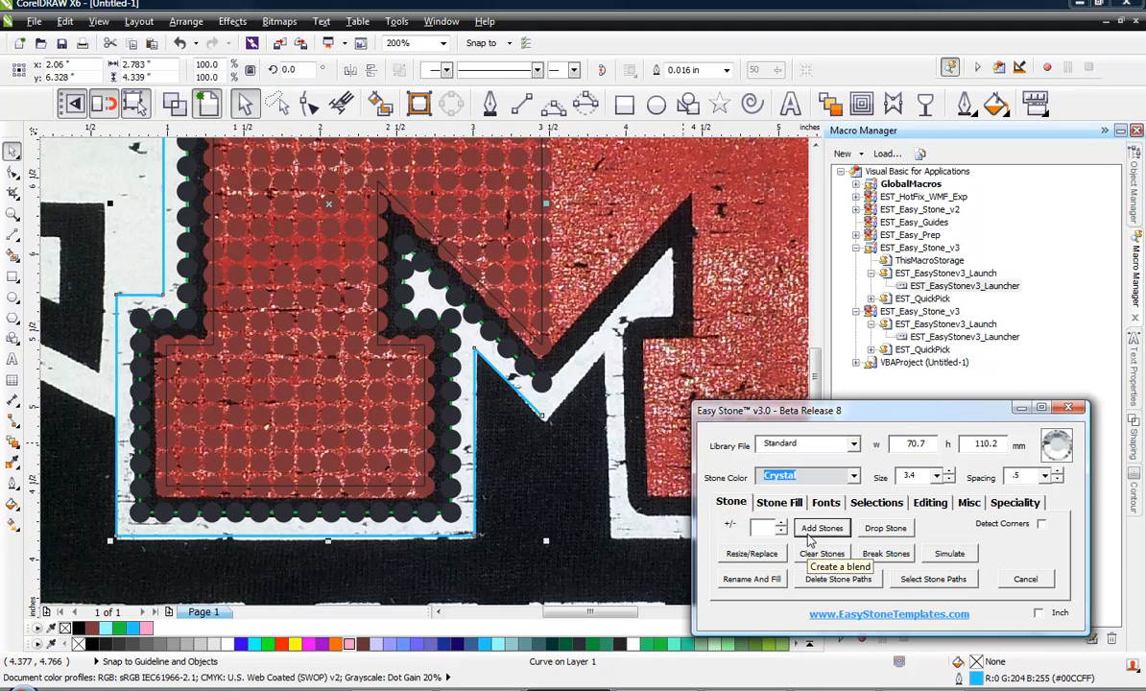
{"action": "left_click", "coordinate": [814, 530]}
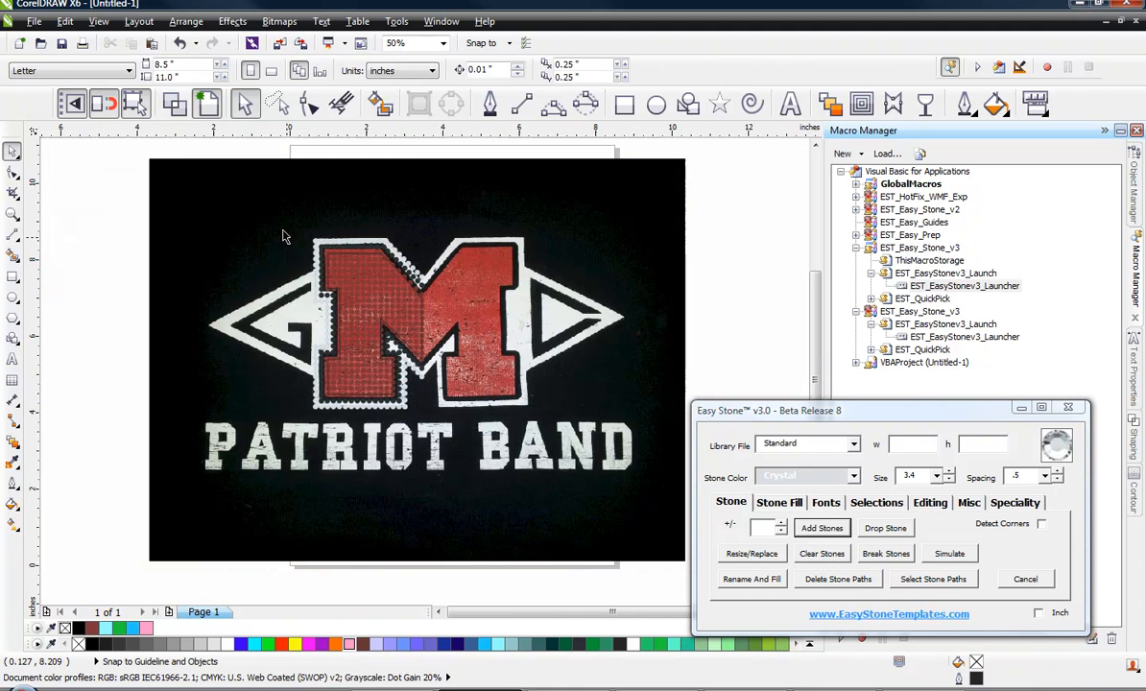
Place a copy of the stoned half M in the empty area well away from the reference artwork
{"action": "scroll", "coordinate": [329, 302], "scroll_direction": "down", "scroll_amount": 3}
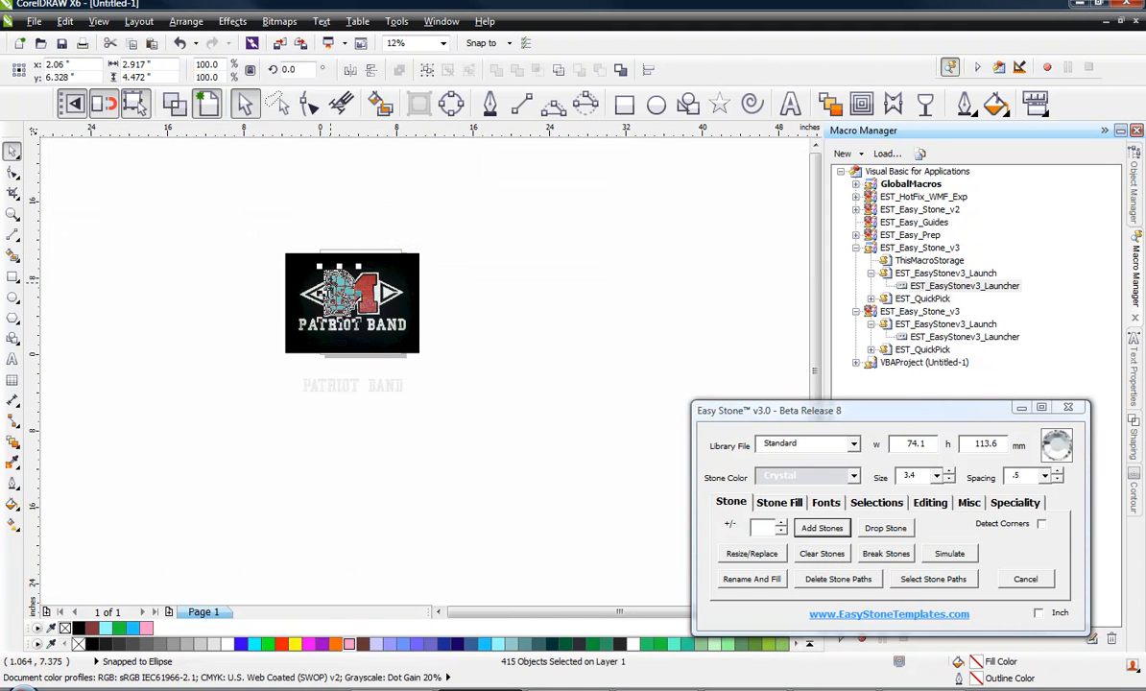
{"action": "left_click_drag", "start_coordinate": [346, 291], "coordinate": [516, 447]}
{"action": "right_click", "coordinate": [517, 448]}
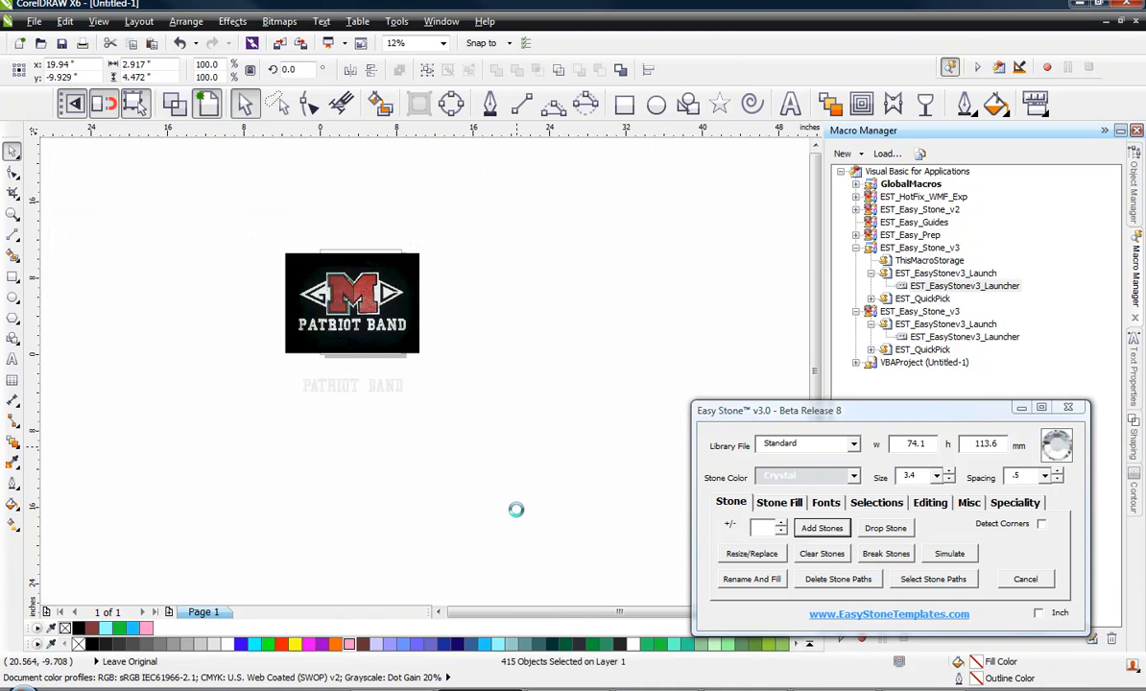
Mirror a duplicate of the copied half M horizontally and align it so both halves share the centre stone column
{"action": "scroll", "coordinate": [524, 474], "scroll_direction": "up", "scroll_amount": 1}
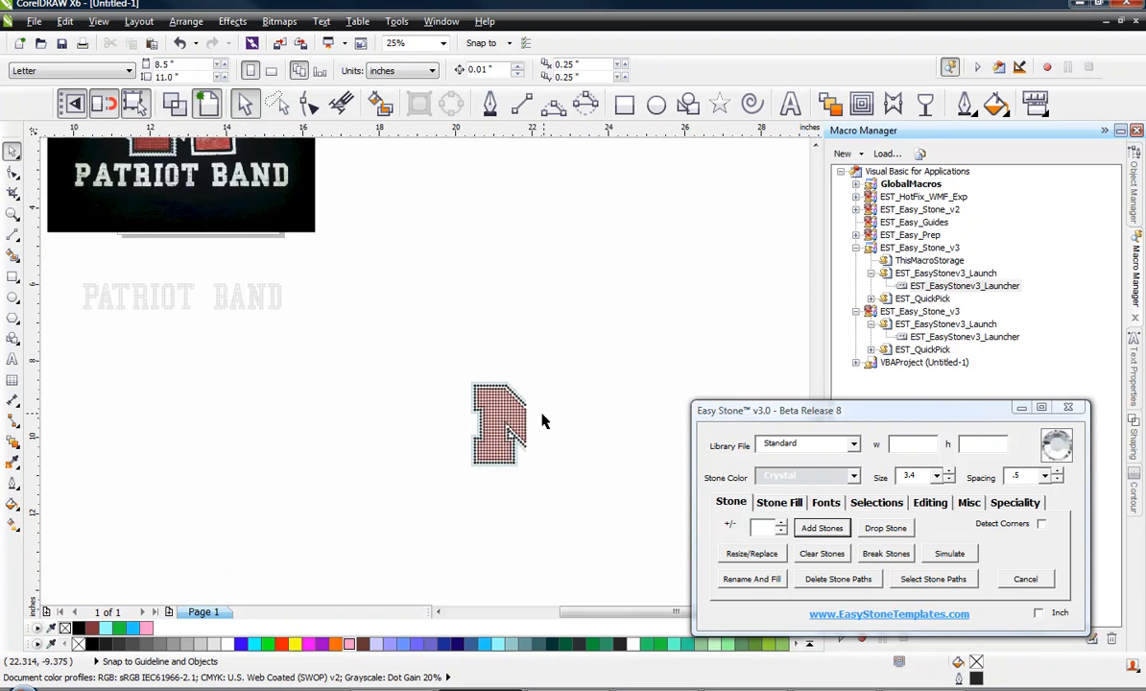
{"action": "scroll", "coordinate": [514, 449], "scroll_direction": "up", "scroll_amount": 1}
{"action": "left_click_drag", "start_coordinate": [404, 543], "coordinate": [382, 538]}
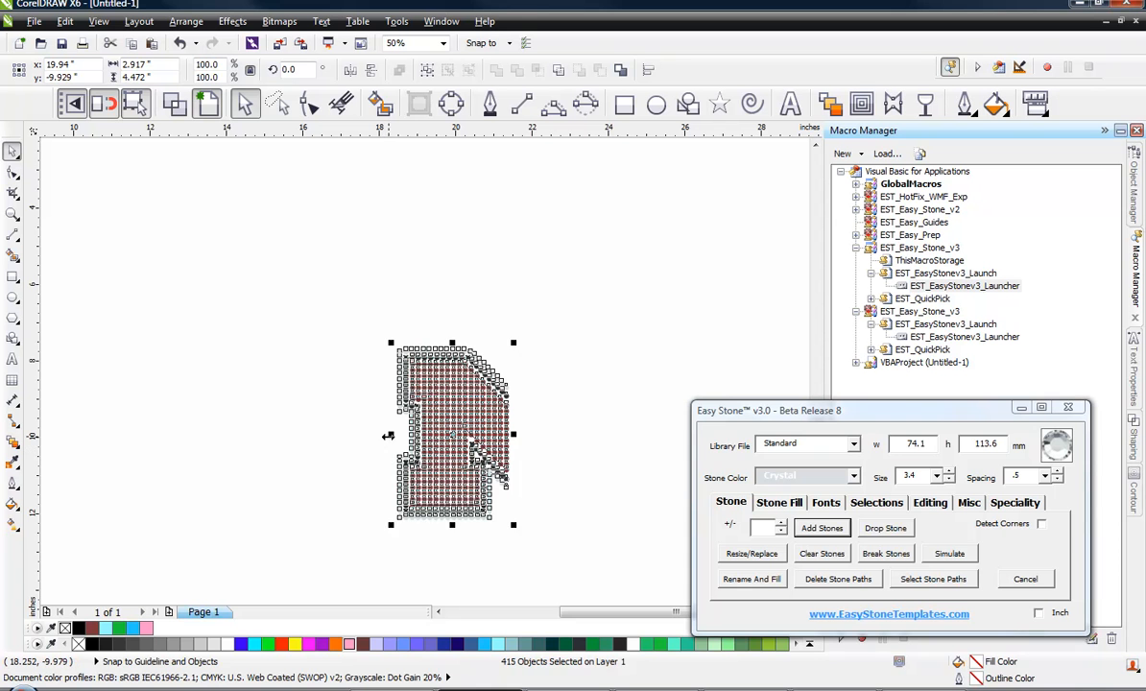
{"action": "left_click_drag", "start_coordinate": [391, 436], "coordinate": [516, 459]}
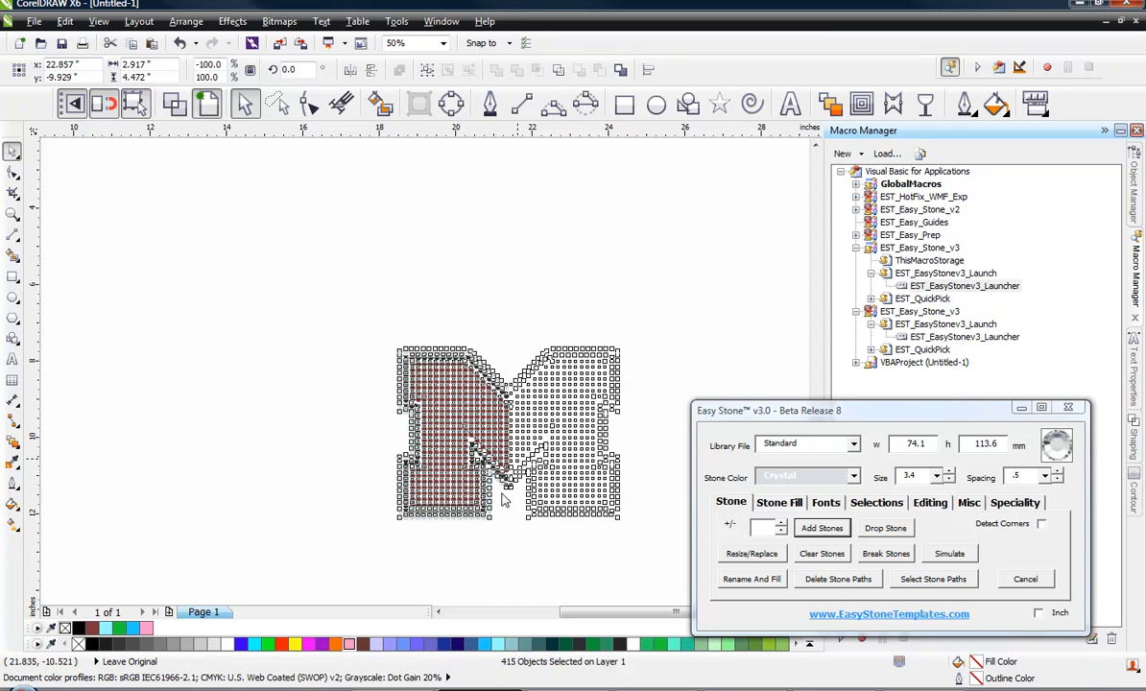
{"action": "scroll", "coordinate": [520, 469], "scroll_direction": "up", "scroll_amount": 2}
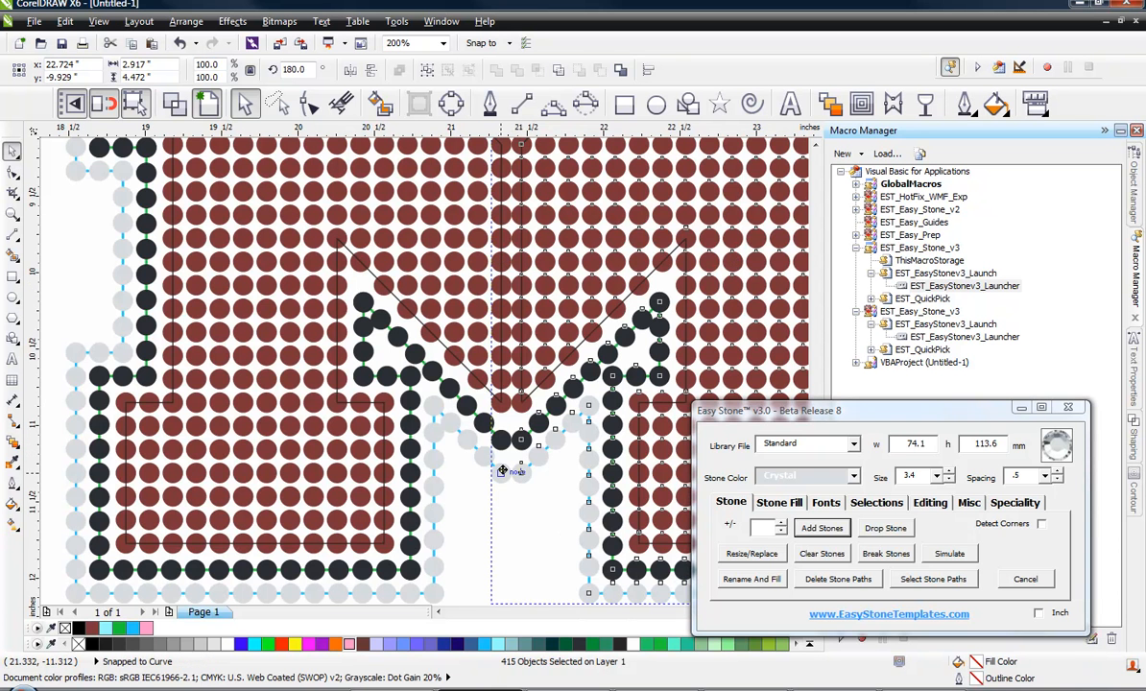
{"action": "scroll", "coordinate": [467, 438], "scroll_direction": "down", "scroll_amount": 3}
{"action": "scroll", "coordinate": [451, 436], "scroll_direction": "down", "scroll_amount": 2}
Add a black weedbox behind both halves of the completed M
{"action": "left_click_drag", "start_coordinate": [336, 317], "coordinate": [523, 472]}
{"action": "left_click", "coordinate": [969, 502]}
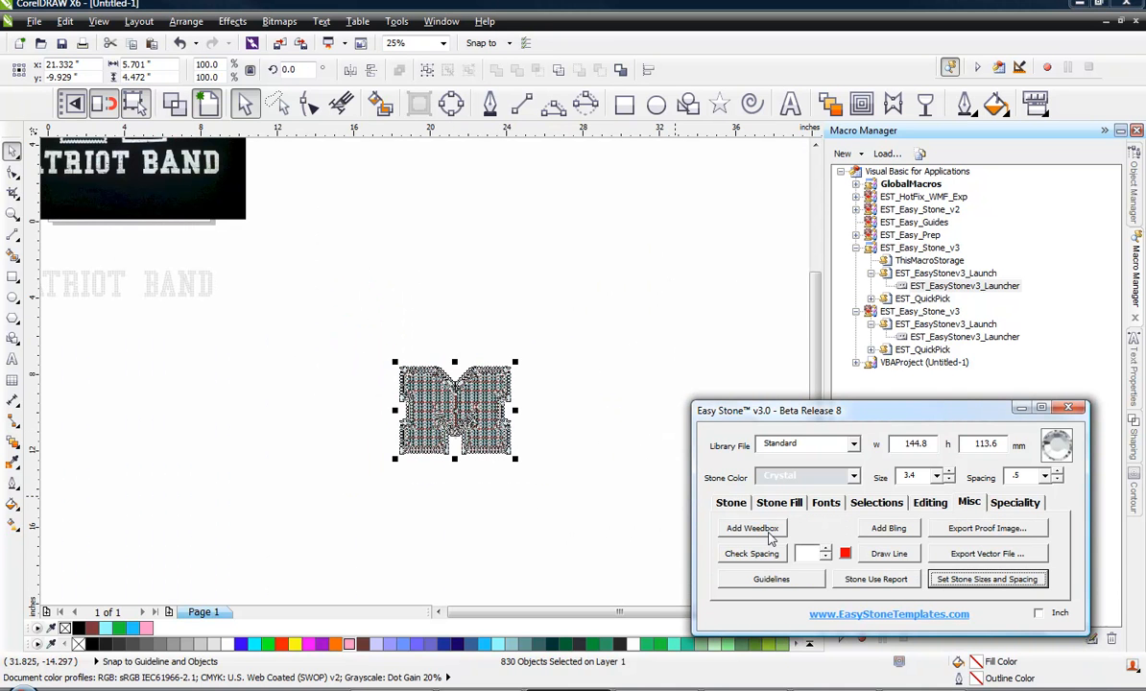
{"action": "left_click", "coordinate": [753, 528]}
{"action": "scroll", "coordinate": [446, 422], "scroll_direction": "up", "scroll_amount": 1}
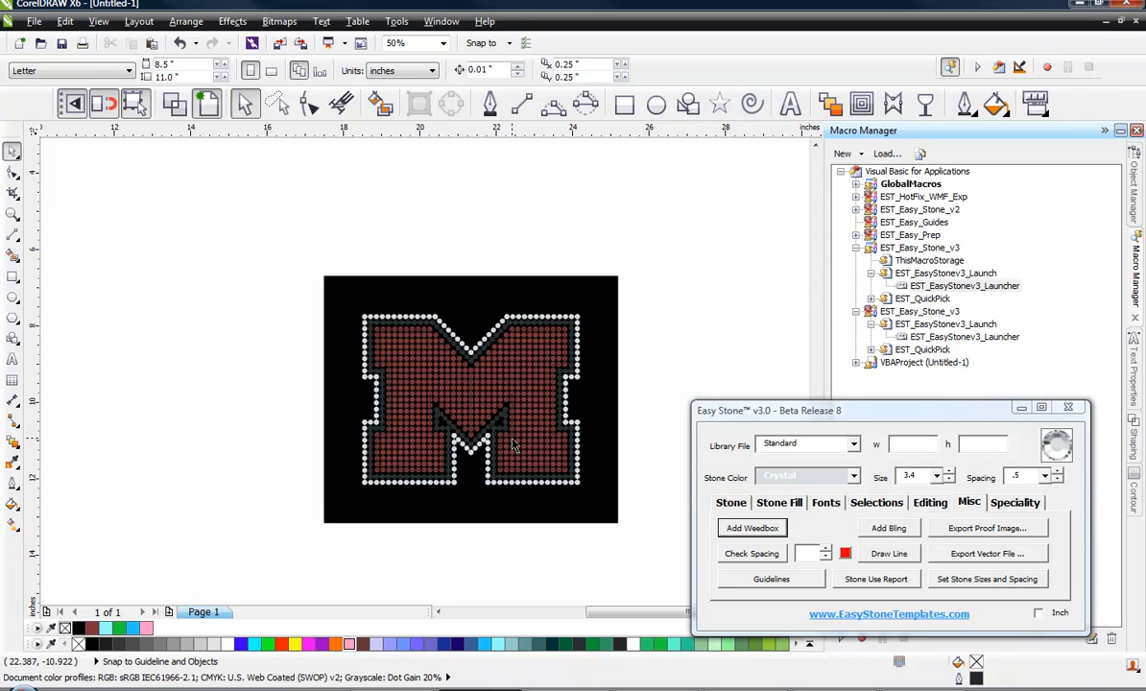
Delete the stone paths from the completed M's outline rows
{"action": "left_click_drag", "start_coordinate": [680, 245], "coordinate": [303, 515]}
{"action": "left_click", "coordinate": [731, 502]}
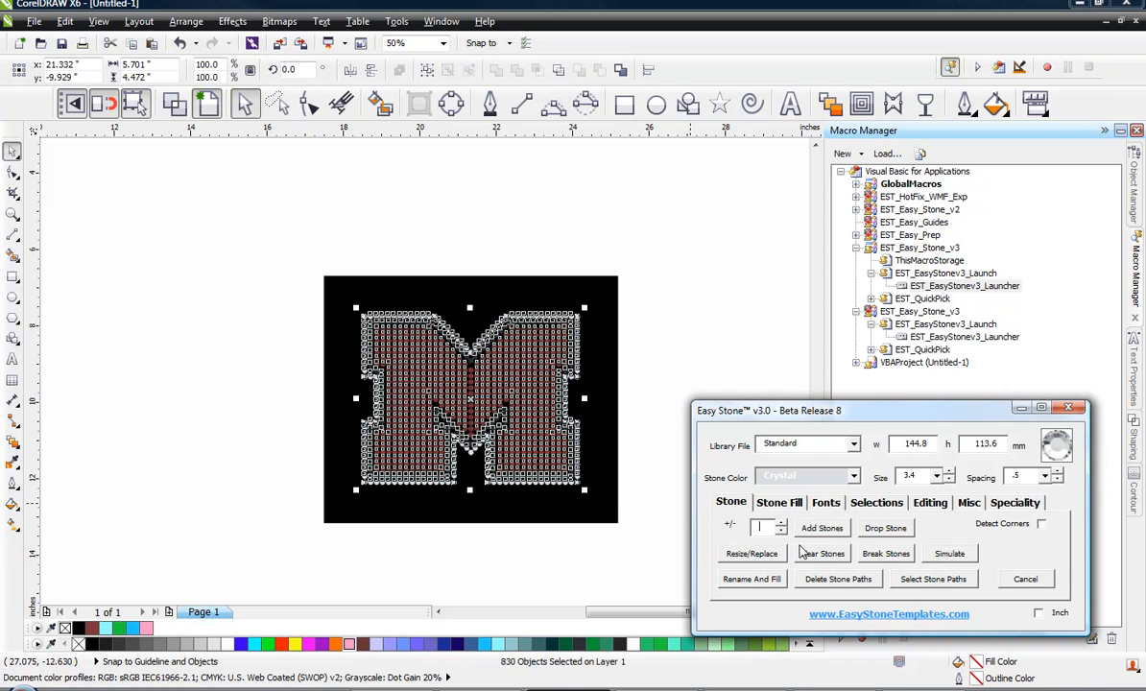
{"action": "left_click", "coordinate": [725, 334]}
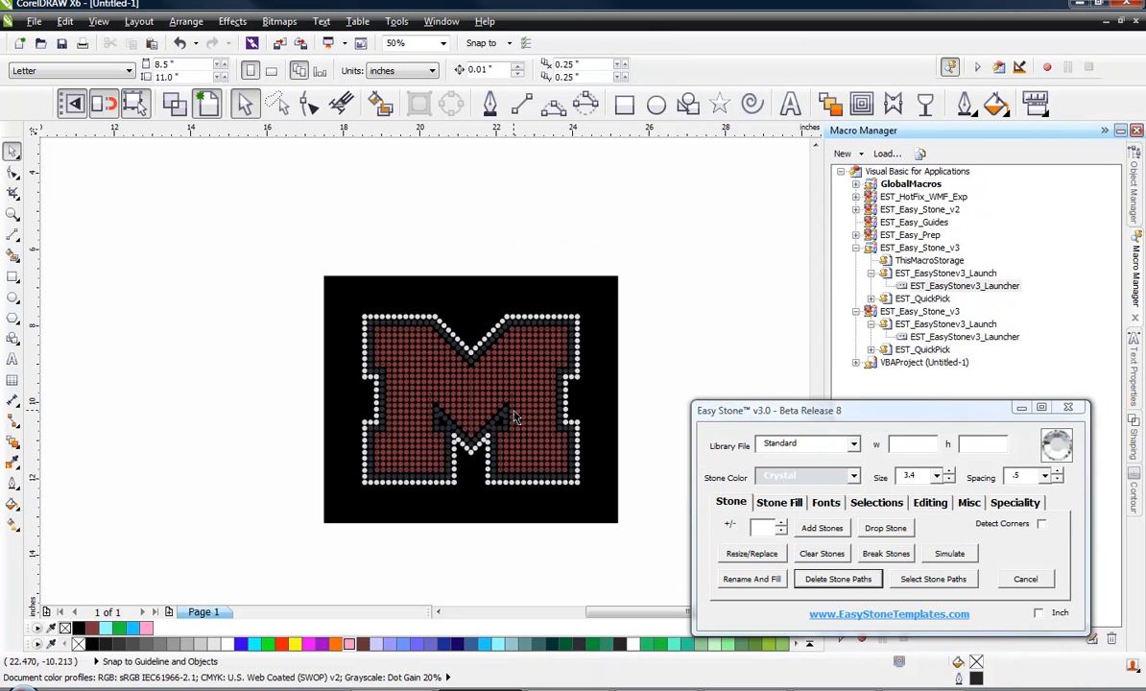
Examine the spacing between the M's red fill and its black and Crystal outline rows, especially along the side notches
{"action": "scroll", "coordinate": [506, 464], "scroll_direction": "up", "scroll_amount": 1}
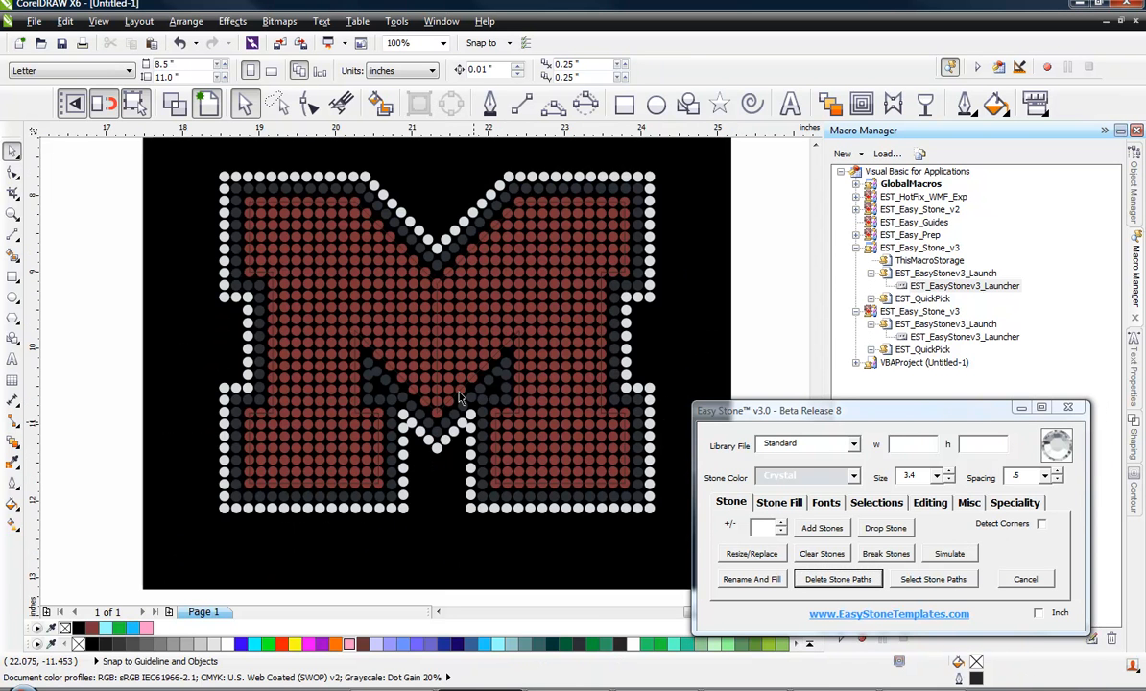
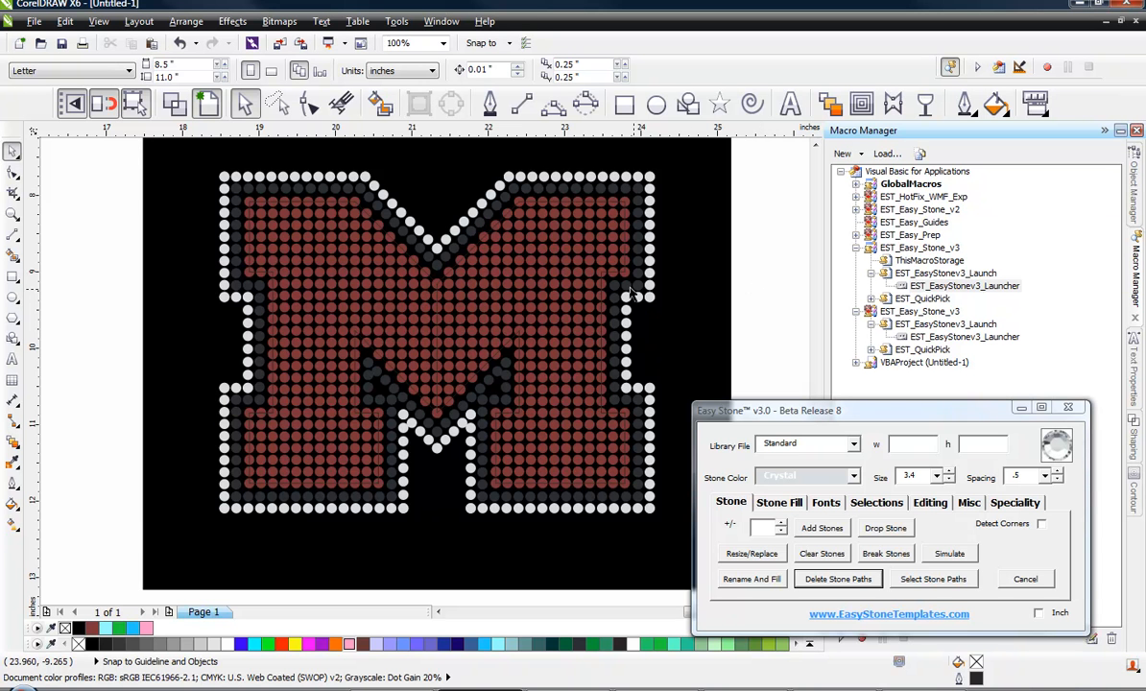
{"action": "scroll", "coordinate": [643, 281], "scroll_direction": "up", "scroll_amount": 3}
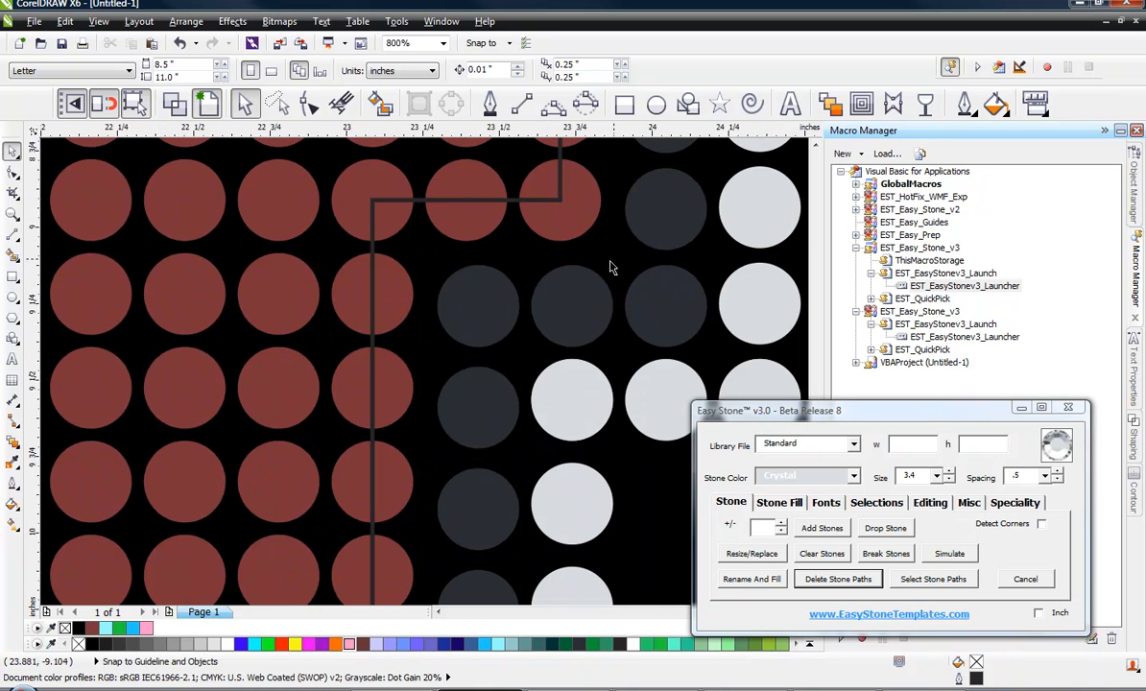
{"action": "scroll", "coordinate": [572, 307], "scroll_direction": "down", "scroll_amount": 2}
{"action": "scroll", "coordinate": [567, 315], "scroll_direction": "up", "scroll_amount": 1}
{"action": "scroll", "coordinate": [674, 319], "scroll_direction": "up", "scroll_amount": 1}
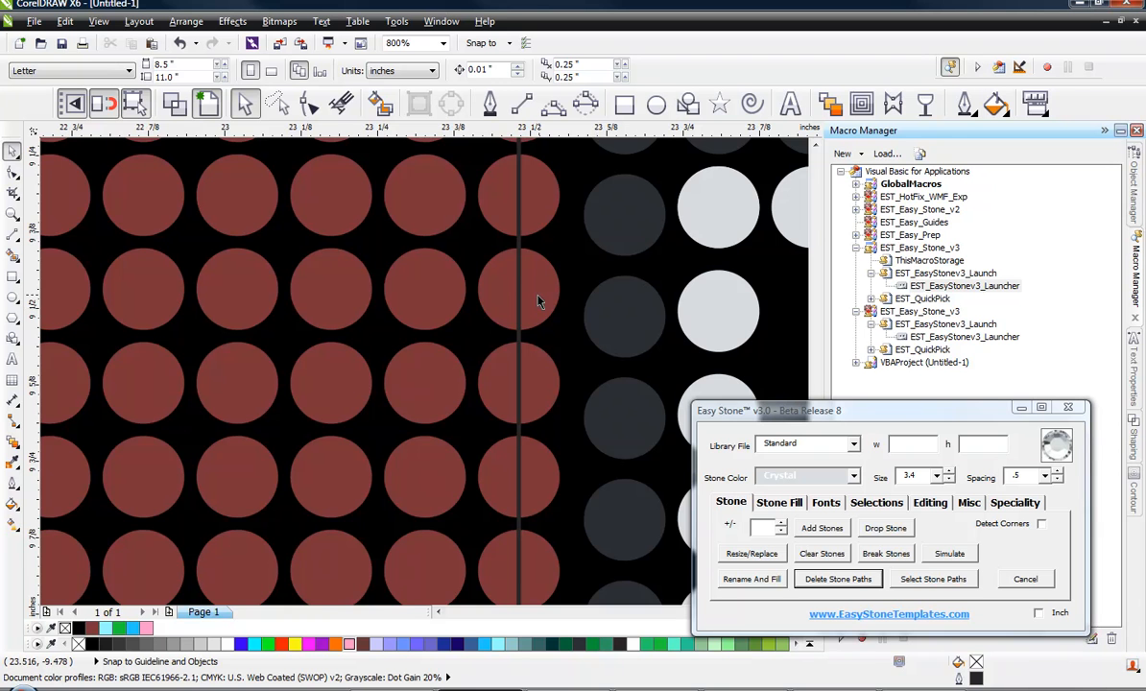
{"action": "scroll", "coordinate": [602, 307], "scroll_direction": "down", "scroll_amount": 2}
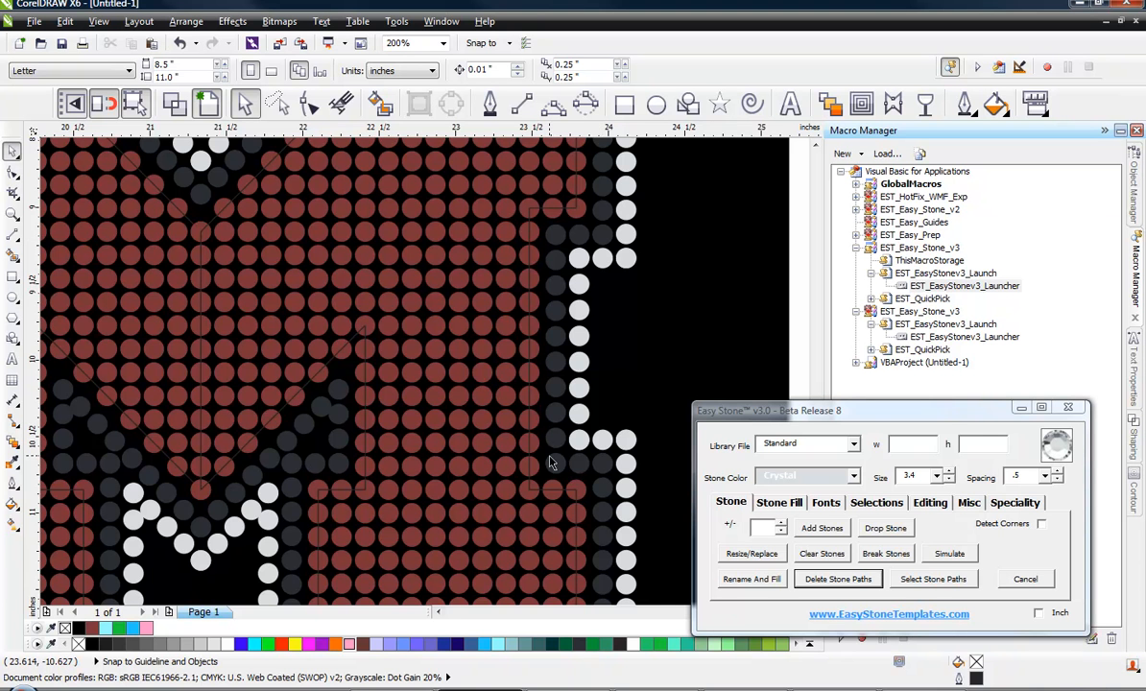
{"action": "left_click", "coordinate": [621, 305]}
{"action": "scroll", "coordinate": [621, 306], "scroll_direction": "down", "scroll_amount": 1}
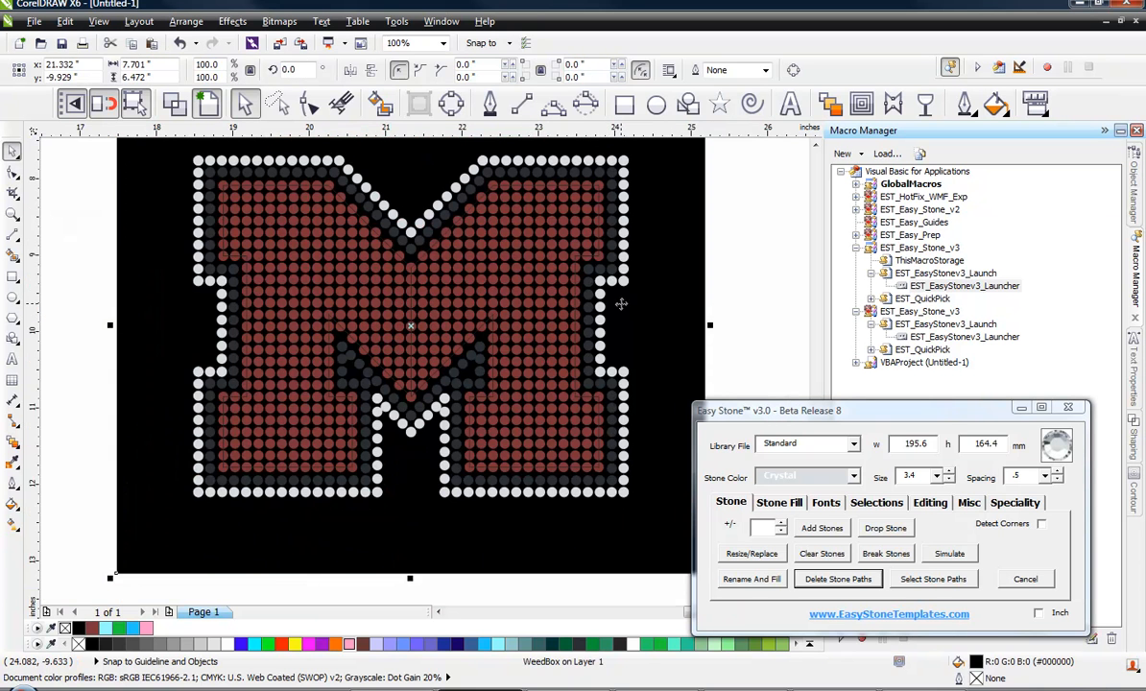
{"action": "left_click", "coordinate": [777, 305]}
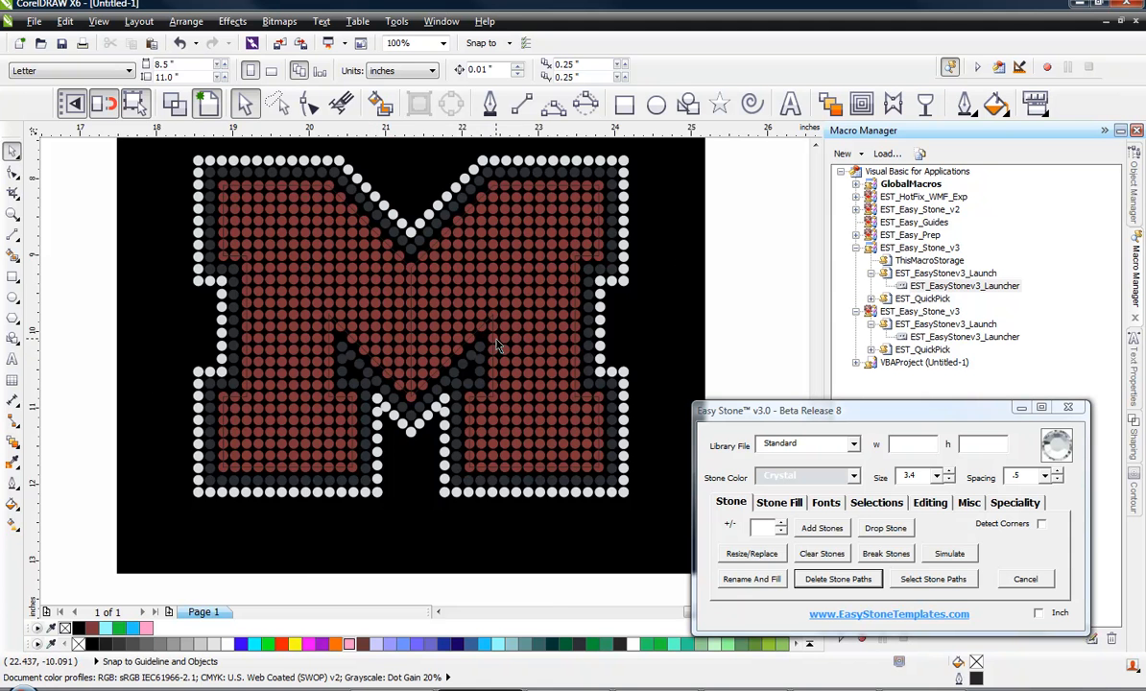
Delete the completed M copy together with its black weedbox
{"action": "scroll", "coordinate": [497, 346], "scroll_direction": "down", "scroll_amount": 1}
{"action": "left_click_drag", "start_coordinate": [634, 173], "coordinate": [222, 574]}
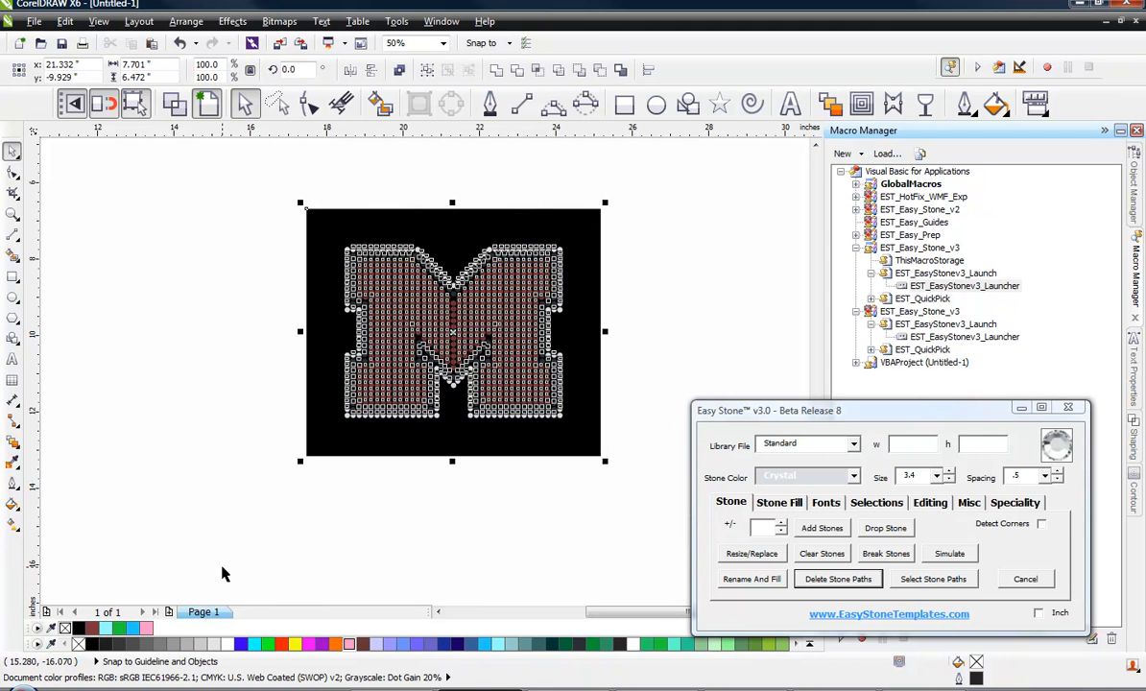
{"action": "key", "text": "Delete"}
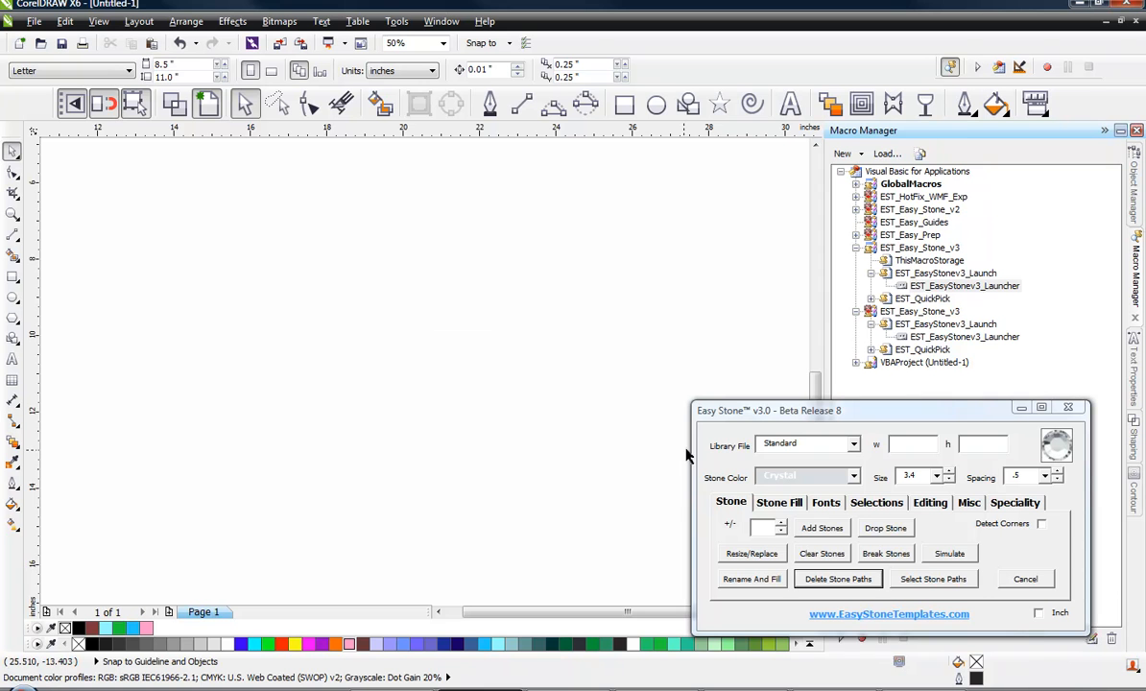
Add a guideline through the horizontal centre of the half M over the logo artwork, based on its side stones
{"action": "scroll", "coordinate": [685, 456], "scroll_direction": "down", "scroll_amount": 3}
{"action": "scroll", "coordinate": [582, 363], "scroll_direction": "up", "scroll_amount": 2}
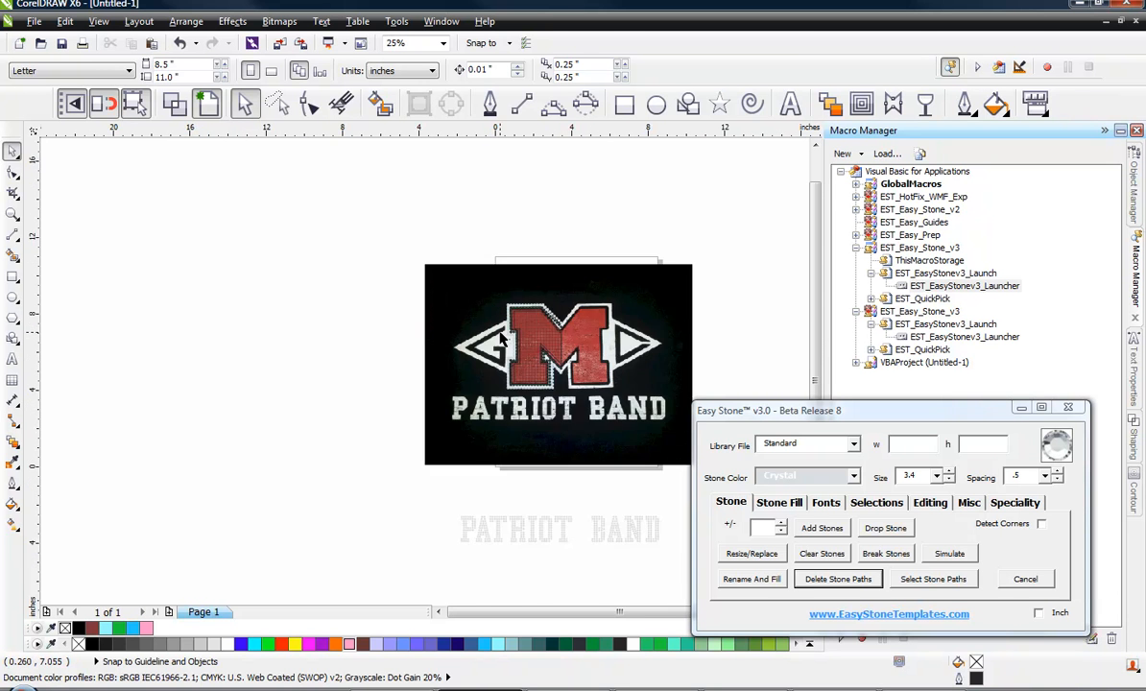
{"action": "scroll", "coordinate": [501, 338], "scroll_direction": "up", "scroll_amount": 1}
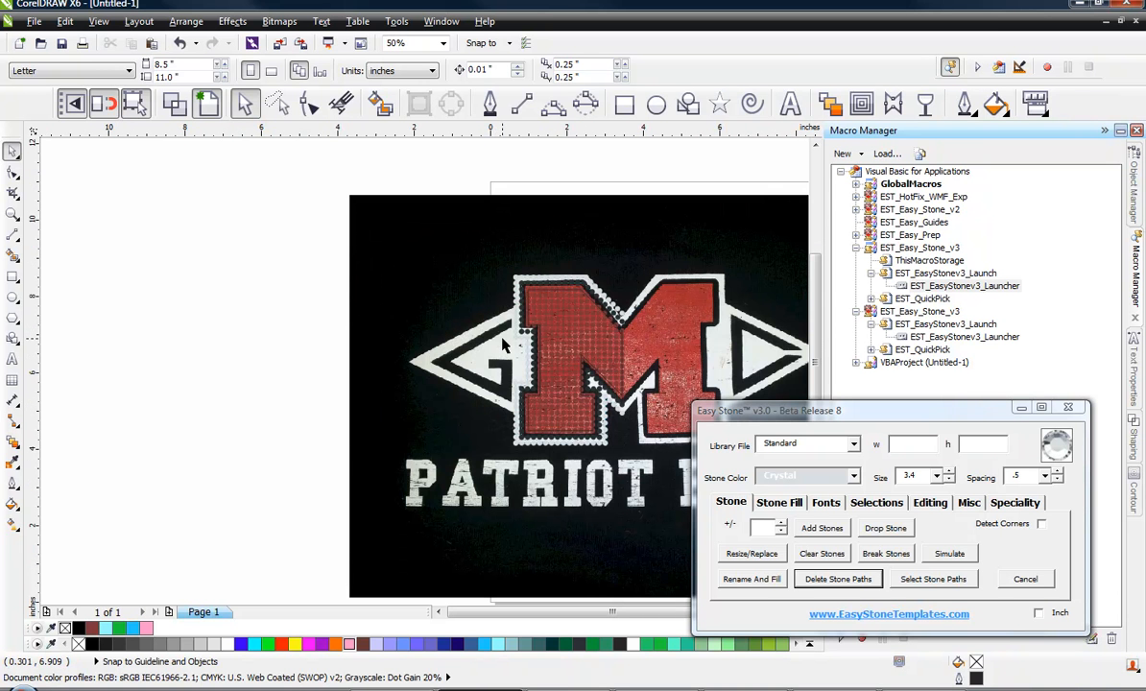
{"action": "scroll", "coordinate": [526, 386], "scroll_direction": "up", "scroll_amount": 1}
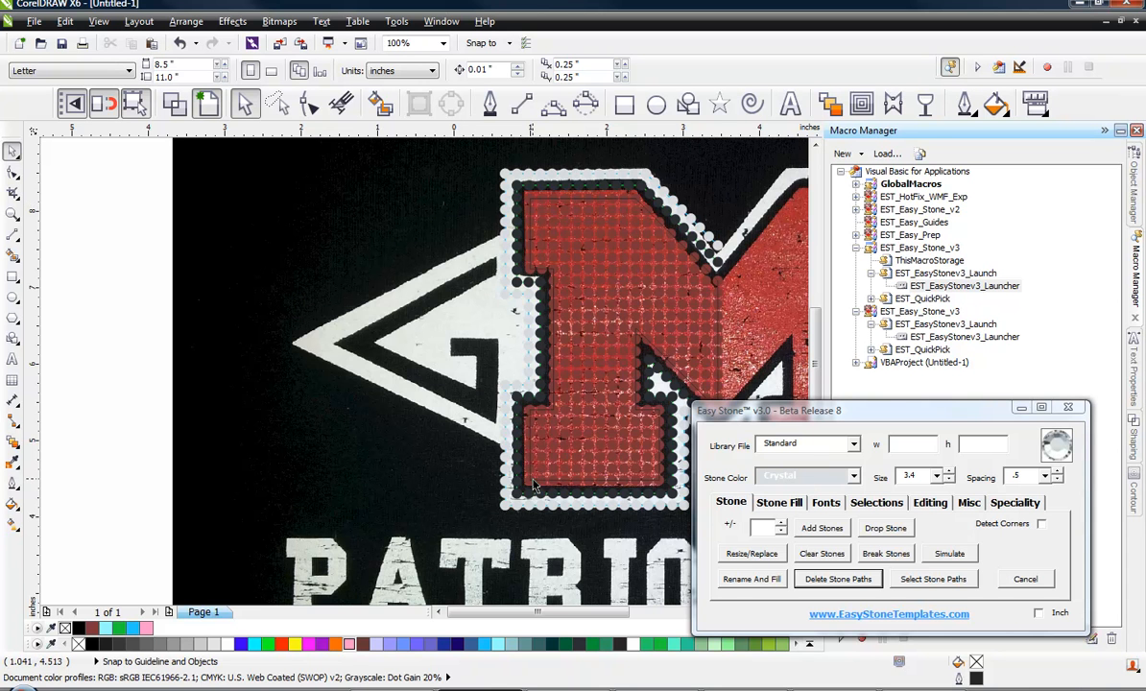
{"action": "left_click_drag", "start_coordinate": [459, 151], "coordinate": [572, 513]}
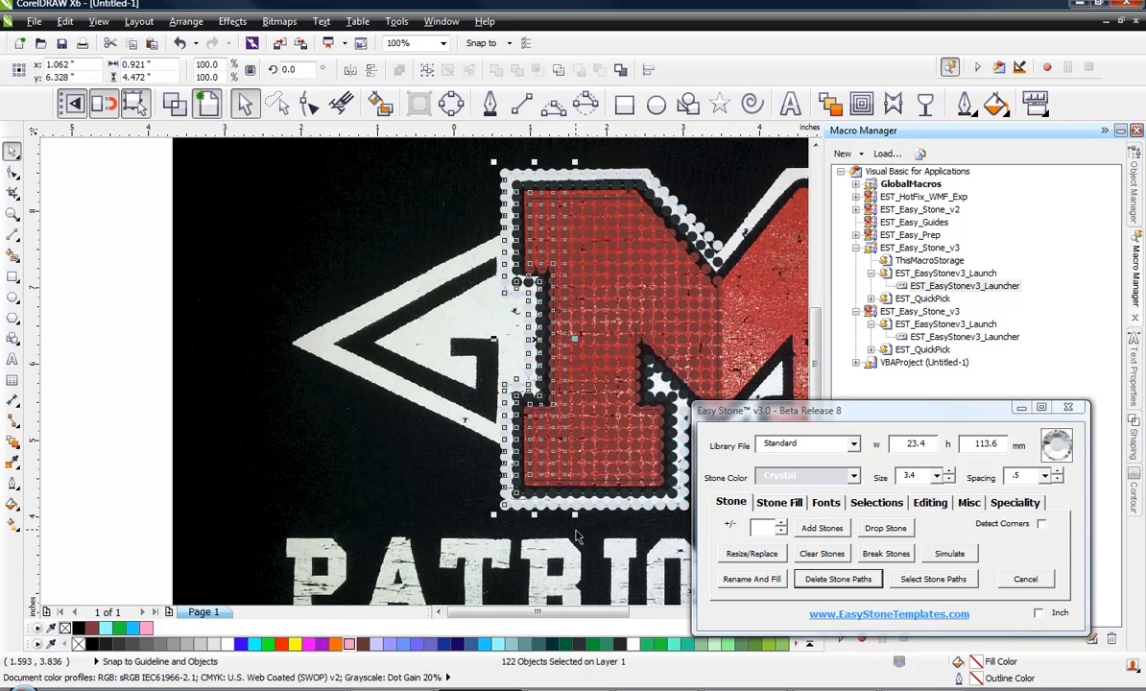
{"action": "left_click", "coordinate": [970, 503]}
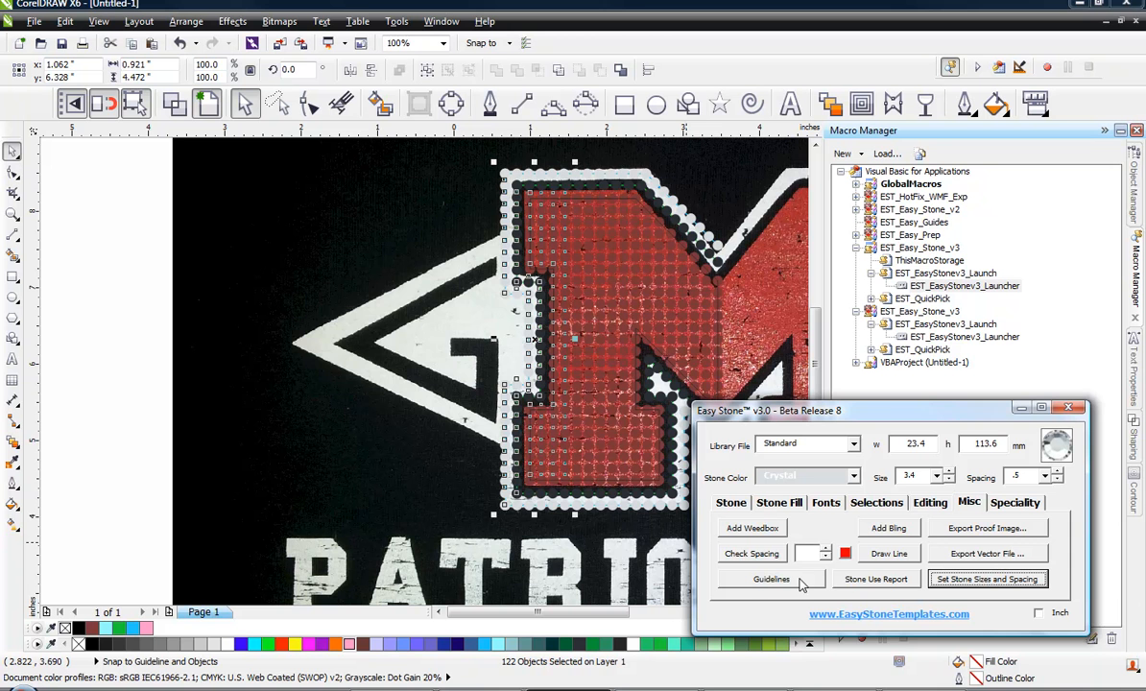
{"action": "left_click", "coordinate": [771, 579]}
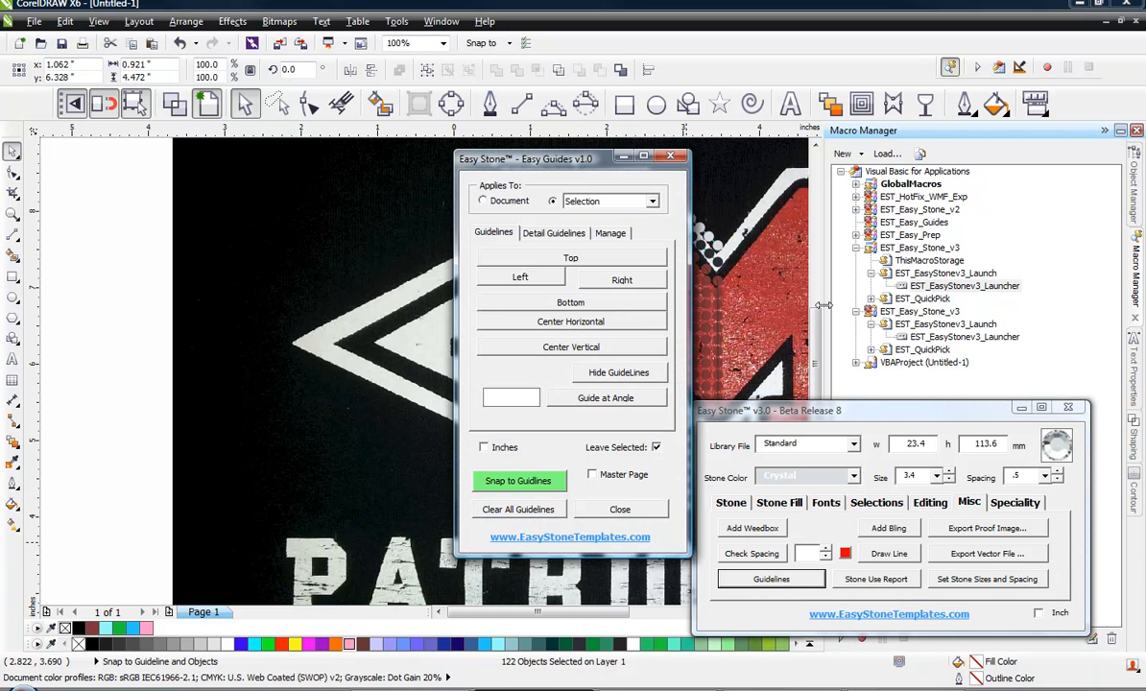
{"action": "left_click_drag", "start_coordinate": [554, 160], "coordinate": [1036, 201]}
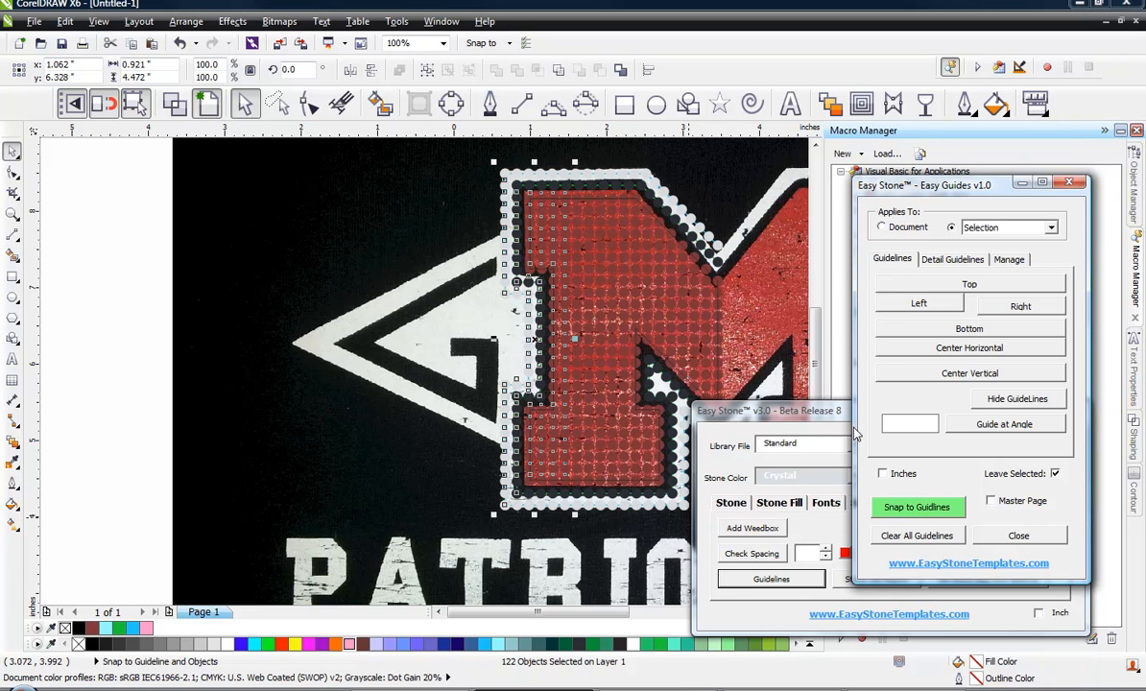
{"action": "left_click", "coordinate": [938, 354]}
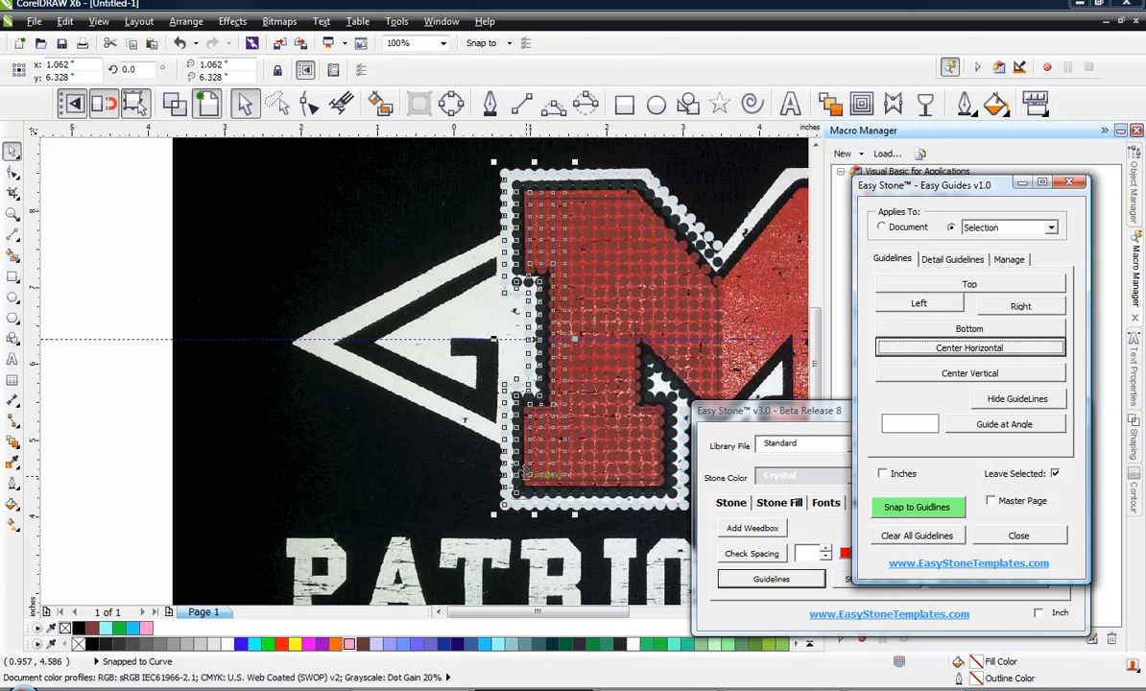
{"action": "left_click", "coordinate": [78, 393]}
{"action": "scroll", "coordinate": [311, 334], "scroll_direction": "up", "scroll_amount": 1}
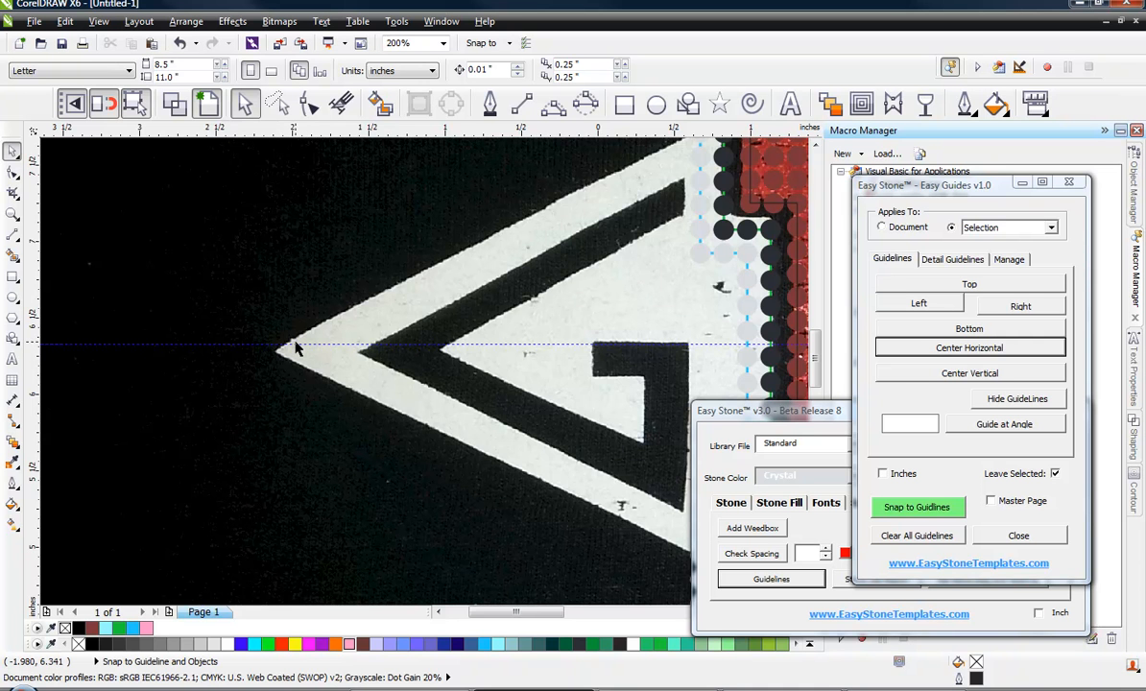
{"action": "scroll", "coordinate": [298, 336], "scroll_direction": "down", "scroll_amount": 1}
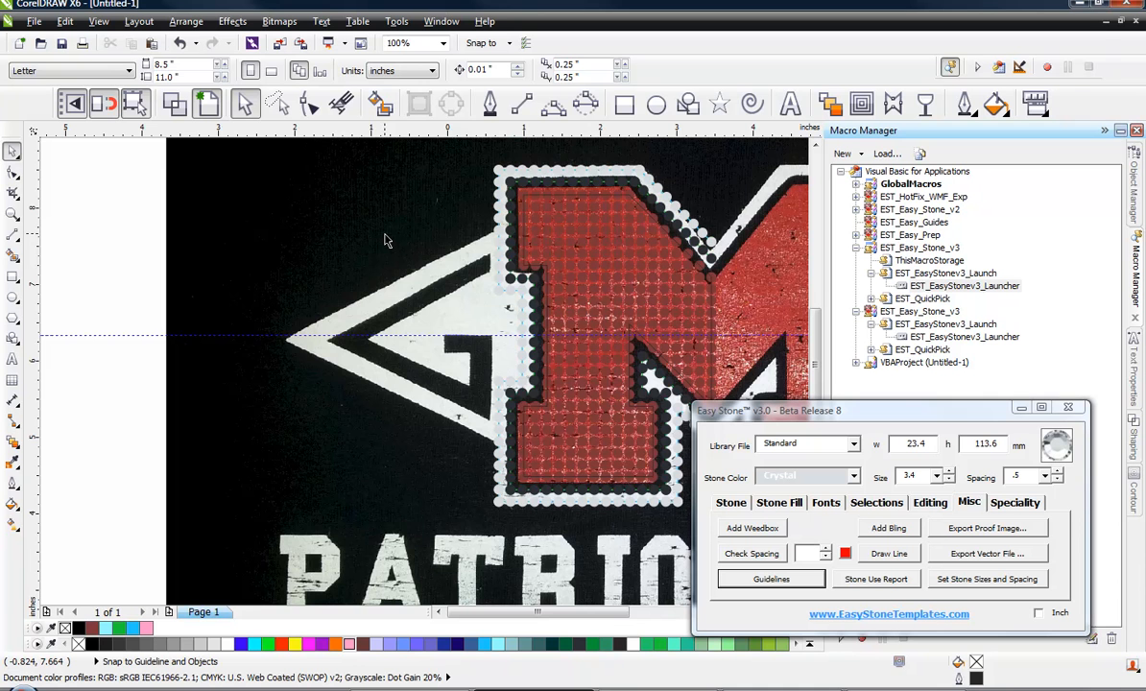
Delete the stone paths from the half M on the logo artwork
{"action": "scroll", "coordinate": [374, 260], "scroll_direction": "down", "scroll_amount": 2}
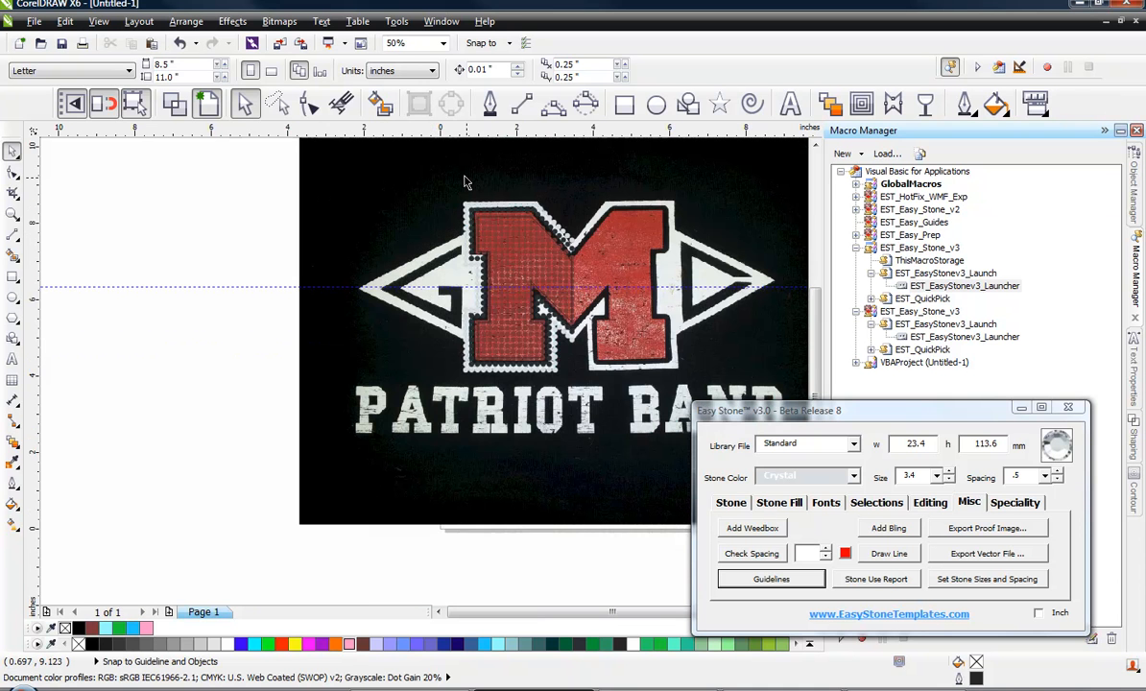
{"action": "left_click_drag", "start_coordinate": [423, 176], "coordinate": [575, 386]}
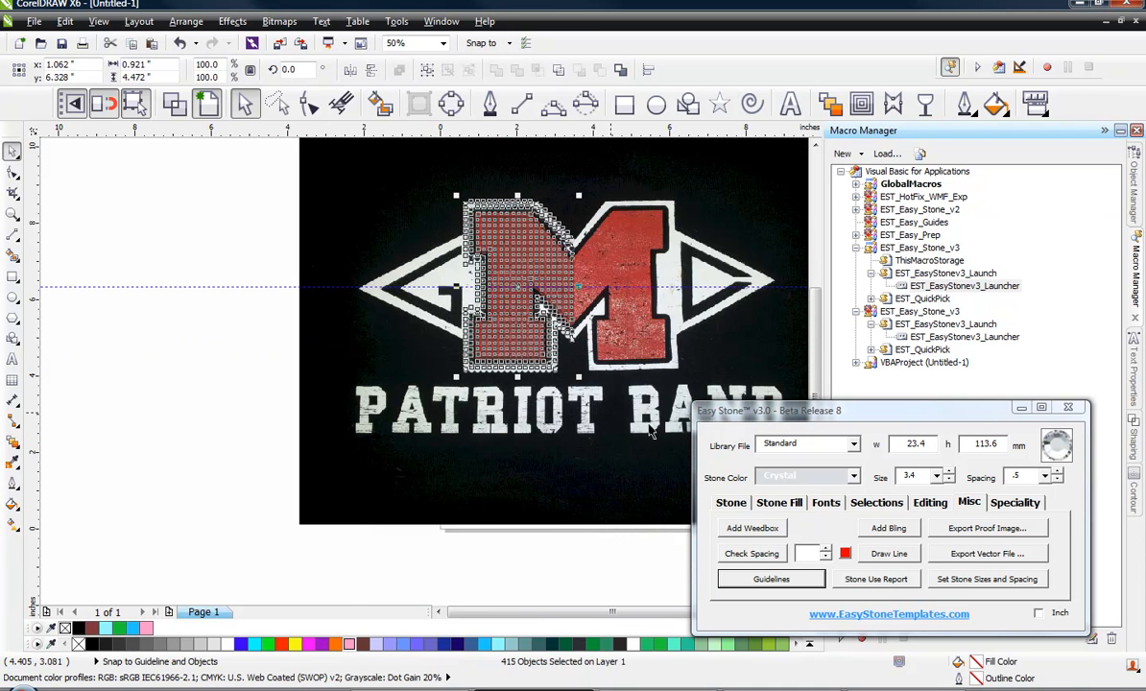
{"action": "left_click", "coordinate": [732, 505]}
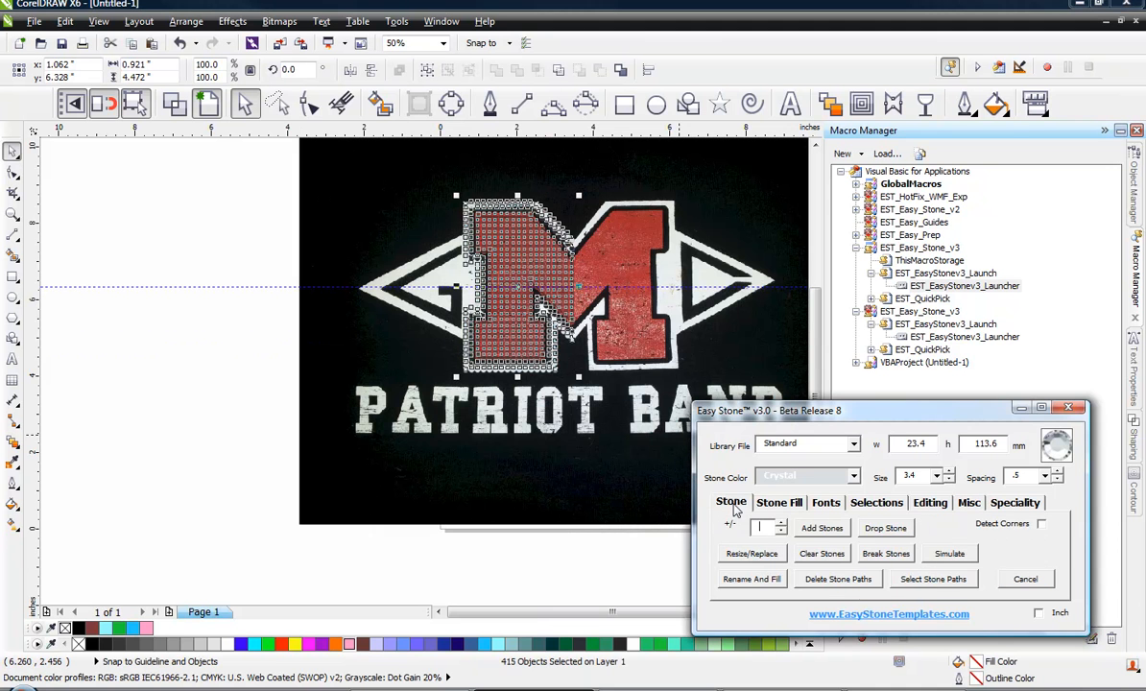
{"action": "left_click", "coordinate": [856, 583]}
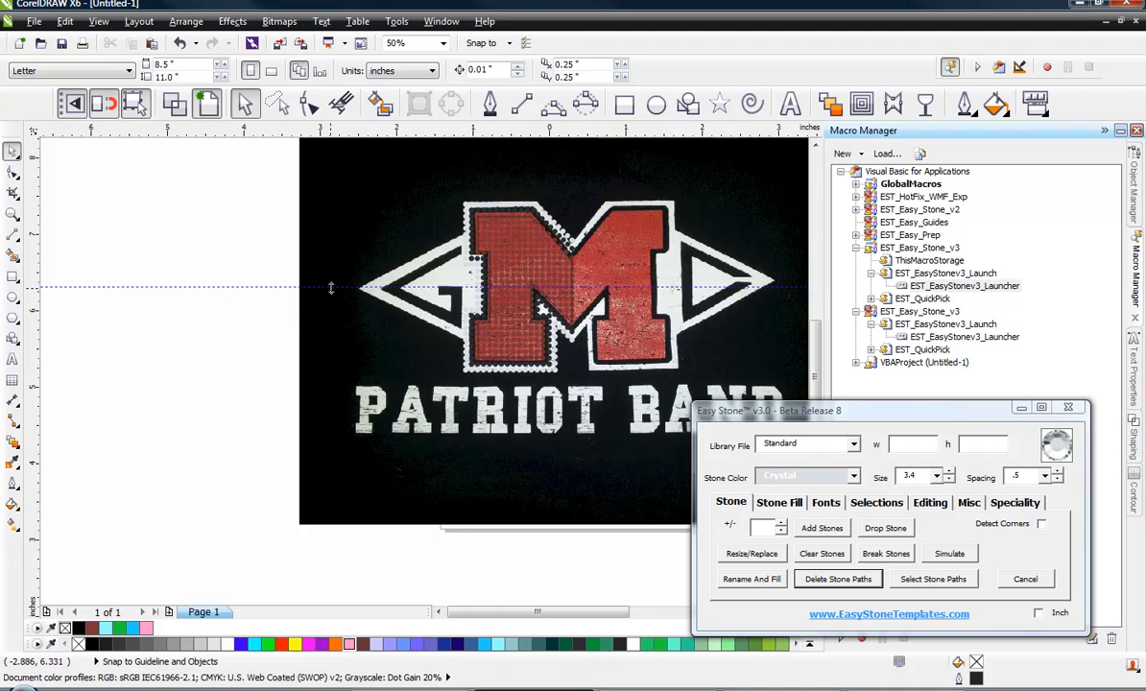
Place a 3.4 mm Crystal stone on the guideline at the G arrow's outer tip, centred at about X -2.13 inches
{"action": "scroll", "coordinate": [326, 283], "scroll_direction": "up", "scroll_amount": 1}
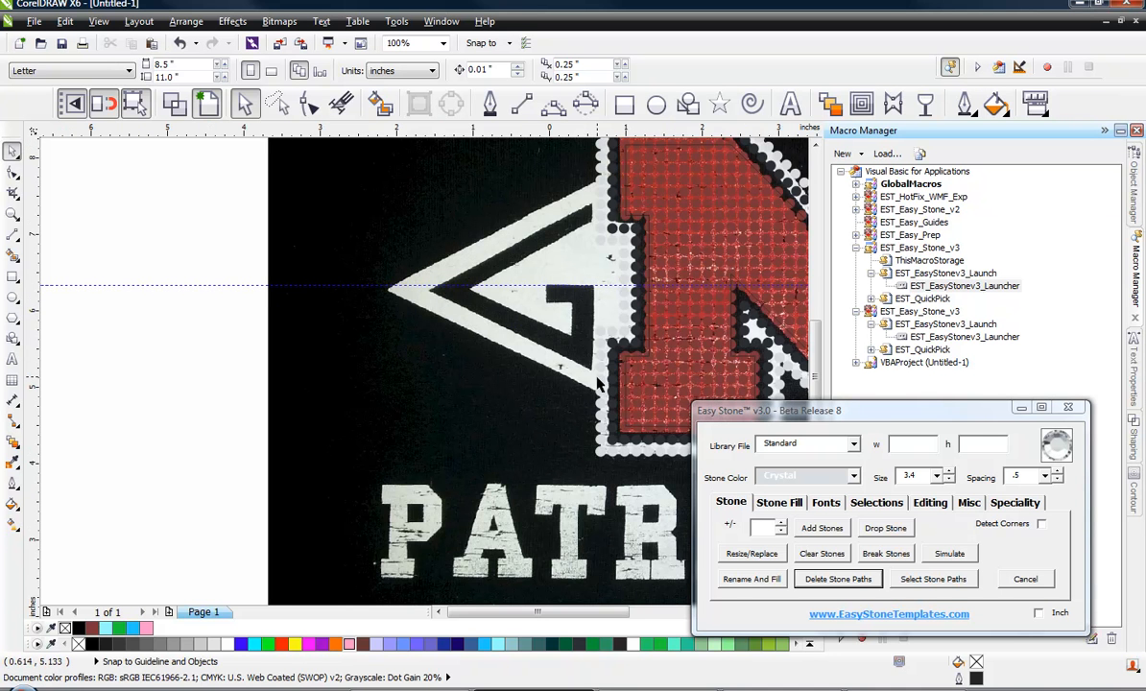
{"action": "left_click", "coordinate": [407, 333]}
{"action": "scroll", "coordinate": [396, 307], "scroll_direction": "up", "scroll_amount": 1}
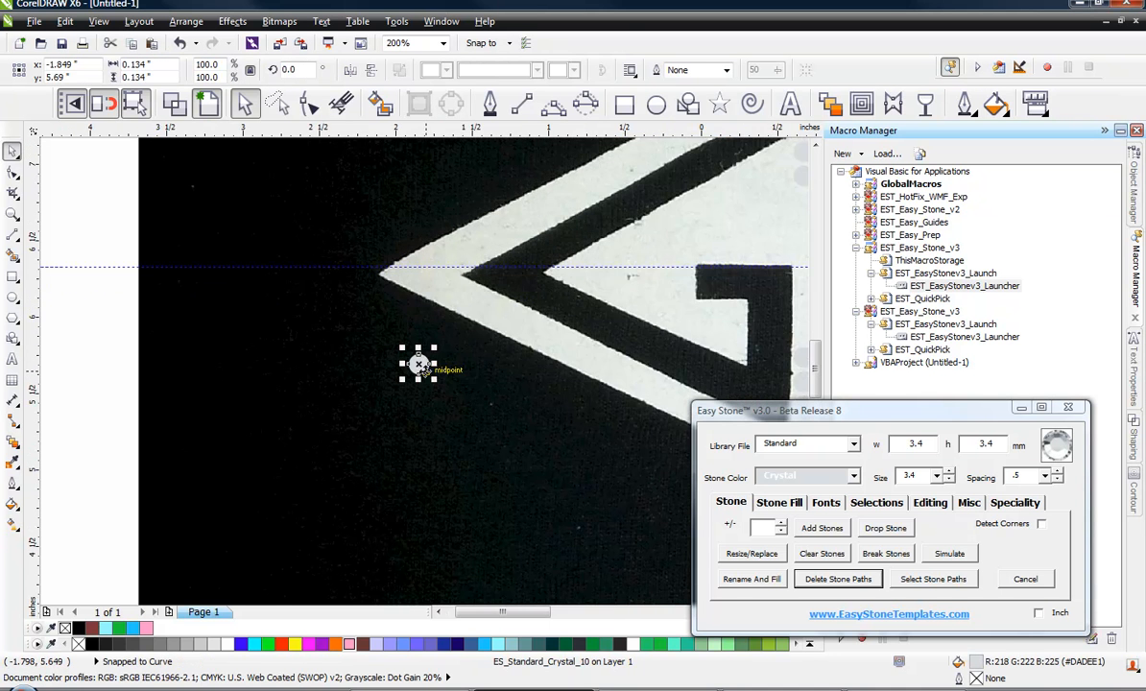
{"action": "left_click_drag", "start_coordinate": [420, 367], "coordinate": [382, 267]}
{"action": "scroll", "coordinate": [382, 267], "scroll_direction": "up", "scroll_amount": 3}
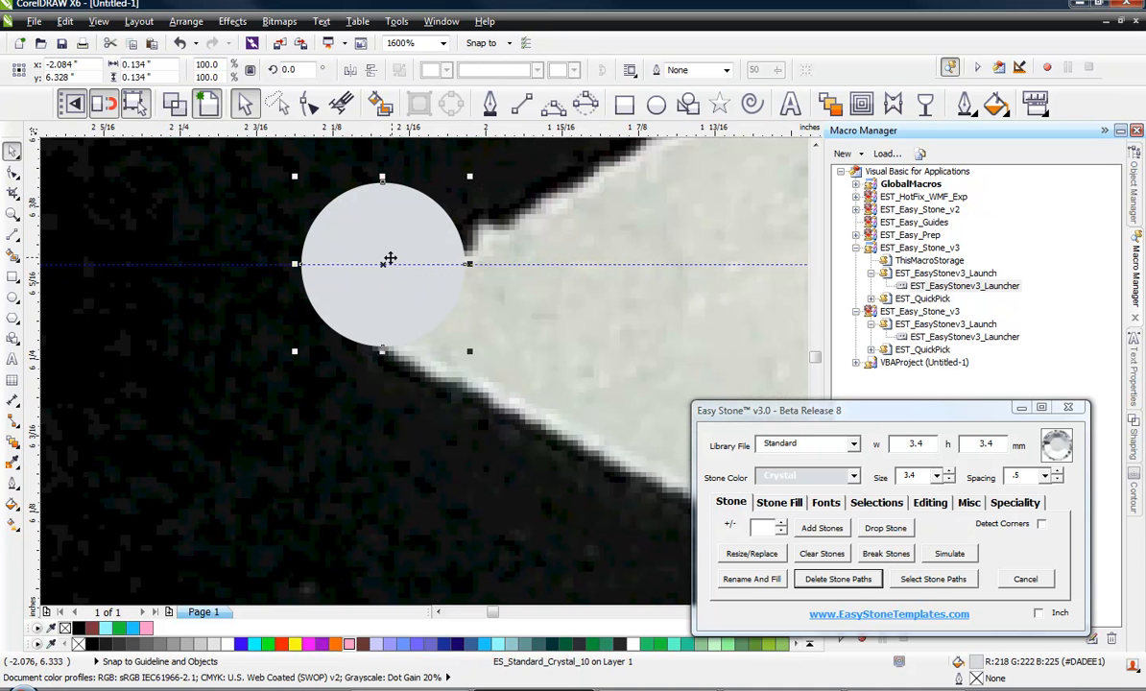
{"action": "scroll", "coordinate": [313, 232], "scroll_direction": "down", "scroll_amount": 4}
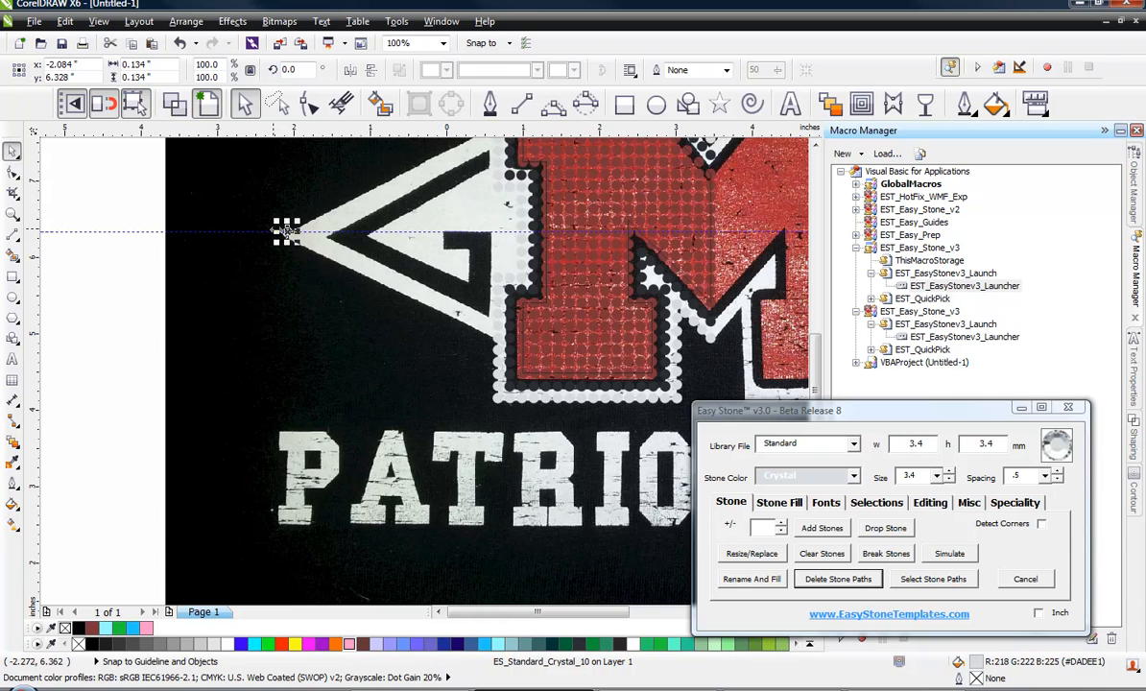
{"action": "scroll", "coordinate": [287, 229], "scroll_direction": "up", "scroll_amount": 4}
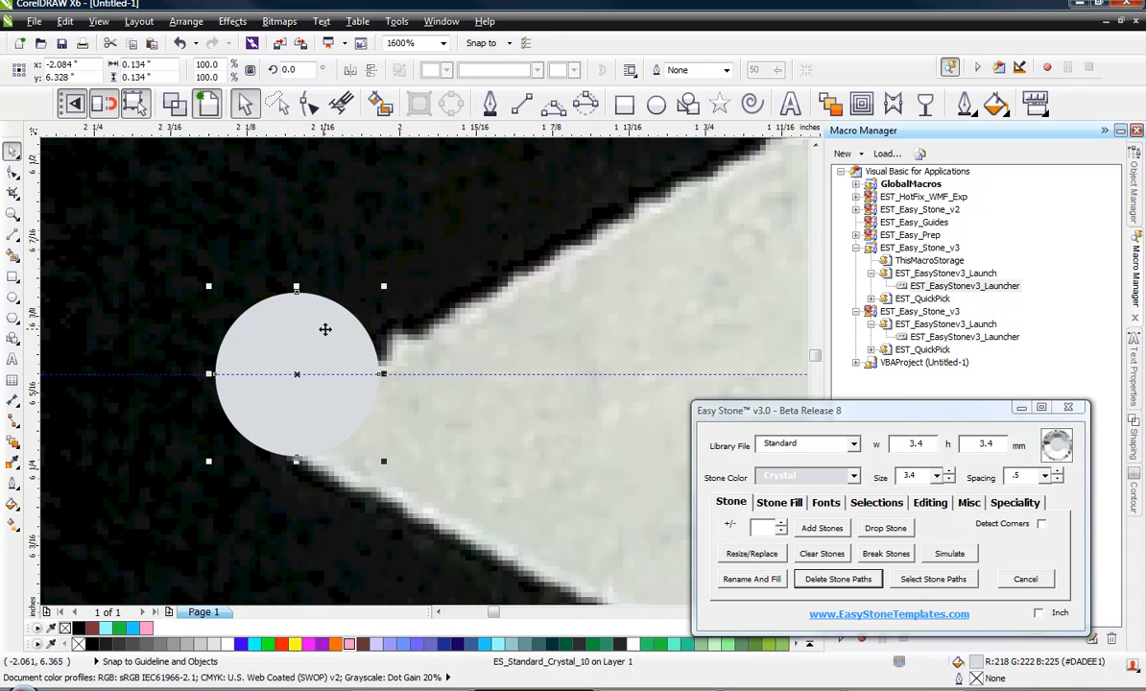
{"action": "left_click_drag", "start_coordinate": [325, 327], "coordinate": [269, 337]}
{"action": "scroll", "coordinate": [254, 296], "scroll_direction": "down", "scroll_amount": 2}
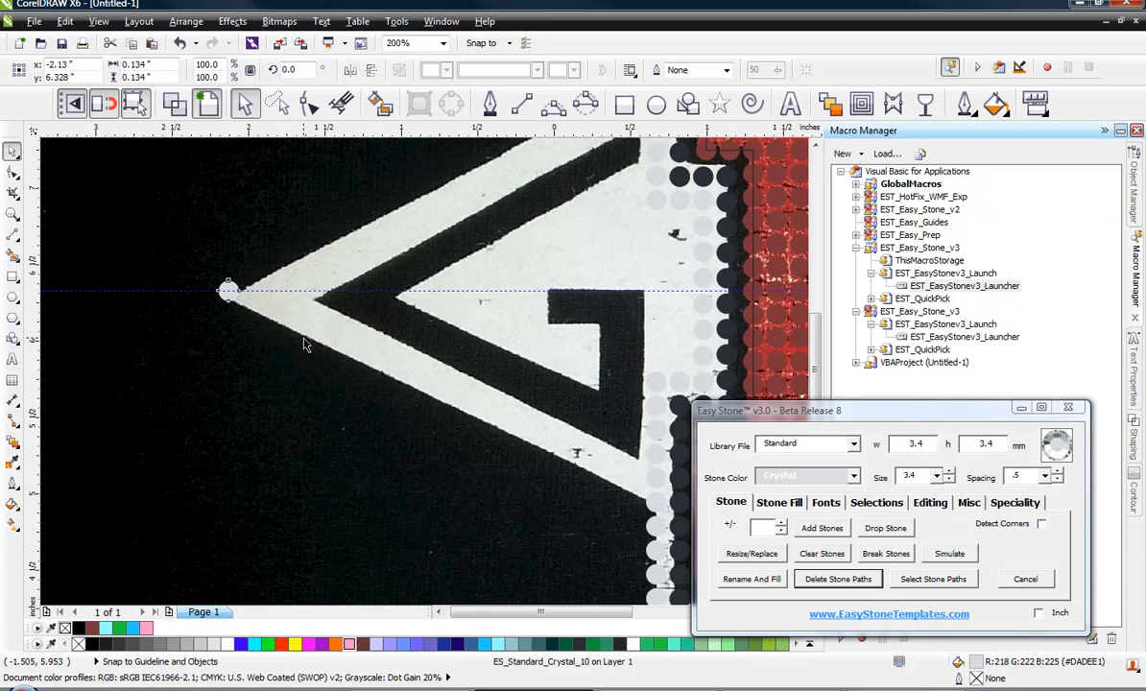
{"action": "scroll", "coordinate": [317, 346], "scroll_direction": "down", "scroll_amount": 2}
{"action": "scroll", "coordinate": [354, 367], "scroll_direction": "up", "scroll_amount": 1}
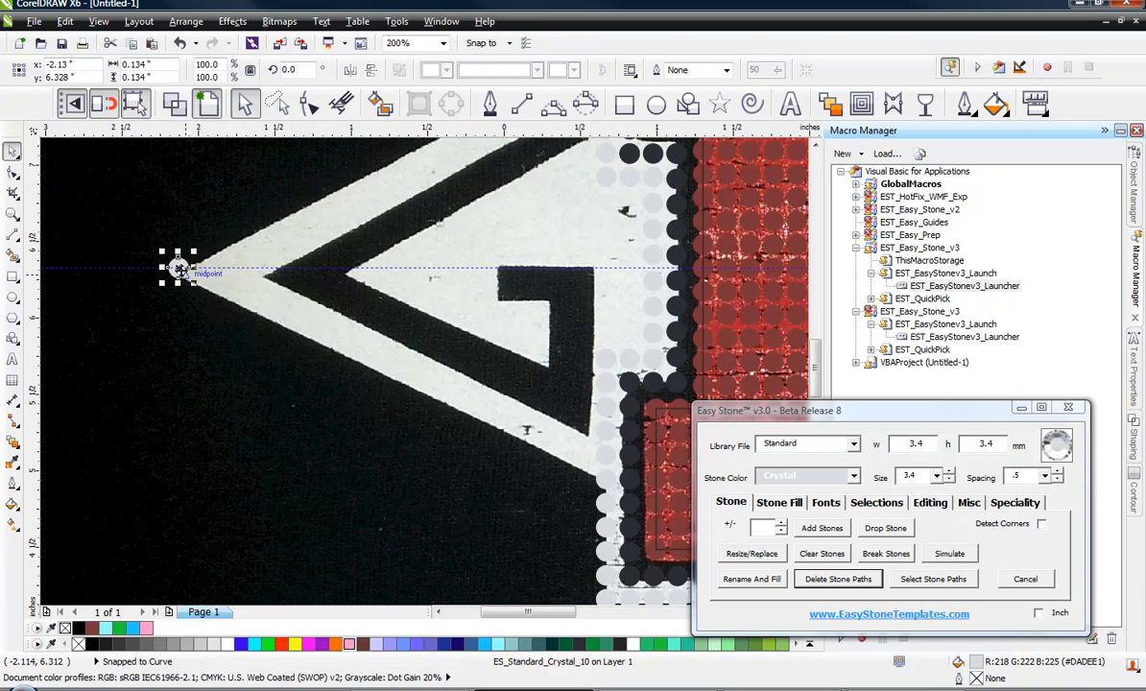
Add a row of Crystal stones along the G arrow's lower edge, between the tip stone and the M's outer outline
{"action": "left_click", "coordinate": [600, 474]}
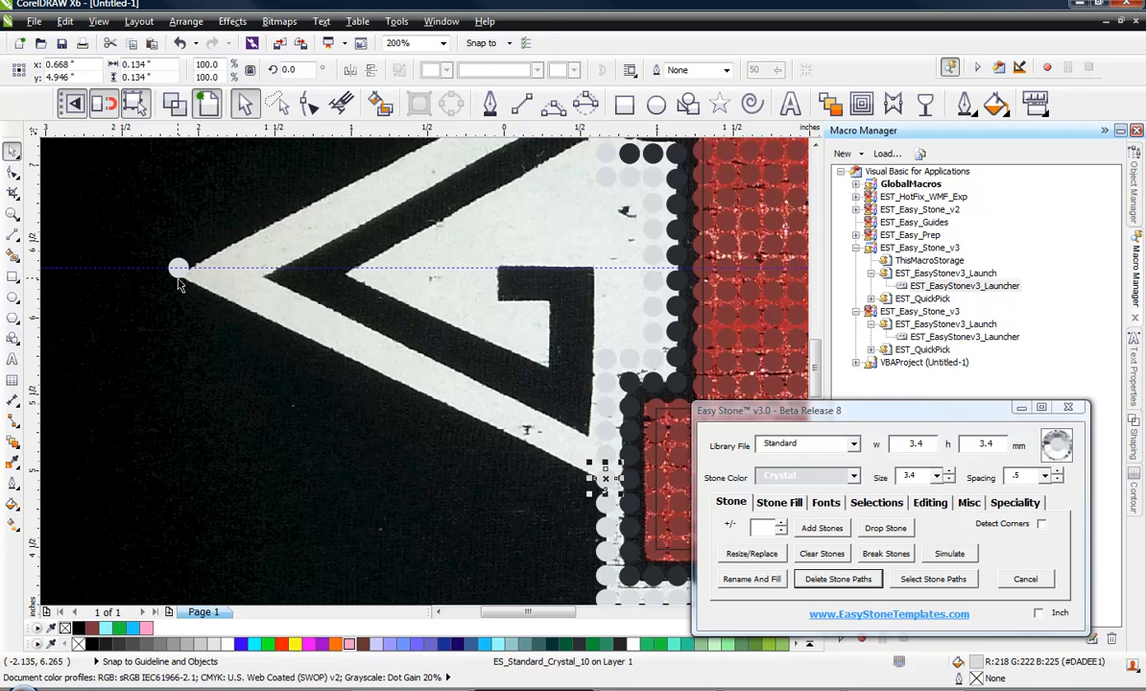
{"action": "left_click", "coordinate": [177, 273], "text": "shift"}
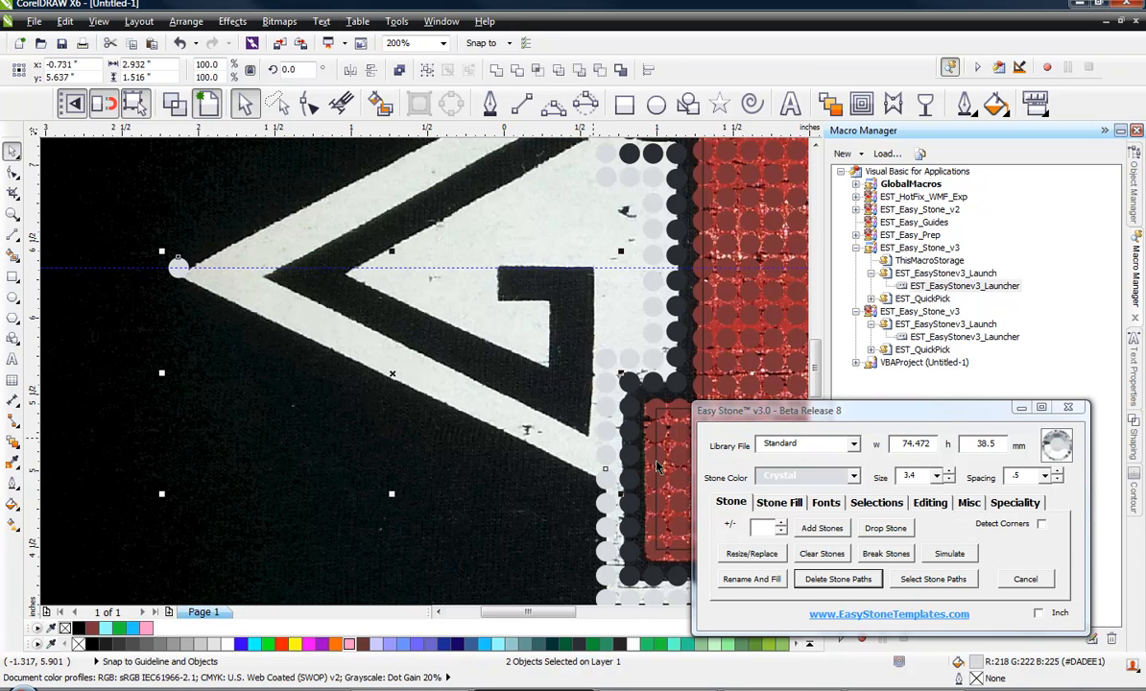
{"action": "left_click", "coordinate": [829, 536]}
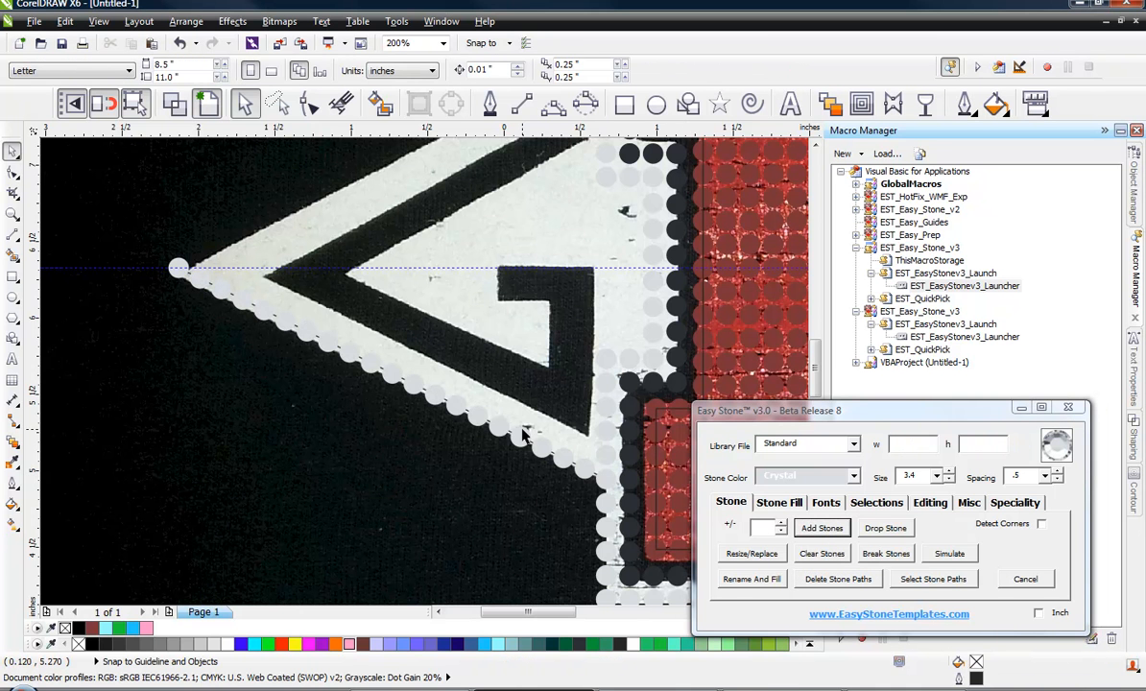
Add a row of Crystal stones along the G arrow's upper edge, from the tip stone to the M outline stone matching the lower row
{"action": "left_click_drag", "start_coordinate": [607, 358], "coordinate": [179, 266]}
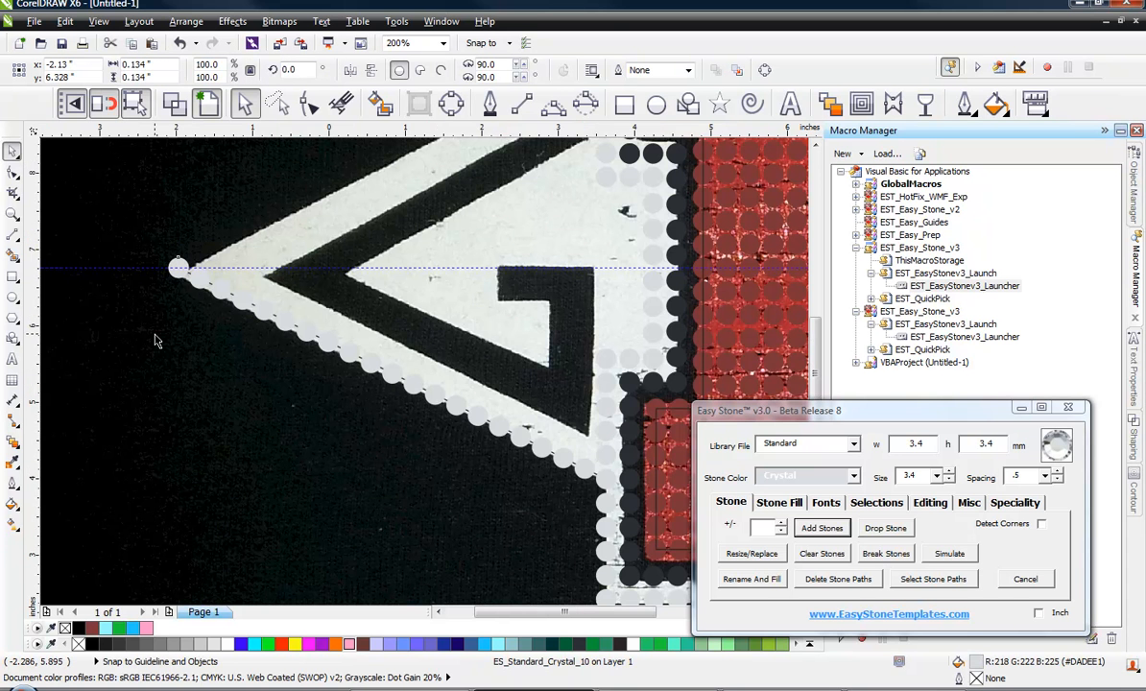
{"action": "scroll", "coordinate": [156, 340], "scroll_direction": "down", "scroll_amount": 3}
{"action": "scroll", "coordinate": [533, 288], "scroll_direction": "up", "scroll_amount": 3}
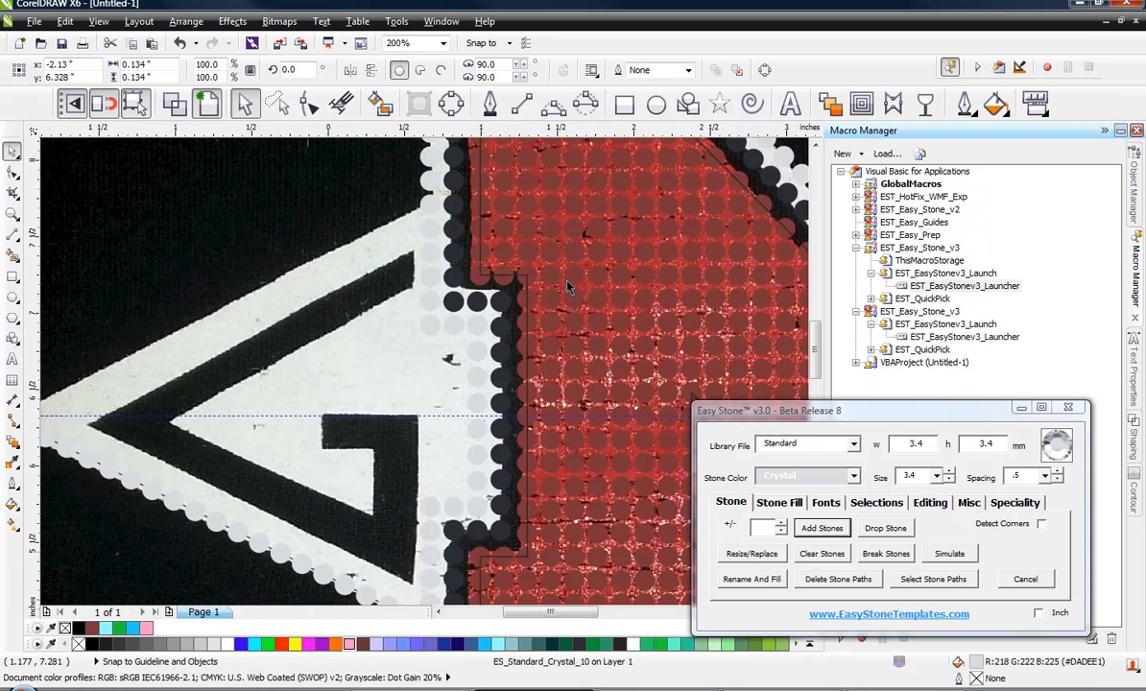
{"action": "scroll", "coordinate": [533, 288], "scroll_direction": "down", "scroll_amount": 3}
{"action": "scroll", "coordinate": [446, 567], "scroll_direction": "up", "scroll_amount": 5}
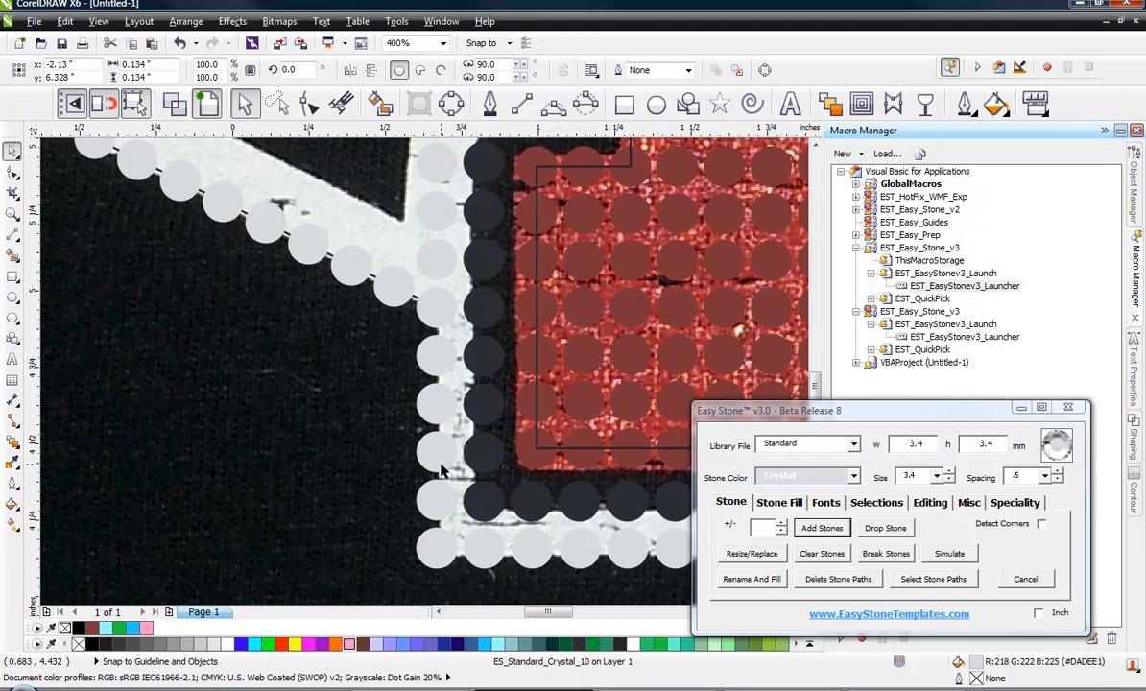
{"action": "scroll", "coordinate": [446, 424], "scroll_direction": "down", "scroll_amount": 1}
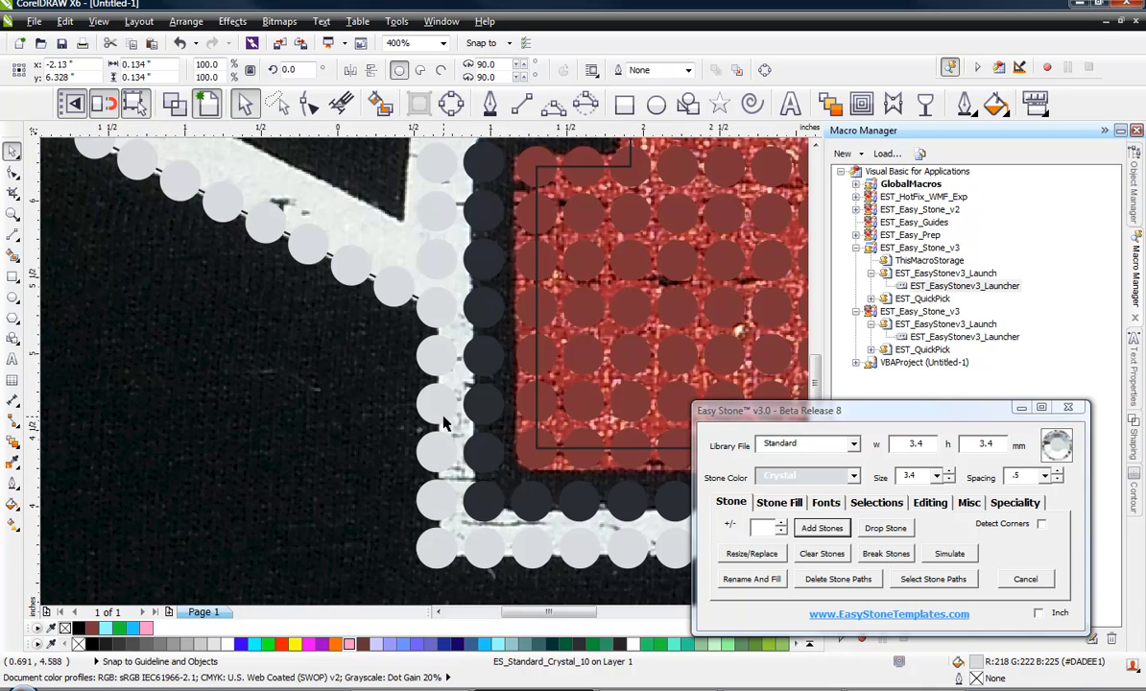
{"action": "scroll", "coordinate": [446, 423], "scroll_direction": "down", "scroll_amount": 3}
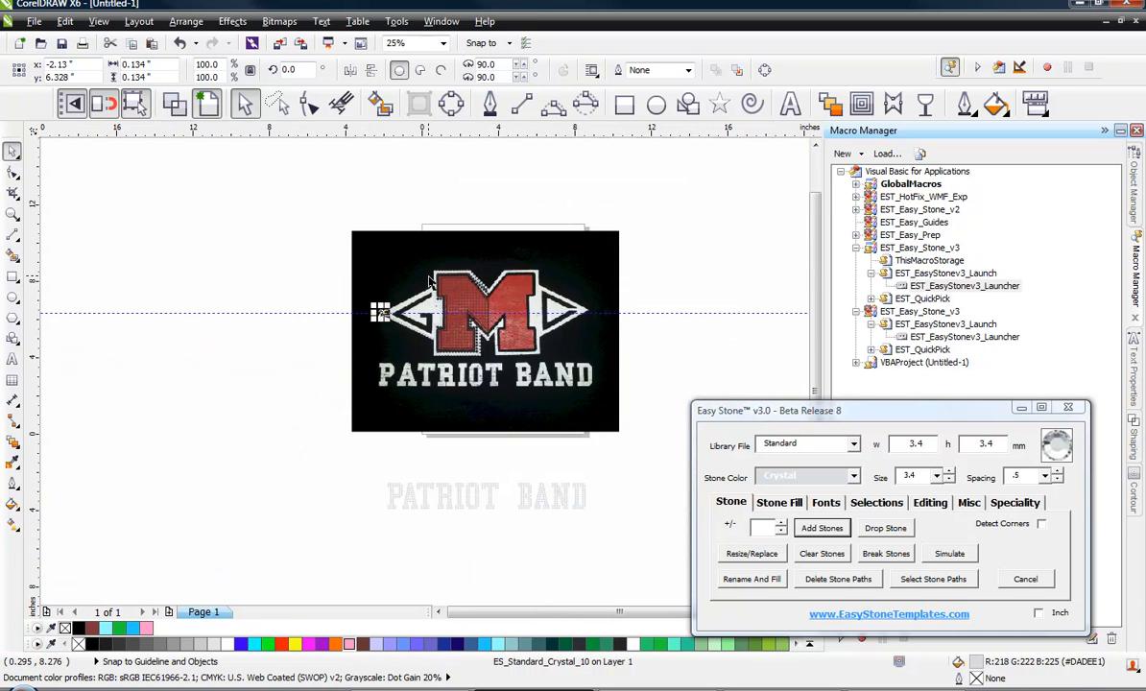
{"action": "scroll", "coordinate": [430, 279], "scroll_direction": "up", "scroll_amount": 3}
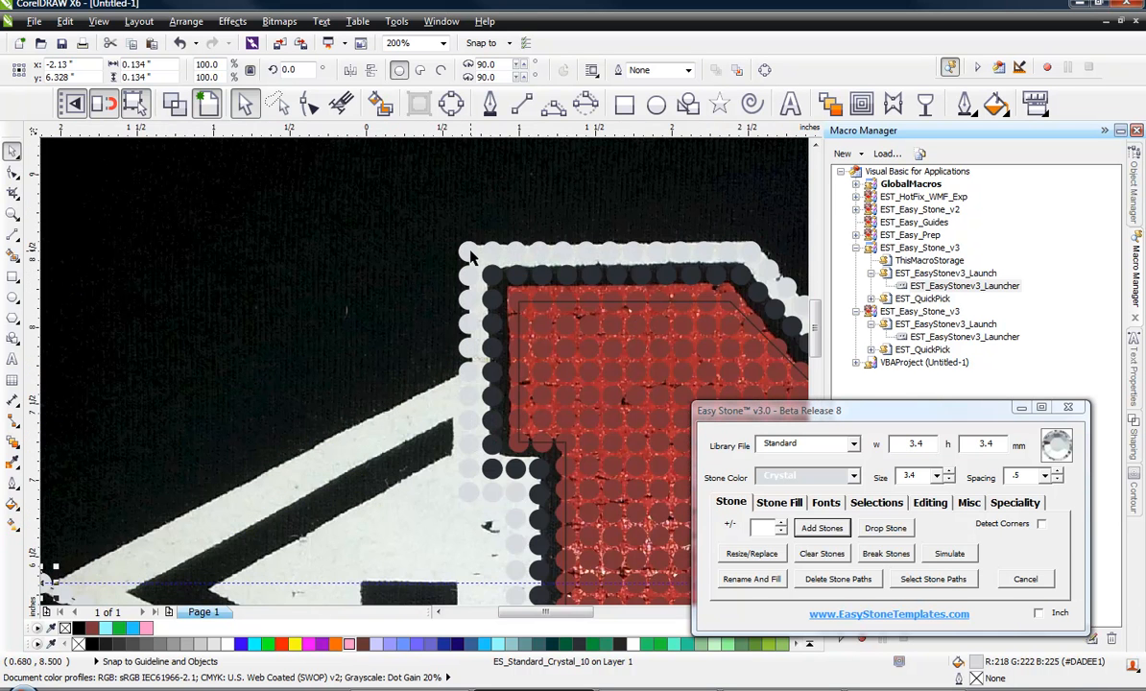
{"action": "left_click", "coordinate": [471, 375]}
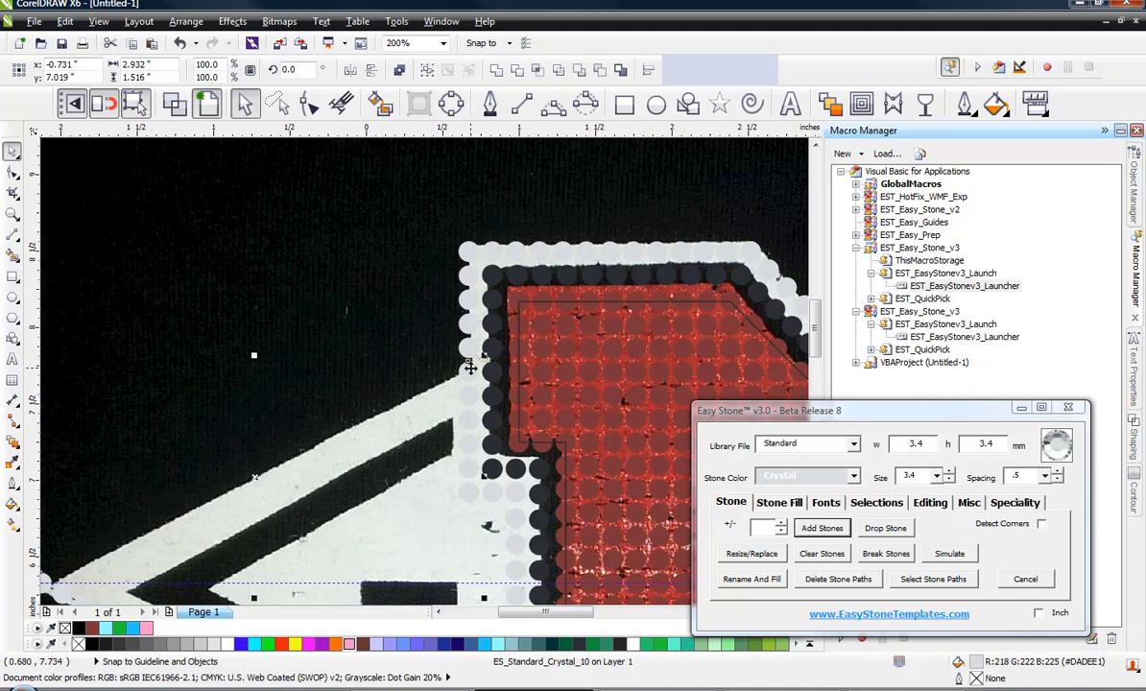
{"action": "scroll", "coordinate": [470, 321], "scroll_direction": "down", "scroll_amount": 1}
{"action": "left_click", "coordinate": [817, 532]}
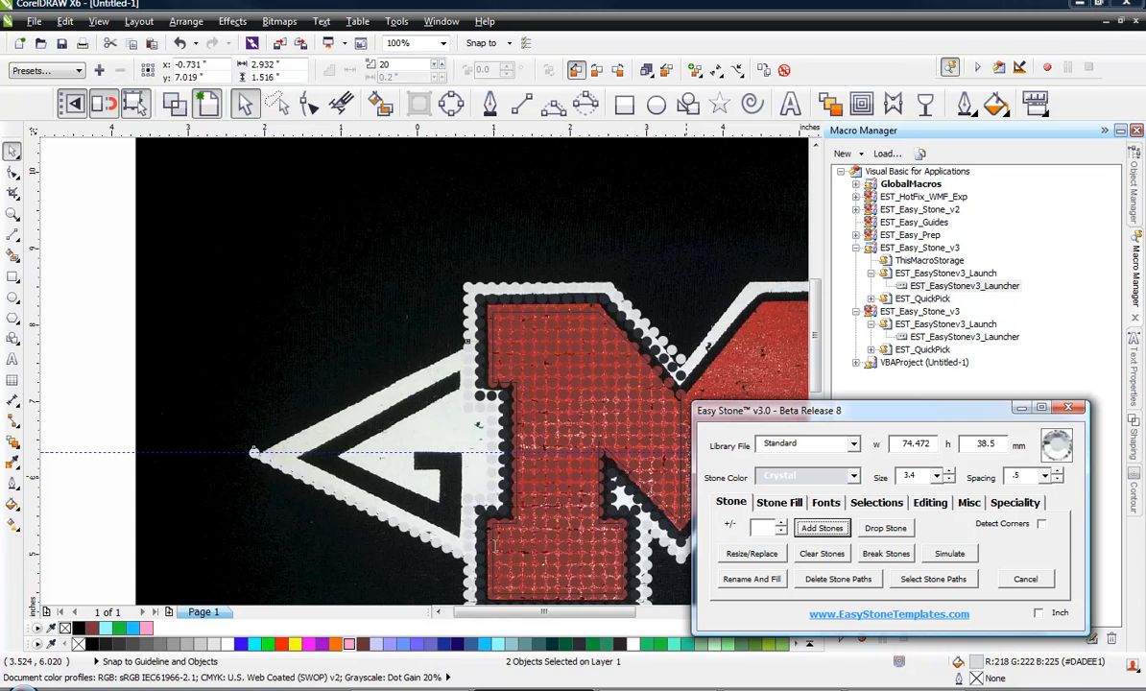
{"action": "left_click", "coordinate": [332, 548]}
{"action": "scroll", "coordinate": [420, 348], "scroll_direction": "down", "scroll_amount": 2}
{"action": "scroll", "coordinate": [428, 361], "scroll_direction": "up", "scroll_amount": 2}
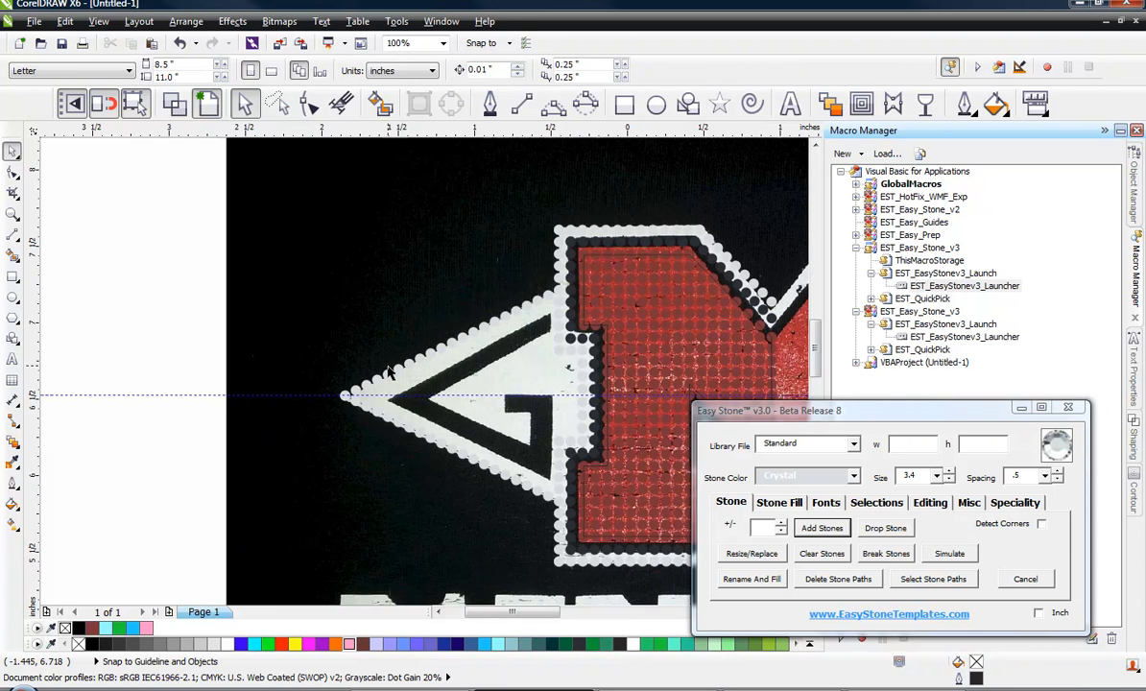
{"action": "scroll", "coordinate": [537, 326], "scroll_direction": "up", "scroll_amount": 1}
{"action": "scroll", "coordinate": [566, 312], "scroll_direction": "down", "scroll_amount": 1}
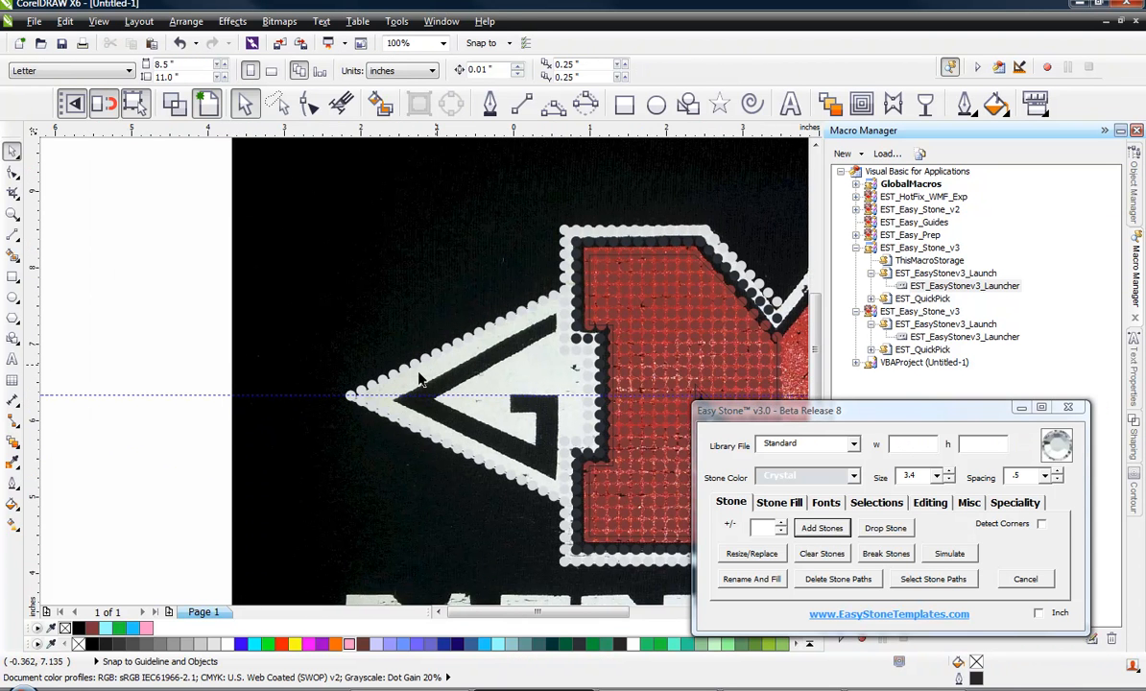
Delete the arrowhead outline's stone paths and add a vertical column of 3.4 mm stones between its facing edge stones nearest the M
{"action": "left_click", "coordinate": [489, 470]}
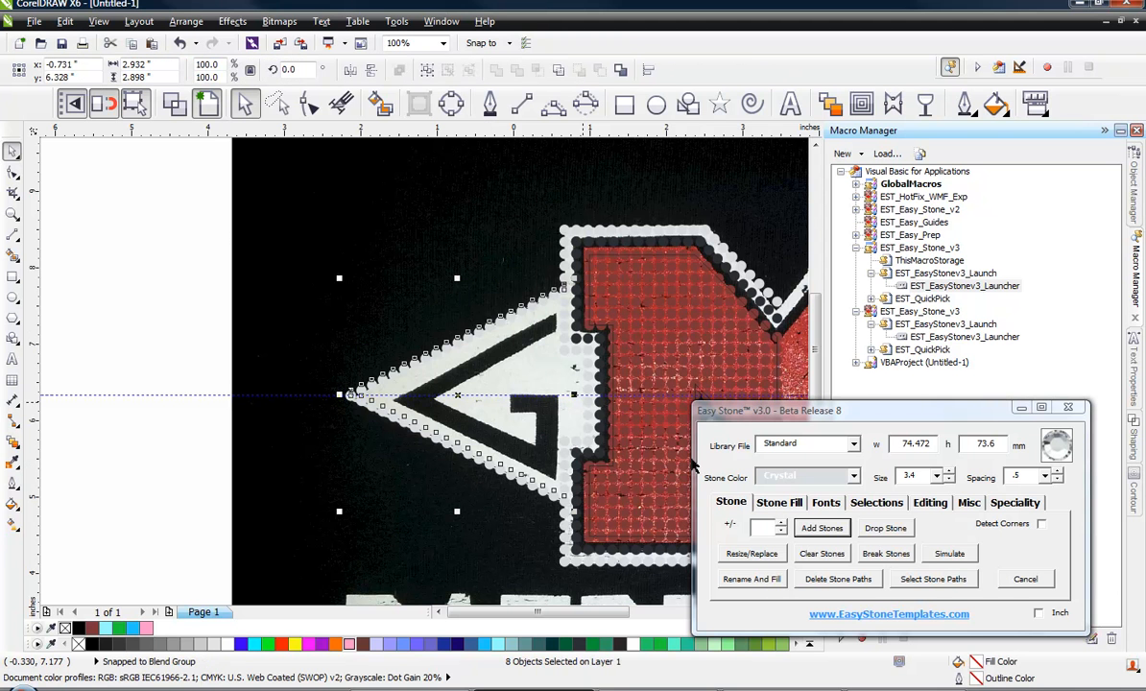
{"action": "left_click", "coordinate": [838, 580]}
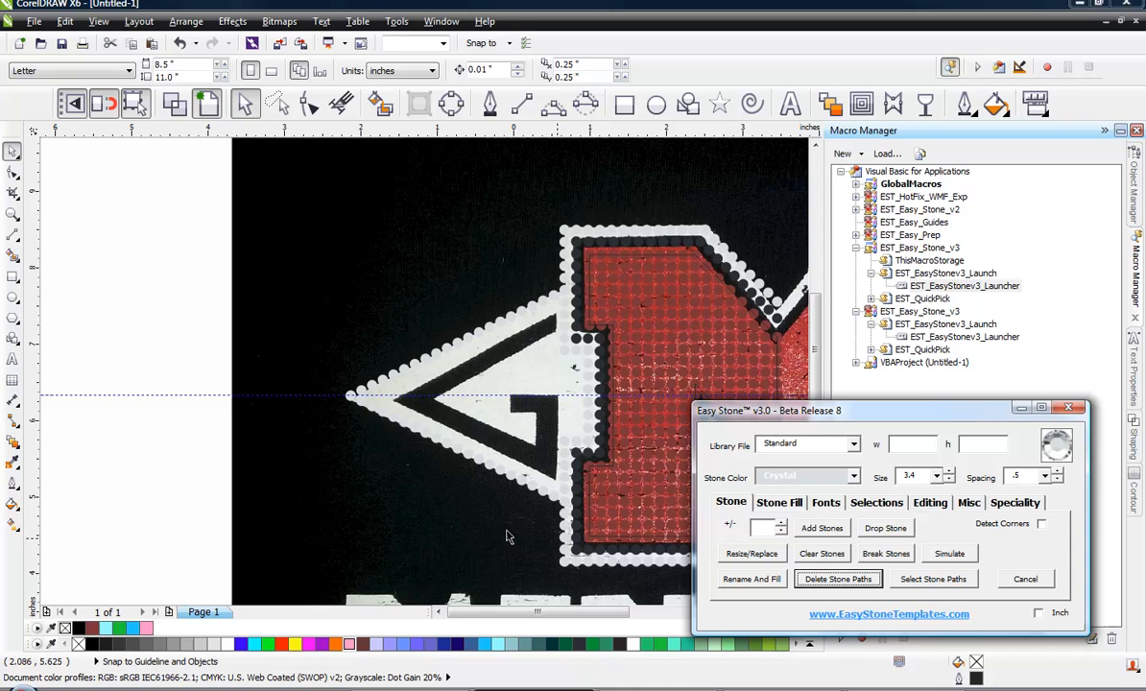
{"action": "left_click", "coordinate": [553, 496]}
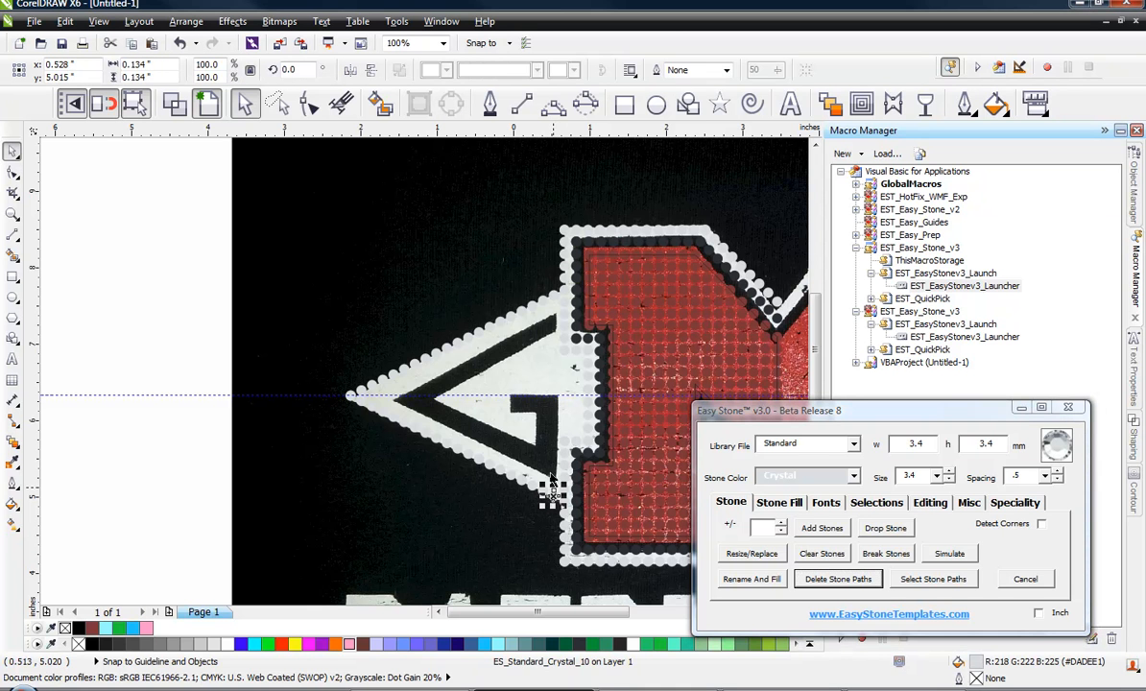
{"action": "left_click", "coordinate": [555, 295], "text": "shift"}
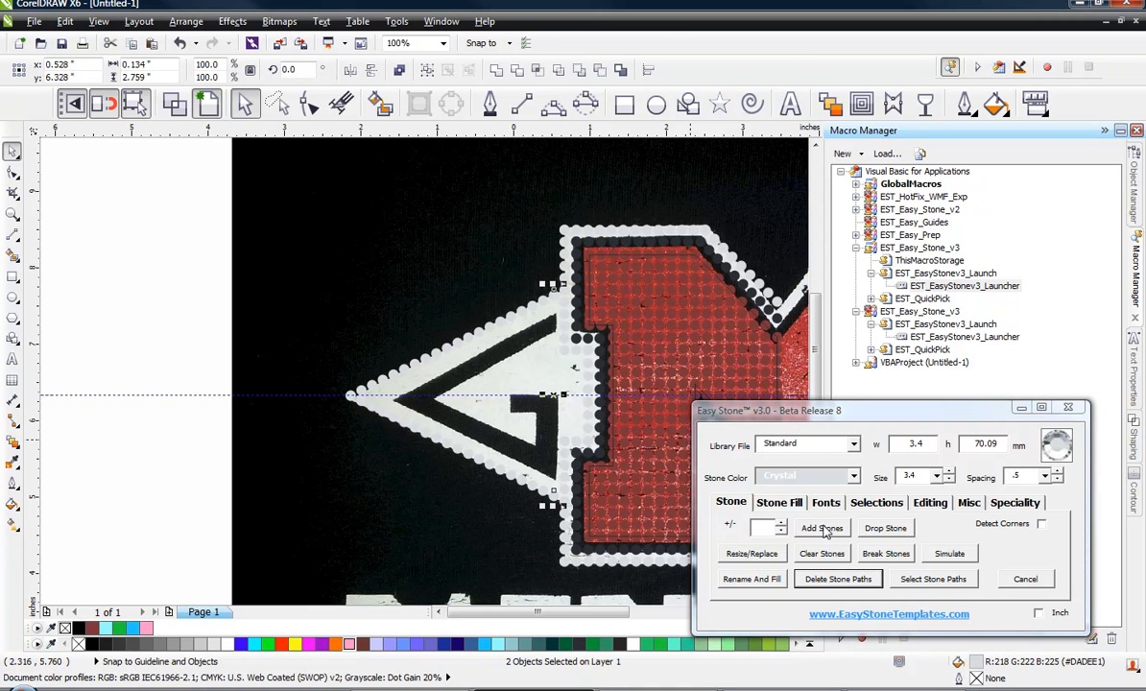
{"action": "left_click", "coordinate": [823, 529]}
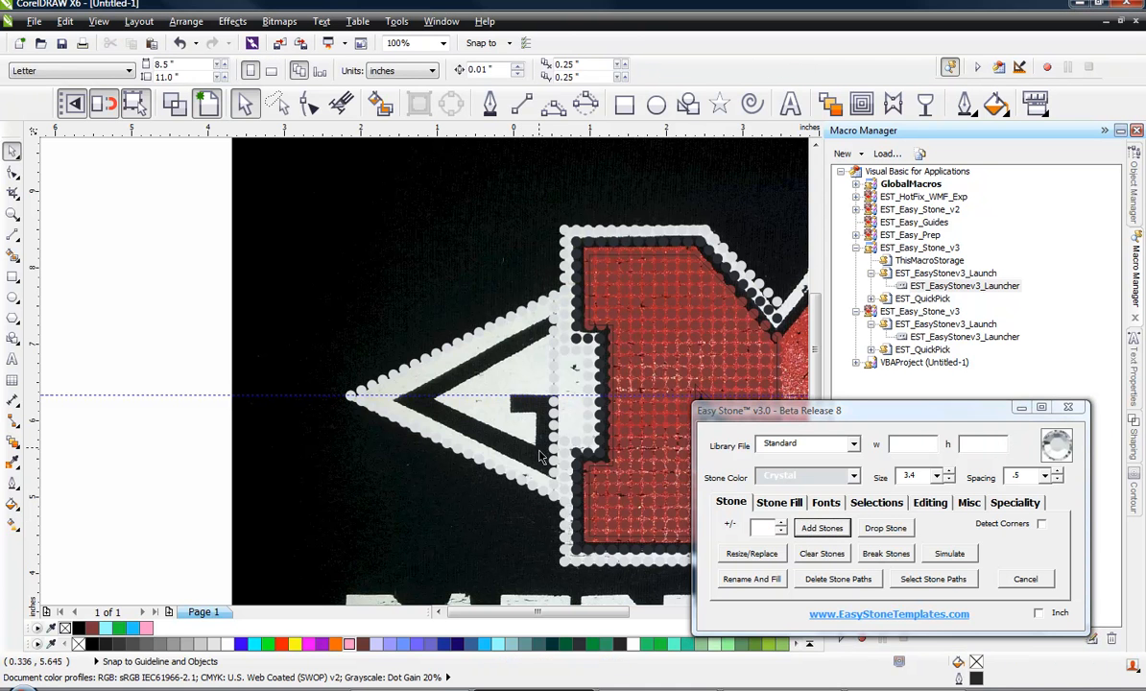
Add a second stone column between the next pair of arrowhead edge stones and shift it down to line up with the first column
{"action": "left_click", "coordinate": [542, 490]}
{"action": "left_click", "coordinate": [544, 299], "text": "shift"}
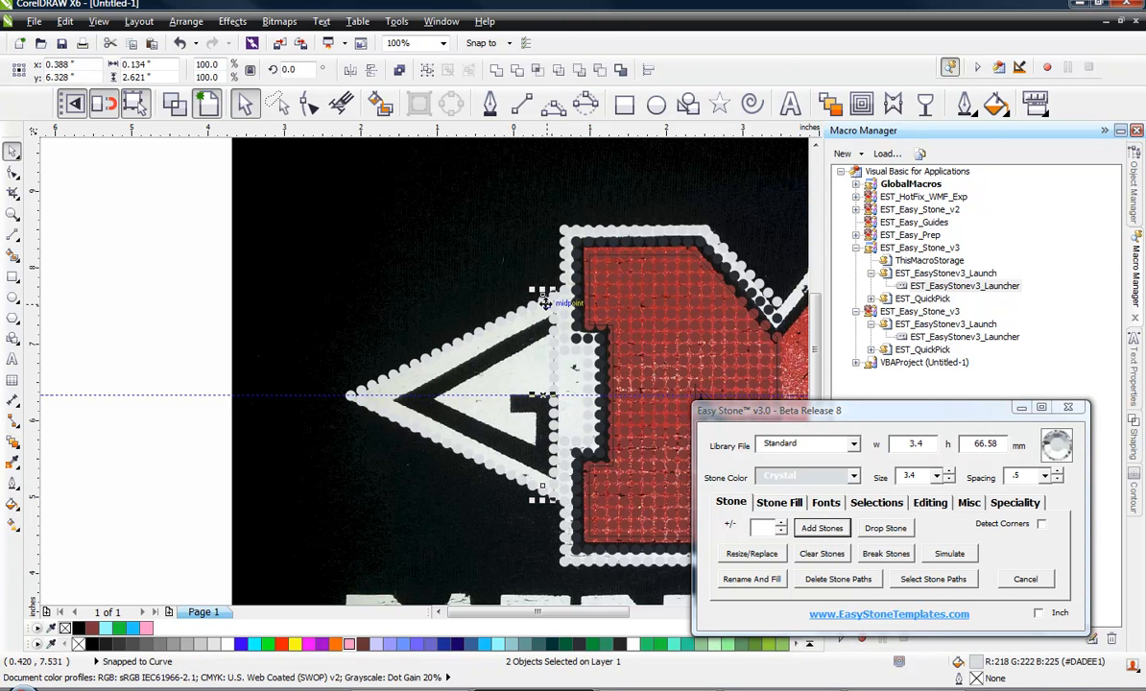
{"action": "left_click", "coordinate": [821, 529]}
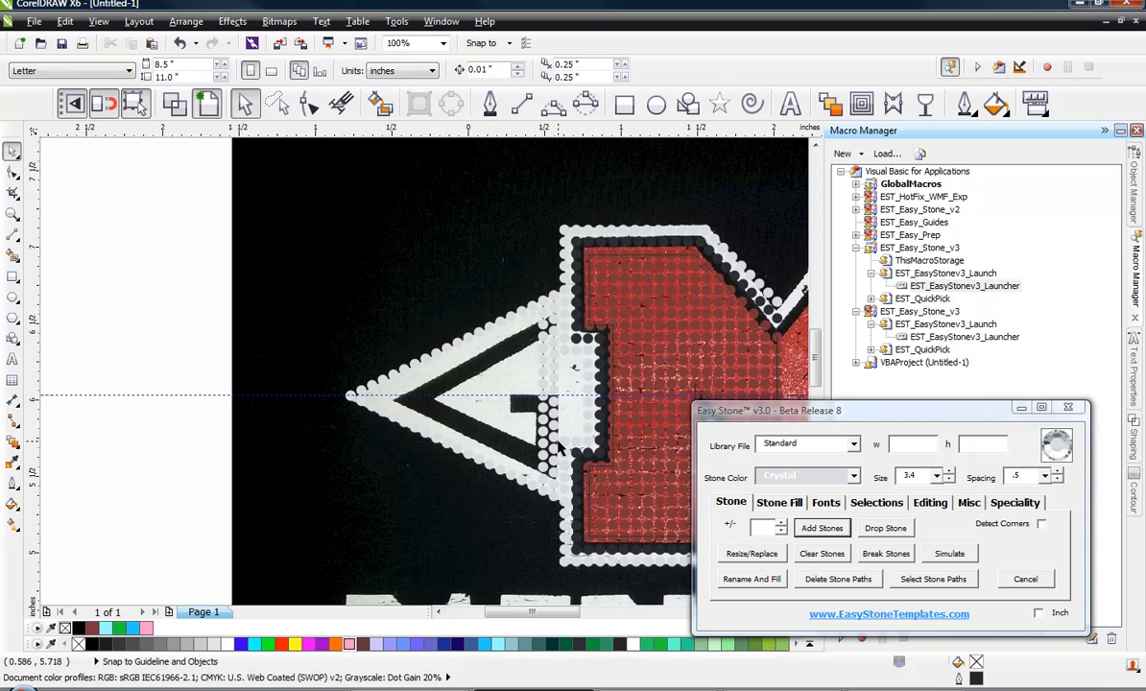
{"action": "scroll", "coordinate": [514, 443], "scroll_direction": "up", "scroll_amount": 3}
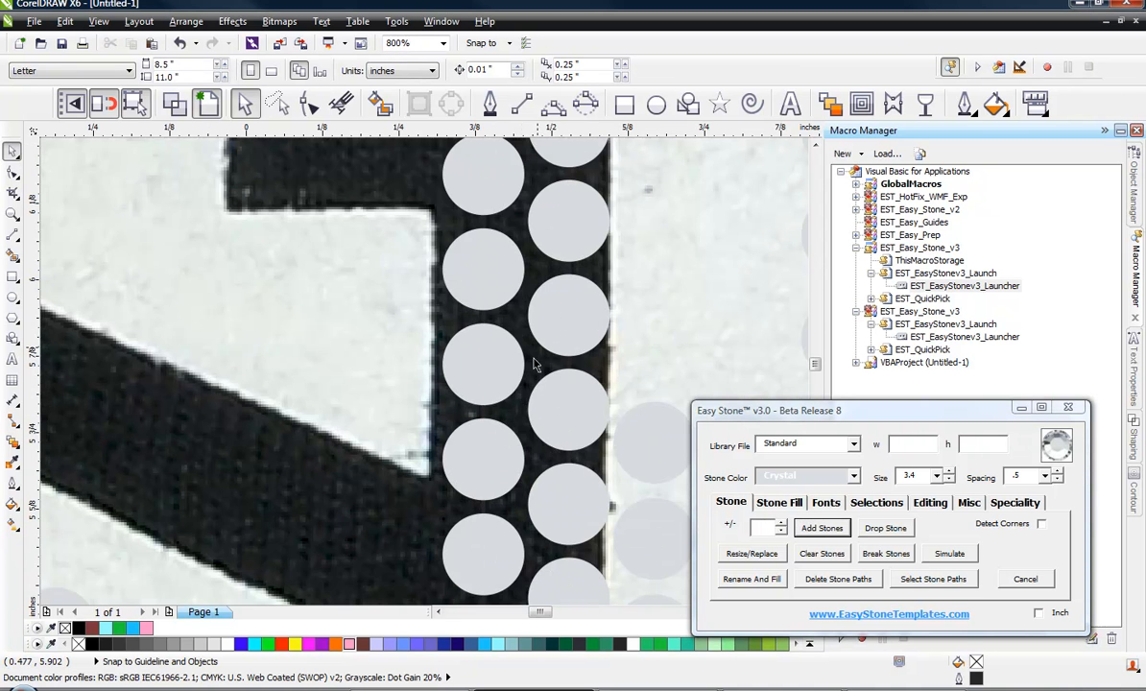
{"action": "scroll", "coordinate": [493, 360], "scroll_direction": "up", "scroll_amount": 1}
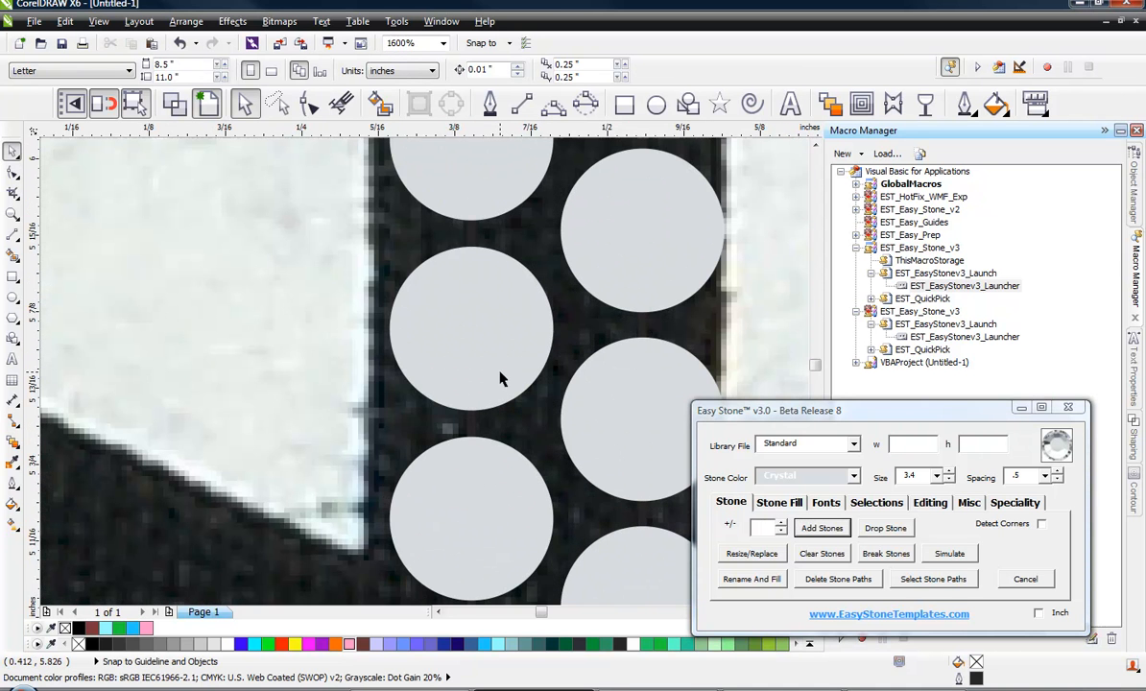
{"action": "left_click_drag", "start_coordinate": [496, 345], "coordinate": [497, 433]}
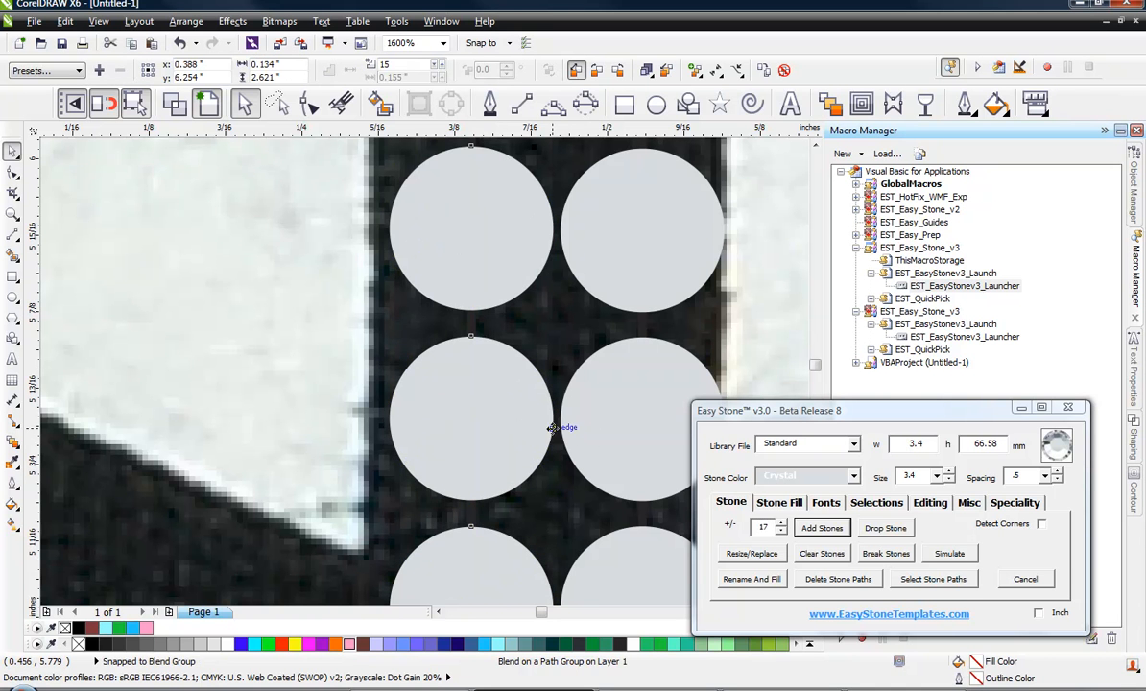
Undo the stone columns, the path deletion and the stones along the arrowhead's upper edge
{"action": "key", "text": "Escape"}
{"action": "scroll", "coordinate": [354, 341], "scroll_direction": "down", "scroll_amount": 4}
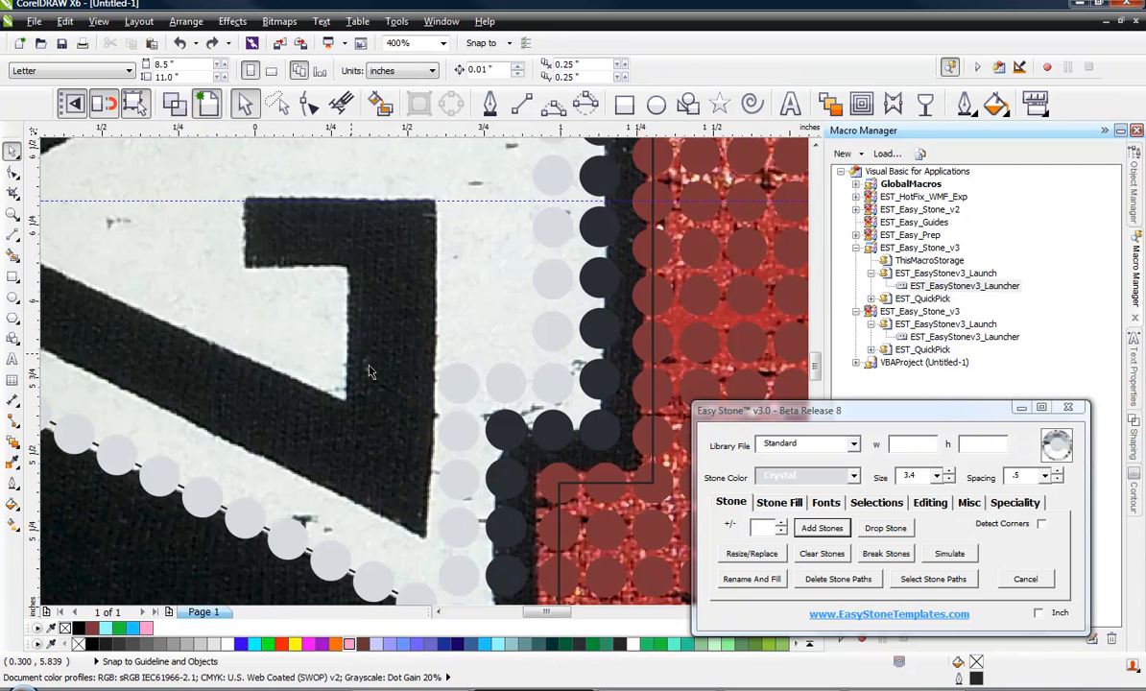
{"action": "scroll", "coordinate": [360, 353], "scroll_direction": "down", "scroll_amount": 4}
{"action": "scroll", "coordinate": [204, 317], "scroll_direction": "up", "scroll_amount": 4}
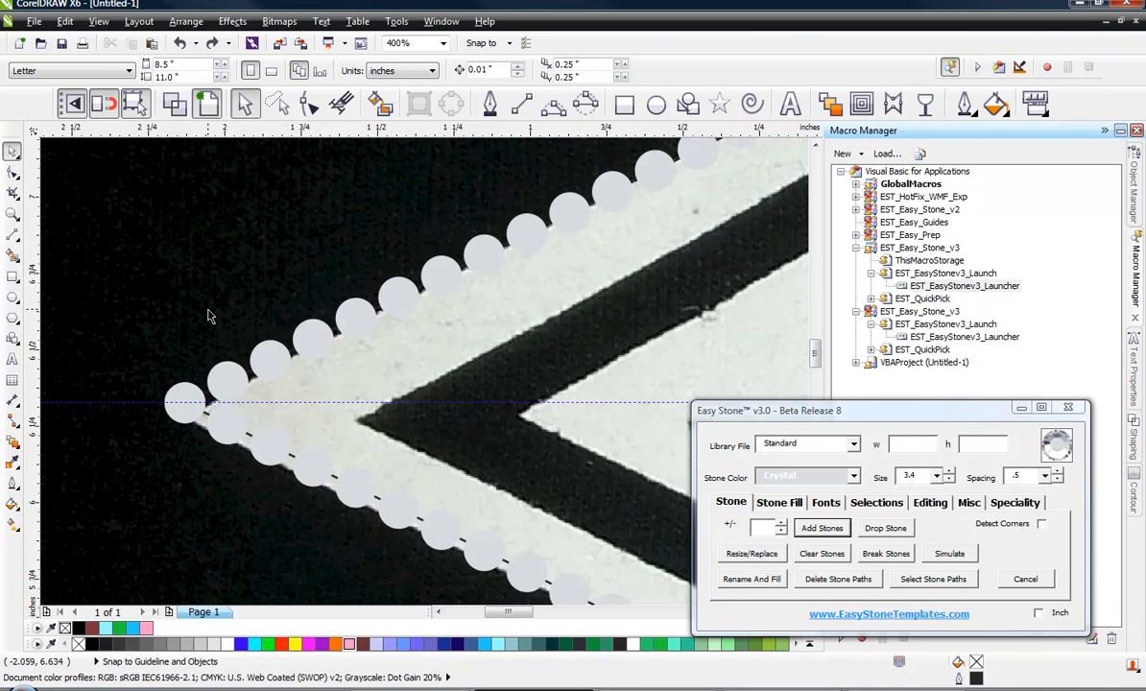
{"action": "key", "text": "ctrl+z"}
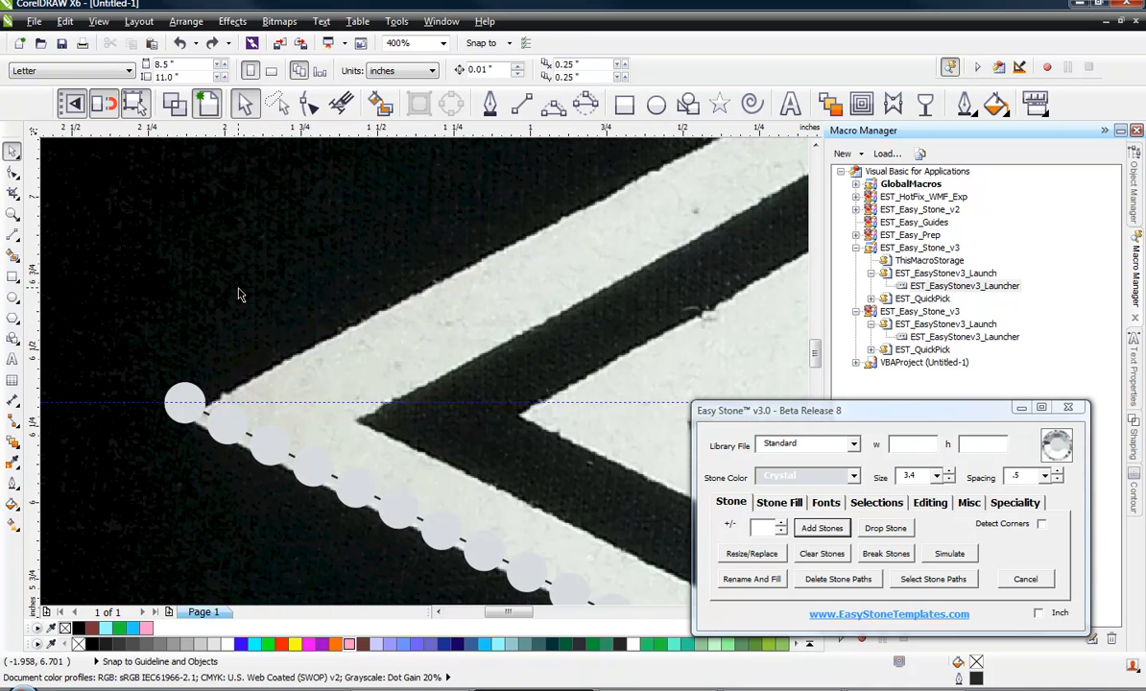
Add 3.4 mm crystal stones along the arrowhead's upper edge, from the tip stone to the stone at the M's outline
{"action": "scroll", "coordinate": [240, 295], "scroll_direction": "down", "scroll_amount": 1}
{"action": "left_click", "coordinate": [213, 339]}
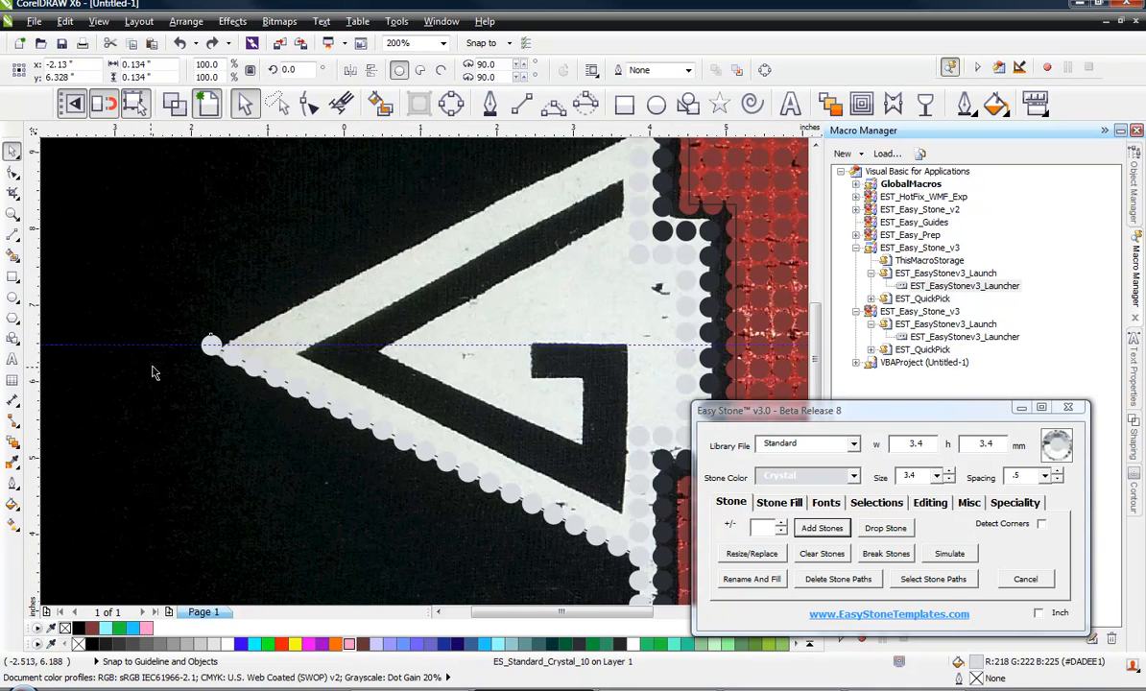
{"action": "scroll", "coordinate": [154, 371], "scroll_direction": "down", "scroll_amount": 2}
{"action": "scroll", "coordinate": [234, 314], "scroll_direction": "up", "scroll_amount": 2}
{"action": "left_click", "coordinate": [398, 310], "text": "shift"}
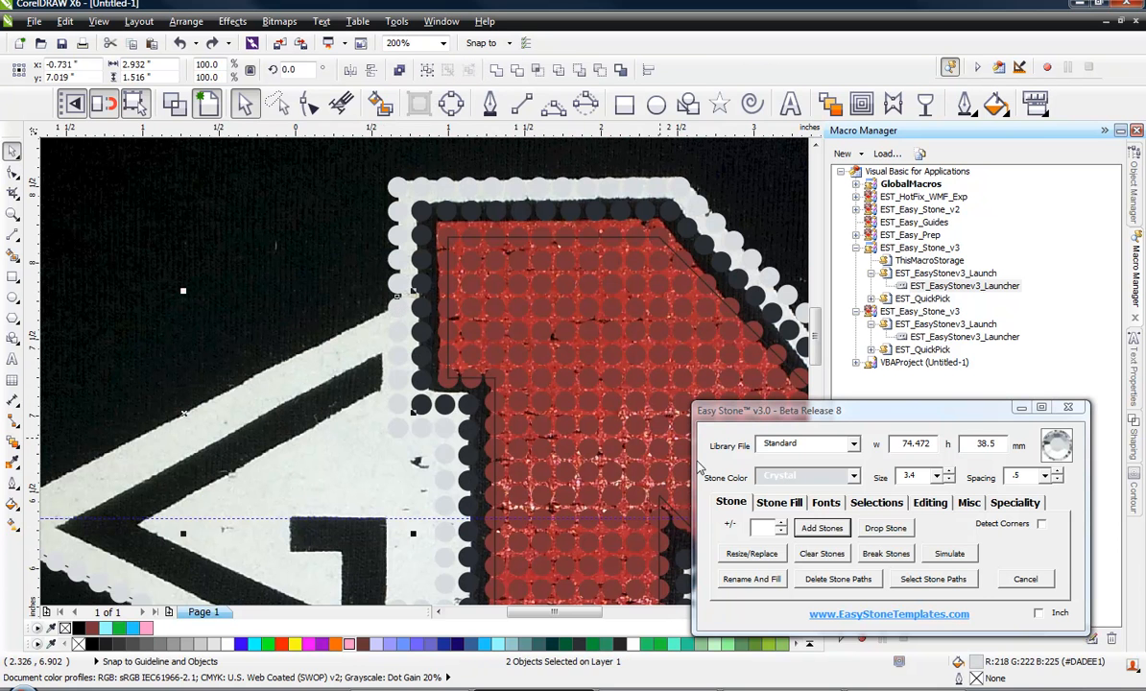
{"action": "left_click", "coordinate": [821, 528]}
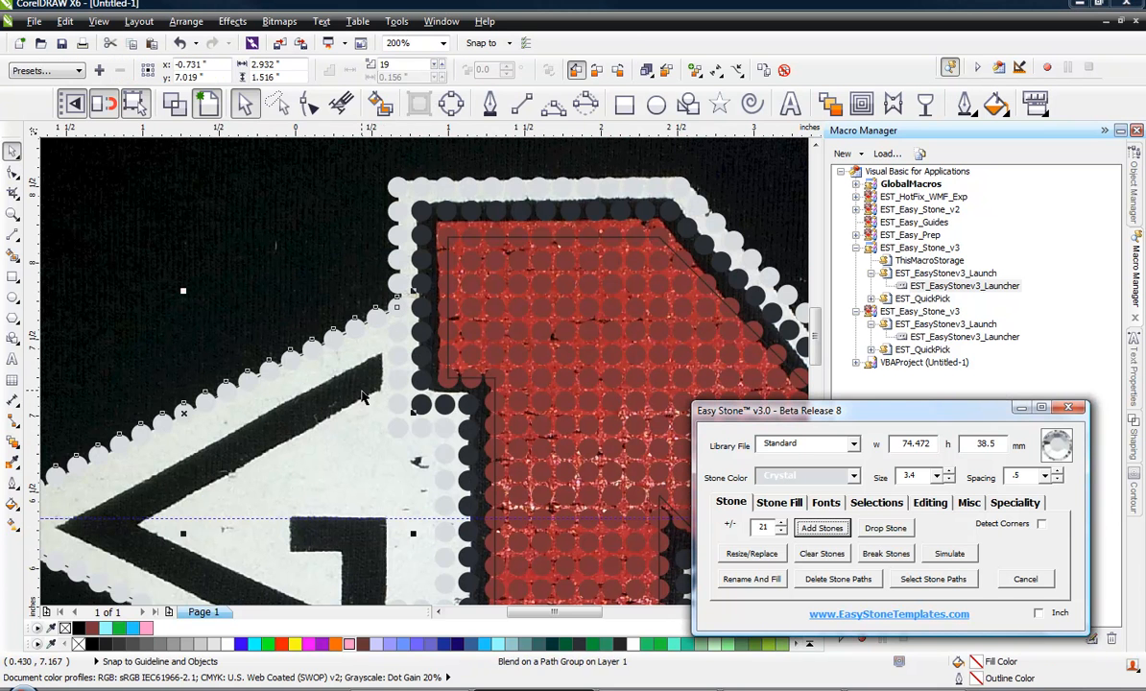
Reduce the stone runs on the arrowhead's upper and lower edges to 19 stones each
{"action": "scroll", "coordinate": [416, 250], "scroll_direction": "down", "scroll_amount": 1}
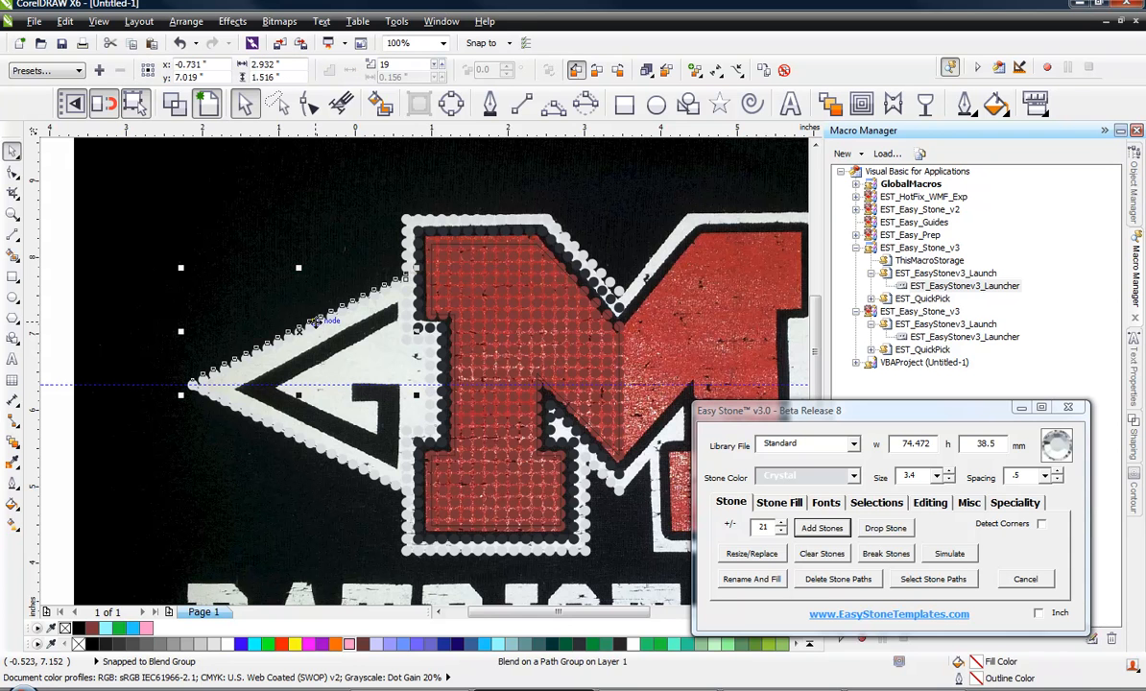
{"action": "left_click", "coordinate": [782, 532]}
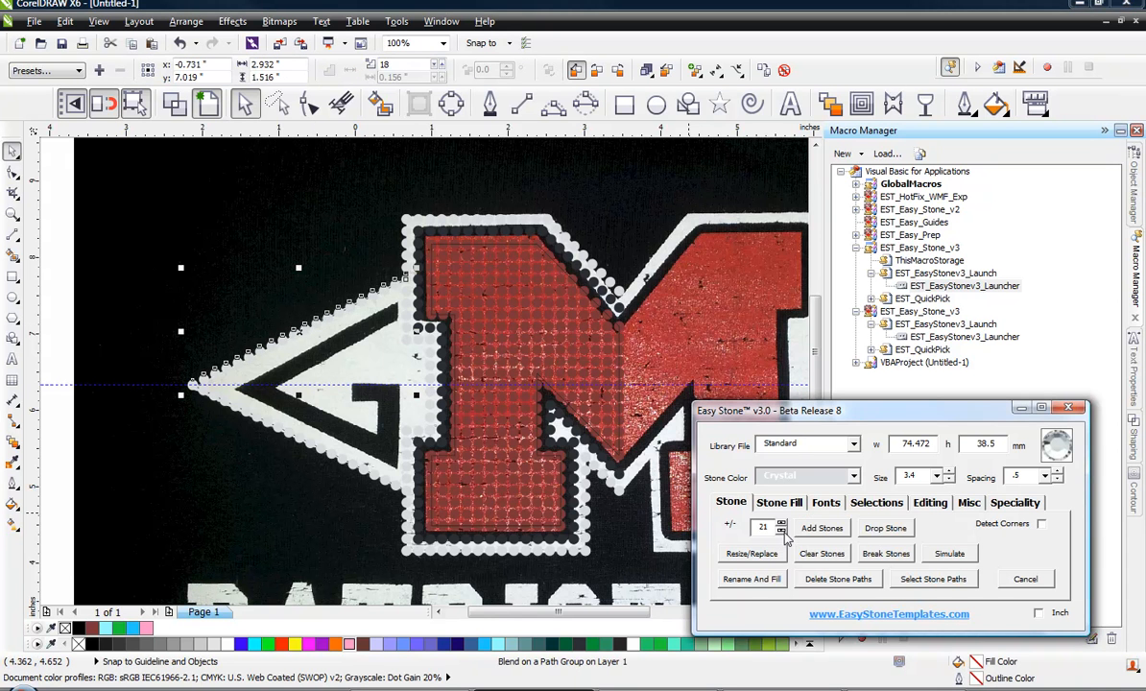
{"action": "left_click", "coordinate": [782, 533]}
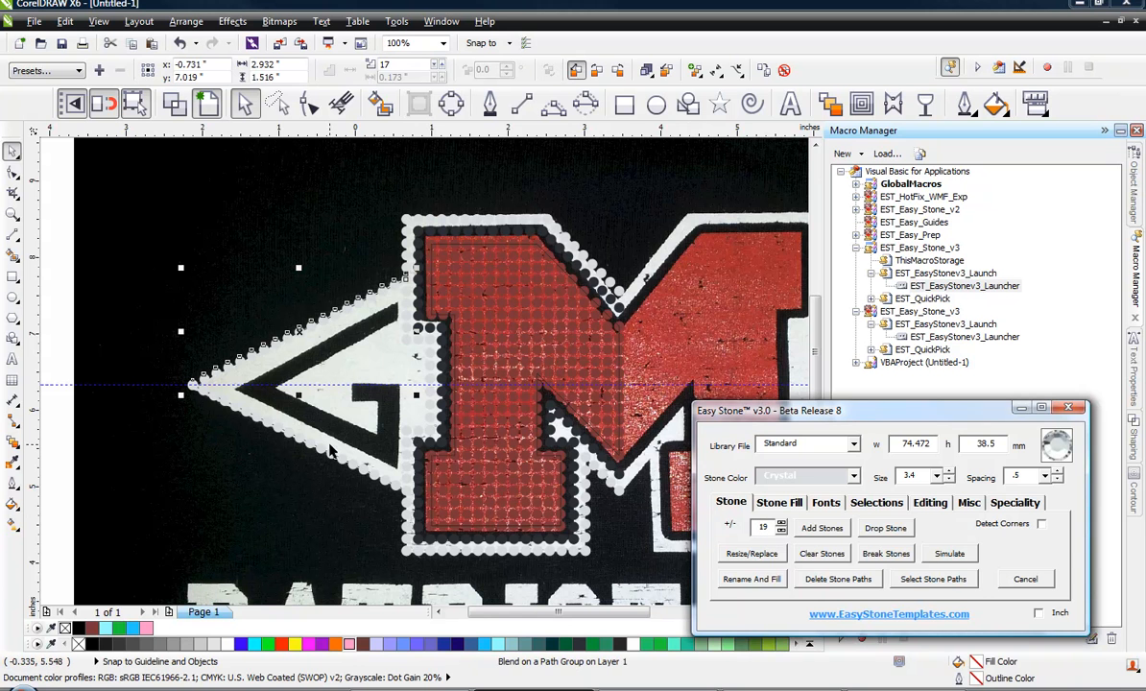
{"action": "left_click", "coordinate": [304, 420]}
{"action": "left_click", "coordinate": [781, 533]}
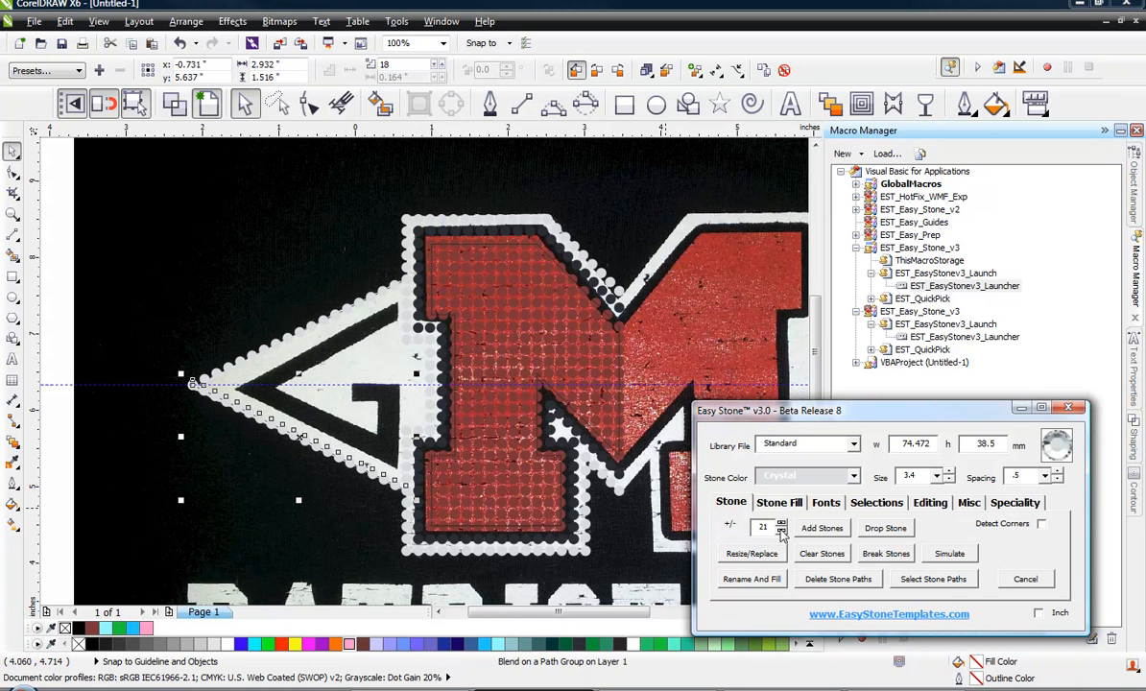
{"action": "left_click", "coordinate": [781, 532]}
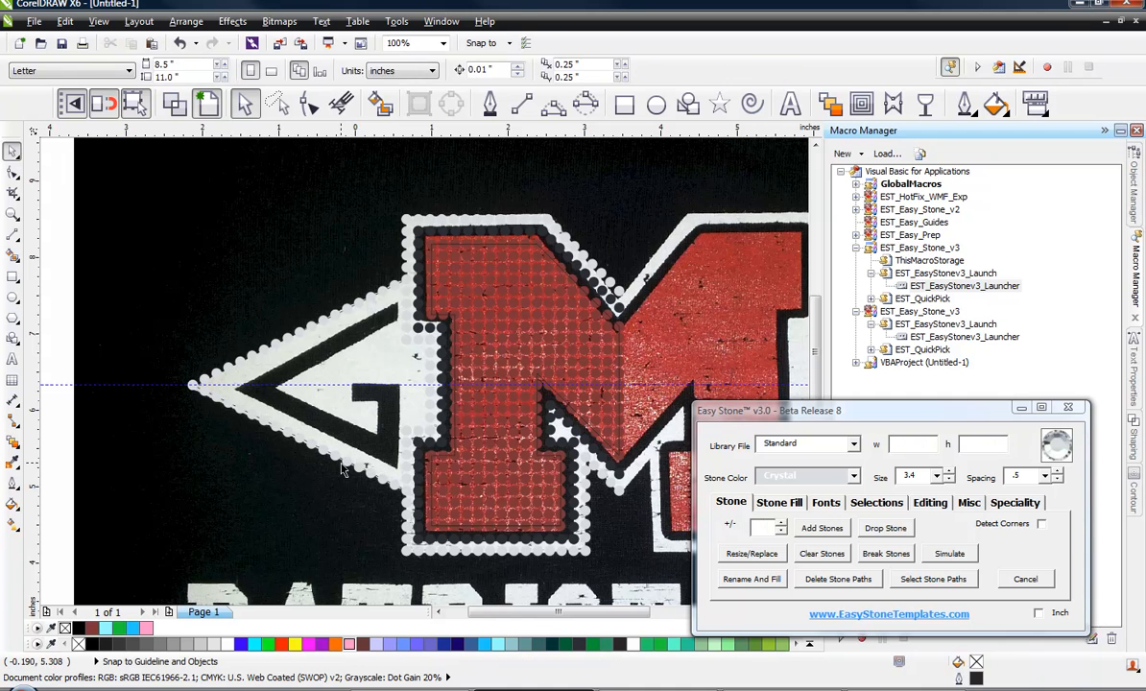
Delete the stone paths of the arrowhead's upper and lower edges, keeping the stones
{"action": "left_click", "coordinate": [324, 288]}
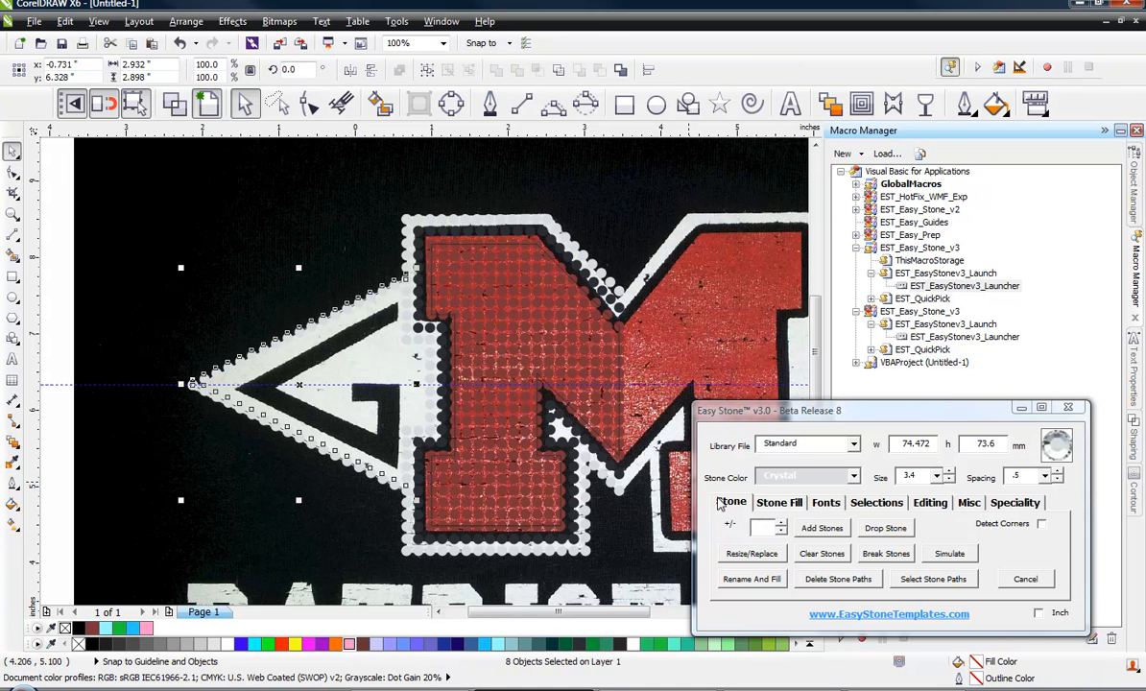
{"action": "left_click", "coordinate": [816, 576]}
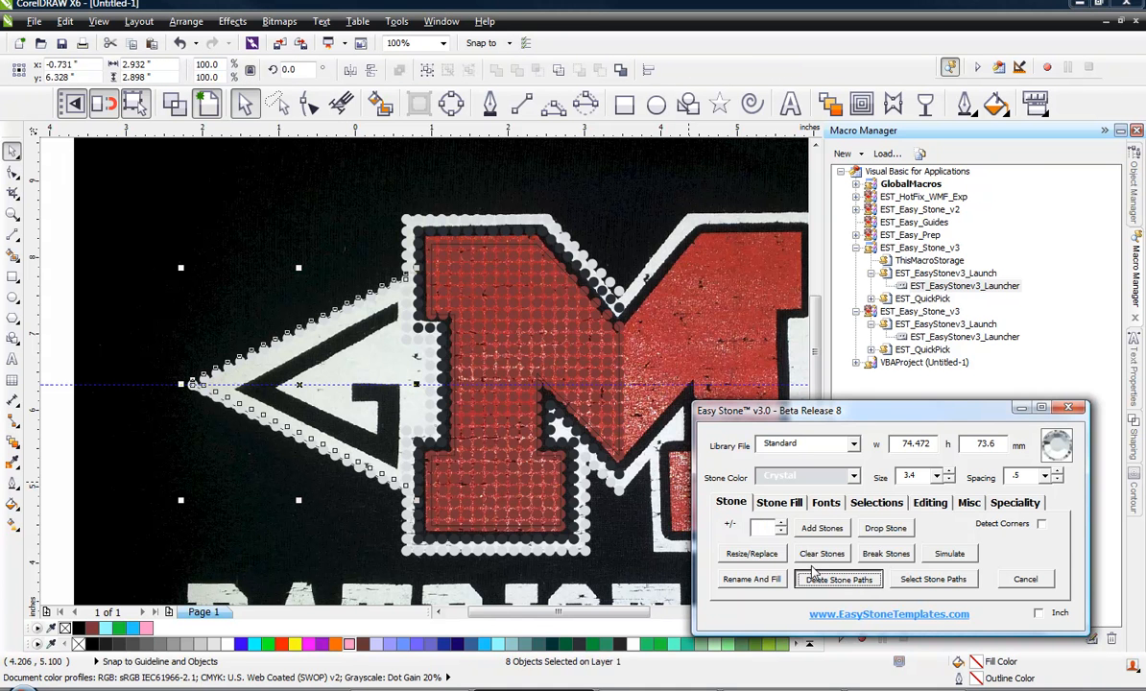
{"action": "left_click", "coordinate": [322, 499]}
Add vertical columns of 3.4 mm stones between the first two pairs of facing arrowhead edge stones beside the M outline
{"action": "left_click", "coordinate": [392, 483]}
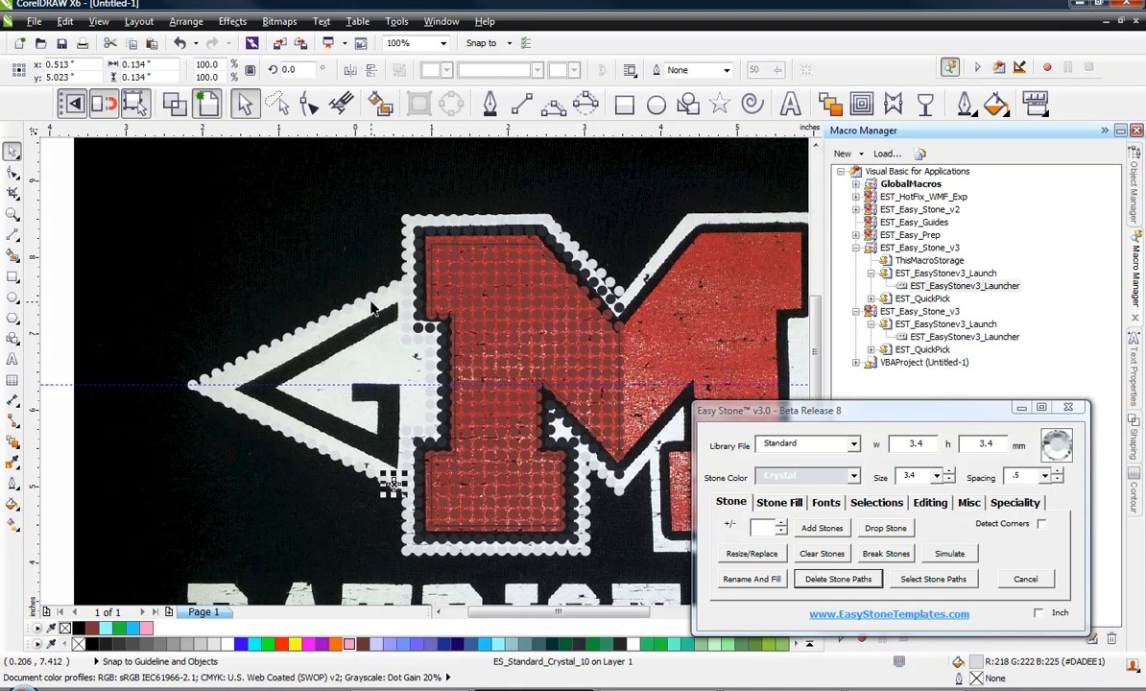
{"action": "left_click", "coordinate": [384, 276], "text": "shift"}
{"action": "left_click", "coordinate": [806, 535]}
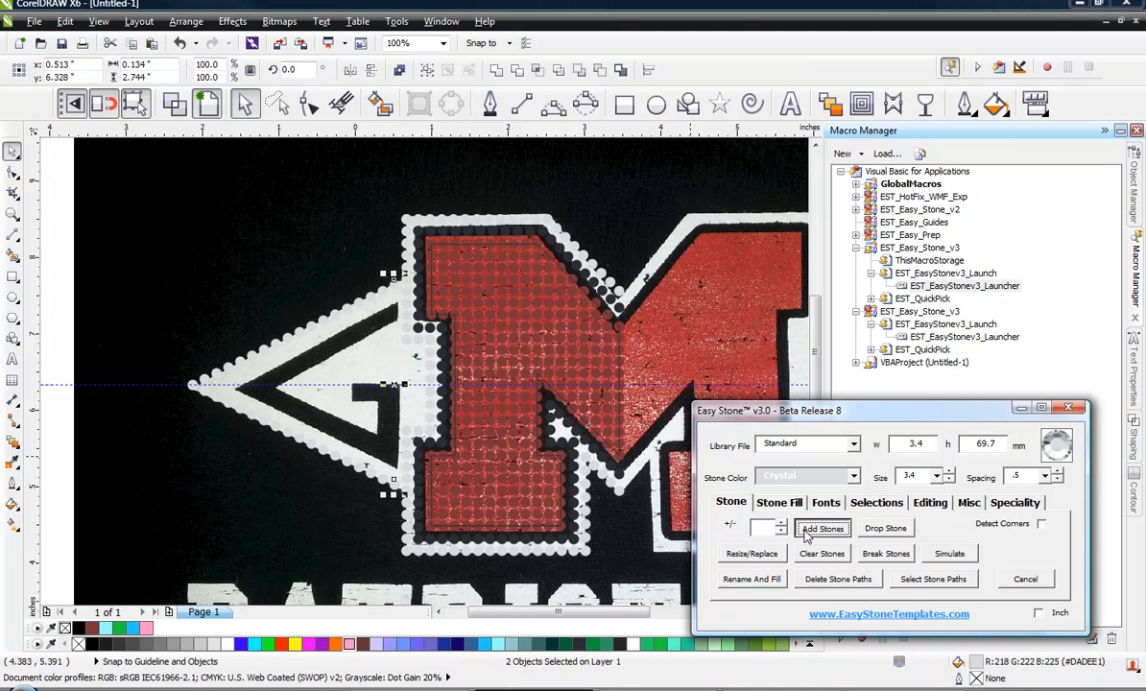
{"action": "left_click", "coordinate": [384, 481]}
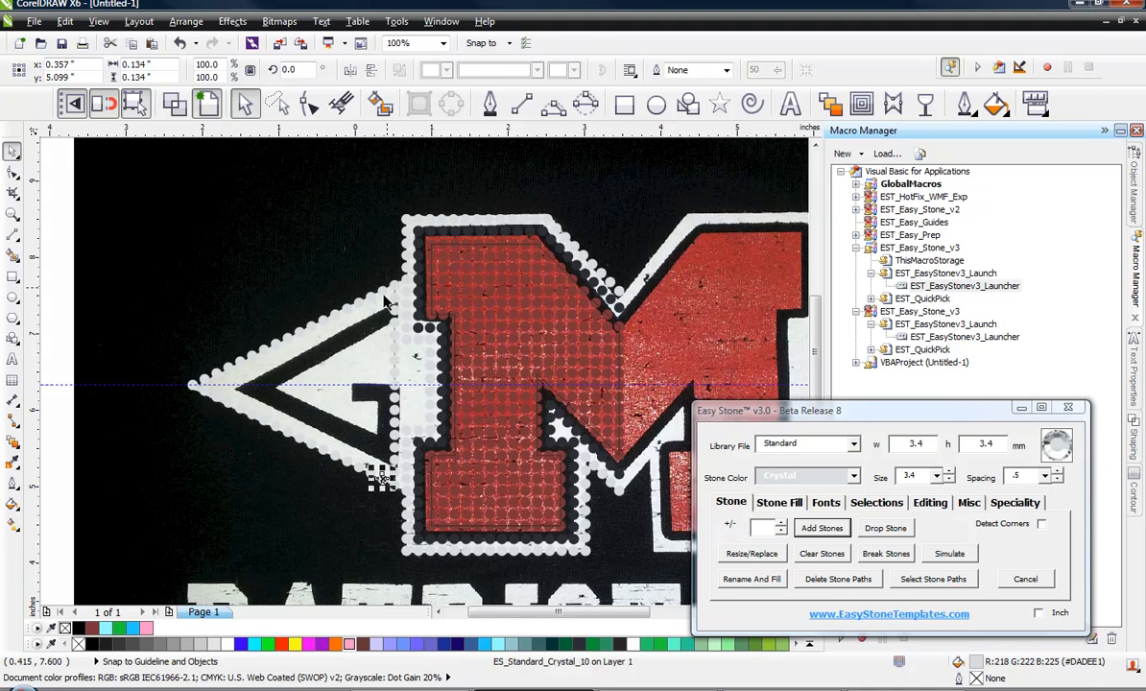
{"action": "left_click", "coordinate": [384, 292], "text": "shift"}
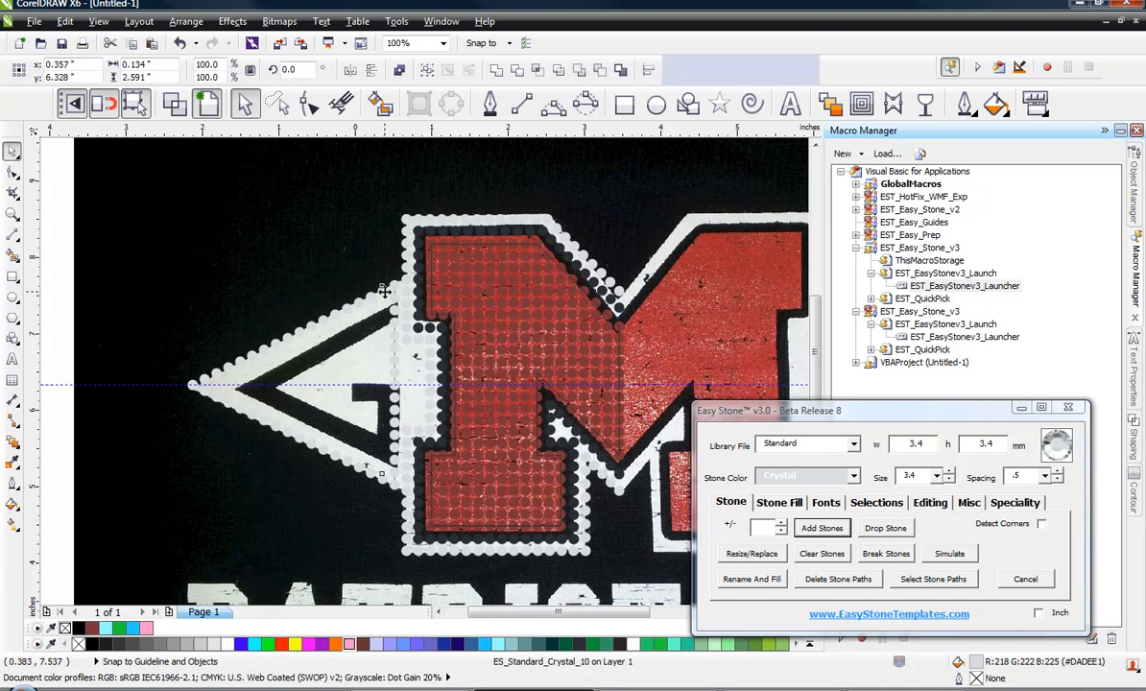
{"action": "left_click", "coordinate": [823, 528]}
Add the third and fourth vertical stone columns between the next two pairs of arrowhead edge stones toward the tip
{"action": "scroll", "coordinate": [324, 470], "scroll_direction": "up", "scroll_amount": 1}
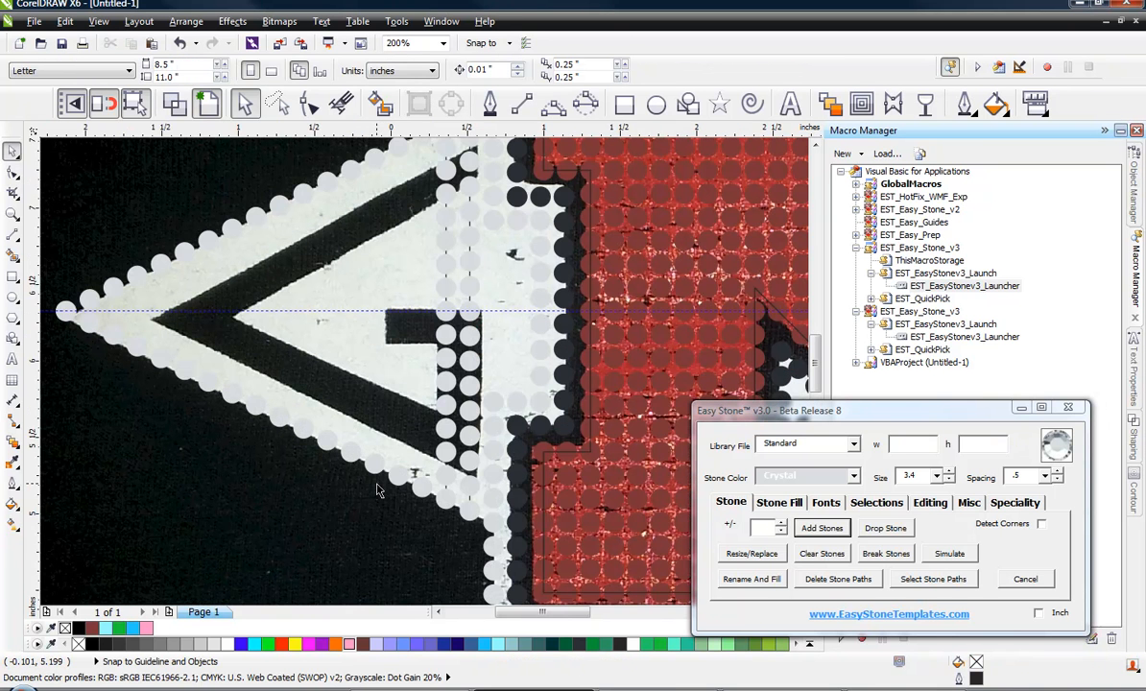
{"action": "left_click", "coordinate": [413, 474]}
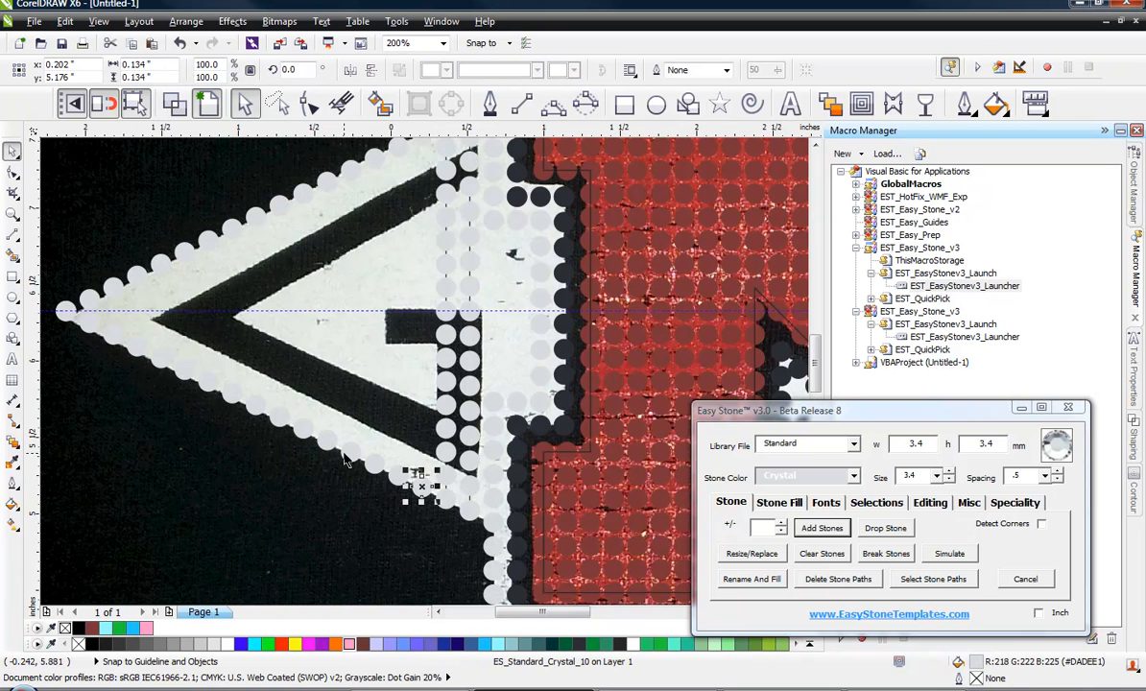
{"action": "scroll", "coordinate": [345, 460], "scroll_direction": "down", "scroll_amount": 2}
{"action": "scroll", "coordinate": [357, 322], "scroll_direction": "up", "scroll_amount": 1}
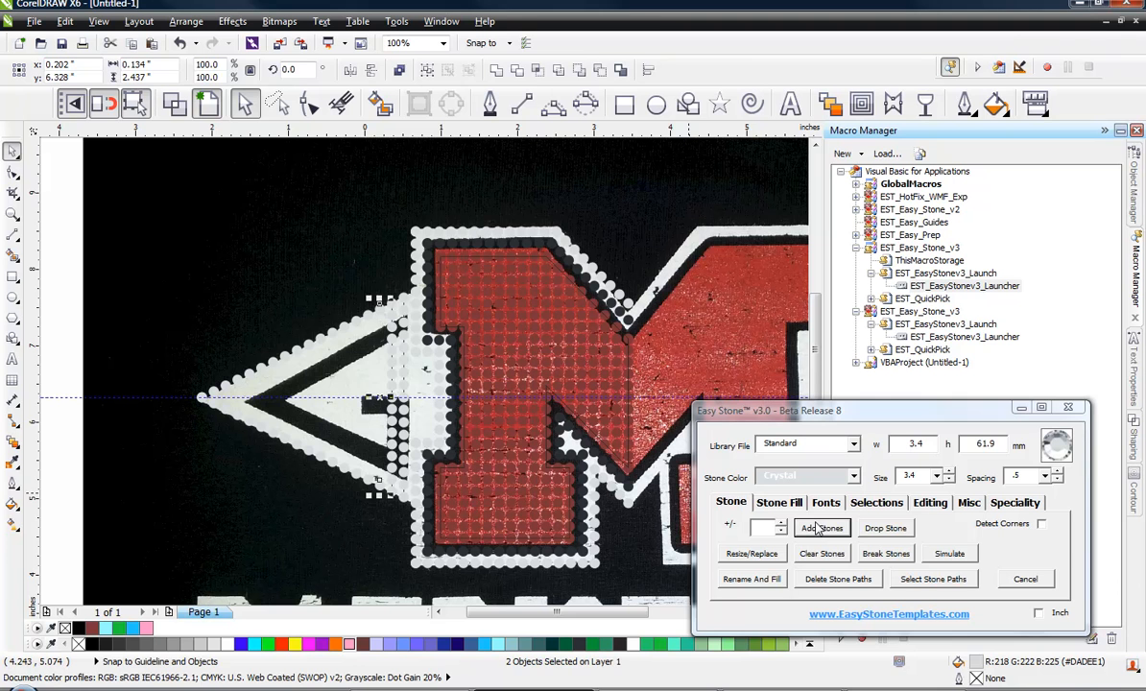
{"action": "left_click", "coordinate": [817, 529]}
{"action": "left_click", "coordinate": [365, 483]}
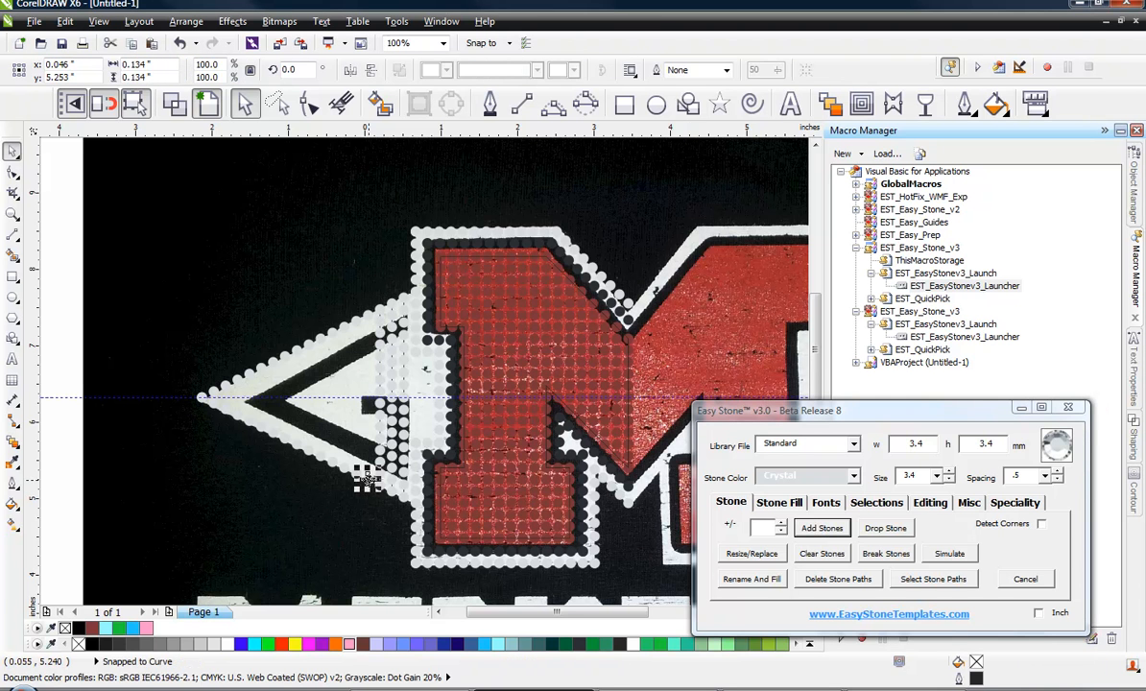
{"action": "left_click", "coordinate": [357, 306], "text": "shift"}
{"action": "left_click", "coordinate": [821, 529]}
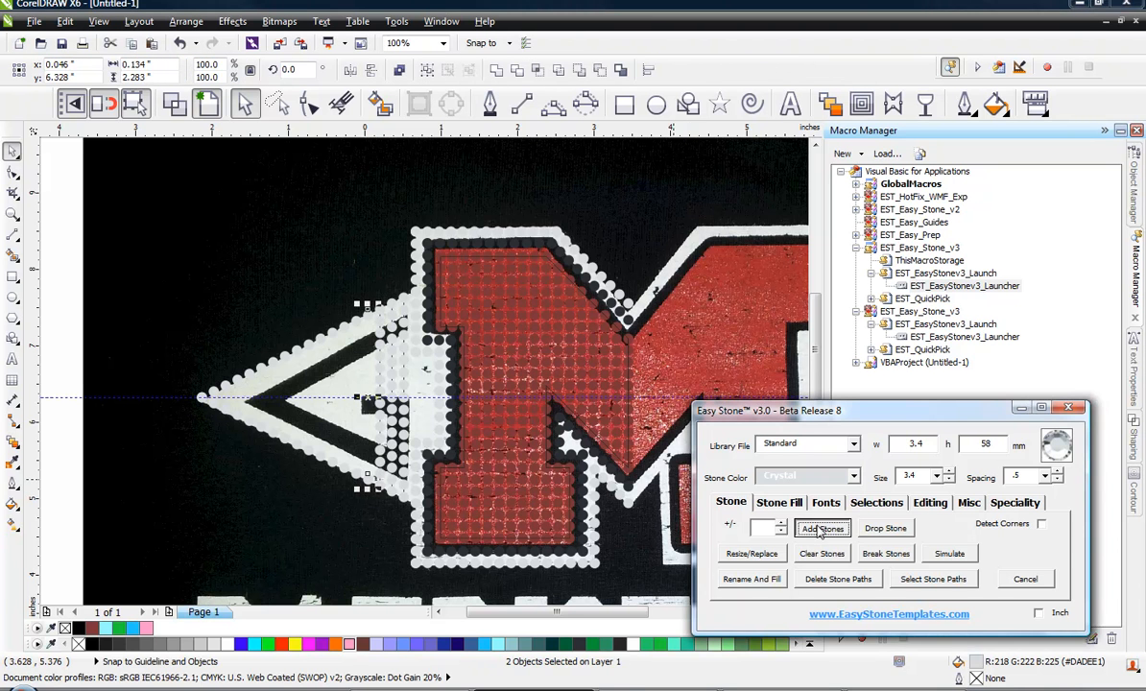
Add a fifth vertical stone column between the next pair of arrowhead edge stones toward the tip
{"action": "left_click", "coordinate": [356, 475]}
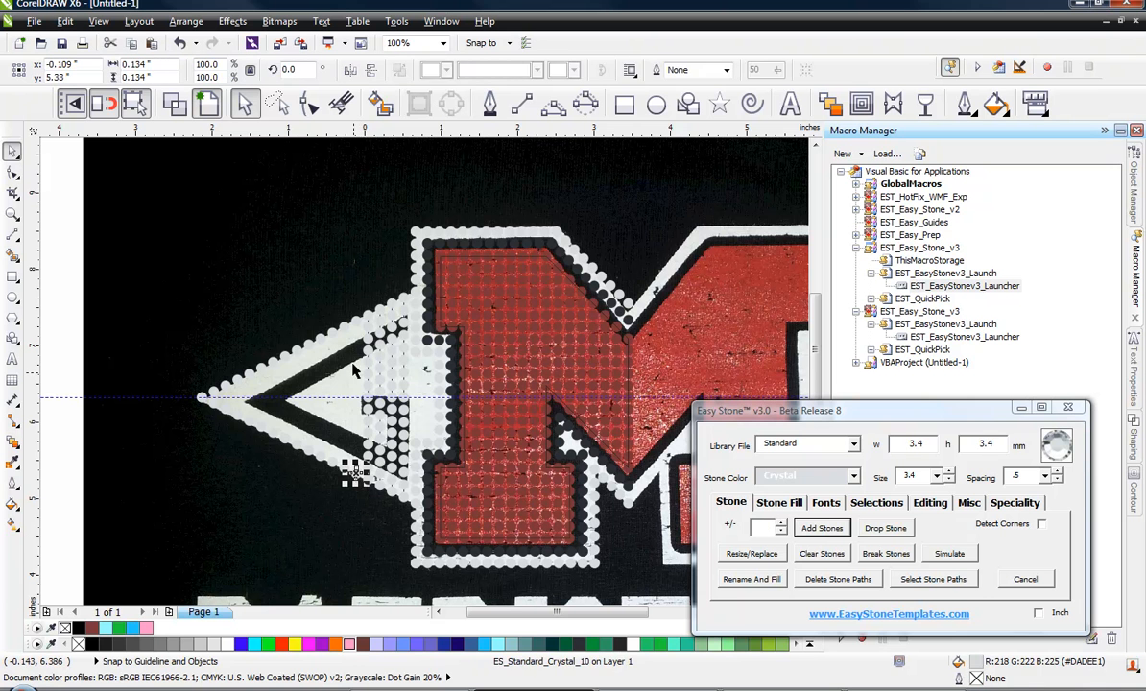
{"action": "left_click", "coordinate": [356, 313], "text": "shift"}
{"action": "left_click", "coordinate": [811, 530]}
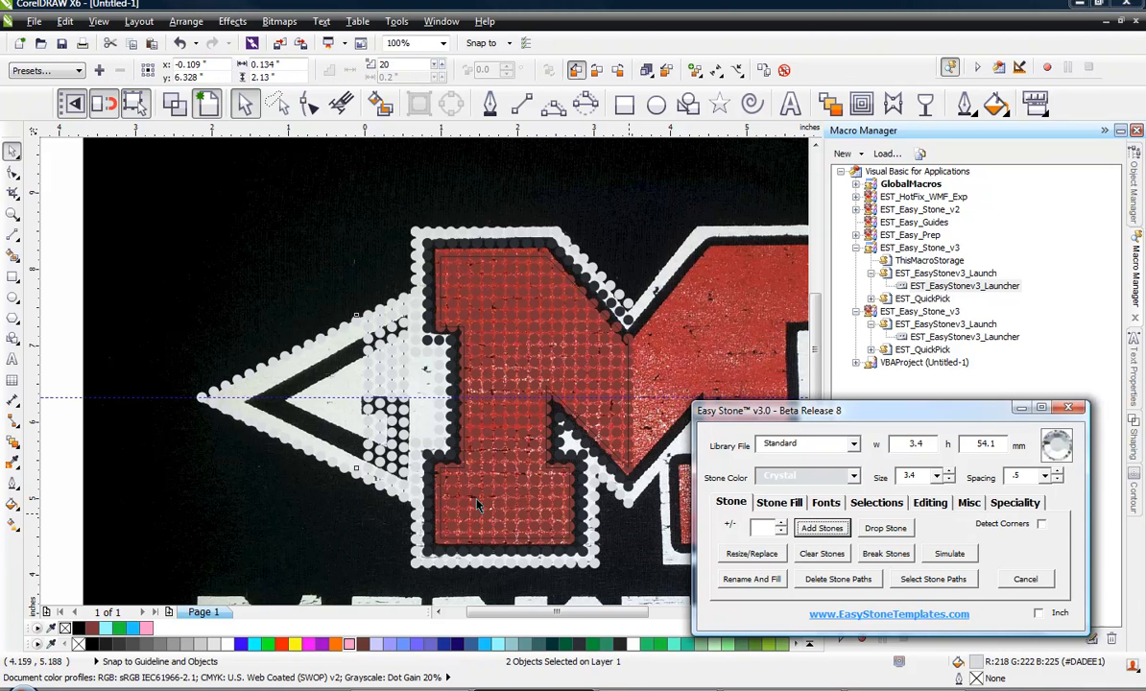
{"action": "scroll", "coordinate": [235, 425], "scroll_direction": "up", "scroll_amount": 1}
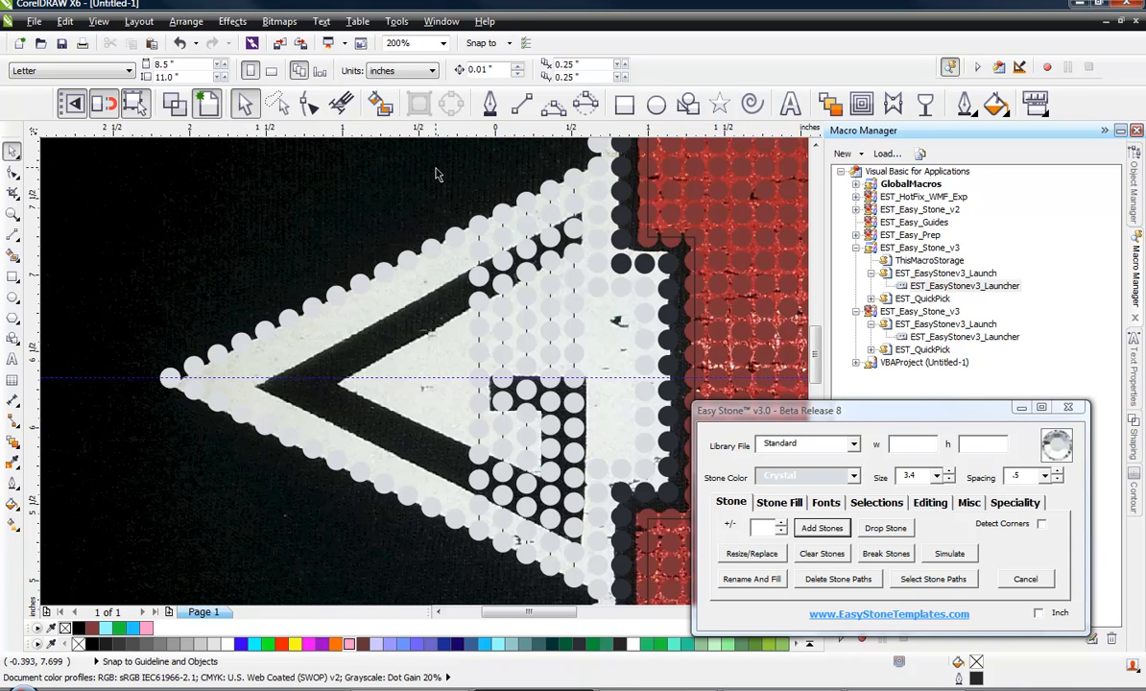
Add the sixth and seventh vertical columns of 3.4 mm stones between the next two pairs of facing arrowhead edge stones
{"action": "left_click", "coordinate": [454, 534]}
{"action": "left_click", "coordinate": [454, 228], "text": "shift"}
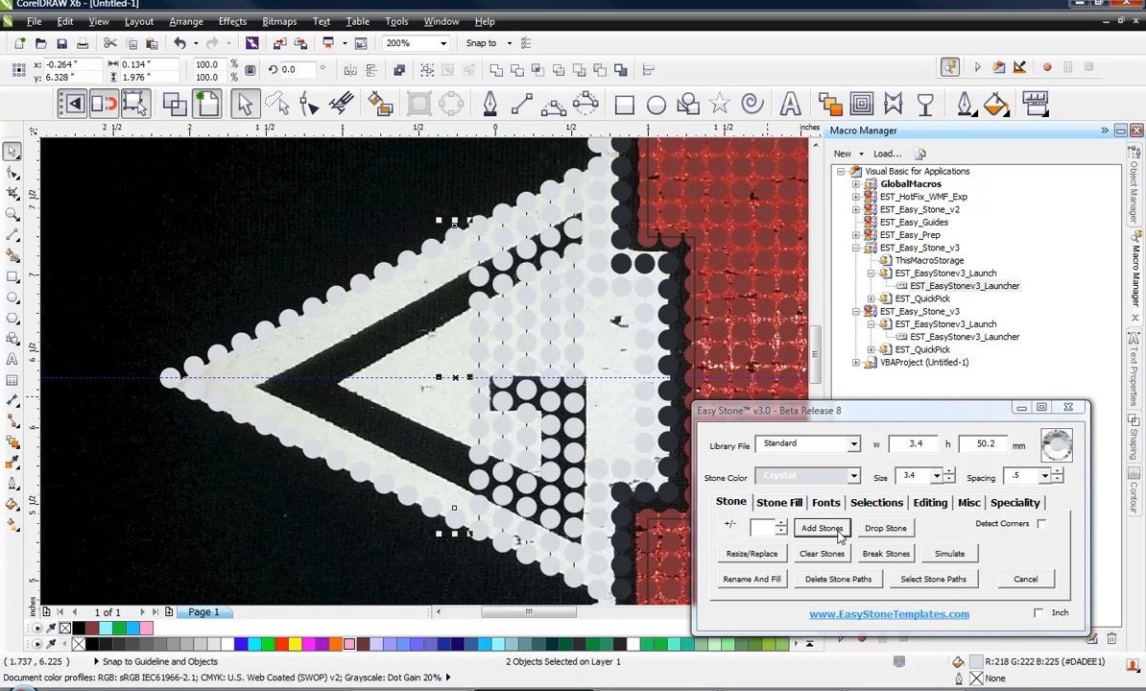
{"action": "left_click", "coordinate": [836, 534]}
{"action": "left_click", "coordinate": [429, 507]}
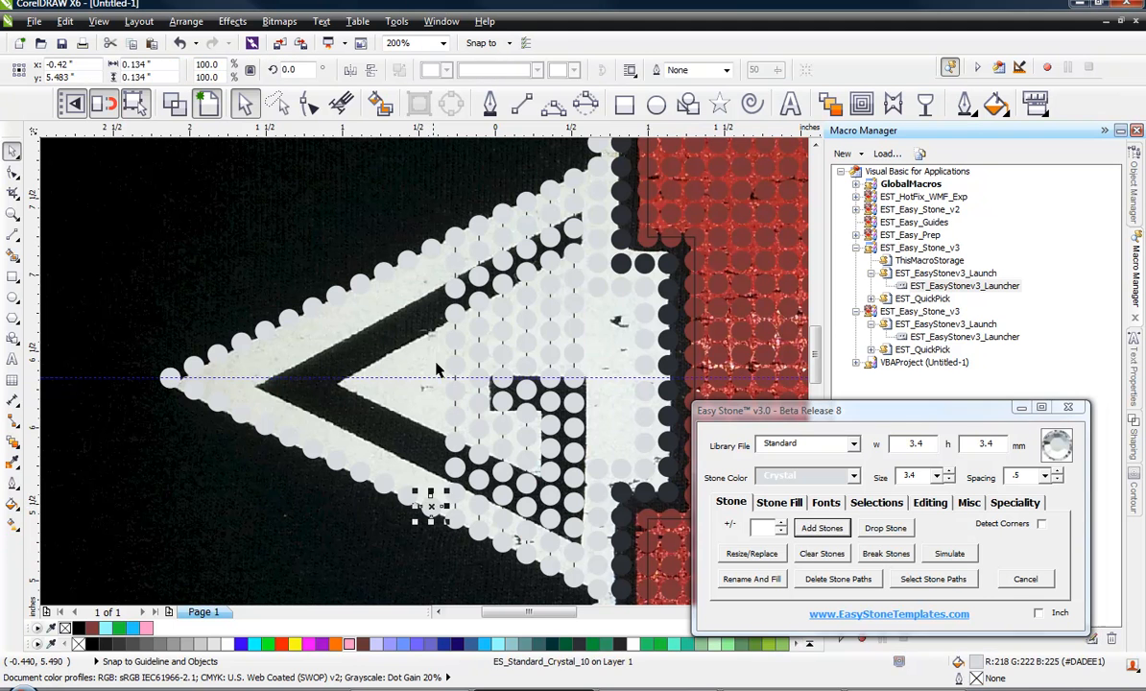
{"action": "left_click", "coordinate": [430, 240], "text": "shift"}
{"action": "left_click", "coordinate": [823, 530]}
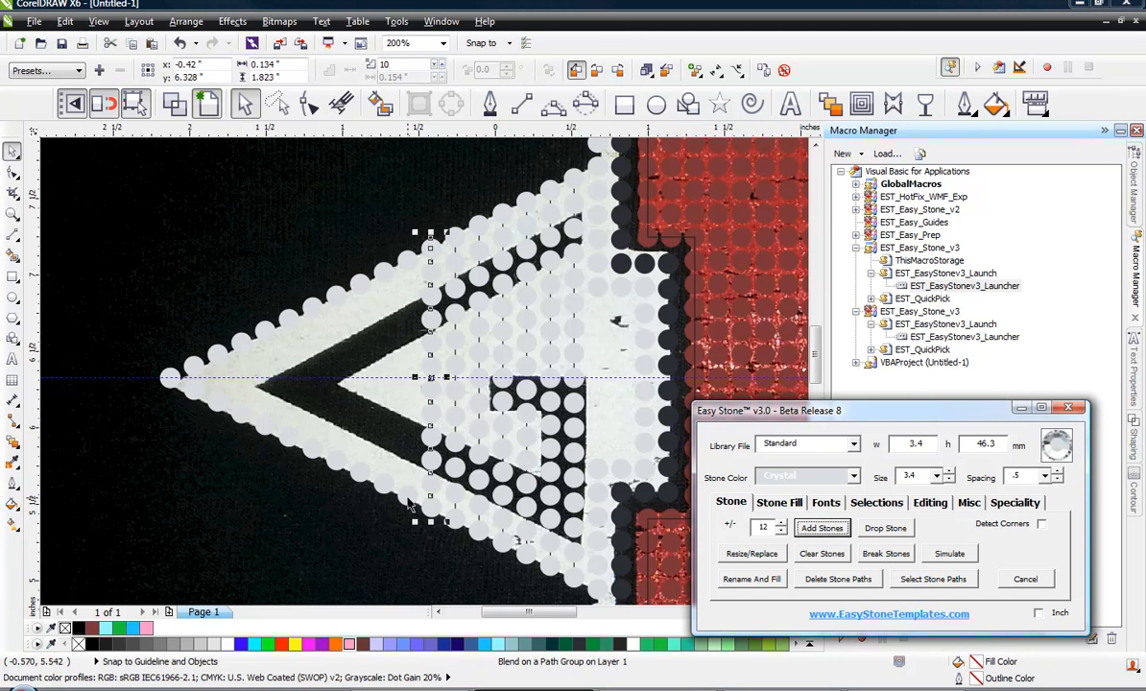
Add the eighth and ninth vertical columns of 3.4 mm stones between the next two arrowhead edge pairs toward the tip
{"action": "left_click", "coordinate": [411, 480]}
{"action": "left_click", "coordinate": [407, 504]}
{"action": "left_click", "coordinate": [386, 248], "text": "shift"}
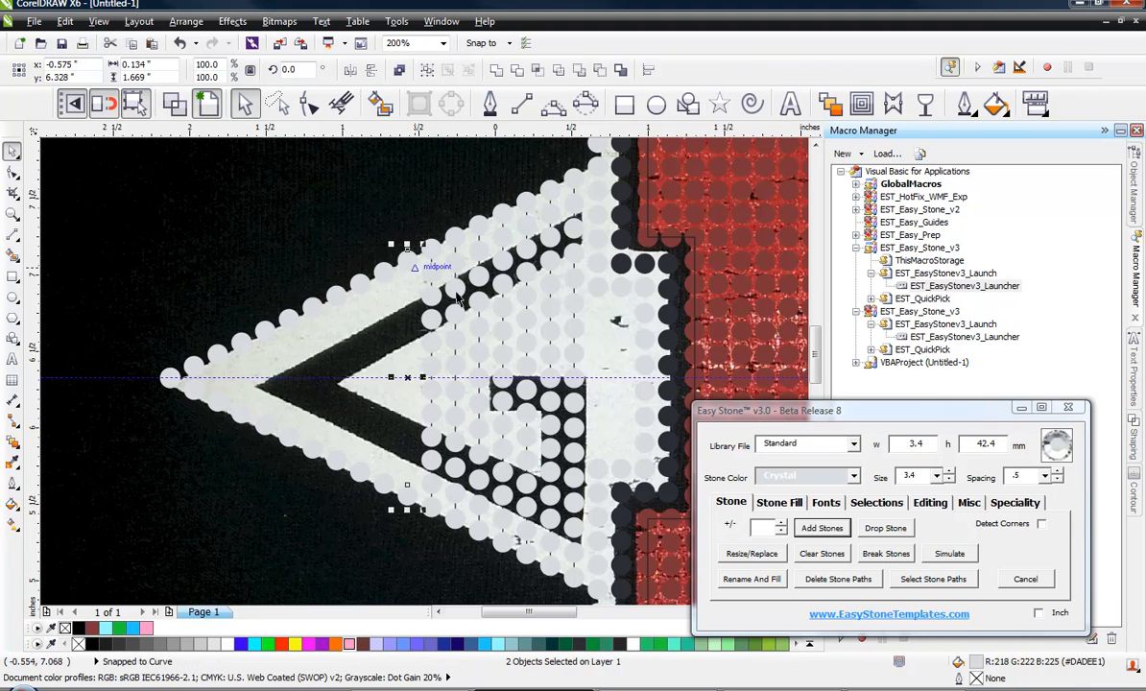
{"action": "left_click", "coordinate": [805, 534]}
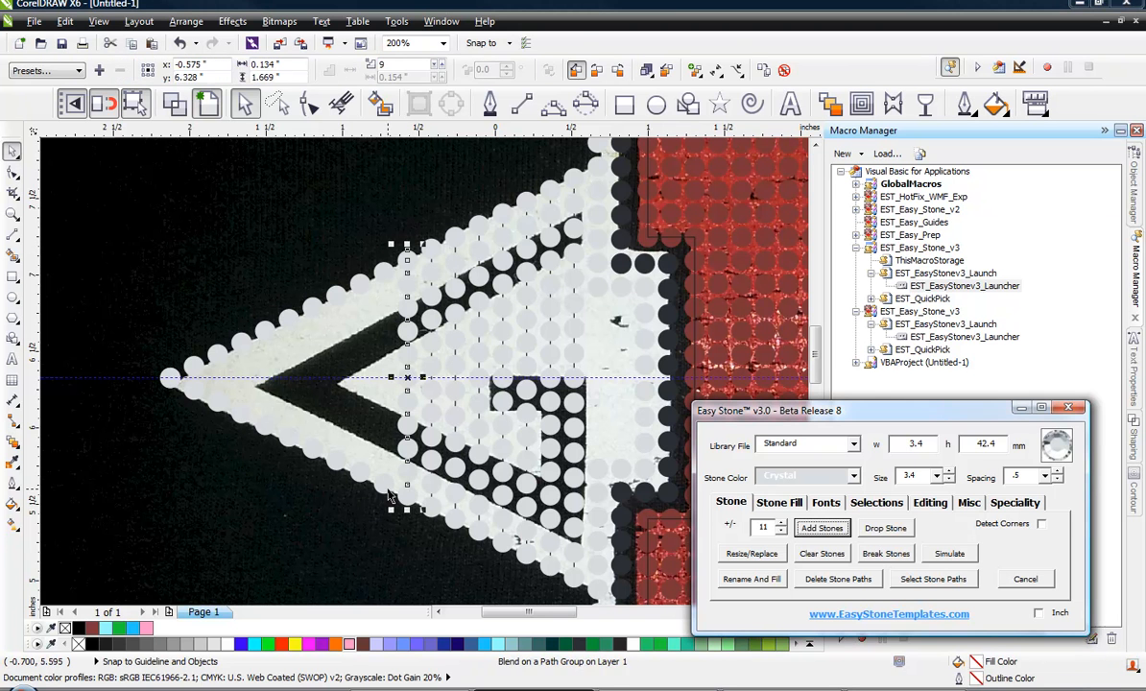
{"action": "left_click", "coordinate": [388, 479]}
{"action": "left_click", "coordinate": [386, 279], "text": "shift"}
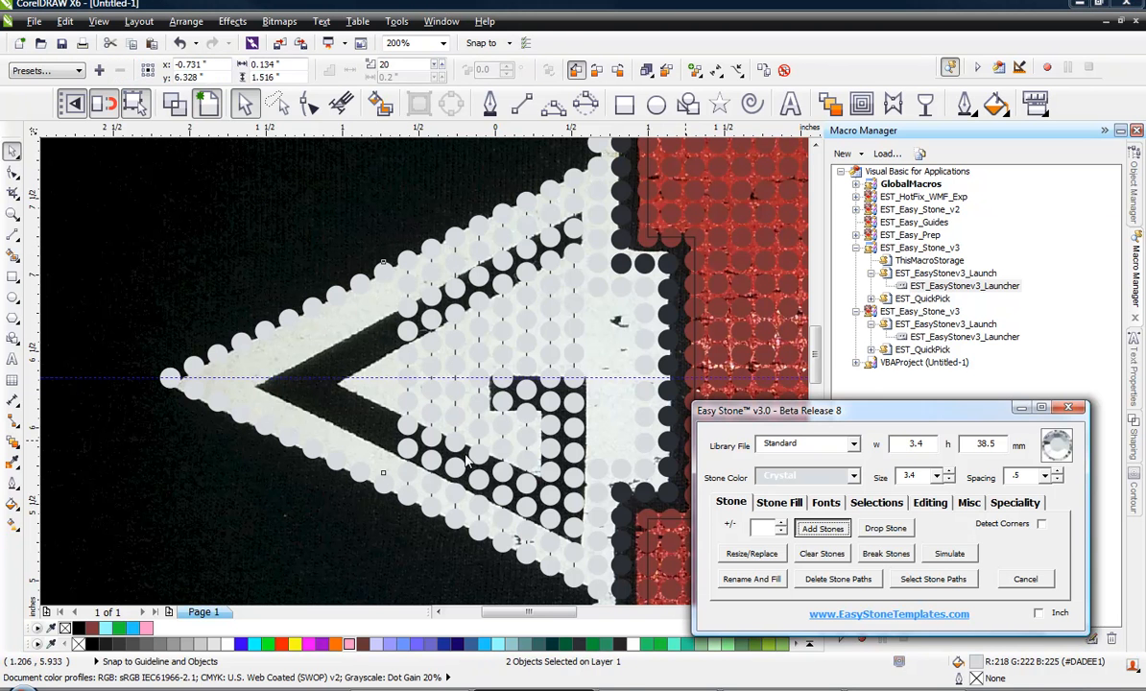
{"action": "key", "text": "Return"}
Add the tenth and eleventh vertical columns of 3.4 mm stones between the next two pairs of arrowhead edge stones
{"action": "left_click", "coordinate": [355, 480]}
{"action": "left_click", "coordinate": [360, 279], "text": "shift"}
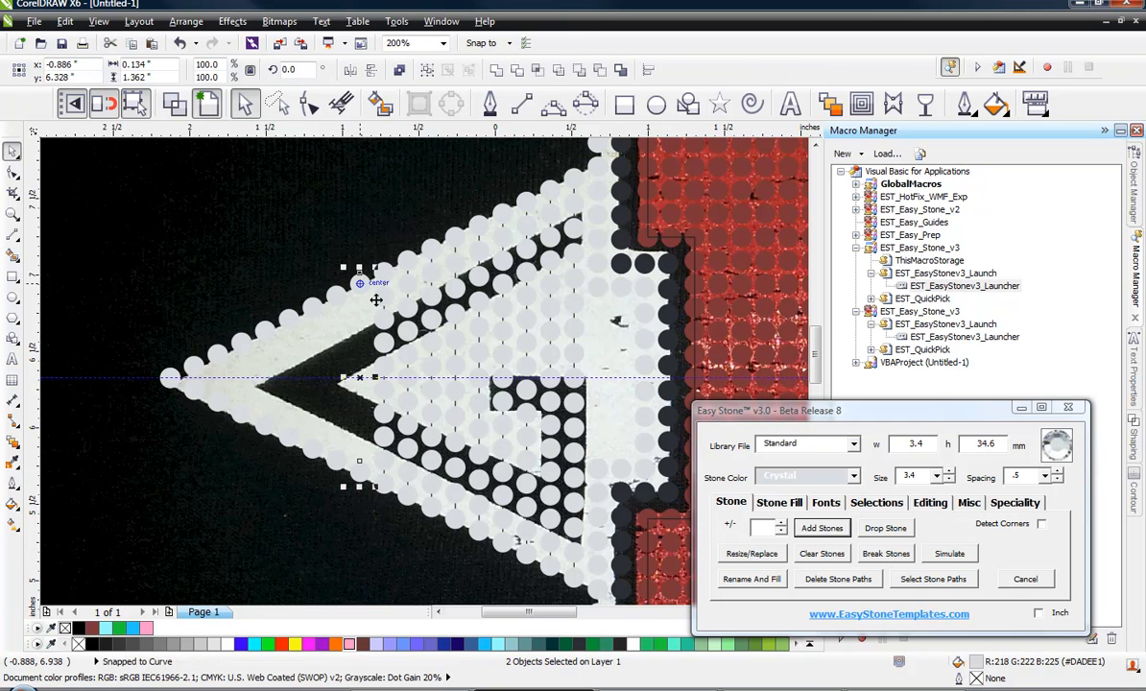
{"action": "left_click", "coordinate": [823, 530]}
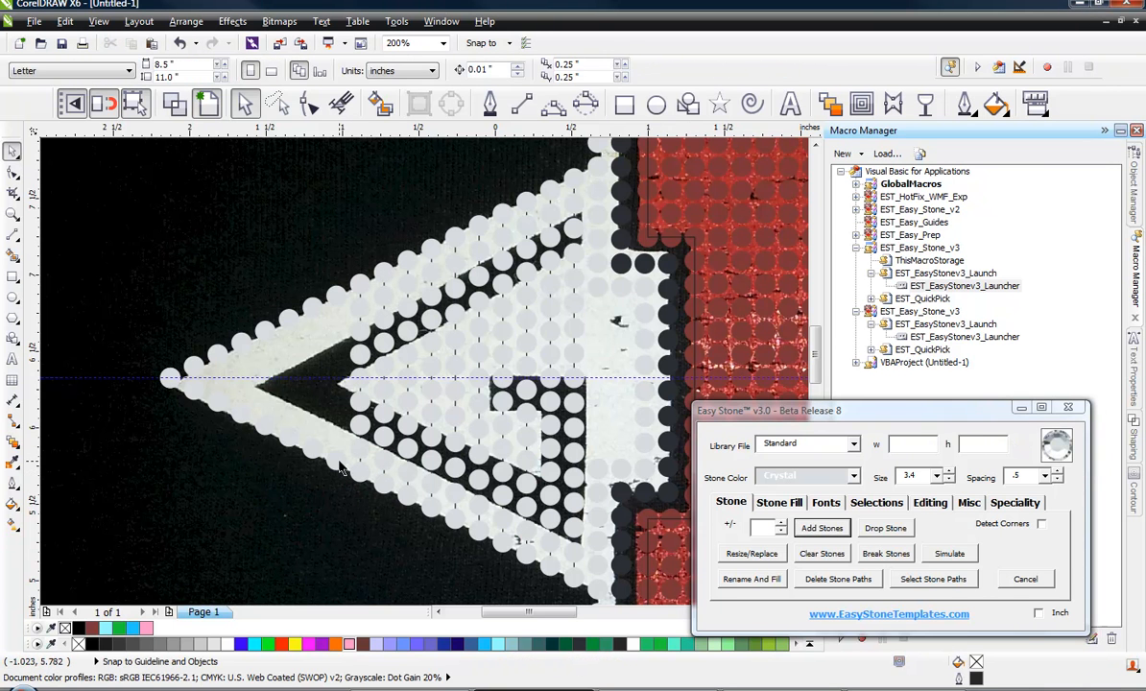
{"action": "left_click", "coordinate": [335, 448]}
{"action": "left_click", "coordinate": [335, 286], "text": "shift"}
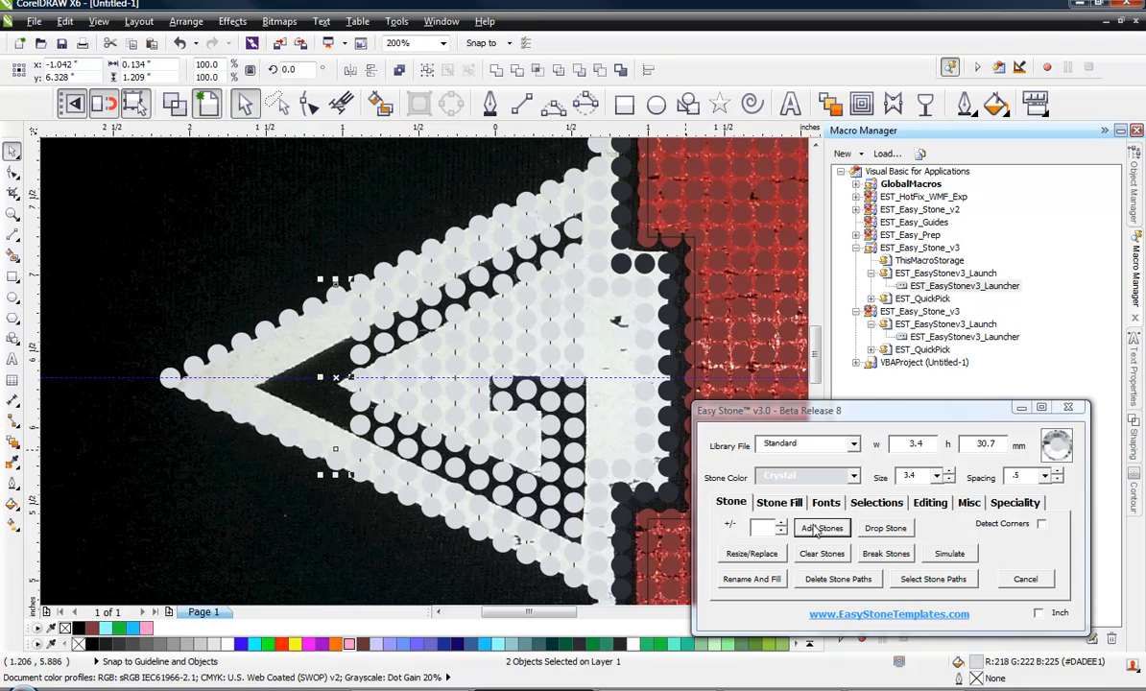
{"action": "key", "text": "Return"}
Add the twelfth and thirteenth vertical columns of 3.4 mm stones between the next two arrowhead edge pairs toward the tip
{"action": "left_click", "coordinate": [310, 437]}
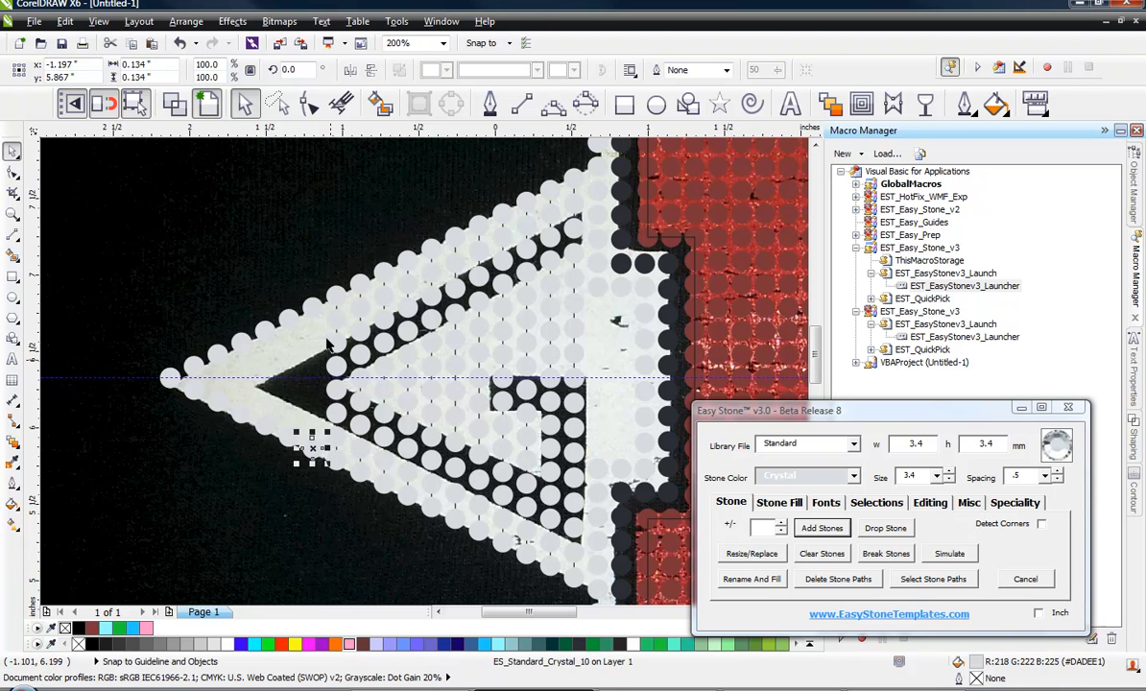
{"action": "left_click", "coordinate": [311, 307], "text": "shift"}
{"action": "left_click", "coordinate": [802, 529]}
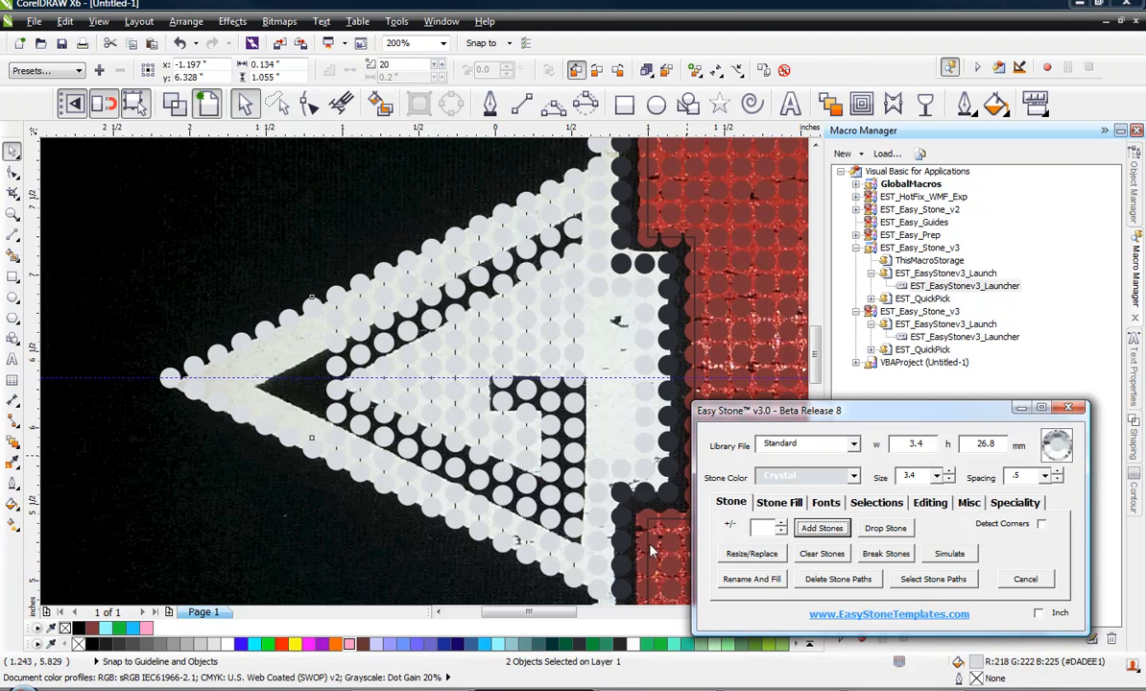
{"action": "left_click", "coordinate": [280, 429]}
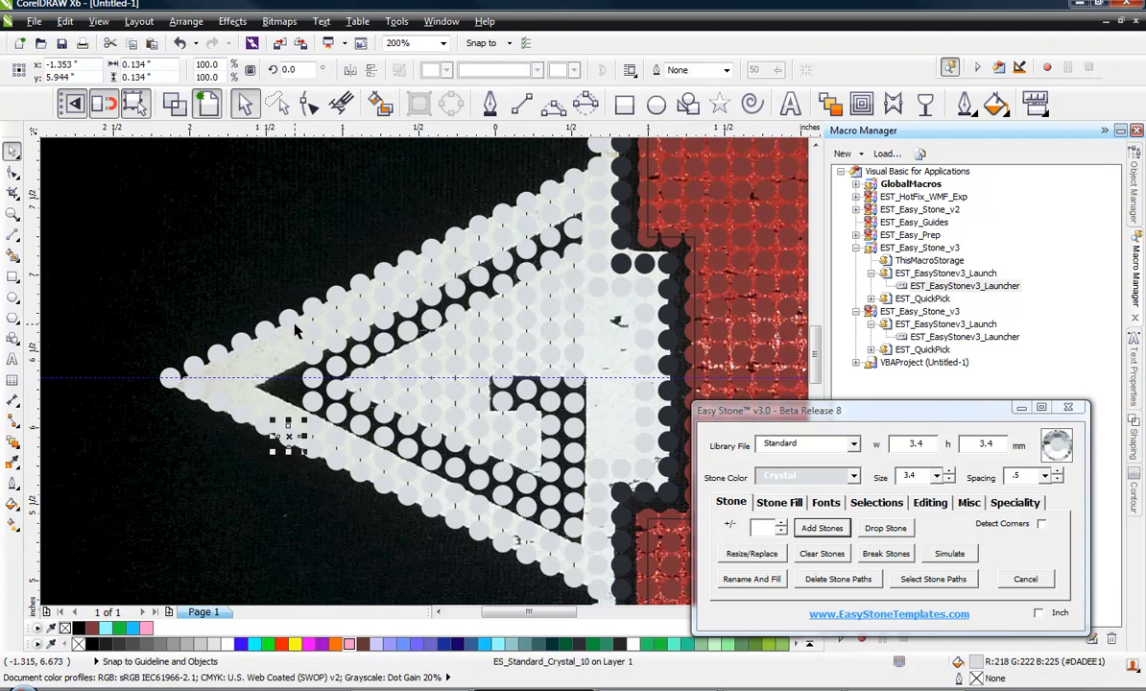
{"action": "left_click", "coordinate": [294, 325], "text": "shift"}
{"action": "left_click", "coordinate": [826, 532]}
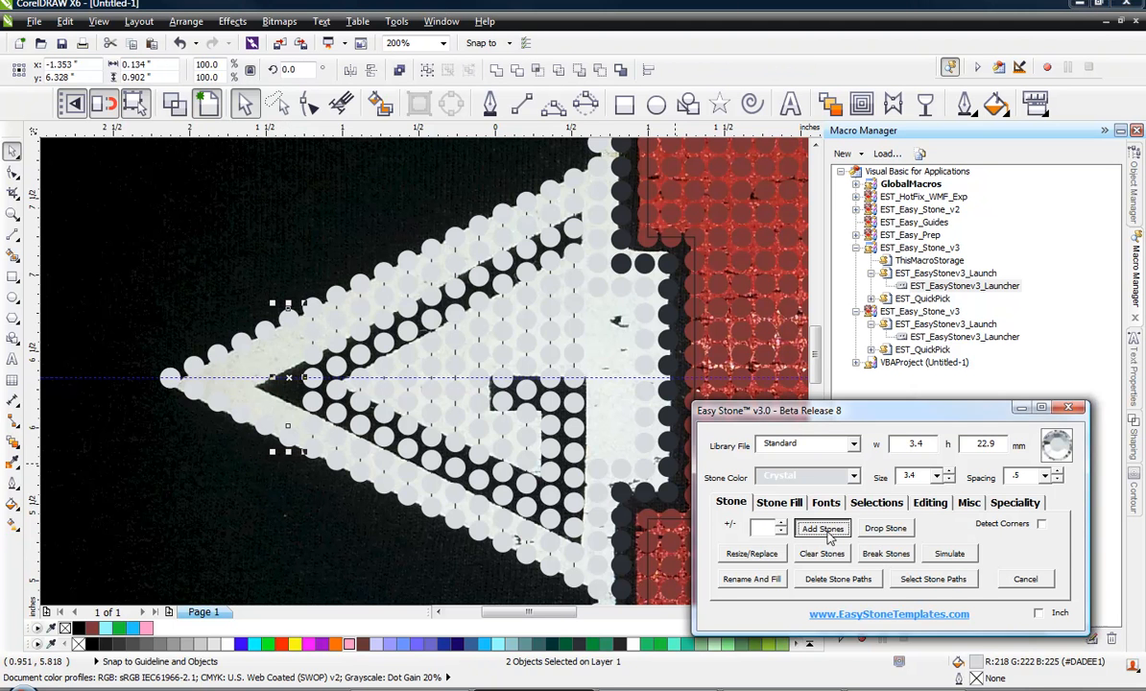
Add the fourteenth and fifteenth vertical columns of 3.4 mm stones between the next two pairs of edge stones near the tip
{"action": "left_click", "coordinate": [269, 432]}
{"action": "left_click", "coordinate": [265, 328], "text": "shift"}
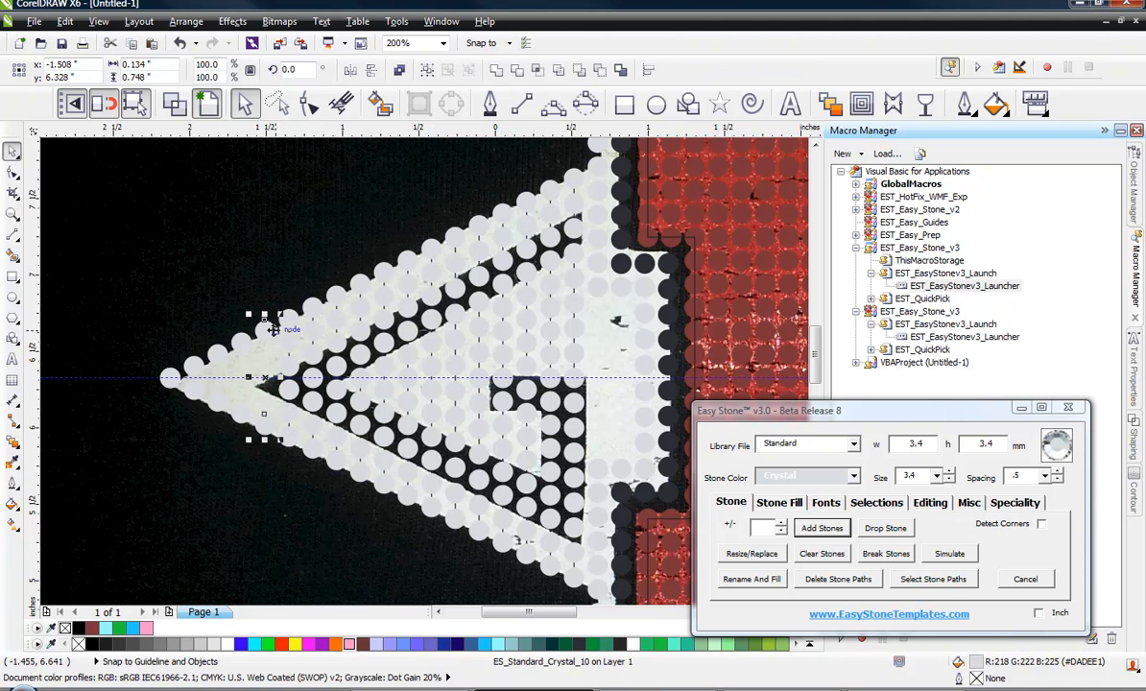
{"action": "left_click", "coordinate": [805, 532]}
{"action": "left_click", "coordinate": [239, 415]}
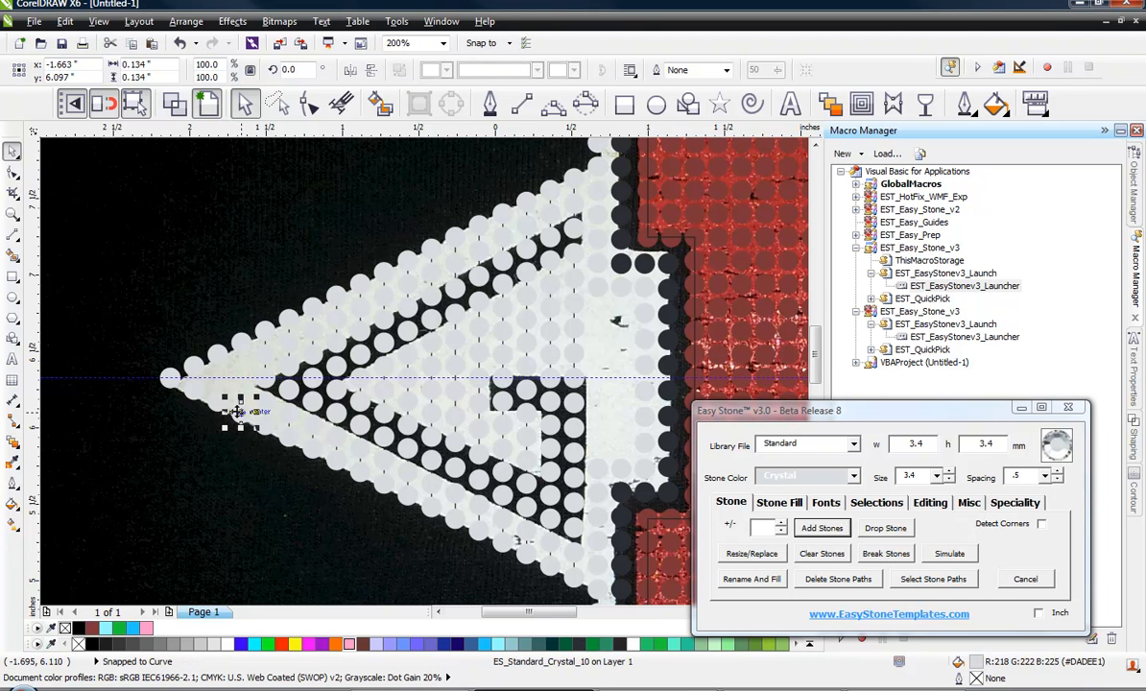
{"action": "left_click", "coordinate": [241, 341], "text": "shift"}
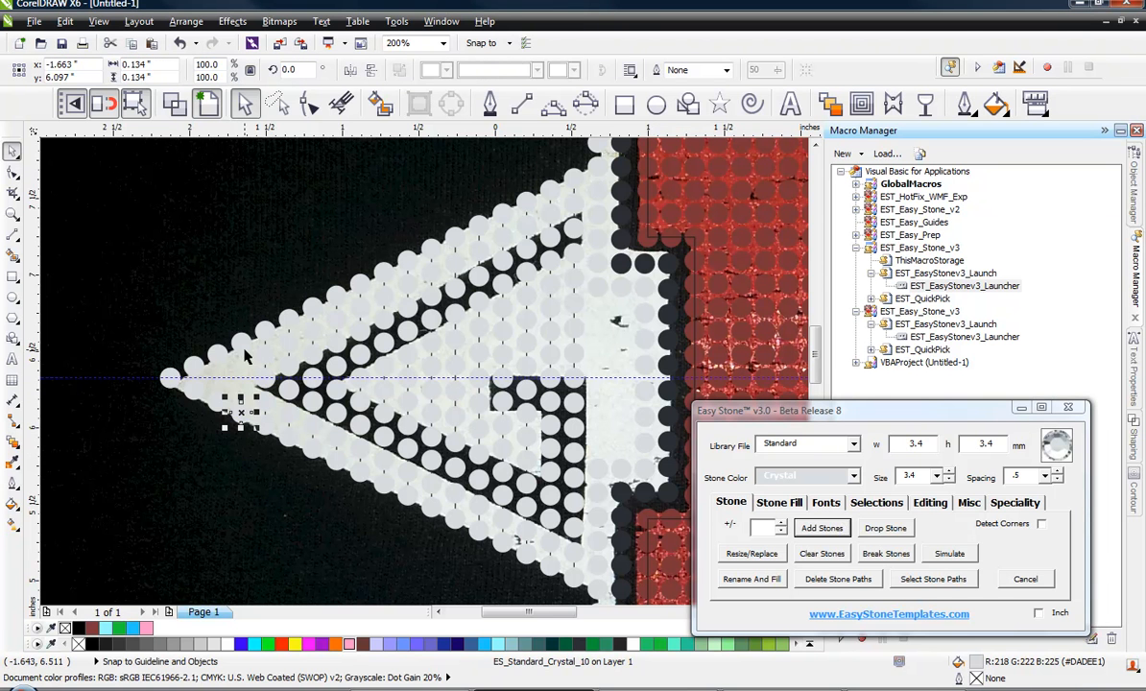
{"action": "left_click", "coordinate": [811, 534]}
Add the sixteenth vertical column of 3.4 mm stones between the next pair of edge stones by the arrowhead's tip
{"action": "scroll", "coordinate": [204, 392], "scroll_direction": "up", "scroll_amount": 2}
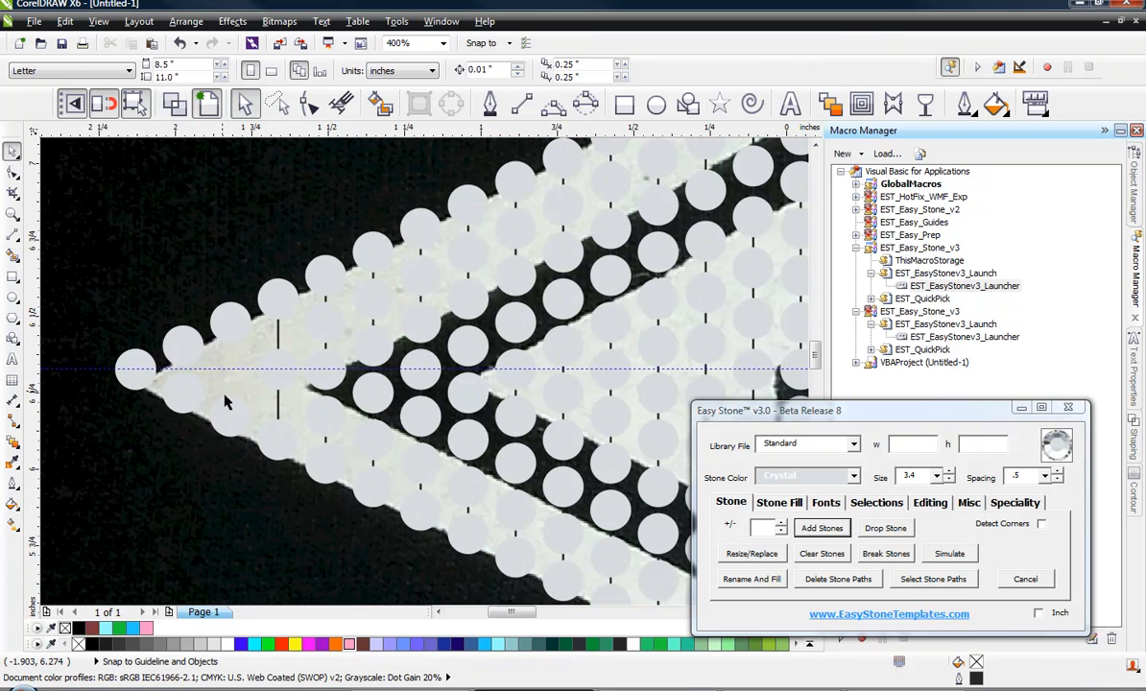
{"action": "left_click", "coordinate": [228, 411]}
{"action": "left_click", "coordinate": [230, 321], "text": "shift"}
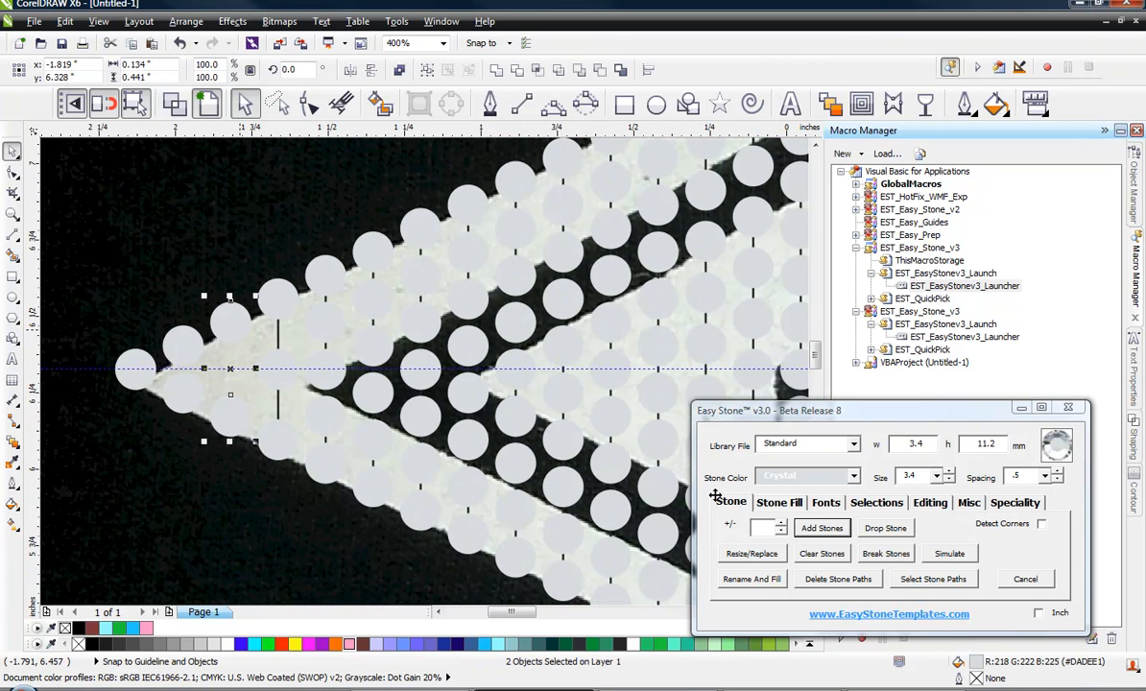
{"action": "left_click", "coordinate": [811, 528]}
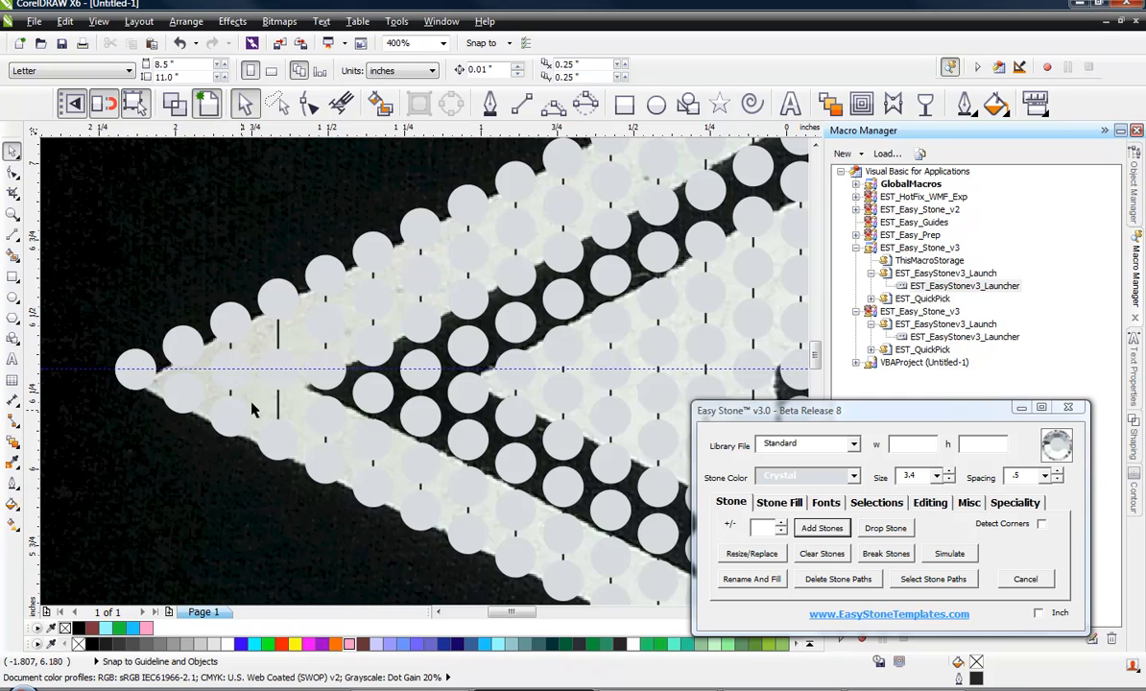
Raise the stone count of the sparse fifteenth column near the arrowhead's tip to 4
{"action": "scroll", "coordinate": [252, 410], "scroll_direction": "up", "scroll_amount": 2}
{"action": "left_click", "coordinate": [319, 356]}
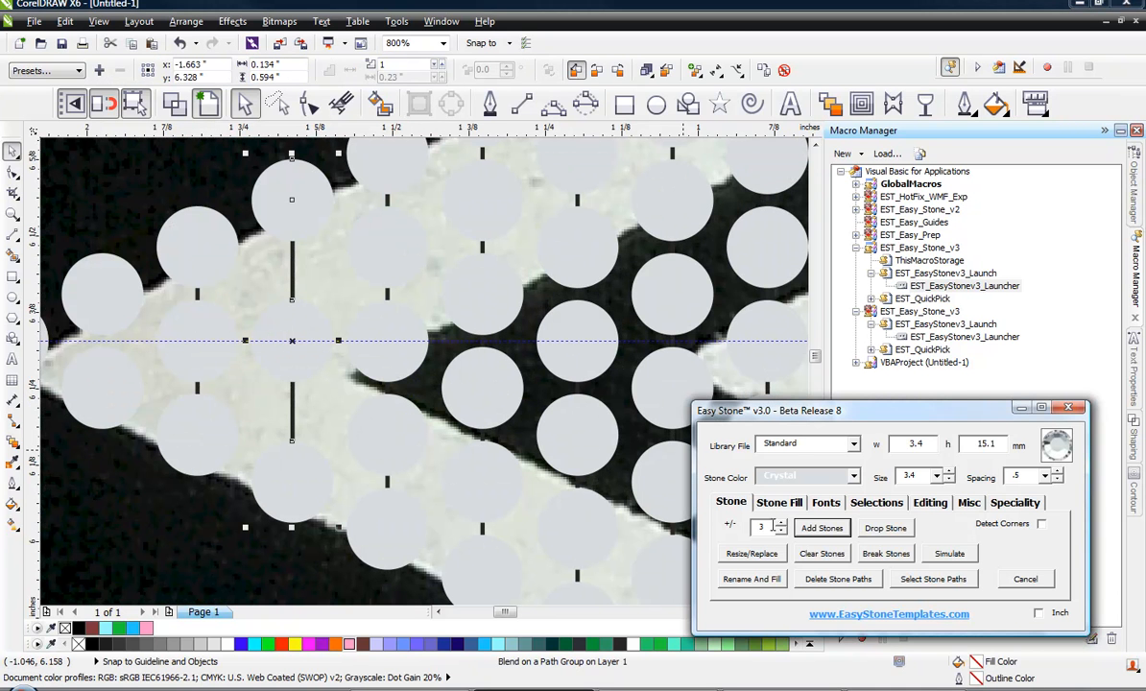
{"action": "left_click", "coordinate": [230, 535]}
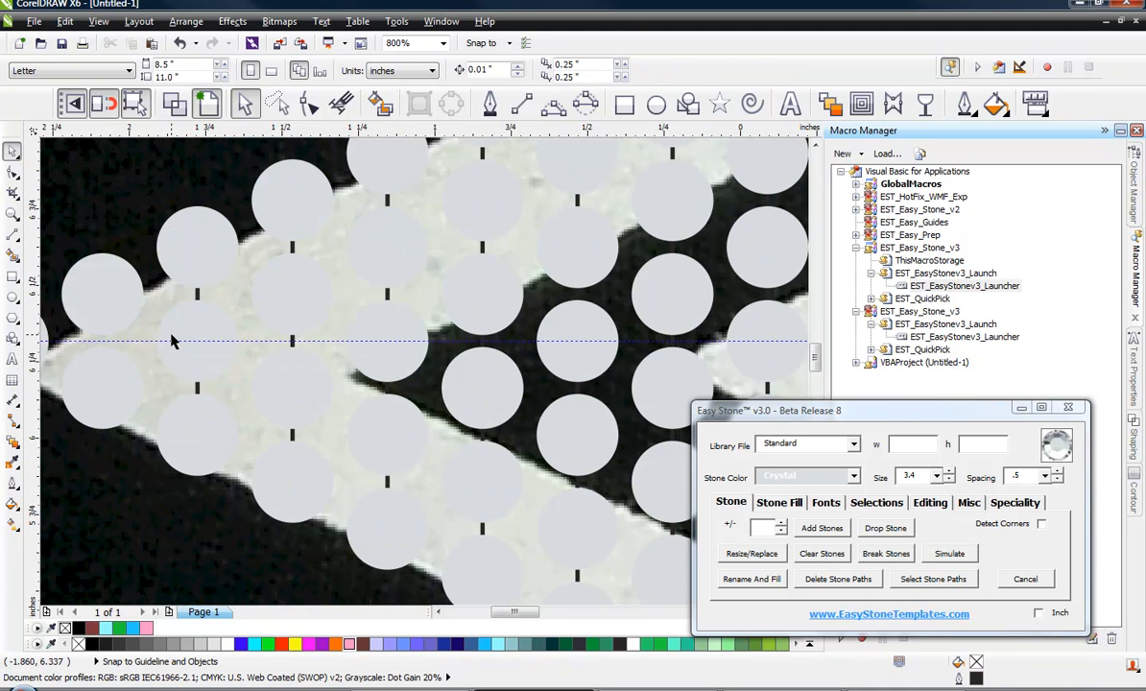
Fill the gap between the arrowhead and the M's black outline with two vertical columns of 3.4 mm stones
{"action": "scroll", "coordinate": [173, 341], "scroll_direction": "down", "scroll_amount": 2}
{"action": "scroll", "coordinate": [234, 342], "scroll_direction": "down", "scroll_amount": 2}
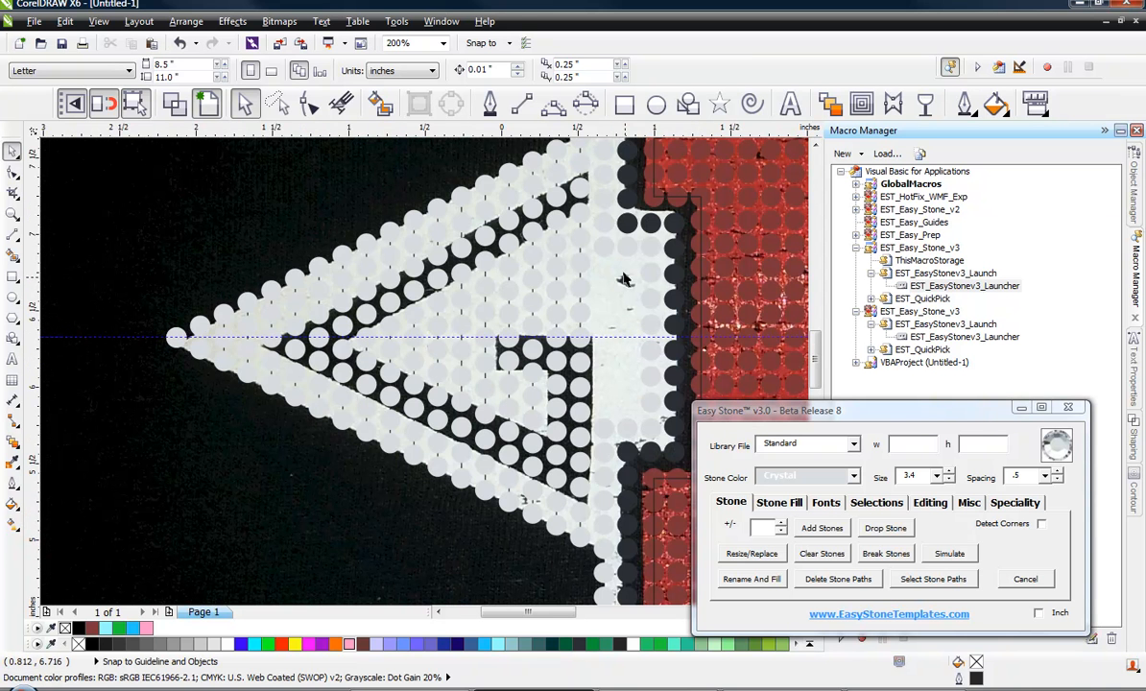
{"action": "left_click", "coordinate": [571, 242]}
{"action": "left_click", "coordinate": [606, 439], "text": "shift"}
{"action": "scroll", "coordinate": [607, 440], "scroll_direction": "down", "scroll_amount": 1}
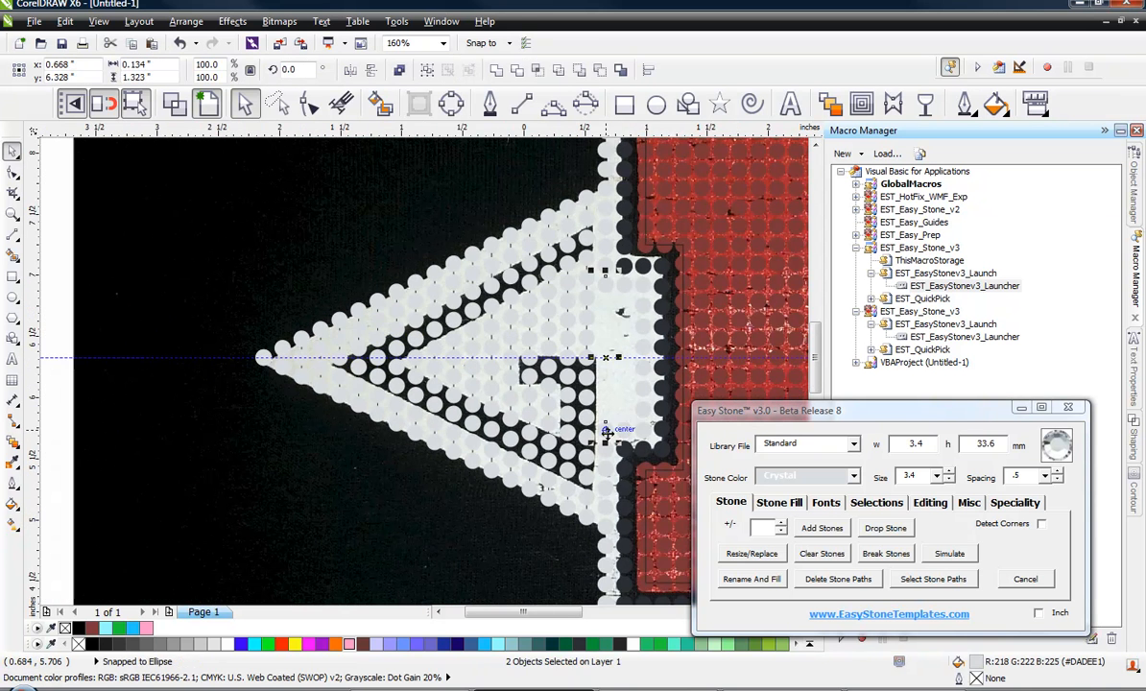
{"action": "left_click", "coordinate": [828, 532]}
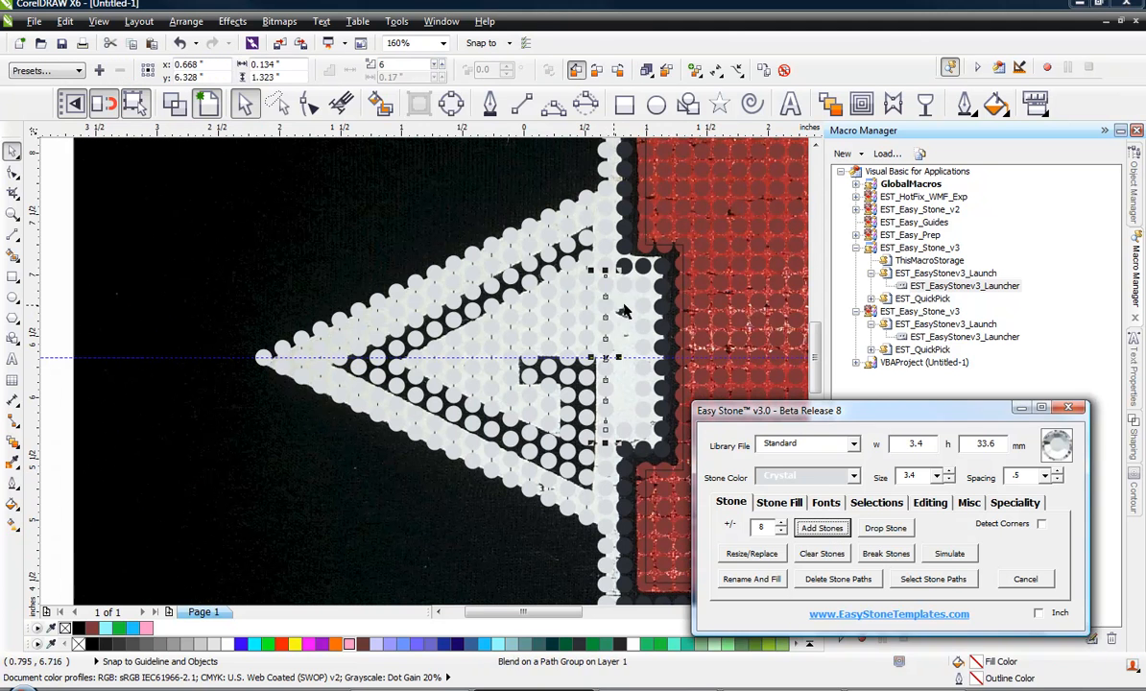
{"action": "left_click", "coordinate": [625, 438], "text": "shift"}
{"action": "left_click", "coordinate": [813, 530]}
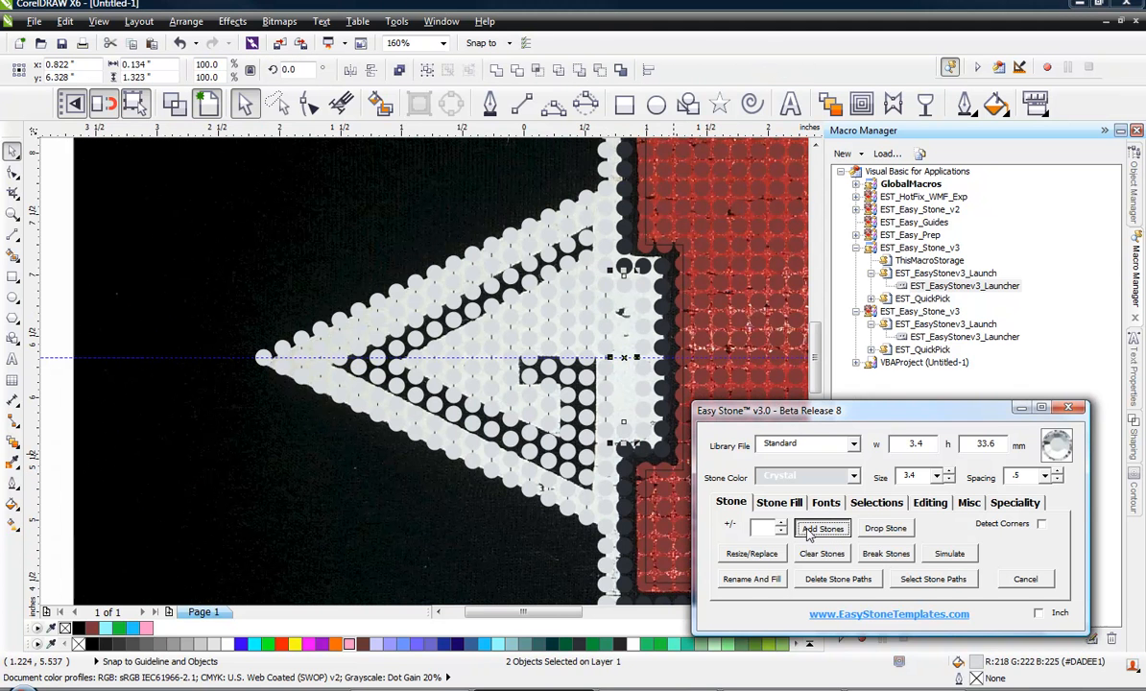
{"action": "left_click", "coordinate": [440, 505]}
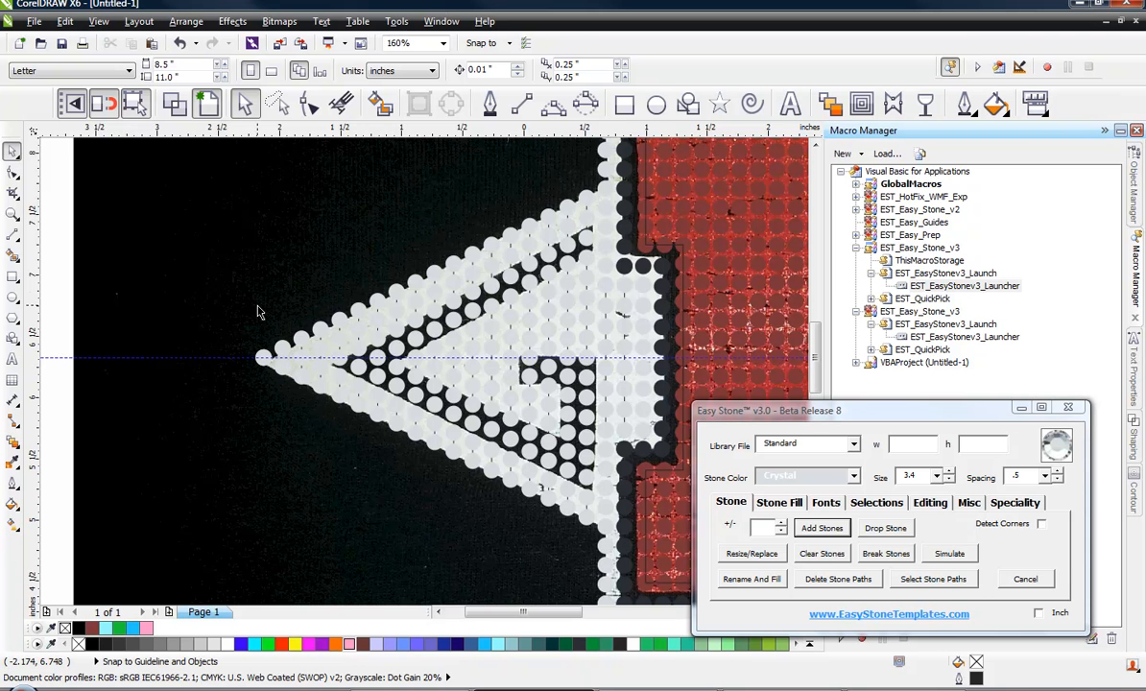
Delete the stone paths of the arrowhead columns, keeping the stones
{"action": "scroll", "coordinate": [257, 312], "scroll_direction": "down", "scroll_amount": 3}
{"action": "left_click_drag", "start_coordinate": [110, 246], "coordinate": [308, 288]}
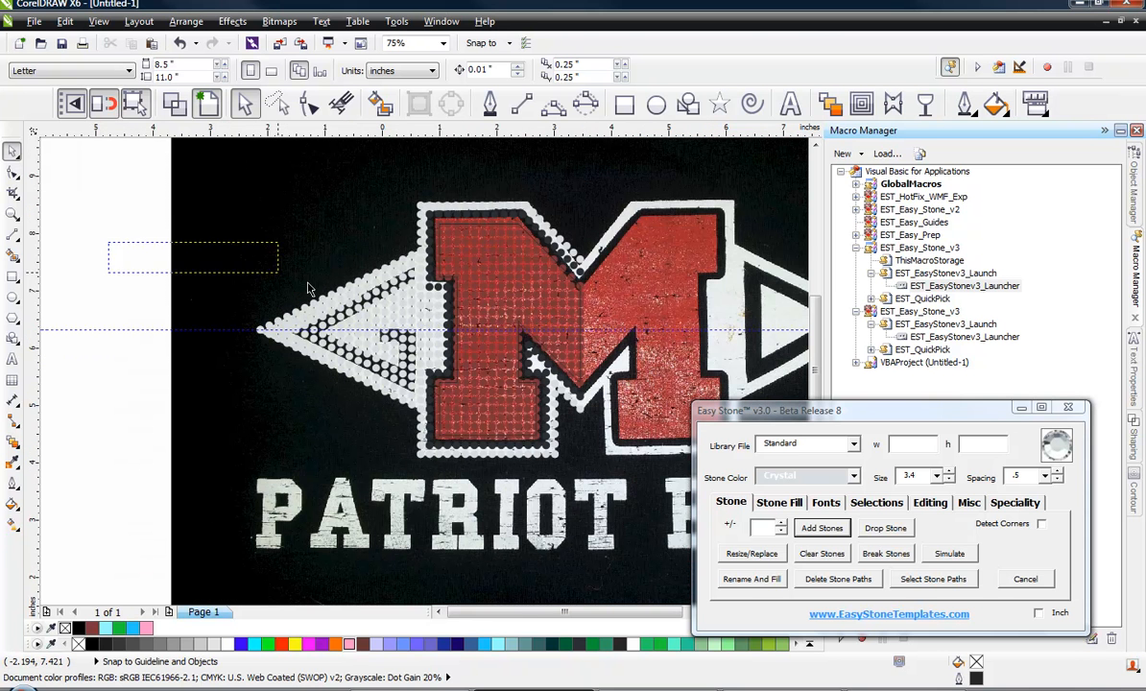
{"action": "left_click_drag", "start_coordinate": [104, 192], "coordinate": [523, 440]}
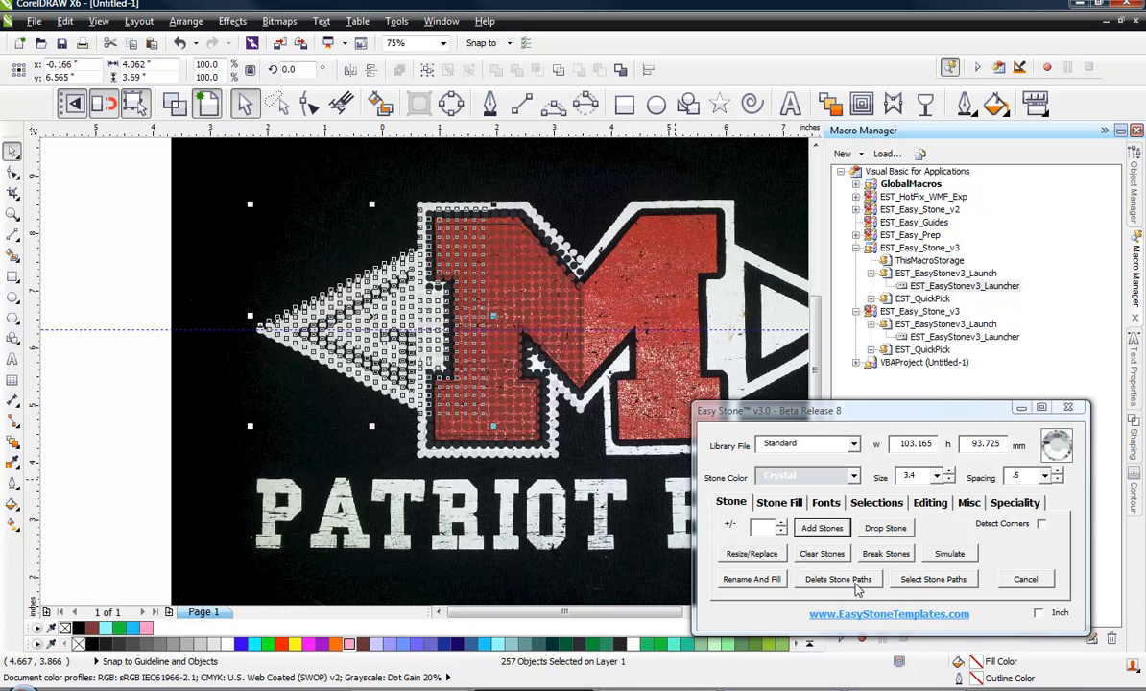
{"action": "left_click", "coordinate": [856, 586]}
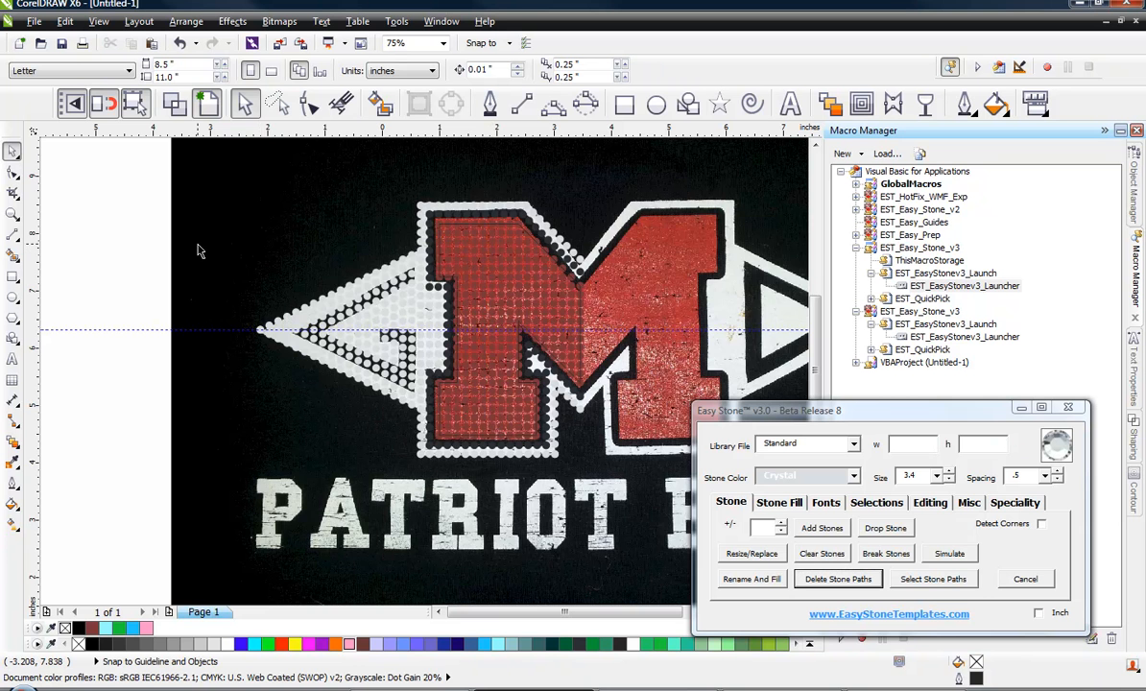
Move all stones of the arrowhead and the M's left half off the artwork to empty space beyond the page
{"action": "scroll", "coordinate": [198, 251], "scroll_direction": "down", "scroll_amount": 2}
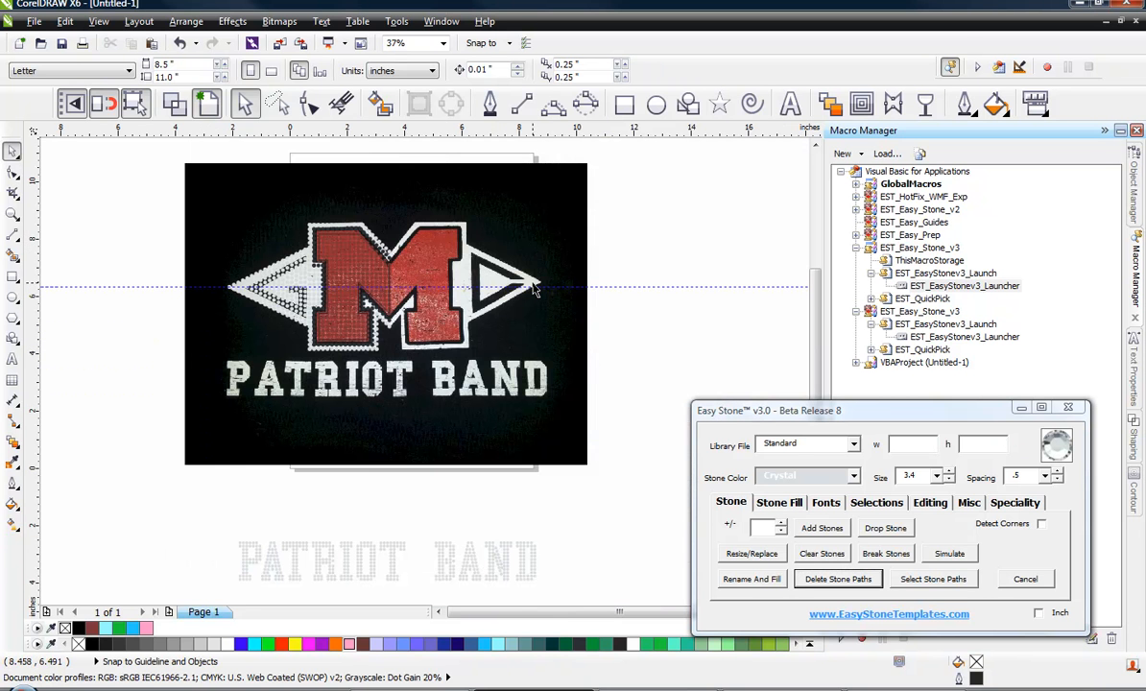
{"action": "scroll", "coordinate": [365, 274], "scroll_direction": "up", "scroll_amount": 2}
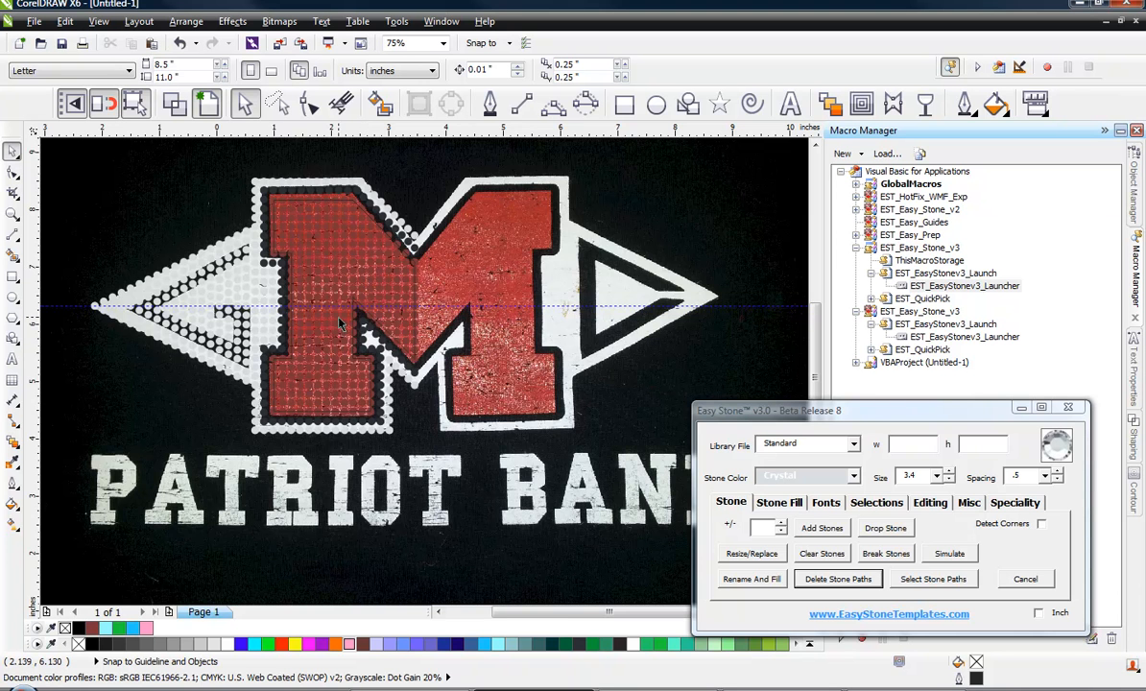
{"action": "scroll", "coordinate": [315, 296], "scroll_direction": "down", "scroll_amount": 2}
{"action": "left_click_drag", "start_coordinate": [123, 197], "coordinate": [412, 390]}
{"action": "scroll", "coordinate": [185, 249], "scroll_direction": "down", "scroll_amount": 2}
{"action": "scroll", "coordinate": [187, 256], "scroll_direction": "down", "scroll_amount": 2}
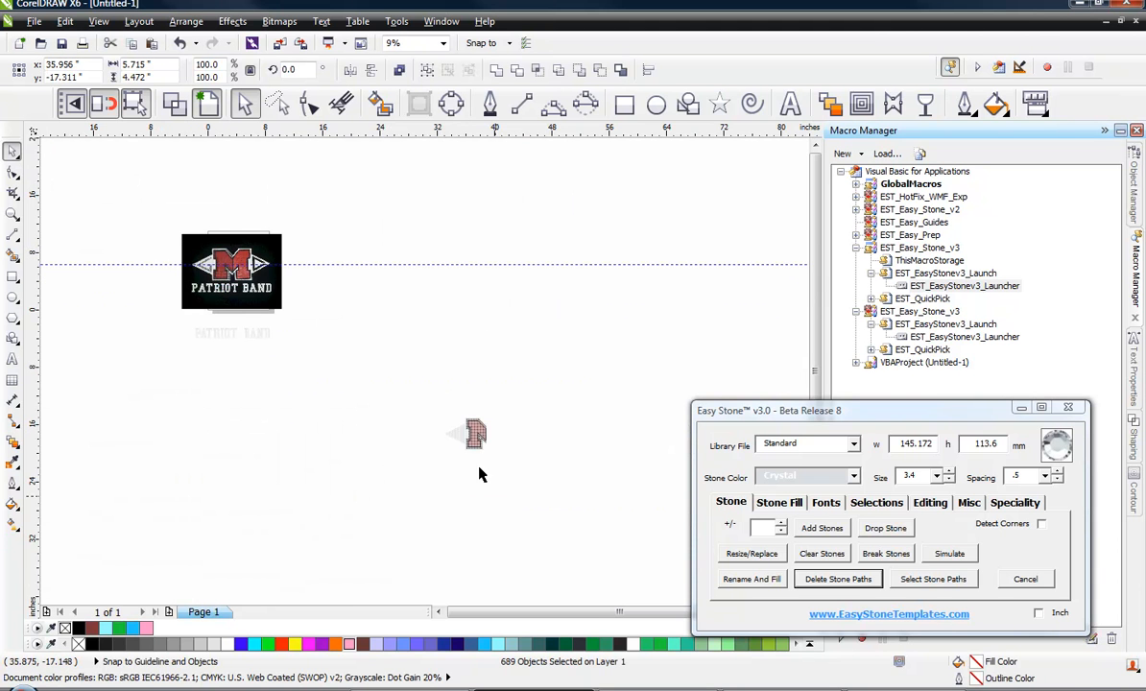
Mirror a copy of the stoned half logo horizontally to its right side to complete the M with both arrowheads
{"action": "scroll", "coordinate": [506, 456], "scroll_direction": "up", "scroll_amount": 2}
{"action": "left_click_drag", "start_coordinate": [256, 276], "coordinate": [497, 491]}
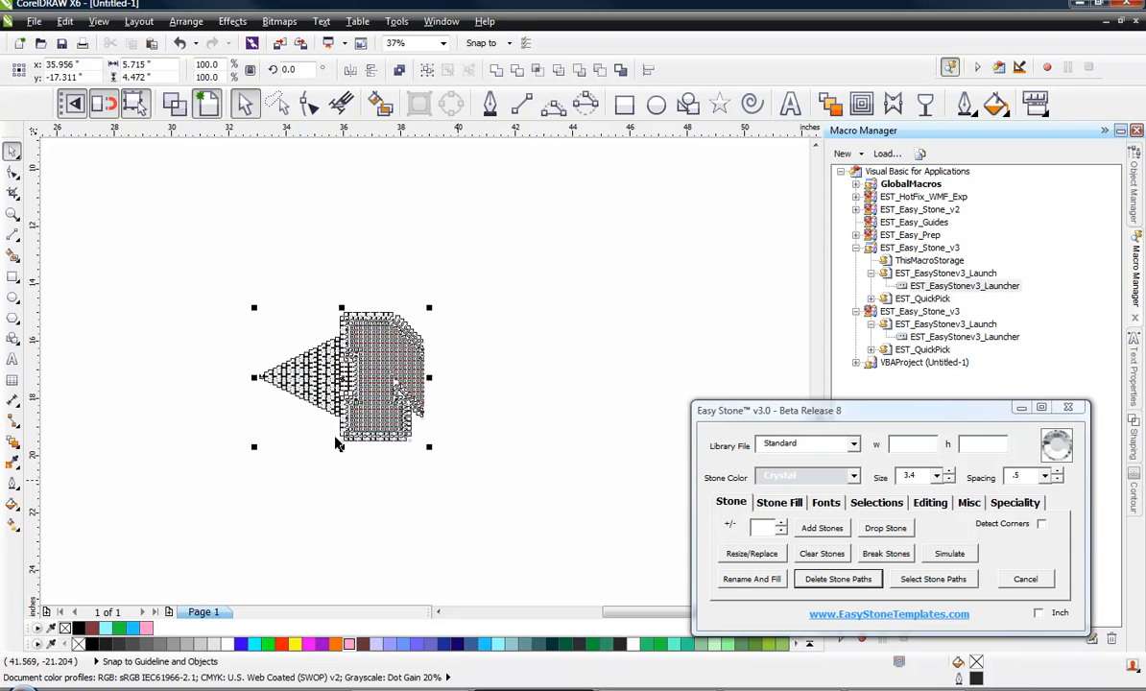
{"action": "left_click_drag", "start_coordinate": [255, 378], "coordinate": [405, 380]}
{"action": "right_click", "coordinate": [453, 407]}
{"action": "scroll", "coordinate": [430, 428], "scroll_direction": "up", "scroll_amount": 3}
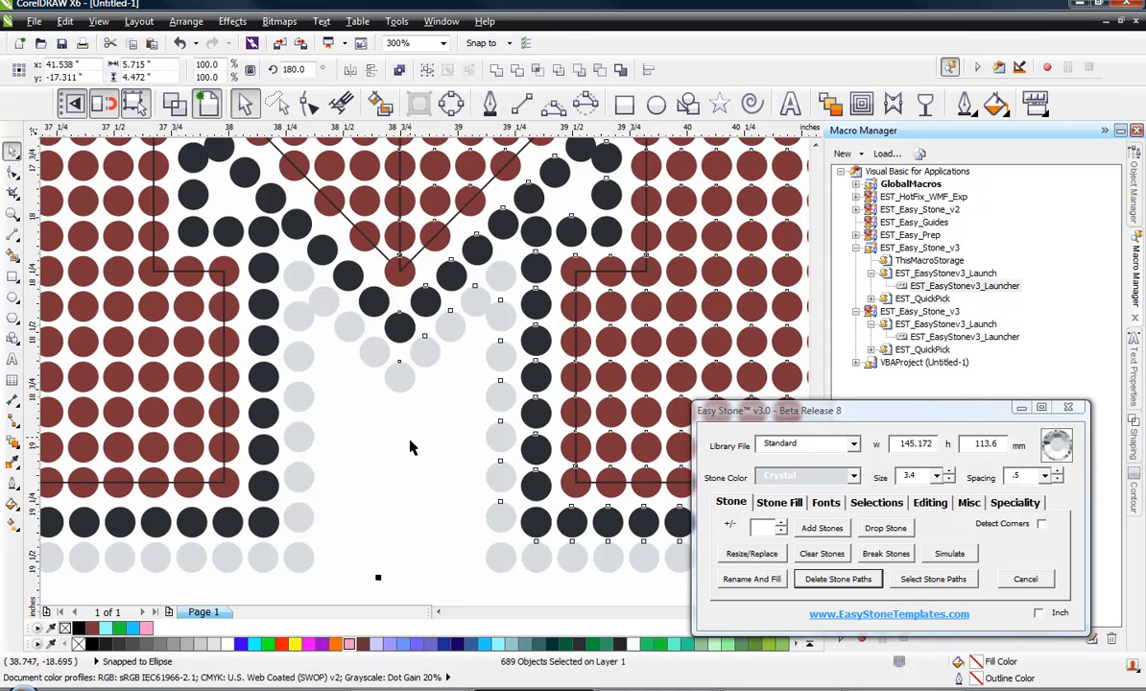
{"action": "left_click", "coordinate": [409, 440]}
{"action": "scroll", "coordinate": [453, 417], "scroll_direction": "down", "scroll_amount": 2}
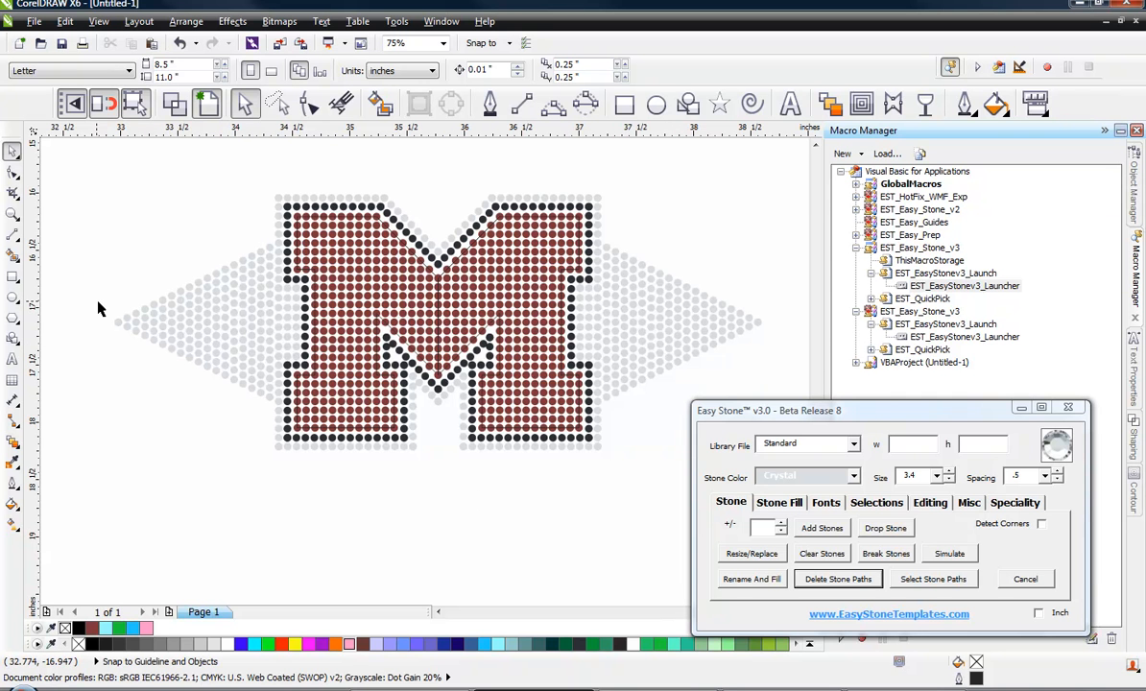
Recolor a diagonal row of stones inside the left arrowhead's lower half, from near its tip to the M, as Jet Hemattie
{"action": "scroll", "coordinate": [101, 309], "scroll_direction": "up", "scroll_amount": 1}
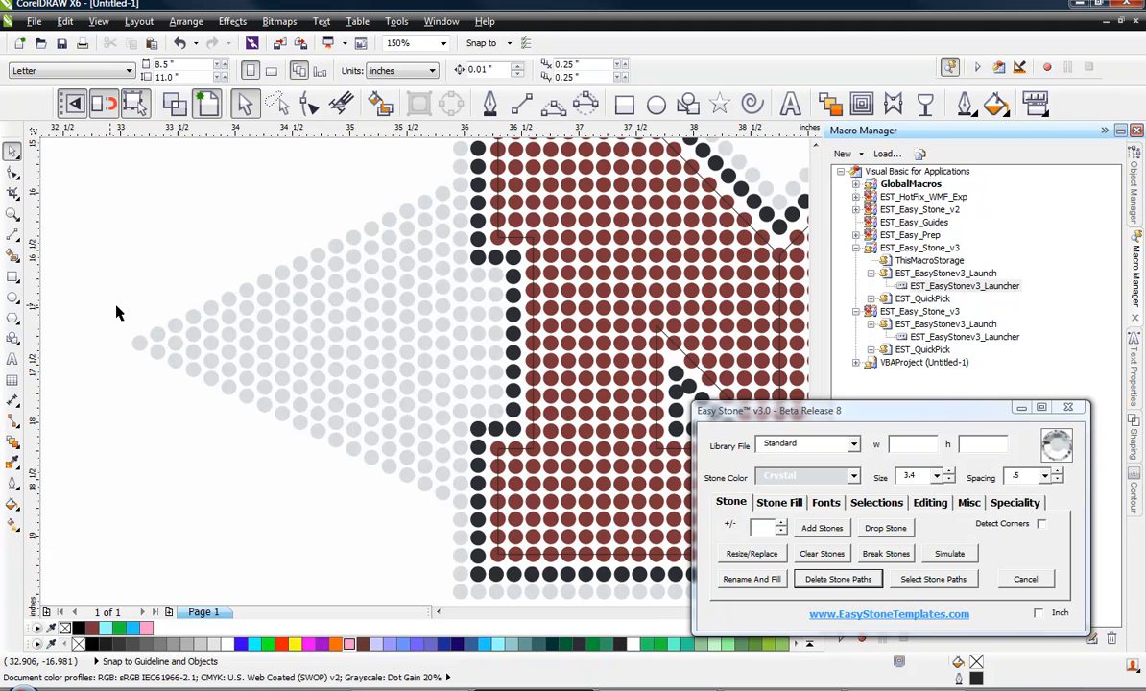
{"action": "scroll", "coordinate": [211, 269], "scroll_direction": "down", "scroll_amount": 1}
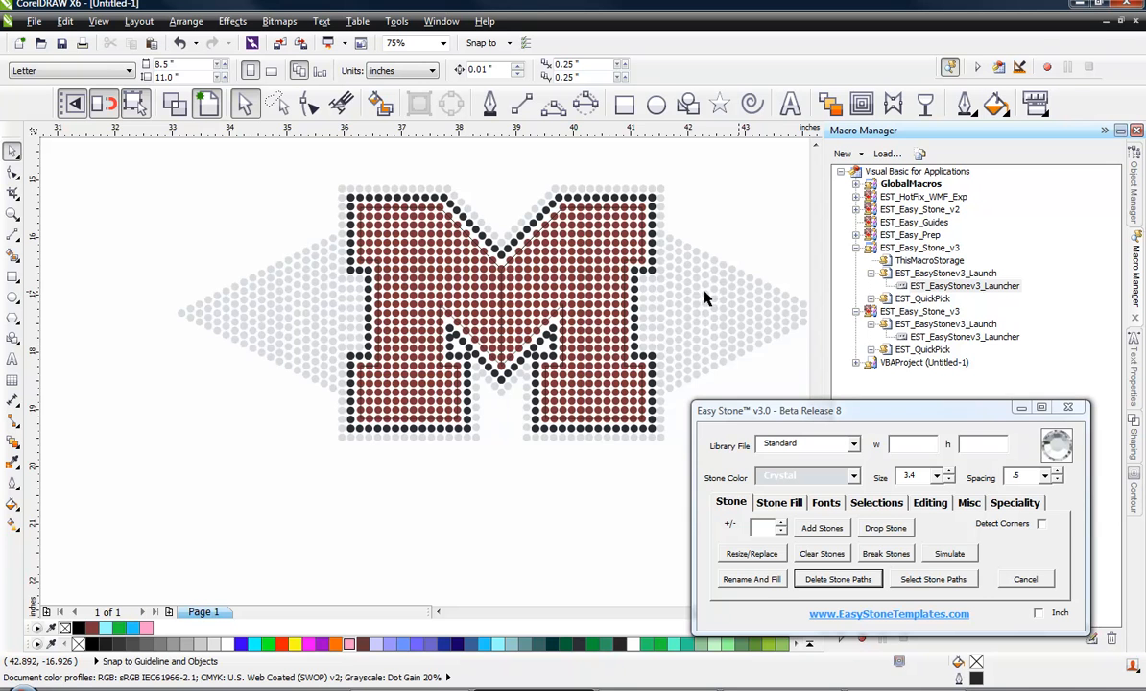
{"action": "scroll", "coordinate": [206, 315], "scroll_direction": "up", "scroll_amount": 1}
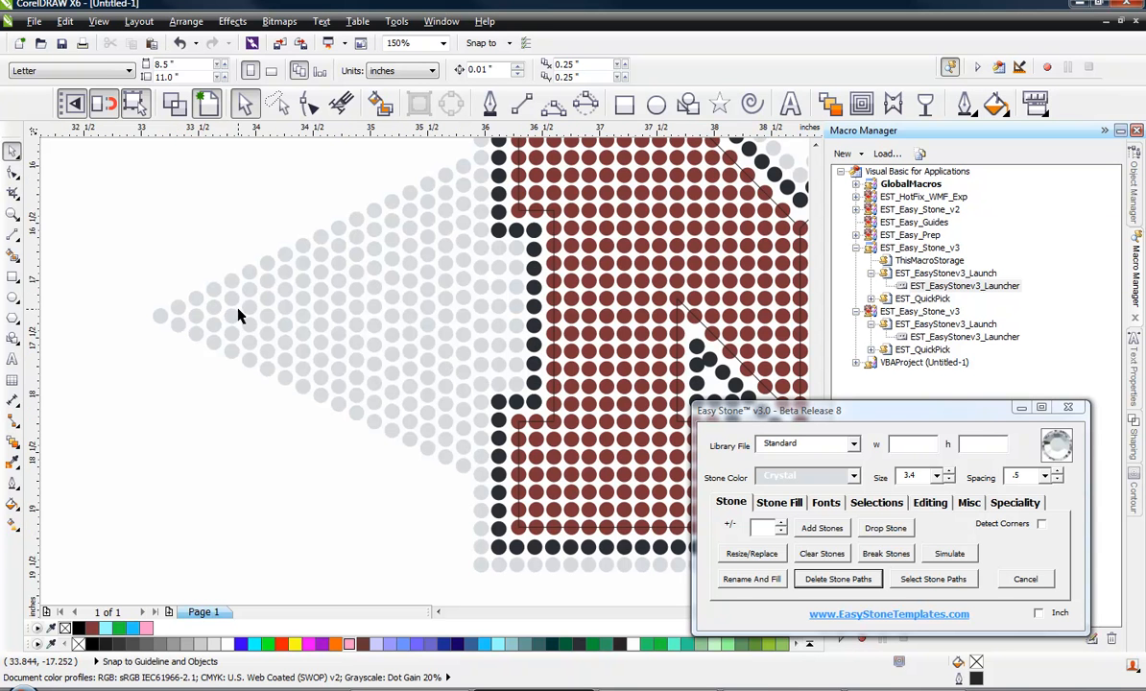
{"action": "left_click", "coordinate": [231, 320]}
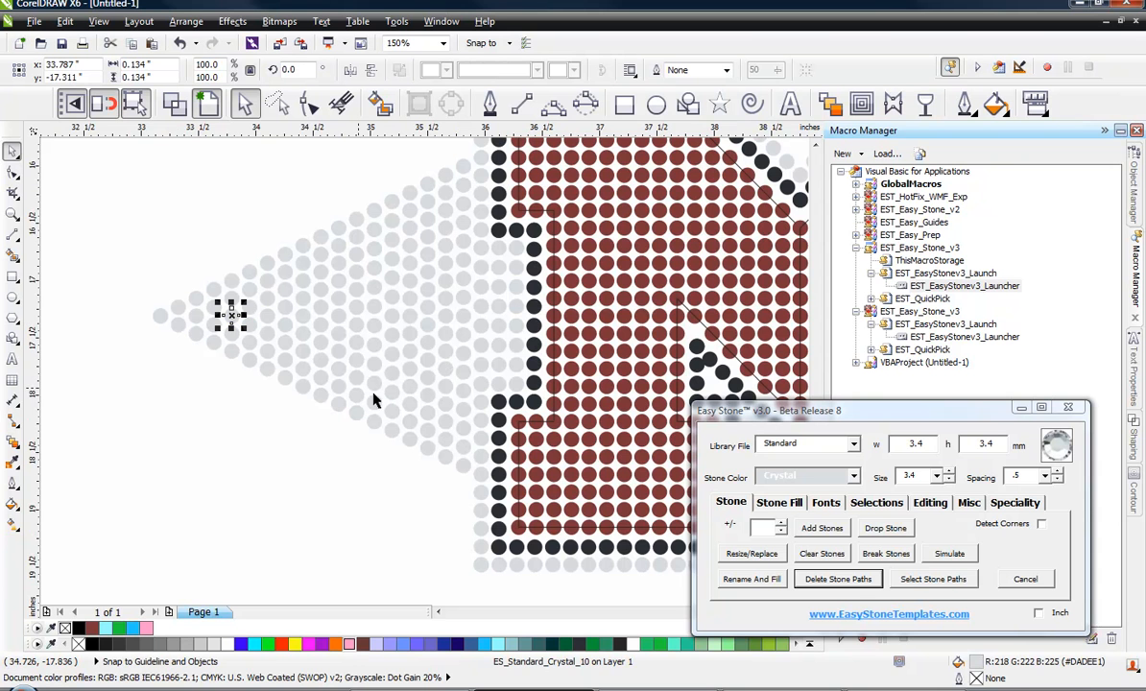
{"action": "left_click", "coordinate": [464, 432], "text": "shift"}
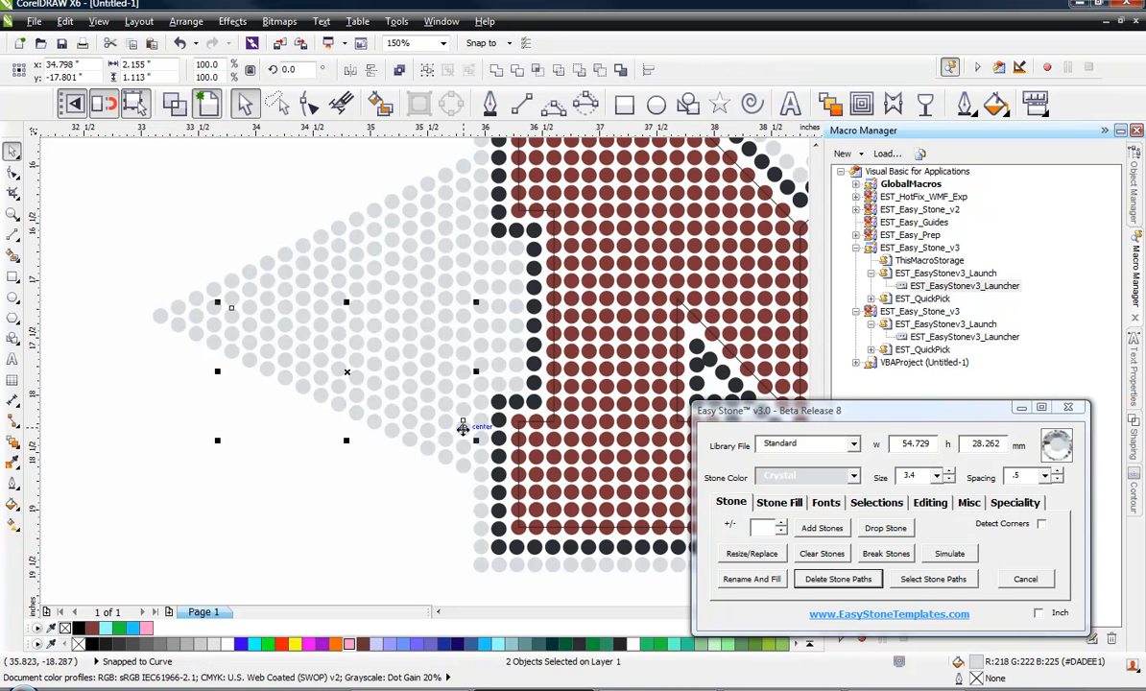
{"action": "left_click", "coordinate": [876, 503]}
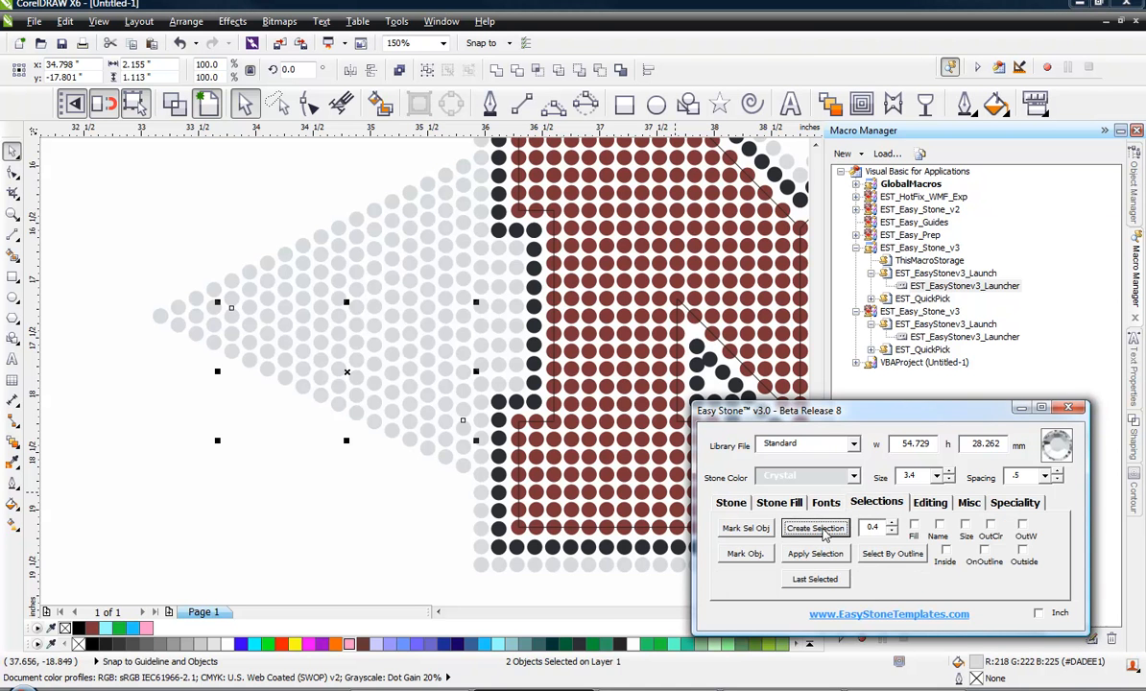
{"action": "left_click", "coordinate": [823, 535]}
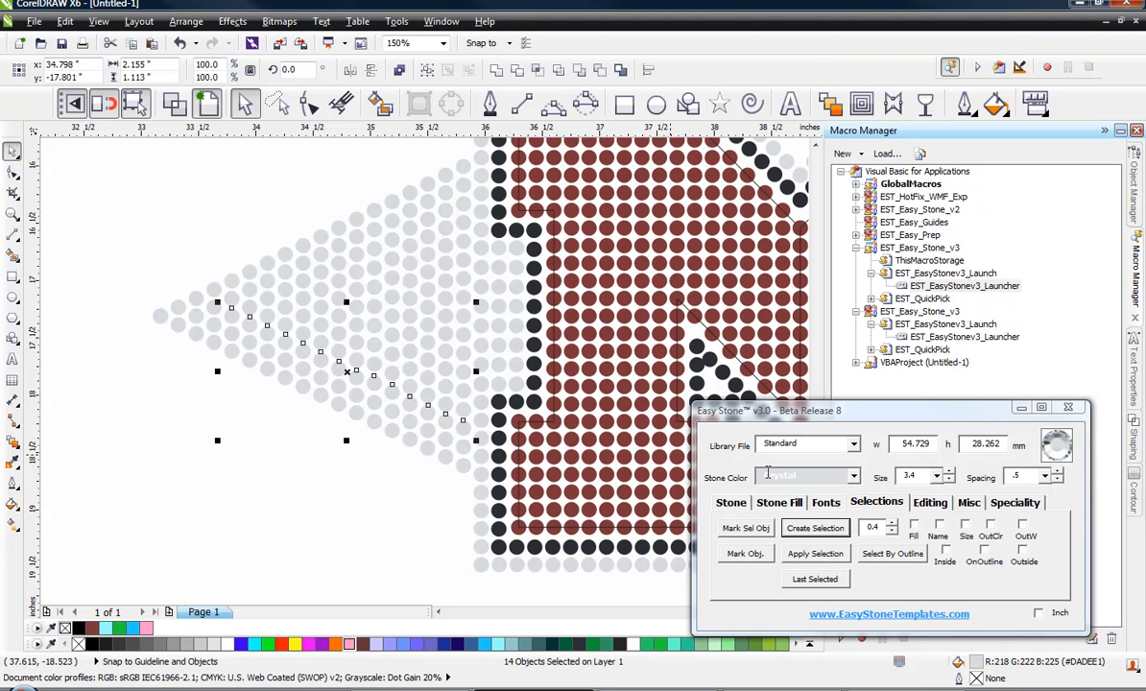
{"action": "left_click", "coordinate": [854, 477]}
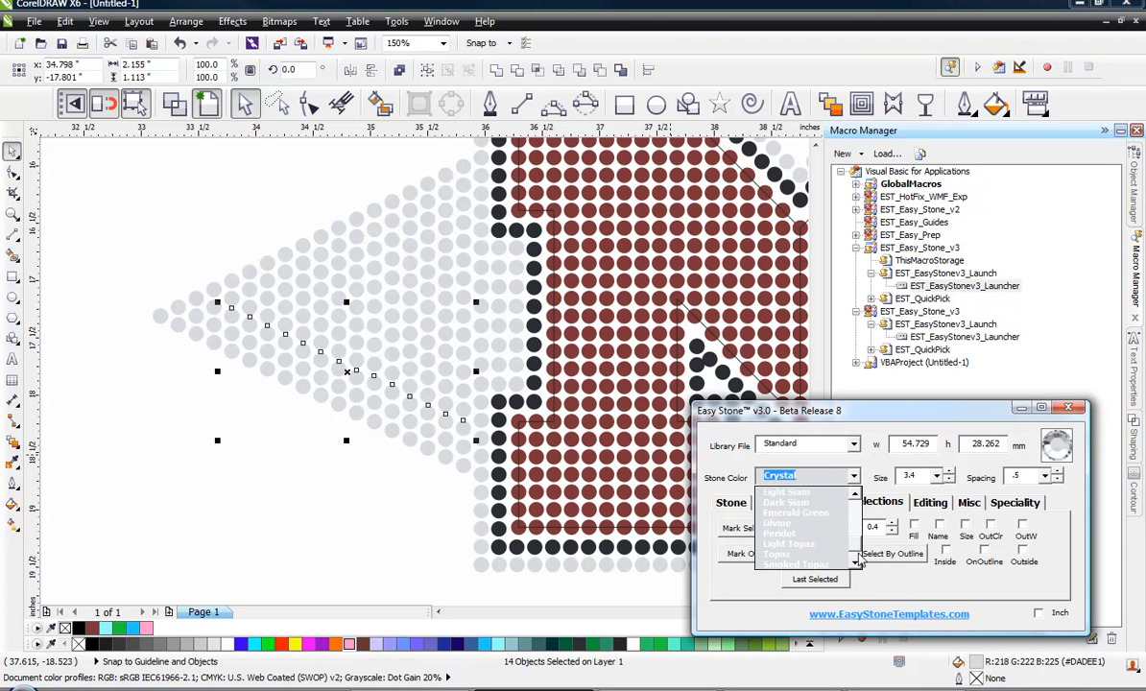
{"action": "left_click", "coordinate": [779, 530]}
{"action": "left_click", "coordinate": [728, 506]}
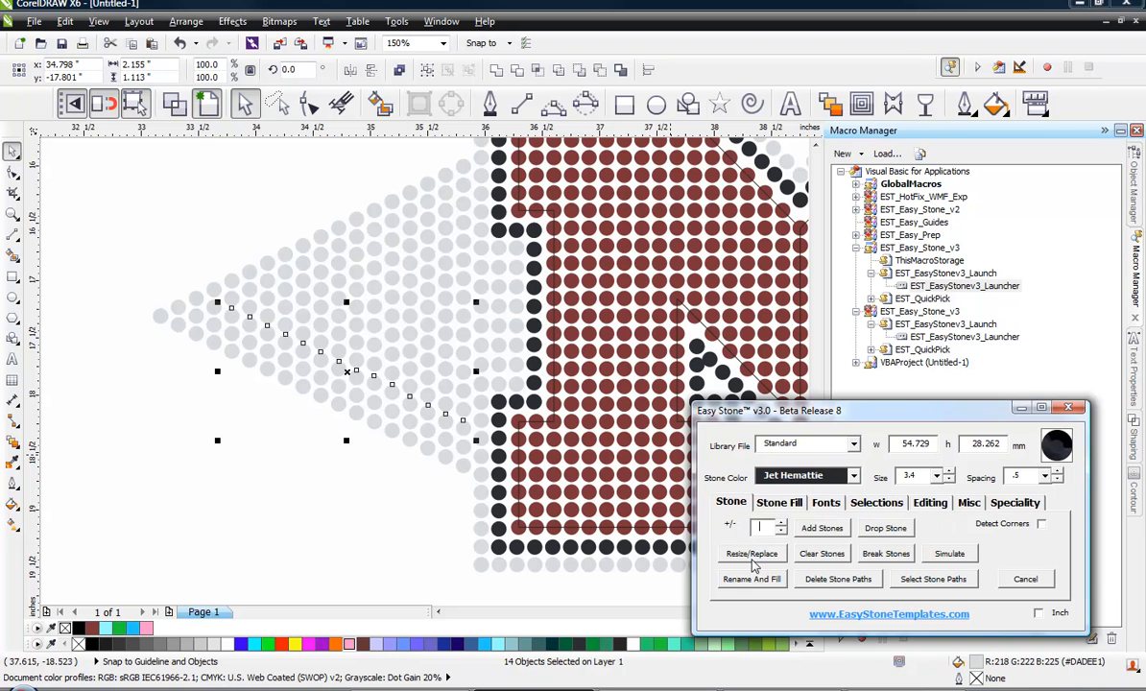
{"action": "left_click", "coordinate": [752, 580]}
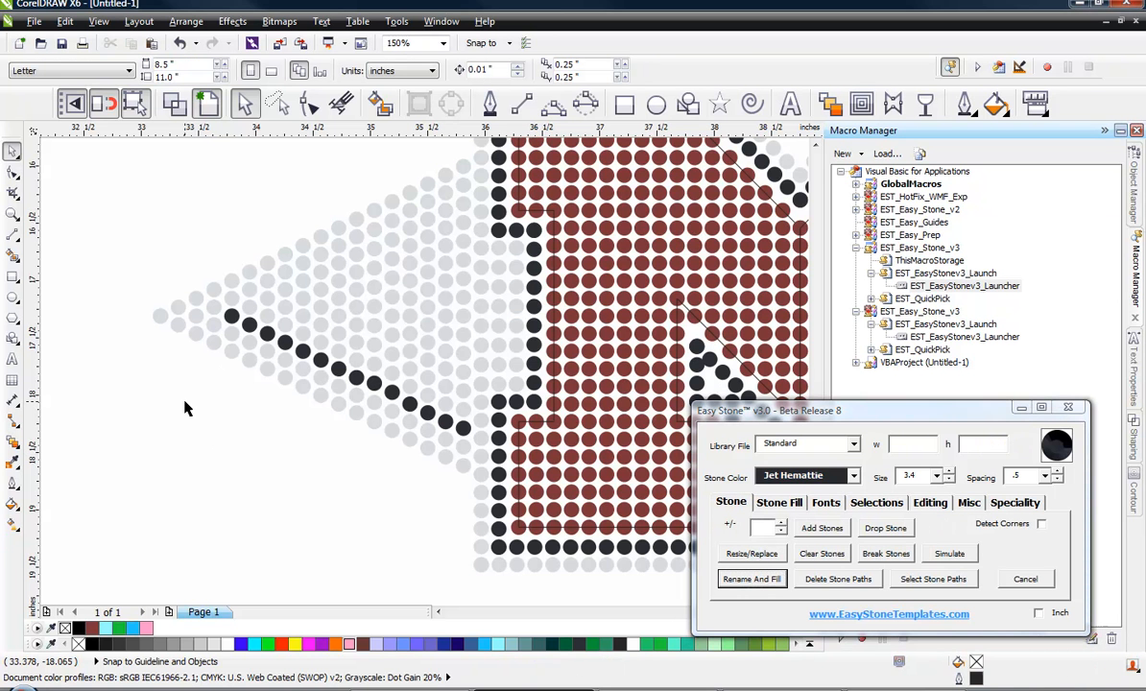
Recolor the matching diagonal row of stones in the left arrowhead's upper half as Jet Hemattie
{"action": "left_click", "coordinate": [231, 316]}
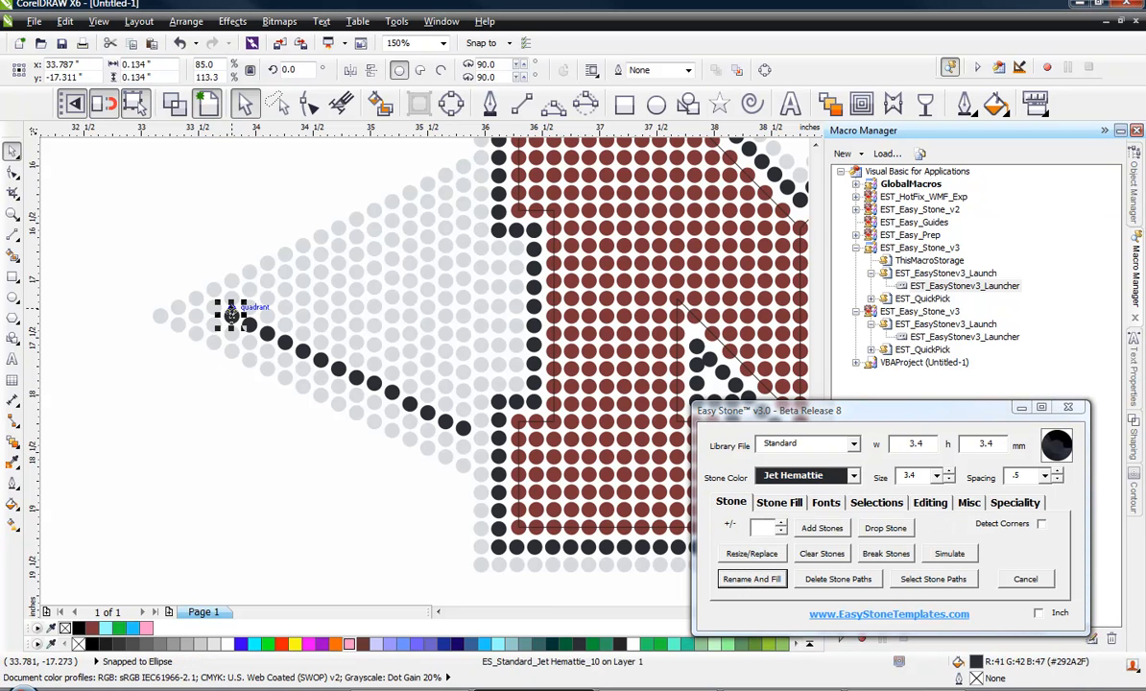
{"action": "left_click", "coordinate": [461, 195], "text": "shift"}
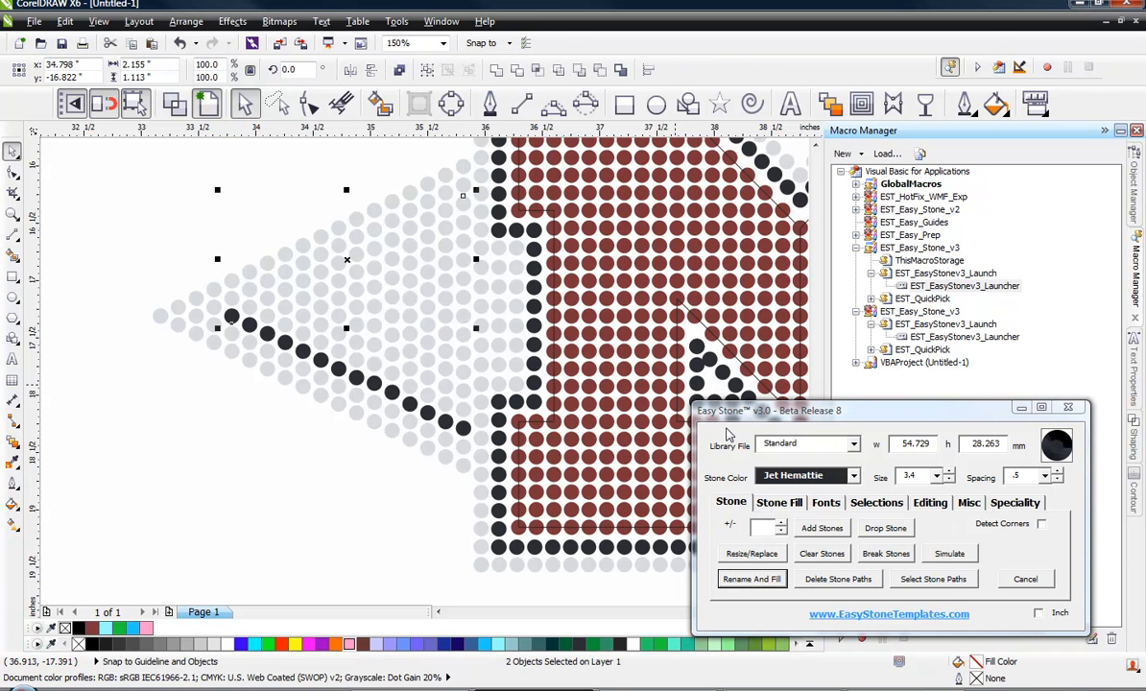
{"action": "left_click", "coordinate": [876, 502]}
{"action": "left_click", "coordinate": [837, 535]}
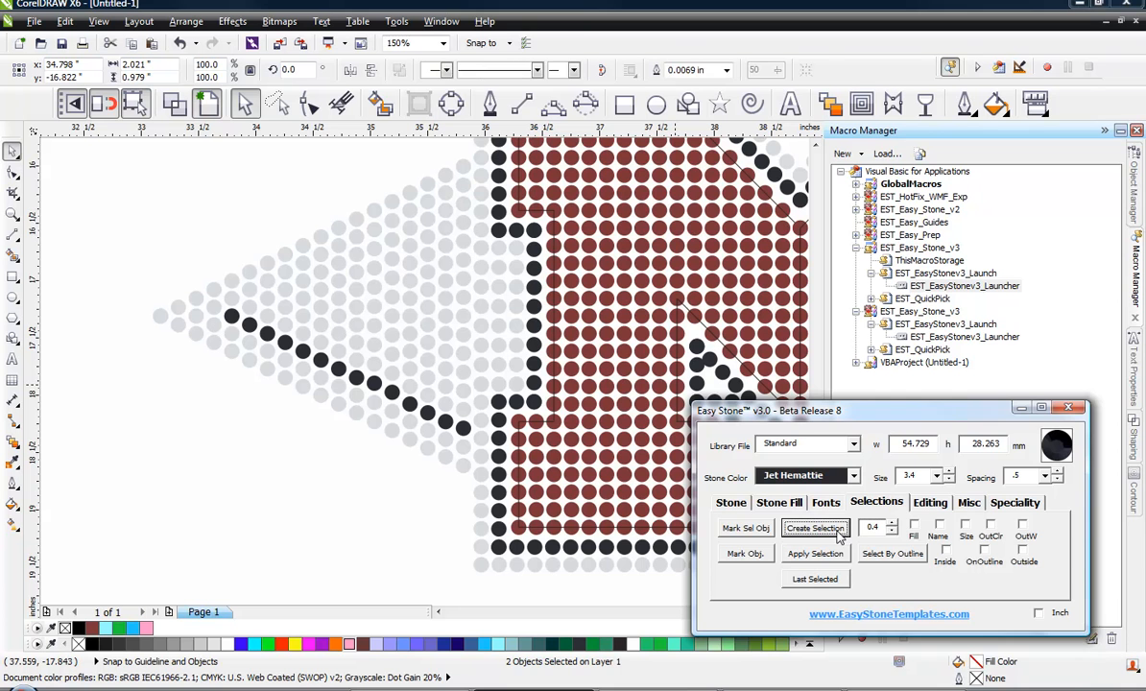
{"action": "left_click", "coordinate": [730, 502]}
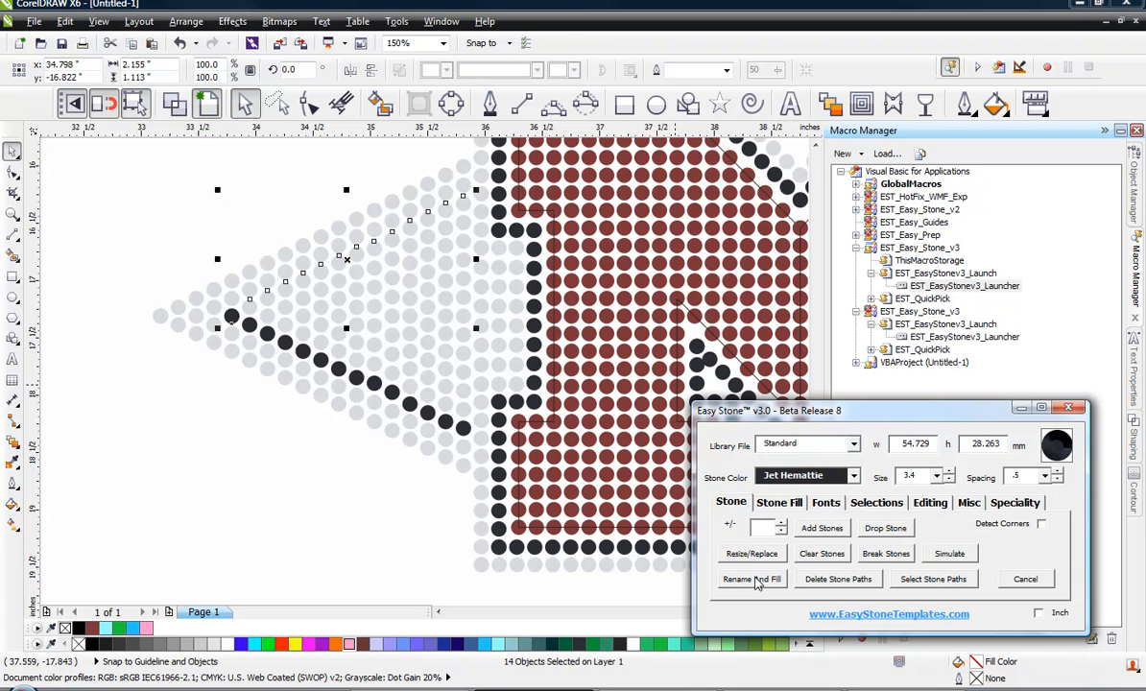
{"action": "left_click", "coordinate": [756, 583]}
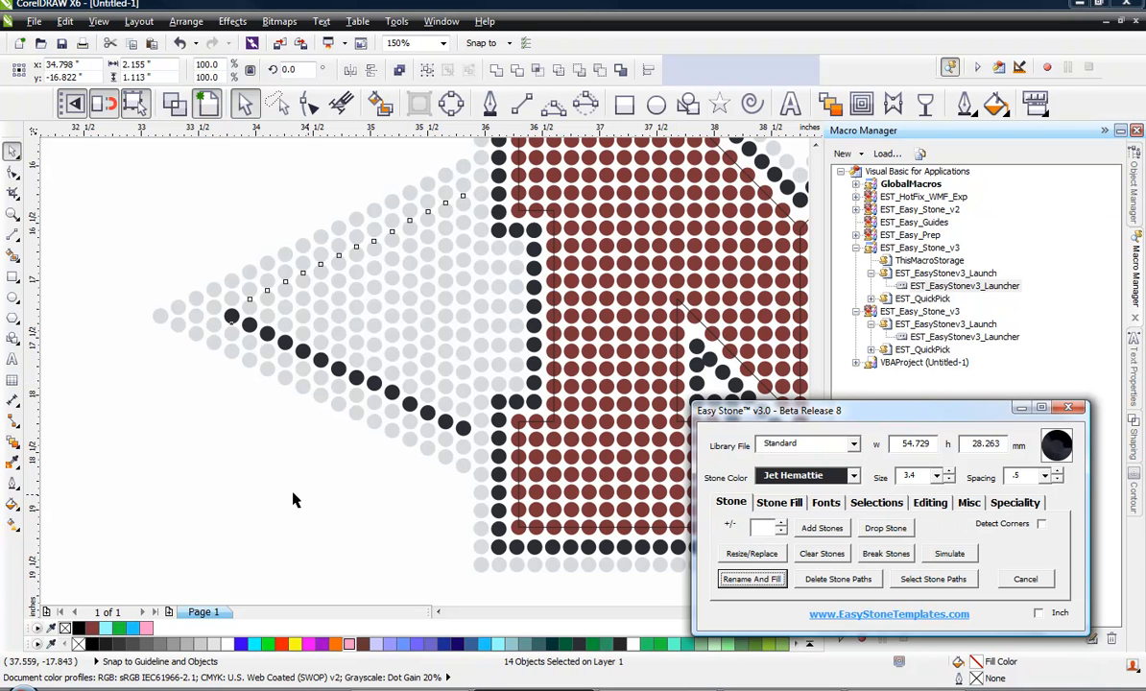
{"action": "left_click", "coordinate": [268, 317]}
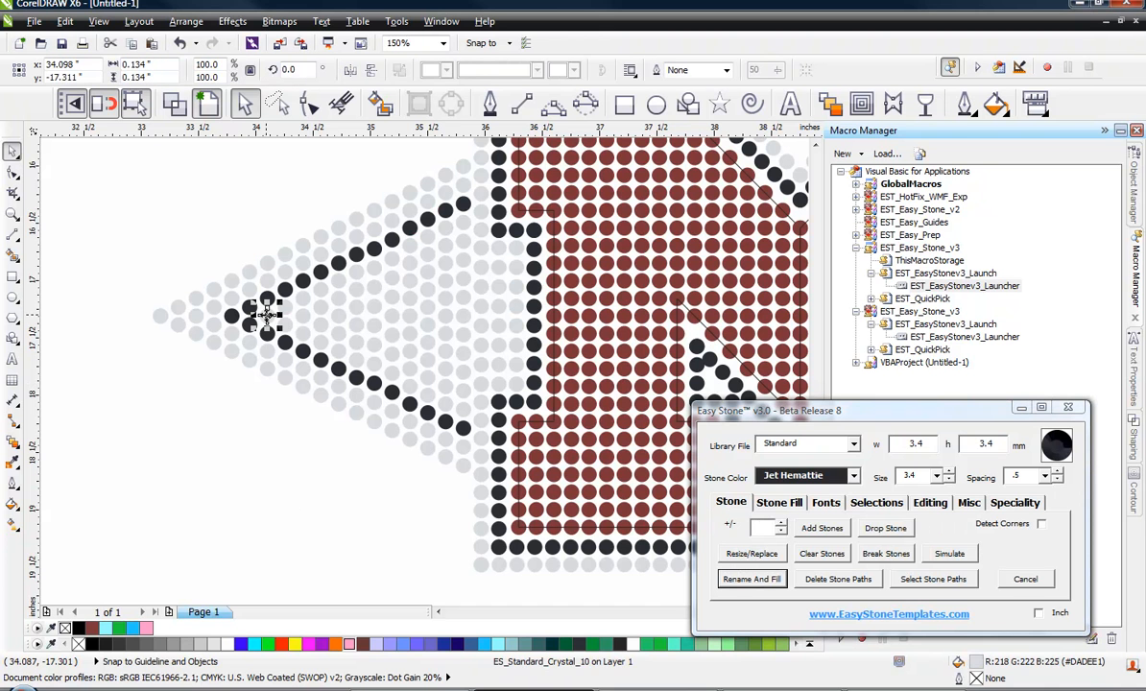
{"action": "left_click", "coordinate": [461, 222], "text": "shift"}
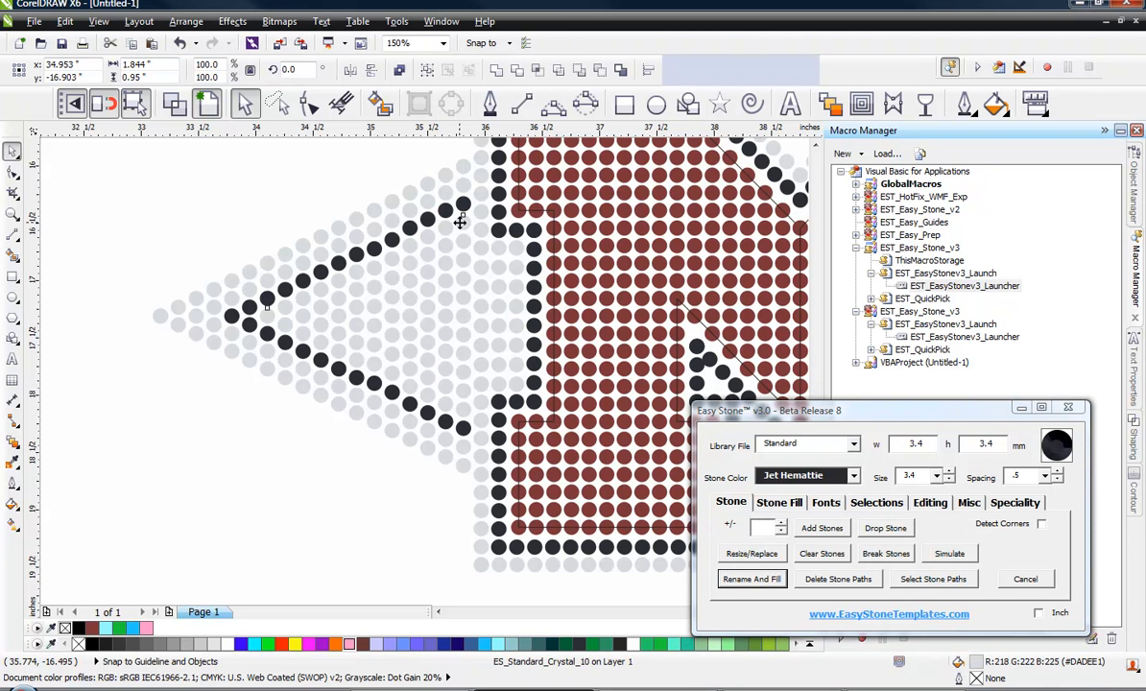
{"action": "left_click", "coordinate": [265, 400]}
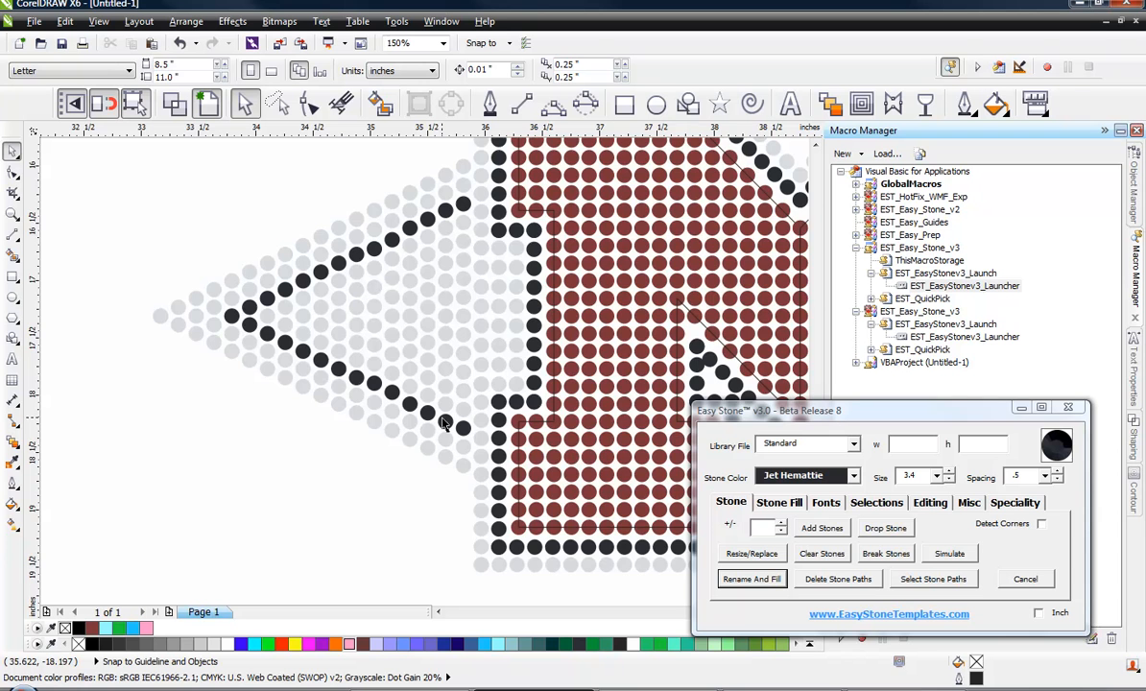
Delete all stones of the right arrowhead, keeping the M with its crystal outline
{"action": "scroll", "coordinate": [247, 320], "scroll_direction": "down", "scroll_amount": 2}
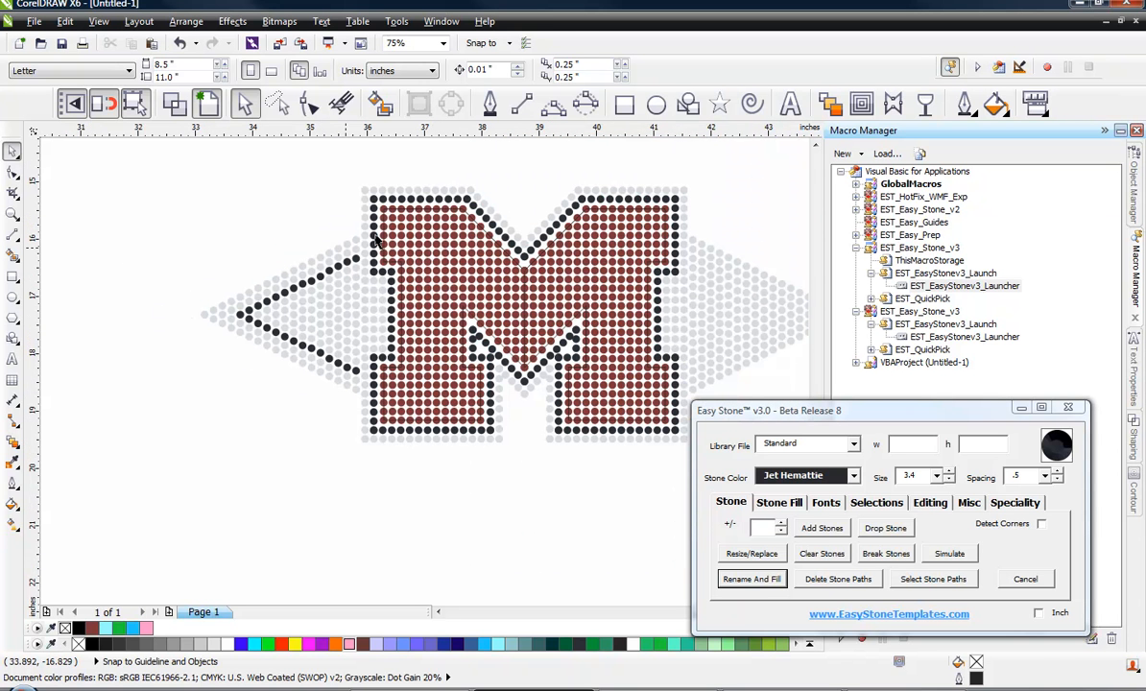
{"action": "scroll", "coordinate": [227, 262], "scroll_direction": "down", "scroll_amount": 1}
{"action": "scroll", "coordinate": [437, 276], "scroll_direction": "up", "scroll_amount": 1}
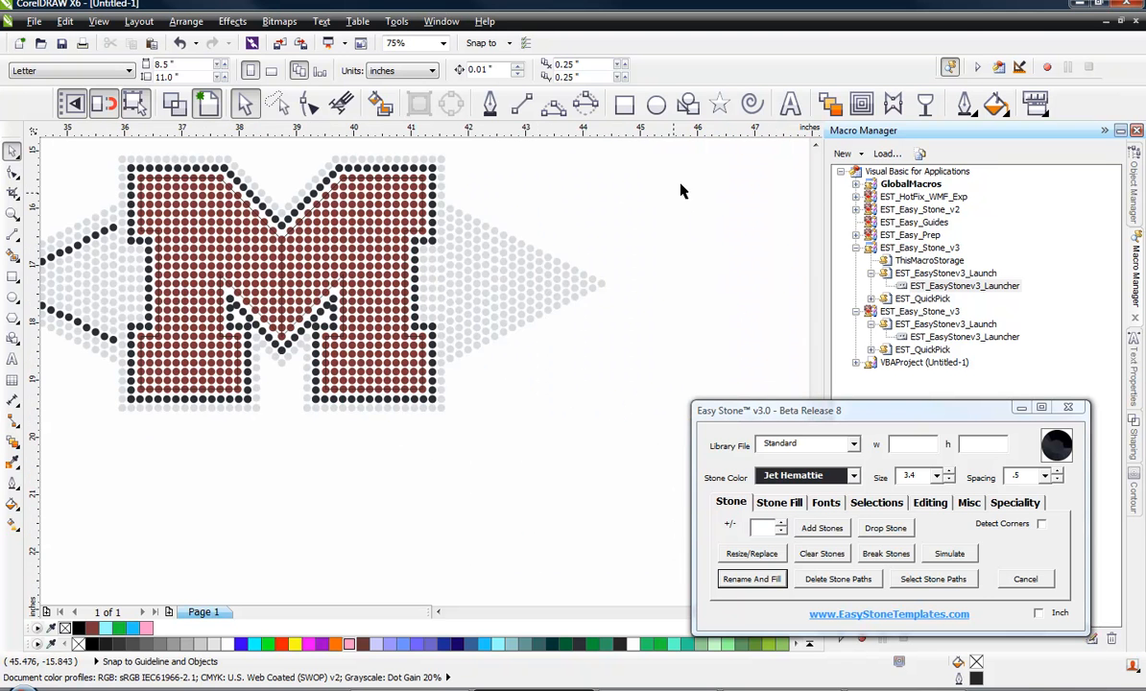
{"action": "left_click_drag", "start_coordinate": [682, 184], "coordinate": [443, 384]}
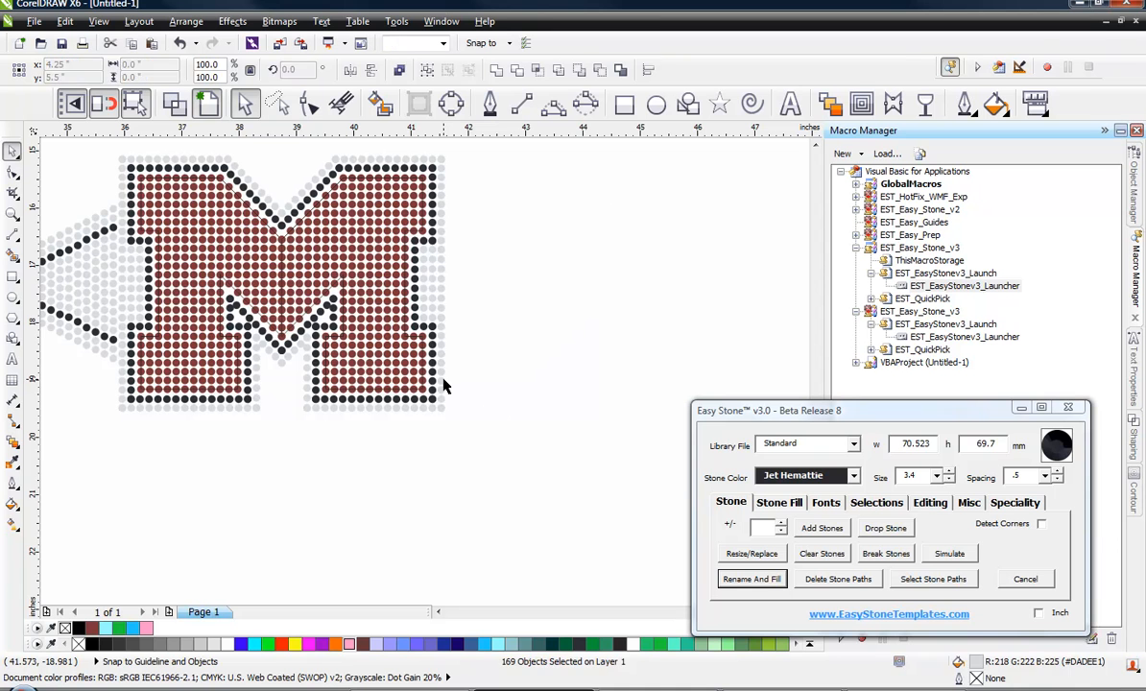
{"action": "key", "text": "Escape"}
Freehand-select the inner stones in the front part of the left arrowhead and delete them, keeping the outer rows
{"action": "scroll", "coordinate": [481, 377], "scroll_direction": "down", "scroll_amount": 2}
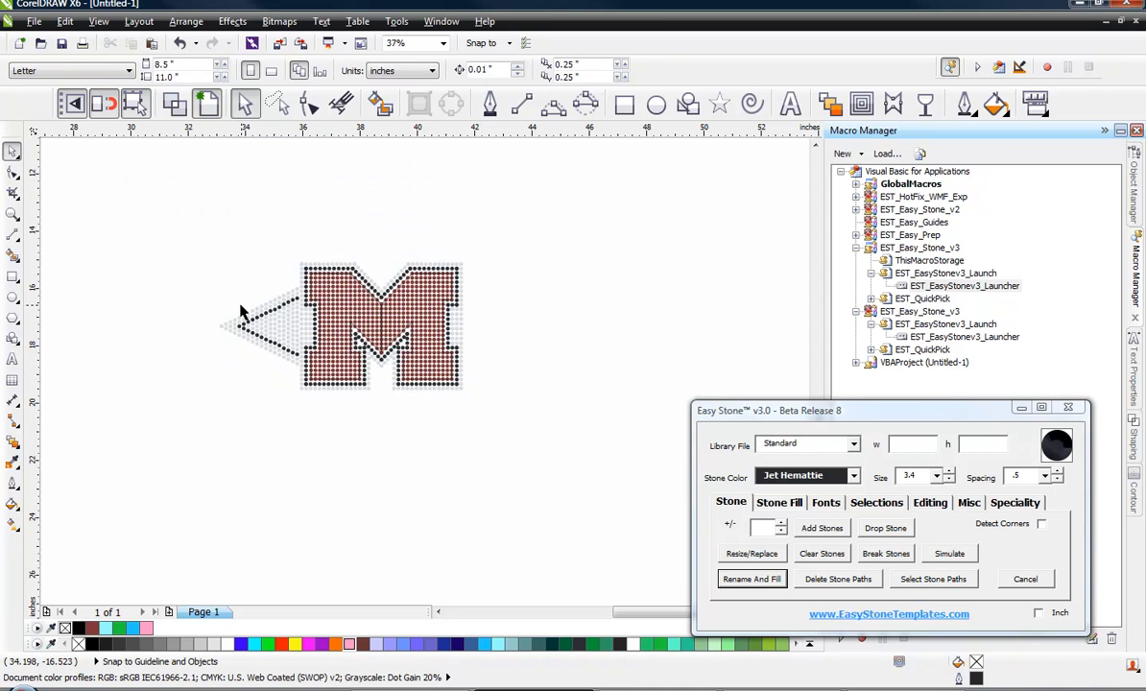
{"action": "scroll", "coordinate": [242, 312], "scroll_direction": "up", "scroll_amount": 2}
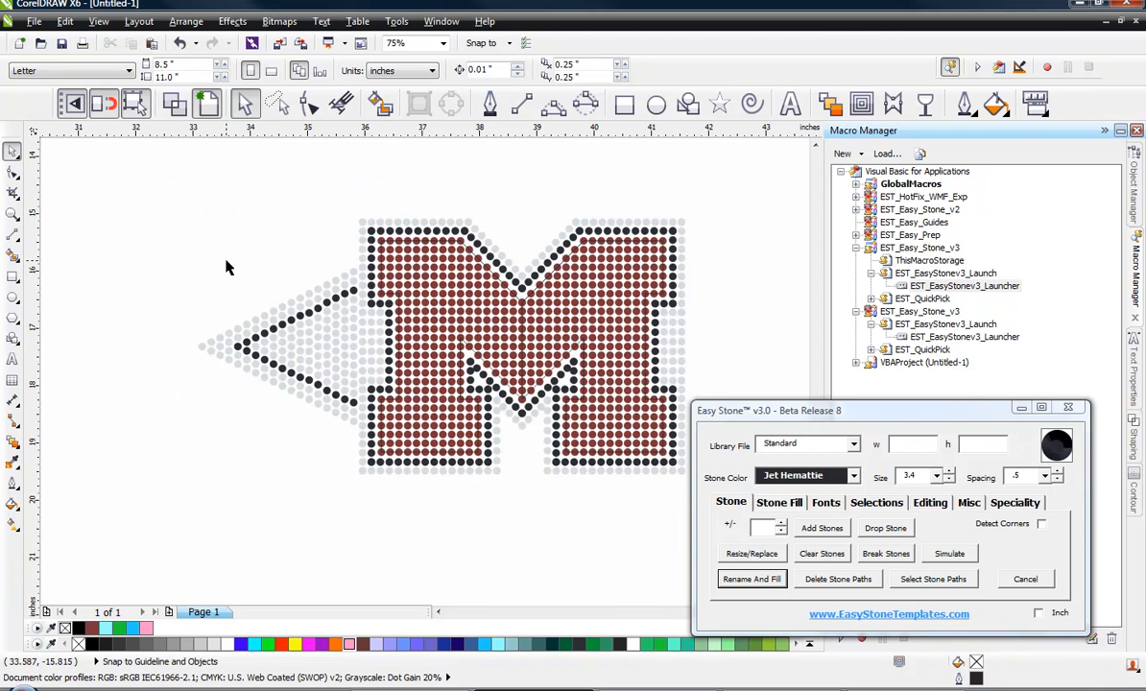
{"action": "scroll", "coordinate": [231, 288], "scroll_direction": "up", "scroll_amount": 2}
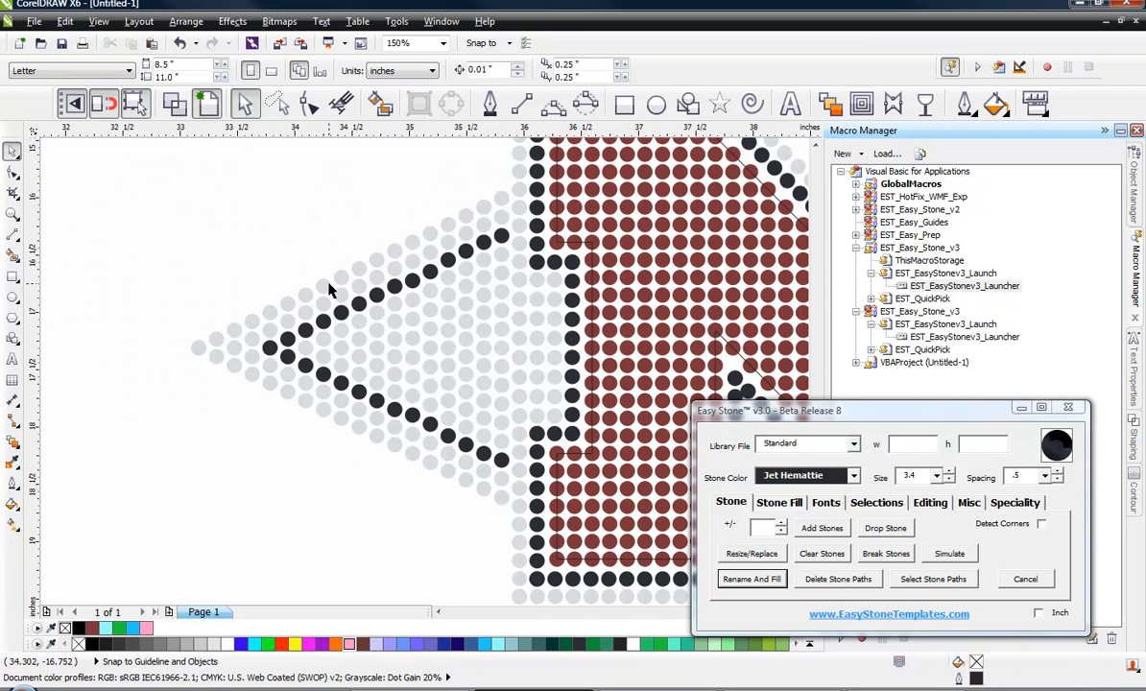
{"action": "left_click", "coordinate": [280, 109]}
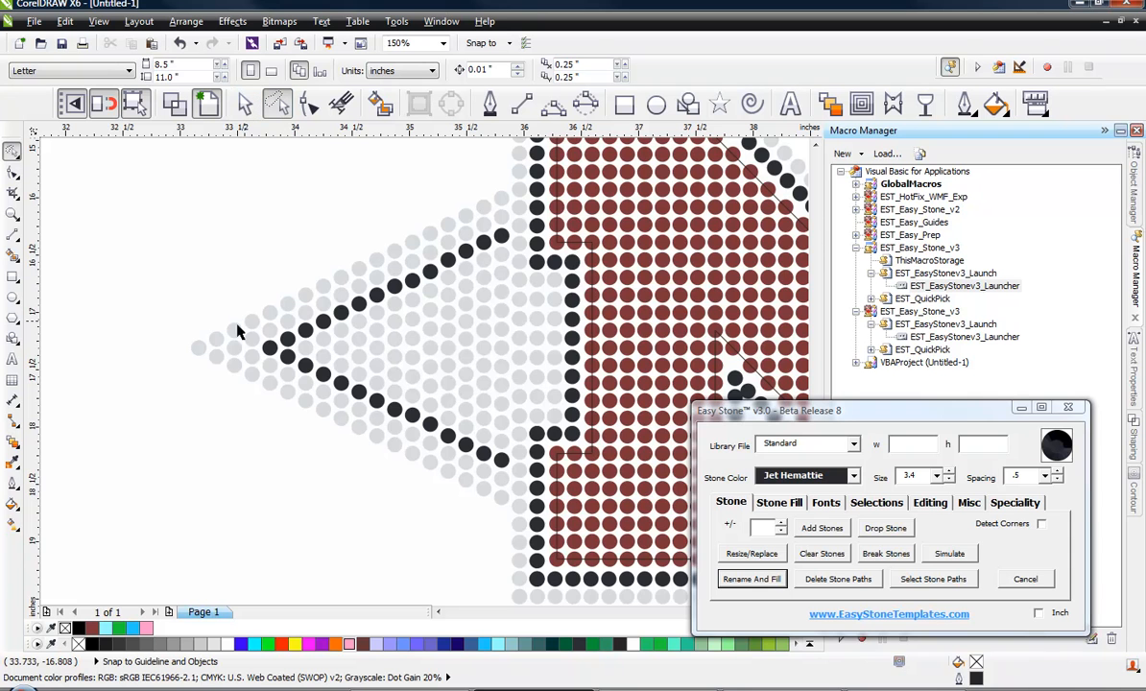
{"action": "scroll", "coordinate": [226, 358], "scroll_direction": "up", "scroll_amount": 2}
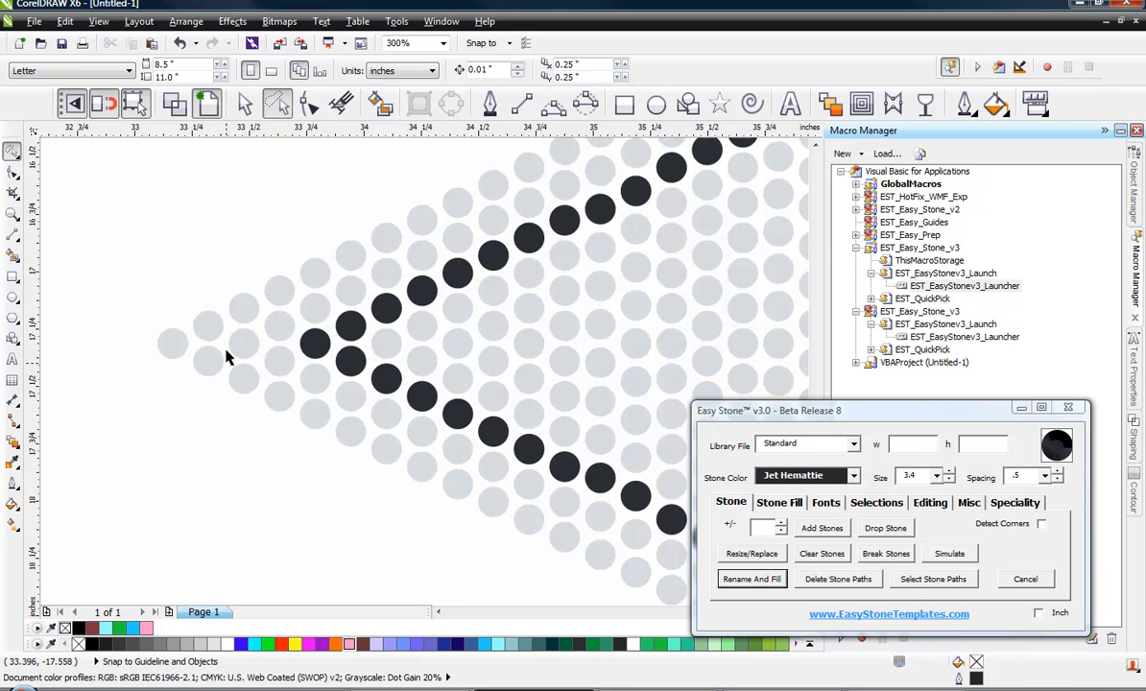
{"action": "mouse_move", "coordinate": [278, 303]}
{"action": "left_mouse_down"}
{"action": "mouse_move", "coordinate": [528, 195]}
{"action": "mouse_move", "coordinate": [599, 185]}
{"action": "mouse_move", "coordinate": [661, 281]}
{"action": "mouse_move", "coordinate": [592, 464]}
{"action": "mouse_move", "coordinate": [535, 507]}
{"action": "mouse_move", "coordinate": [222, 366]}
{"action": "left_mouse_up"}
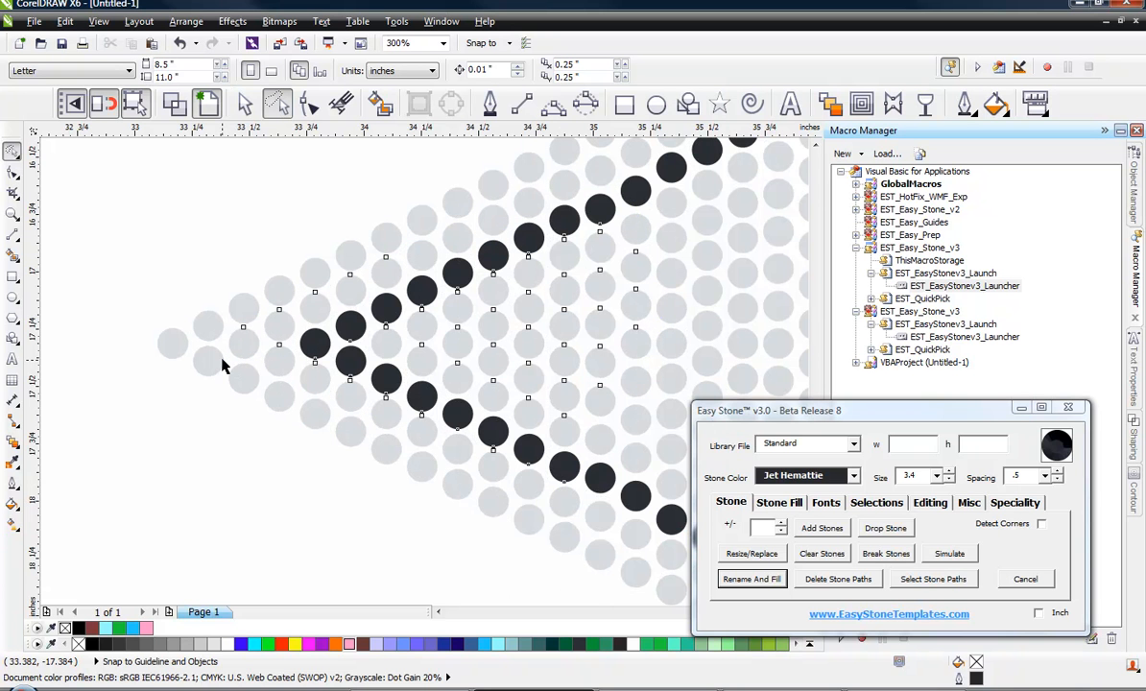
{"action": "scroll", "coordinate": [222, 366], "scroll_direction": "down", "scroll_amount": 2}
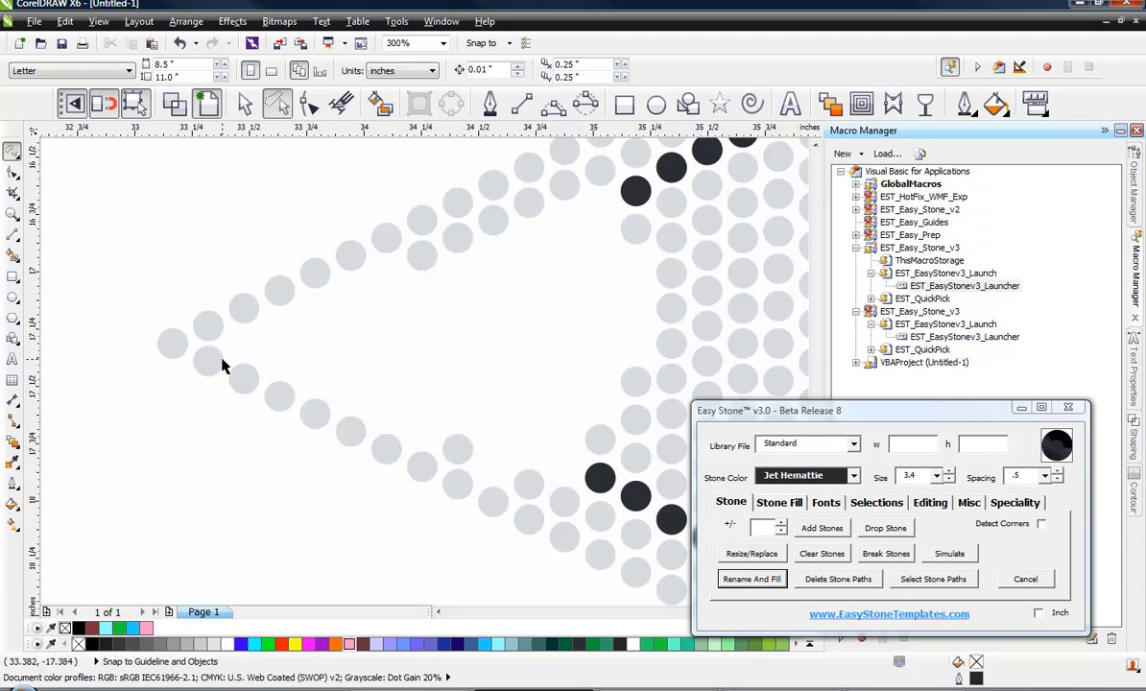
Delete the remaining inner stones along the left arrowhead's lower side, including the single stray one, down to one outer row
{"action": "mouse_move", "coordinate": [288, 353]}
{"action": "left_mouse_down"}
{"action": "mouse_move", "coordinate": [427, 341]}
{"action": "mouse_move", "coordinate": [455, 358]}
{"action": "mouse_move", "coordinate": [478, 455]}
{"action": "mouse_move", "coordinate": [509, 502]}
{"action": "mouse_move", "coordinate": [333, 396]}
{"action": "mouse_move", "coordinate": [307, 404]}
{"action": "left_mouse_up"}
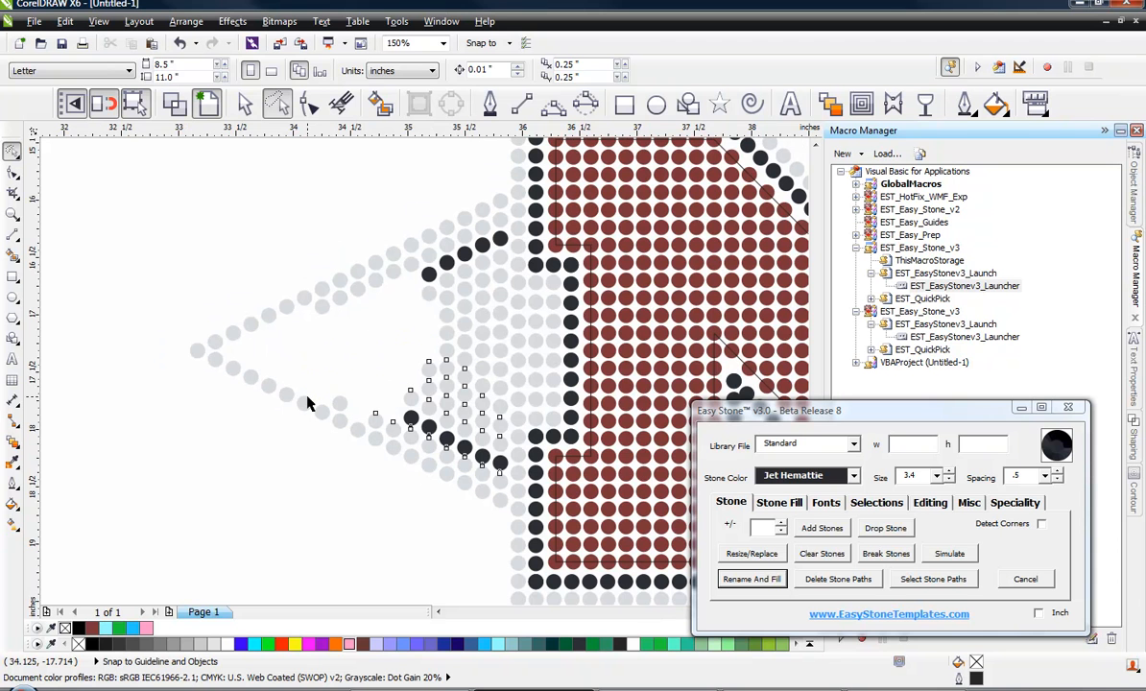
{"action": "key", "text": "Delete"}
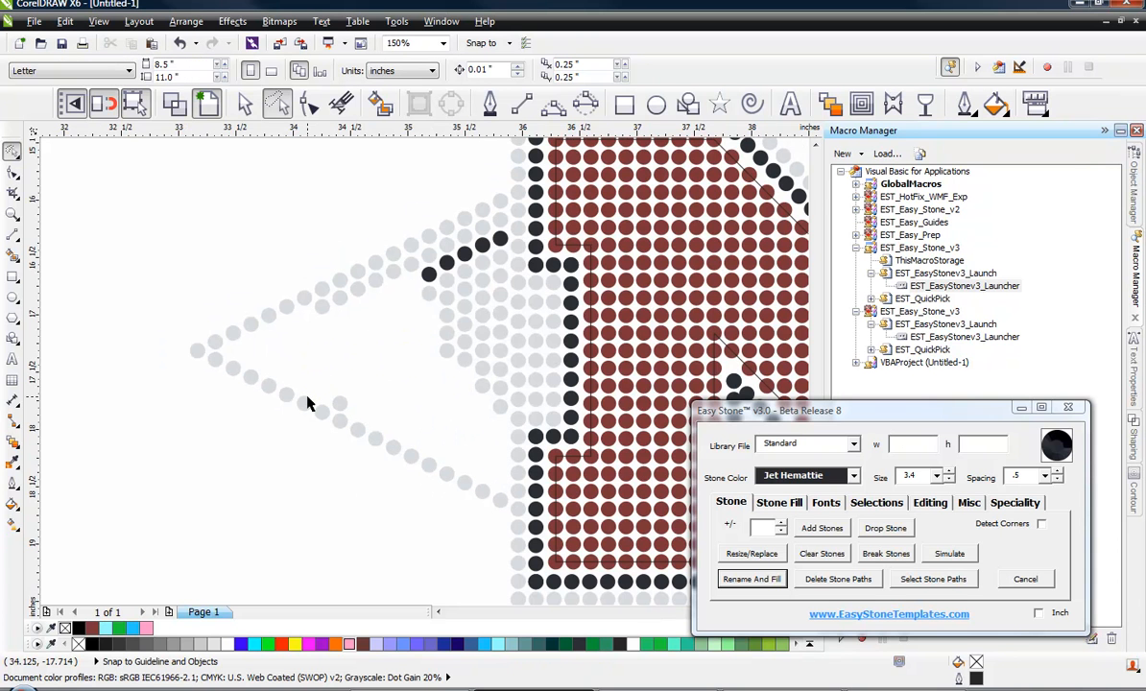
{"action": "left_click", "coordinate": [339, 403]}
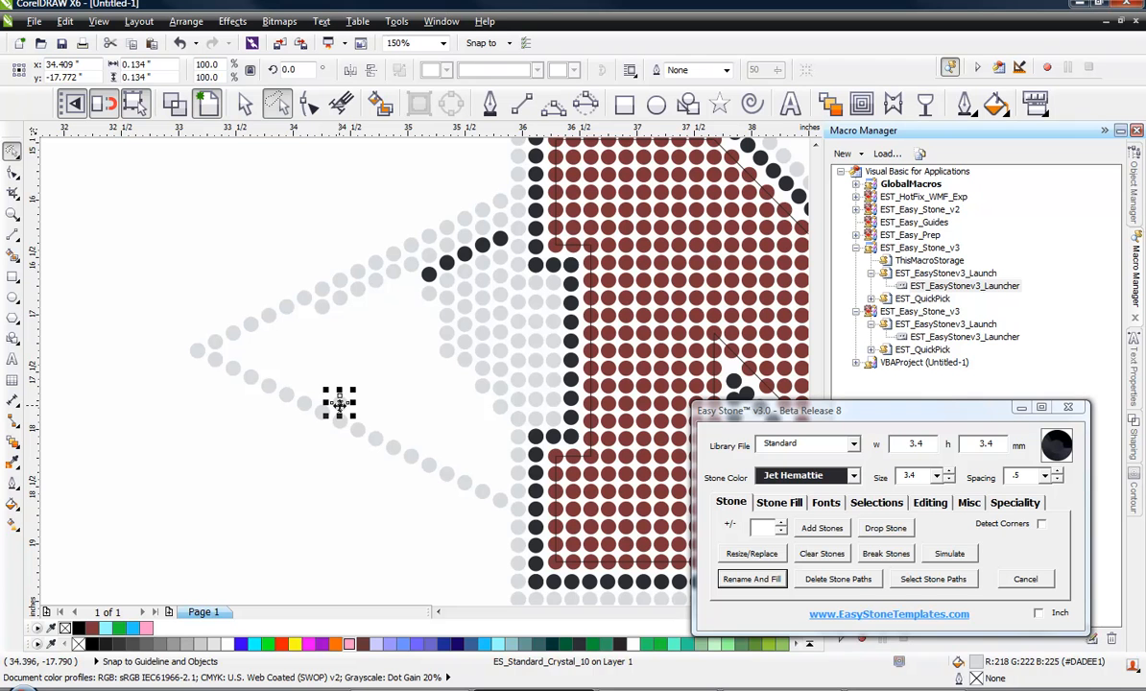
{"action": "key", "text": "Delete"}
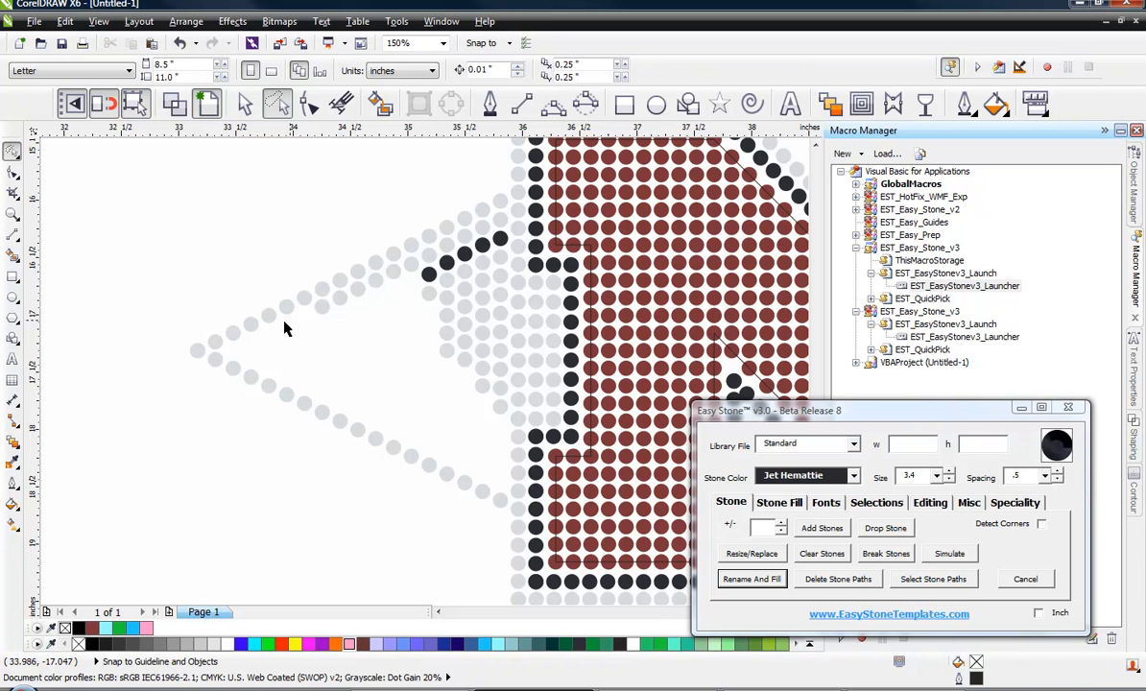
Delete the remaining inner stones in the left arrowhead's upper half, including the stray ones beside the M, down to a single outer row
{"action": "left_click_drag", "start_coordinate": [336, 276], "coordinate": [348, 272]}
{"action": "mouse_move", "coordinate": [307, 313]}
{"action": "left_mouse_down"}
{"action": "mouse_move", "coordinate": [368, 246]}
{"action": "mouse_move", "coordinate": [442, 235]}
{"action": "mouse_move", "coordinate": [480, 200]}
{"action": "mouse_move", "coordinate": [509, 225]}
{"action": "mouse_move", "coordinate": [514, 384]}
{"action": "mouse_move", "coordinate": [501, 444]}
{"action": "mouse_move", "coordinate": [471, 452]}
{"action": "left_mouse_up"}
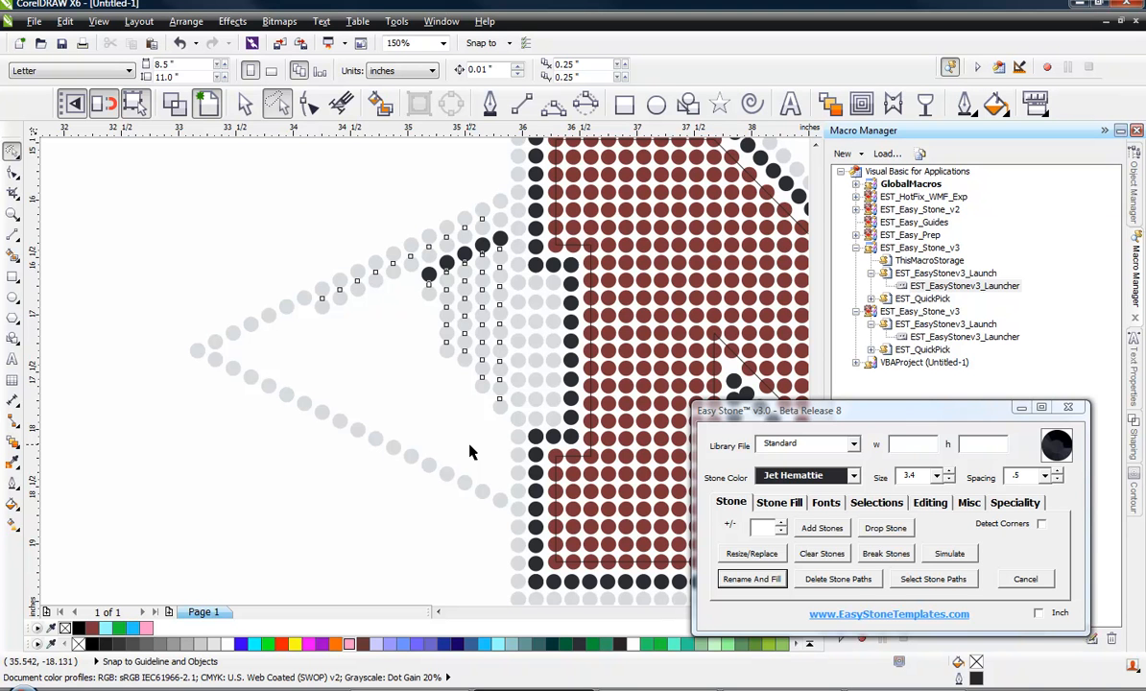
{"action": "key", "text": "Delete"}
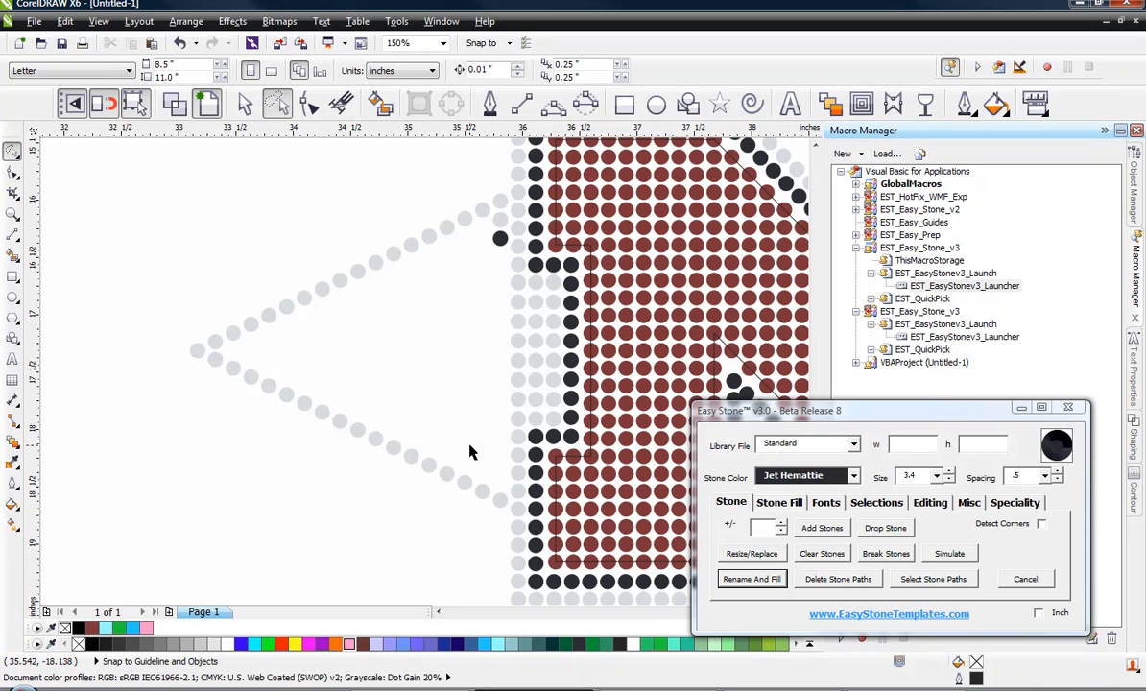
{"action": "left_click", "coordinate": [499, 221]}
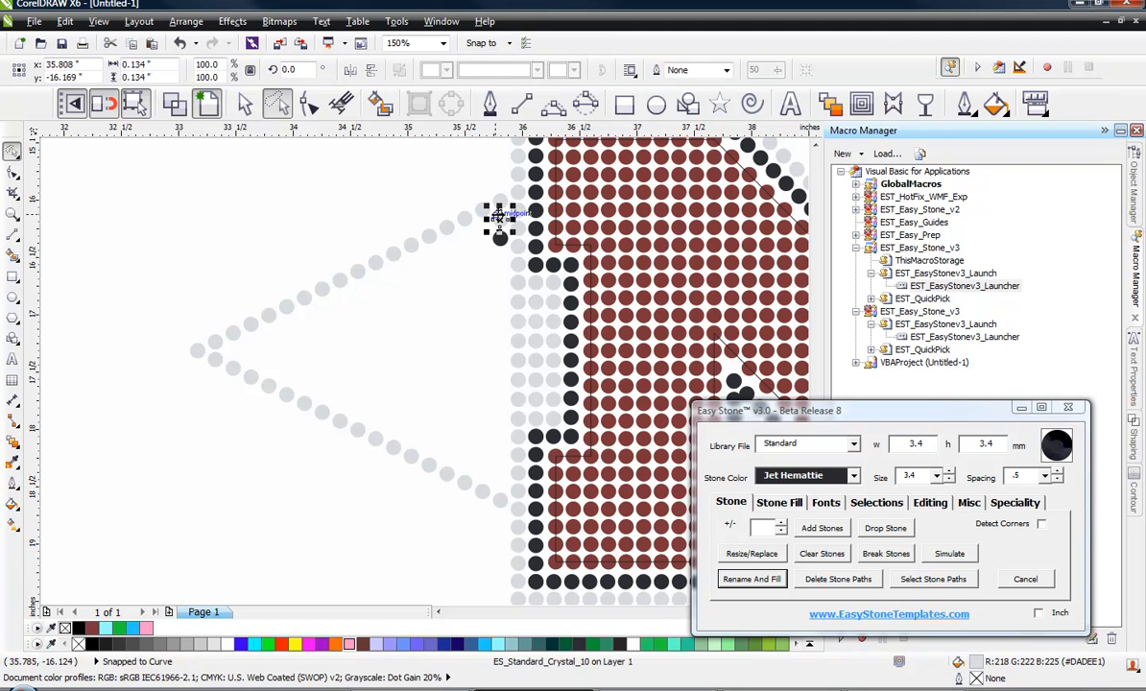
{"action": "key", "text": "Delete"}
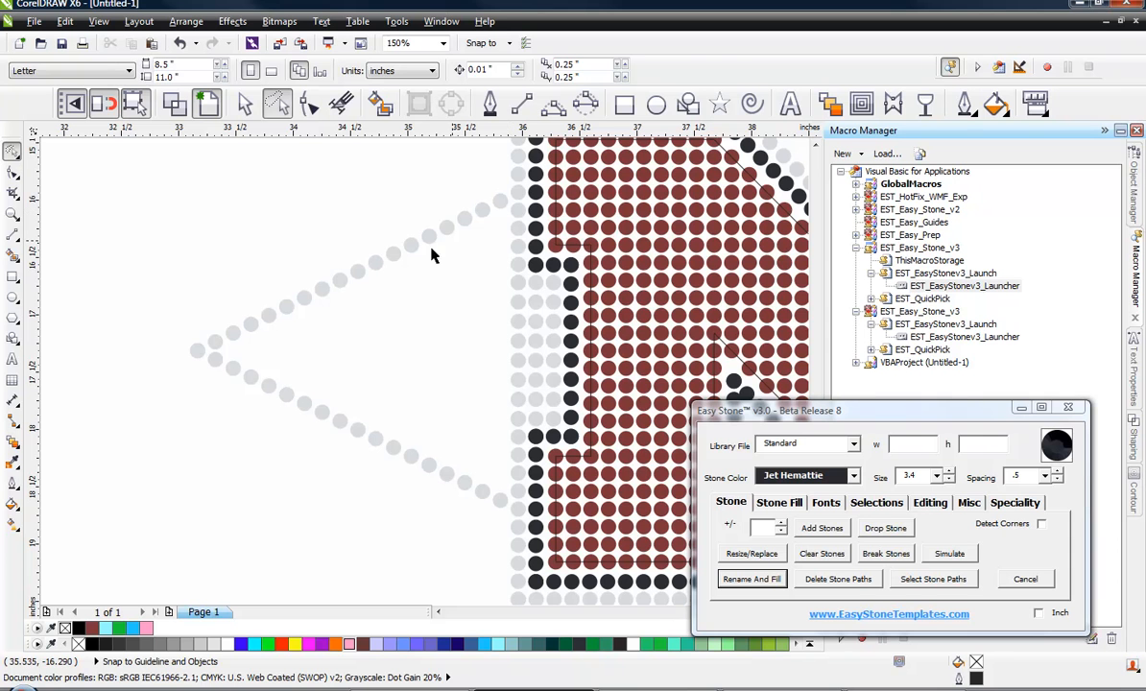
Select the arrowhead's upper edge row from its two end stones with a 0.4 tolerance selection and duplicate it inward to make three rows
{"action": "left_click", "coordinate": [199, 349]}
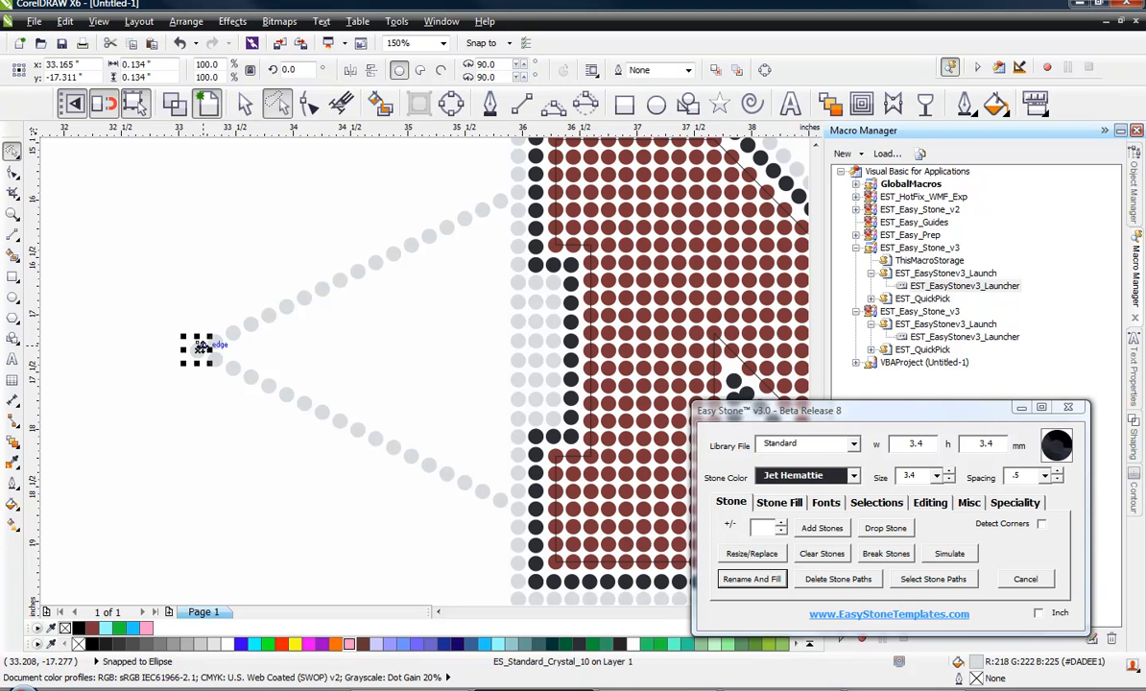
{"action": "left_click", "coordinate": [497, 193], "text": "shift"}
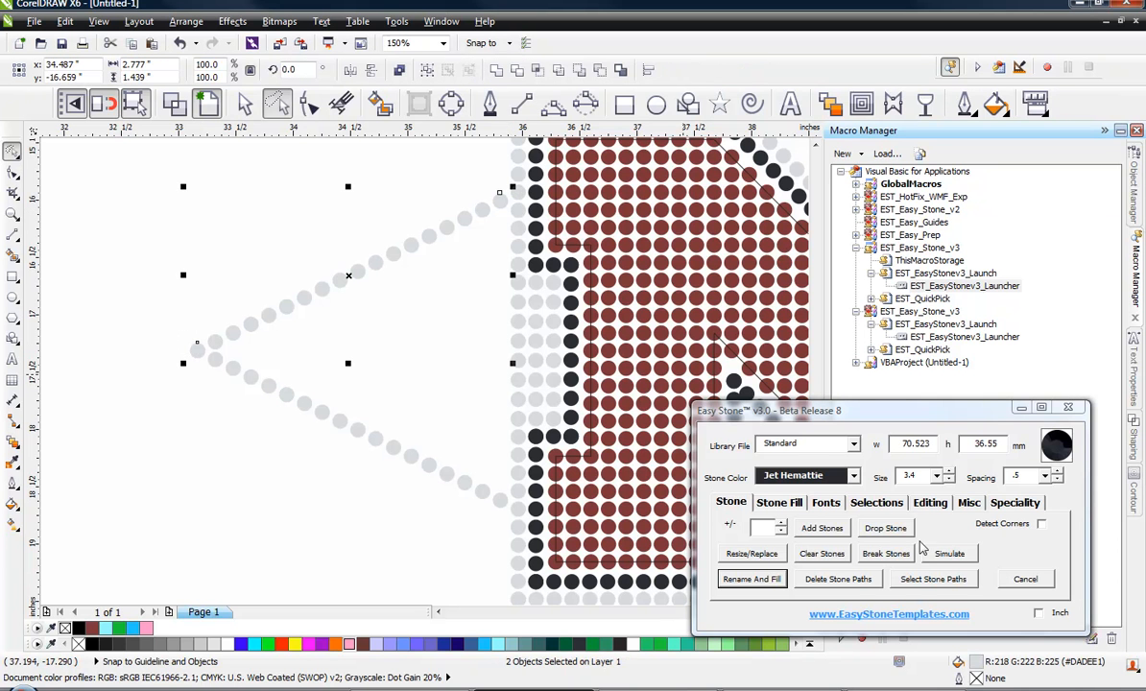
{"action": "left_click", "coordinate": [877, 502]}
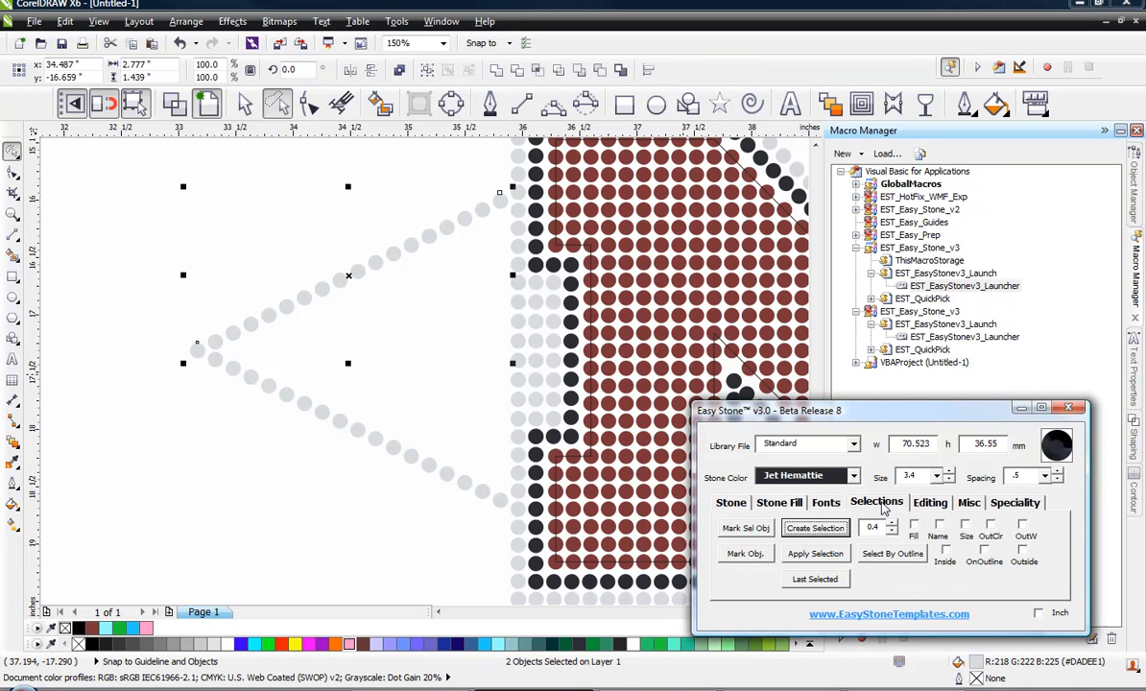
{"action": "left_click", "coordinate": [832, 529]}
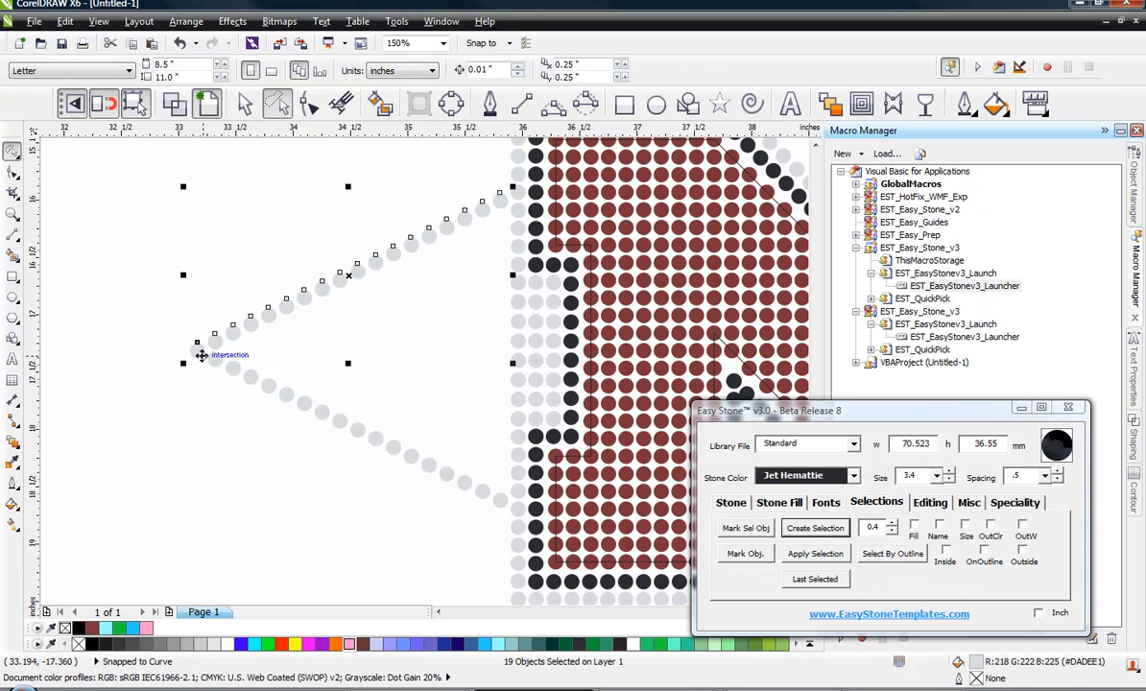
{"action": "scroll", "coordinate": [200, 348], "scroll_direction": "up", "scroll_amount": 2}
{"action": "left_click_drag", "start_coordinate": [198, 333], "coordinate": [333, 396]}
{"action": "scroll", "coordinate": [169, 308], "scroll_direction": "down", "scroll_amount": 1}
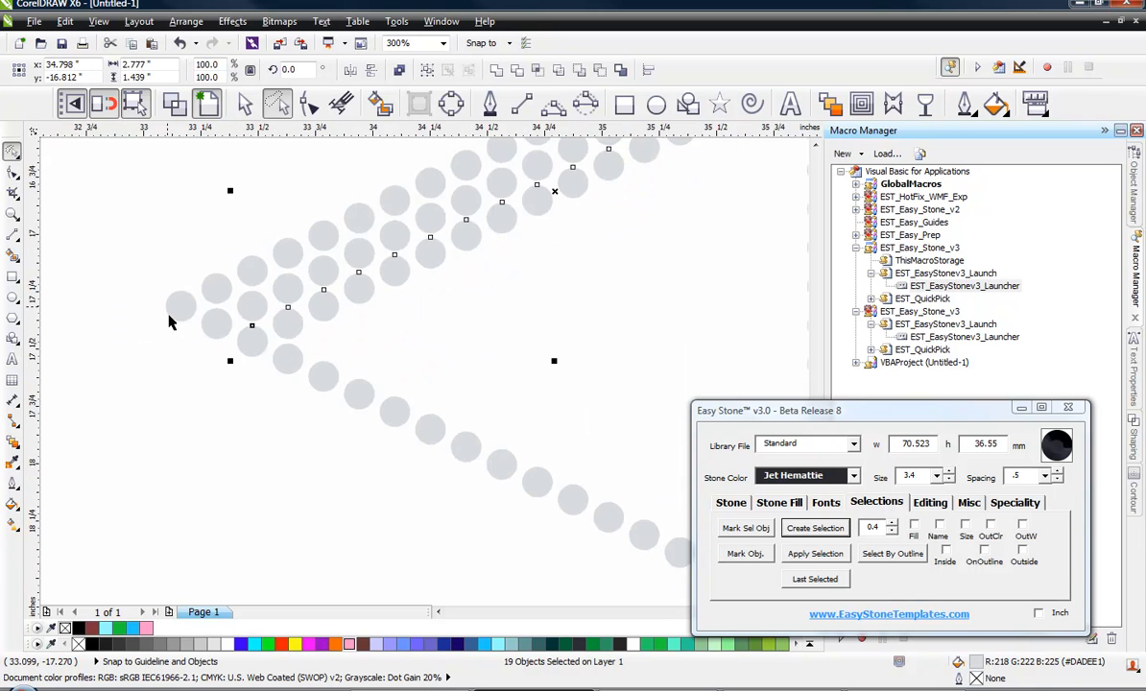
{"action": "scroll", "coordinate": [169, 322], "scroll_direction": "down", "scroll_amount": 2}
{"action": "scroll", "coordinate": [189, 316], "scroll_direction": "up", "scroll_amount": 1}
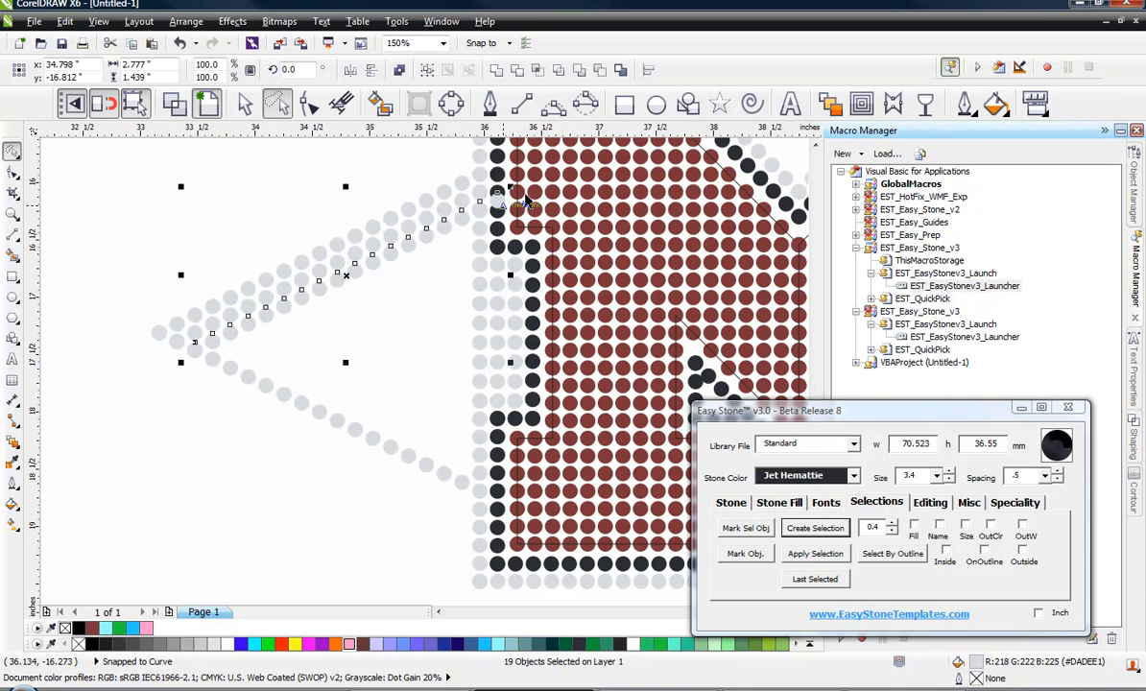
Select the arrowhead's lower edge row from its two end stones with a 0.4 tolerance selection and duplicate it inward to make three rows
{"action": "left_click", "coordinate": [418, 304]}
{"action": "left_click", "coordinate": [152, 334]}
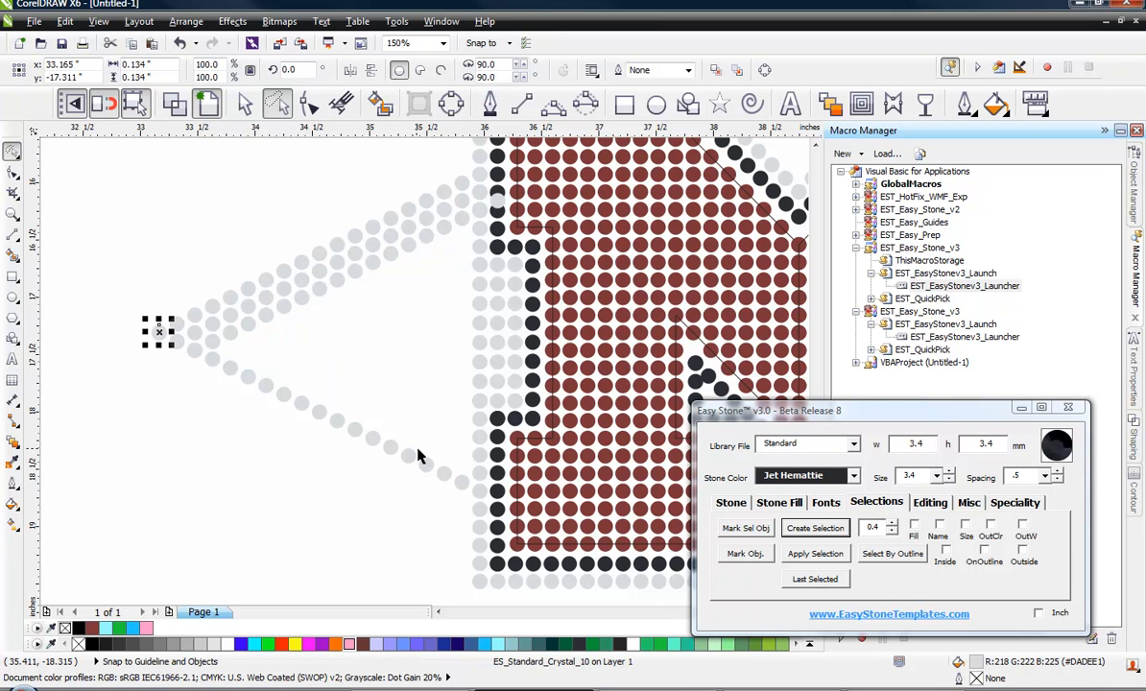
{"action": "left_click", "coordinate": [462, 479], "text": "shift"}
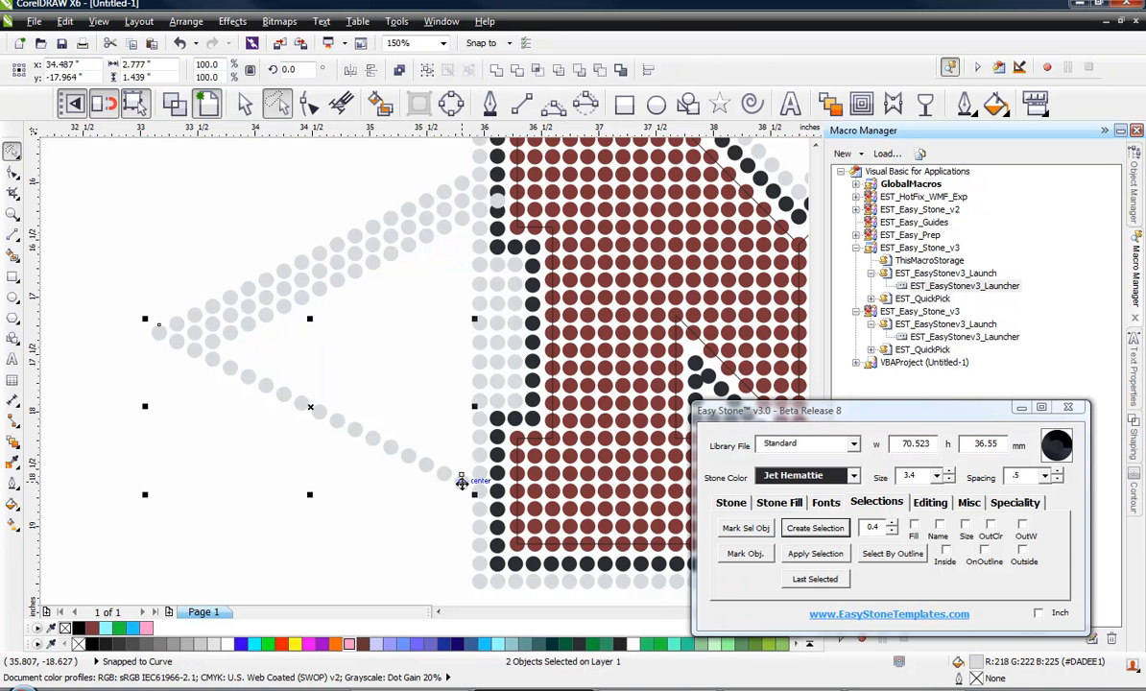
{"action": "left_click", "coordinate": [872, 504]}
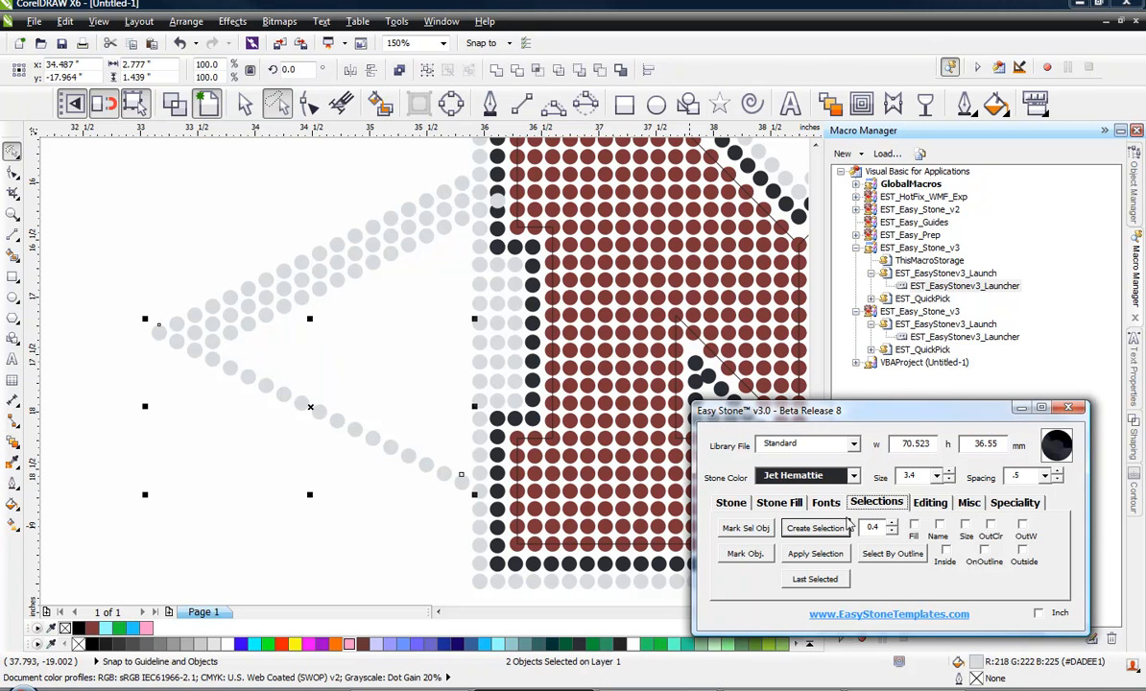
{"action": "left_click", "coordinate": [824, 529]}
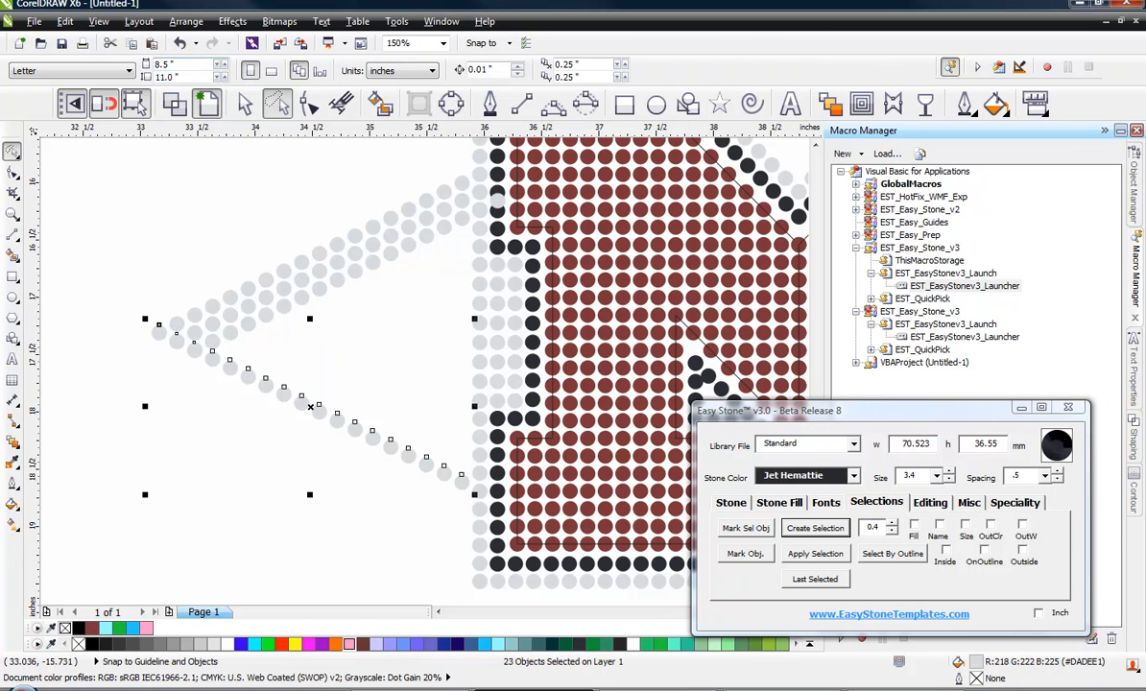
{"action": "scroll", "coordinate": [148, 313], "scroll_direction": "up", "scroll_amount": 2}
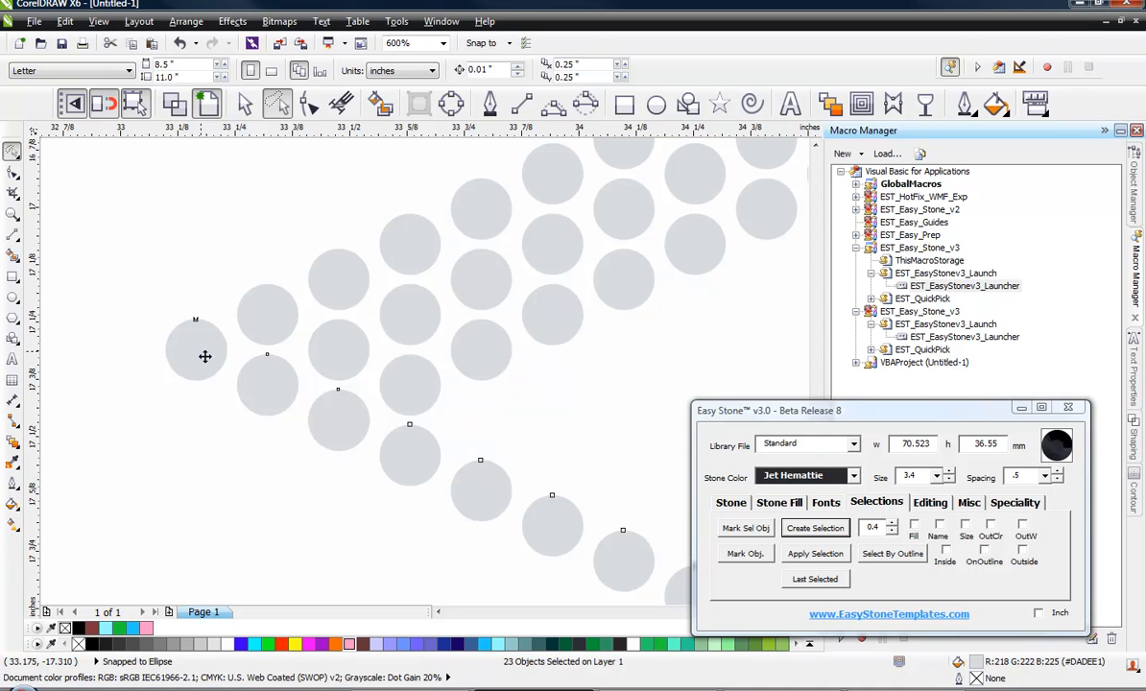
{"action": "left_click_drag", "start_coordinate": [202, 354], "coordinate": [483, 352]}
{"action": "scroll", "coordinate": [207, 345], "scroll_direction": "down", "scroll_amount": 3}
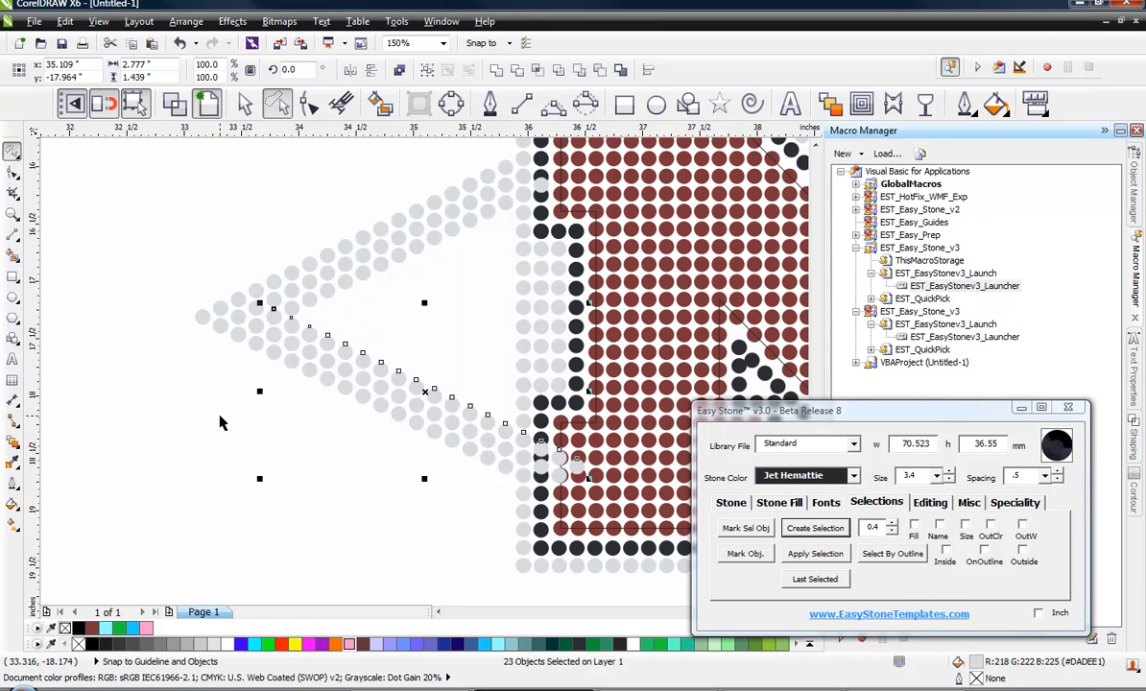
{"action": "left_click", "coordinate": [220, 422]}
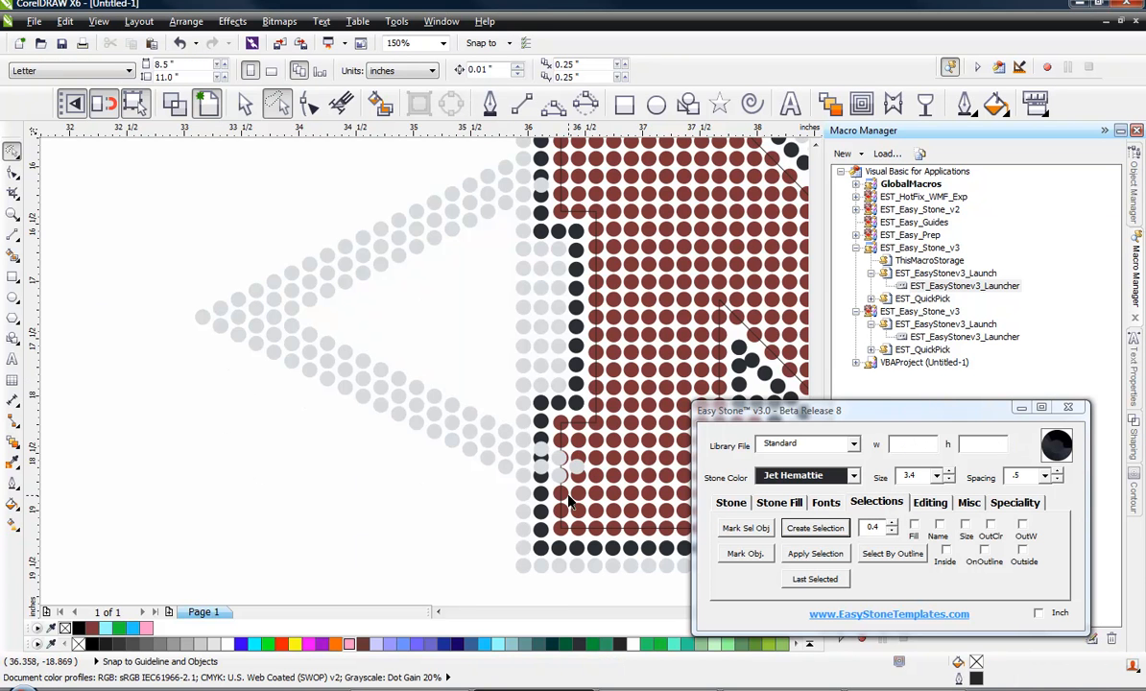
Delete the five duplicated crystal stones that overlap the M's black outline and red fill beside the arrowhead's lower edge
{"action": "scroll", "coordinate": [574, 480], "scroll_direction": "up", "scroll_amount": 3}
{"action": "left_click", "coordinate": [587, 393]}
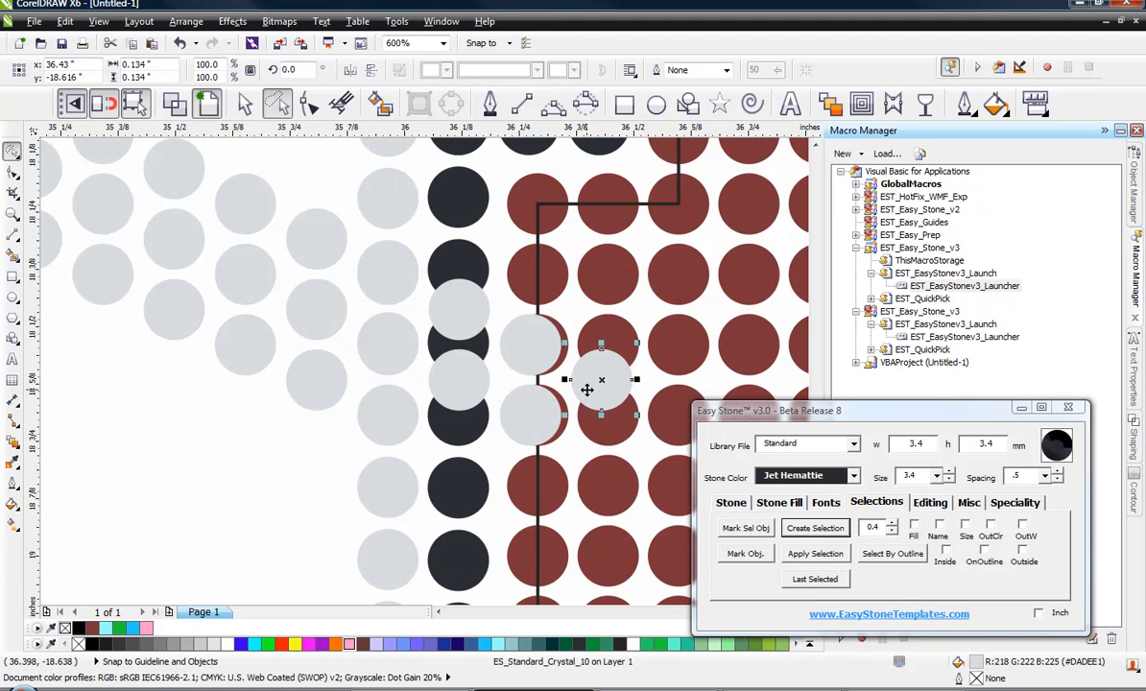
{"action": "key", "text": "Delete"}
{"action": "left_click", "coordinate": [540, 357]}
{"action": "key", "text": "Delete"}
{"action": "left_click", "coordinate": [527, 404]}
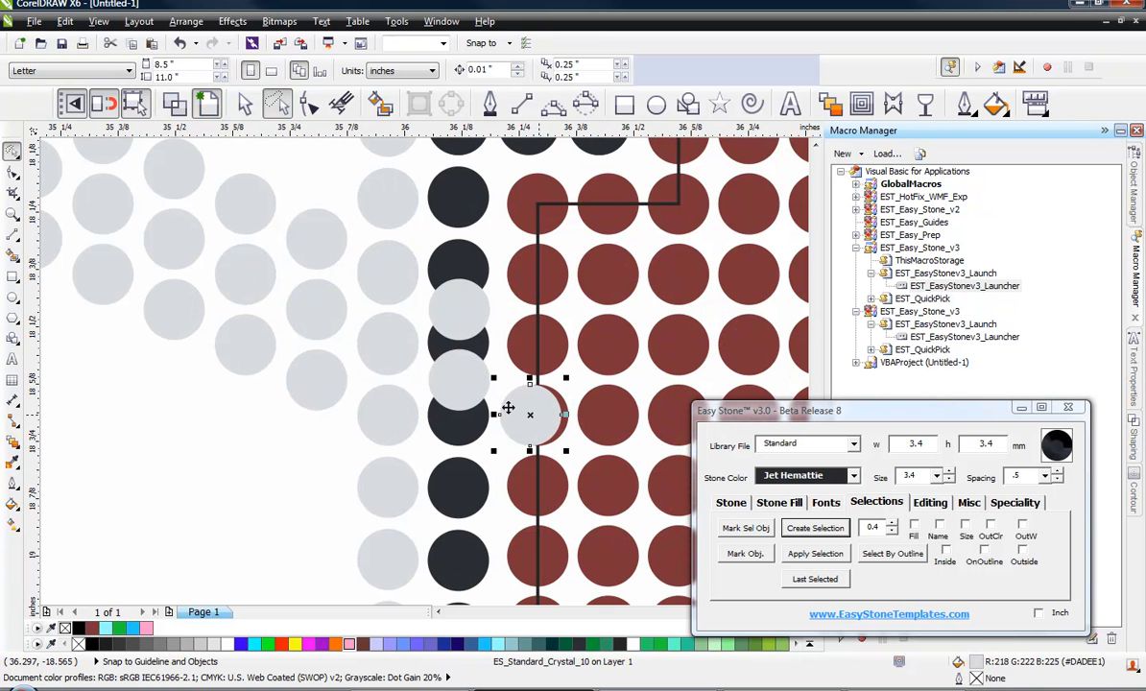
{"action": "key", "text": "Delete"}
{"action": "left_click", "coordinate": [466, 379]}
{"action": "key", "text": "Delete"}
{"action": "left_click", "coordinate": [453, 296]}
{"action": "key", "text": "Delete"}
{"action": "key", "text": "Delete"}
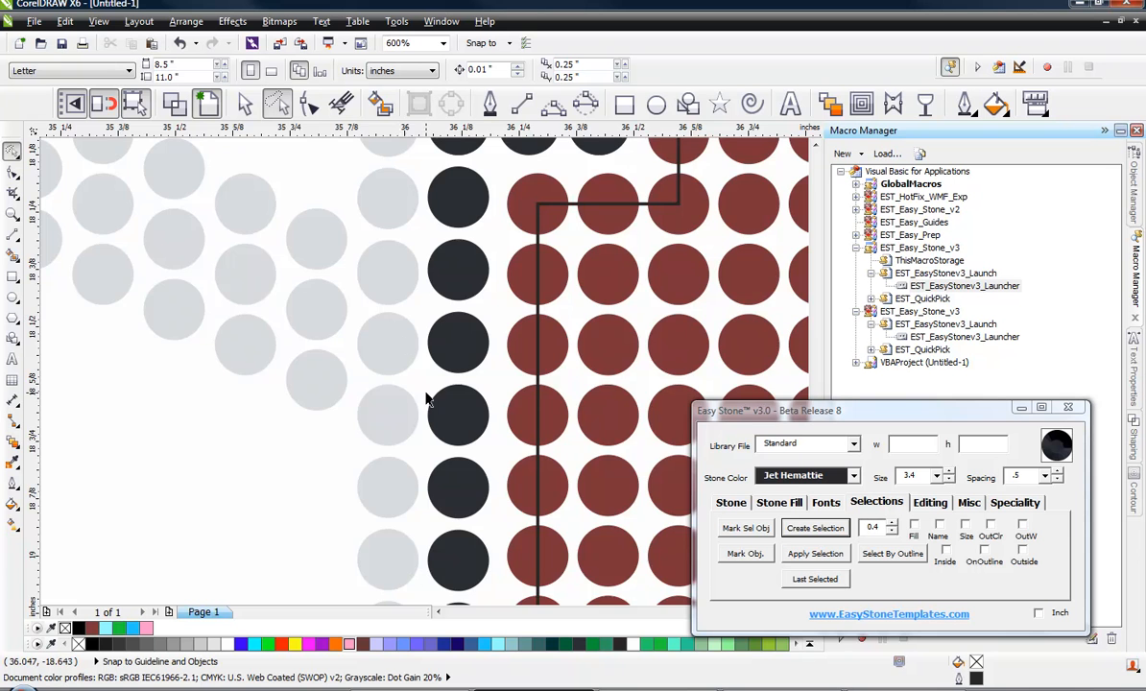
Delete the crystal stone overlapping the M's black outline at the end of the arrowhead's upper rows
{"action": "scroll", "coordinate": [429, 399], "scroll_direction": "down", "scroll_amount": 4}
{"action": "scroll", "coordinate": [436, 285], "scroll_direction": "up", "scroll_amount": 3}
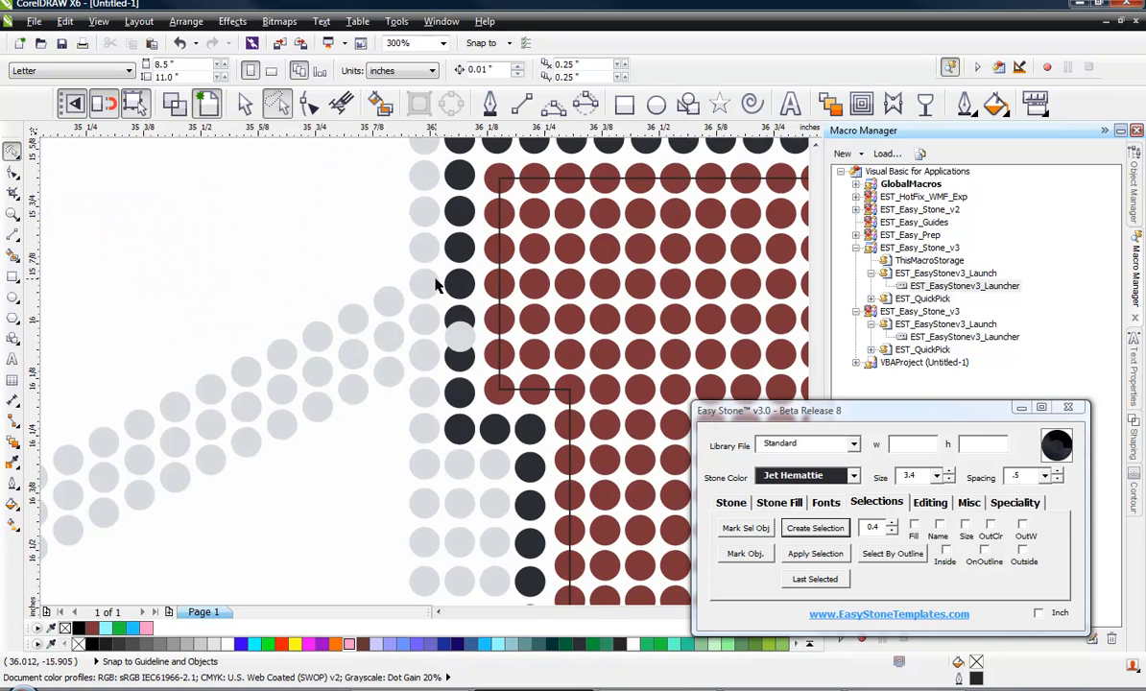
{"action": "scroll", "coordinate": [437, 285], "scroll_direction": "up", "scroll_amount": 1}
{"action": "scroll", "coordinate": [431, 278], "scroll_direction": "down", "scroll_amount": 3}
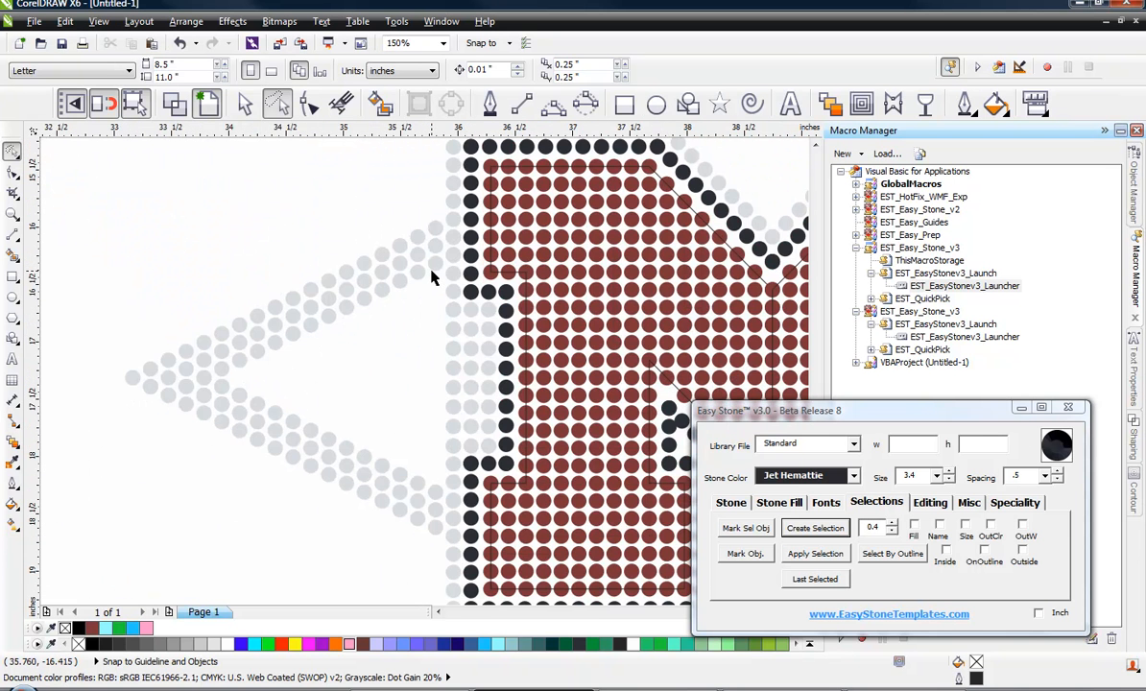
Add stones between the arrowhead's inner upper and lower rows in the two vertical columns nearest the M
{"action": "left_click", "coordinate": [434, 257]}
{"action": "left_click", "coordinate": [435, 493], "text": "shift"}
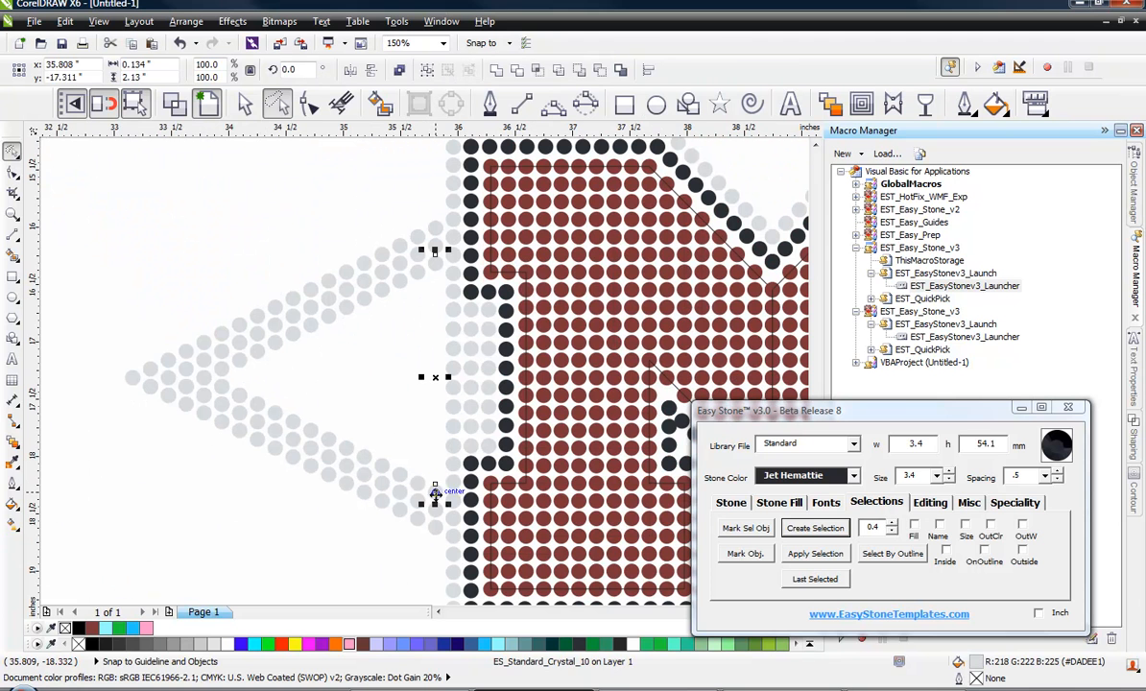
{"action": "left_click", "coordinate": [731, 503]}
{"action": "left_click", "coordinate": [808, 529]}
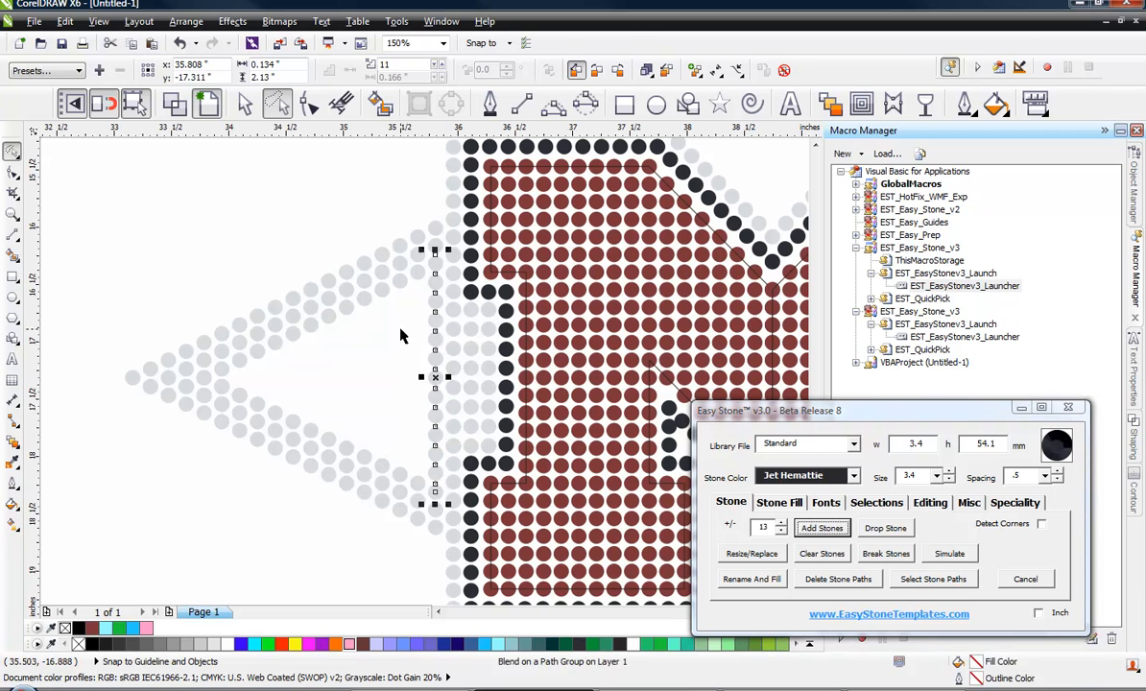
{"action": "left_click", "coordinate": [419, 480], "text": "shift"}
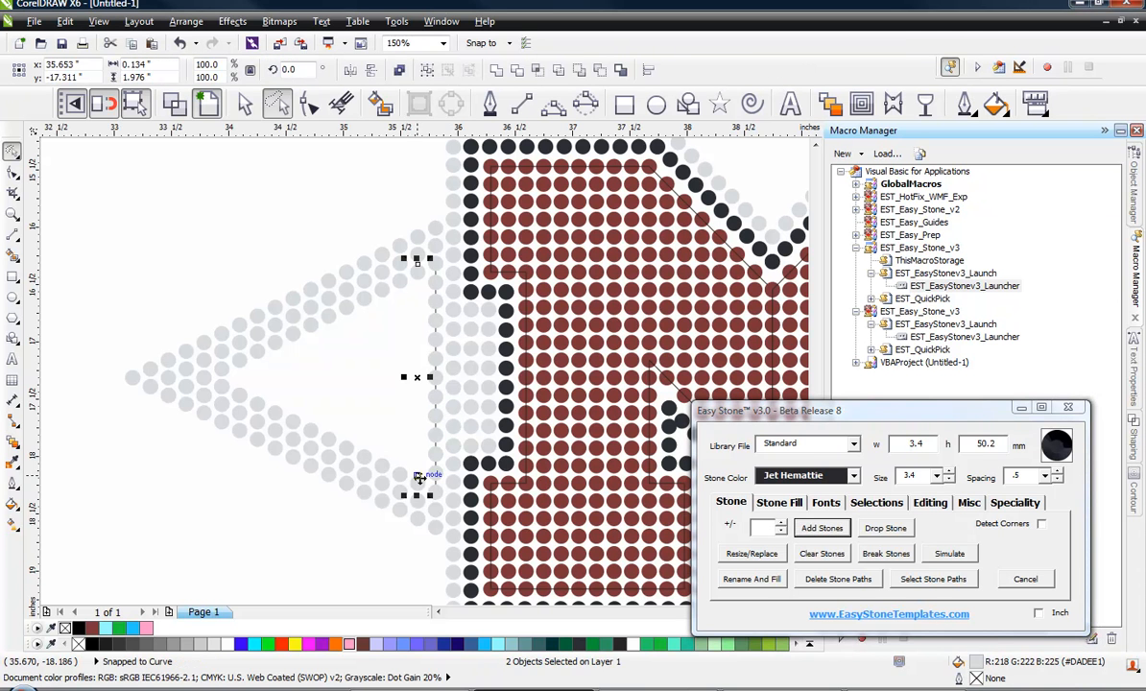
{"action": "left_click", "coordinate": [811, 529]}
Add stones between the inner upper and lower stones of the third and fourth vertical columns from the M
{"action": "left_click", "coordinate": [382, 320]}
{"action": "left_click", "coordinate": [402, 280]}
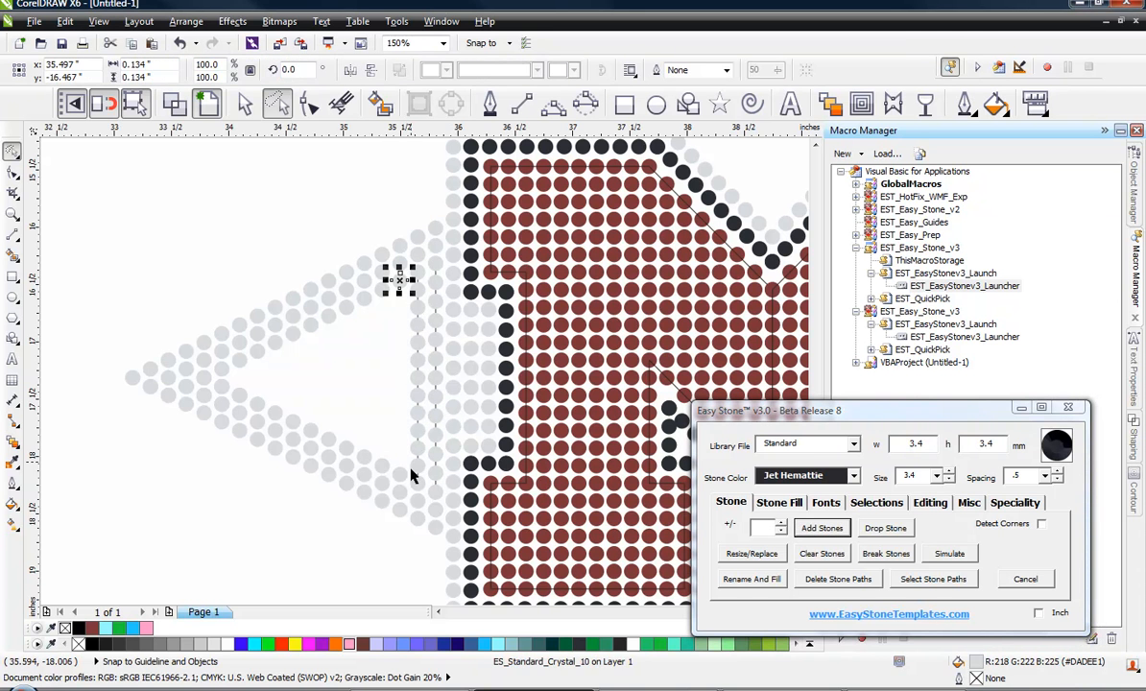
{"action": "left_click", "coordinate": [402, 474], "text": "shift"}
{"action": "left_click", "coordinate": [822, 529]}
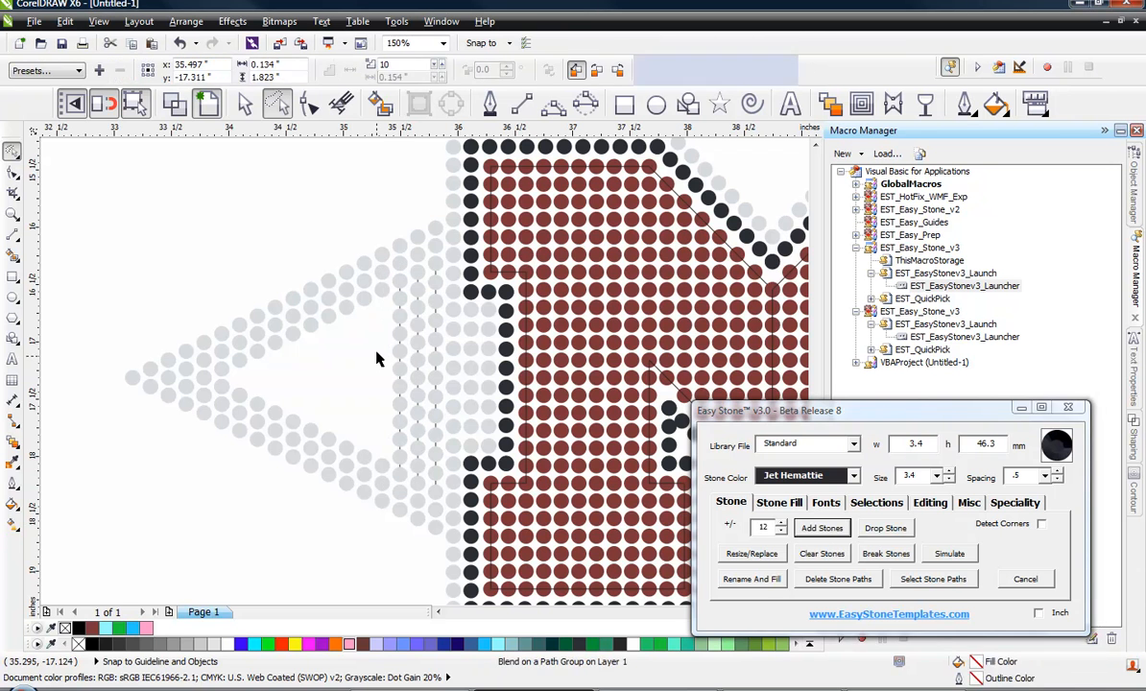
{"action": "left_click", "coordinate": [381, 287]}
{"action": "left_click", "coordinate": [385, 472], "text": "shift"}
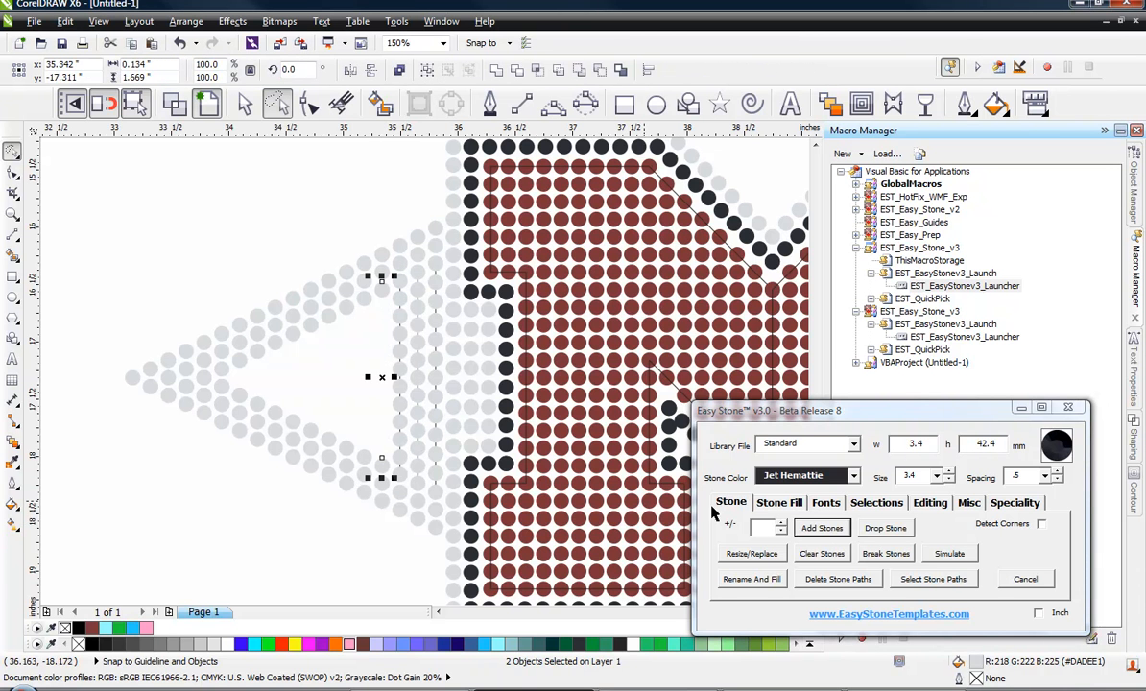
{"action": "left_click", "coordinate": [823, 529]}
Fill the fifth and sixth vertical columns from the M with stones between the arrowhead's inner rows
{"action": "left_click", "coordinate": [364, 300]}
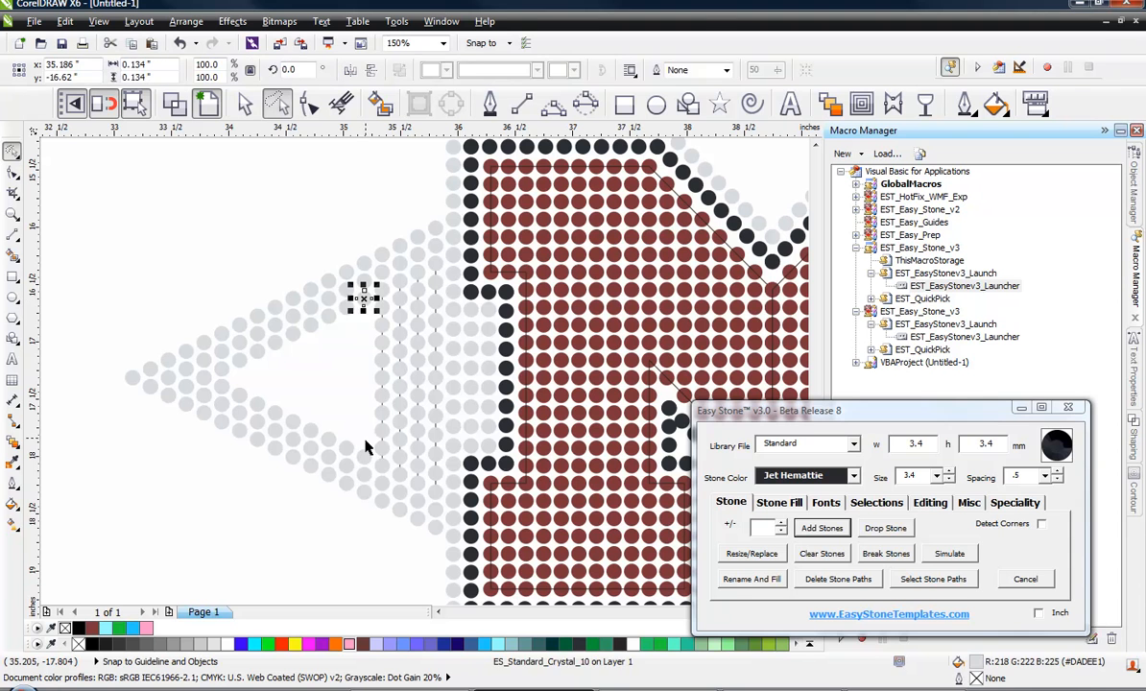
{"action": "left_click", "coordinate": [365, 450], "text": "shift"}
{"action": "left_click", "coordinate": [823, 529]}
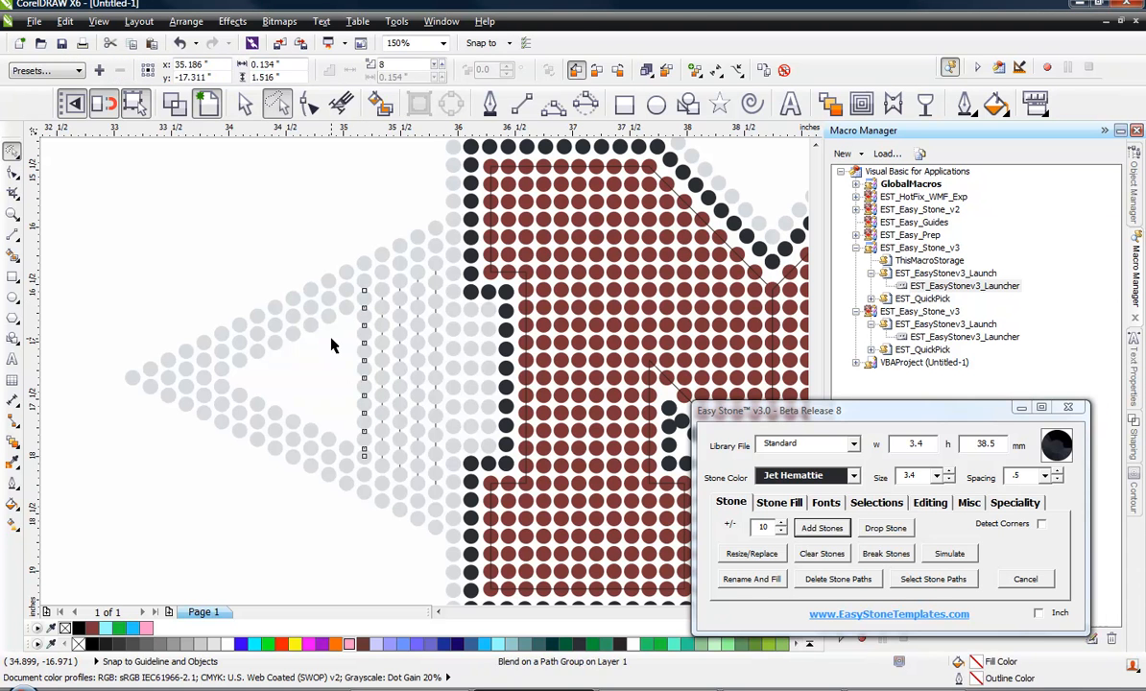
{"action": "left_click", "coordinate": [348, 309]}
{"action": "left_click", "coordinate": [347, 459], "text": "shift"}
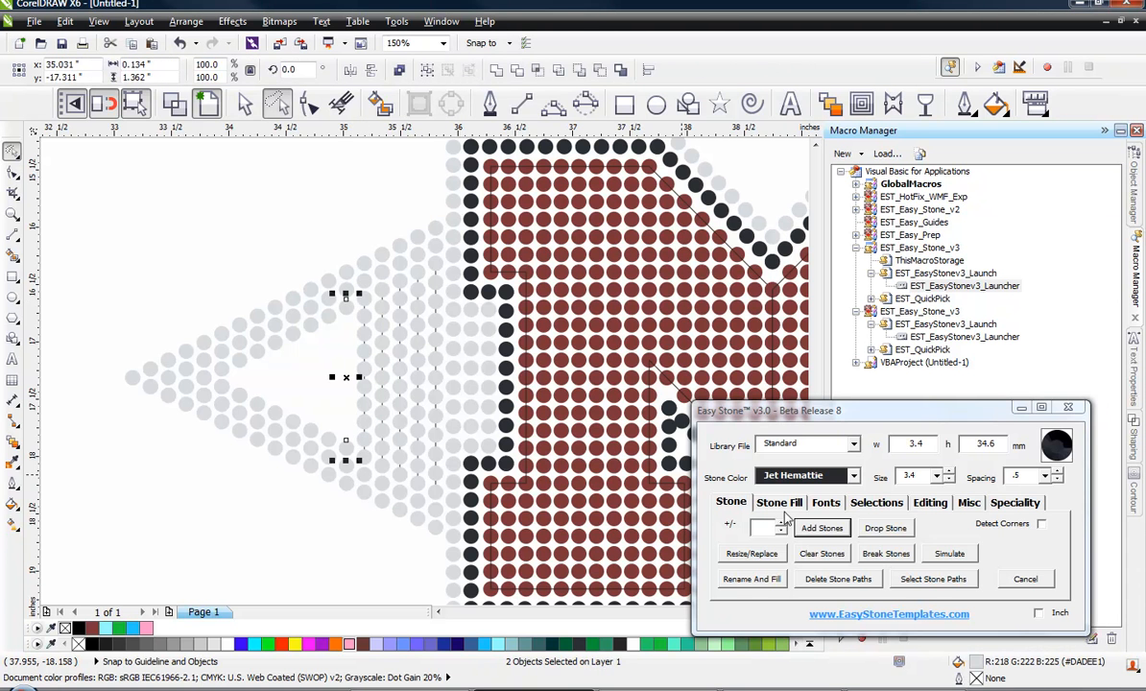
Add stones between the arrowhead's inner upper and lower rows in the seventh and eighth vertical columns from the M
{"action": "left_click", "coordinate": [327, 317]}
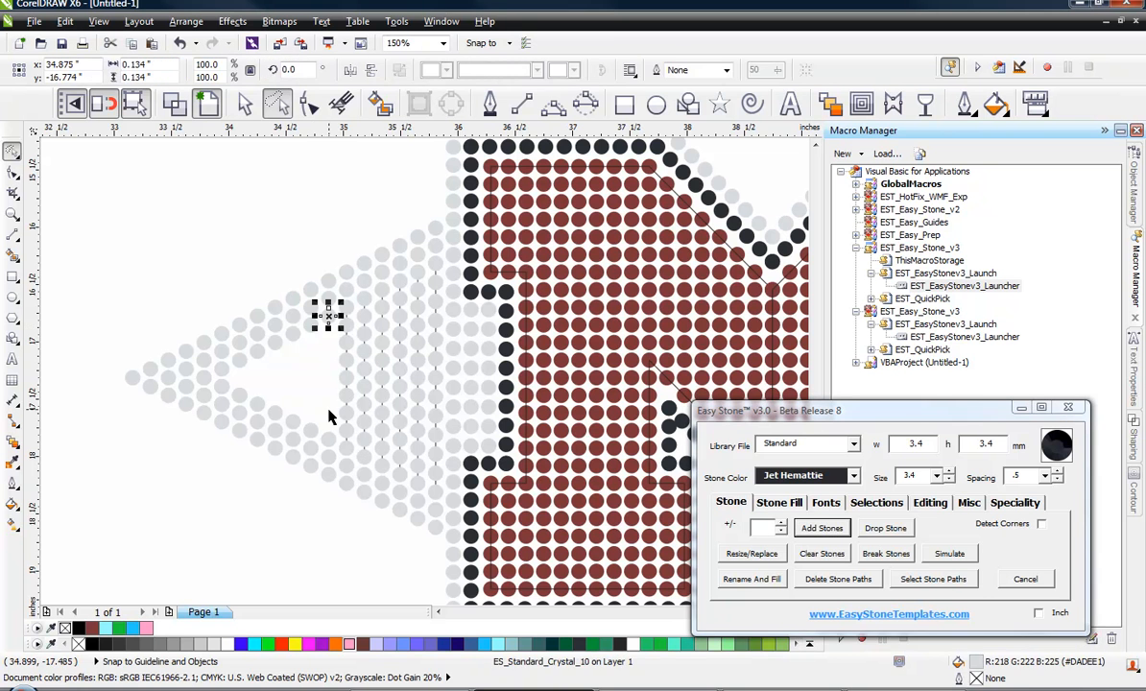
{"action": "left_click", "coordinate": [328, 438], "text": "shift"}
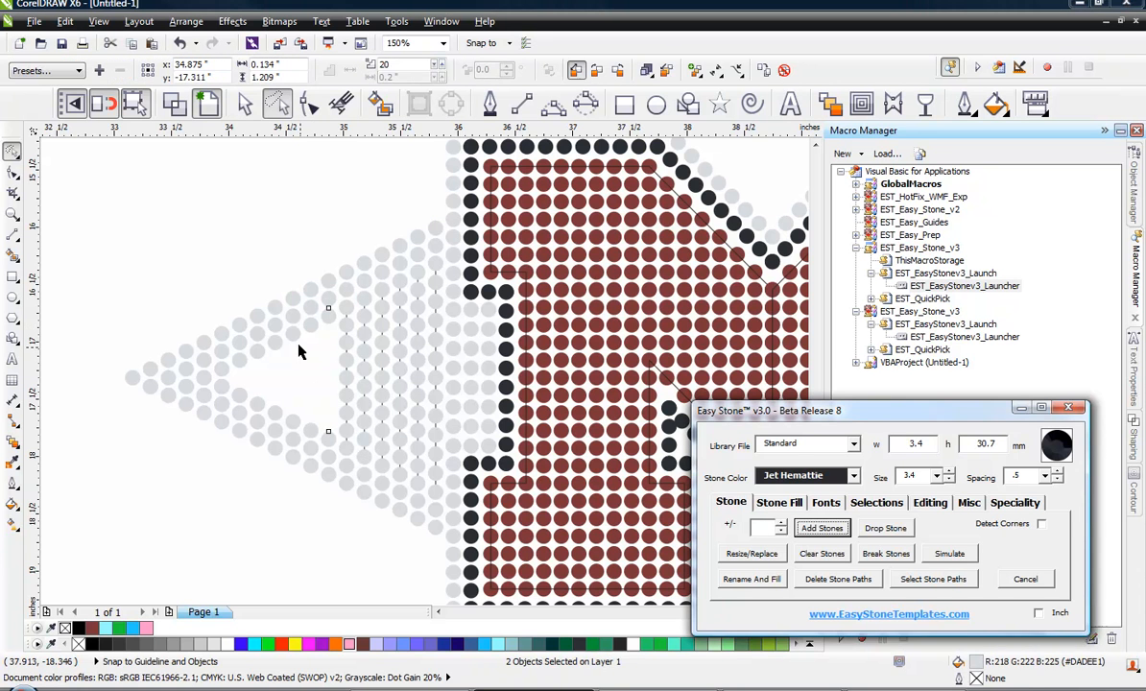
{"action": "left_click", "coordinate": [314, 338]}
{"action": "left_click", "coordinate": [312, 324]}
{"action": "left_click", "coordinate": [312, 429], "text": "shift"}
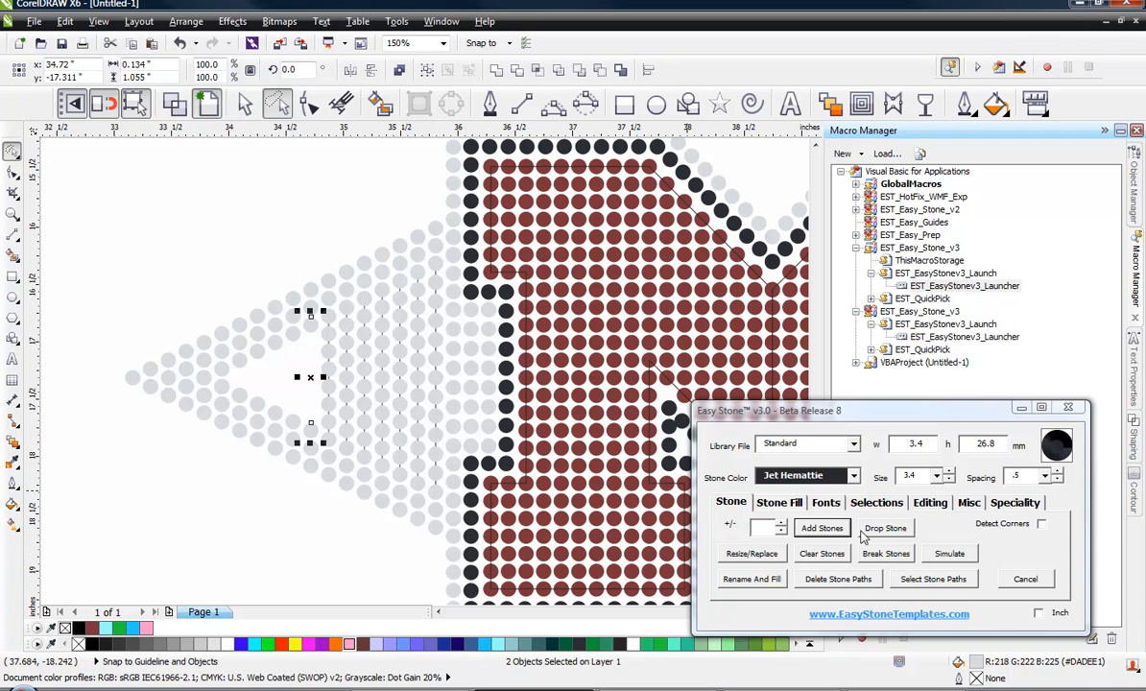
Fill the ninth and tenth vertical columns from the M with stones between the arrowhead's inner rows
{"action": "left_click", "coordinate": [295, 342]}
{"action": "left_click", "coordinate": [293, 333]}
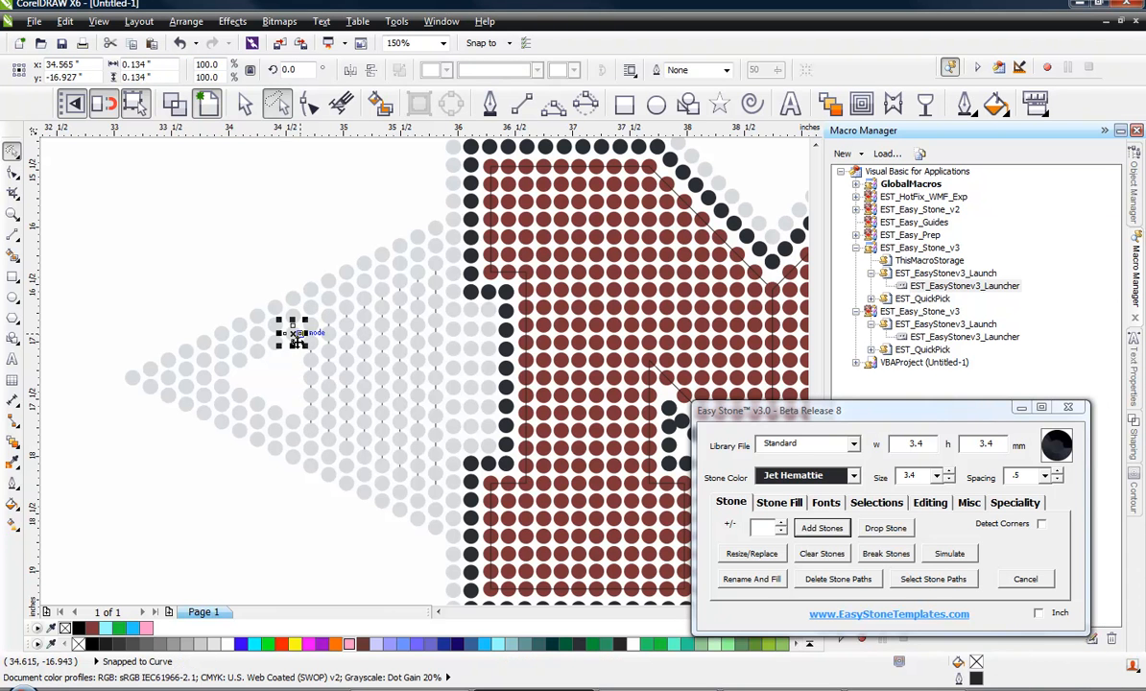
{"action": "left_click", "coordinate": [294, 421], "text": "shift"}
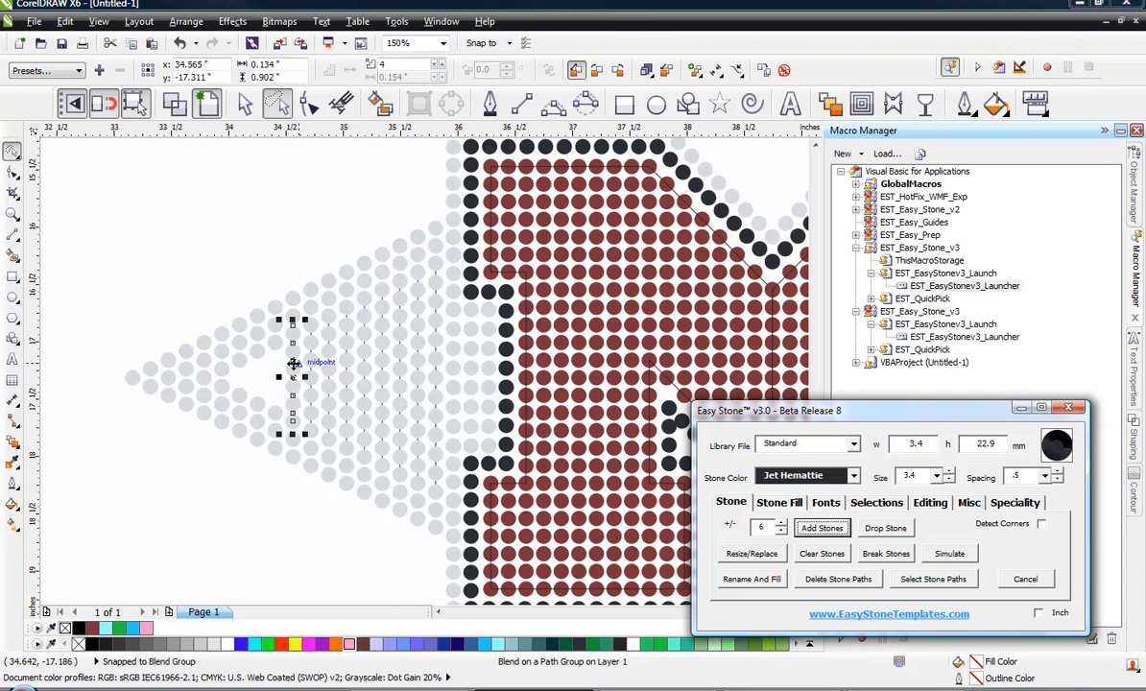
{"action": "left_click", "coordinate": [277, 355]}
{"action": "left_click", "coordinate": [276, 330]}
{"action": "left_click", "coordinate": [275, 424], "text": "shift"}
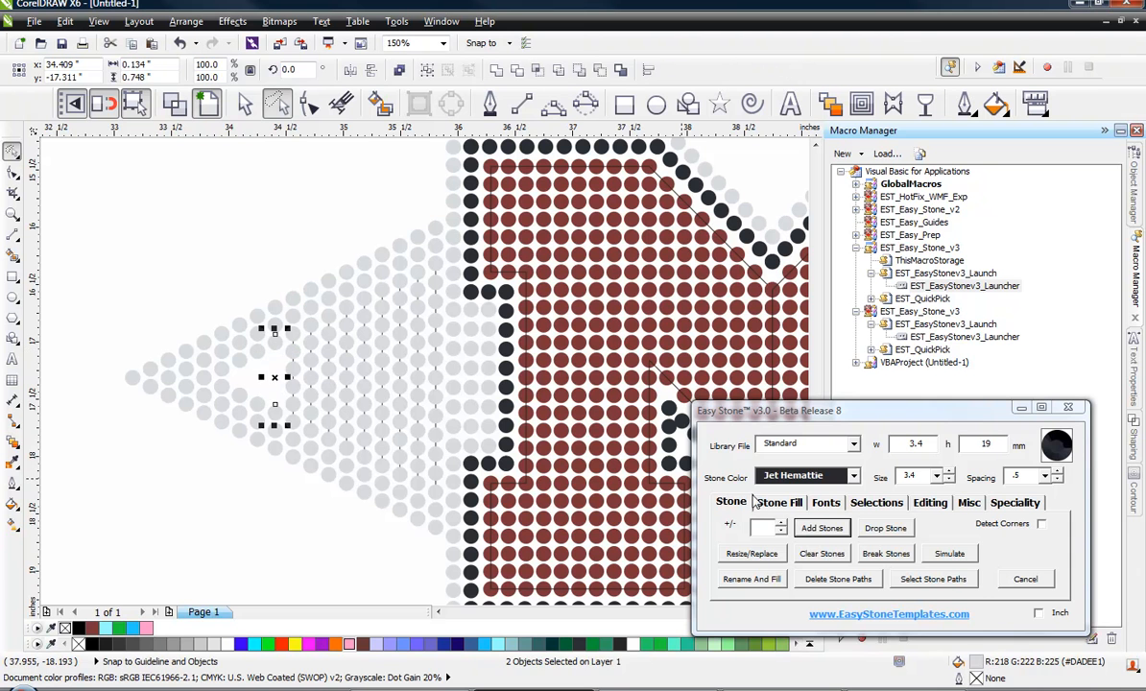
Fill the eleventh vertical column from the M with stones between its inner upper and lower stones
{"action": "left_click", "coordinate": [259, 361]}
{"action": "left_click", "coordinate": [257, 338]}
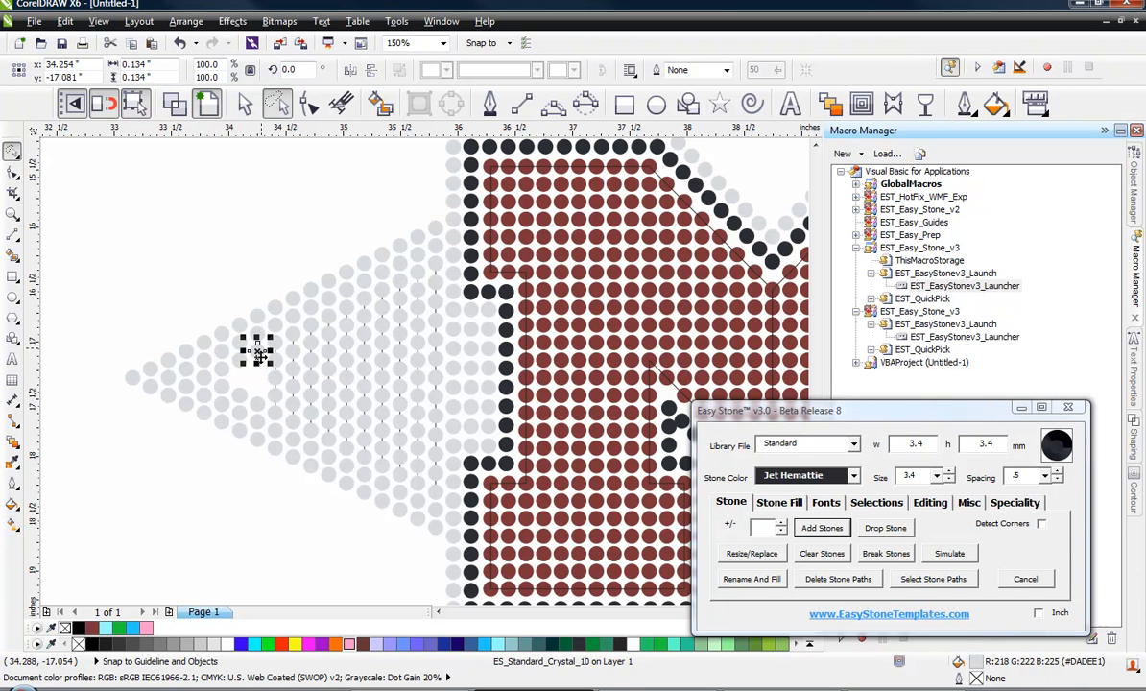
{"action": "left_click", "coordinate": [257, 415], "text": "shift"}
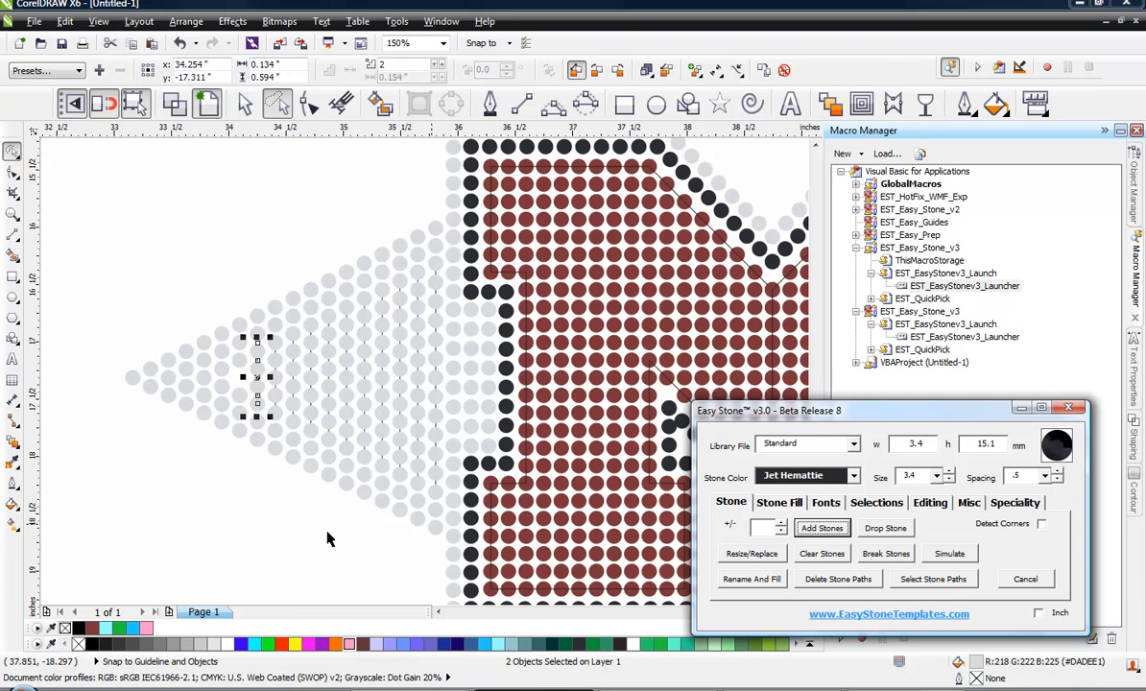
Place a copy of the neighbouring crystal stone in the last gap near the arrowhead's tip and space it evenly between the stones above and below
{"action": "left_click", "coordinate": [220, 396]}
{"action": "scroll", "coordinate": [223, 393], "scroll_direction": "up", "scroll_amount": 2}
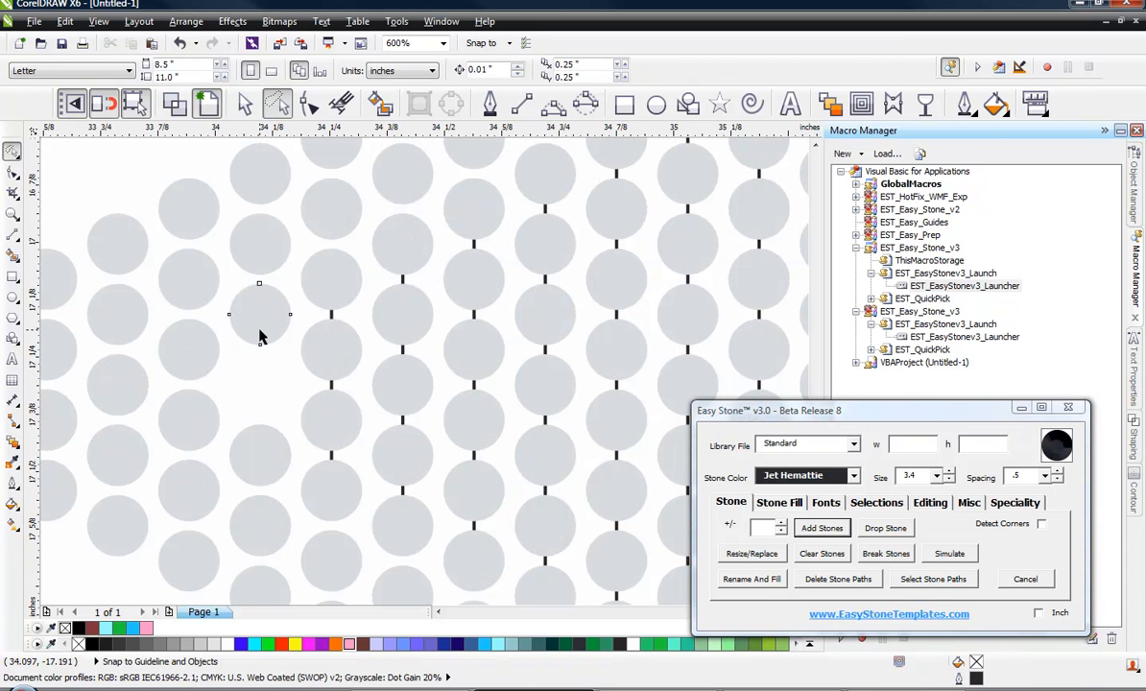
{"action": "left_click_drag", "start_coordinate": [259, 336], "coordinate": [257, 402]}
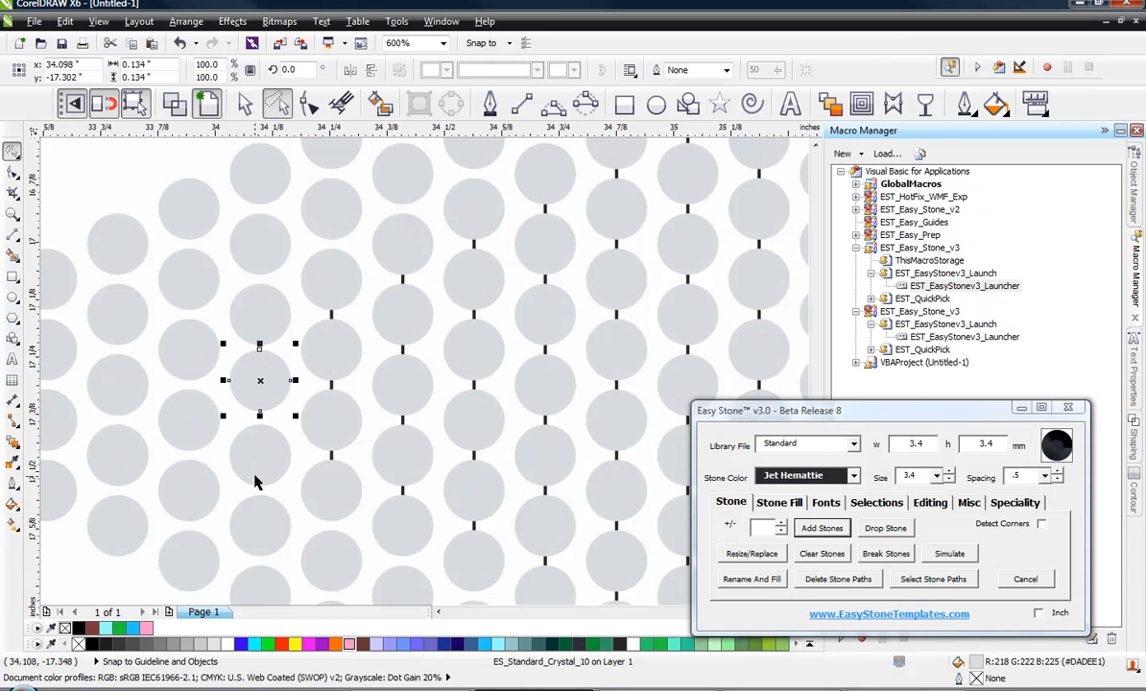
{"action": "left_click", "coordinate": [244, 446], "text": "shift"}
{"action": "left_click", "coordinate": [264, 335], "text": "shift"}
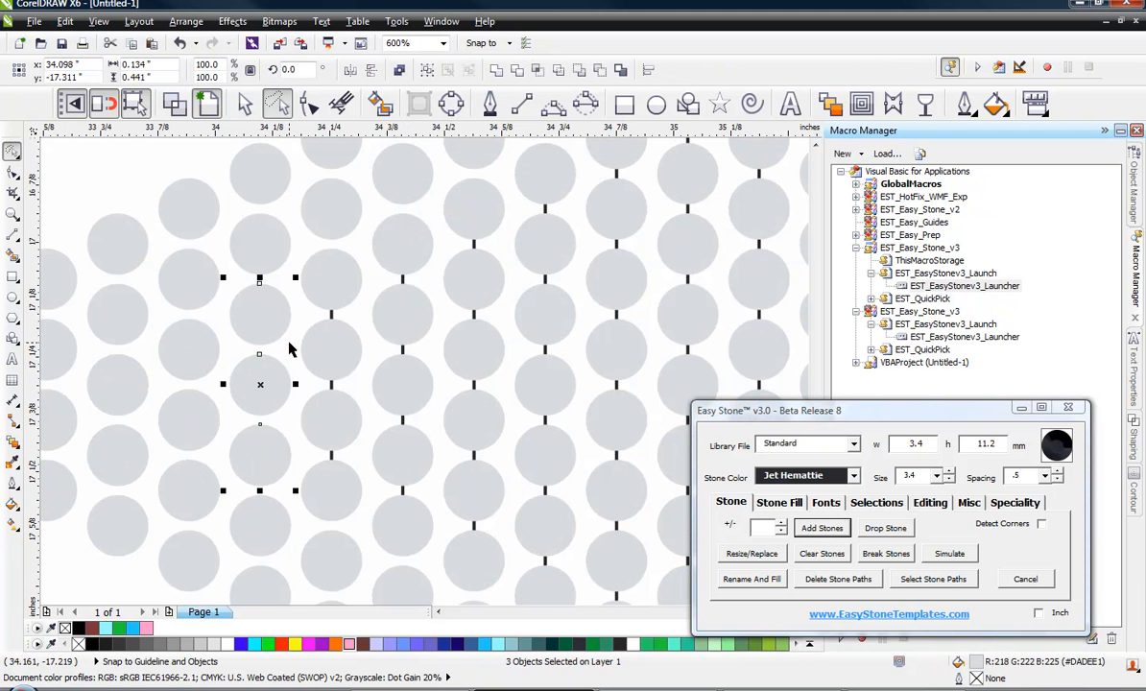
{"action": "left_click", "coordinate": [289, 350]}
Select the whole left arrowhead and delete its leftover stone paths
{"action": "scroll", "coordinate": [279, 343], "scroll_direction": "down", "scroll_amount": 2}
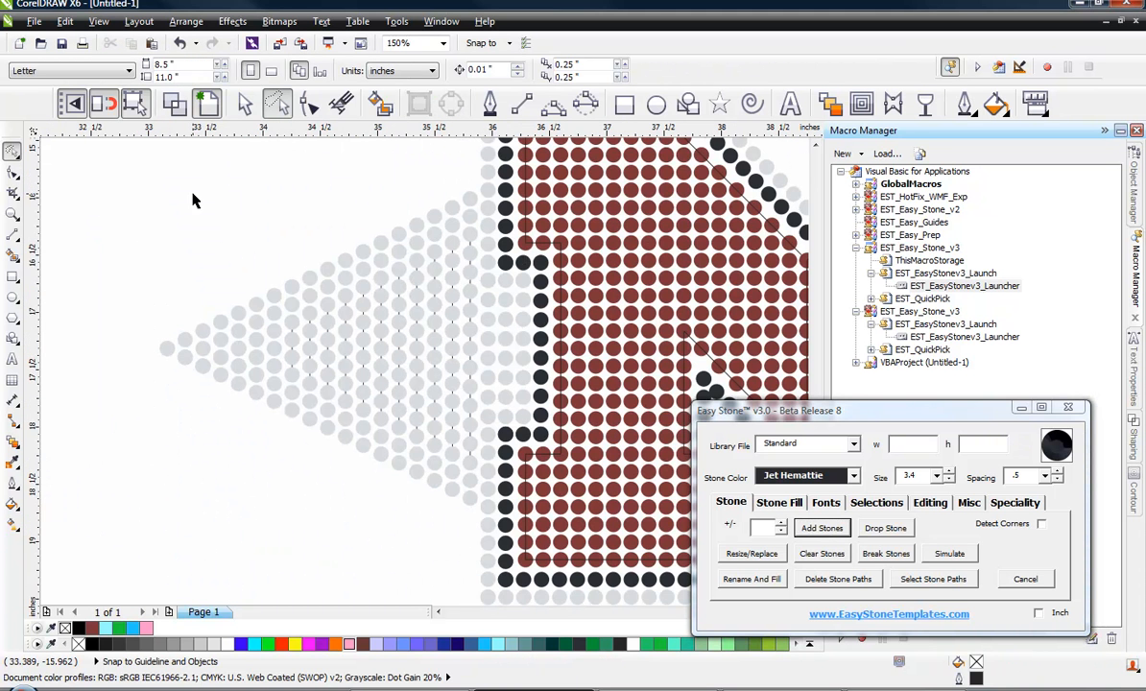
{"action": "left_click_drag", "start_coordinate": [158, 202], "coordinate": [254, 386]}
{"action": "key", "text": "Escape"}
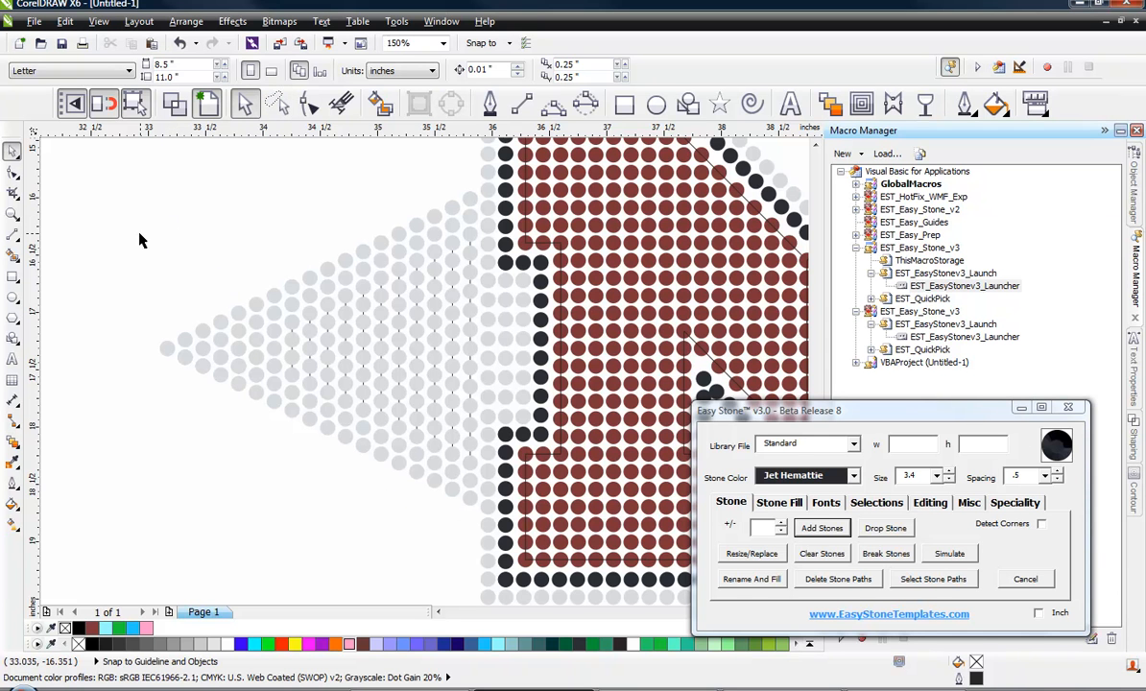
{"action": "left_click_drag", "start_coordinate": [120, 205], "coordinate": [508, 526]}
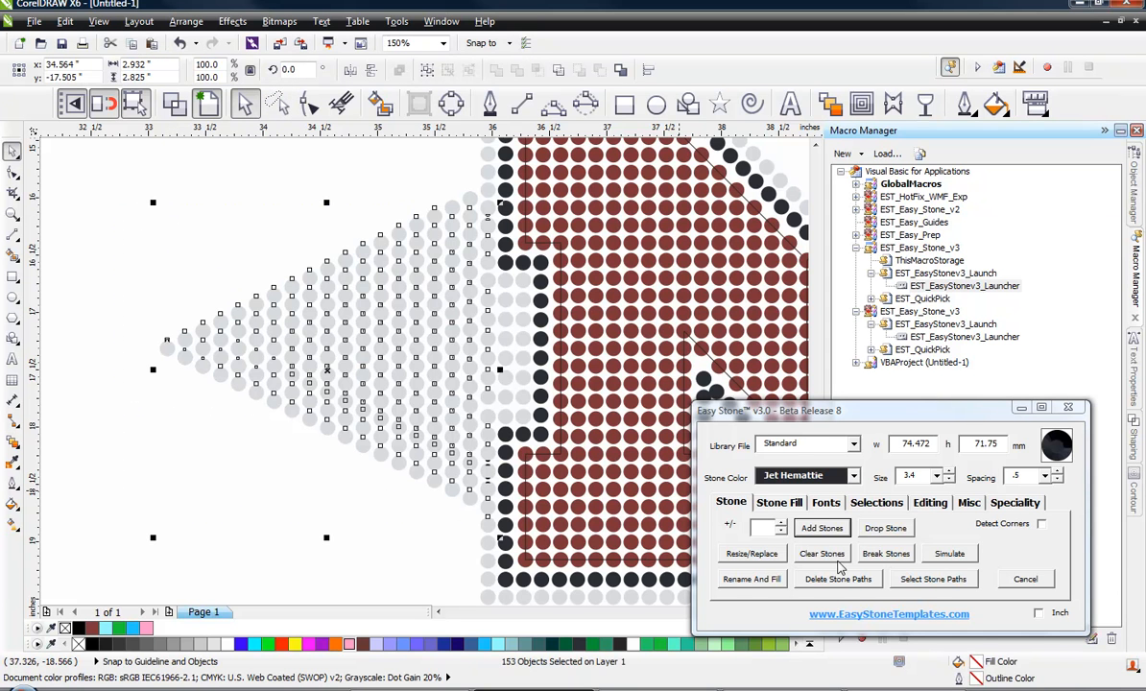
{"action": "left_click", "coordinate": [816, 581]}
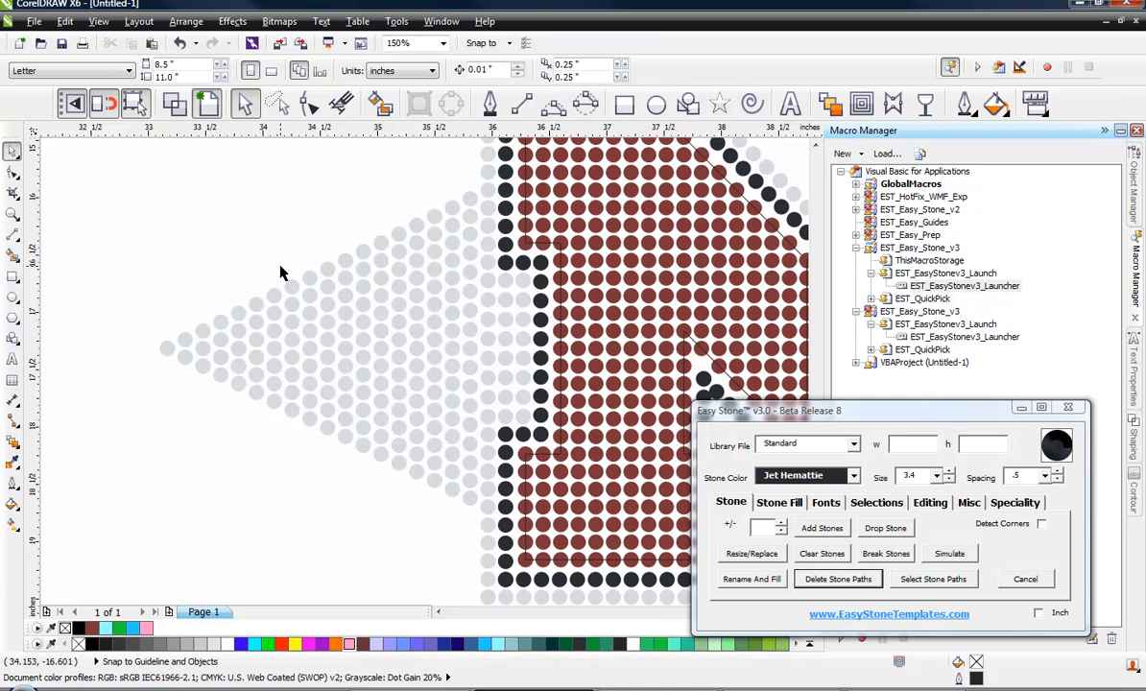
Mirror a copy of the left arrowhead to the M's opposite side, using the crystal stone beneath the M's centre point as the centring reference
{"action": "scroll", "coordinate": [278, 259], "scroll_direction": "down", "scroll_amount": 1}
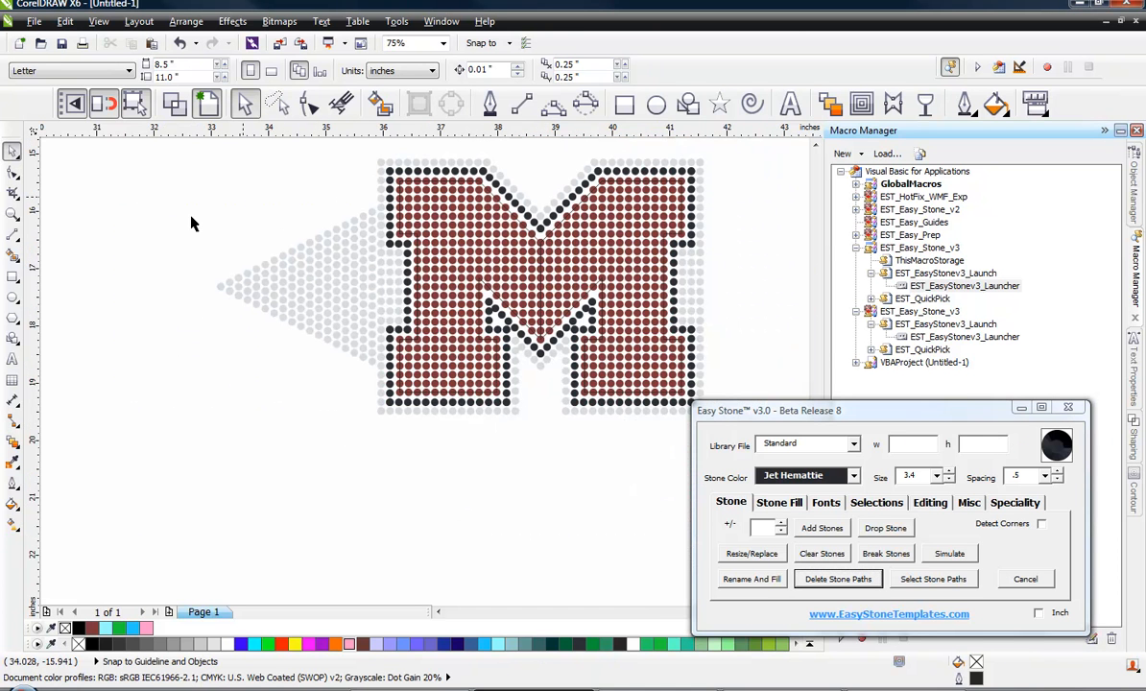
{"action": "left_click_drag", "start_coordinate": [160, 188], "coordinate": [382, 403]}
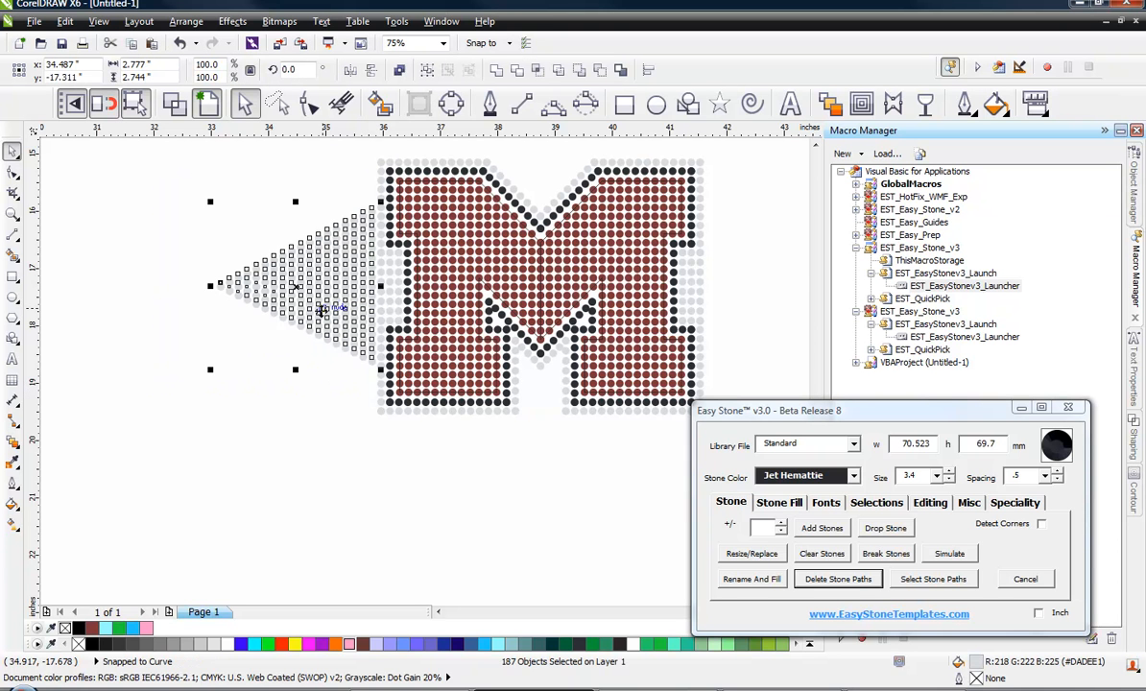
{"action": "left_click", "coordinate": [542, 369]}
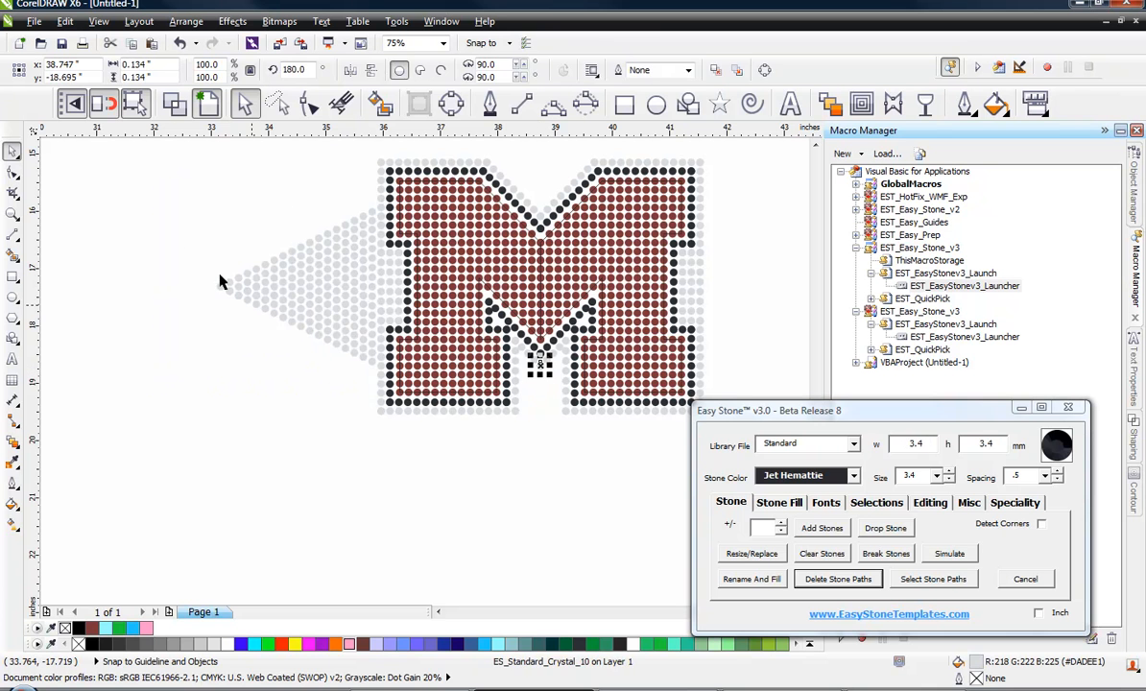
{"action": "left_click", "coordinate": [195, 153]}
{"action": "left_click_drag", "start_coordinate": [171, 168], "coordinate": [370, 375]}
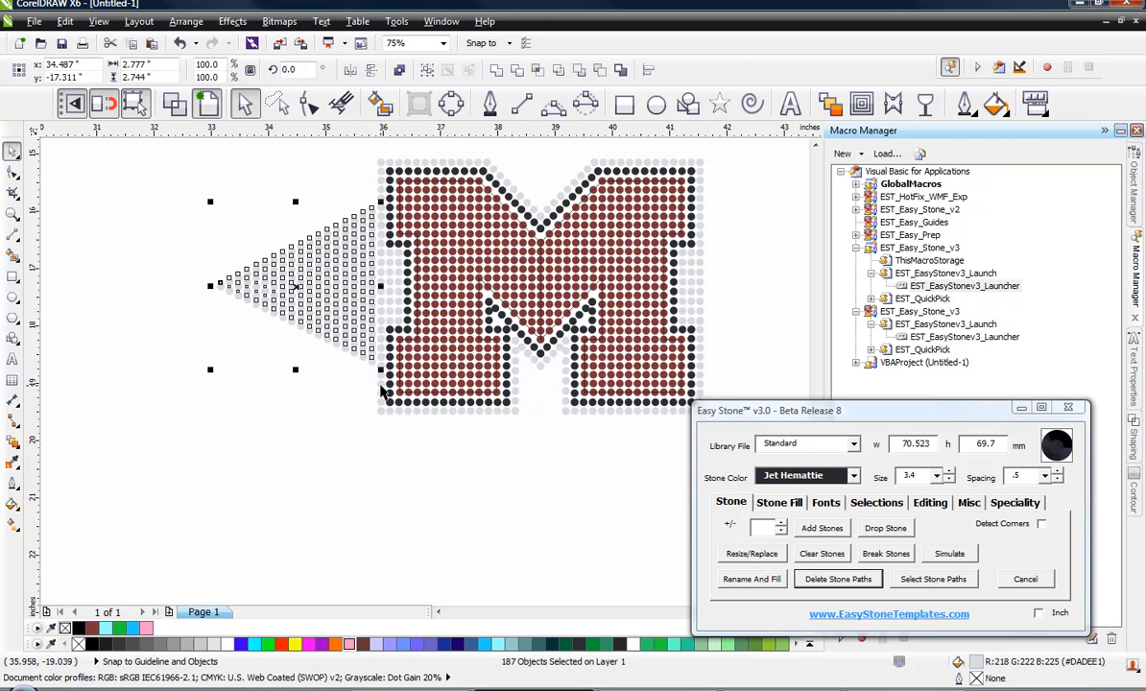
{"action": "left_click", "coordinate": [541, 370], "text": "shift"}
{"action": "left_click_drag", "start_coordinate": [209, 290], "coordinate": [535, 389]}
{"action": "scroll", "coordinate": [535, 389], "scroll_direction": "up", "scroll_amount": 2}
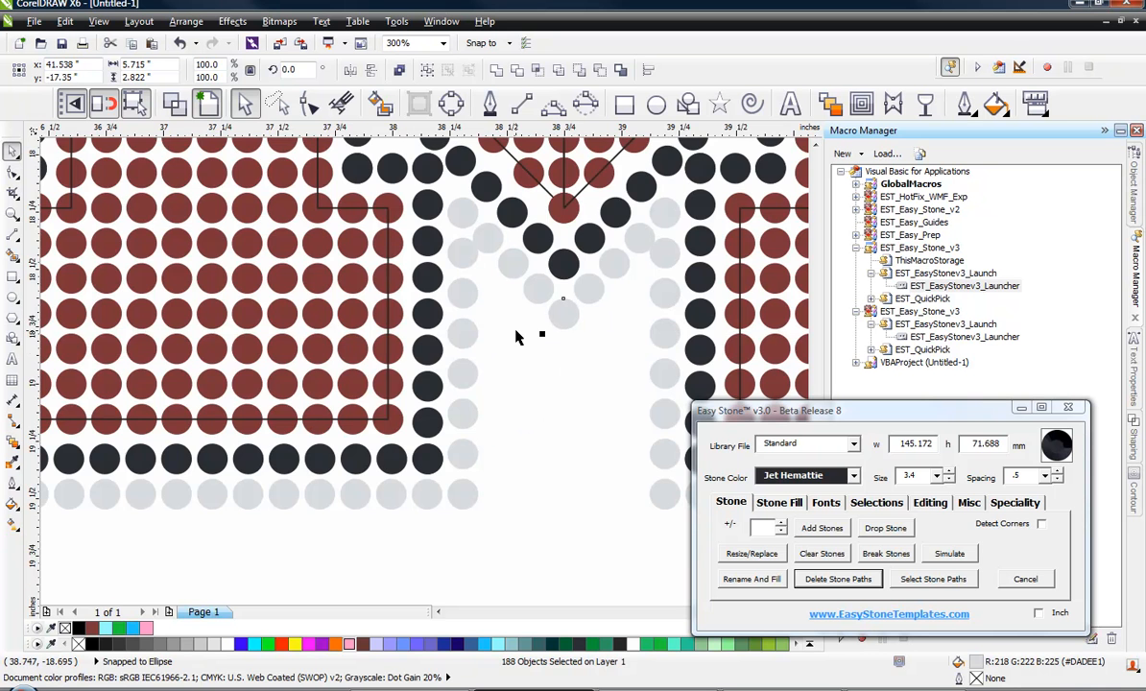
{"action": "scroll", "coordinate": [519, 330], "scroll_direction": "down", "scroll_amount": 4}
{"action": "left_click", "coordinate": [529, 396]}
{"action": "scroll", "coordinate": [532, 297], "scroll_direction": "up", "scroll_amount": 2}
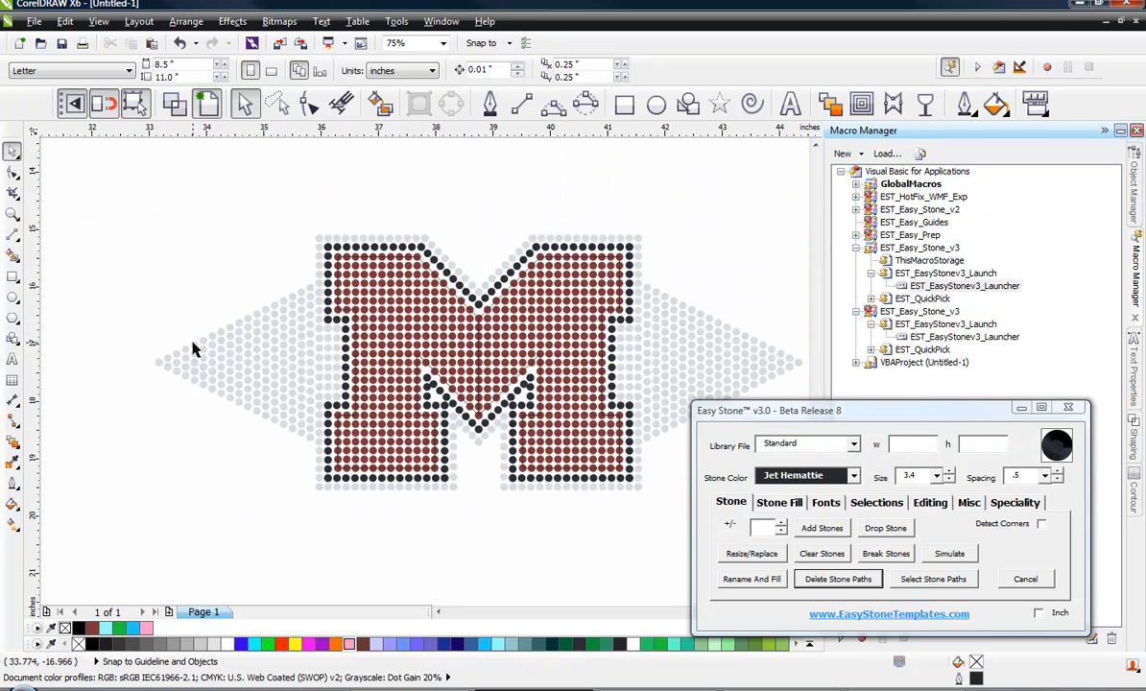
Select the third diagonal stone row from the left arrowhead's lower edge with Create Selection and recolour it Jet Hemattie
{"action": "scroll", "coordinate": [121, 380], "scroll_direction": "up", "scroll_amount": 1}
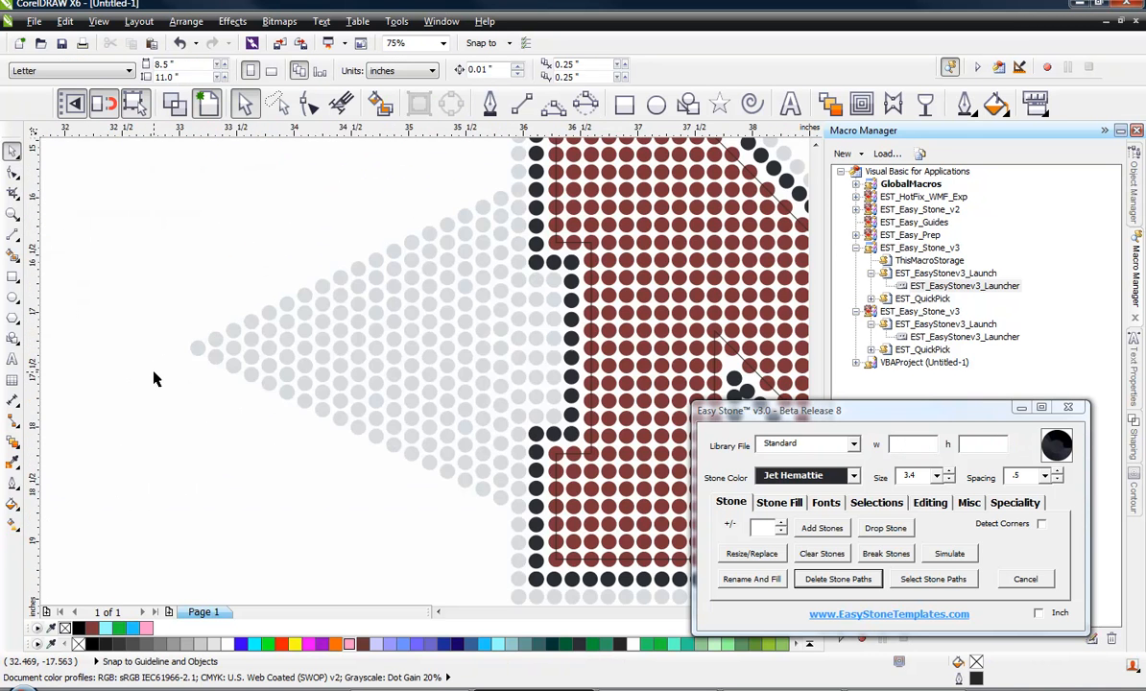
{"action": "left_click", "coordinate": [267, 355]}
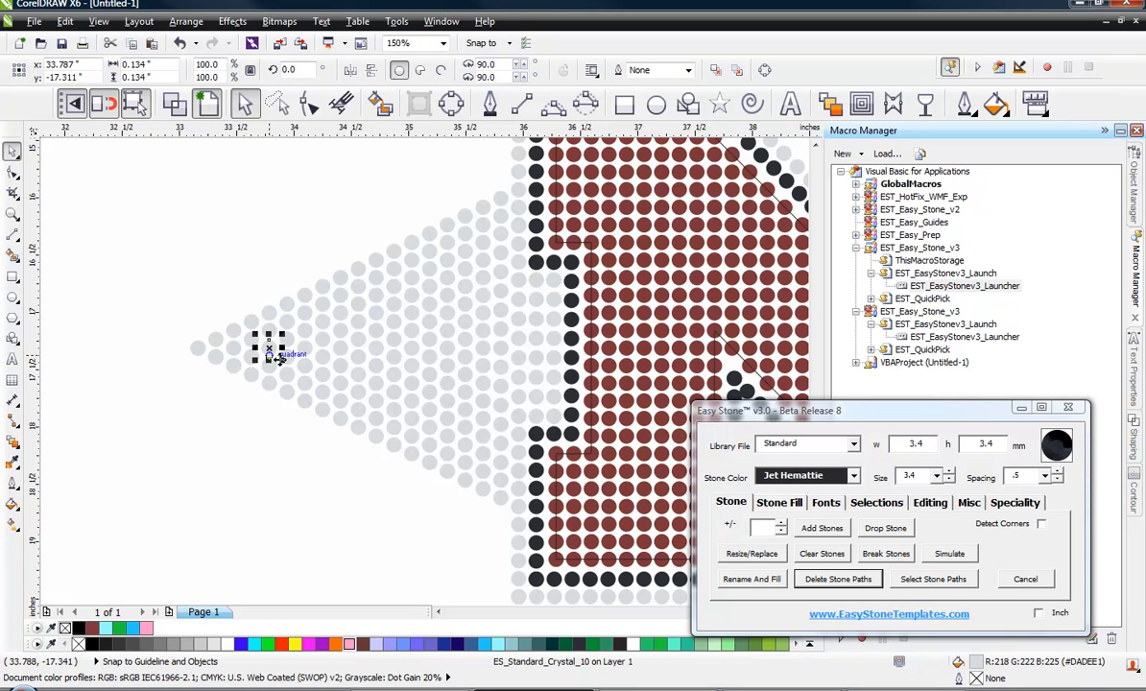
{"action": "left_click", "coordinate": [500, 454], "text": "shift"}
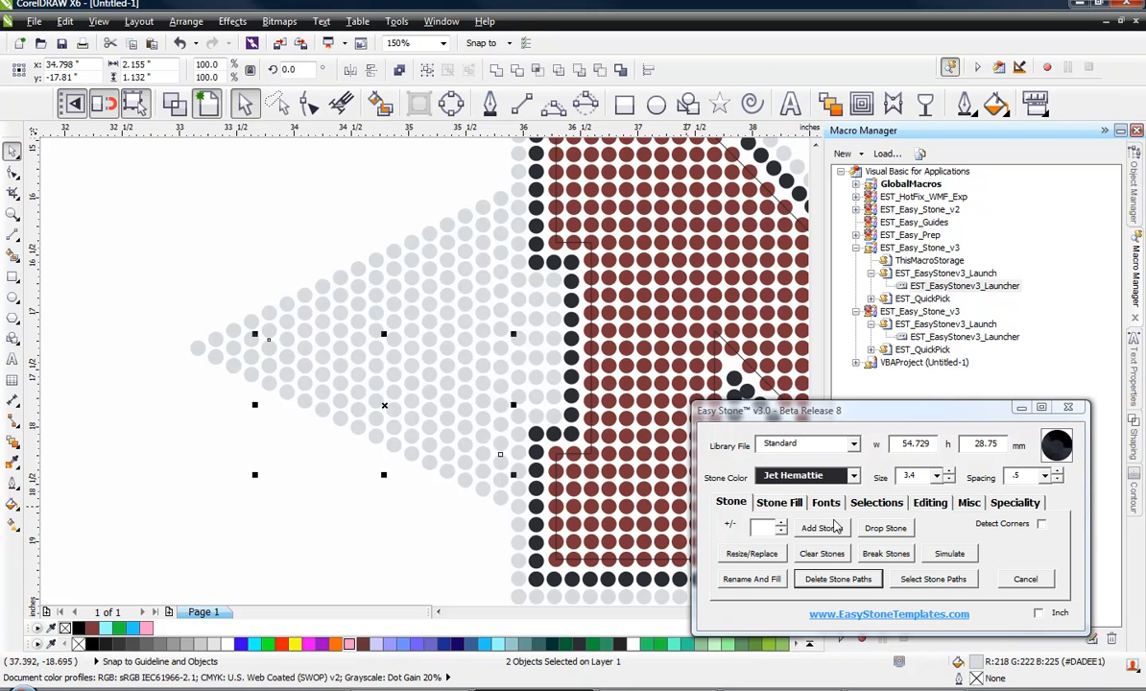
{"action": "left_click", "coordinate": [876, 503]}
{"action": "left_click", "coordinate": [815, 529]}
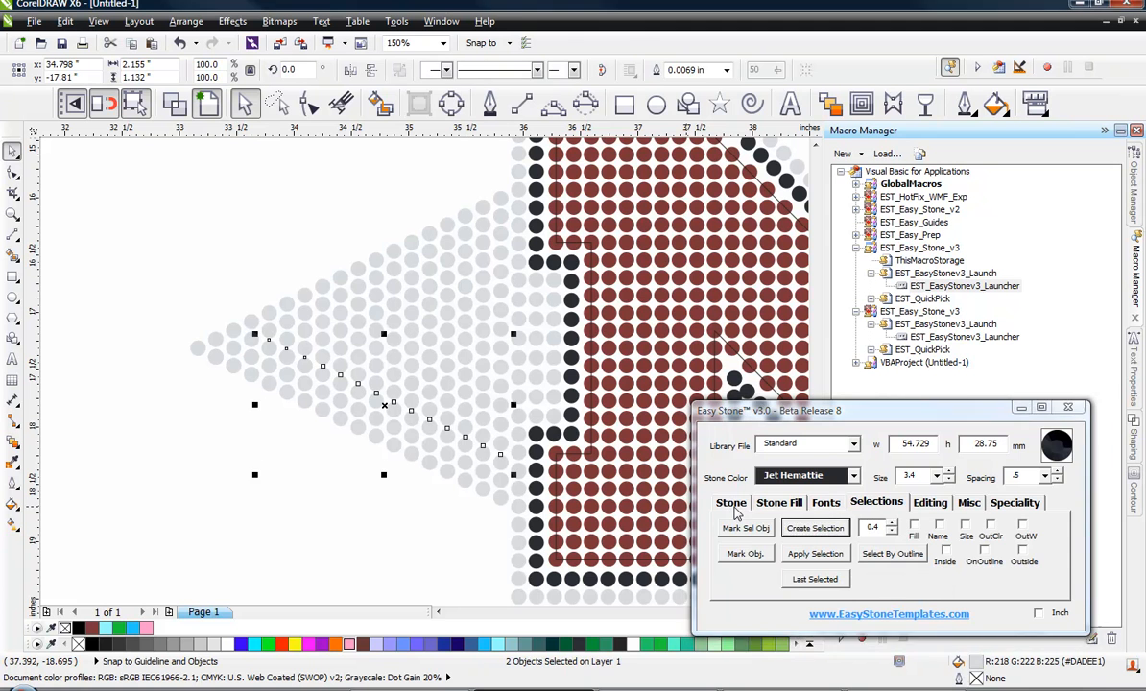
Select the third diagonal stone row from the left arrowhead's upper edge and rename and fill it as Jet Hemattie
{"action": "left_click", "coordinate": [269, 348]}
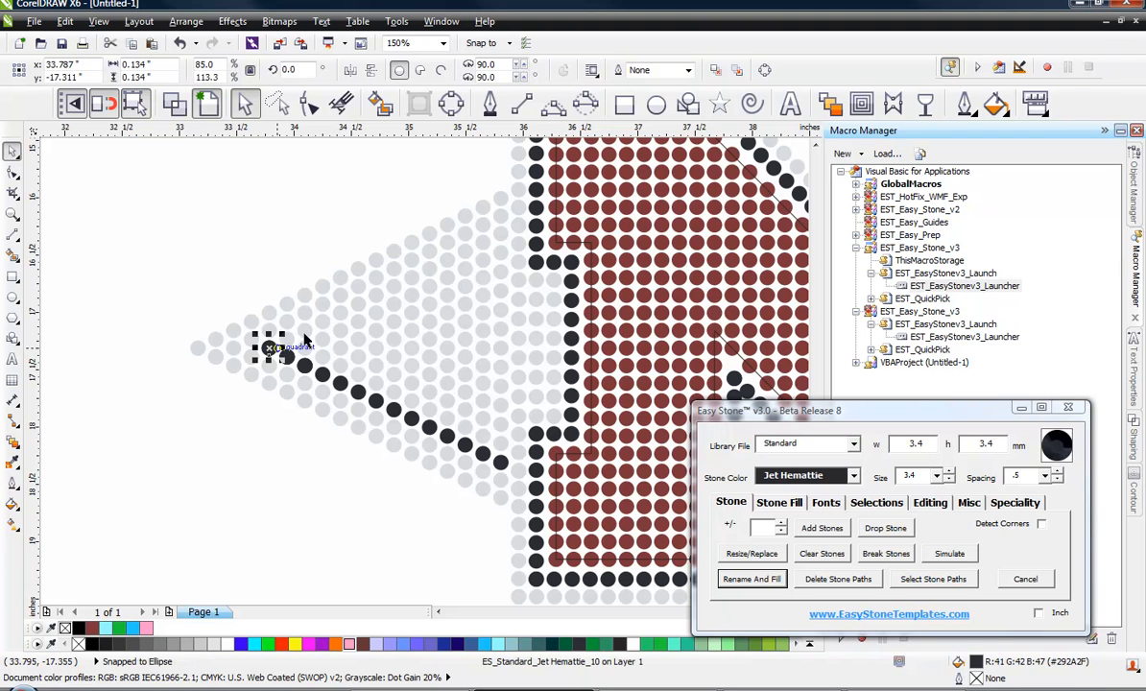
{"action": "left_click", "coordinate": [498, 230], "text": "shift"}
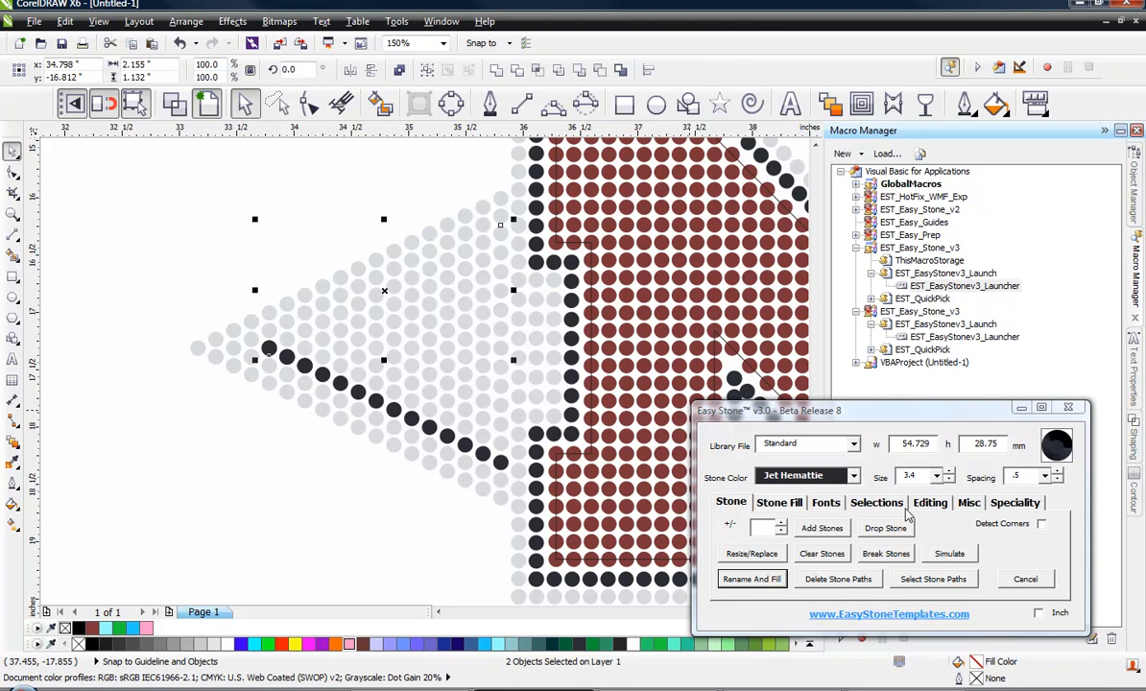
{"action": "left_click", "coordinate": [880, 505]}
{"action": "left_click", "coordinate": [816, 529]}
{"action": "left_click", "coordinate": [731, 507]}
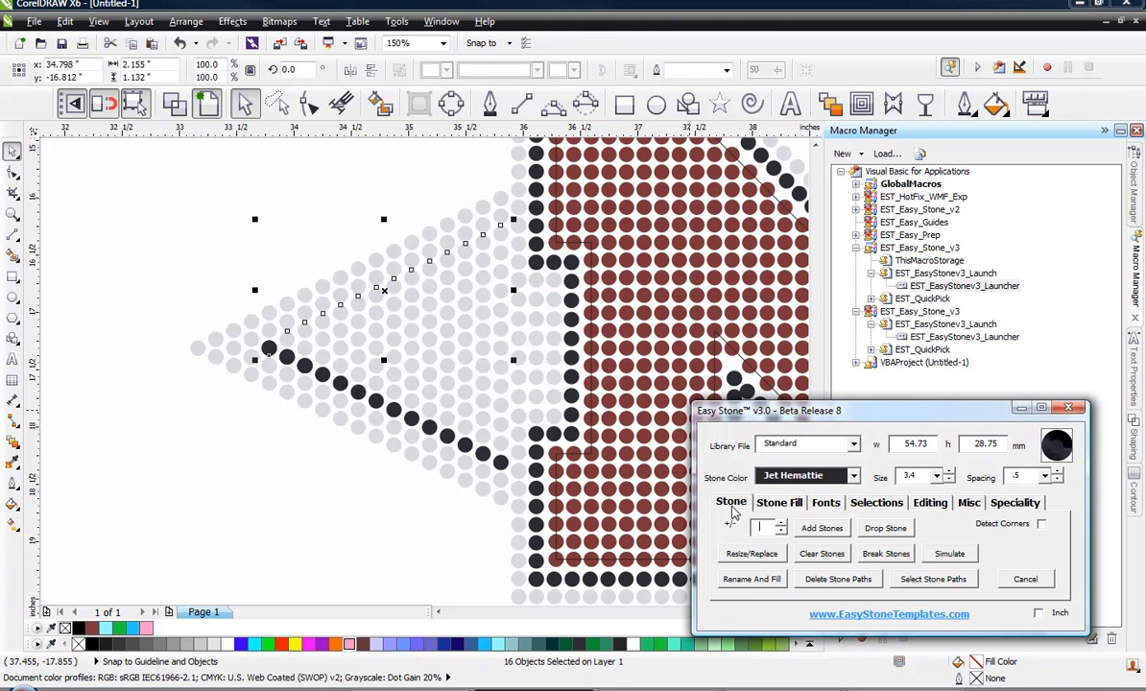
{"action": "left_click", "coordinate": [752, 585]}
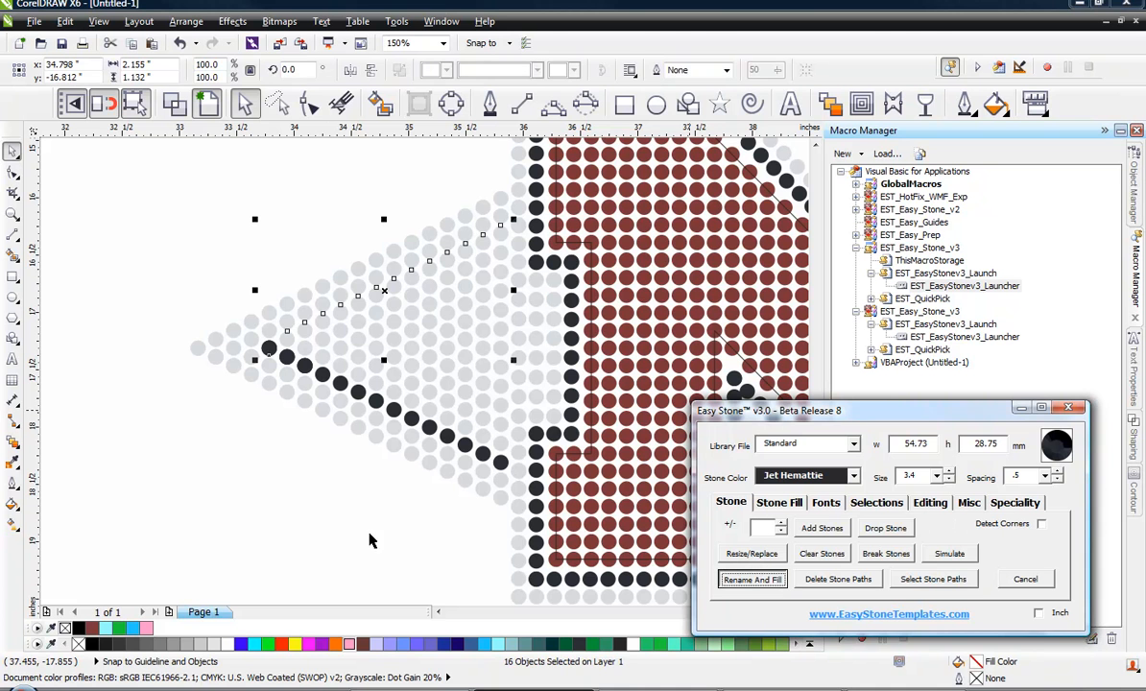
Recolour the adjacent inner diagonal row along the arrowhead's lower side to Jet Hemattie, doubling the dark line
{"action": "left_click", "coordinate": [505, 453], "text": "shift"}
{"action": "left_click", "coordinate": [876, 503]}
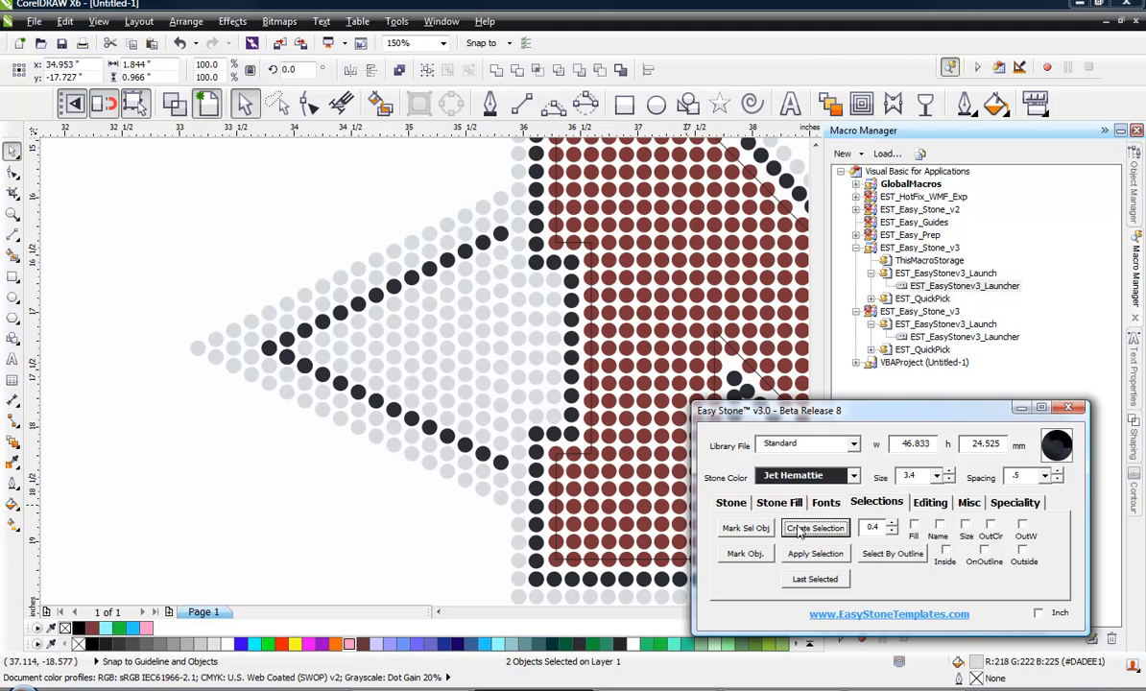
{"action": "left_click", "coordinate": [818, 529]}
{"action": "left_click", "coordinate": [732, 505]}
{"action": "left_click", "coordinate": [752, 579]}
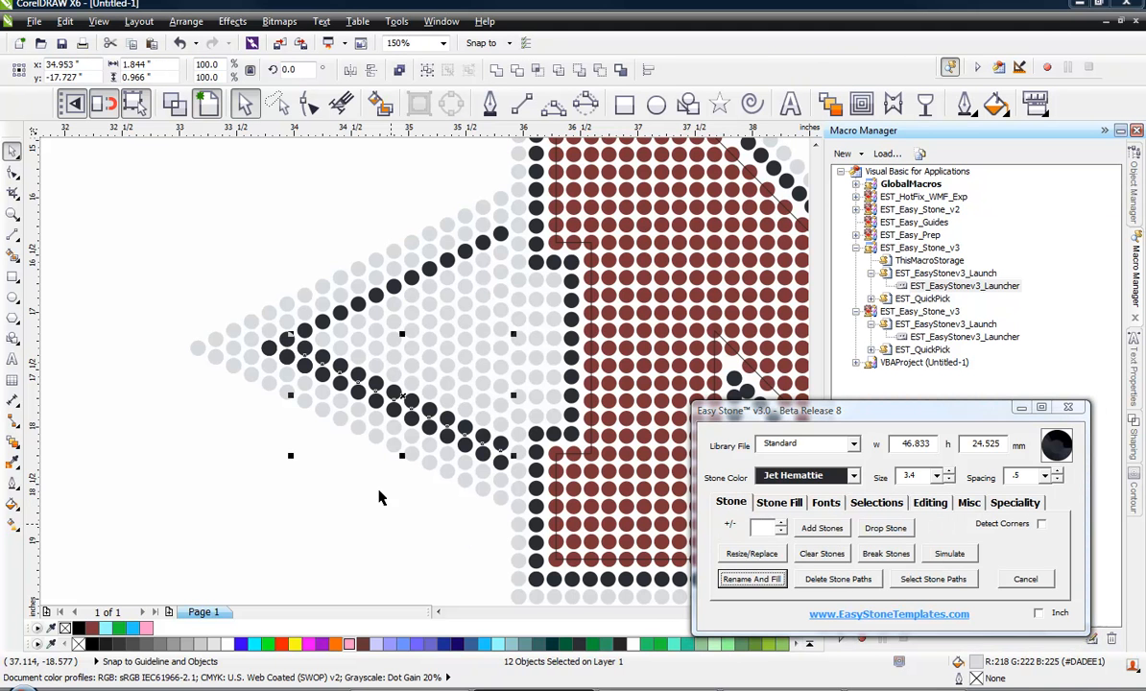
Recolour the adjacent inner diagonal row along the arrowhead's upper side to Jet Hemattie, doubling that dark line
{"action": "left_click", "coordinate": [501, 236], "text": "shift"}
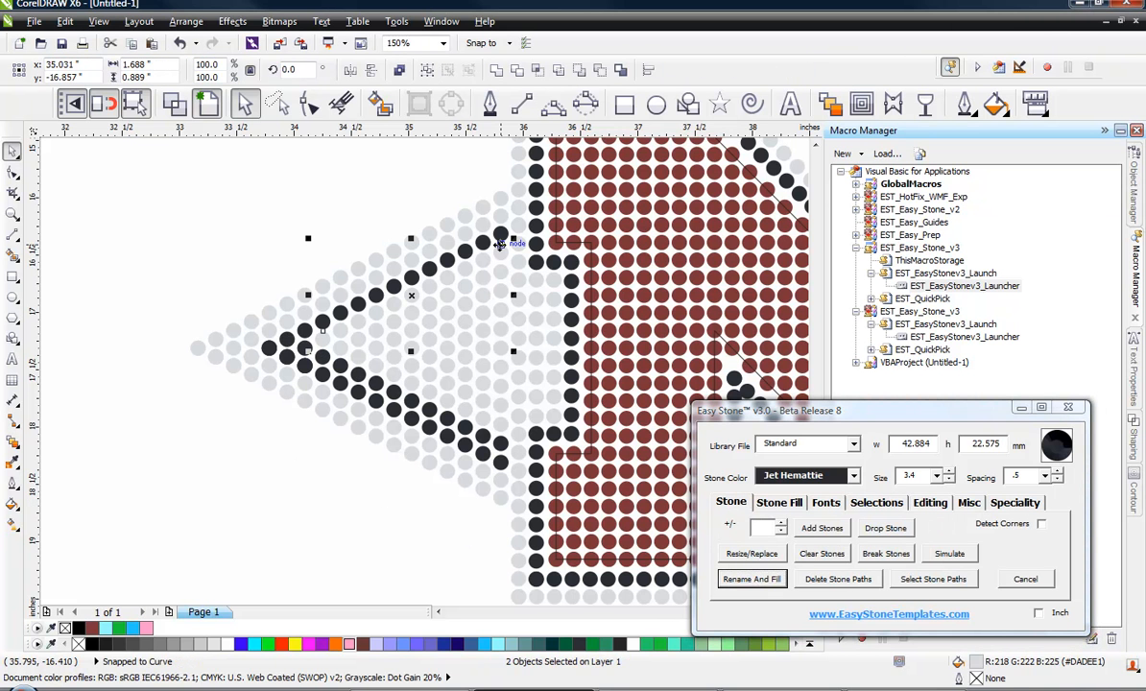
{"action": "left_click", "coordinate": [876, 503]}
{"action": "left_click", "coordinate": [816, 531]}
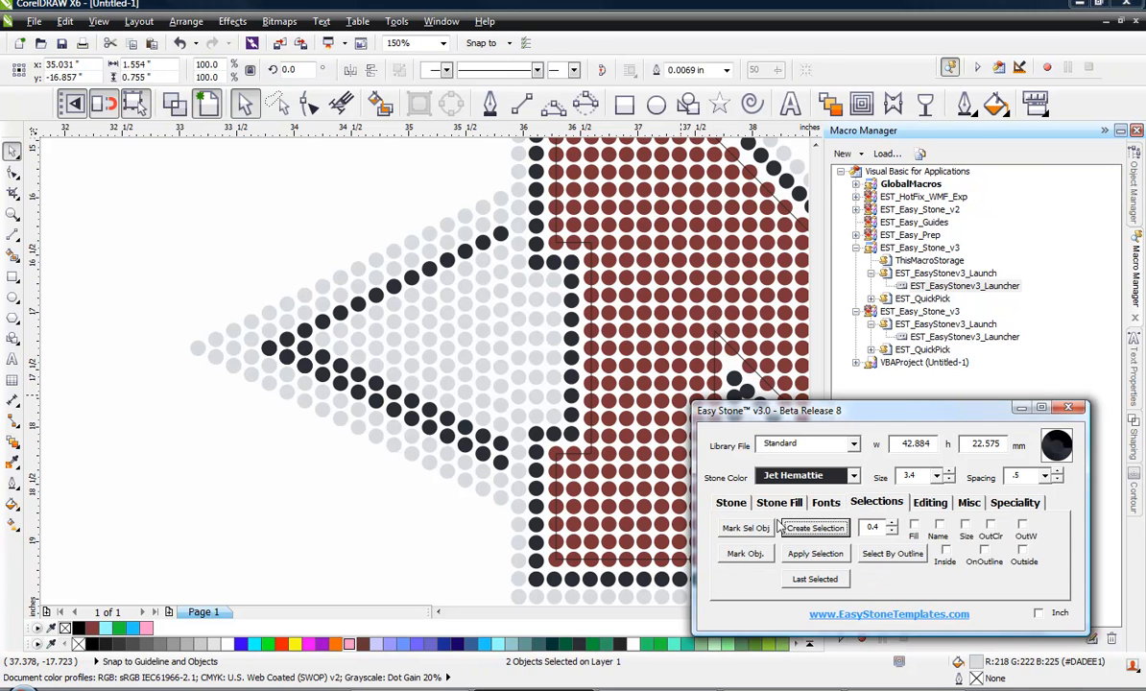
{"action": "left_click", "coordinate": [731, 503]}
{"action": "left_click", "coordinate": [752, 579]}
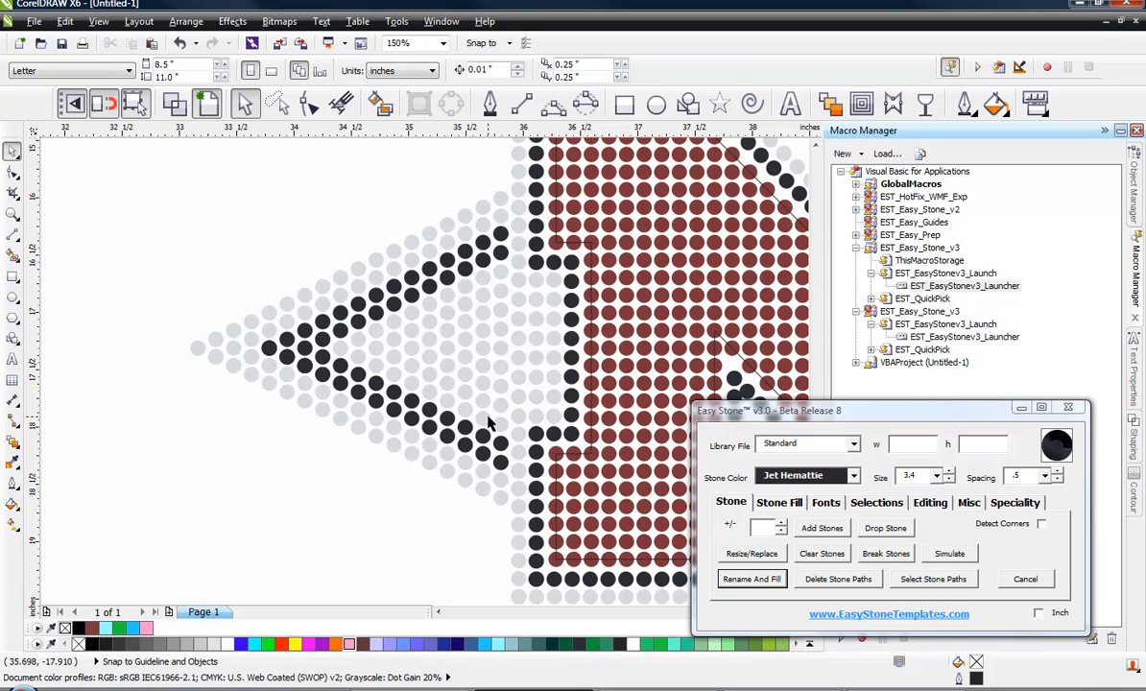
{"action": "scroll", "coordinate": [497, 423], "scroll_direction": "up", "scroll_amount": 2}
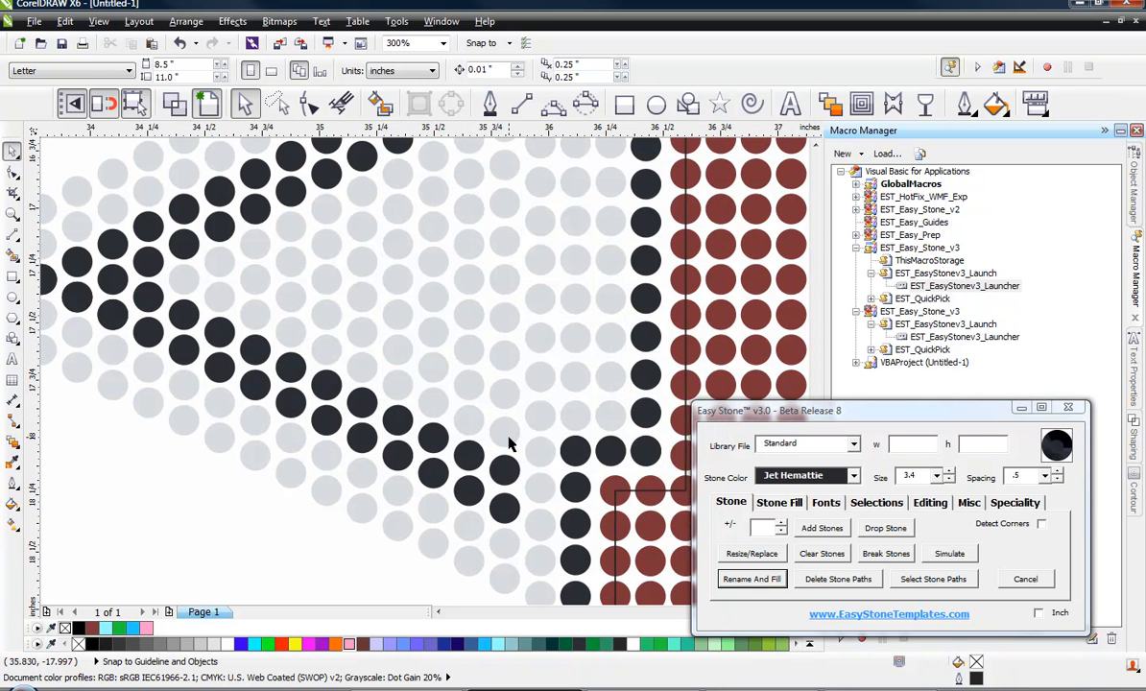
Recolour the four crystal stones directly above the right end of the left arrowhead's lower dark line to Jet Hemattie
{"action": "left_click", "coordinate": [508, 437]}
{"action": "left_click", "coordinate": [507, 394], "text": "shift"}
{"action": "left_click", "coordinate": [509, 359], "text": "shift"}
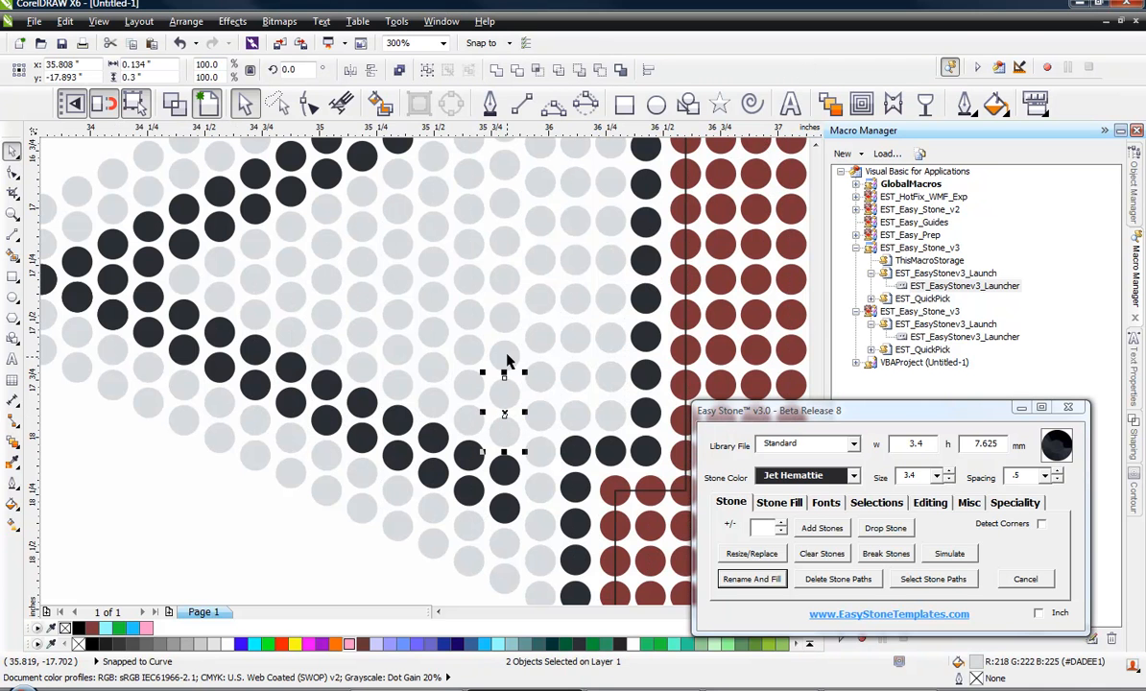
{"action": "left_click", "coordinate": [504, 299], "text": "shift"}
{"action": "left_click", "coordinate": [781, 582]}
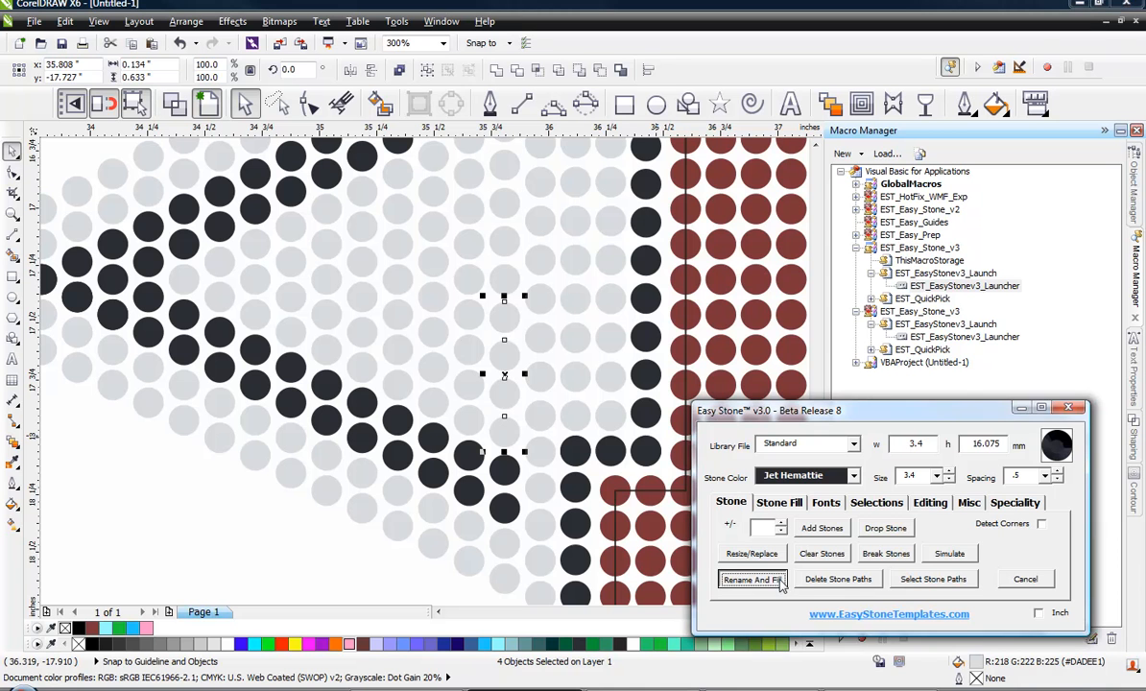
{"action": "left_click", "coordinate": [391, 566]}
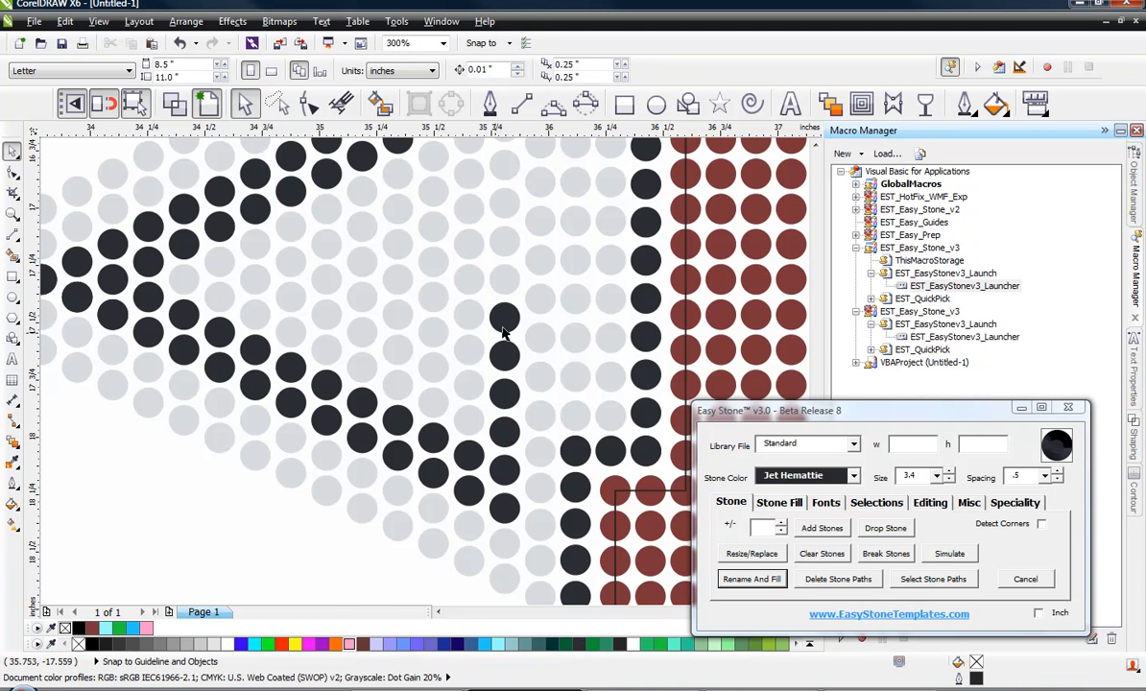
Align the crystal stone left of the new dark column's top stone level with that top stone
{"action": "scroll", "coordinate": [487, 324], "scroll_direction": "up", "scroll_amount": 2}
{"action": "left_click", "coordinate": [449, 327]}
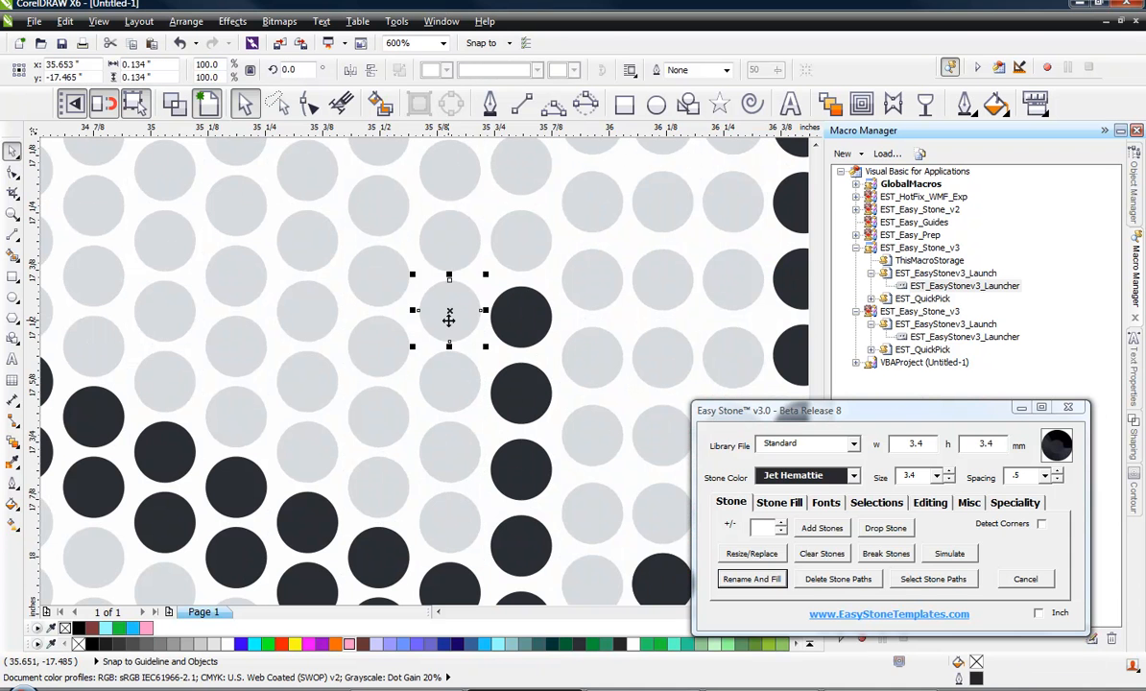
{"action": "left_click", "coordinate": [519, 329], "text": "shift"}
{"action": "key", "text": "e"}
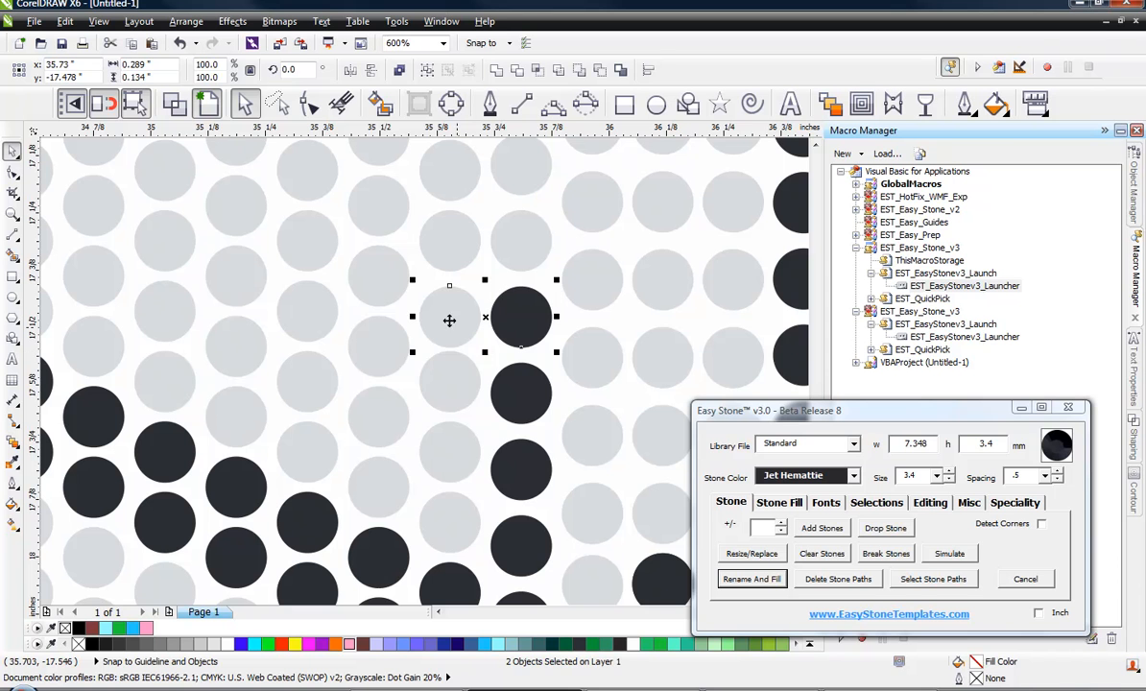
Space the aligned stone and the three crystal stones below it evenly, and recolour all four as Jet Hemattie
{"action": "left_click", "coordinate": [417, 372]}
{"action": "left_click", "coordinate": [445, 324]}
{"action": "left_click", "coordinate": [442, 389], "text": "shift"}
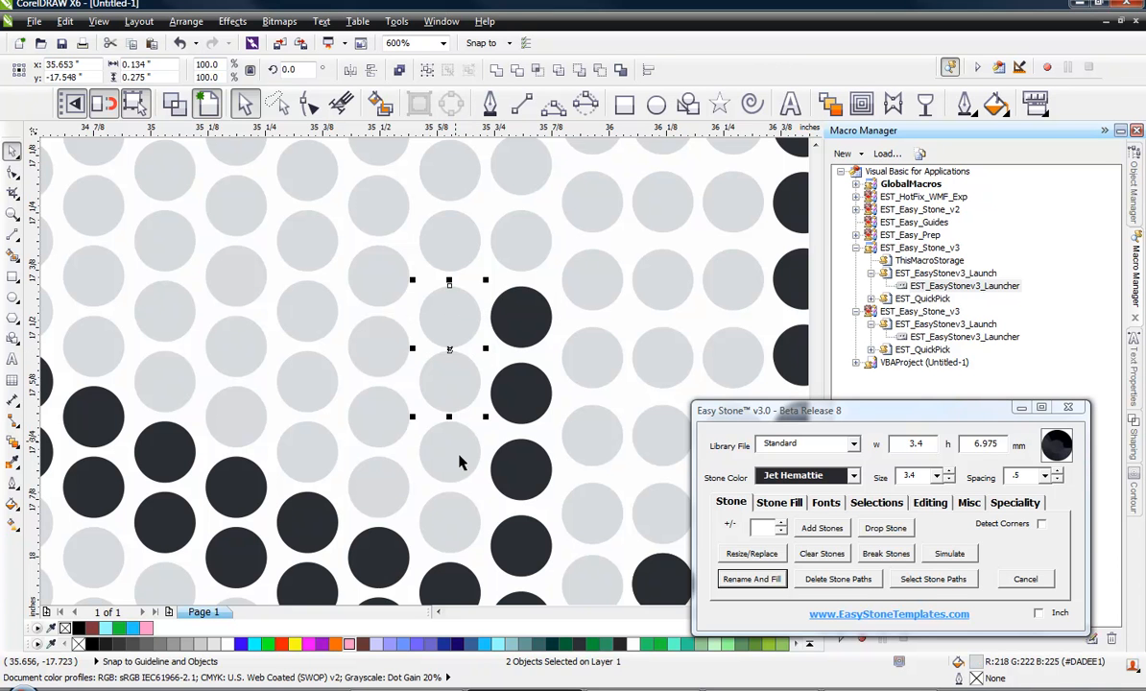
{"action": "left_click", "coordinate": [462, 461], "text": "shift"}
{"action": "left_click", "coordinate": [460, 528], "text": "shift"}
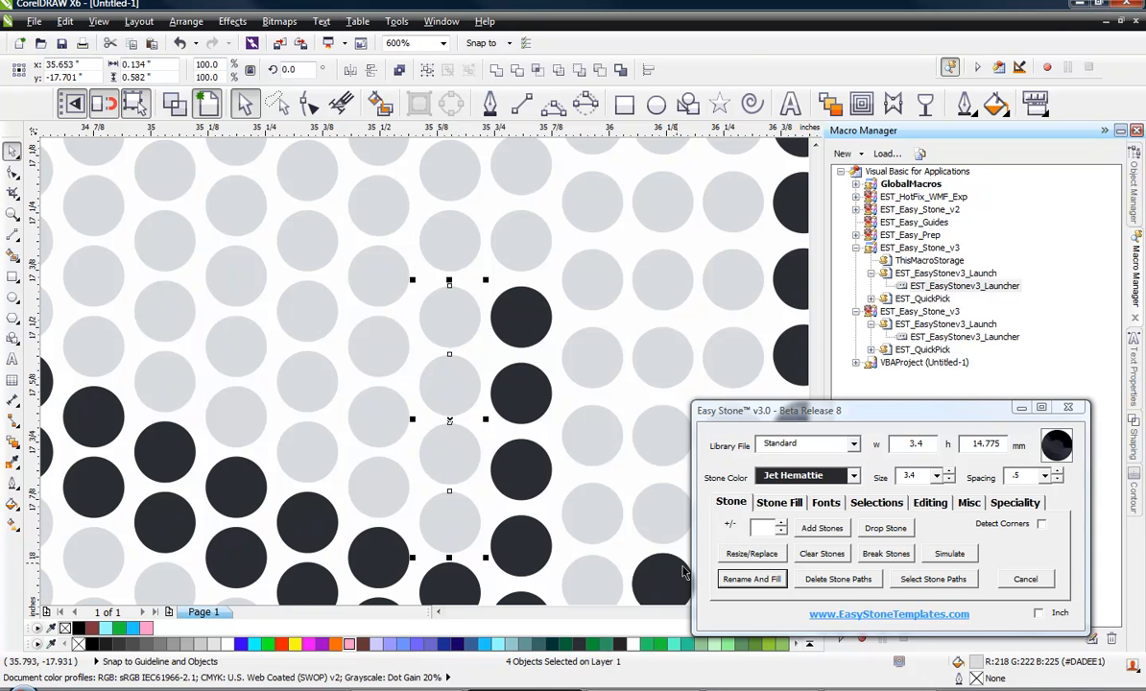
{"action": "left_click", "coordinate": [733, 579]}
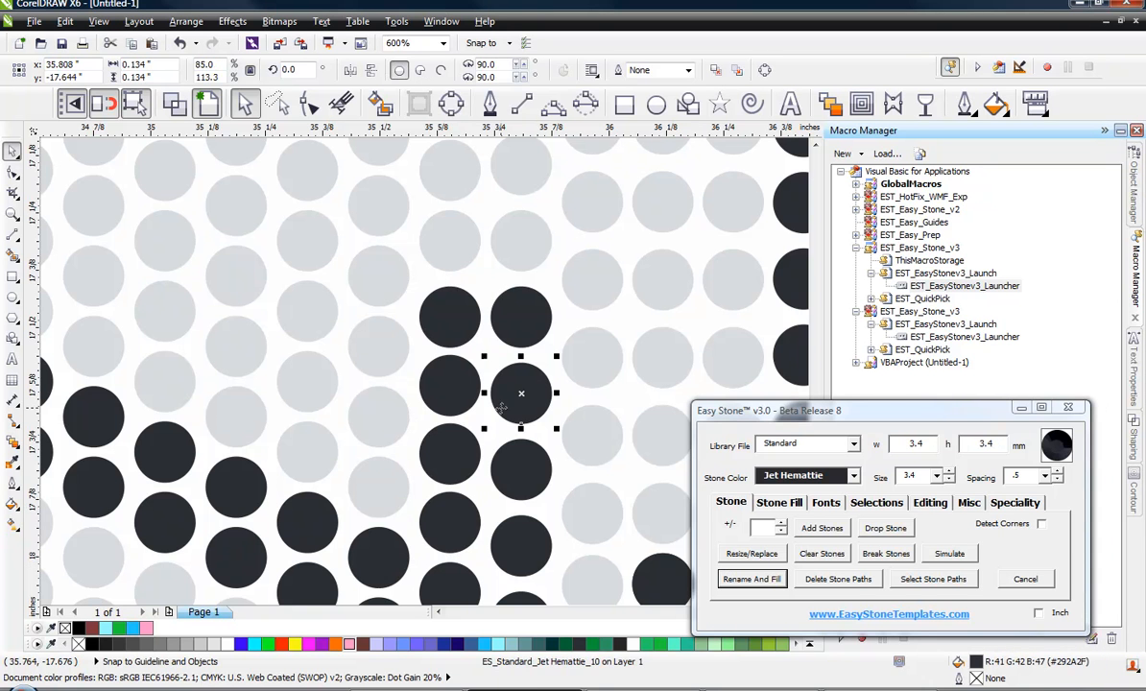
Duplicate the top two stones of the second dark column twice to the left with a Stone Fill offset of 3.9
{"action": "left_click", "coordinate": [445, 331]}
{"action": "left_click", "coordinate": [449, 384], "text": "shift"}
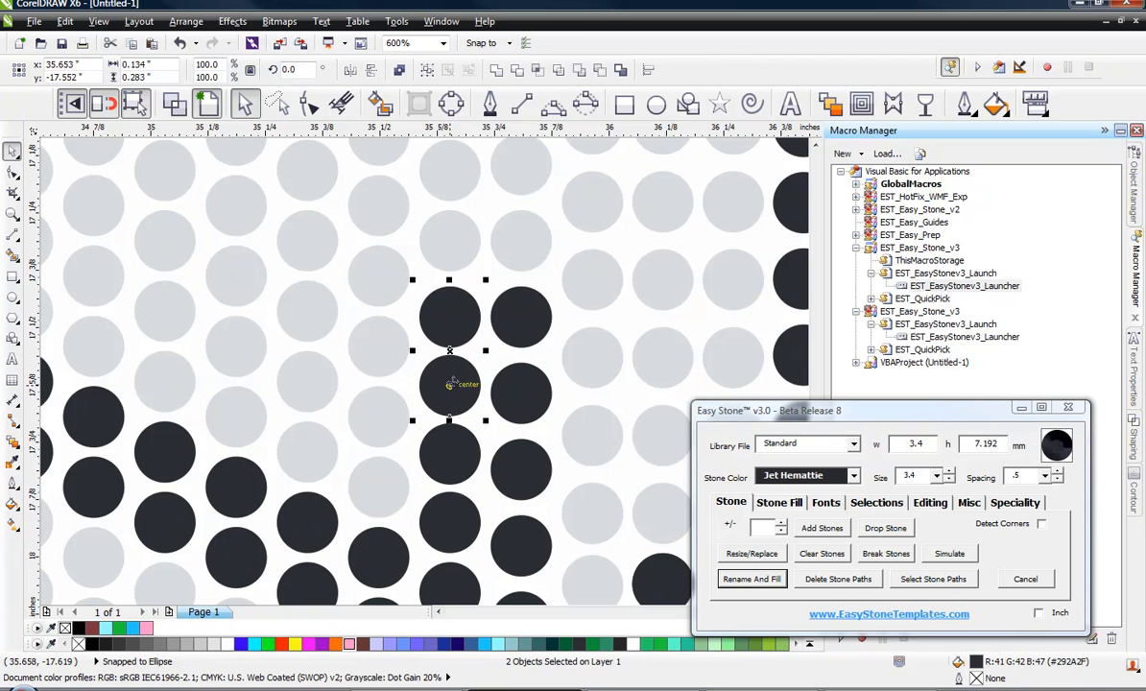
{"action": "left_click", "coordinate": [774, 503]}
{"action": "left_click", "coordinate": [801, 563]}
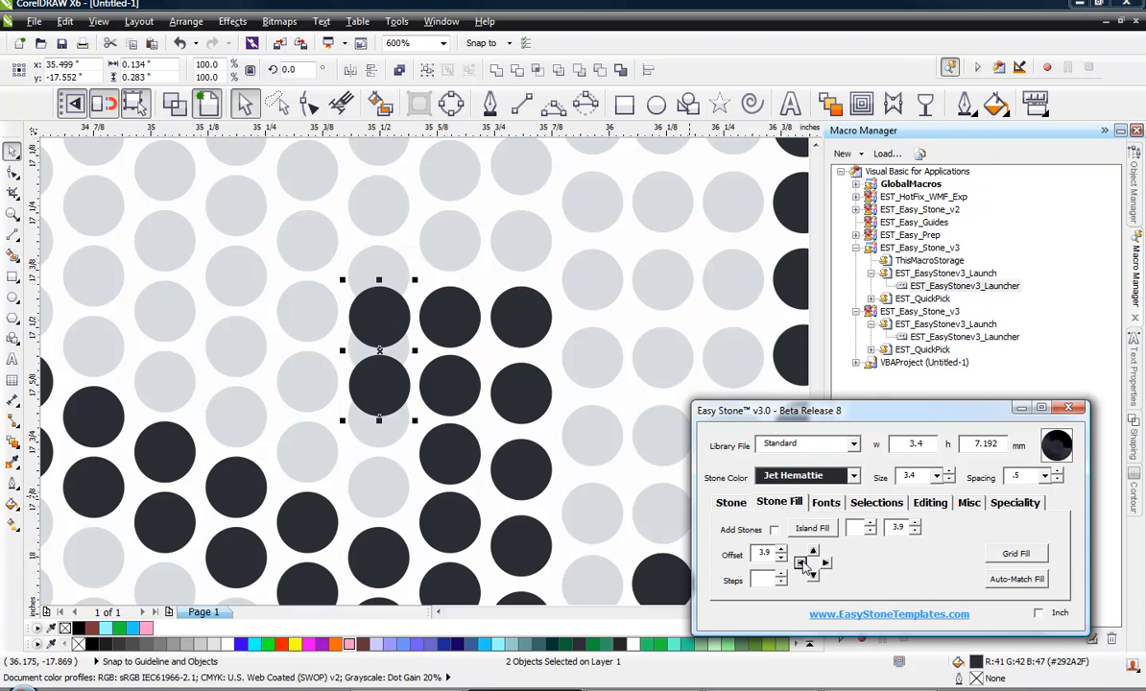
{"action": "left_click", "coordinate": [802, 565]}
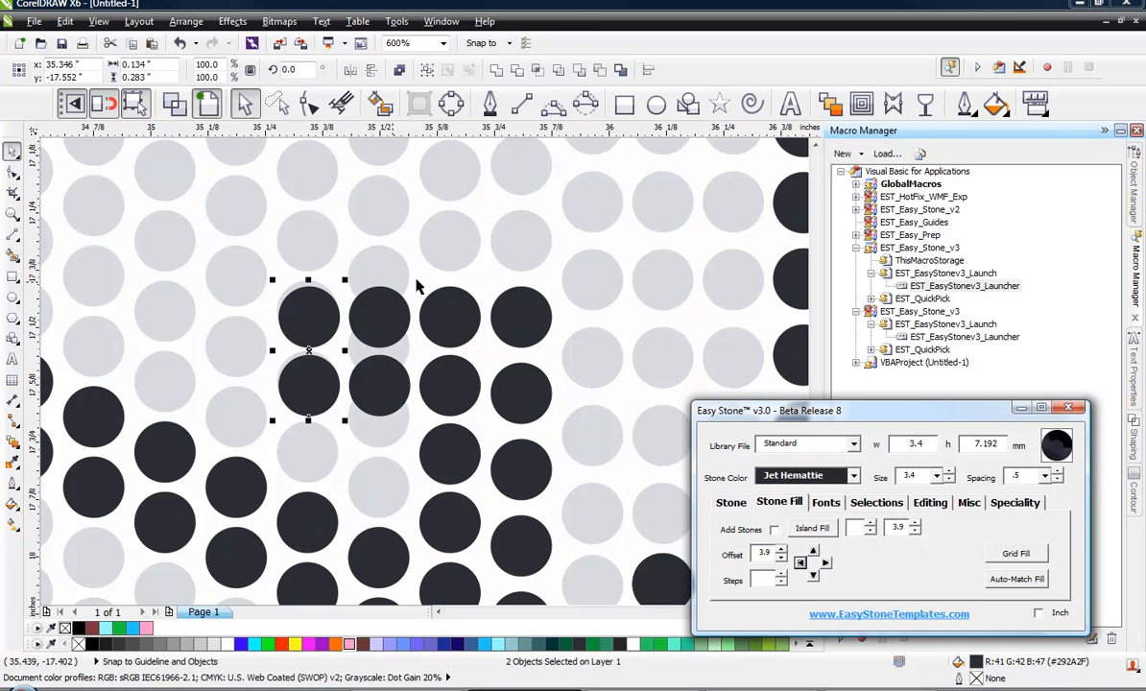
Delete the overlapping crystal stone below the first copied pair and centre the remaining crystal stone between the dark stones above and below
{"action": "left_click", "coordinate": [448, 313]}
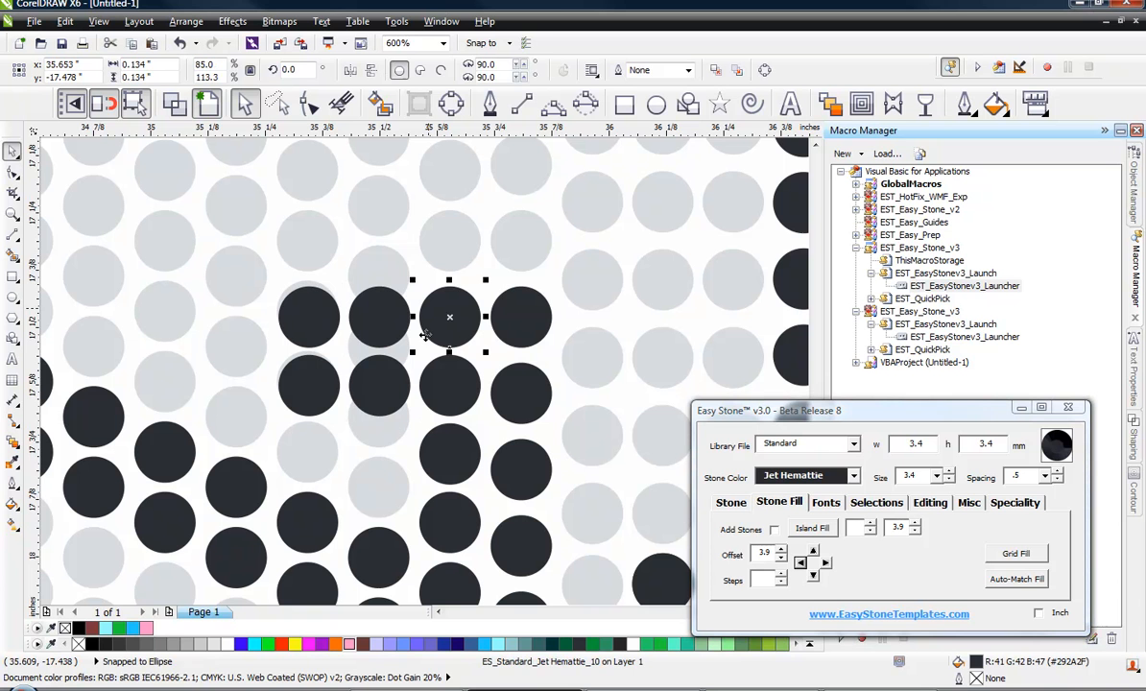
{"action": "left_click", "coordinate": [391, 429]}
{"action": "key", "text": "Delete"}
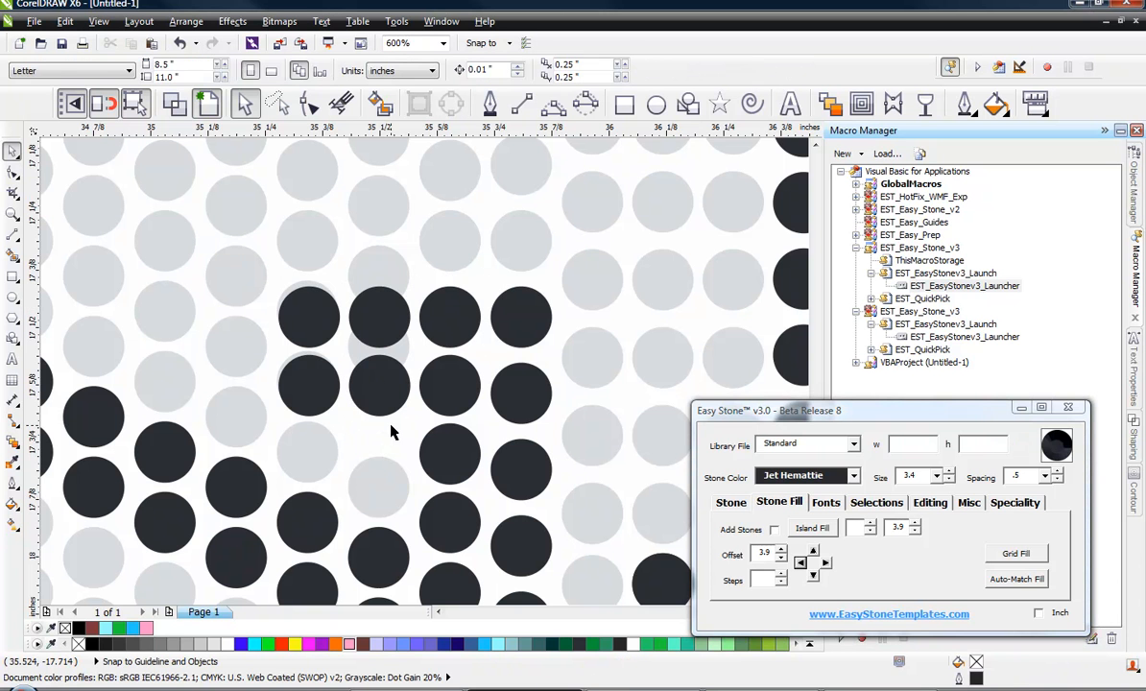
{"action": "left_click", "coordinate": [370, 401]}
{"action": "left_click", "coordinate": [388, 493], "text": "shift"}
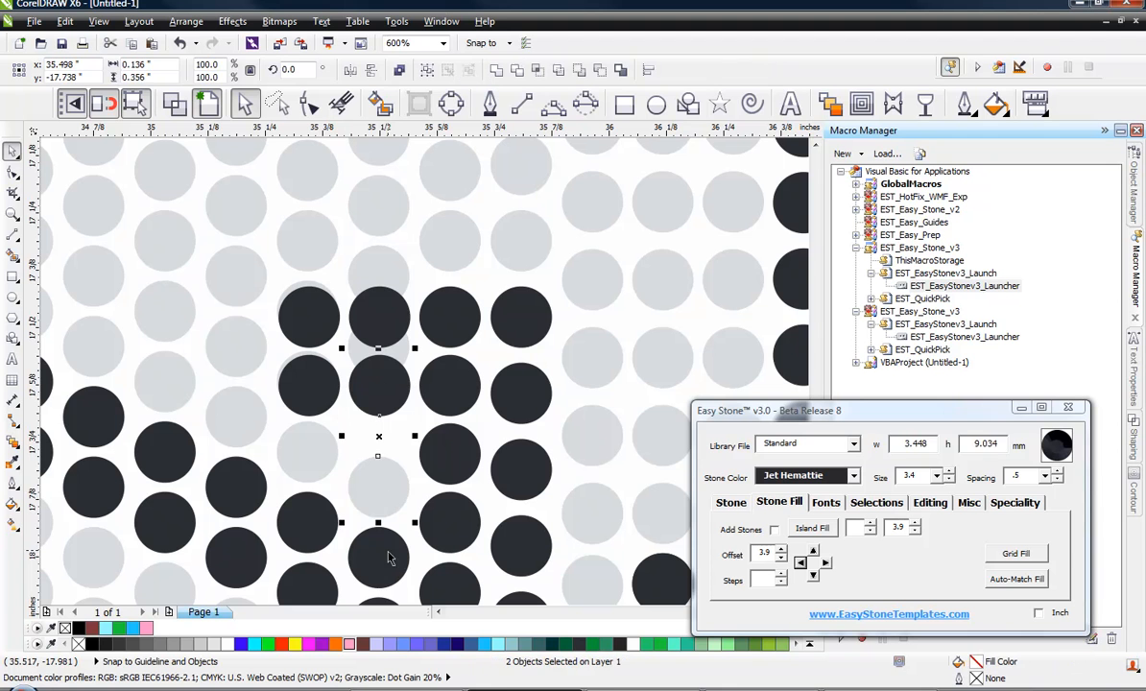
{"action": "left_click", "coordinate": [388, 552], "text": "shift"}
{"action": "key", "text": "shift+a"}
Delete the crystal stones lying behind the two copied pairs of Jet Hemattie stones
{"action": "left_click", "coordinate": [327, 400]}
{"action": "left_click", "coordinate": [304, 428], "text": "shift"}
{"action": "left_click", "coordinate": [307, 523], "text": "shift"}
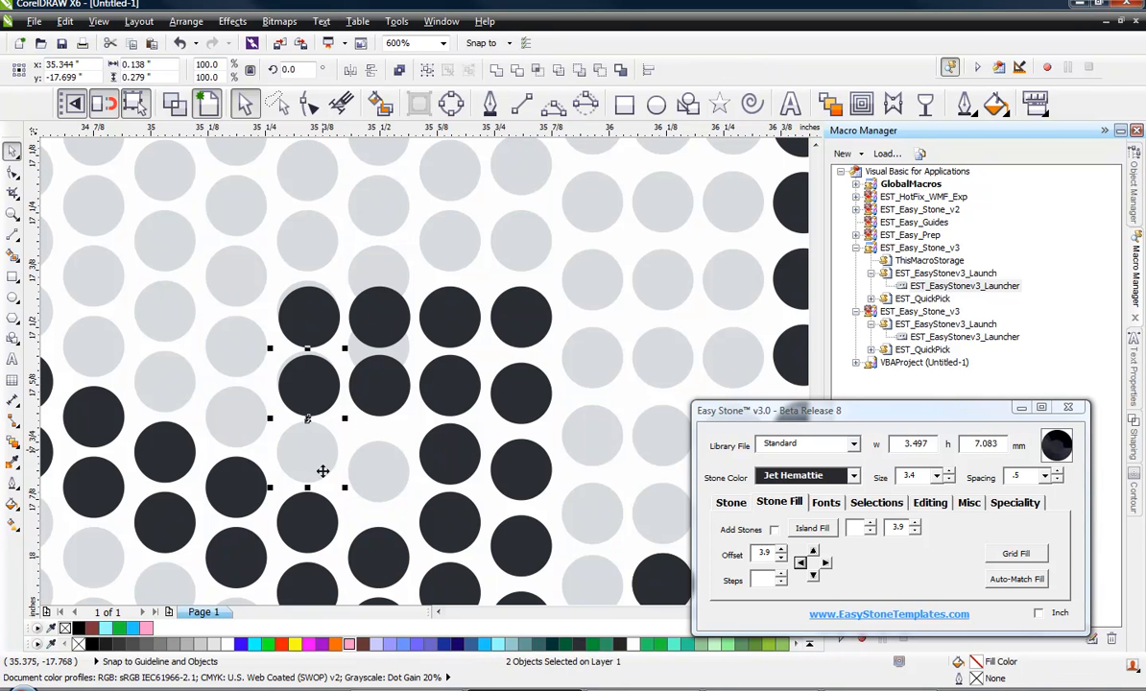
{"action": "left_click", "coordinate": [338, 429]}
{"action": "scroll", "coordinate": [287, 379], "scroll_direction": "up", "scroll_amount": 1}
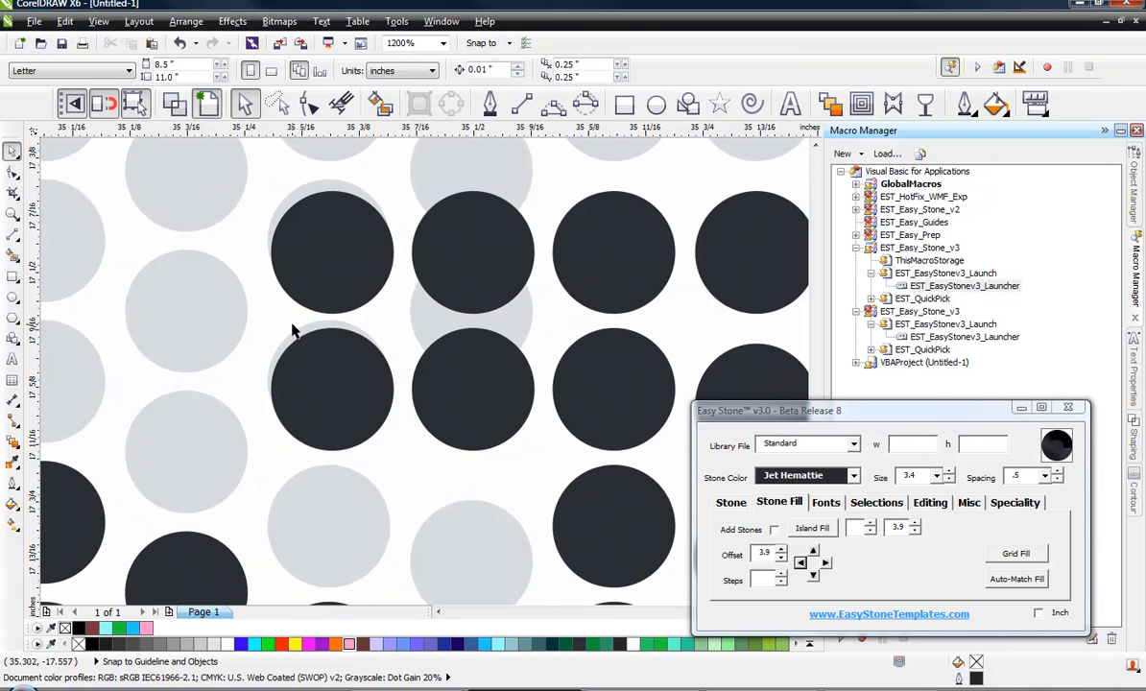
{"action": "left_click", "coordinate": [290, 340]}
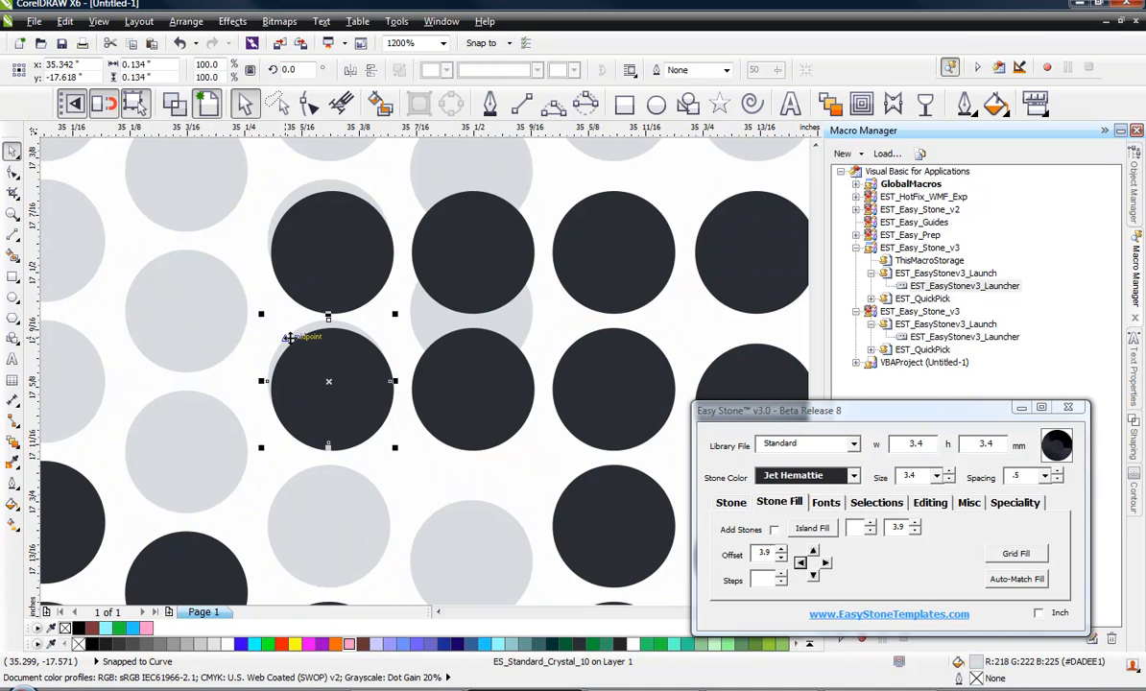
{"action": "left_click", "coordinate": [289, 335]}
{"action": "left_click", "coordinate": [302, 186]}
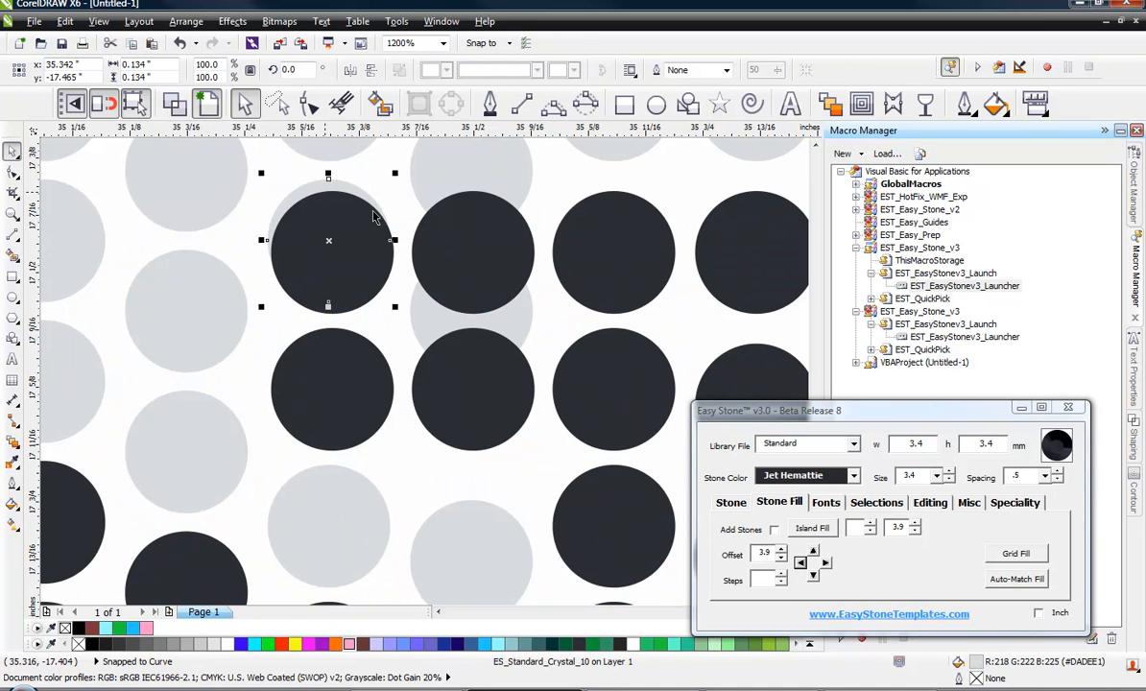
{"action": "left_click", "coordinate": [424, 310]}
{"action": "left_click", "coordinate": [389, 371]}
{"action": "scroll", "coordinate": [374, 215], "scroll_direction": "down", "scroll_amount": 1}
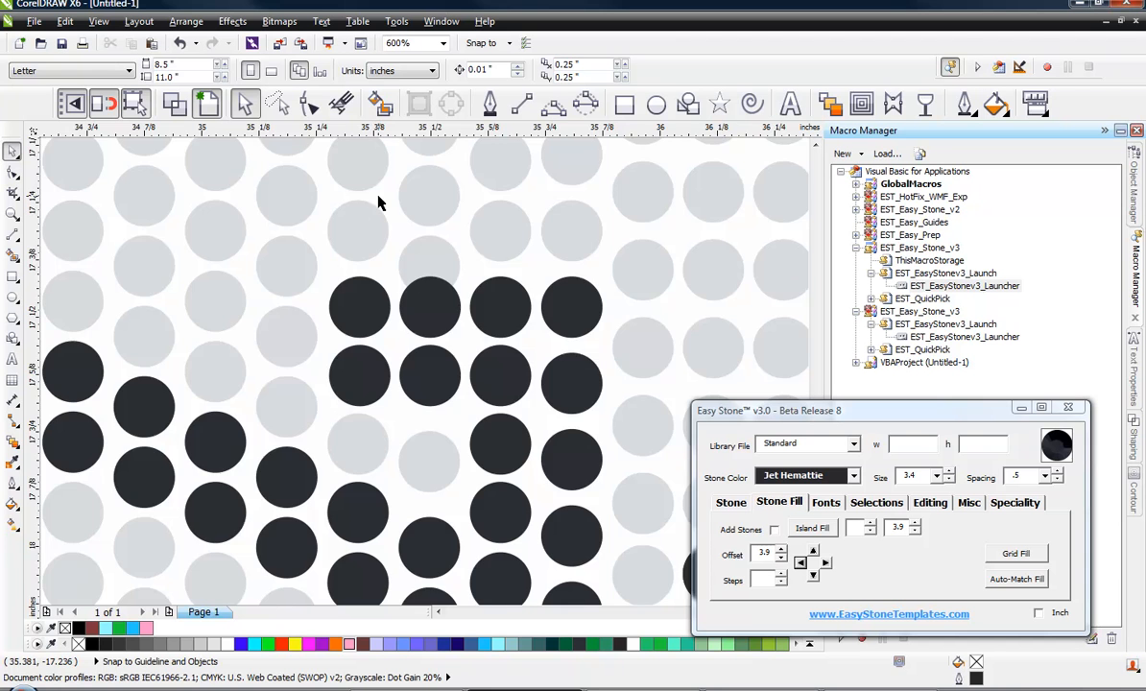
Align the crystal stone overlapping the top of the first copied pair level with the crystal stone to its right
{"action": "scroll", "coordinate": [380, 203], "scroll_direction": "up", "scroll_amount": 1}
{"action": "scroll", "coordinate": [483, 309], "scroll_direction": "down", "scroll_amount": 1}
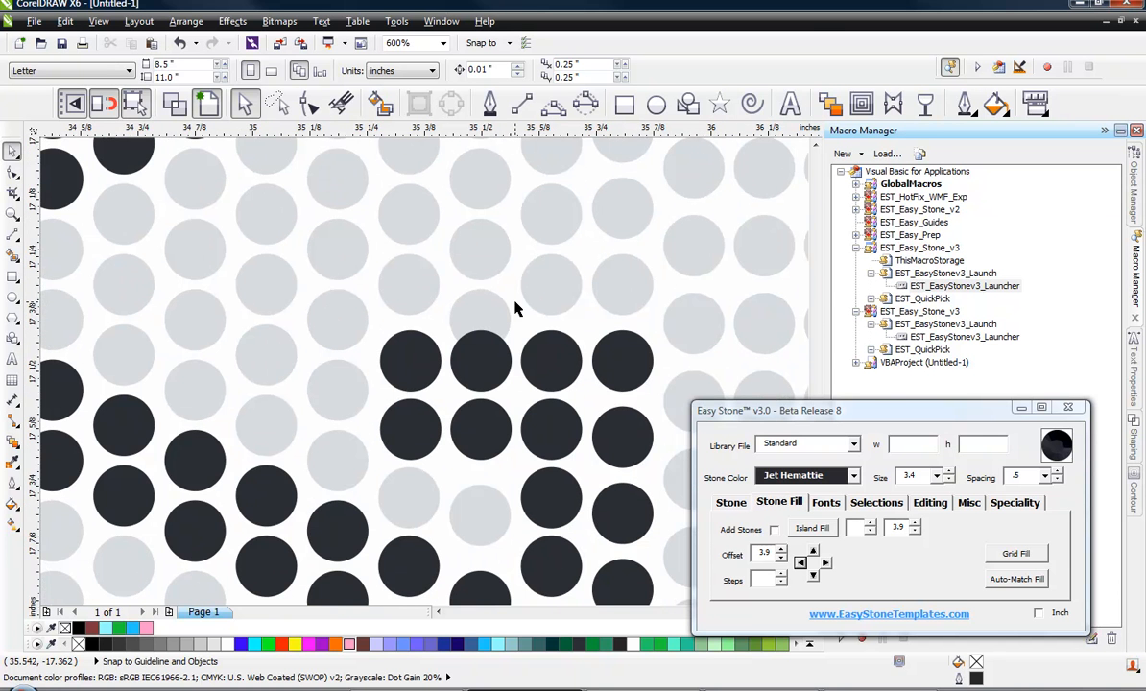
{"action": "left_click", "coordinate": [496, 306]}
{"action": "left_click", "coordinate": [540, 293], "text": "shift"}
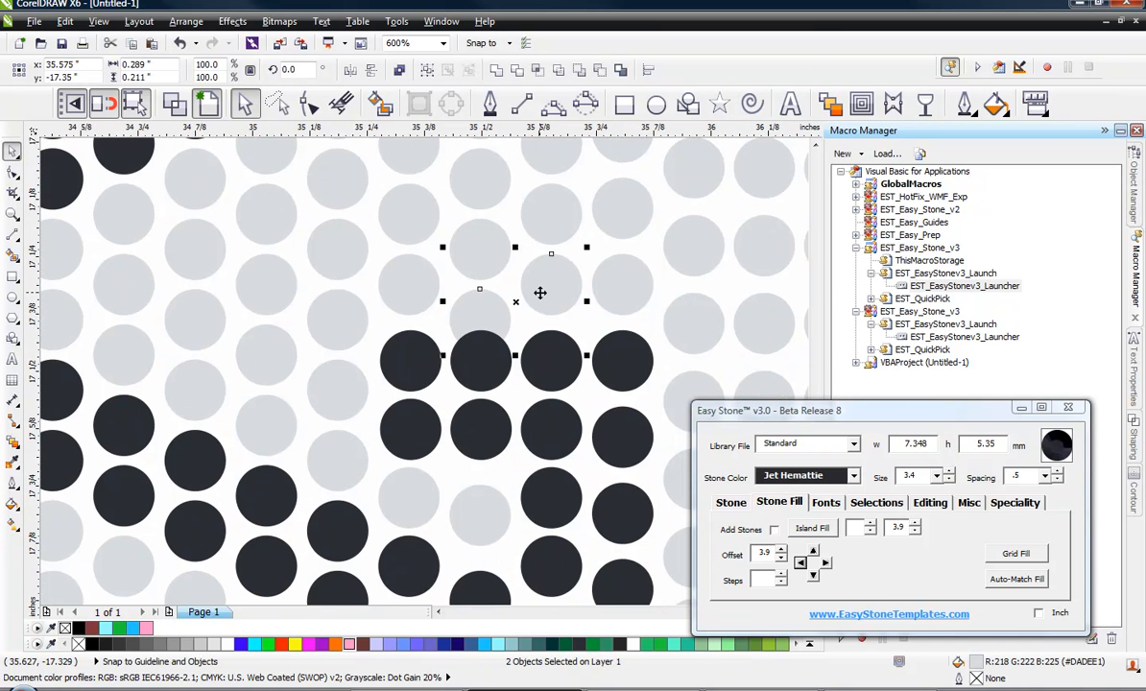
{"action": "left_click", "coordinate": [497, 328]}
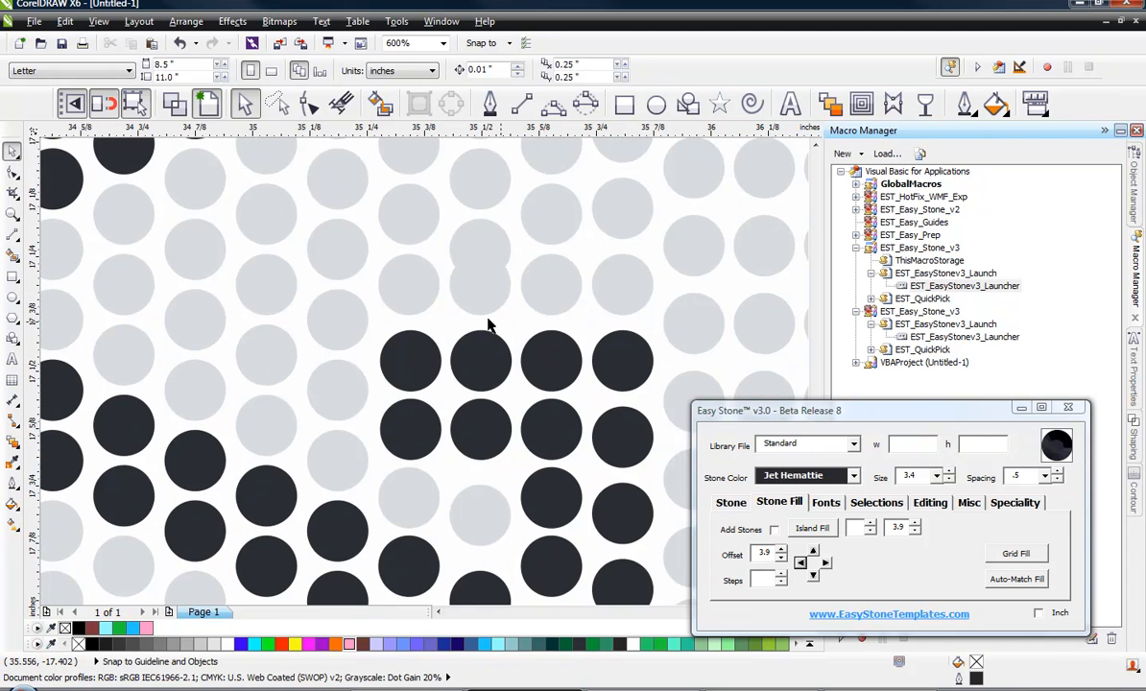
Gather the crystal column above the first copied pair with Create Selection and delete its surplus stone near the top
{"action": "scroll", "coordinate": [464, 336], "scroll_direction": "down", "scroll_amount": 2}
{"action": "scroll", "coordinate": [463, 286], "scroll_direction": "up", "scroll_amount": 1}
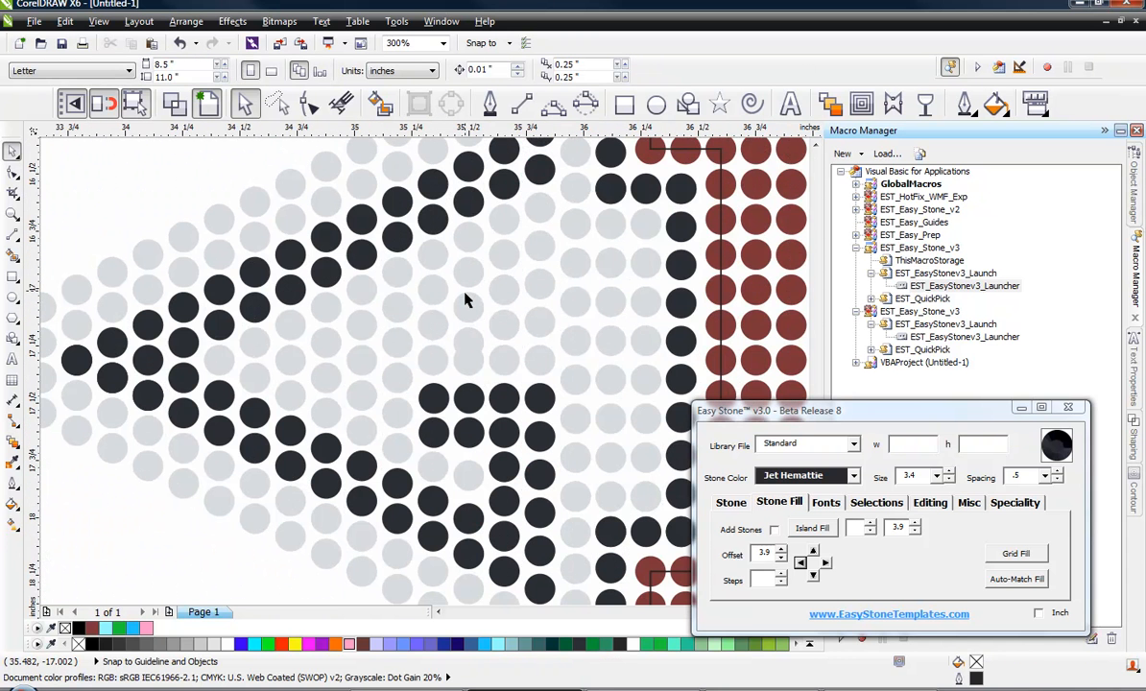
{"action": "left_click", "coordinate": [471, 368]}
{"action": "left_click", "coordinate": [472, 232], "text": "shift"}
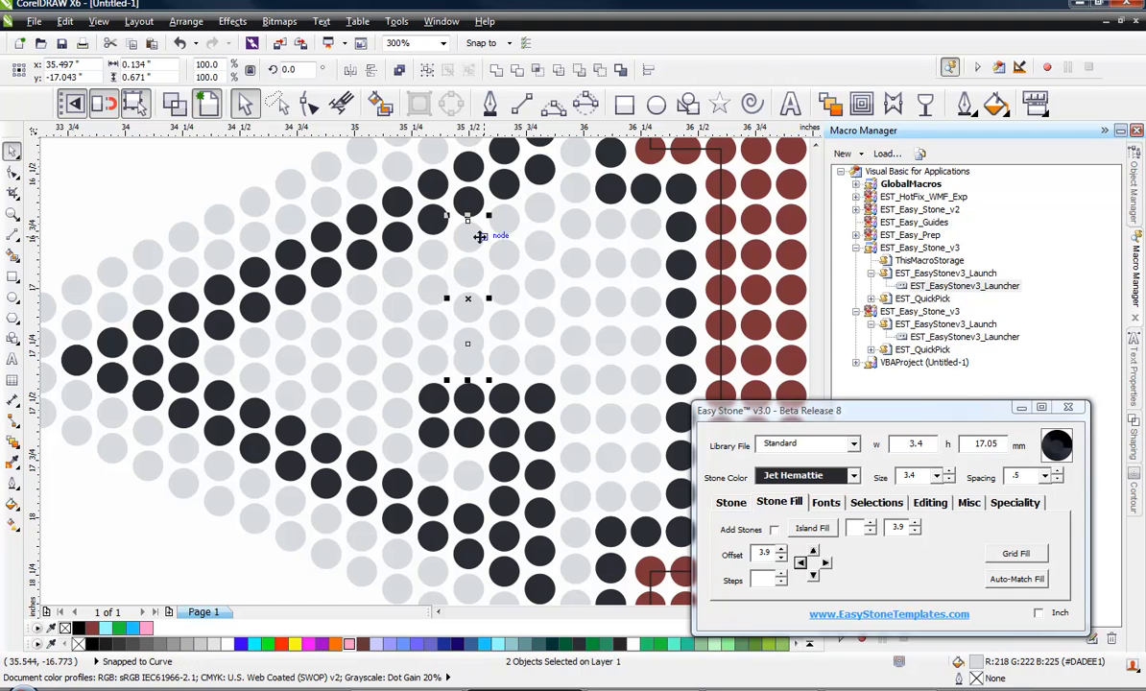
{"action": "left_click", "coordinate": [876, 502]}
{"action": "left_click", "coordinate": [815, 528]}
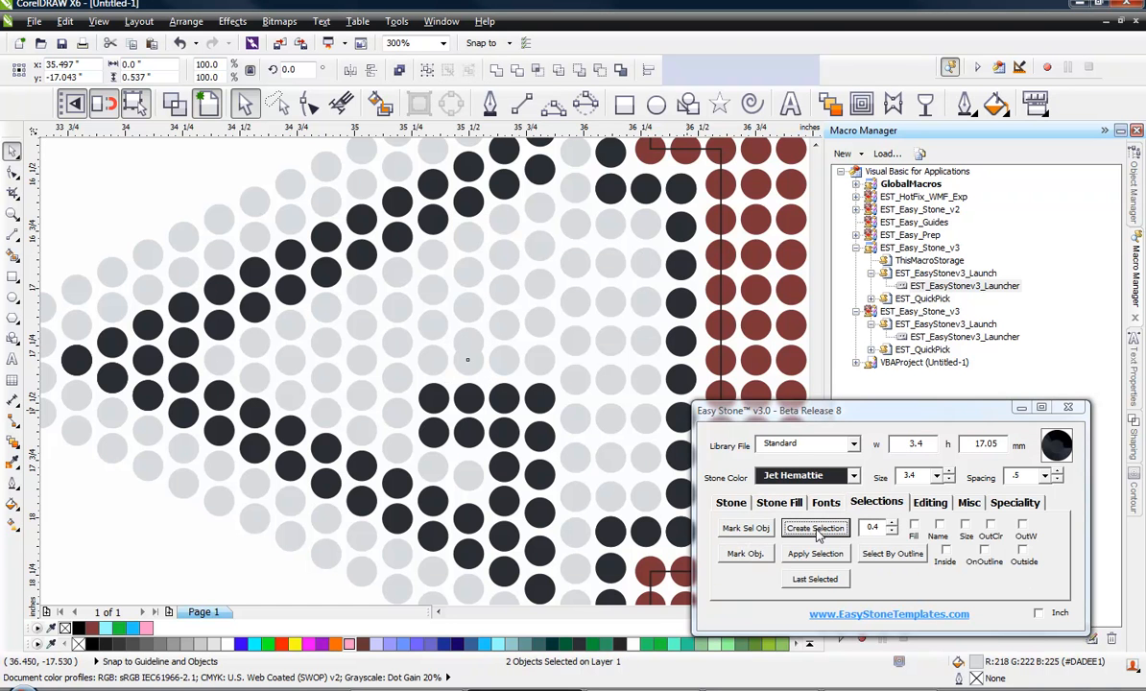
{"action": "left_click", "coordinate": [539, 361]}
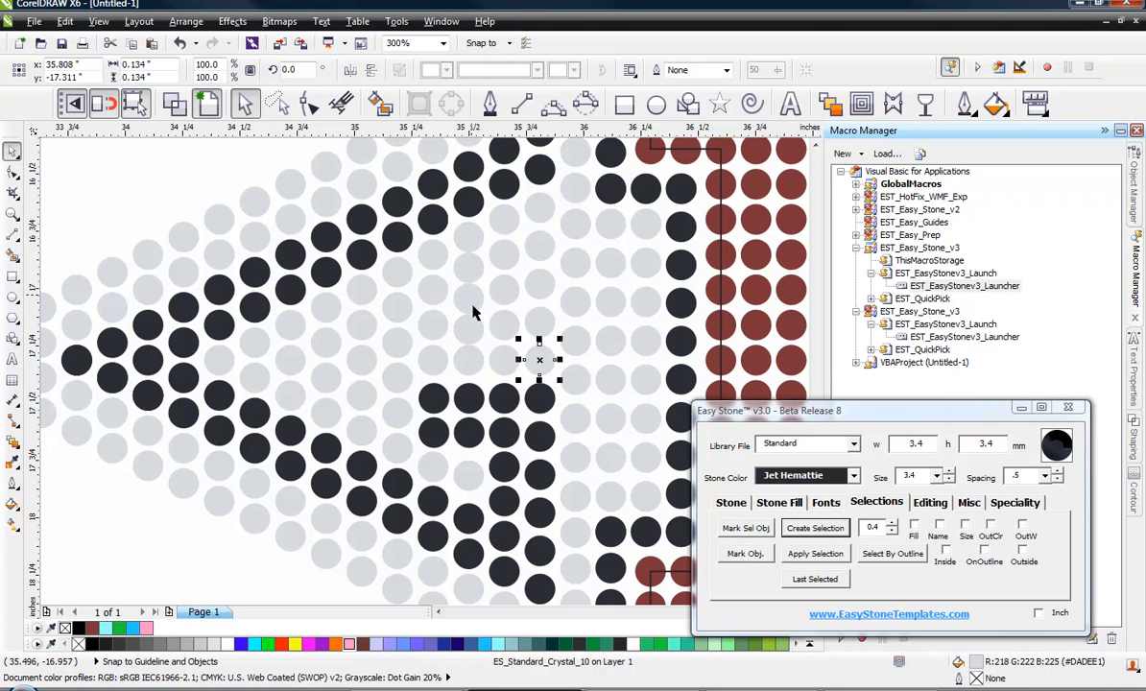
{"action": "left_click", "coordinate": [474, 267]}
{"action": "key", "text": "Delete"}
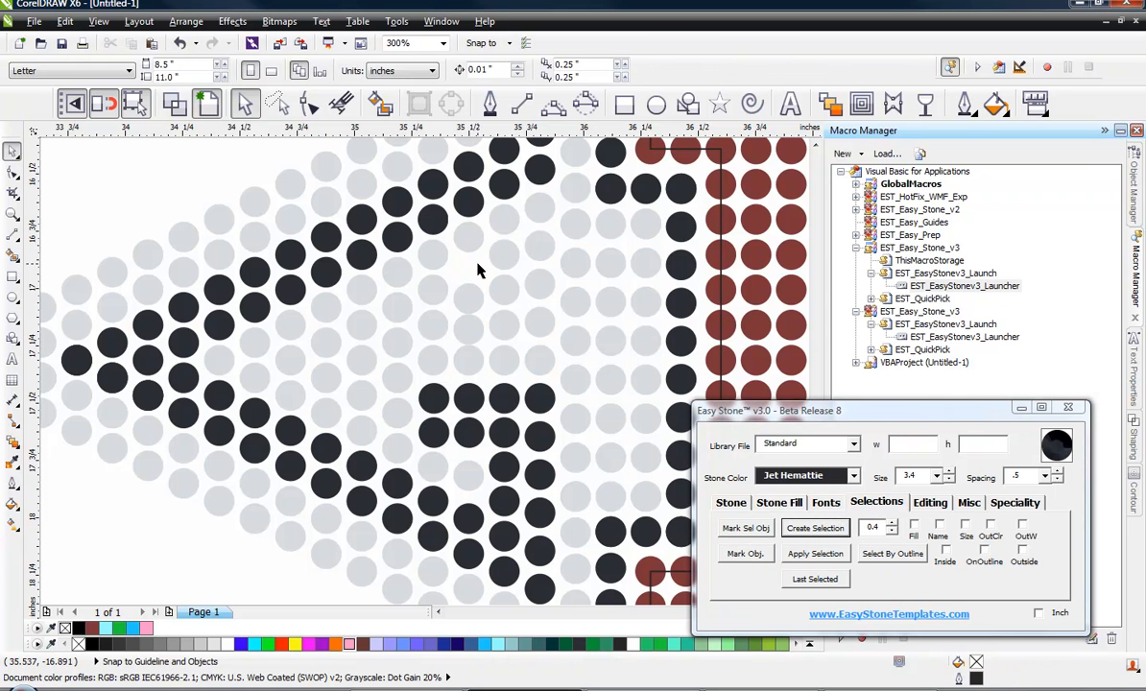
Reselect that column's four crystal stones from their end stones with Create Selection and space them evenly
{"action": "left_click", "coordinate": [468, 233]}
{"action": "left_click", "coordinate": [467, 366], "text": "shift"}
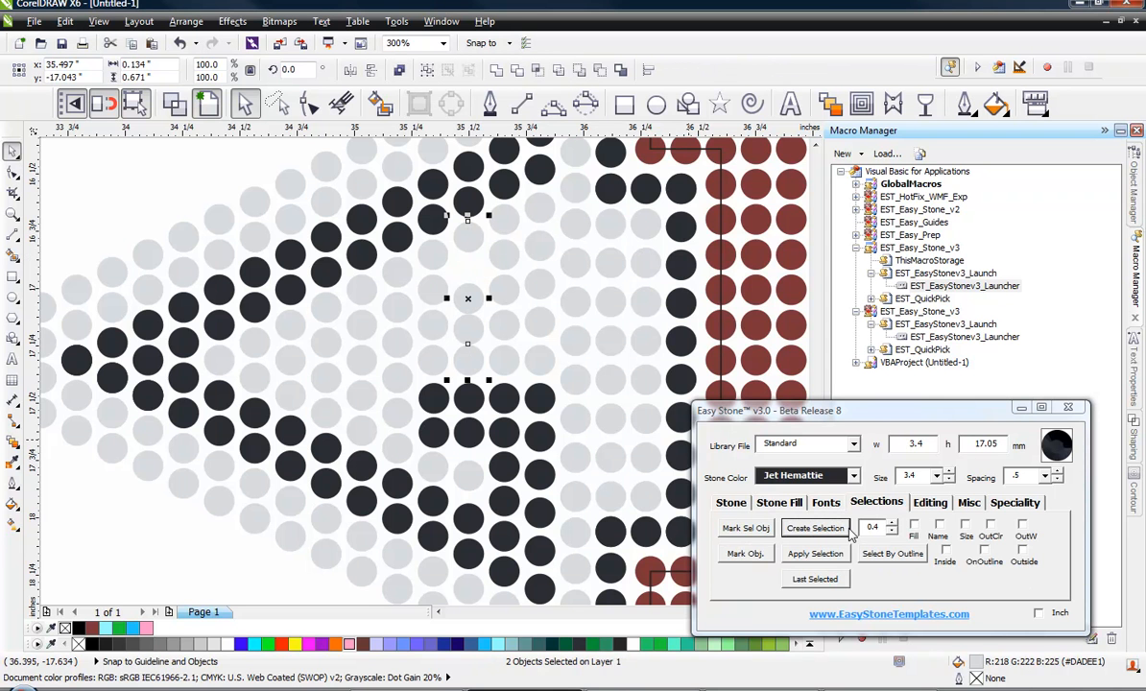
{"action": "left_click", "coordinate": [842, 530]}
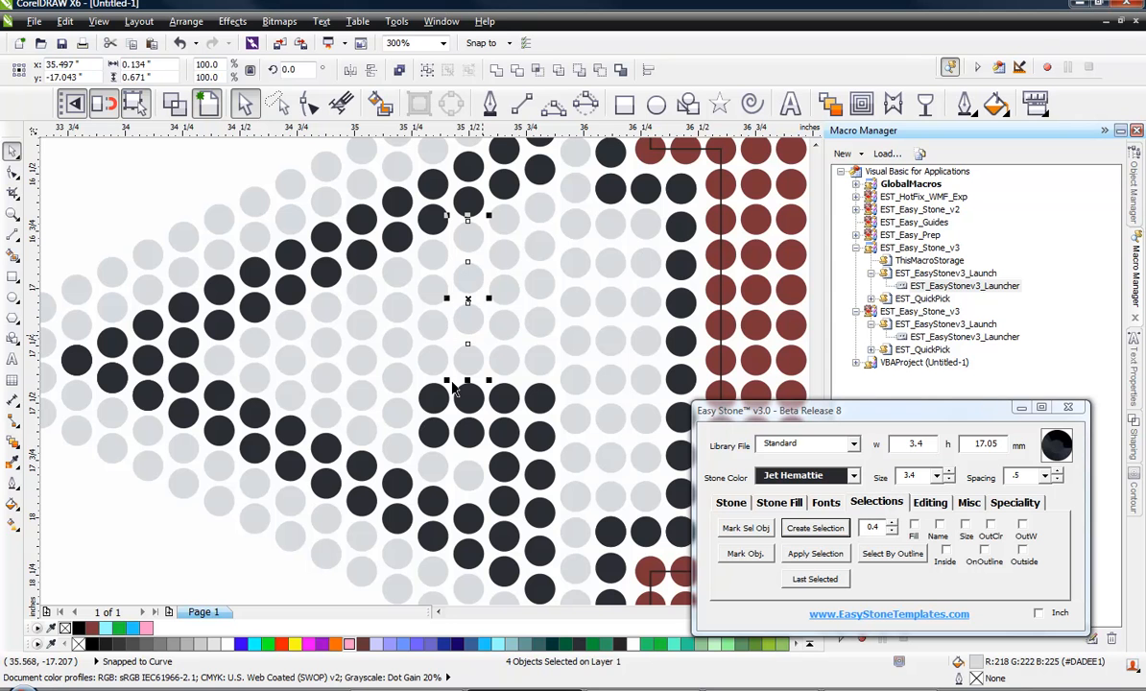
{"action": "key", "text": "Escape"}
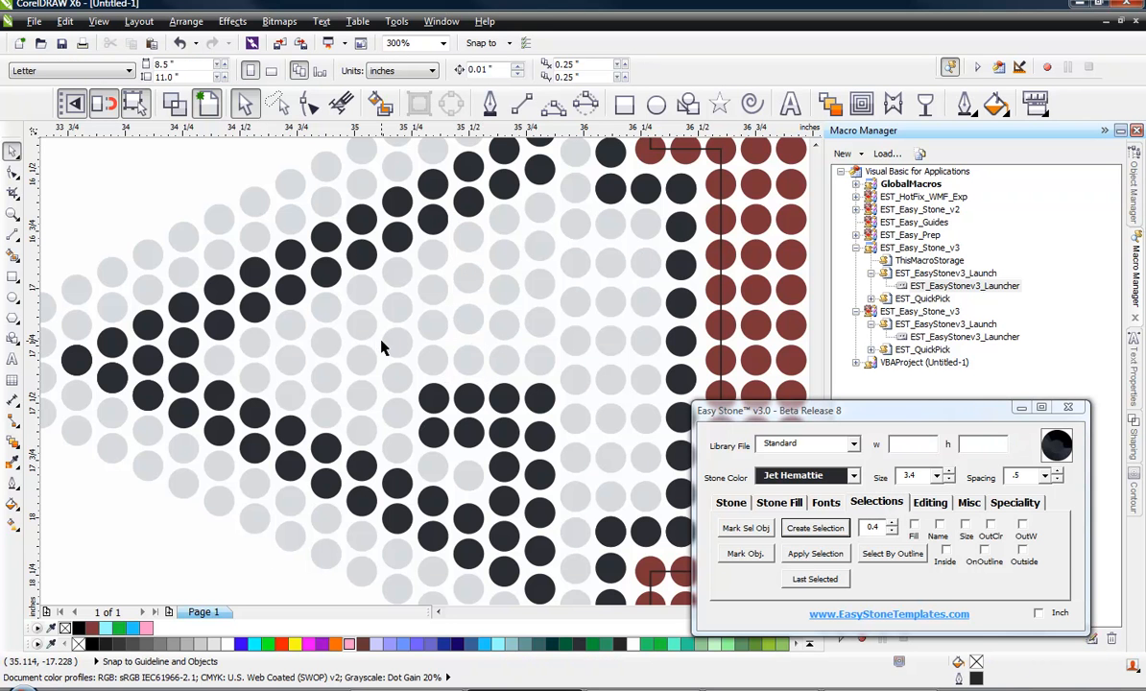
Gather the right arrowhead's crystal column nearest the M, inside its border stones, with Create Selection and rename and fill it as Jet Hemattie
{"action": "scroll", "coordinate": [384, 365], "scroll_direction": "down", "scroll_amount": 1}
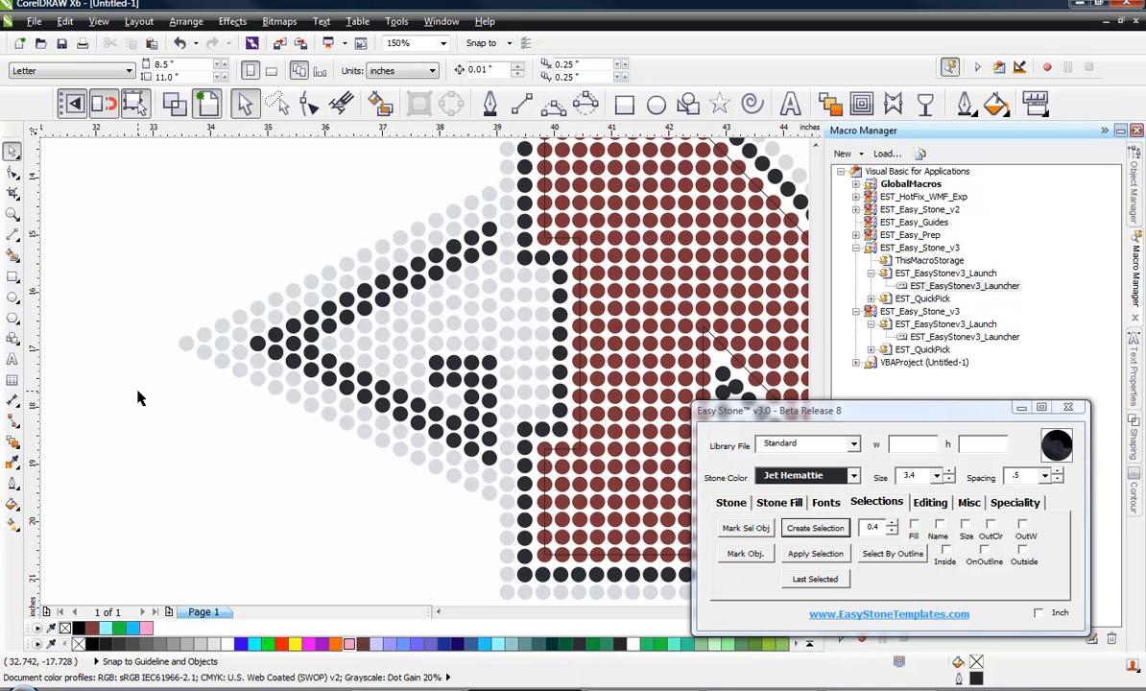
{"action": "scroll", "coordinate": [139, 396], "scroll_direction": "down", "scroll_amount": 2}
{"action": "scroll", "coordinate": [127, 360], "scroll_direction": "down", "scroll_amount": 2}
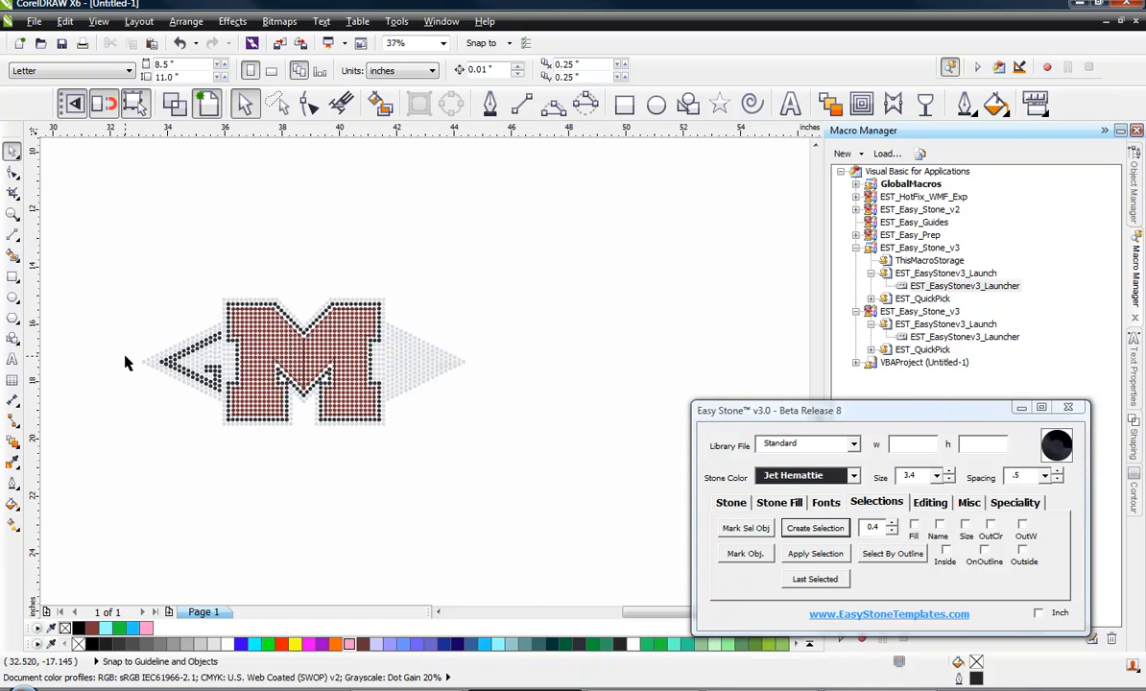
{"action": "scroll", "coordinate": [398, 362], "scroll_direction": "up", "scroll_amount": 2}
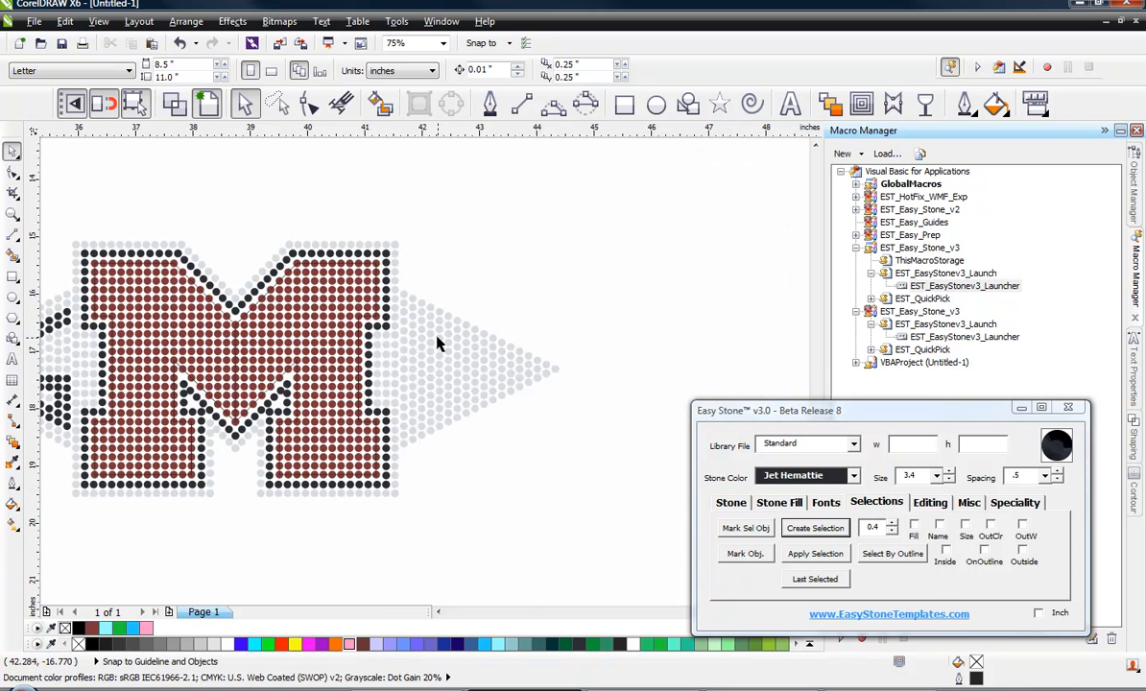
{"action": "scroll", "coordinate": [412, 329], "scroll_direction": "up", "scroll_amount": 2}
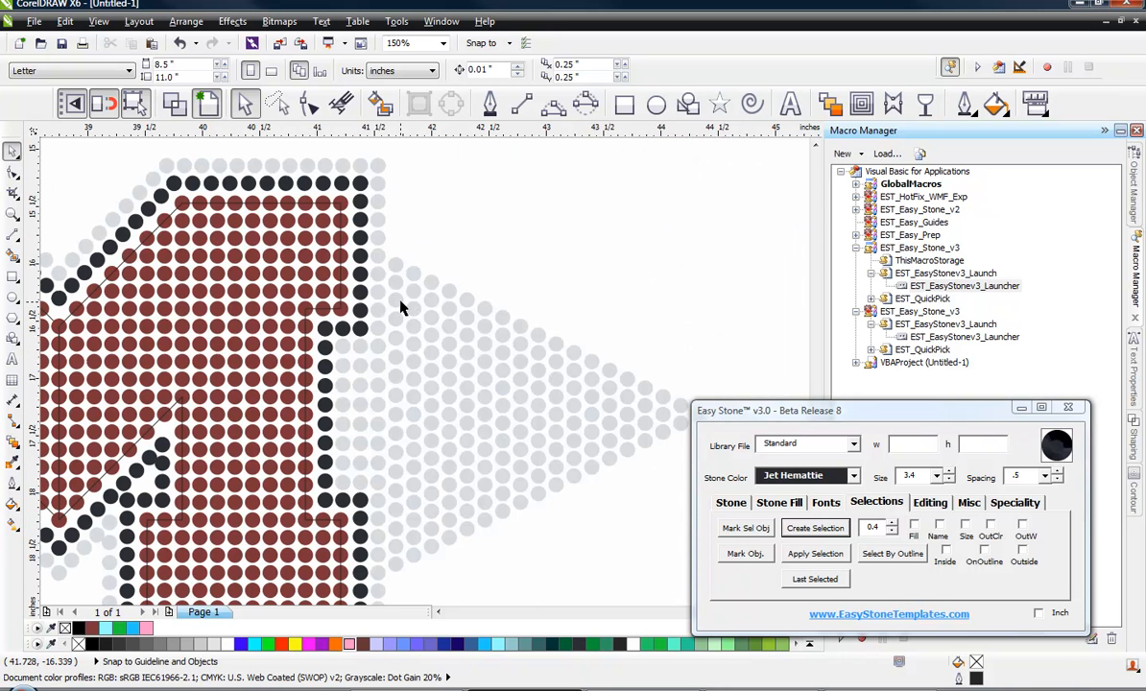
{"action": "left_click", "coordinate": [399, 305]}
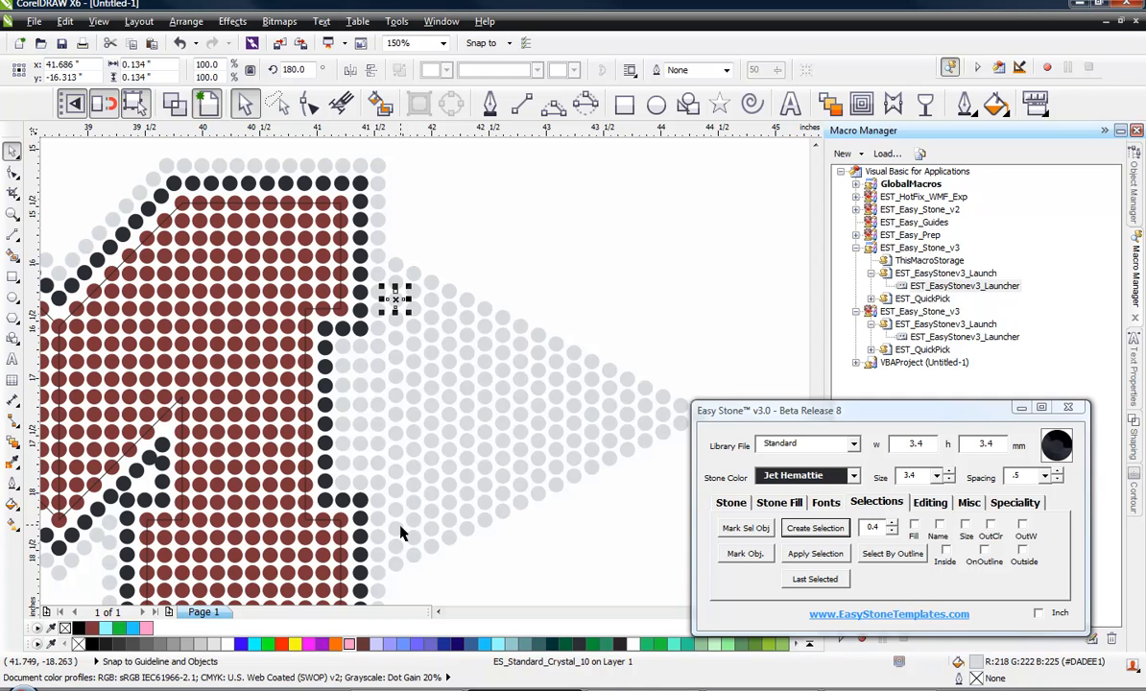
{"action": "left_click", "coordinate": [823, 530]}
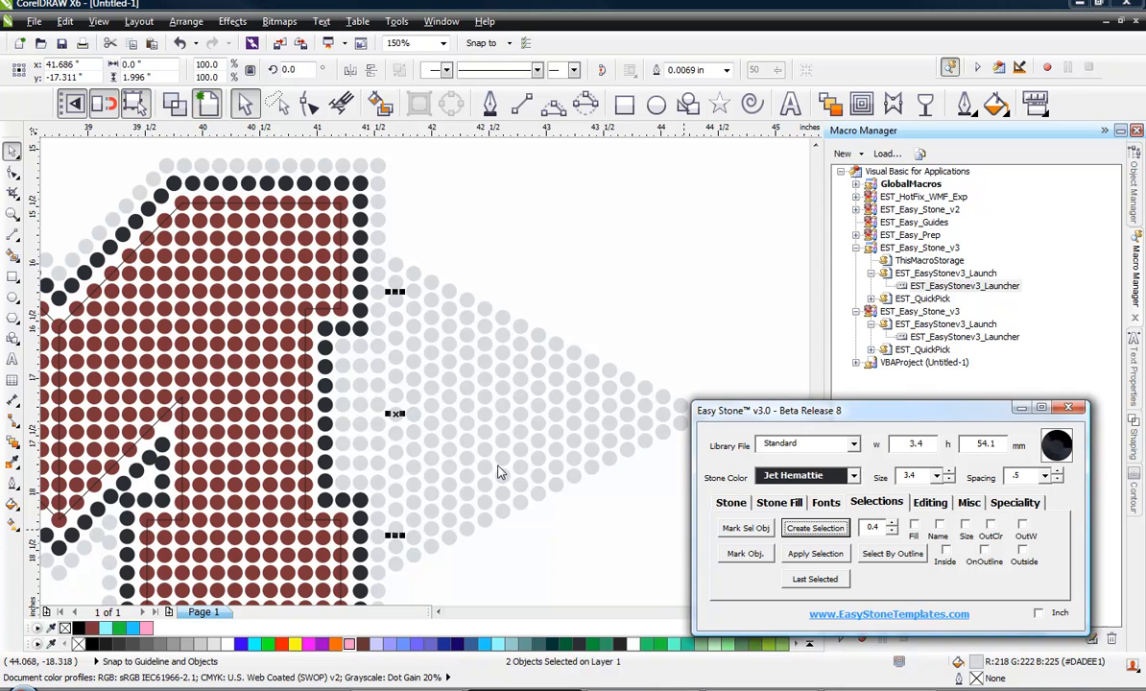
{"action": "left_click", "coordinate": [727, 502]}
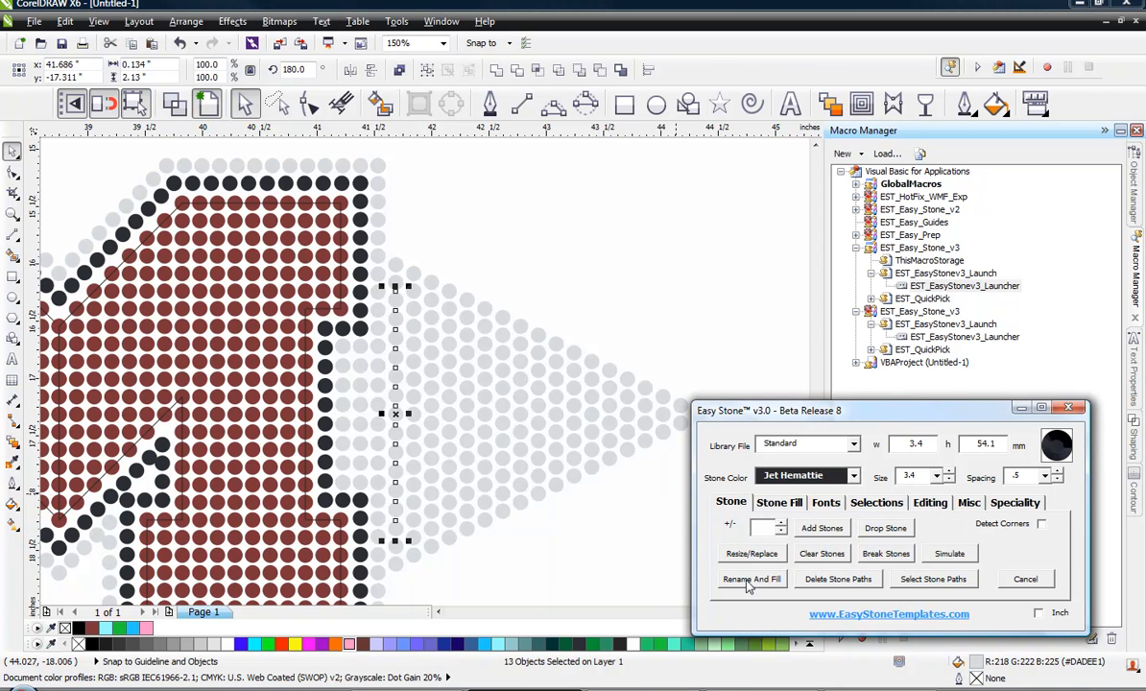
{"action": "left_click", "coordinate": [750, 580]}
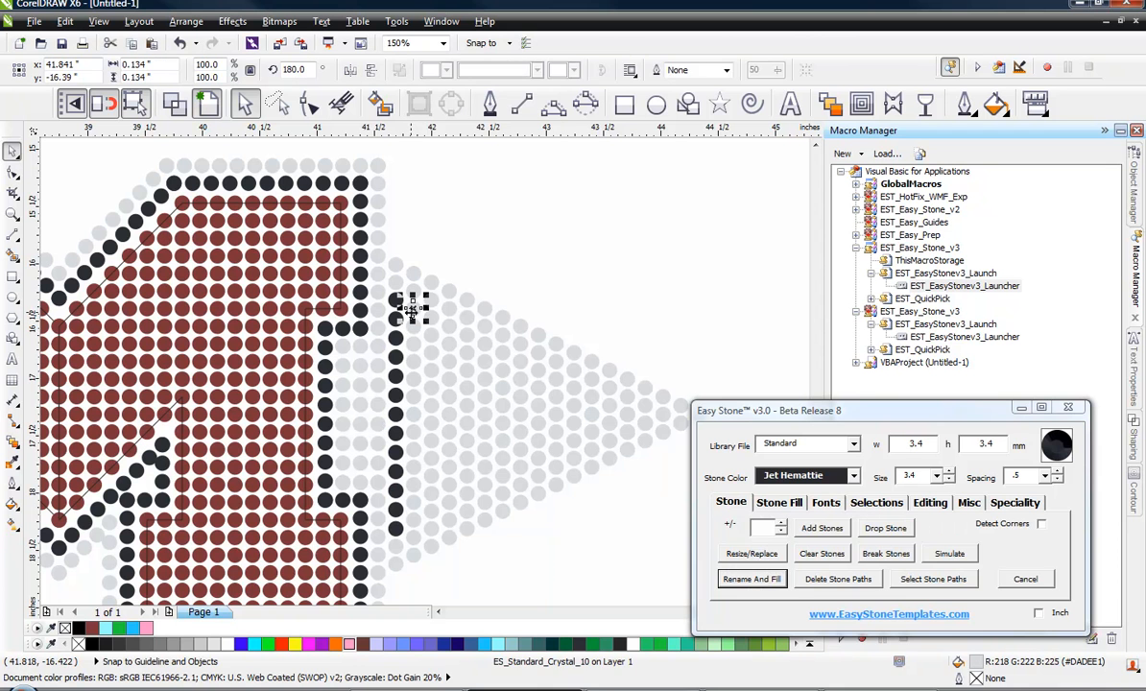
Gather the adjacent crystal column one stone closer to the right arrowhead's tip with Create Selection and convert it to Jet Hemattie
{"action": "left_click", "coordinate": [882, 507]}
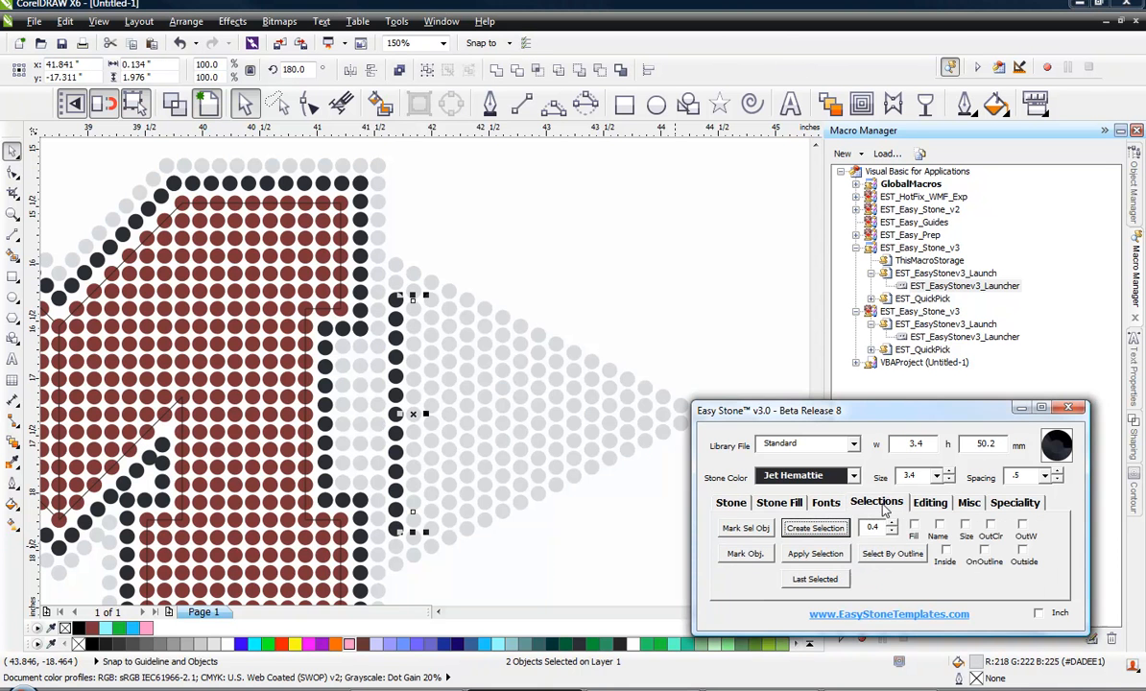
{"action": "left_click", "coordinate": [815, 528]}
{"action": "left_click", "coordinate": [730, 506]}
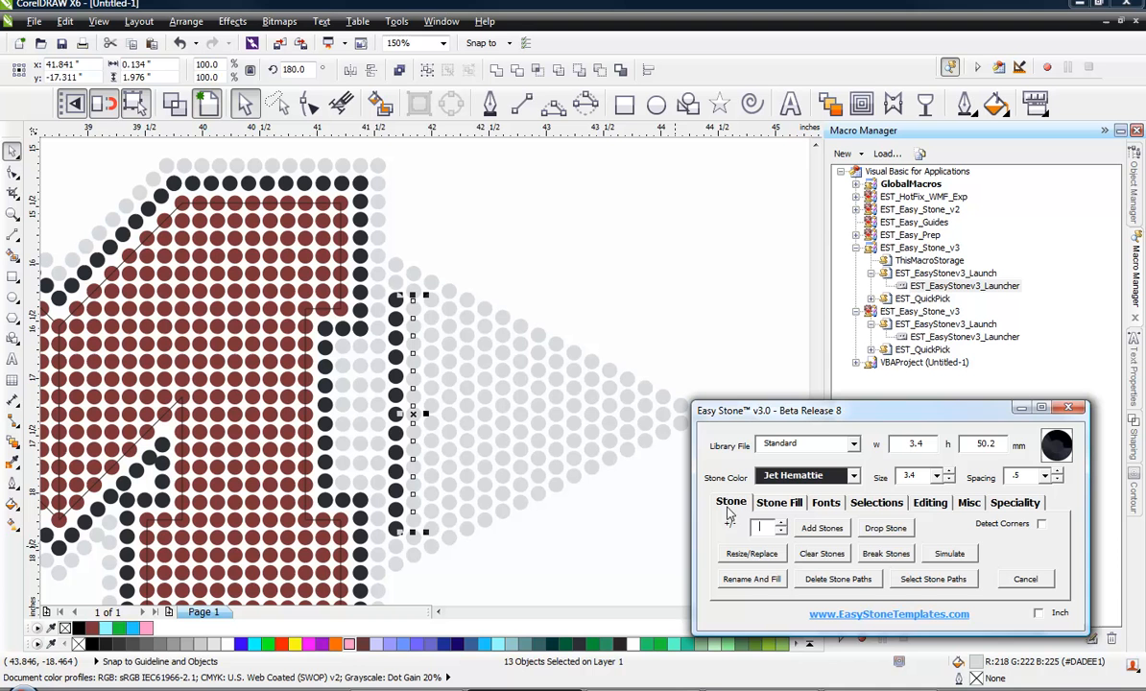
{"action": "left_click", "coordinate": [751, 579]}
{"action": "left_click", "coordinate": [431, 315]}
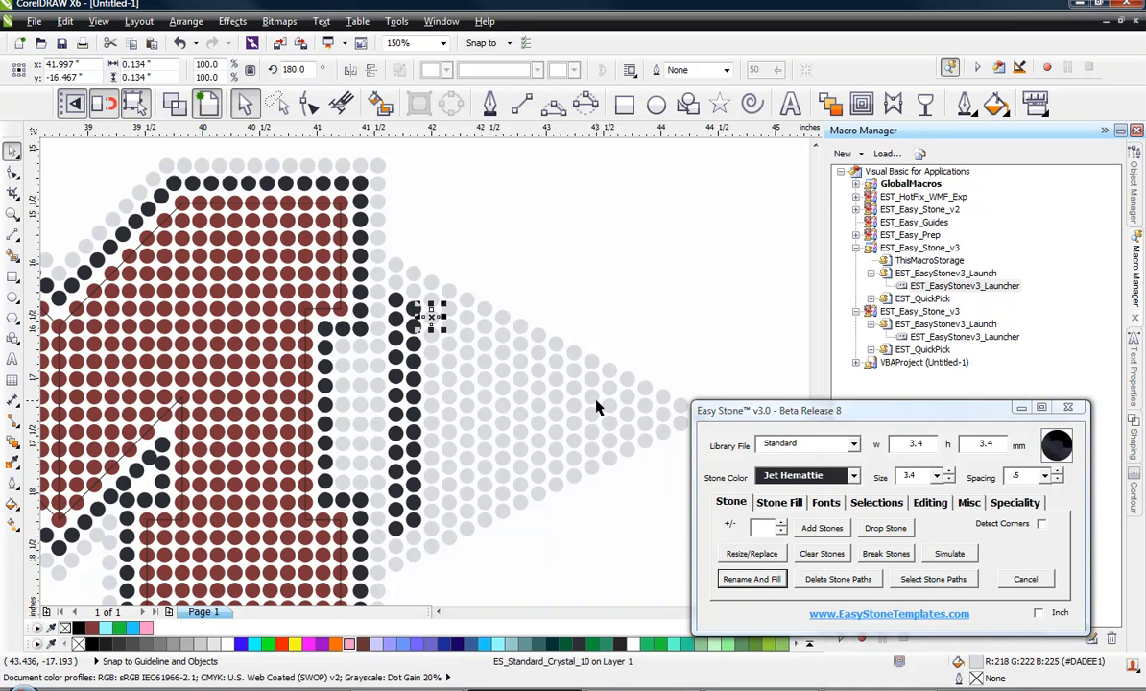
{"action": "left_click", "coordinate": [433, 508]}
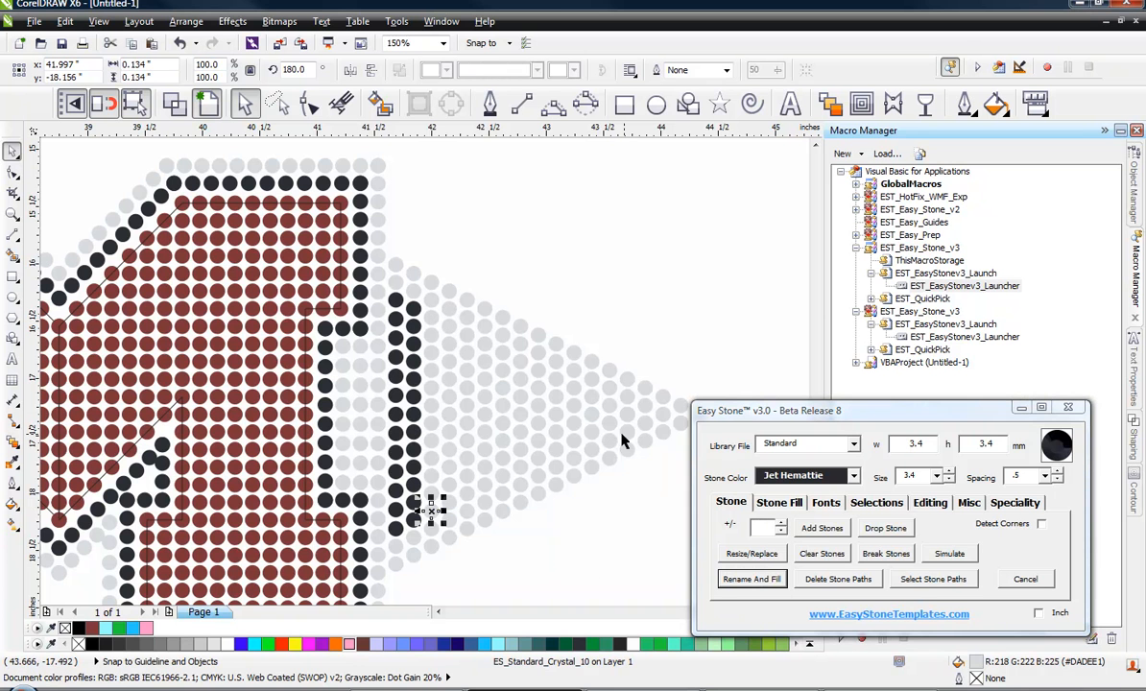
{"action": "left_click", "coordinate": [612, 441], "text": "shift"}
{"action": "left_click", "coordinate": [874, 505]}
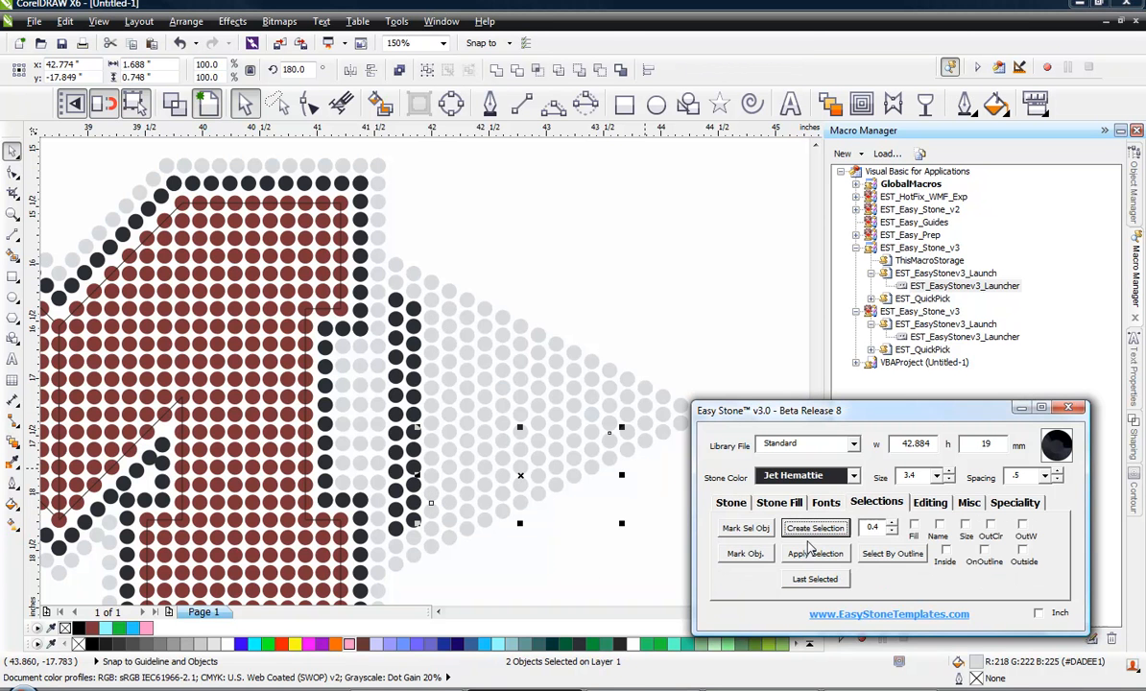
{"action": "left_click", "coordinate": [810, 529]}
{"action": "left_click", "coordinate": [731, 503]}
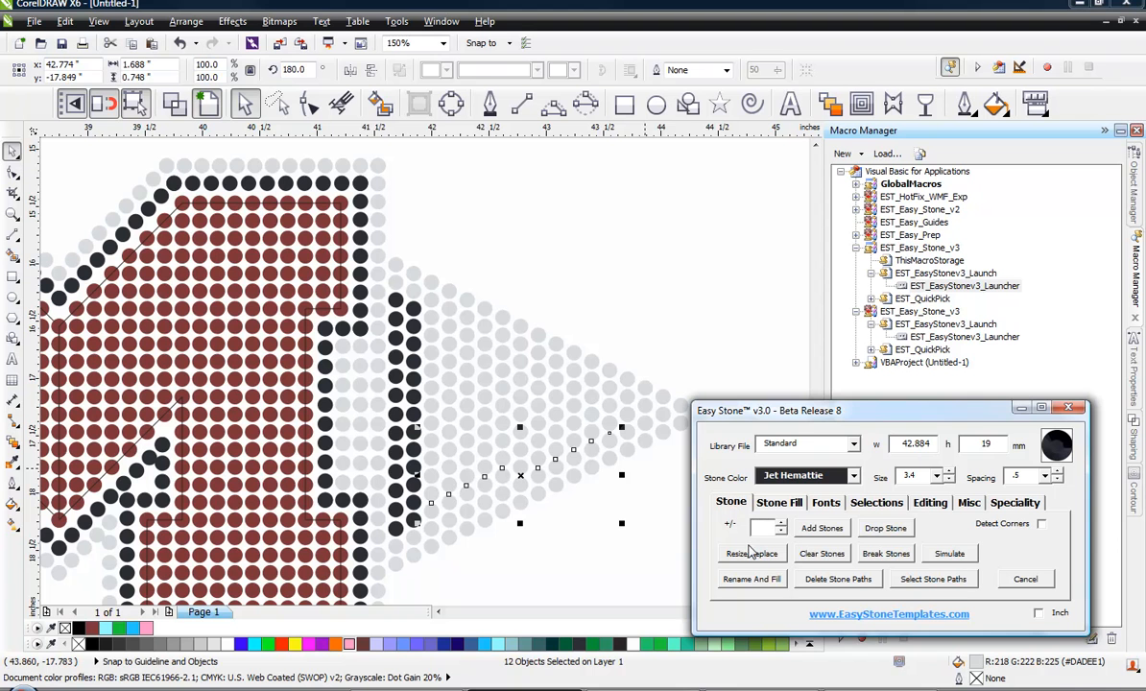
{"action": "left_click", "coordinate": [606, 540]}
Convert the right arrowhead's lower diagonal crystal row, from the second dark column's bottom to the inner tip, to Jet Hemattie using Create Selection
{"action": "left_click", "coordinate": [427, 512]}
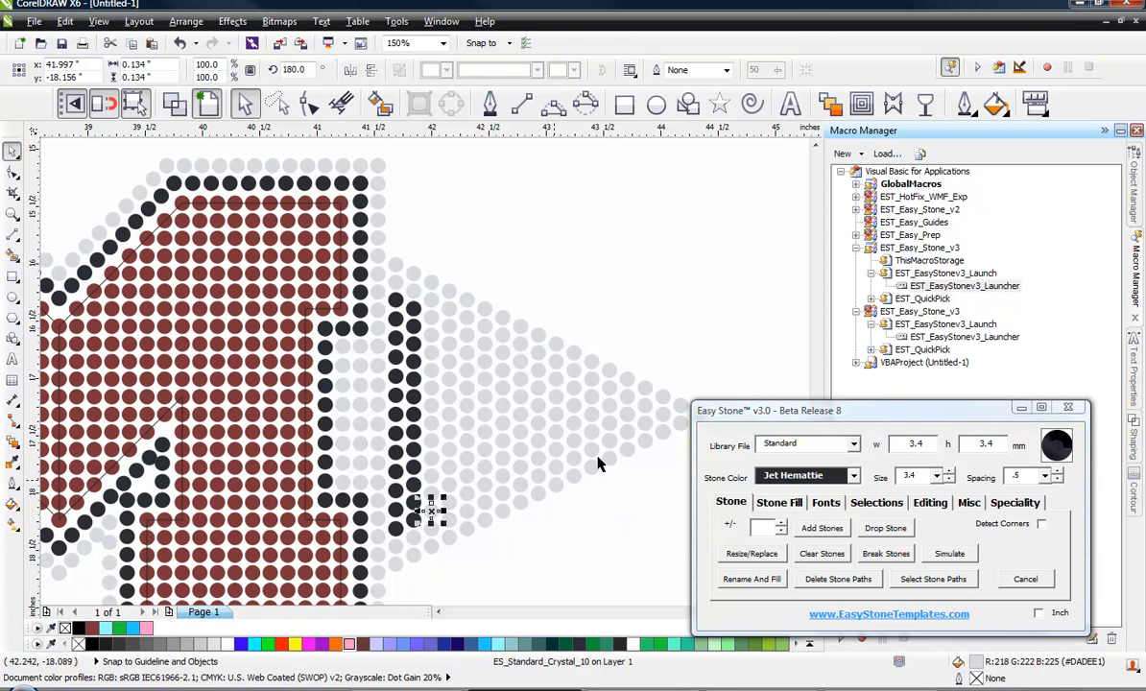
{"action": "left_click", "coordinate": [613, 431], "text": "shift"}
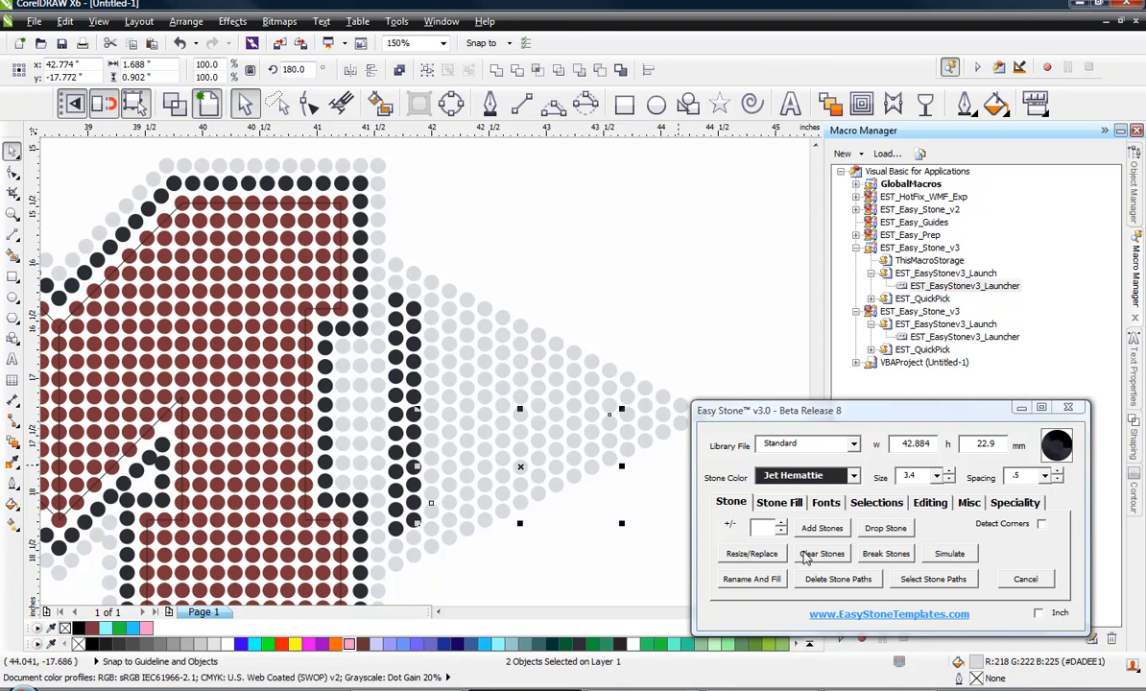
{"action": "left_click", "coordinate": [875, 503]}
{"action": "left_click", "coordinate": [810, 529]}
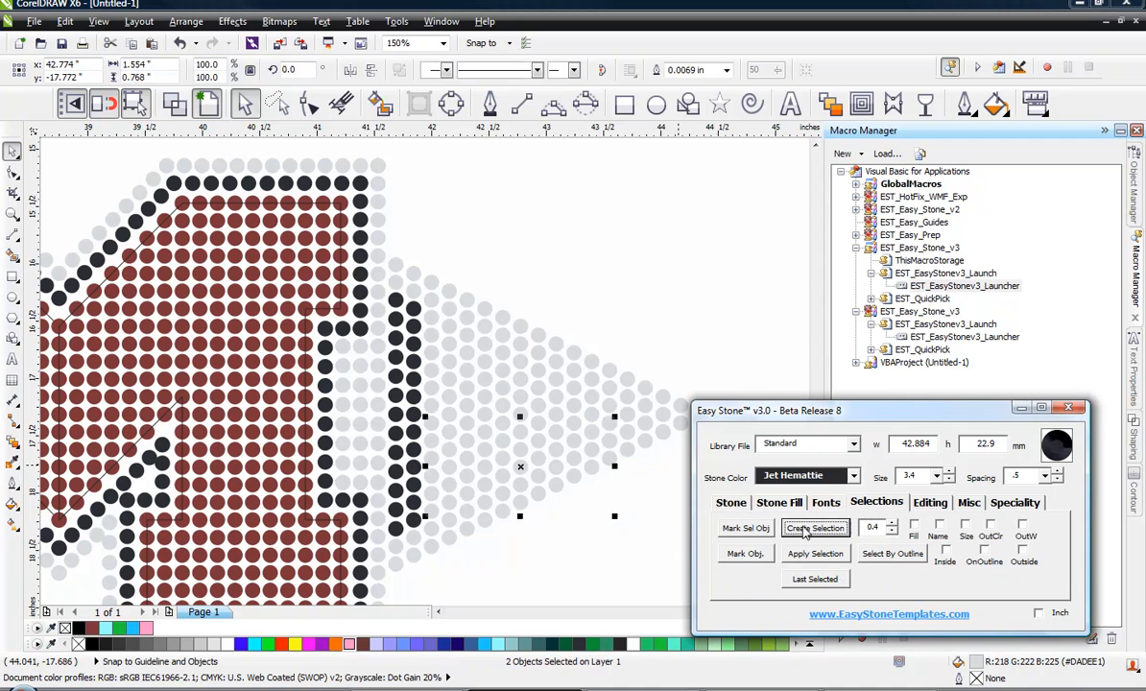
{"action": "left_click", "coordinate": [731, 503]}
{"action": "left_click", "coordinate": [742, 582]}
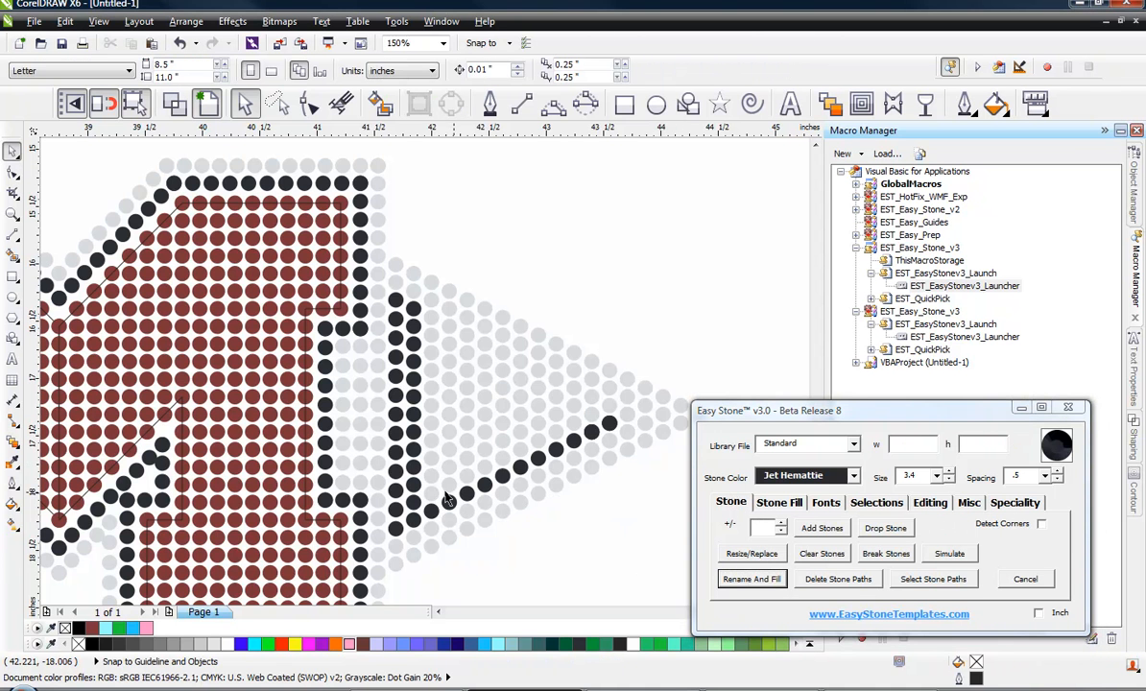
Convert the crystal row directly above the lower dark diagonal in the right arrowhead to Jet Hemattie using Create Selection
{"action": "left_click", "coordinate": [595, 420], "text": "shift"}
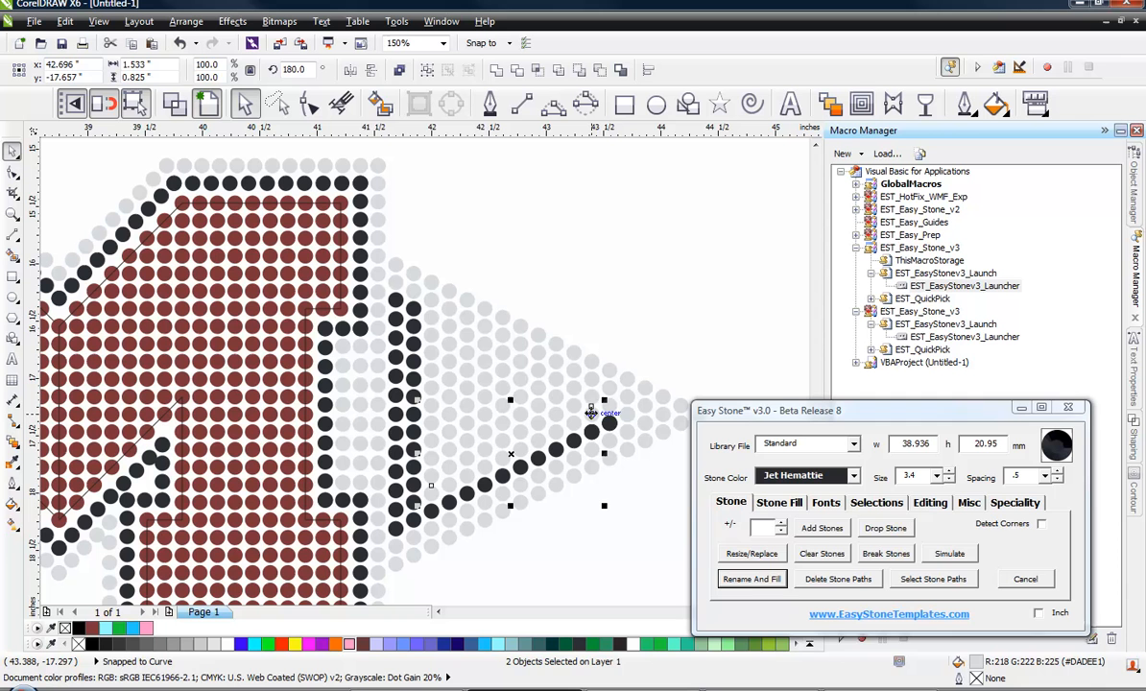
{"action": "left_click", "coordinate": [875, 503]}
{"action": "left_click", "coordinate": [816, 529]}
{"action": "left_click", "coordinate": [731, 503]}
{"action": "left_click", "coordinate": [751, 579]}
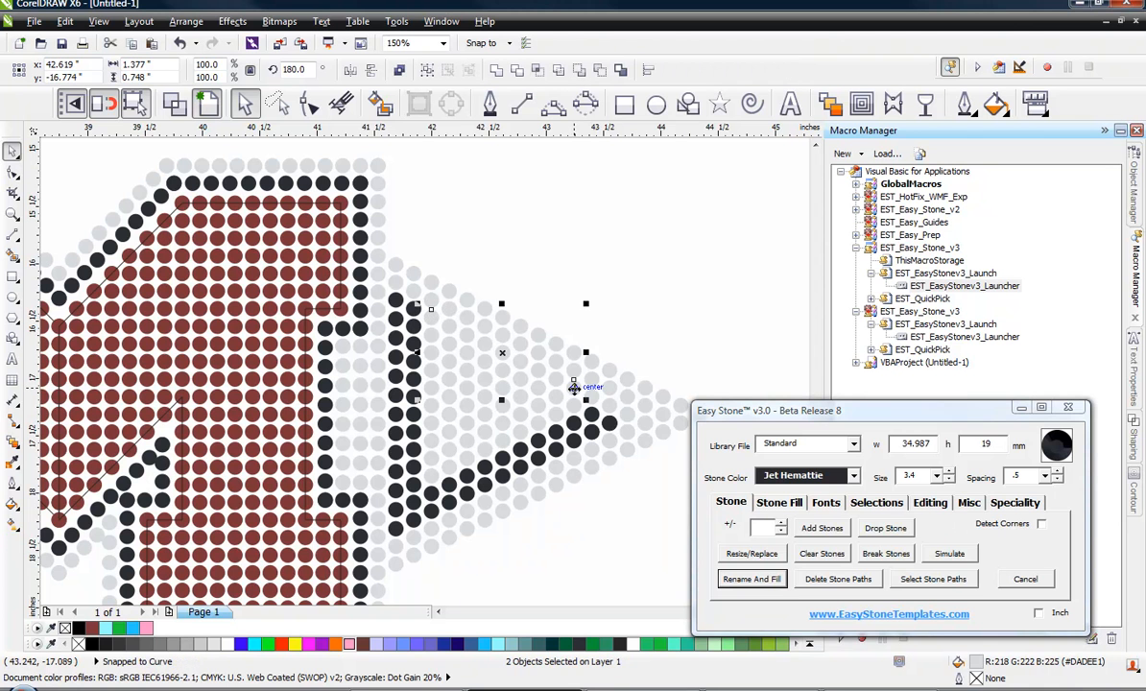
Convert the right arrowhead's upper diagonal crystal row, starting beside the second dark column, to Jet Hemattie using Create Selection
{"action": "left_click", "coordinate": [877, 504]}
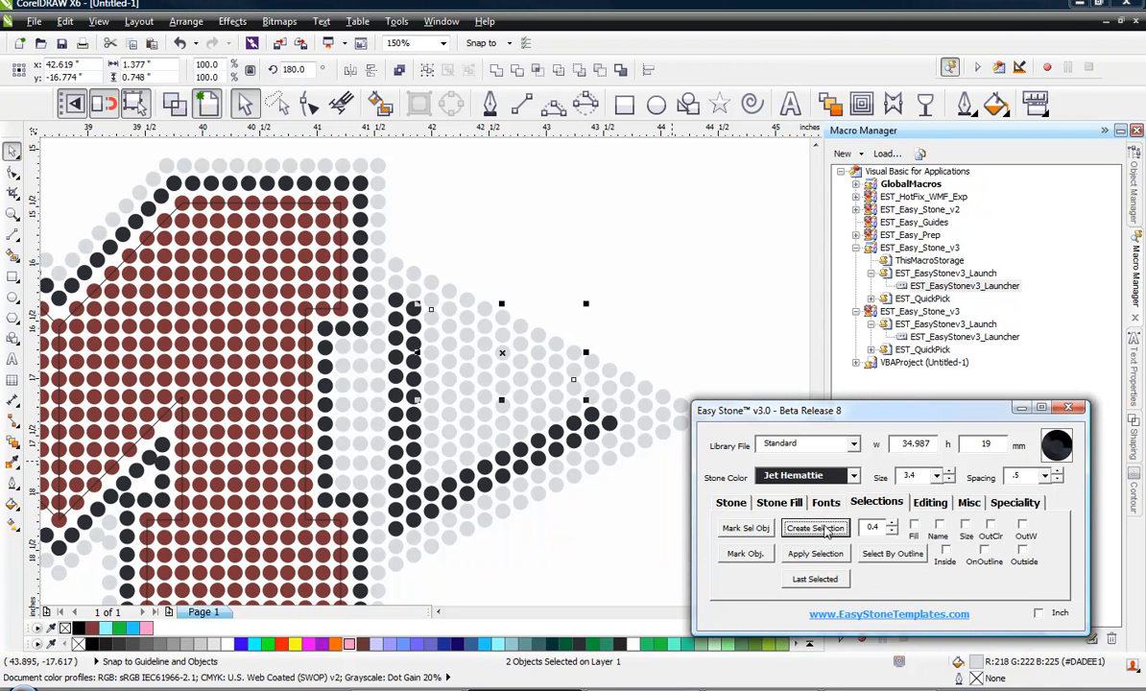
{"action": "left_click", "coordinate": [732, 503]}
{"action": "left_click", "coordinate": [768, 576]}
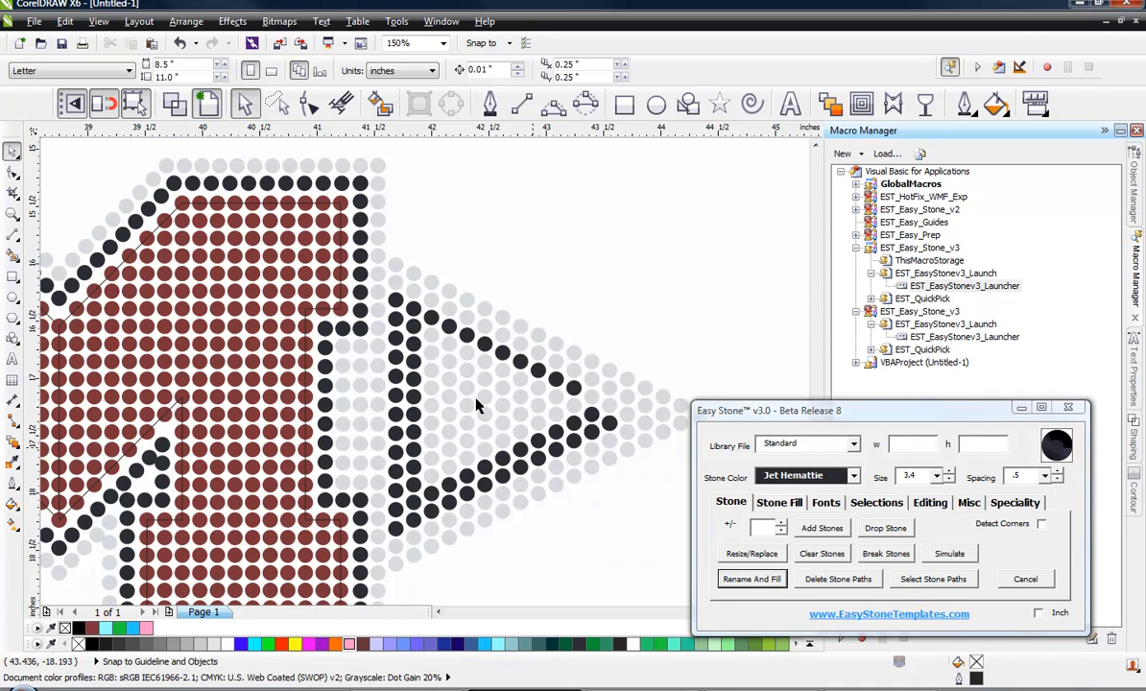
Convert the crystal row directly below the upper dark diagonal in the right arrowhead to Jet Hemattie using Create Selection
{"action": "left_click", "coordinate": [435, 343]}
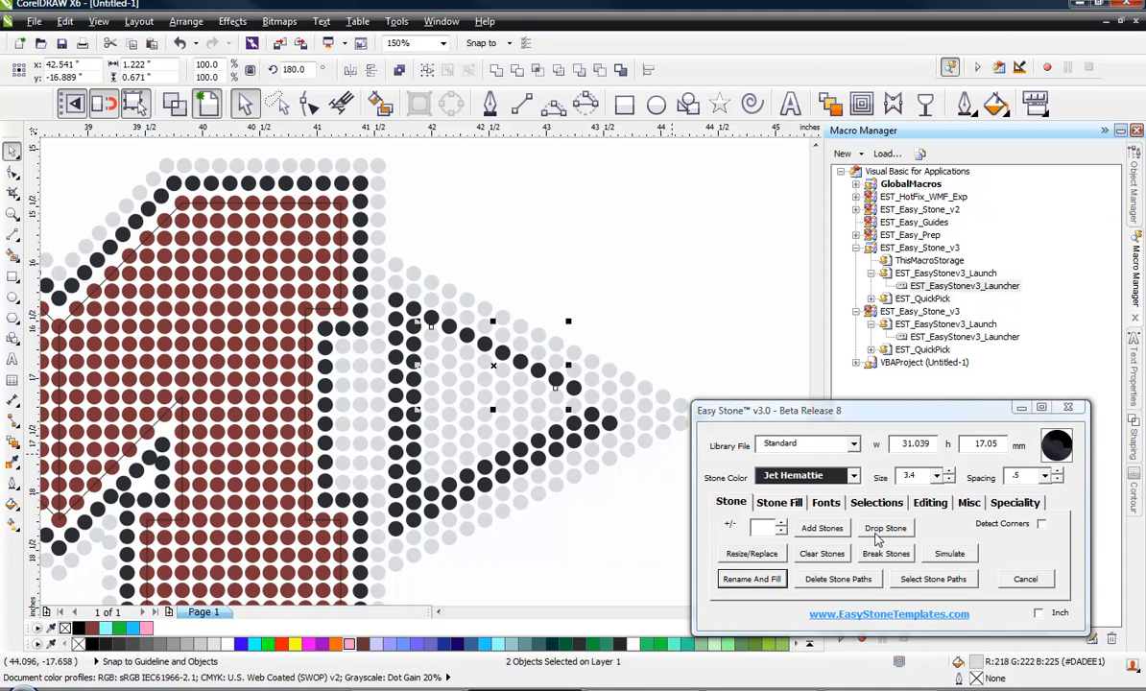
{"action": "left_click", "coordinate": [874, 504]}
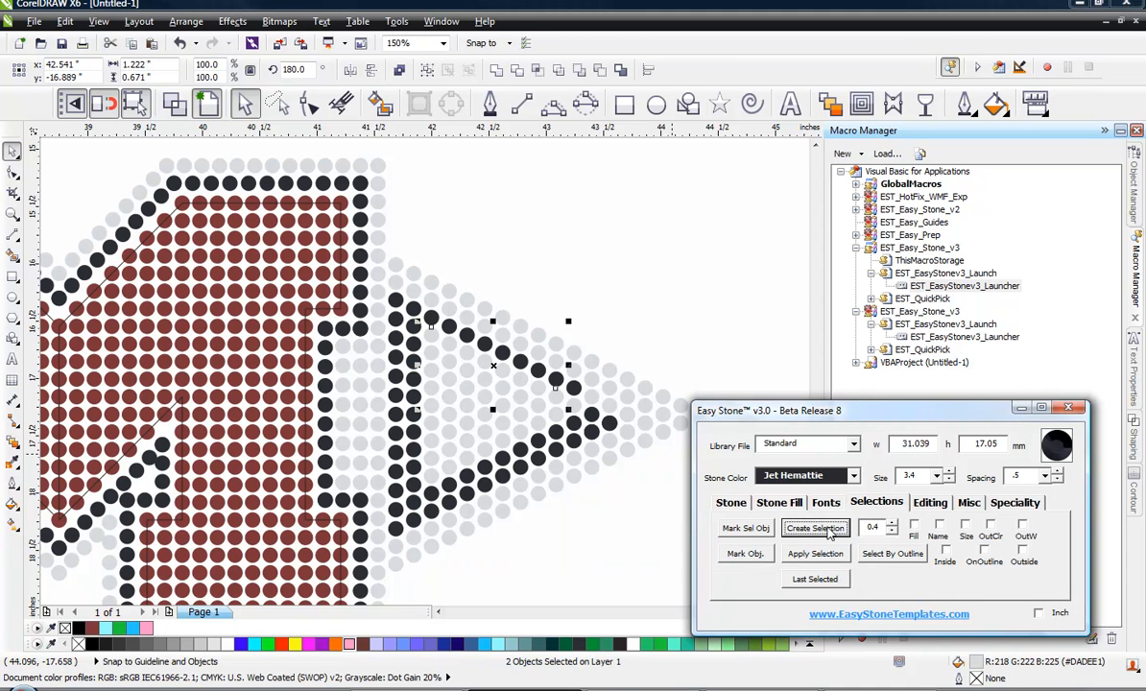
{"action": "left_click", "coordinate": [732, 503]}
{"action": "left_click", "coordinate": [749, 581]}
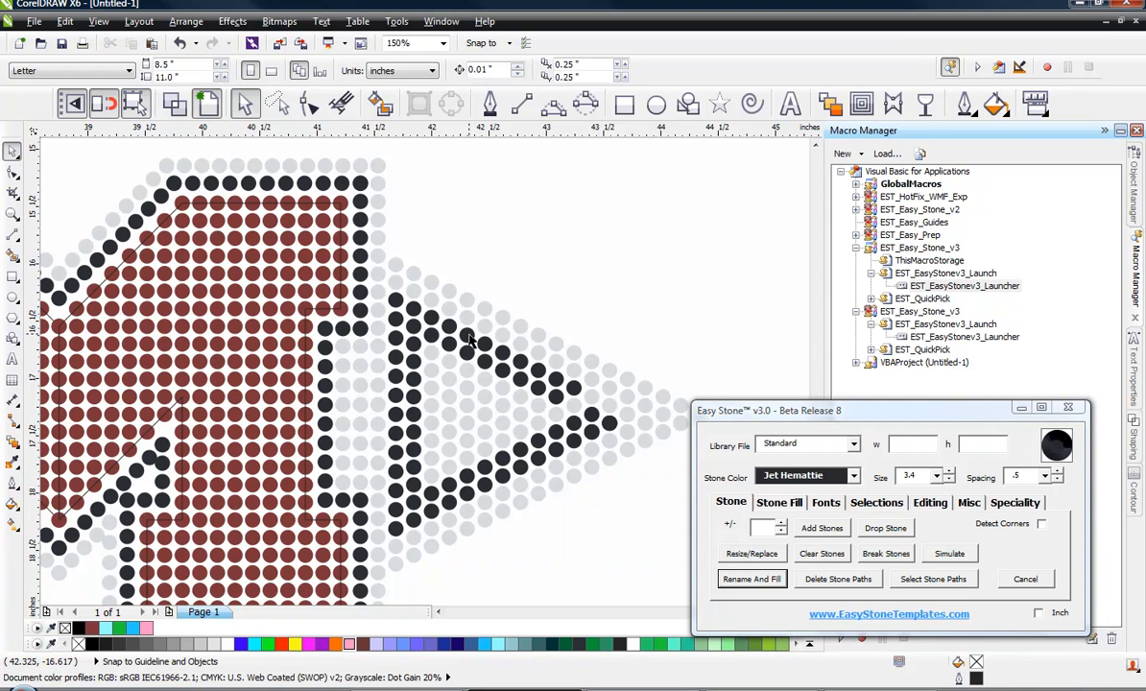
Delete the black outline curves of both the right and left halves of the M, keeping only the stones
{"action": "scroll", "coordinate": [509, 480], "scroll_direction": "down", "scroll_amount": 2}
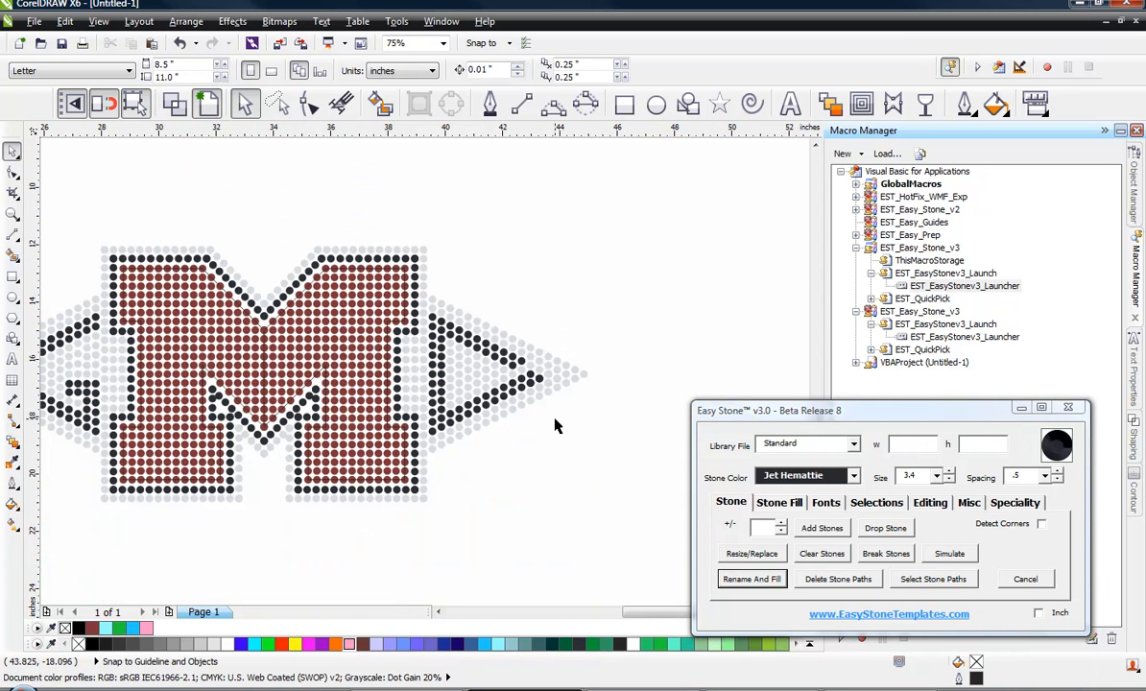
{"action": "scroll", "coordinate": [520, 397], "scroll_direction": "down", "scroll_amount": 2}
{"action": "scroll", "coordinate": [426, 432], "scroll_direction": "up", "scroll_amount": 4}
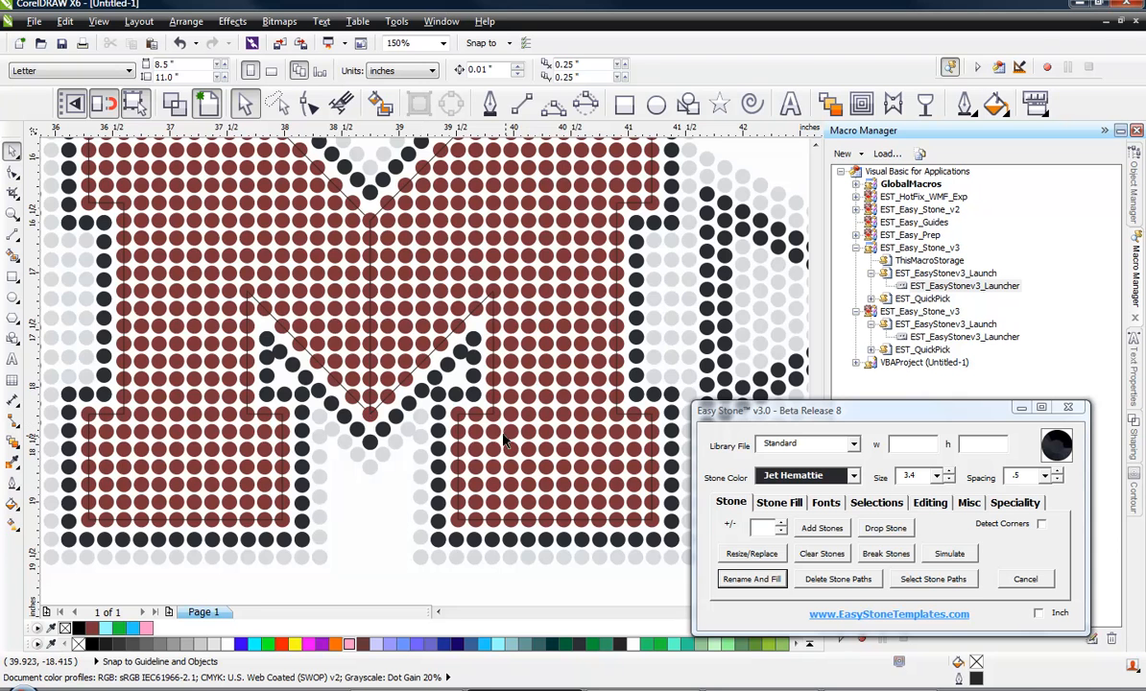
{"action": "scroll", "coordinate": [408, 404], "scroll_direction": "up", "scroll_amount": 3}
{"action": "left_click", "coordinate": [415, 364]}
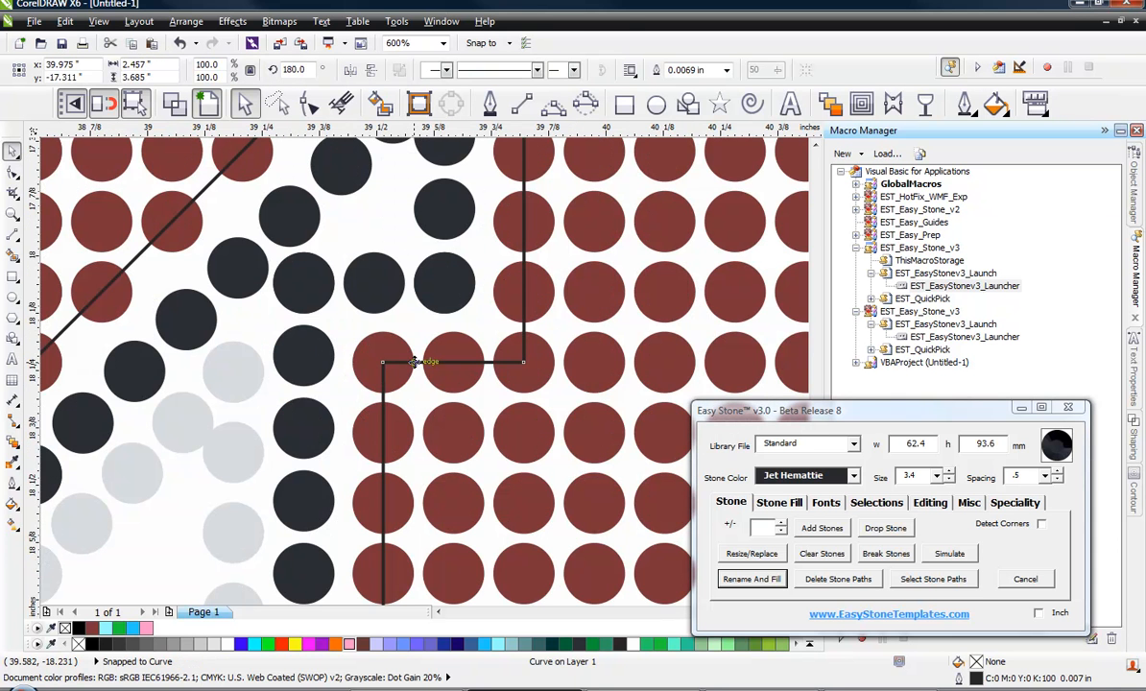
{"action": "left_click", "coordinate": [406, 338]}
{"action": "scroll", "coordinate": [406, 338], "scroll_direction": "down", "scroll_amount": 4}
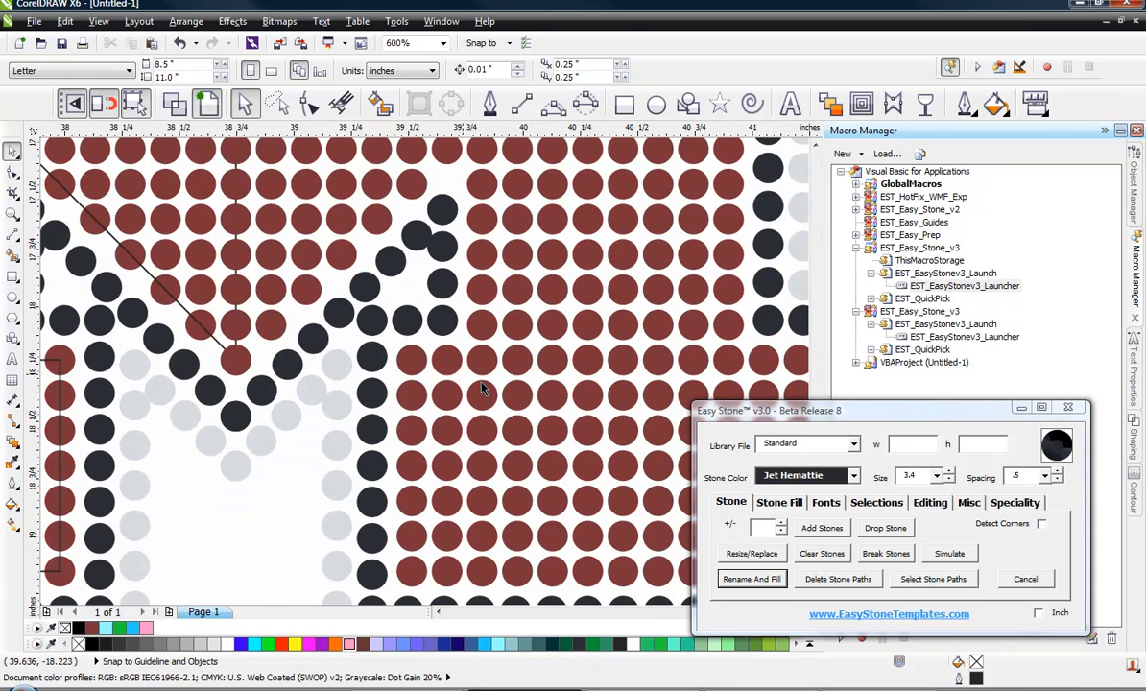
{"action": "scroll", "coordinate": [318, 327], "scroll_direction": "up", "scroll_amount": 5}
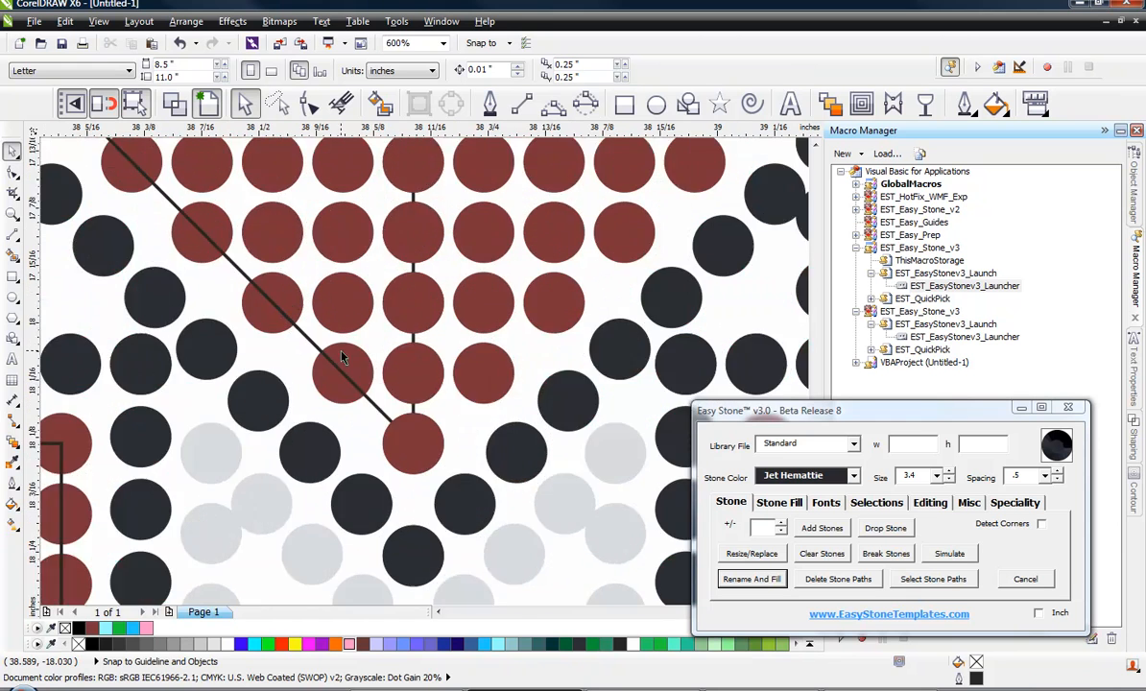
{"action": "scroll", "coordinate": [427, 354], "scroll_direction": "down", "scroll_amount": 5}
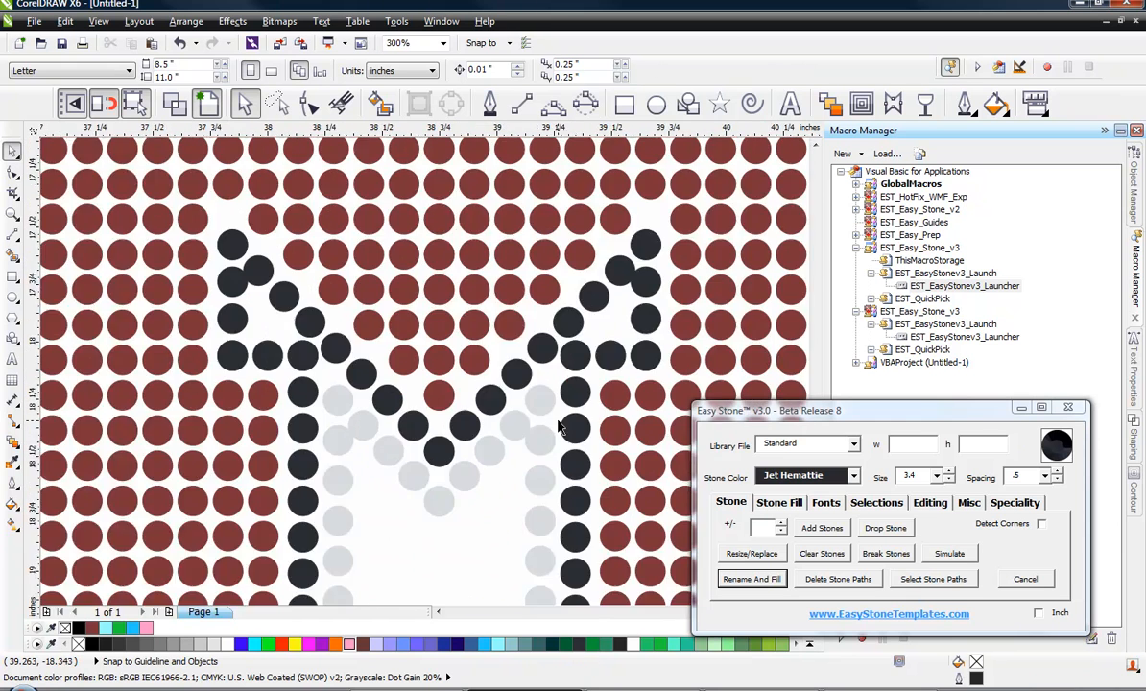
{"action": "scroll", "coordinate": [451, 434], "scroll_direction": "down", "scroll_amount": 2}
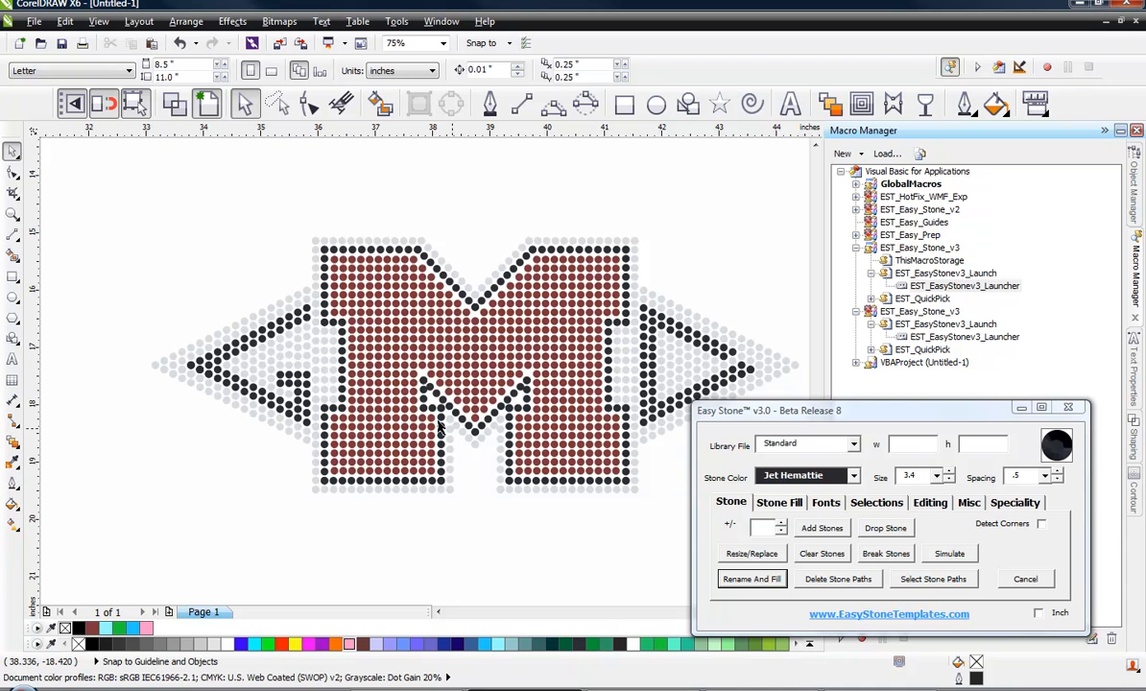
Select the whole logo and run Check Spacing to remove the overlapping stones
{"action": "scroll", "coordinate": [328, 384], "scroll_direction": "down", "scroll_amount": 2}
{"action": "left_click_drag", "start_coordinate": [180, 257], "coordinate": [627, 481]}
{"action": "left_click", "coordinate": [967, 504]}
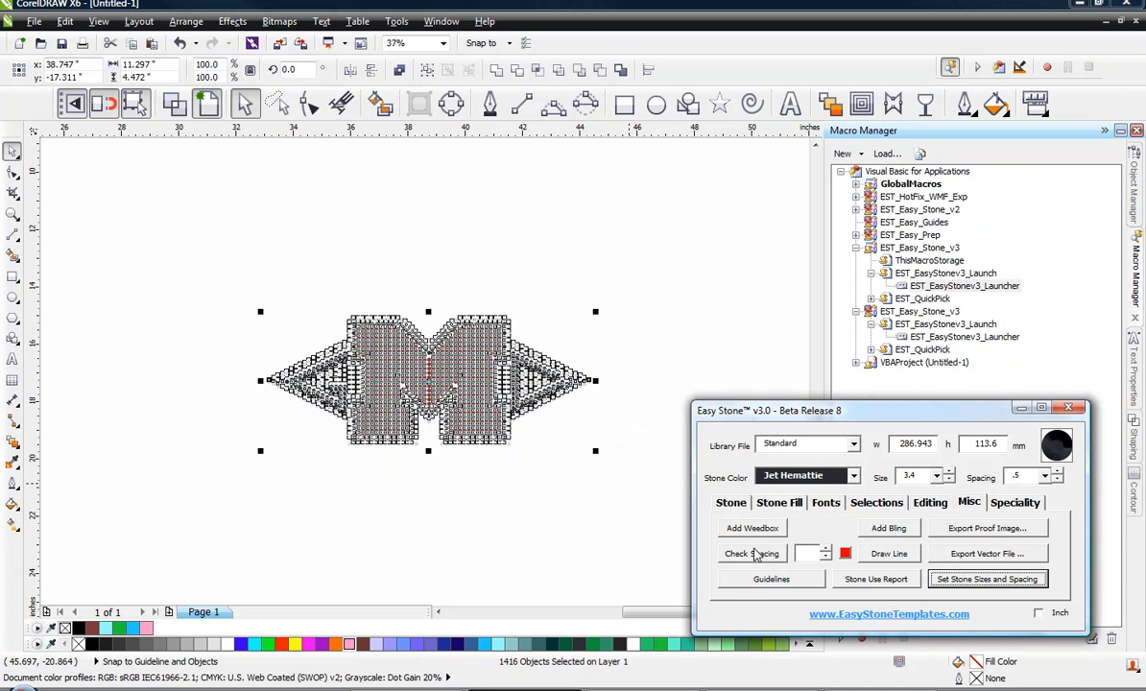
{"action": "left_click", "coordinate": [754, 556]}
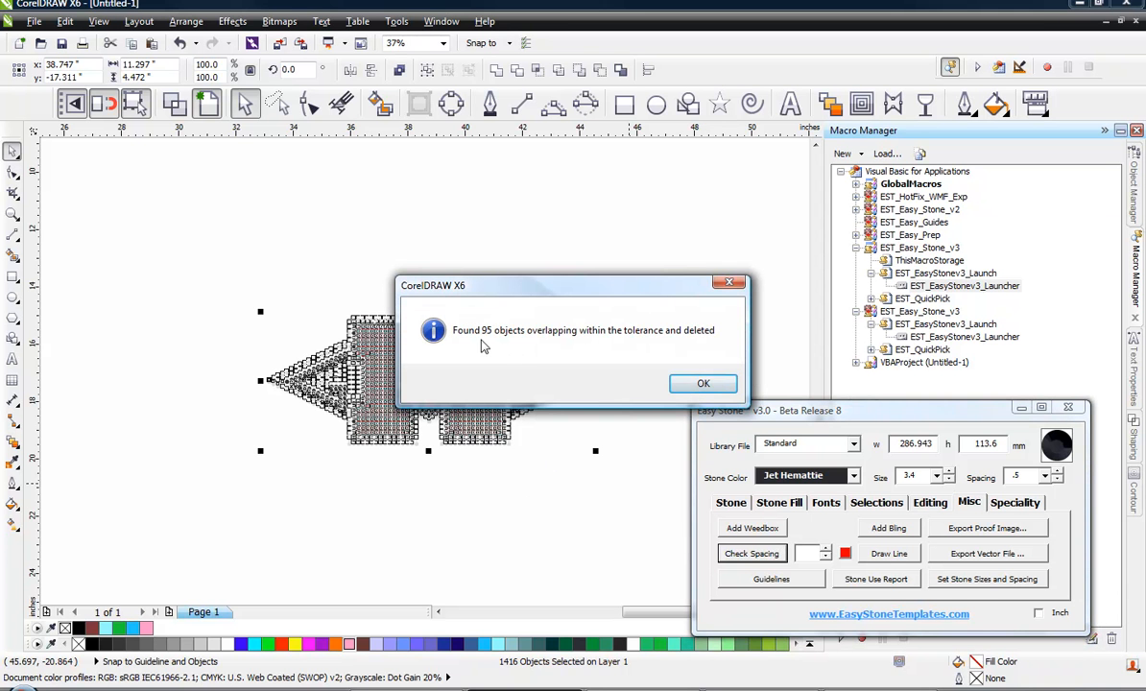
{"action": "left_click", "coordinate": [730, 387]}
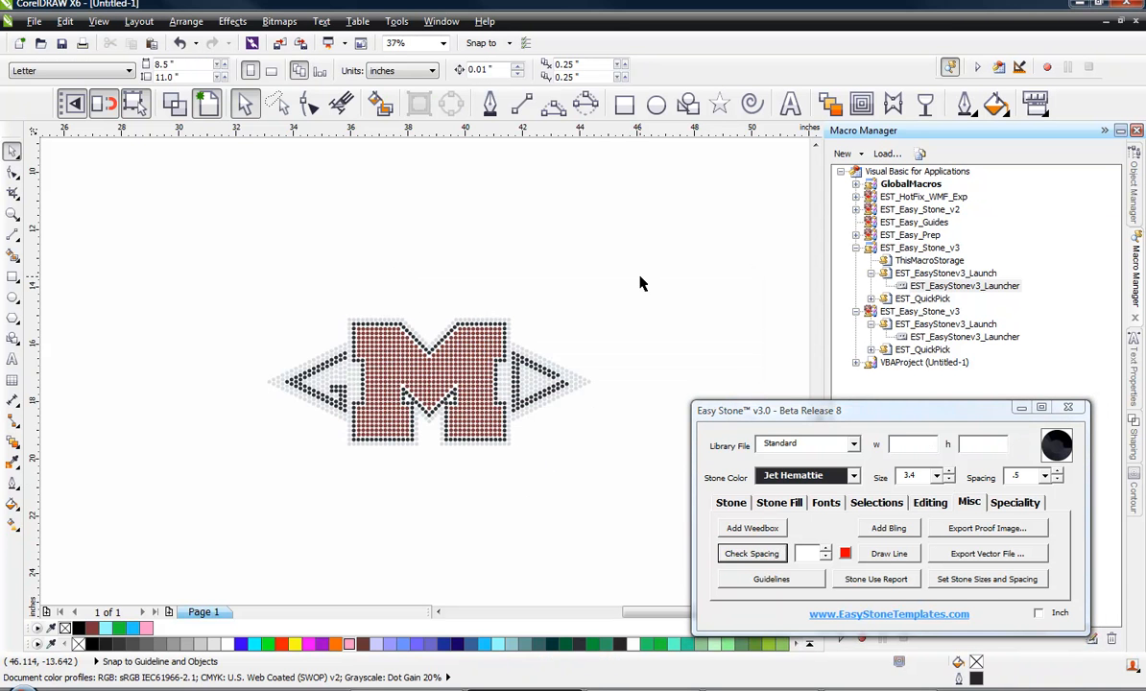
Move the PATRIOT BAND stone lettering from beside the source photo to below the M logo
{"action": "scroll", "coordinate": [606, 288], "scroll_direction": "down", "scroll_amount": 6}
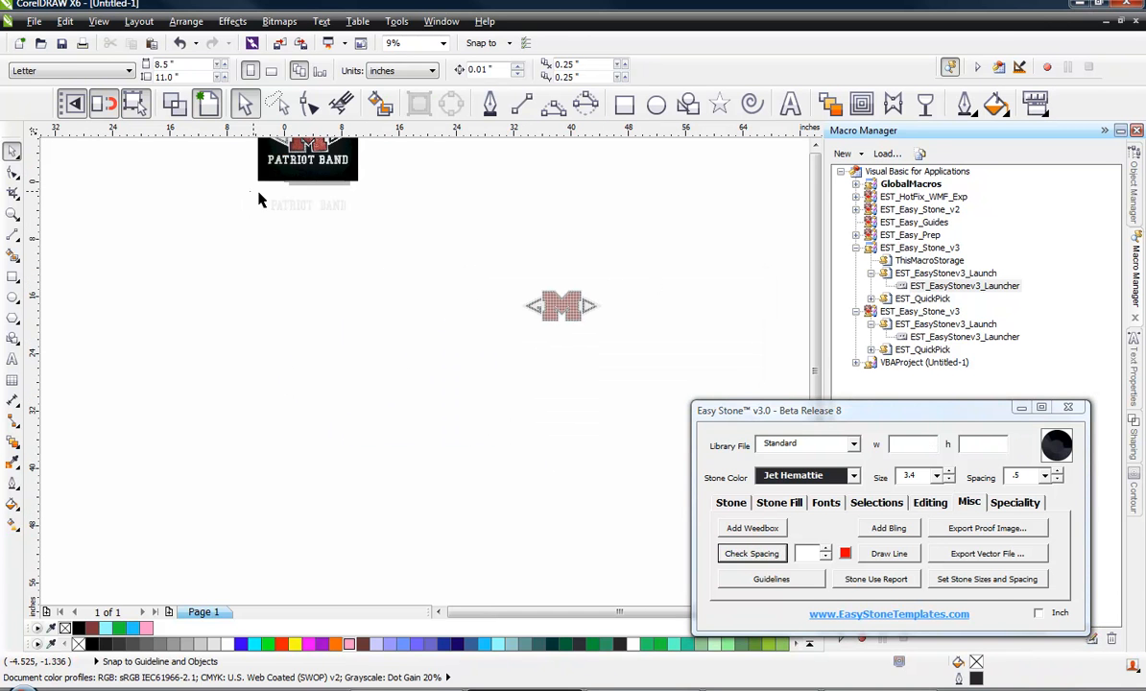
{"action": "left_click_drag", "start_coordinate": [232, 179], "coordinate": [588, 345]}
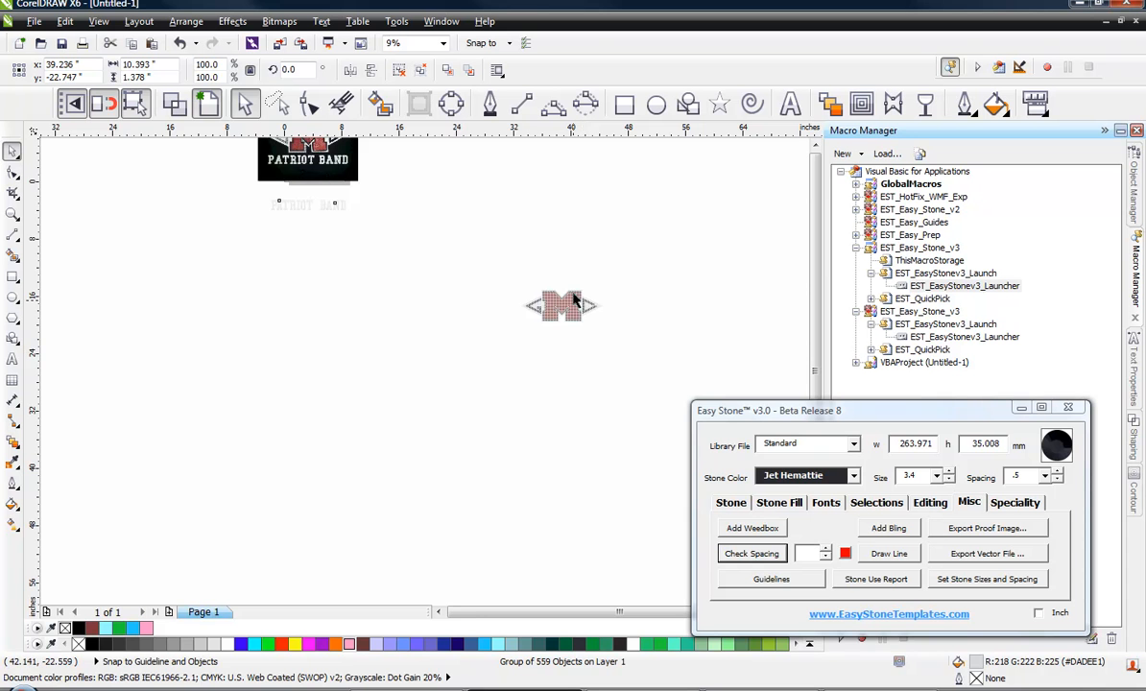
{"action": "scroll", "coordinate": [574, 300], "scroll_direction": "up", "scroll_amount": 3}
{"action": "scroll", "coordinate": [574, 300], "scroll_direction": "up", "scroll_amount": 5}
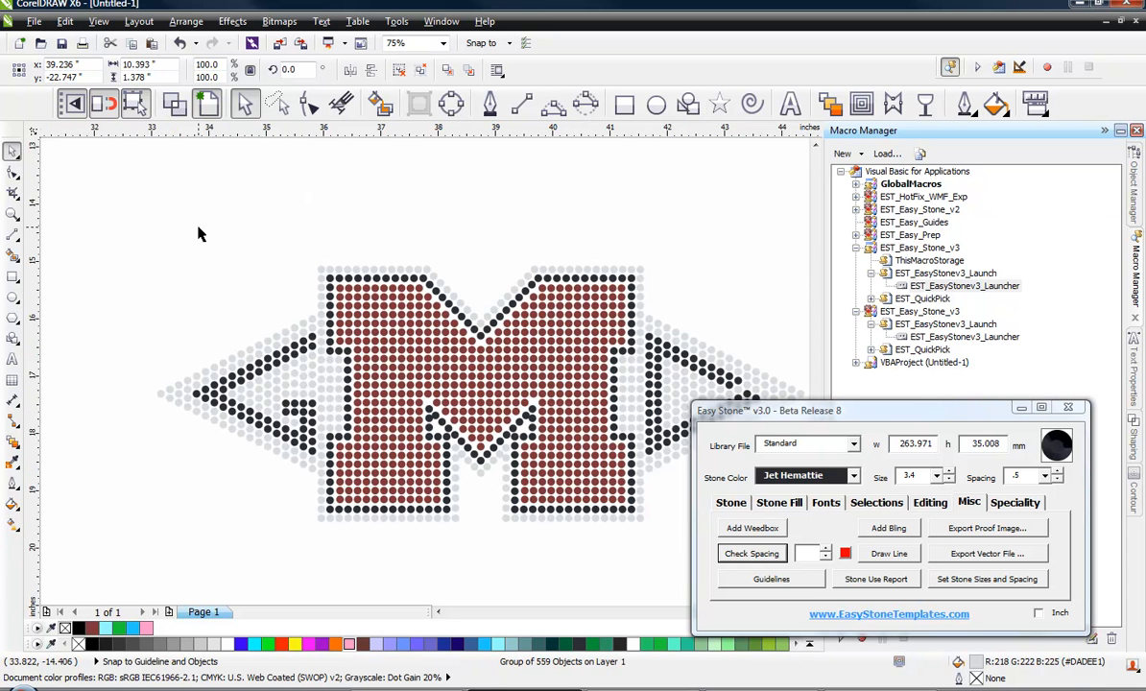
Select all the stones of the M logo, including both arrowheads, and group them
{"action": "scroll", "coordinate": [199, 231], "scroll_direction": "down", "scroll_amount": 4}
{"action": "left_click_drag", "start_coordinate": [144, 224], "coordinate": [544, 415]}
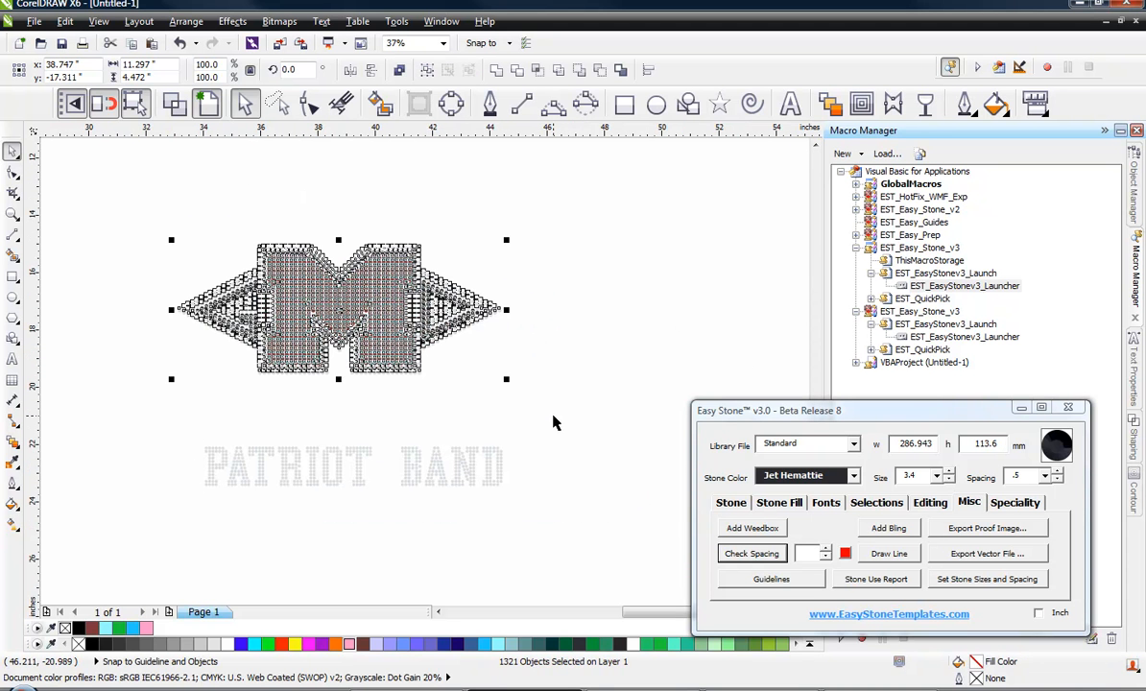
{"action": "left_click", "coordinate": [219, 427]}
Bring the PATRIOT BAND lettering up close beneath the M logo and centre it horizontally on the logo
{"action": "left_click_drag", "start_coordinate": [130, 393], "coordinate": [530, 519]}
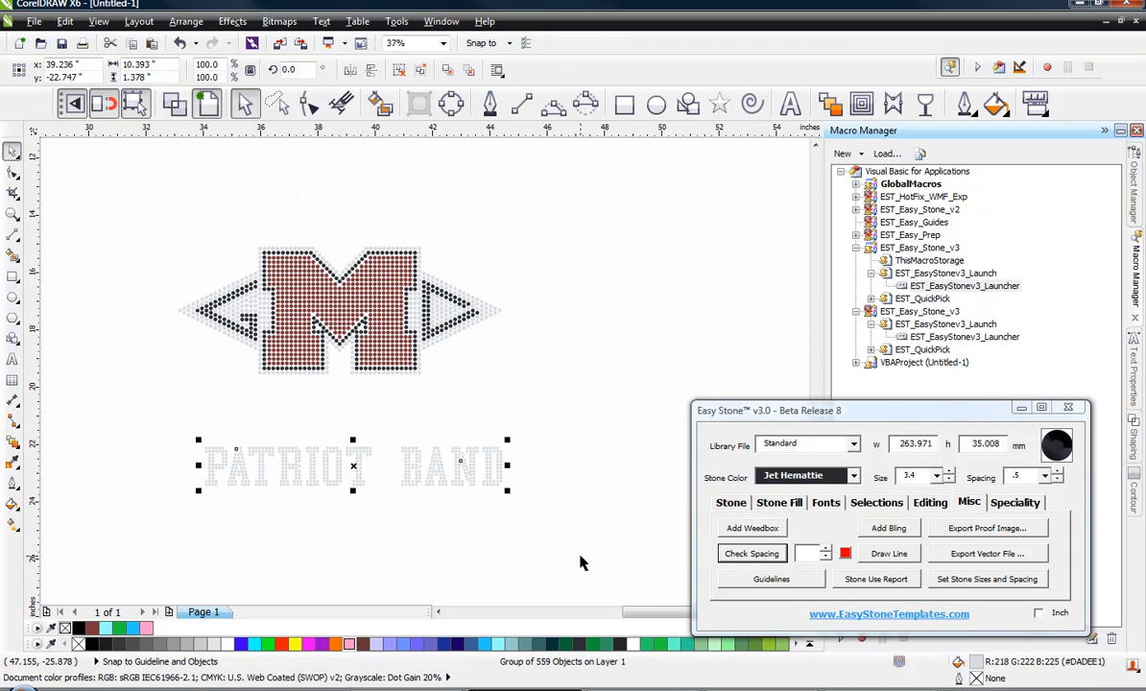
{"action": "left_click_drag", "start_coordinate": [388, 474], "coordinate": [377, 422]}
{"action": "left_click", "coordinate": [377, 343], "text": "shift"}
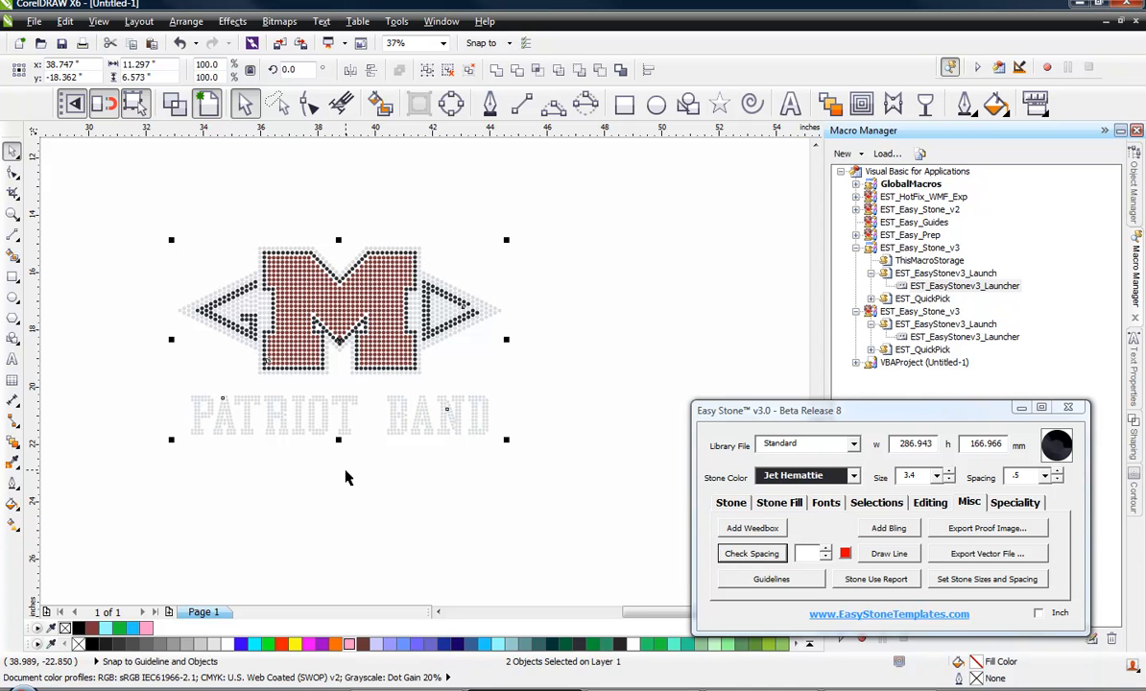
{"action": "left_click", "coordinate": [333, 432]}
{"action": "scroll", "coordinate": [333, 400], "scroll_direction": "up", "scroll_amount": 1}
{"action": "left_click_drag", "start_coordinate": [347, 398], "coordinate": [348, 386]}
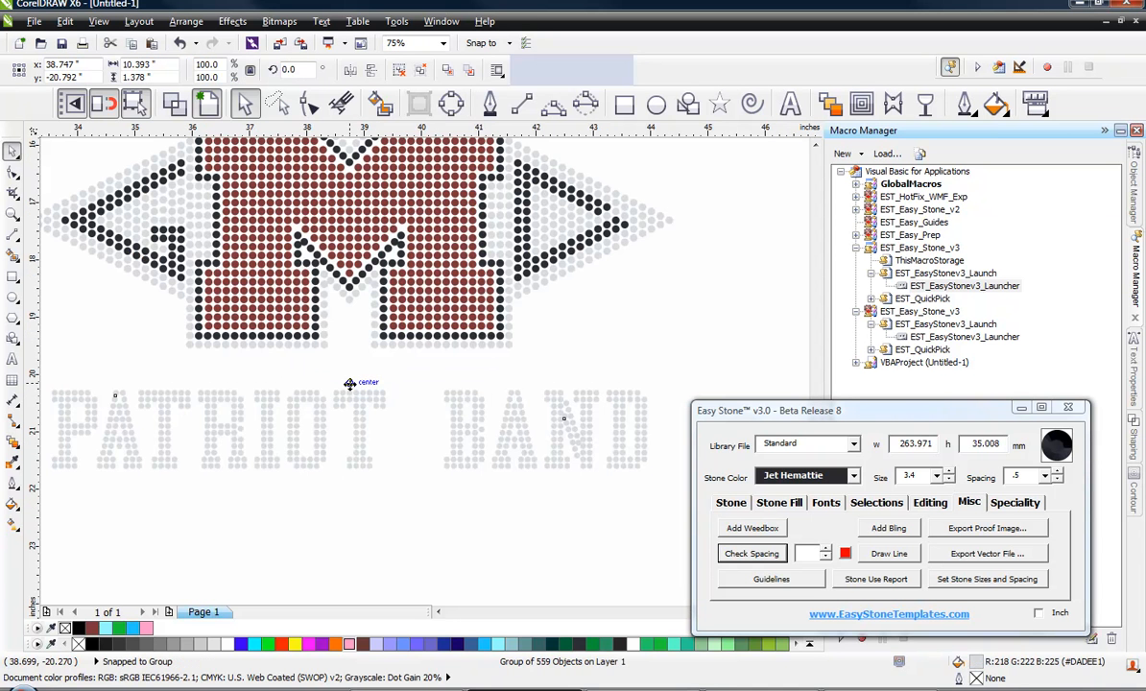
{"action": "left_click", "coordinate": [525, 501]}
Add a weedbox behind the M logo and PATRIOT BAND lettering, and recolour it to grey (#999999)
{"action": "scroll", "coordinate": [525, 507], "scroll_direction": "down", "scroll_amount": 1}
{"action": "left_click_drag", "start_coordinate": [641, 247], "coordinate": [203, 494]}
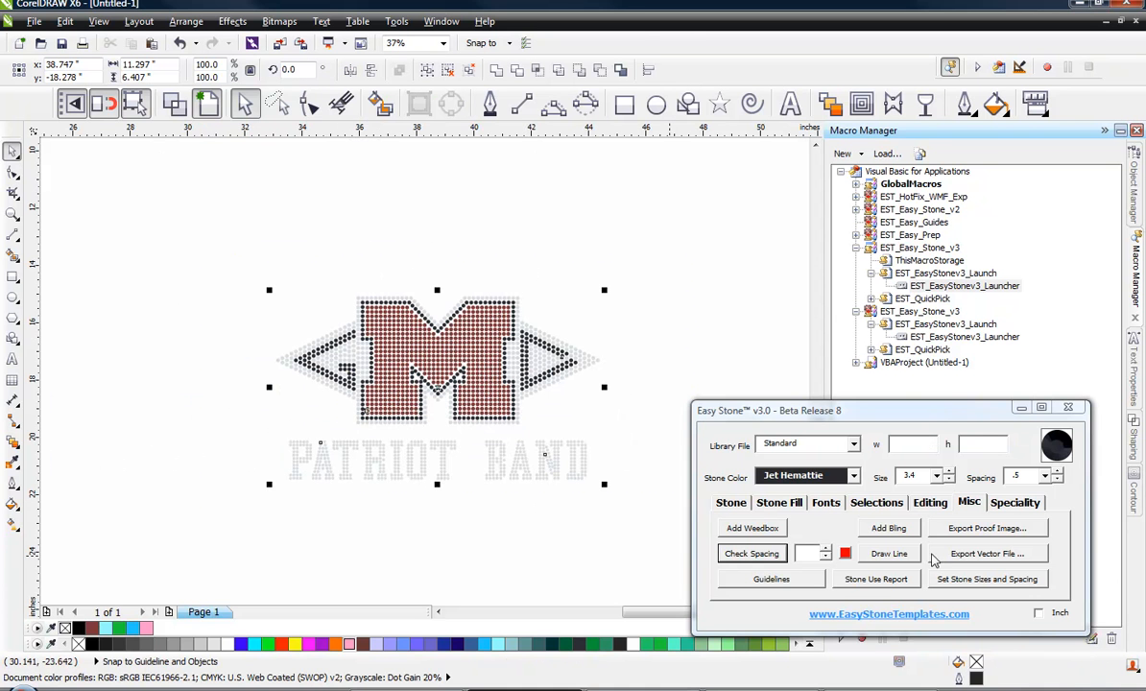
{"action": "left_click", "coordinate": [744, 530]}
{"action": "left_click", "coordinate": [544, 550]}
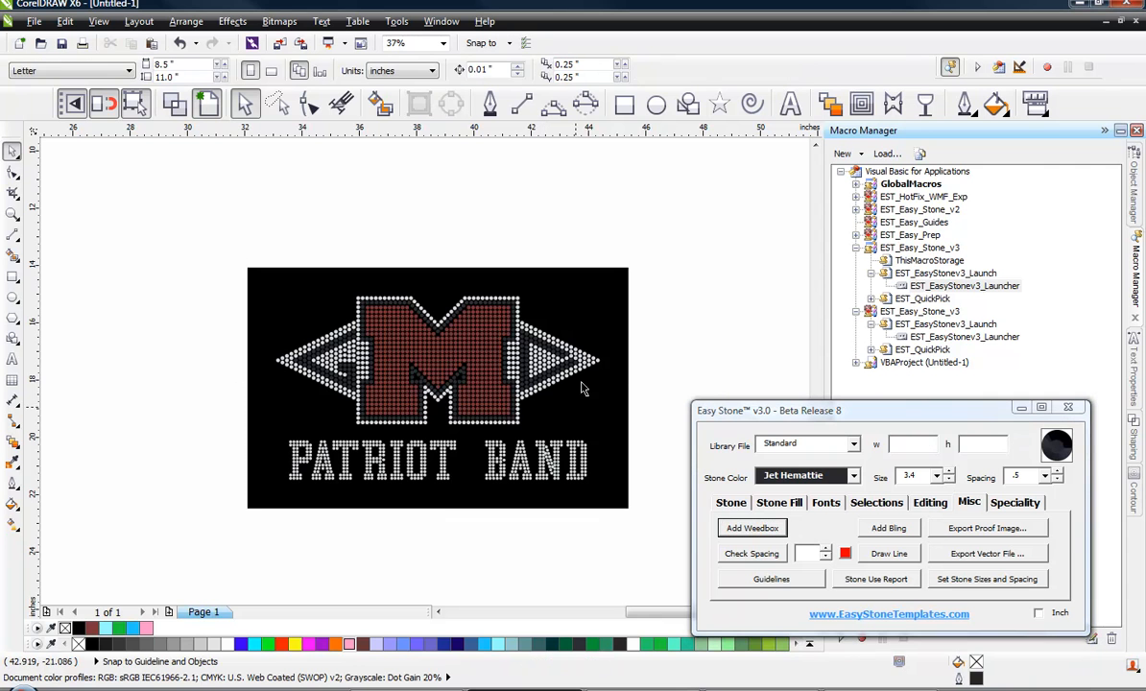
{"action": "left_click", "coordinate": [622, 341]}
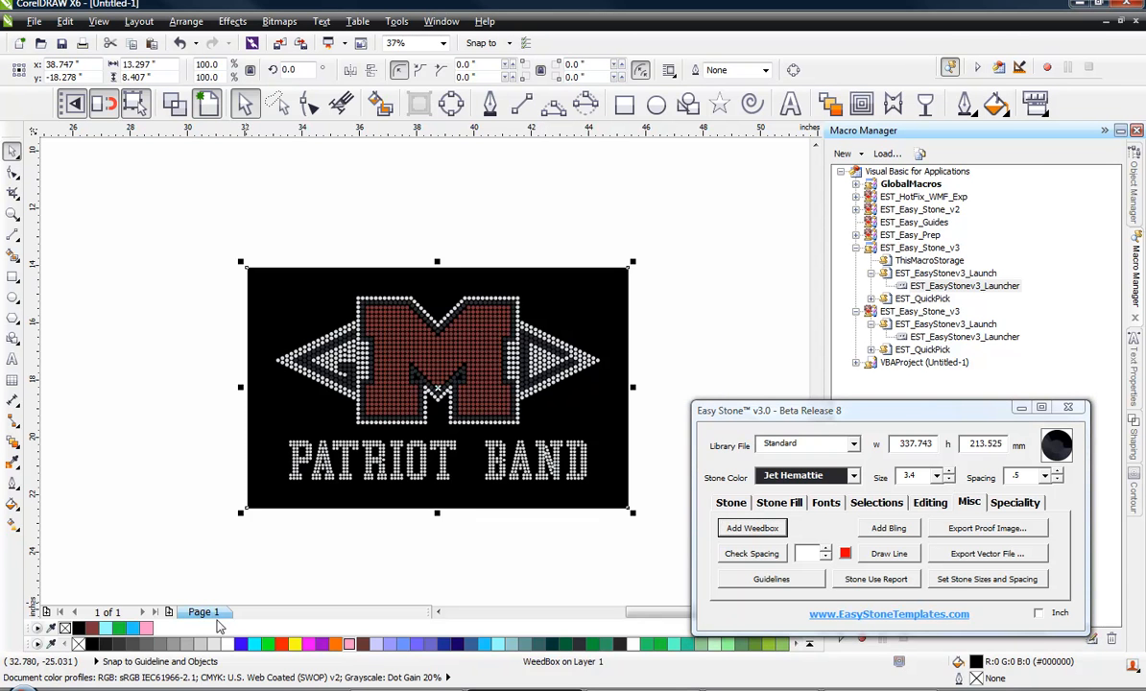
{"action": "left_click", "coordinate": [173, 644]}
{"action": "left_click", "coordinate": [233, 573]}
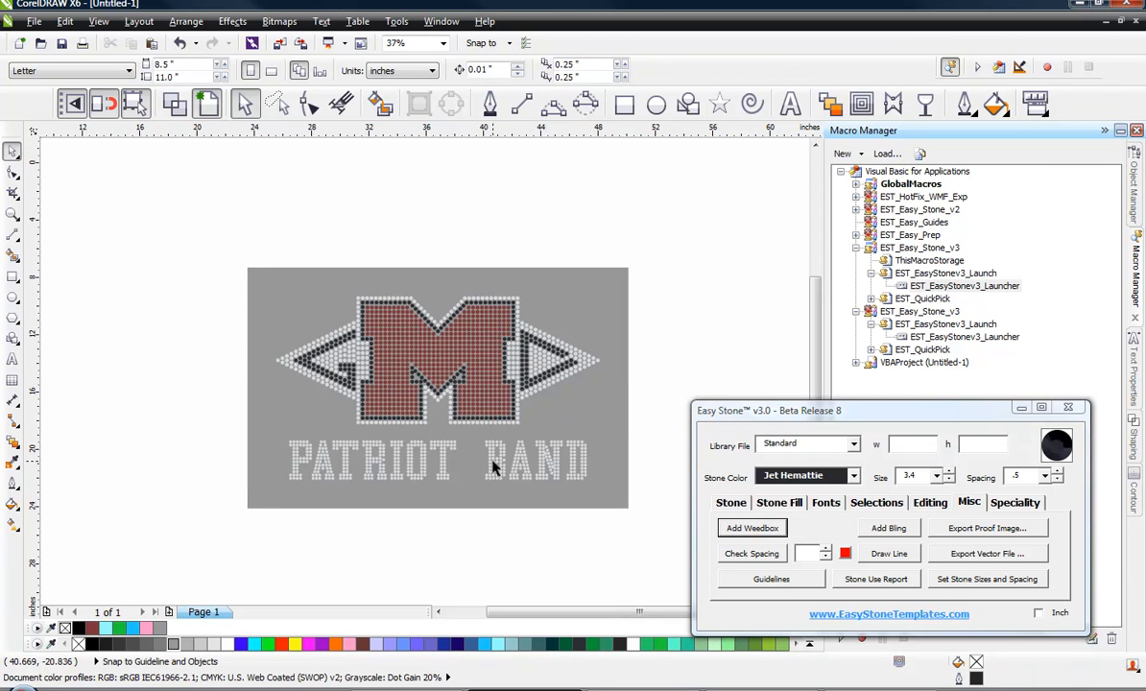
Unlock the source photo and move it below the grey weedbox for side-by-side comparison with the rhinestone design
{"action": "scroll", "coordinate": [324, 396], "scroll_direction": "down", "scroll_amount": 1}
{"action": "scroll", "coordinate": [246, 318], "scroll_direction": "down", "scroll_amount": 1}
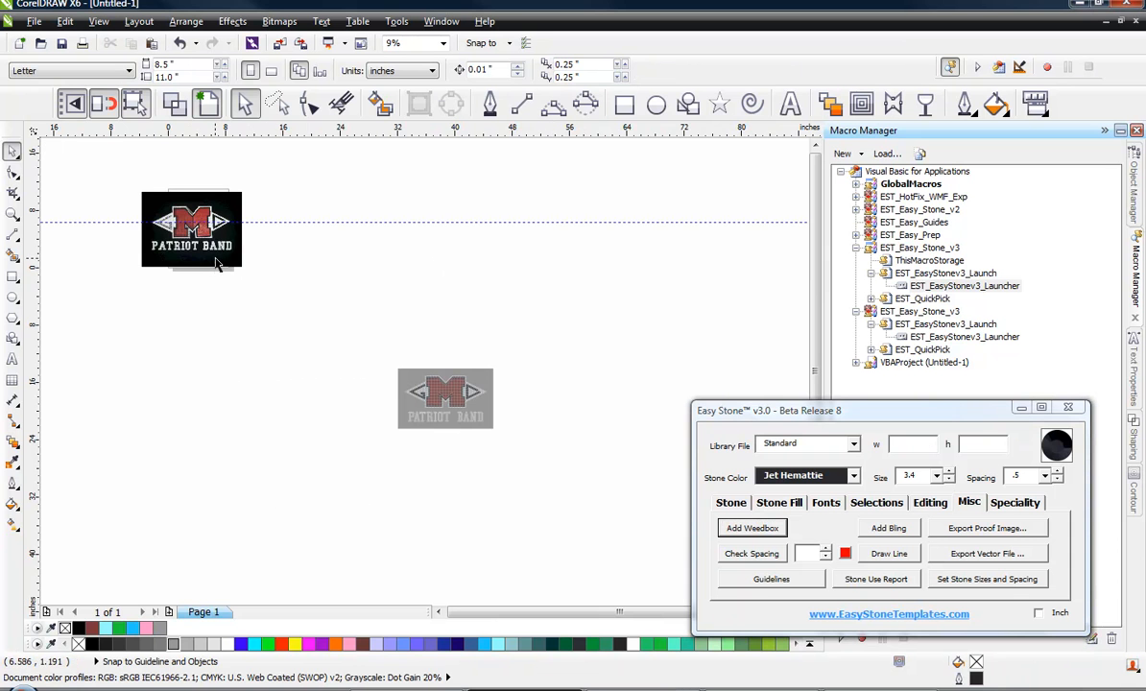
{"action": "left_click_drag", "start_coordinate": [215, 256], "coordinate": [325, 457]}
{"action": "right_click", "coordinate": [194, 221]}
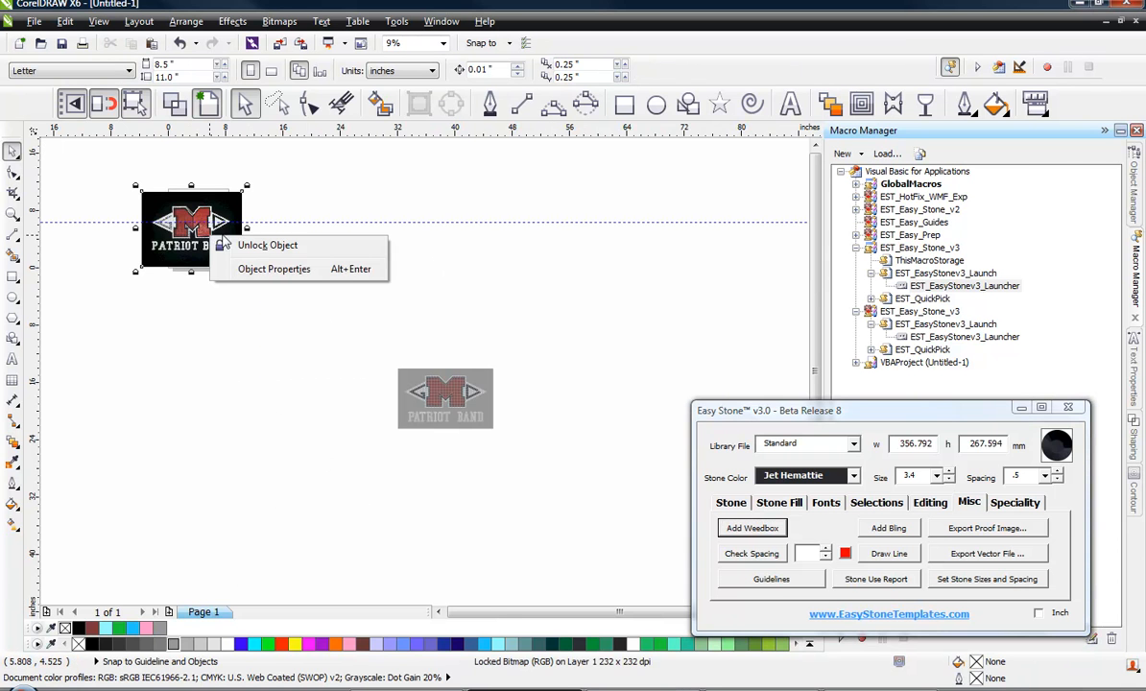
{"action": "left_click", "coordinate": [214, 227]}
{"action": "left_click_drag", "start_coordinate": [228, 241], "coordinate": [436, 467]}
{"action": "scroll", "coordinate": [451, 477], "scroll_direction": "up", "scroll_amount": 2}
{"action": "left_click", "coordinate": [633, 466]}
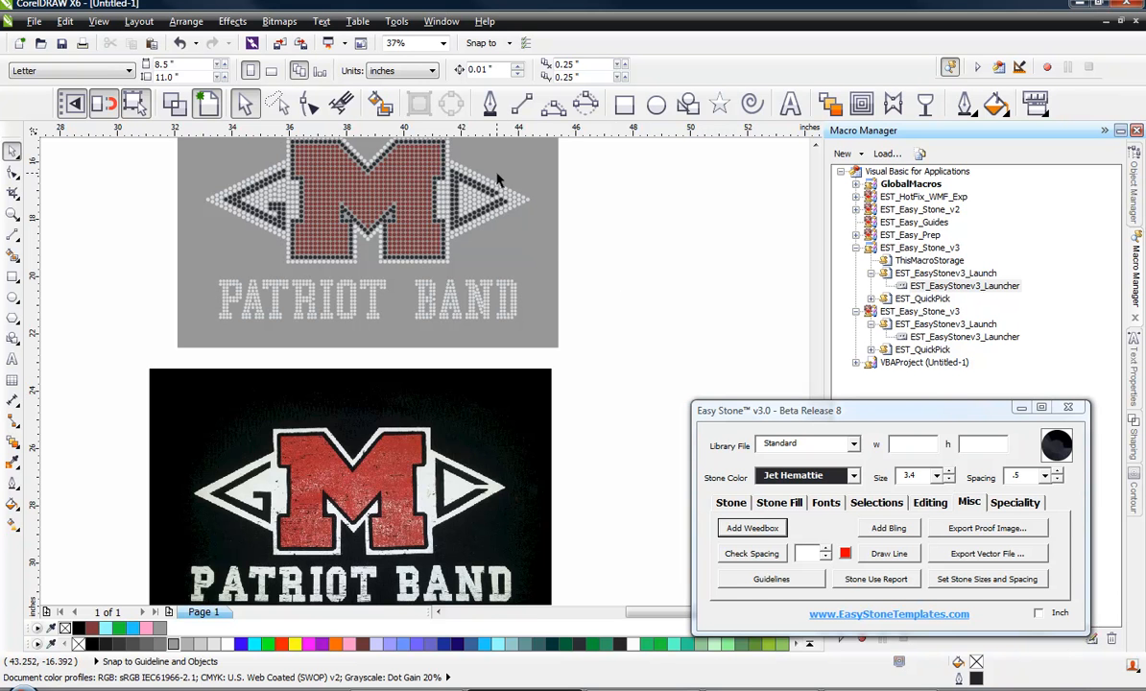
Ungroup the M logo's stones so individual ones in the right arrowhead can be edited
{"action": "scroll", "coordinate": [498, 179], "scroll_direction": "up", "scroll_amount": 5}
{"action": "scroll", "coordinate": [515, 205], "scroll_direction": "up", "scroll_amount": 1}
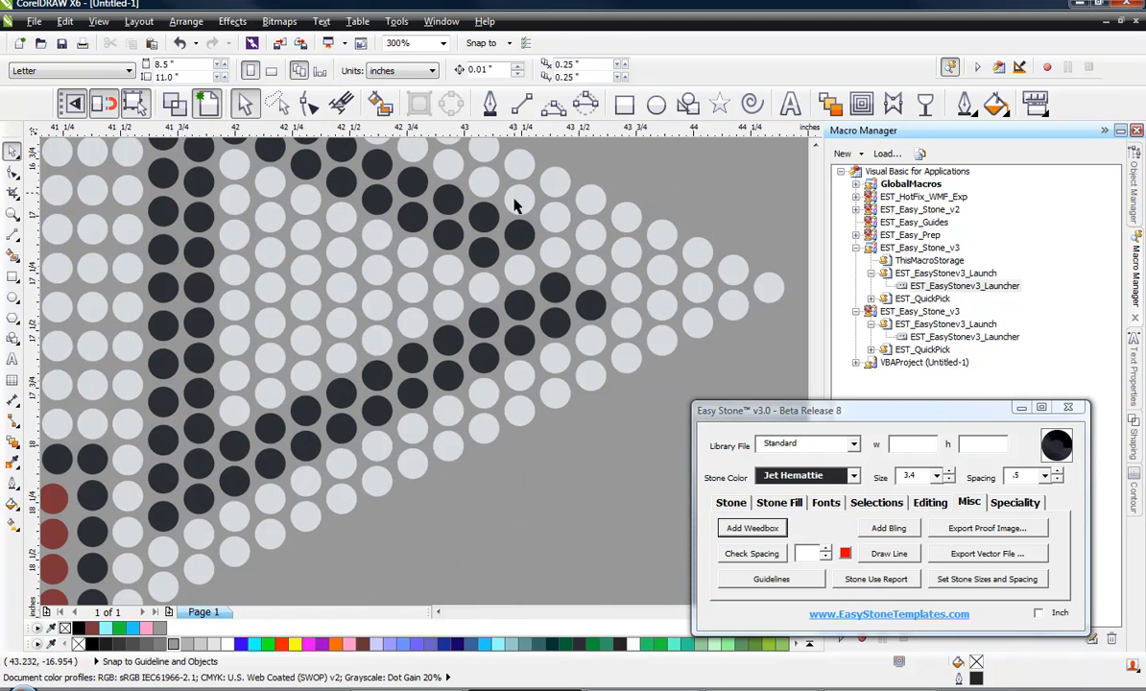
{"action": "left_click", "coordinate": [554, 287]}
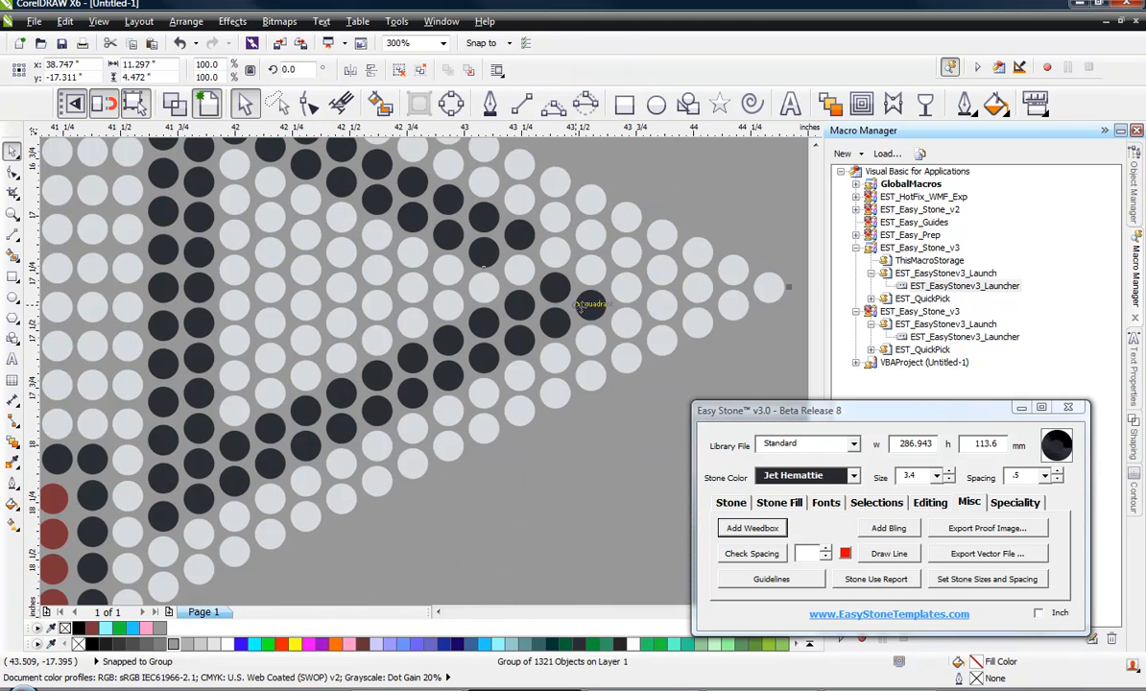
{"action": "right_click", "coordinate": [585, 296]}
{"action": "left_click", "coordinate": [634, 83]}
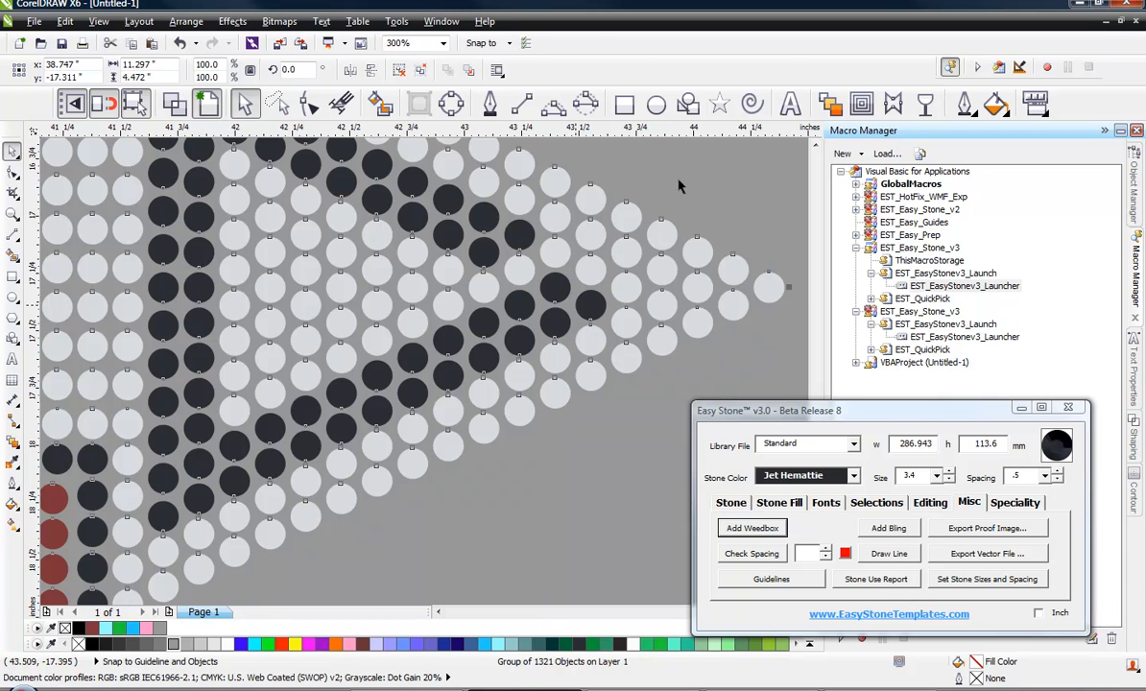
Convert the four Jet Hemattie stones at the inner tip of the right arrowhead to Crystal using Rename And Fill
{"action": "left_click", "coordinate": [560, 285]}
{"action": "left_click", "coordinate": [591, 304], "text": "shift"}
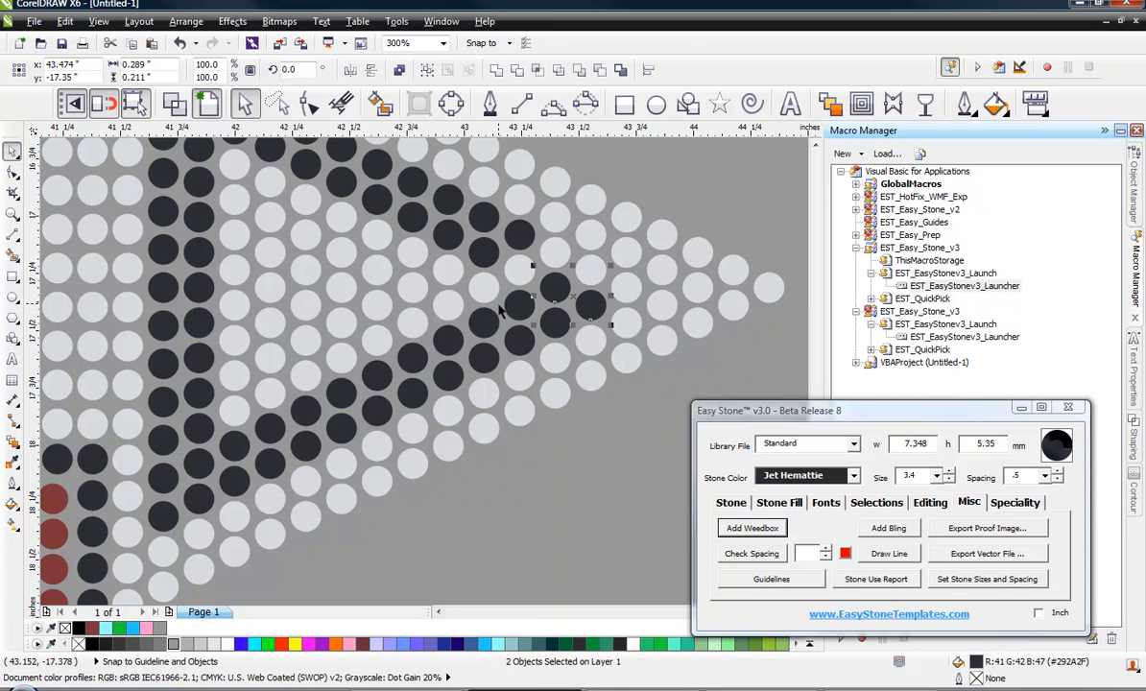
{"action": "left_click", "coordinate": [513, 310], "text": "shift"}
{"action": "left_click", "coordinate": [553, 333], "text": "shift"}
{"action": "left_click", "coordinate": [851, 475]}
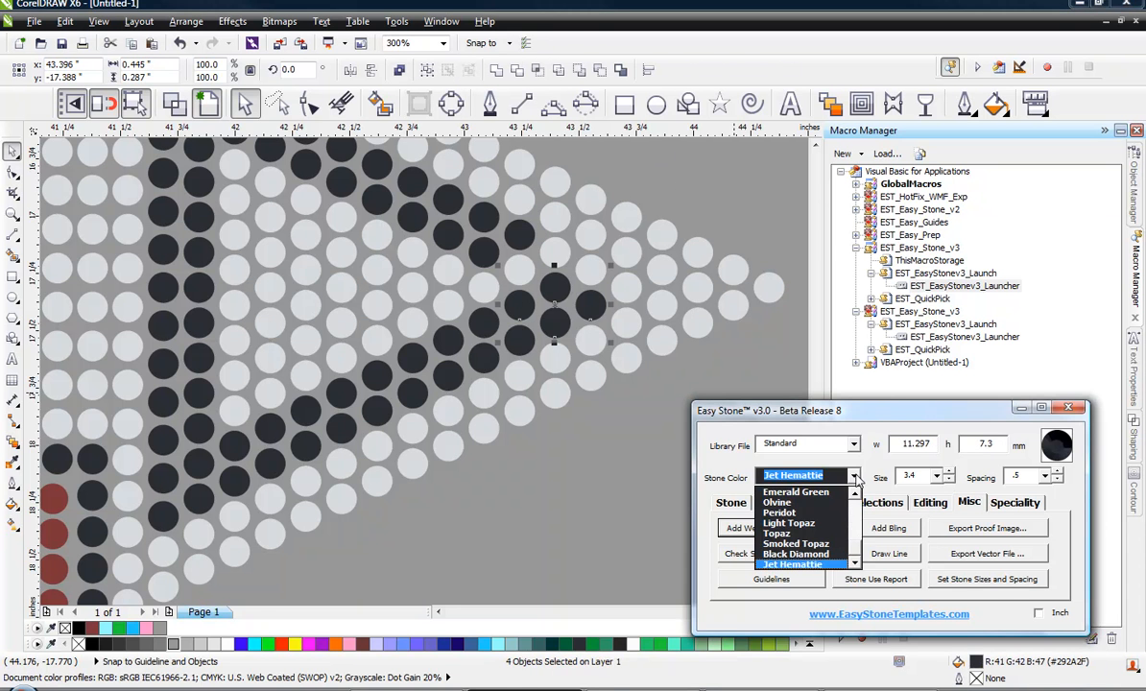
{"action": "scroll", "coordinate": [860, 563], "scroll_direction": "up", "scroll_amount": 5}
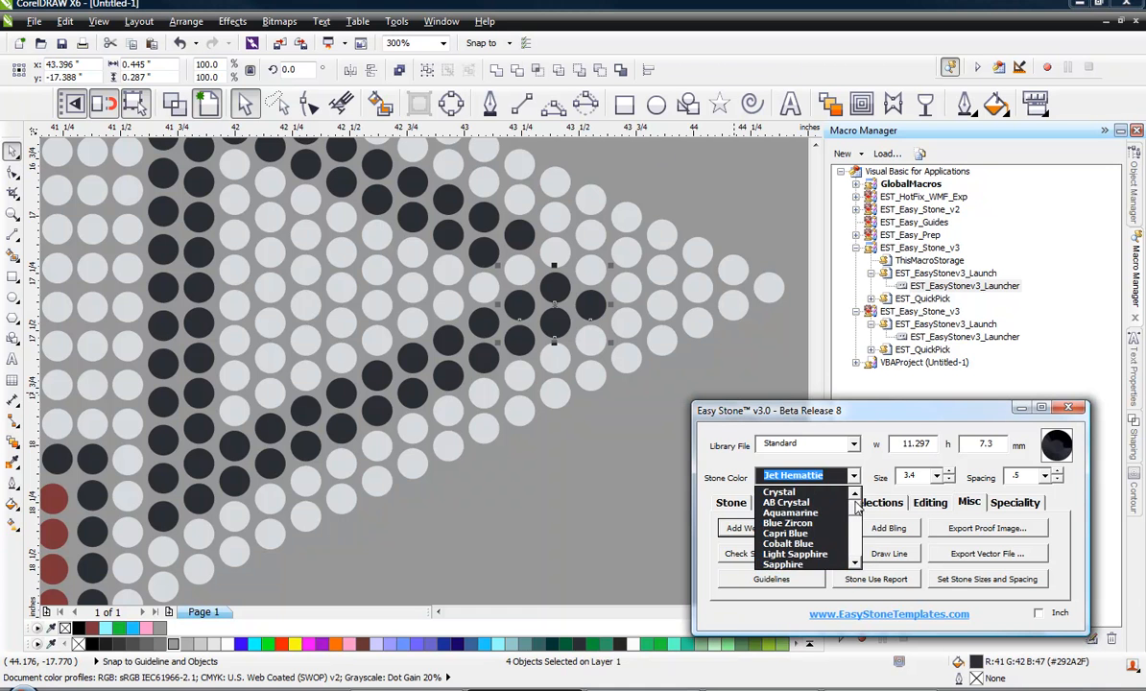
{"action": "left_click", "coordinate": [781, 491]}
{"action": "left_click", "coordinate": [727, 503]}
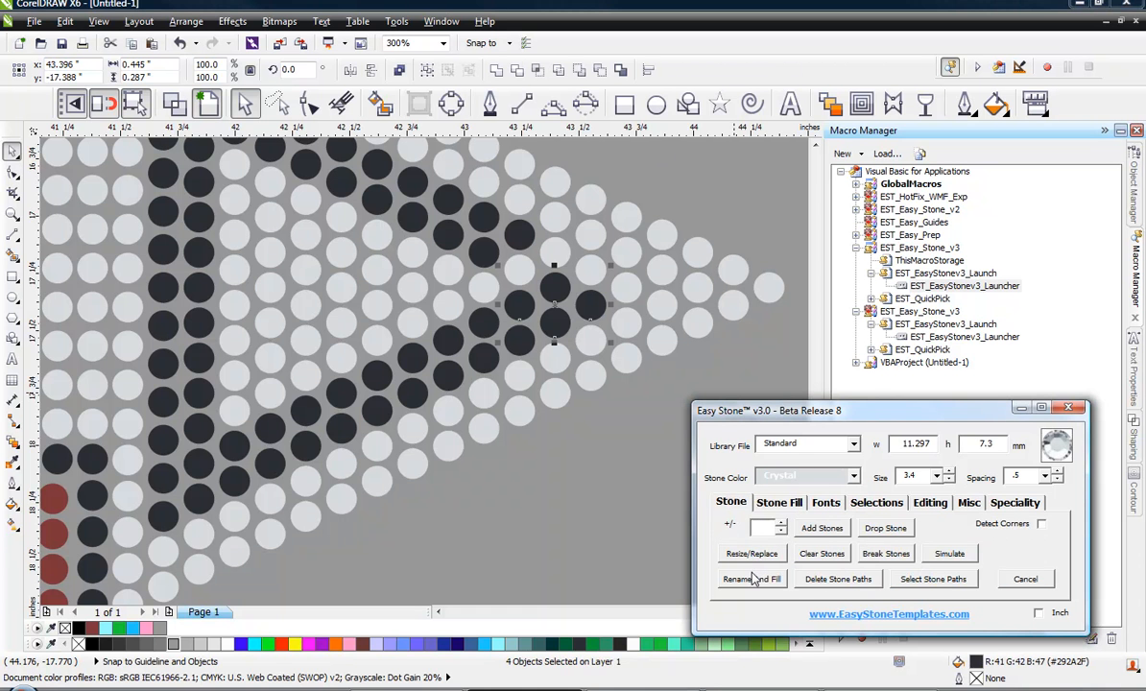
{"action": "left_click", "coordinate": [744, 579]}
{"action": "scroll", "coordinate": [587, 445], "scroll_direction": "down", "scroll_amount": 5}
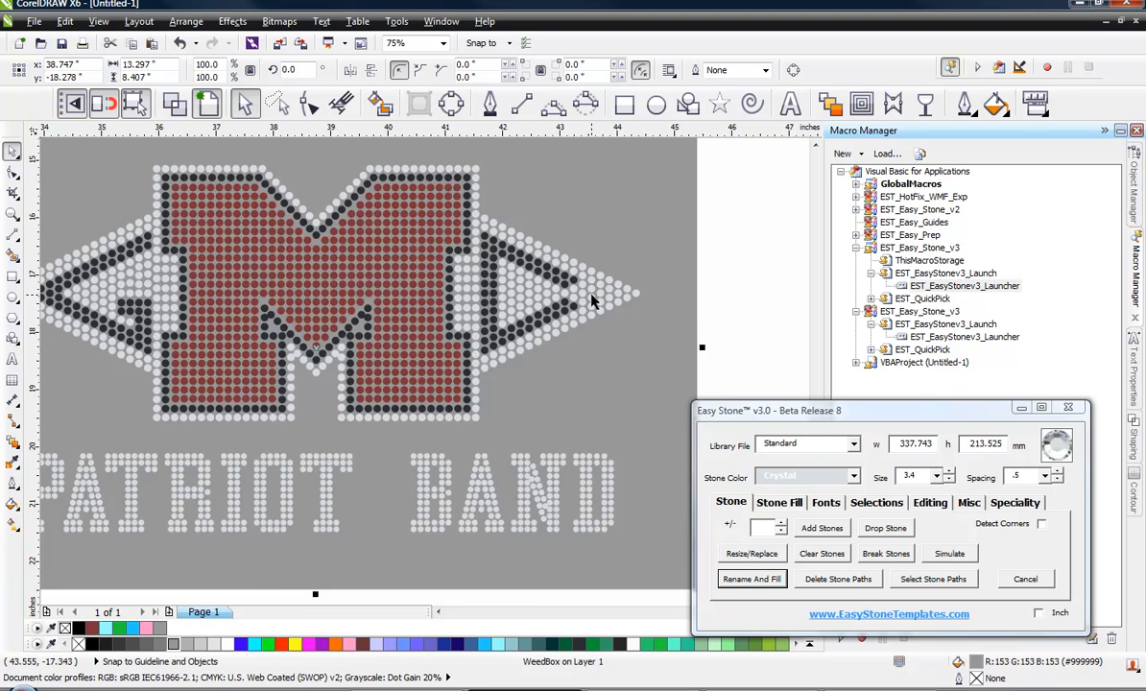
{"action": "scroll", "coordinate": [622, 287], "scroll_direction": "down", "scroll_amount": 3}
{"action": "left_click", "coordinate": [677, 285]}
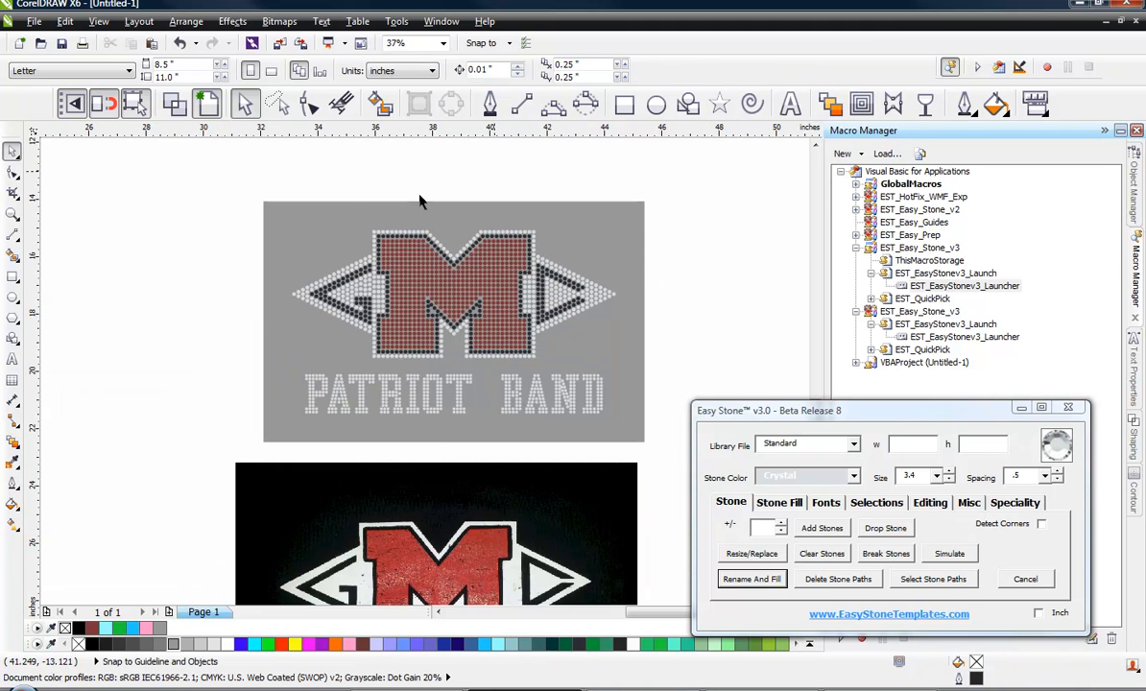
{"action": "scroll", "coordinate": [587, 285], "scroll_direction": "up", "scroll_amount": 3}
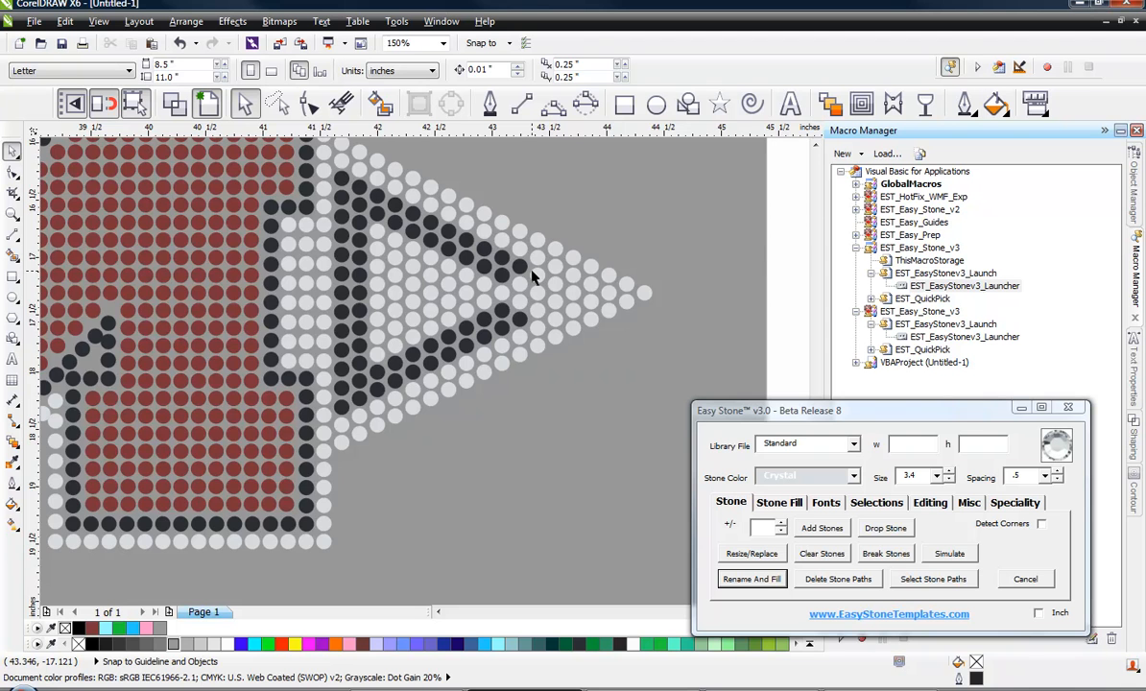
{"action": "scroll", "coordinate": [534, 278], "scroll_direction": "up", "scroll_amount": 1}
{"action": "left_click", "coordinate": [513, 288]}
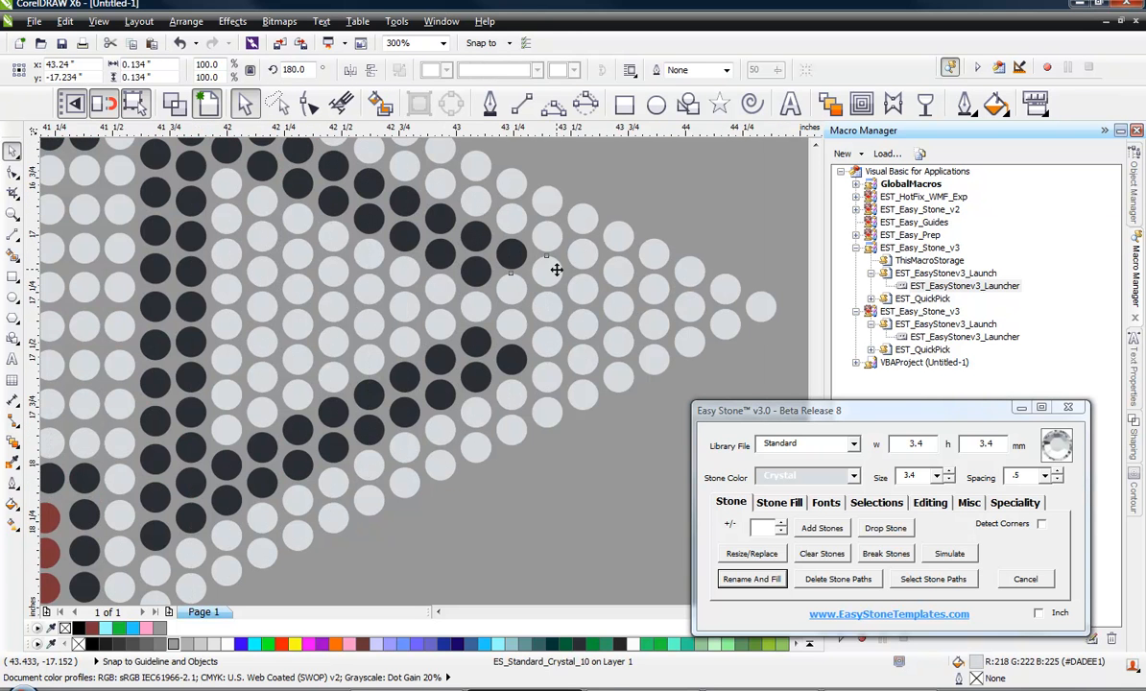
{"action": "left_click", "coordinate": [553, 268], "text": "shift"}
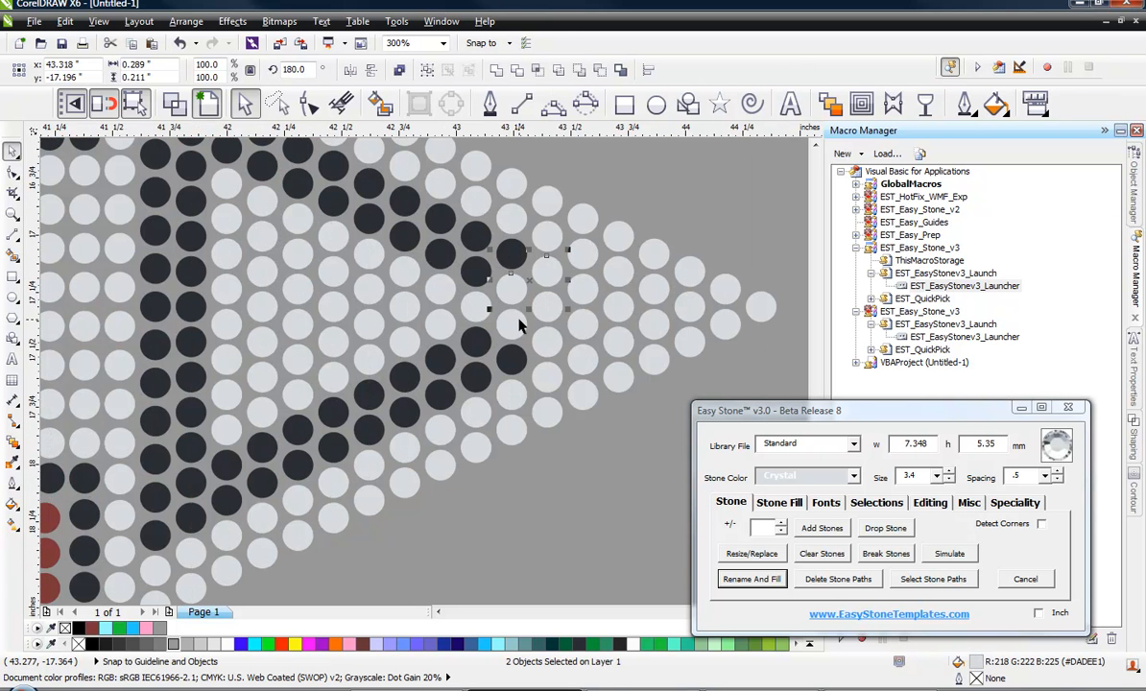
{"action": "left_click", "coordinate": [652, 208]}
Reposition the source photo so it sits centred just beneath the grey weedbox
{"action": "scroll", "coordinate": [644, 204], "scroll_direction": "down", "scroll_amount": 3}
{"action": "left_click", "coordinate": [766, 265]}
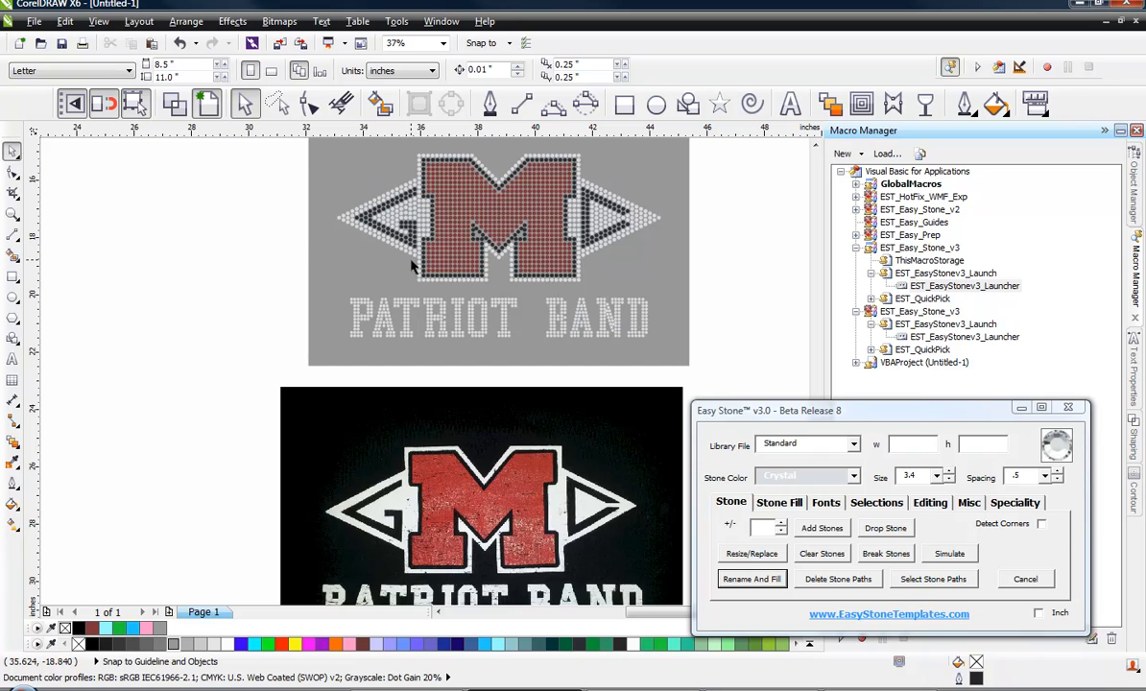
{"action": "left_click", "coordinate": [446, 403]}
{"action": "scroll", "coordinate": [242, 305], "scroll_direction": "down", "scroll_amount": 1}
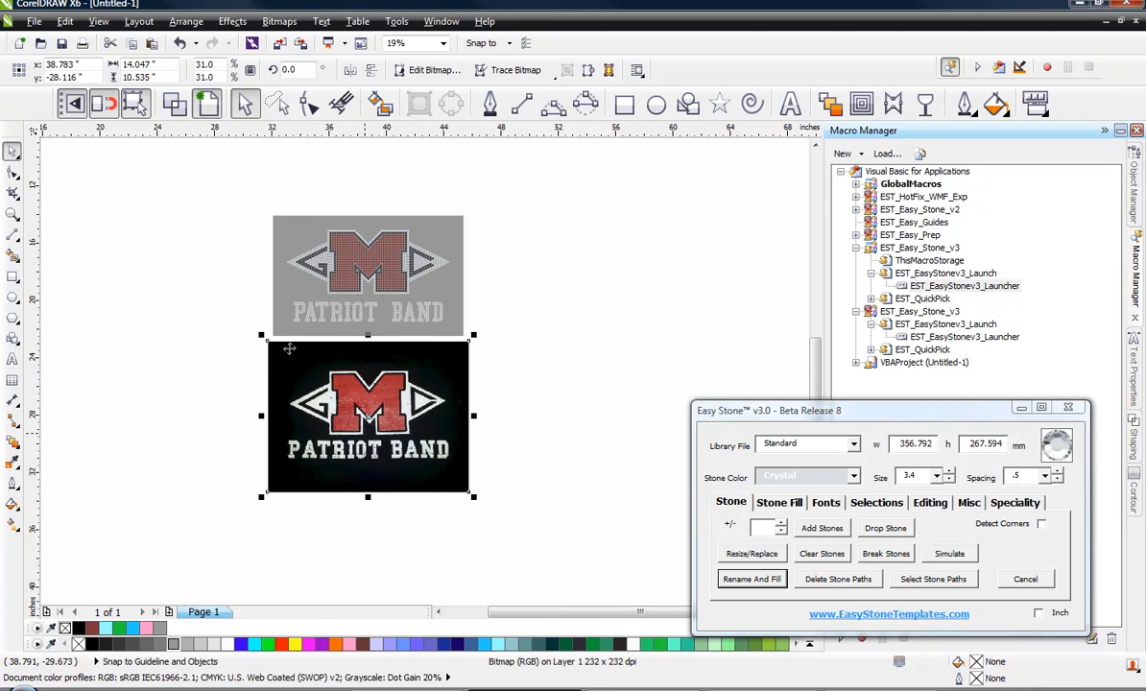
{"action": "scroll", "coordinate": [354, 262], "scroll_direction": "up", "scroll_amount": 1}
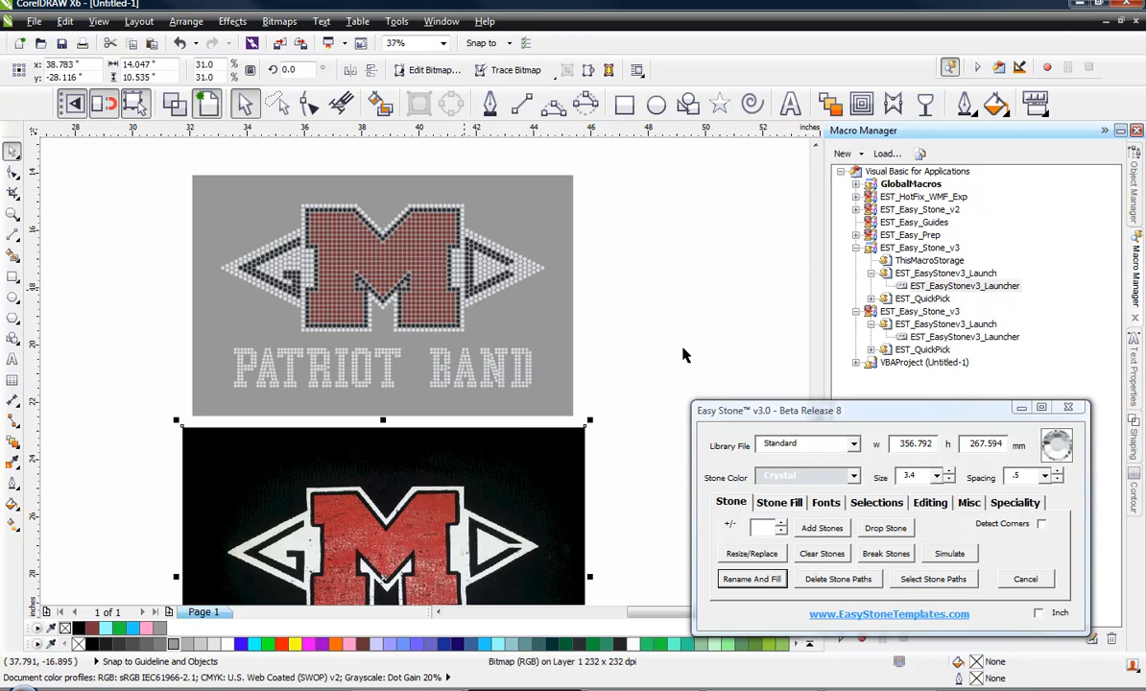
{"action": "left_click", "coordinate": [685, 301]}
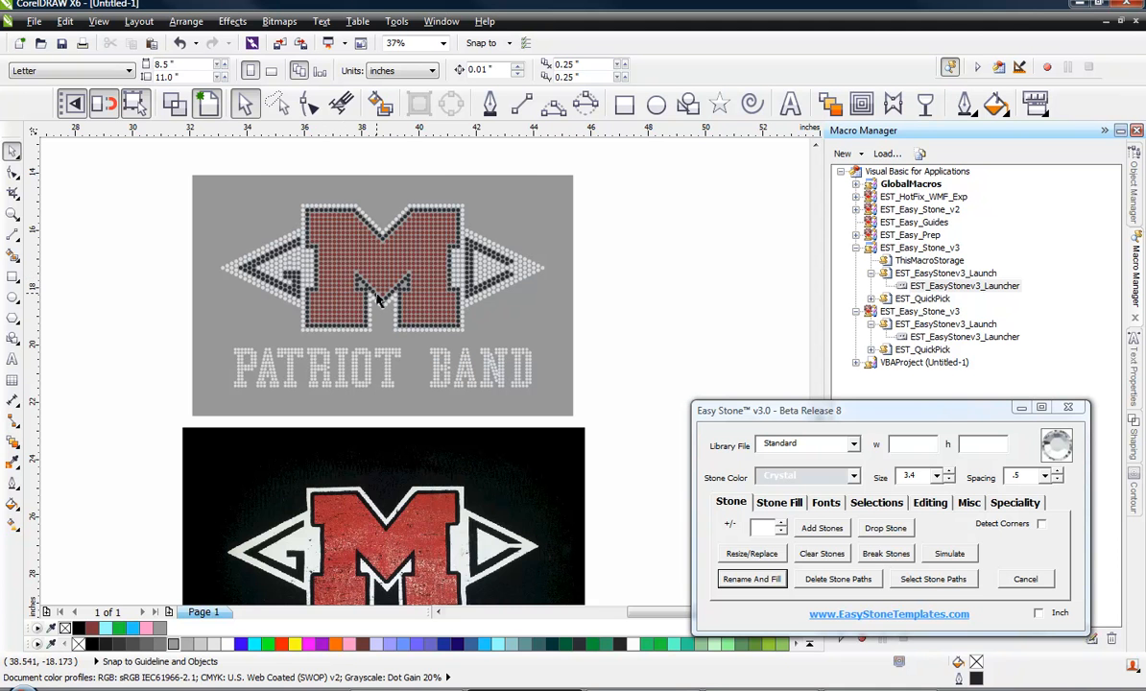
Examine the spacing of the crystal and Jet Hemattie stones around the M's lower centre notch
{"action": "scroll", "coordinate": [344, 285], "scroll_direction": "up", "scroll_amount": 2}
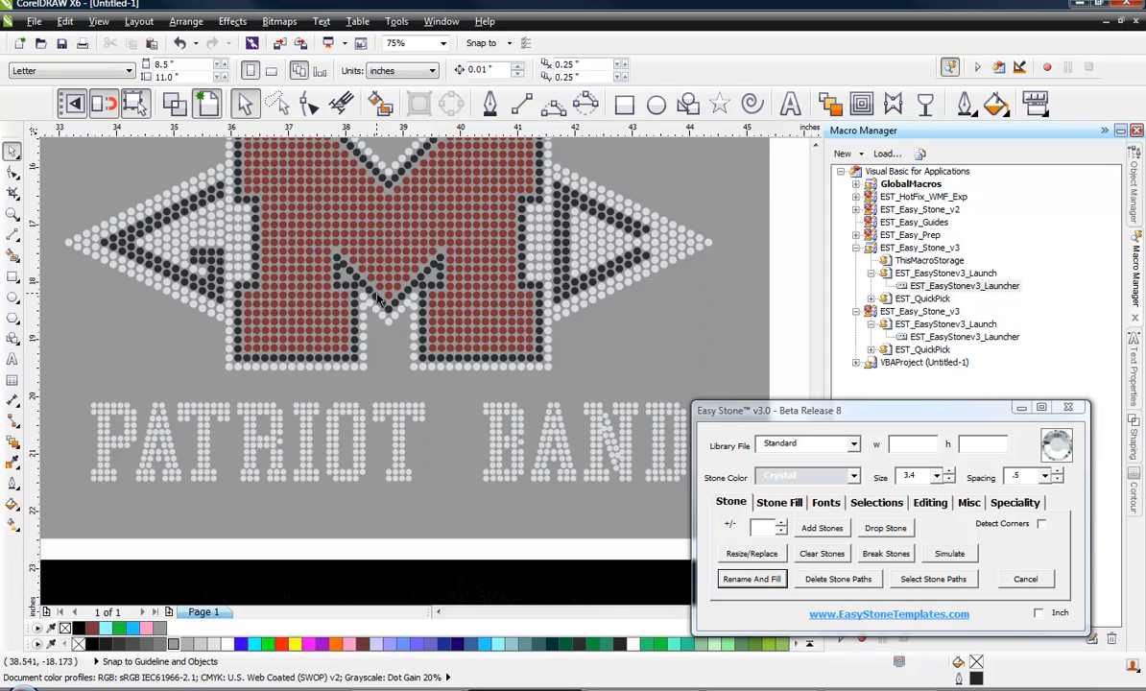
{"action": "scroll", "coordinate": [380, 300], "scroll_direction": "up", "scroll_amount": 4}
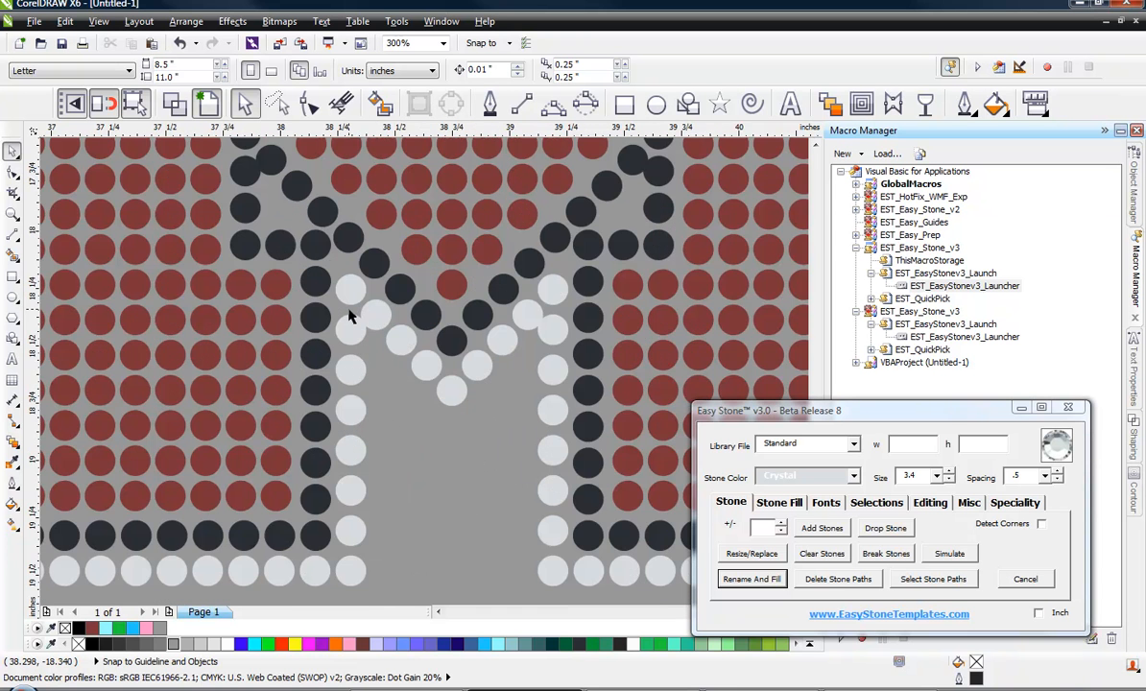
{"action": "scroll", "coordinate": [350, 318], "scroll_direction": "up", "scroll_amount": 2}
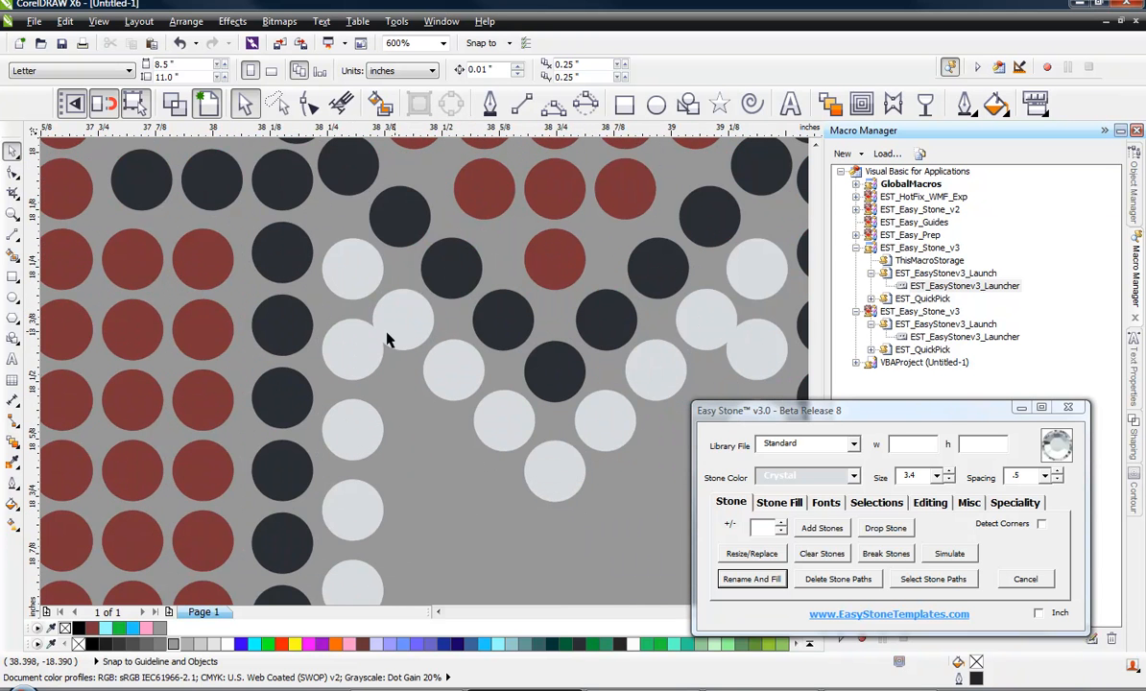
{"action": "scroll", "coordinate": [462, 333], "scroll_direction": "down", "scroll_amount": 2}
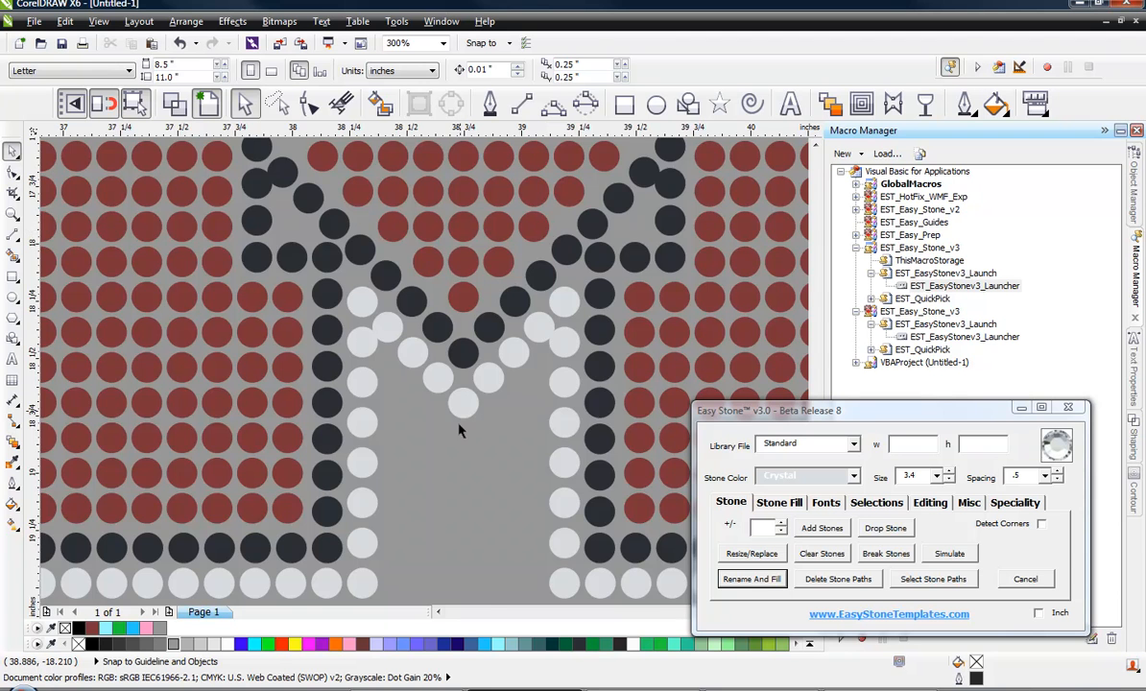
{"action": "scroll", "coordinate": [460, 431], "scroll_direction": "down", "scroll_amount": 2}
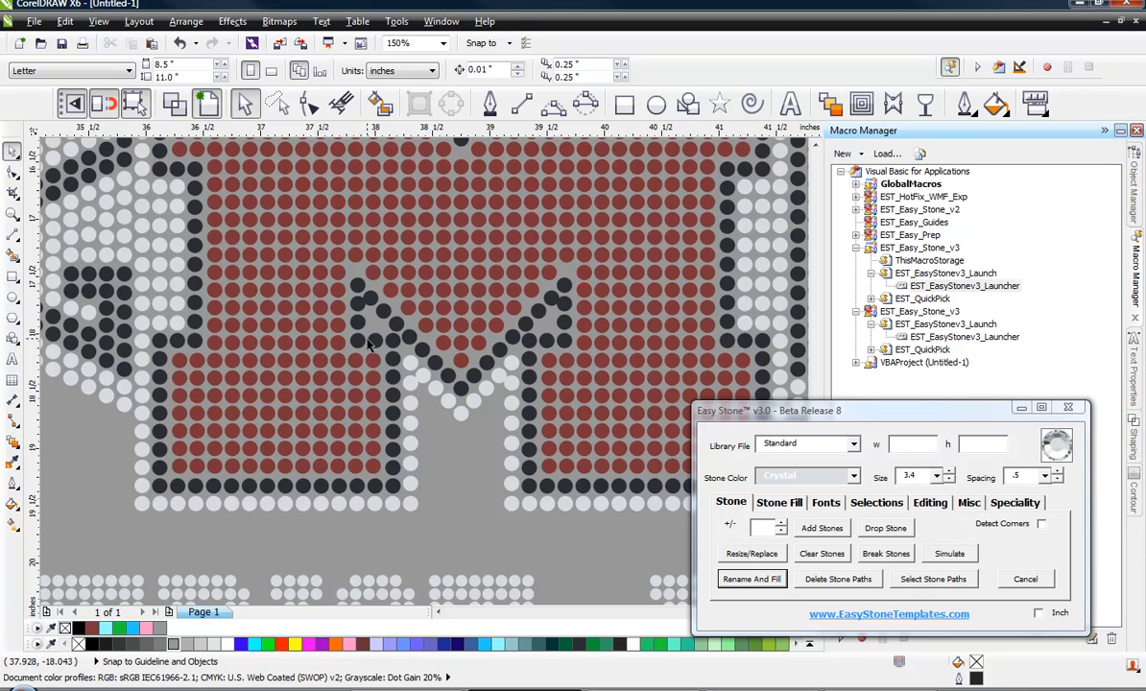
Compare the finished rhinestone M logo and PATRIOT BAND lettering on the grey weedbox with the source photo beneath it
{"action": "scroll", "coordinate": [370, 343], "scroll_direction": "down", "scroll_amount": 1}
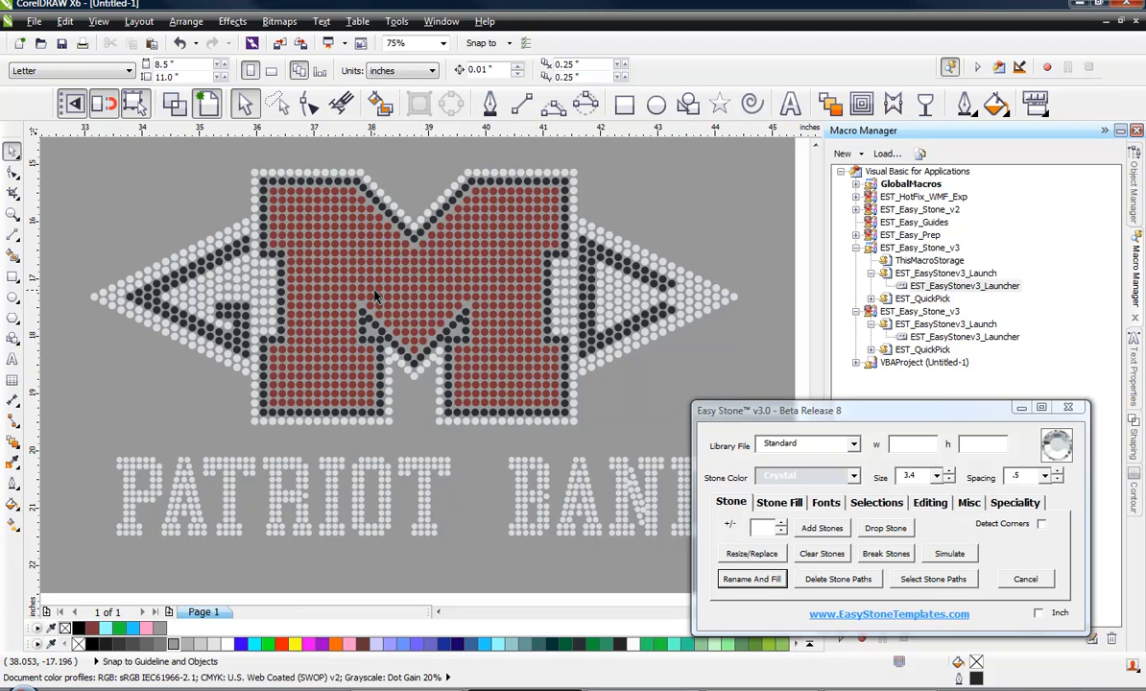
{"action": "scroll", "coordinate": [374, 301], "scroll_direction": "down", "scroll_amount": 1}
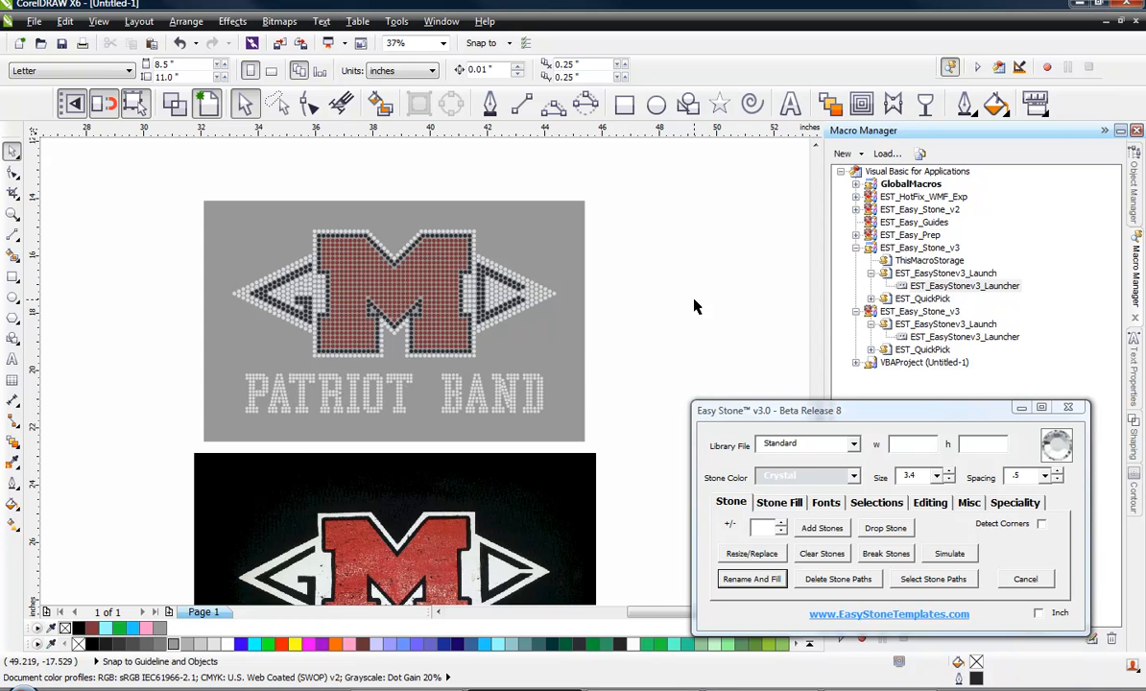
{"action": "scroll", "coordinate": [334, 270], "scroll_direction": "down", "scroll_amount": 1}
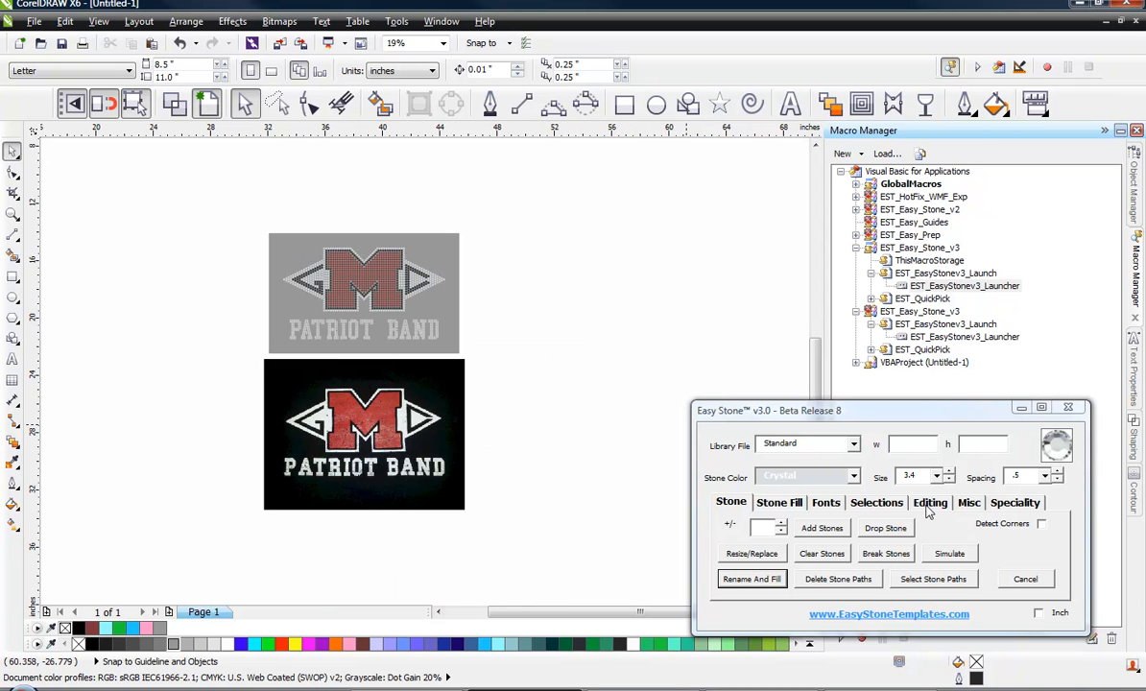
{"action": "left_click", "coordinate": [773, 503]}
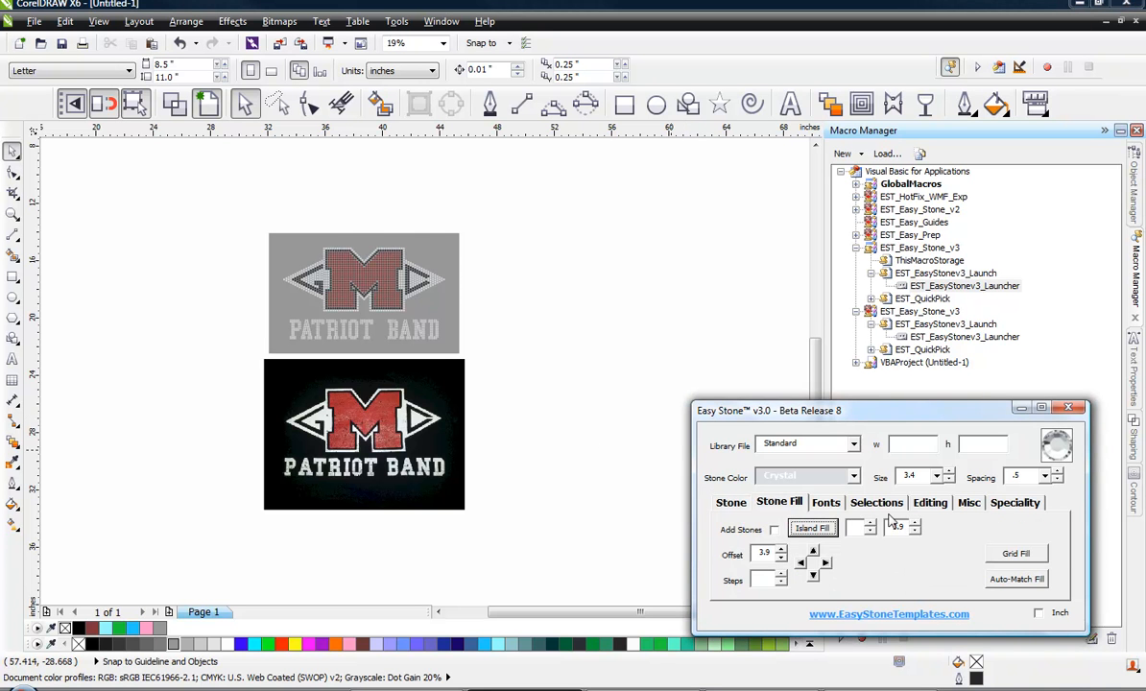
{"action": "left_click", "coordinate": [731, 502]}
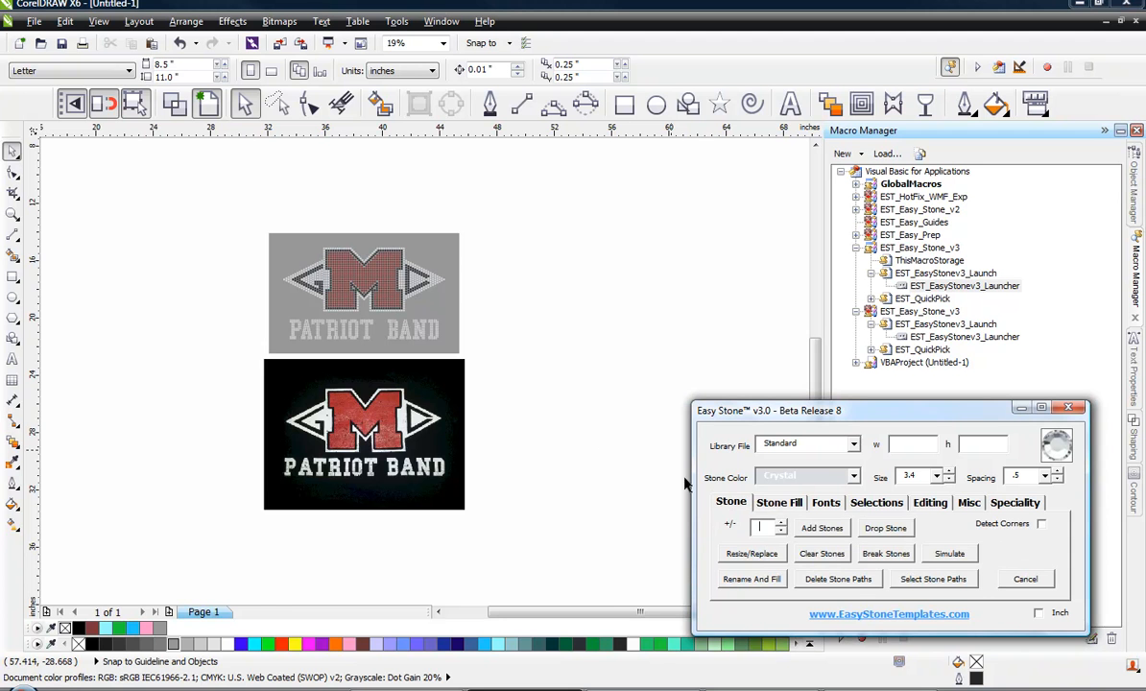
{"action": "left_click", "coordinate": [631, 446]}
{"action": "scroll", "coordinate": [332, 251], "scroll_direction": "up", "scroll_amount": 1}
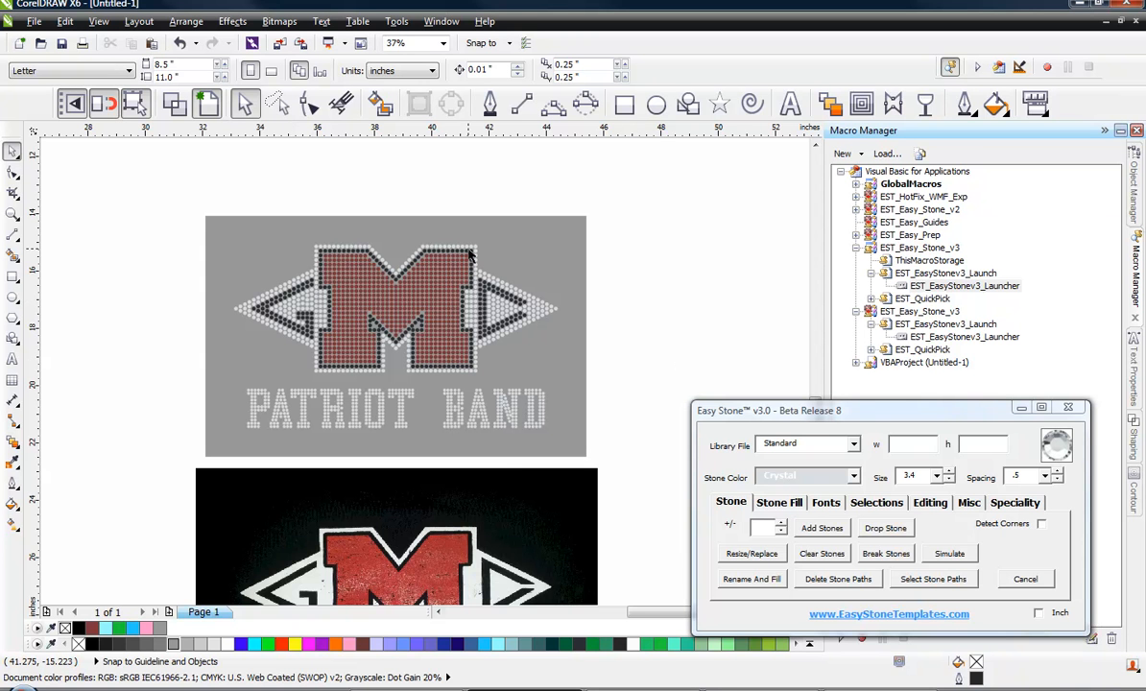
{"action": "scroll", "coordinate": [470, 252], "scroll_direction": "down", "scroll_amount": 2}
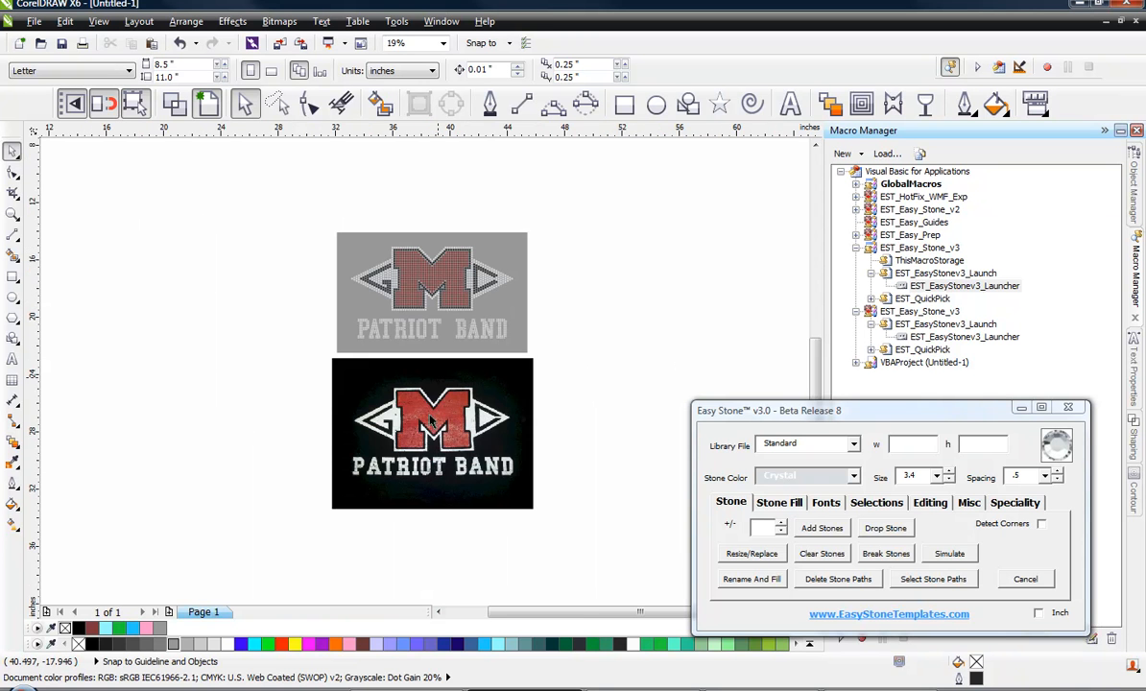
{"action": "scroll", "coordinate": [421, 440], "scroll_direction": "up", "scroll_amount": 2}
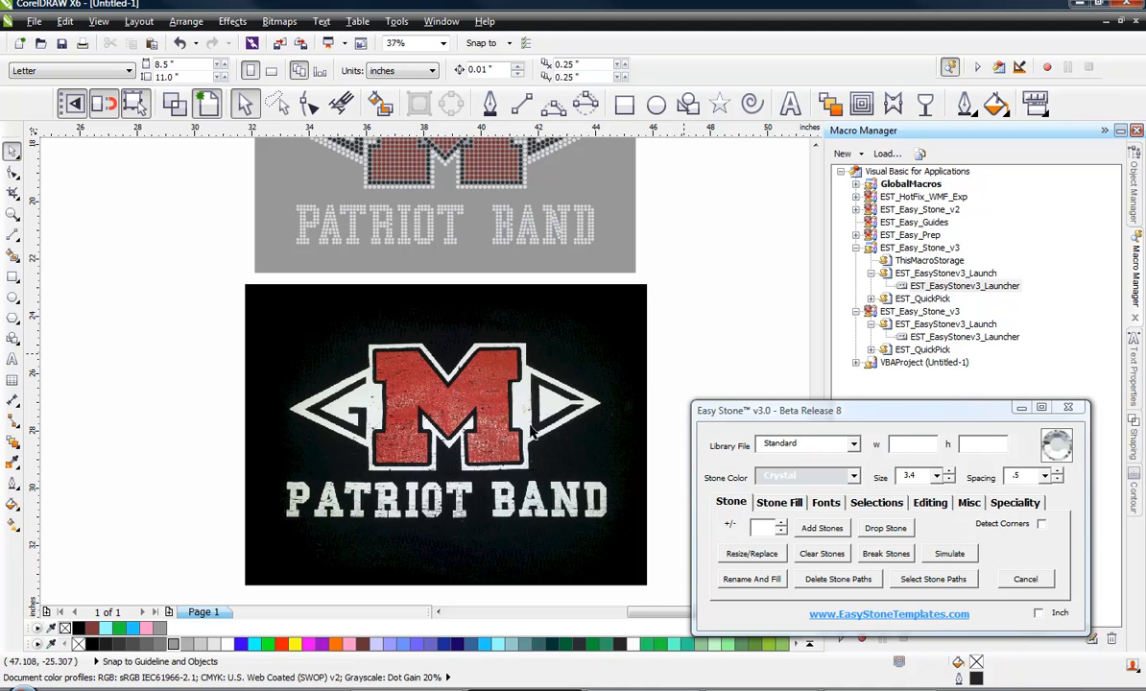
{"action": "scroll", "coordinate": [355, 505], "scroll_direction": "down", "scroll_amount": 1}
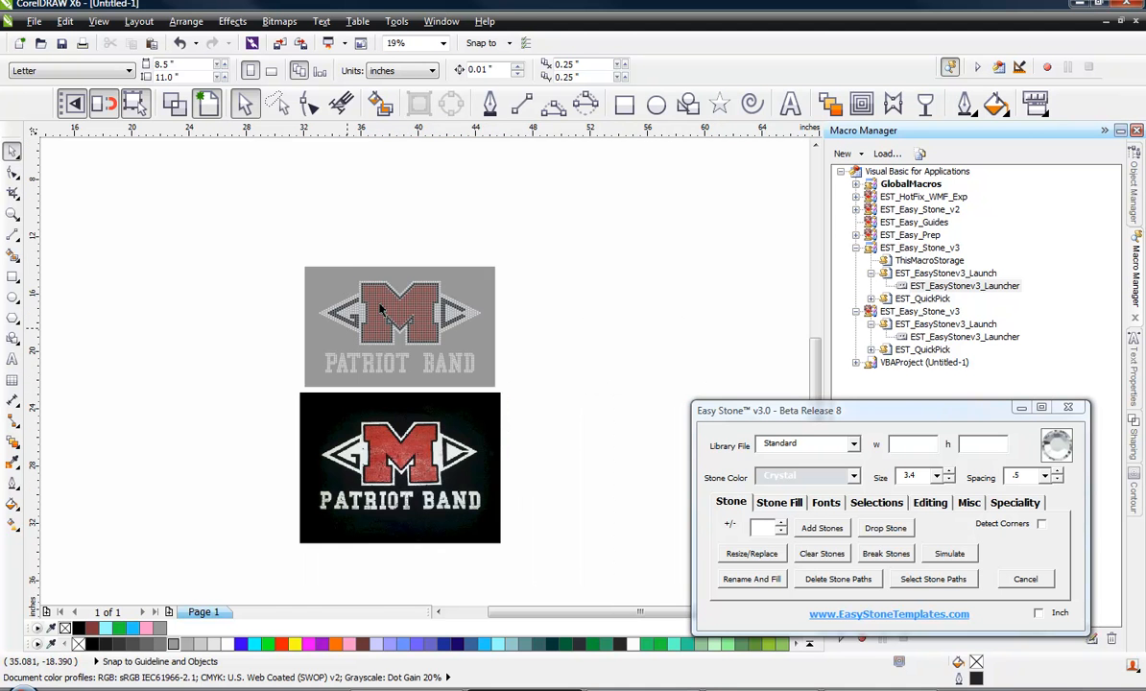